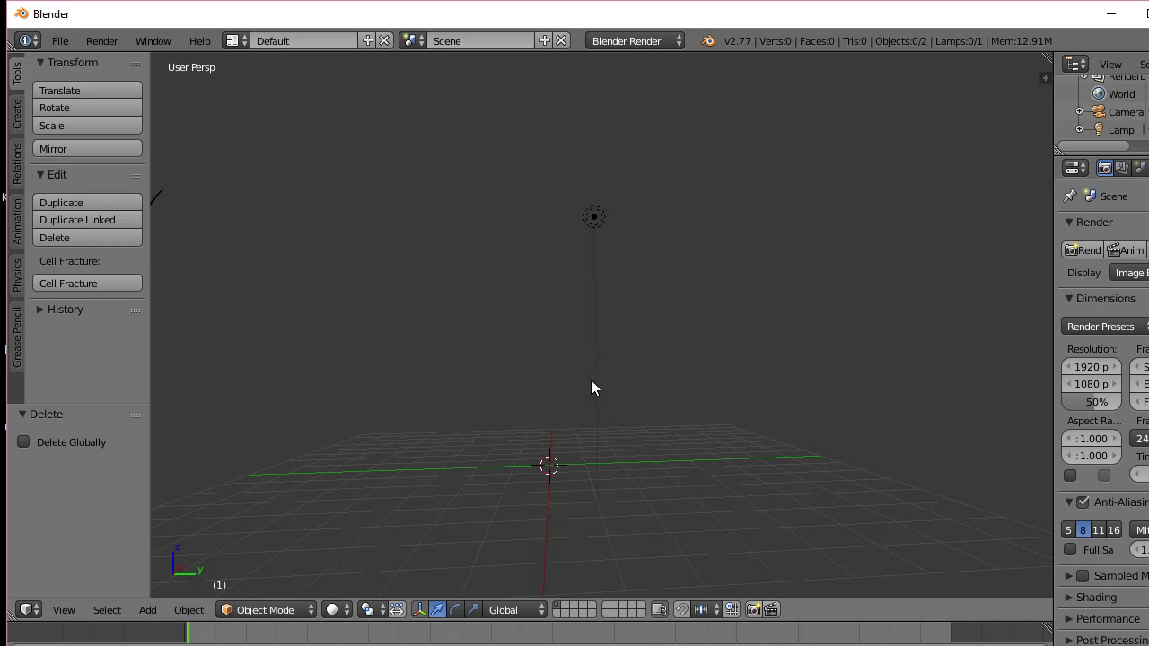
Add a plane mesh and scale it up uniformly by about 2.57
{"action": "mouse_move", "coordinate": [590, 390]}
{"action": "middle_mouse_down"}
{"action": "mouse_move", "coordinate": [552, 405]}
{"action": "mouse_move", "coordinate": [575, 388]}
{"action": "middle_mouse_up"}
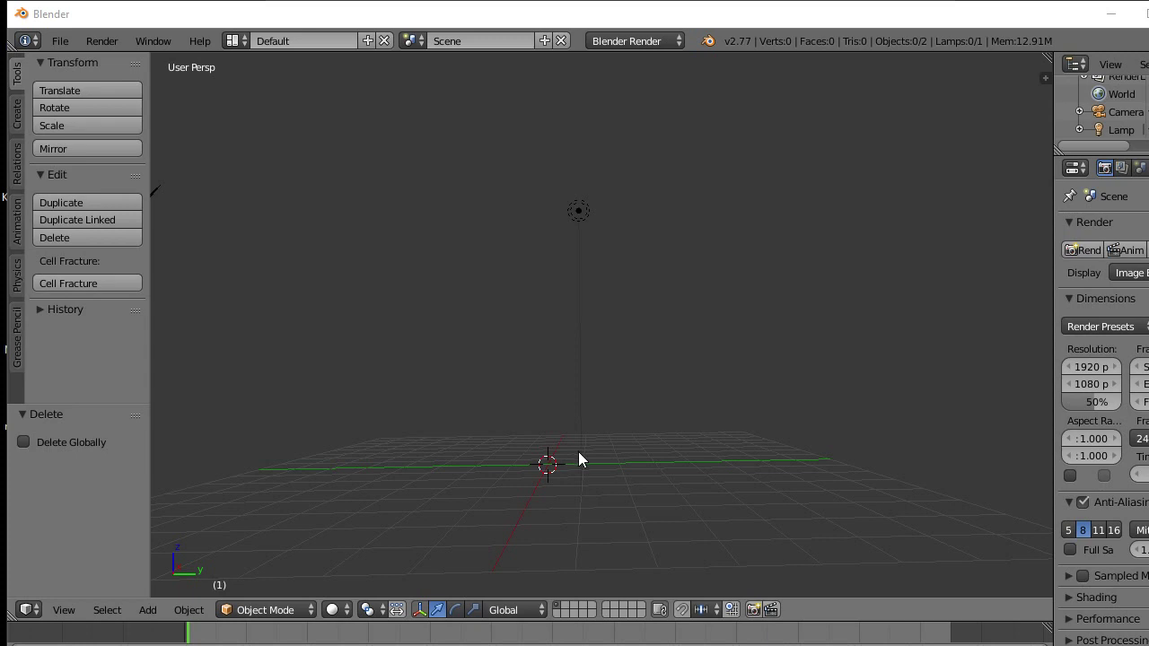
{"action": "key", "text": "shift+a"}
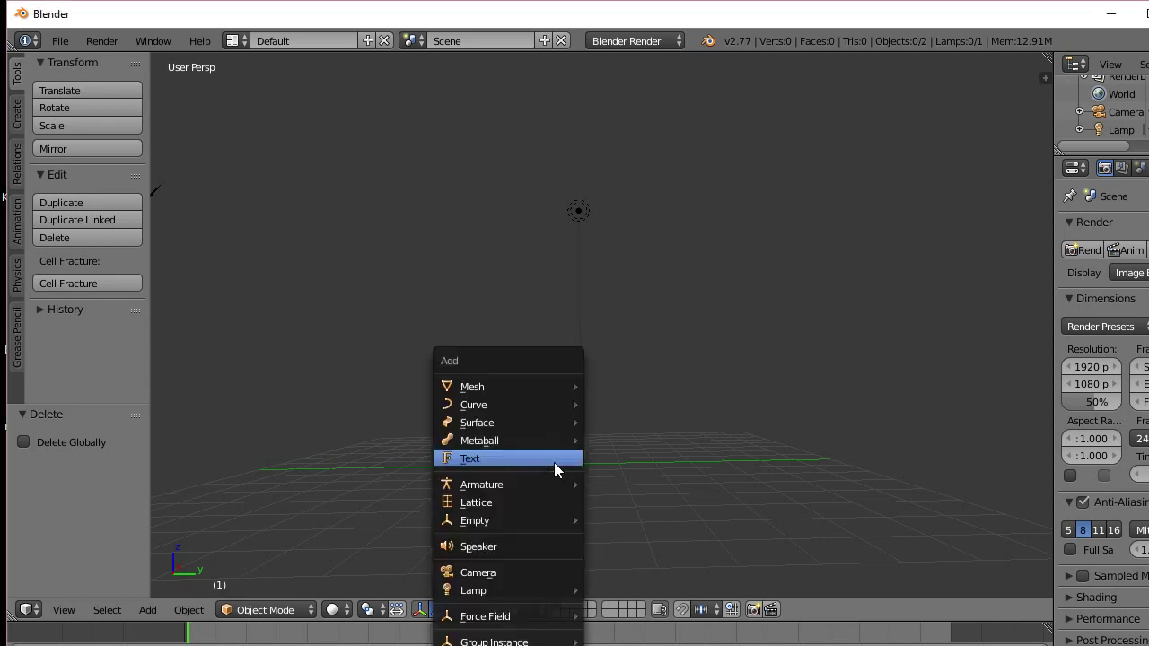
{"action": "mouse_move", "coordinate": [557, 387]}
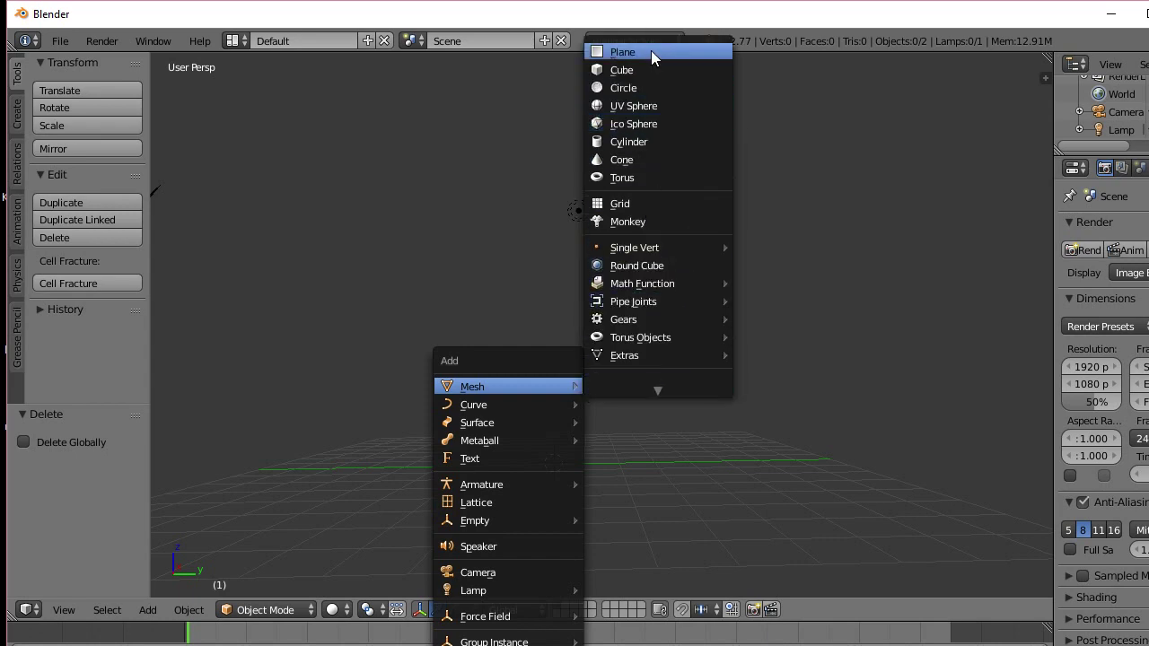
{"action": "left_click", "coordinate": [651, 48]}
{"action": "key", "text": "s"}
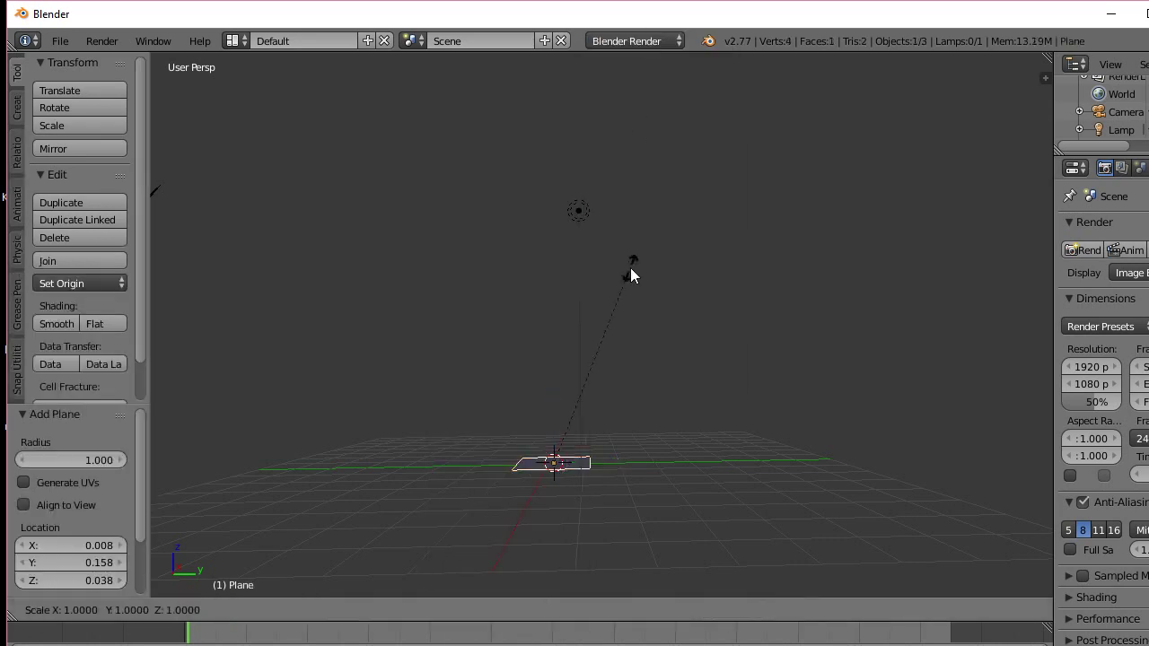
{"action": "left_click", "coordinate": [164, 290]}
{"action": "middle_click_drag", "start_coordinate": [418, 341], "coordinate": [595, 453]}
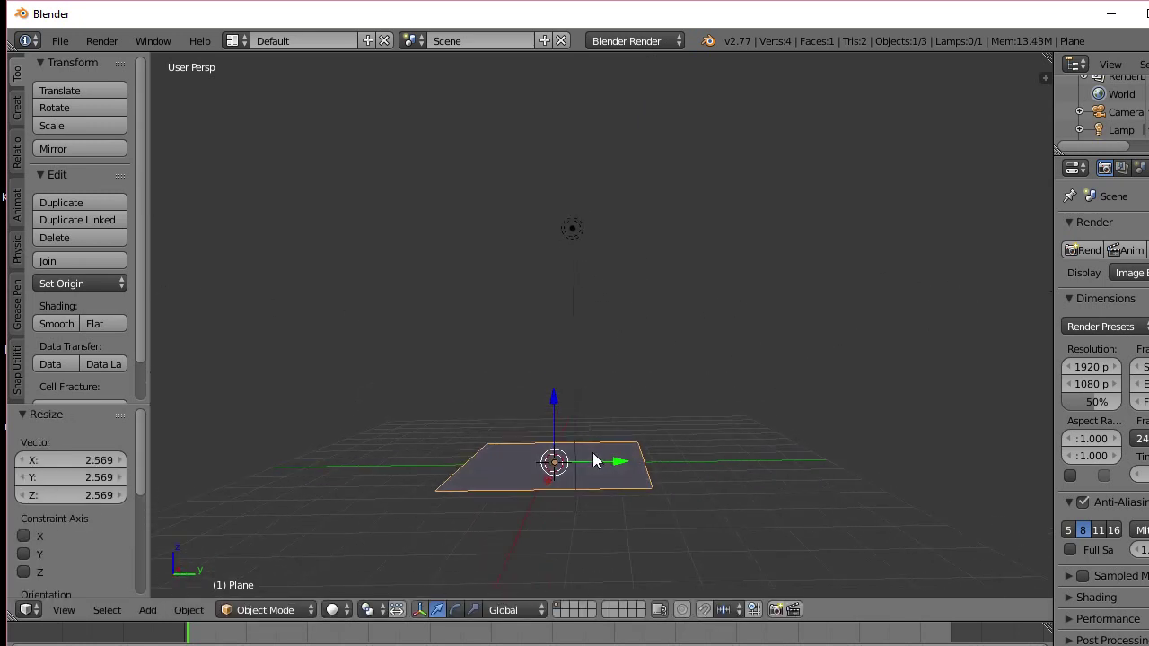
Subdivide the whole plane in Edit Mode with 8 cuts
{"action": "key", "text": "Tab"}
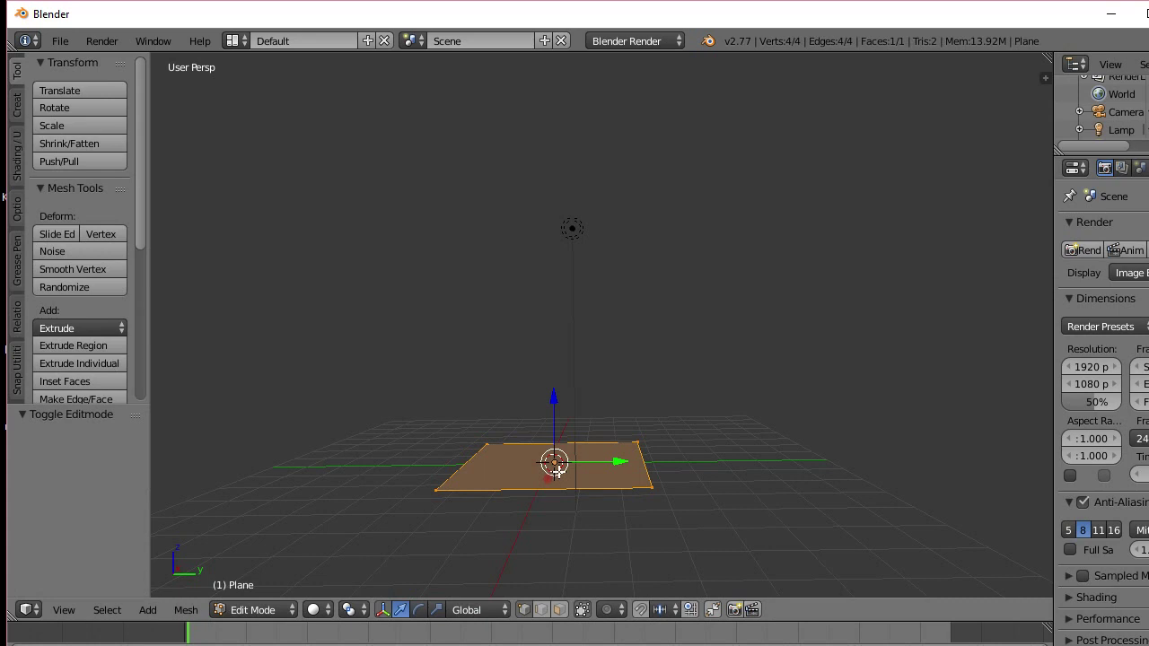
{"action": "key", "text": "w"}
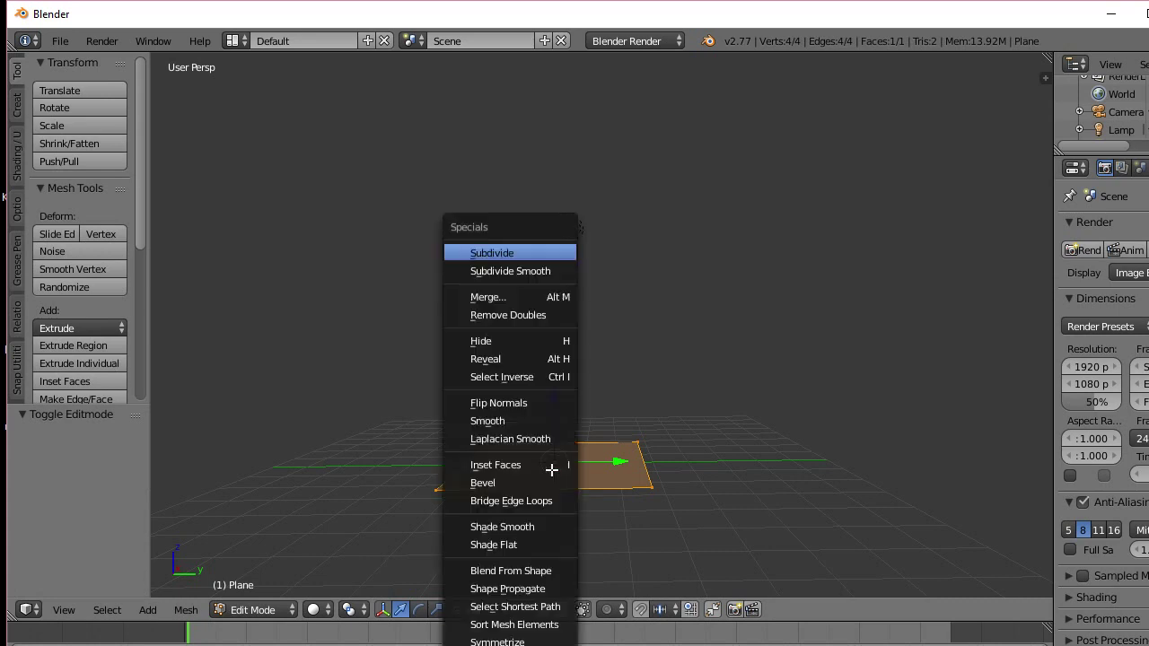
{"action": "left_click", "coordinate": [532, 255]}
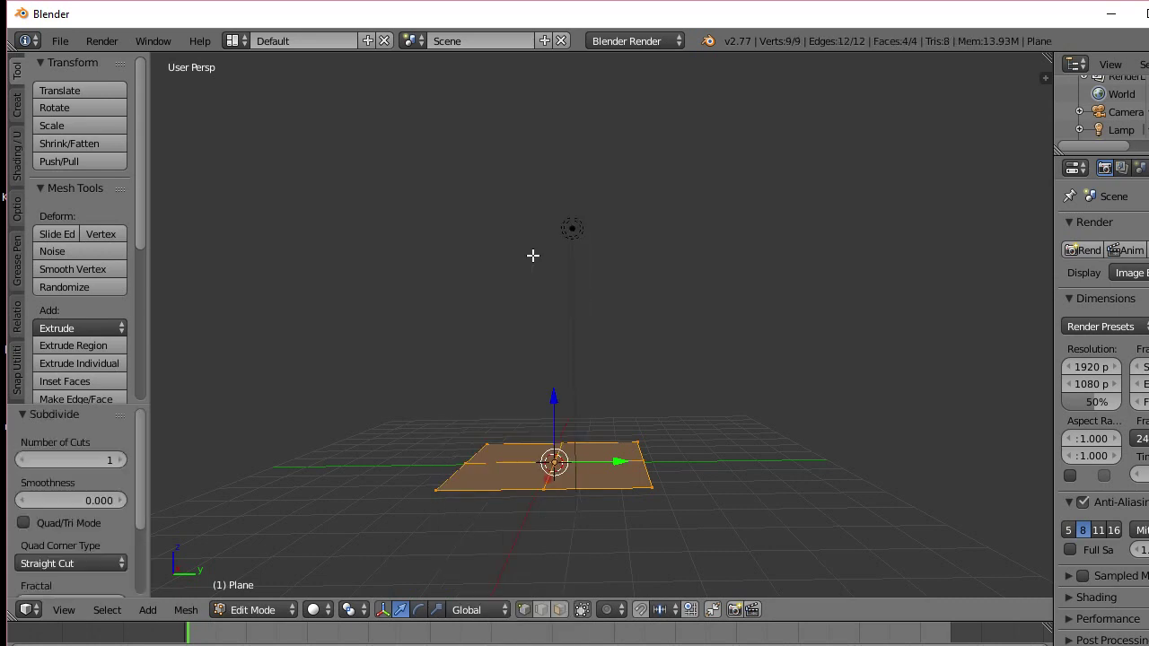
{"action": "left_click", "coordinate": [77, 460]}
{"action": "type", "text": "5"}
{"action": "key", "text": "Return"}
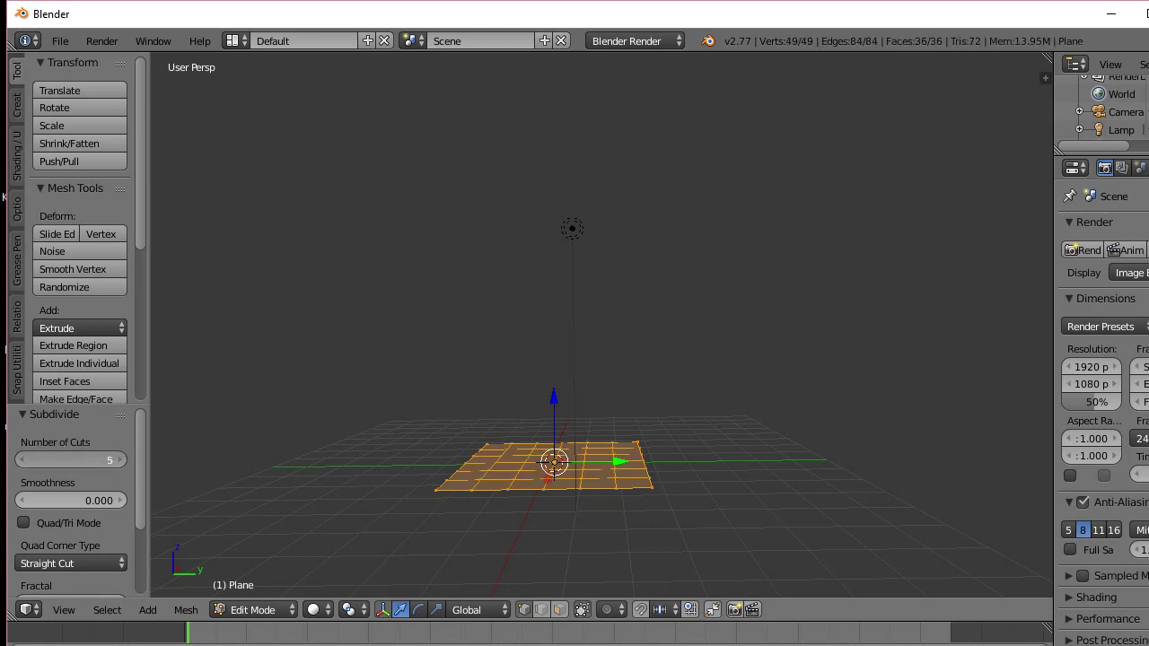
{"action": "left_click_drag", "start_coordinate": [86, 460], "coordinate": [107, 460]}
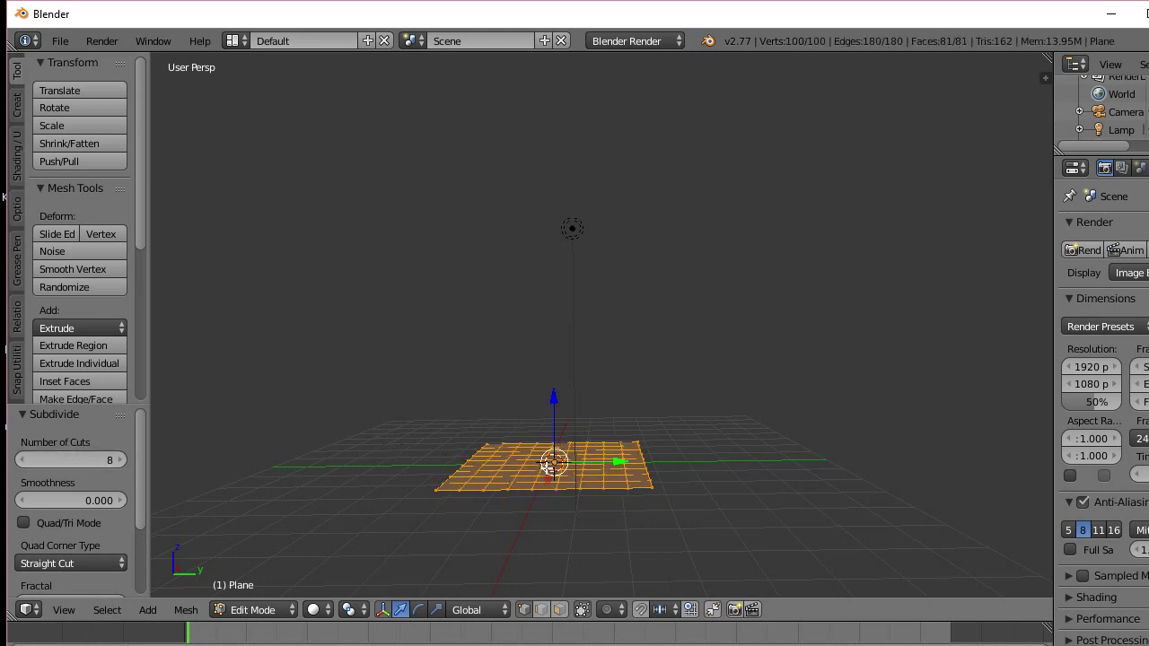
Raise a vertex near the plane's centre about 1.25 with smooth proportional editing, radius about 2.59, to form a hill, and return to Object Mode
{"action": "key", "text": "a"}
{"action": "middle_click_drag", "start_coordinate": [547, 464], "coordinate": [521, 436]}
{"action": "scroll", "coordinate": [559, 452], "scroll_direction": "up", "scroll_amount": 5}
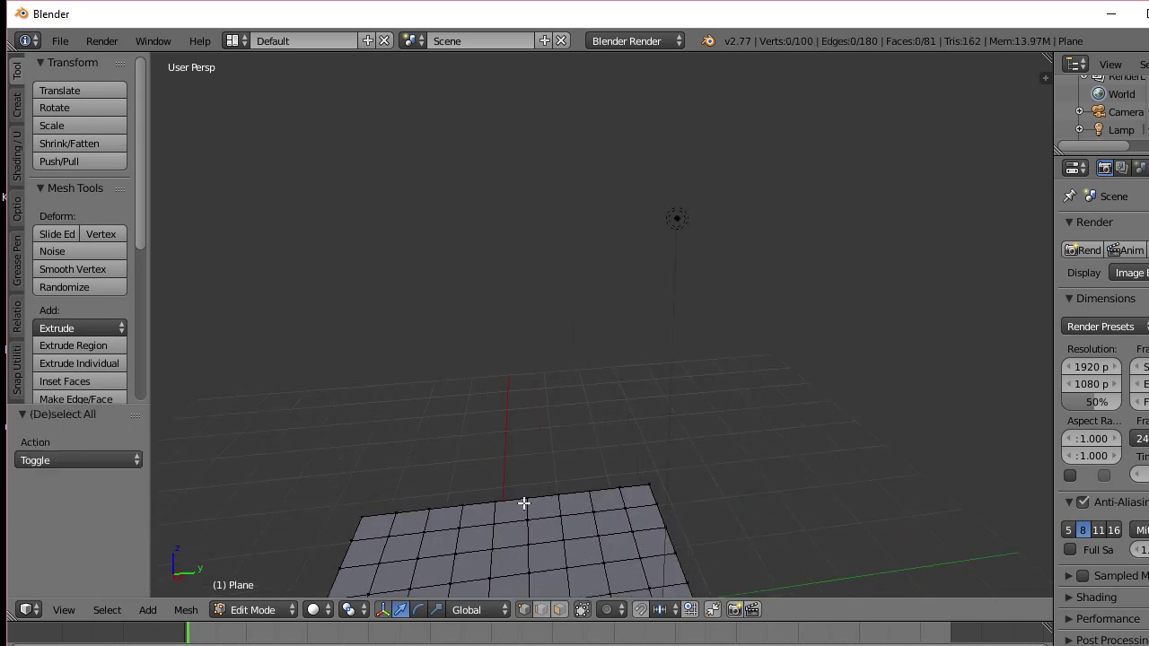
{"action": "middle_click_drag", "start_coordinate": [520, 498], "coordinate": [523, 408], "text": "shift"}
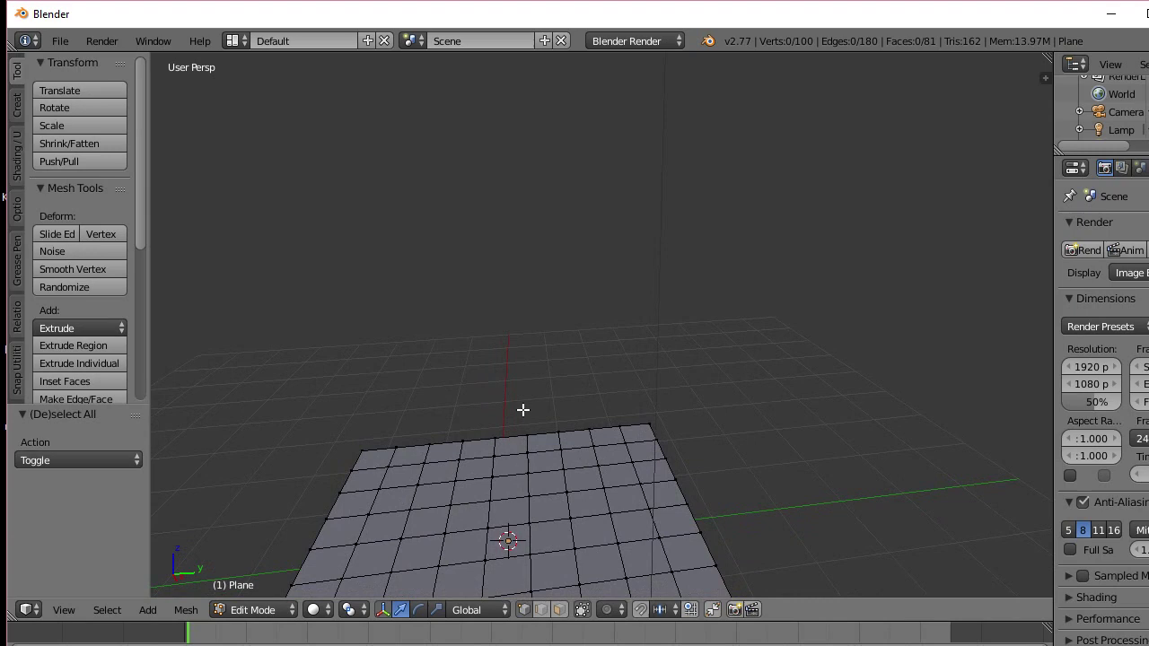
{"action": "right_click", "coordinate": [487, 531]}
{"action": "middle_click_drag", "start_coordinate": [488, 526], "coordinate": [454, 325]}
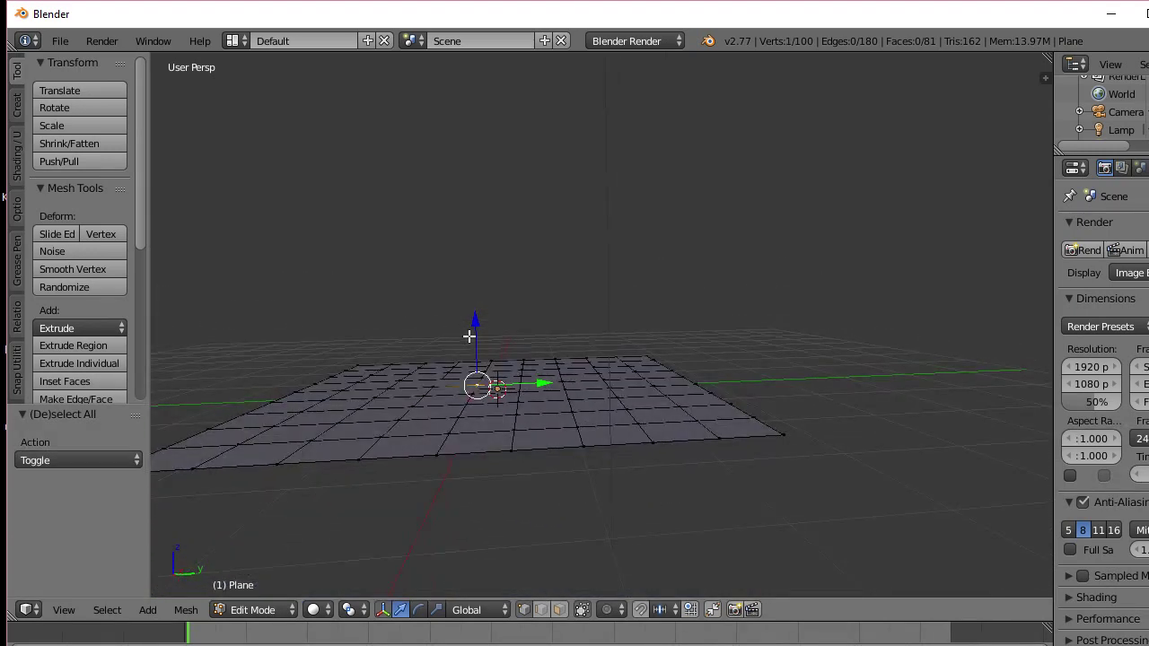
{"action": "key", "text": "o"}
{"action": "key", "text": "g"}
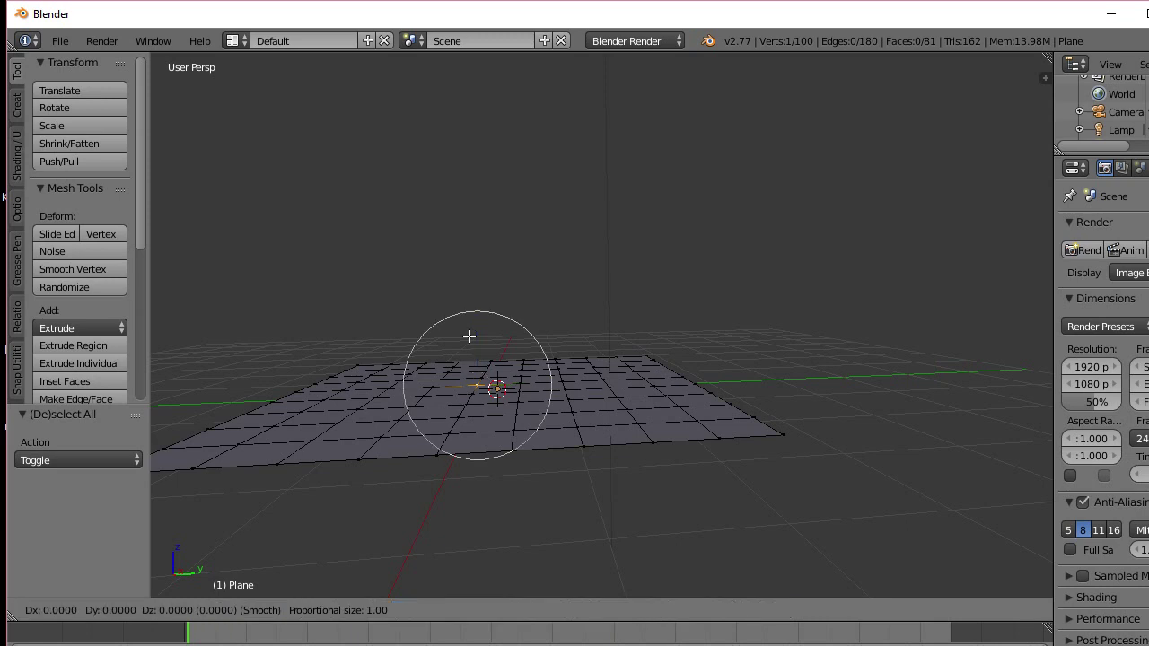
{"action": "scroll", "coordinate": [469, 336], "scroll_direction": "down", "scroll_amount": 5}
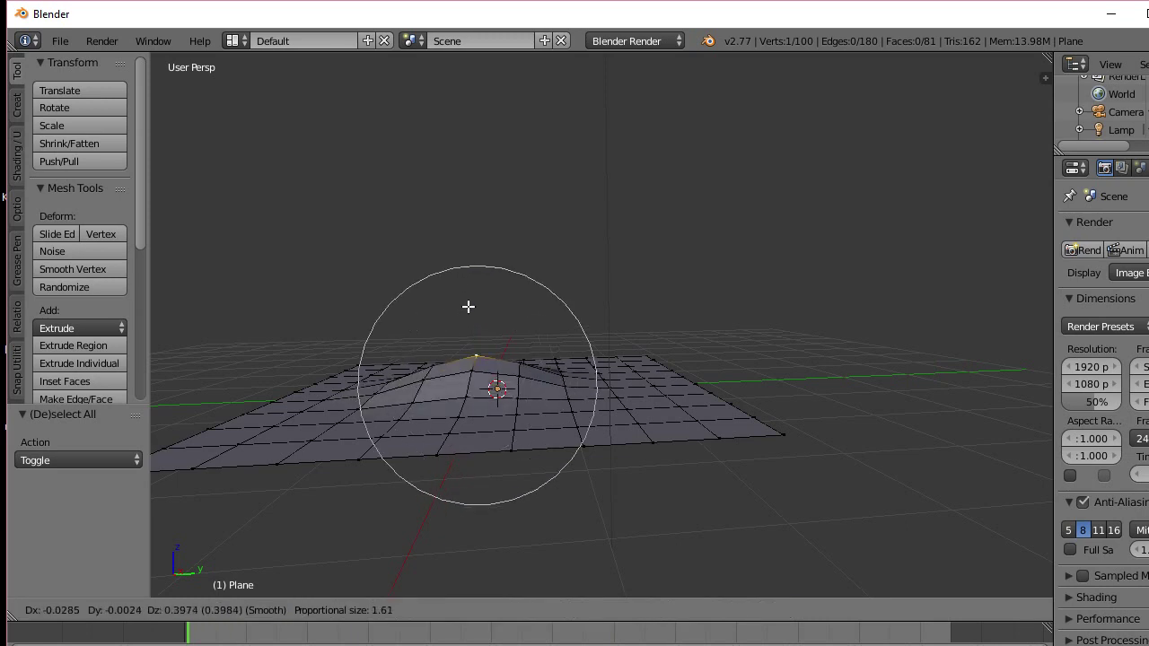
{"action": "scroll", "coordinate": [467, 307], "scroll_direction": "down", "scroll_amount": 3}
{"action": "scroll", "coordinate": [465, 277], "scroll_direction": "down", "scroll_amount": 2}
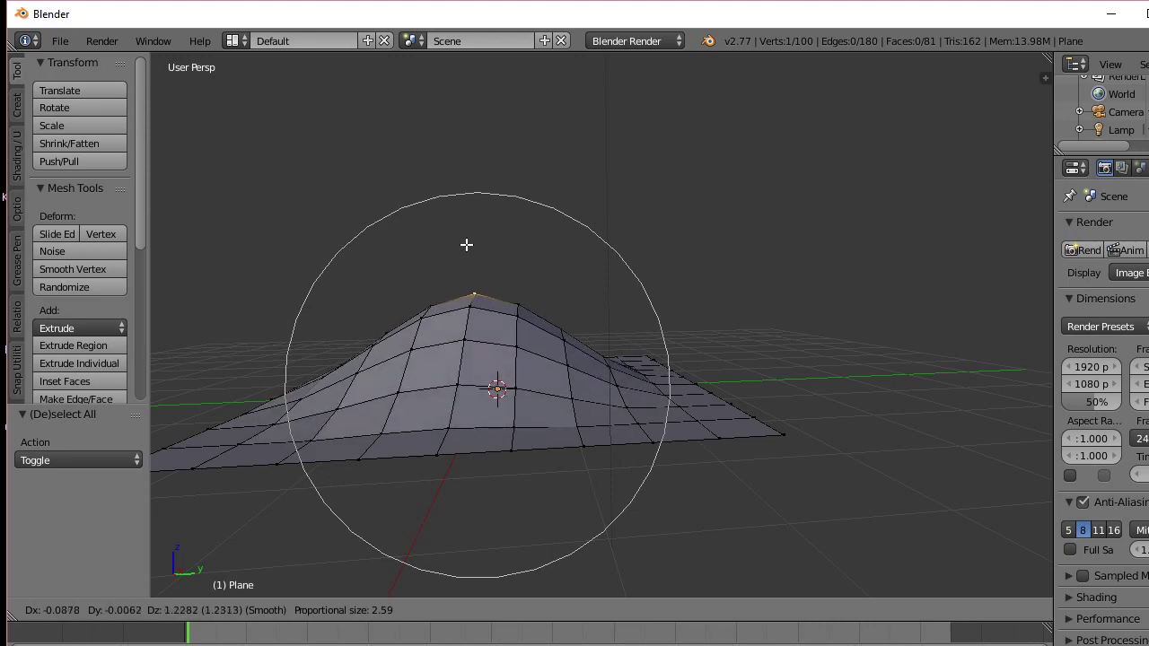
{"action": "left_click", "coordinate": [465, 243]}
{"action": "middle_click_drag", "start_coordinate": [465, 243], "coordinate": [508, 256]}
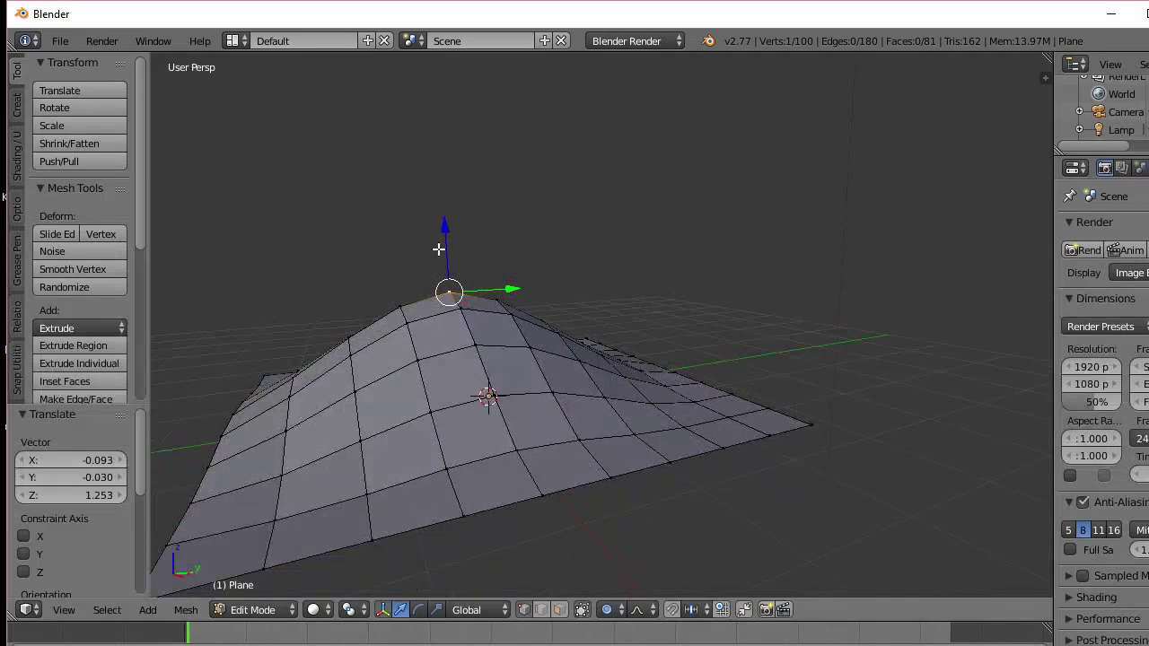
{"action": "middle_click_drag", "start_coordinate": [449, 287], "coordinate": [501, 280]}
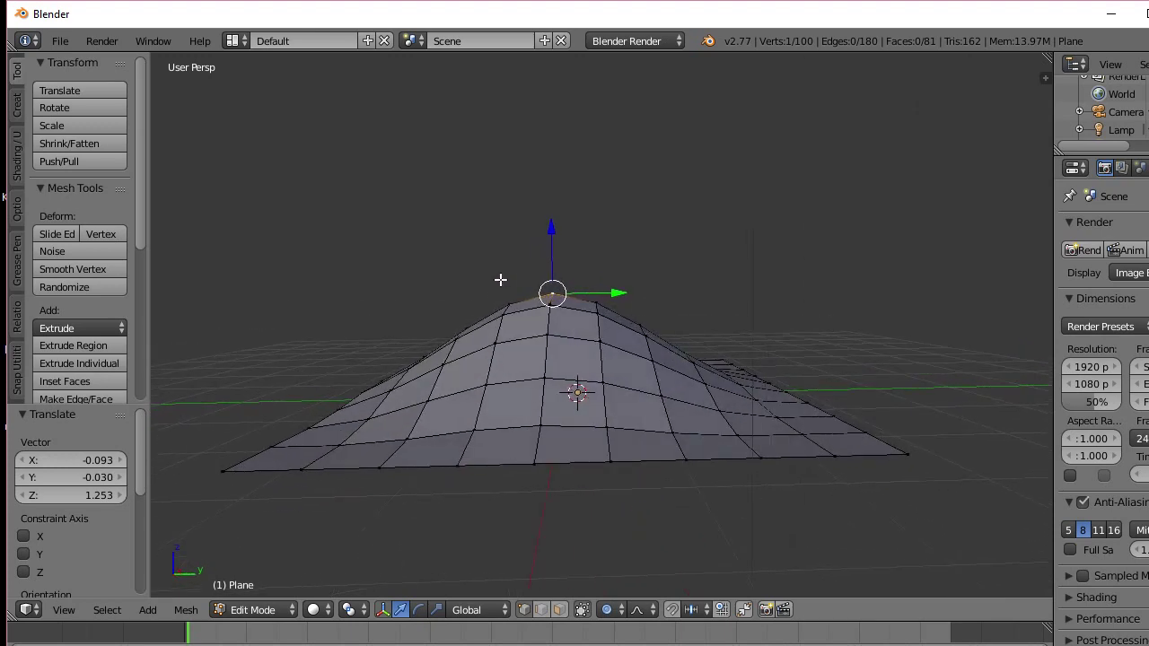
{"action": "key", "text": "Tab"}
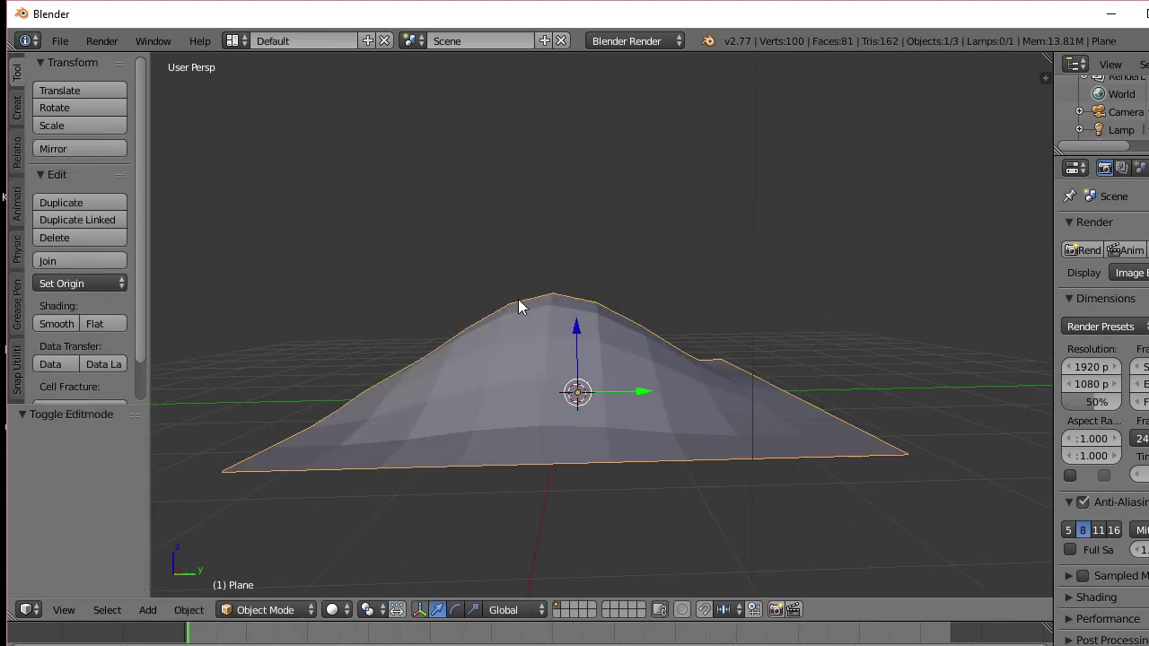
Add a Sapling tree curve at the 3D cursor on the hill
{"action": "key", "text": "shift+a"}
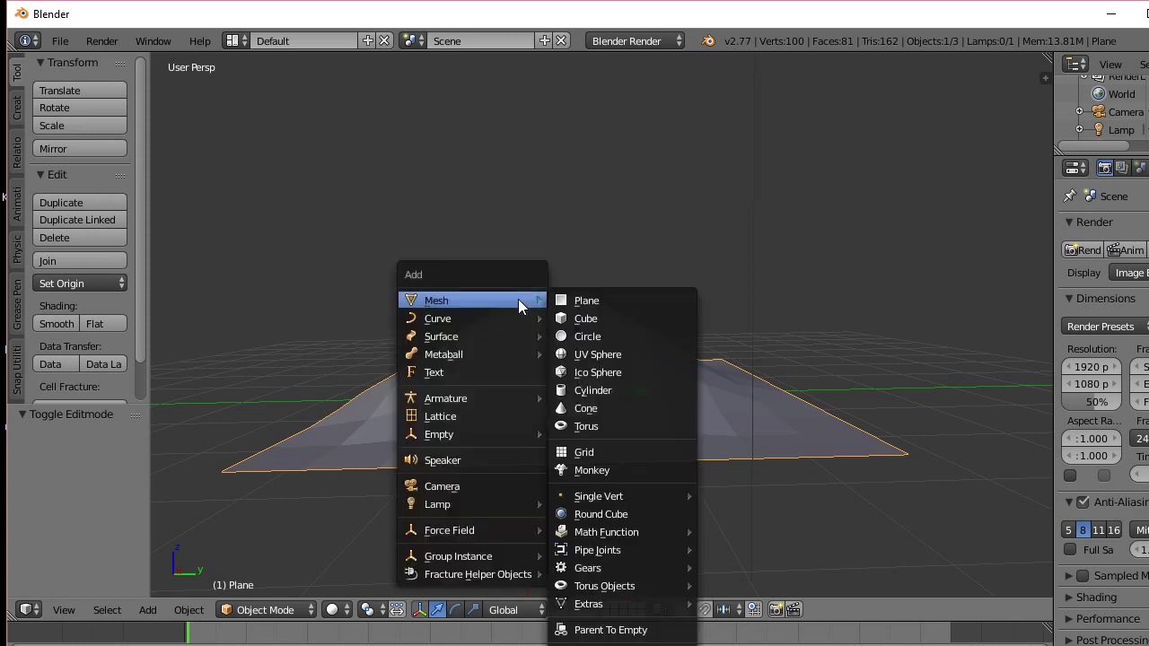
{"action": "mouse_move", "coordinate": [495, 304]}
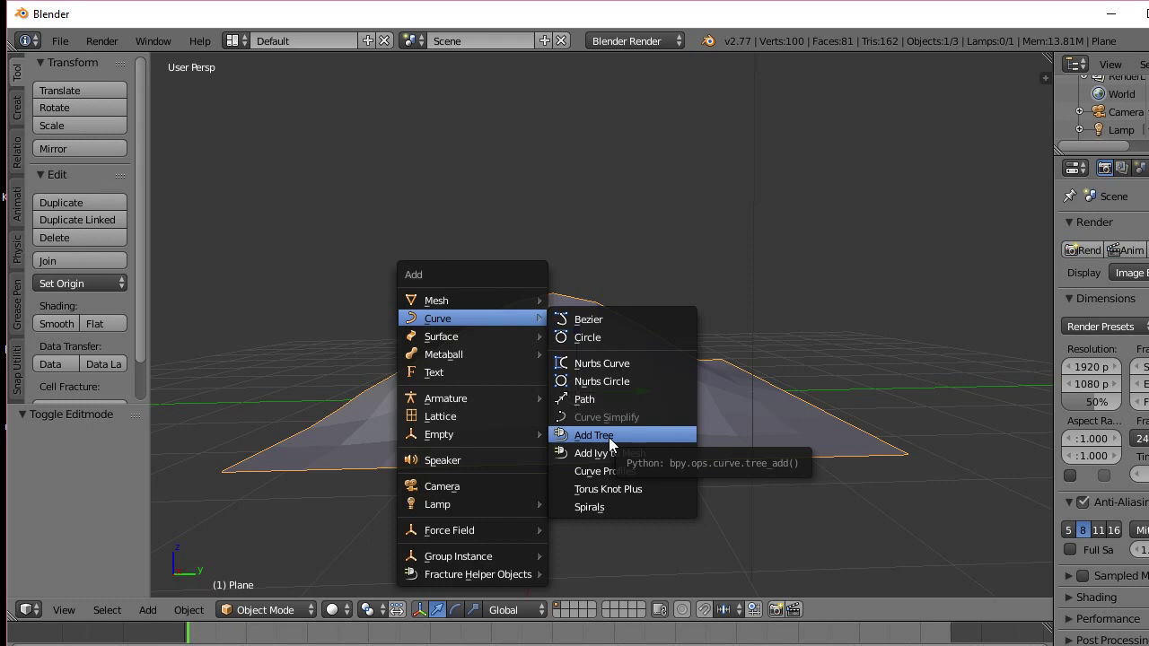
{"action": "left_click", "coordinate": [609, 444]}
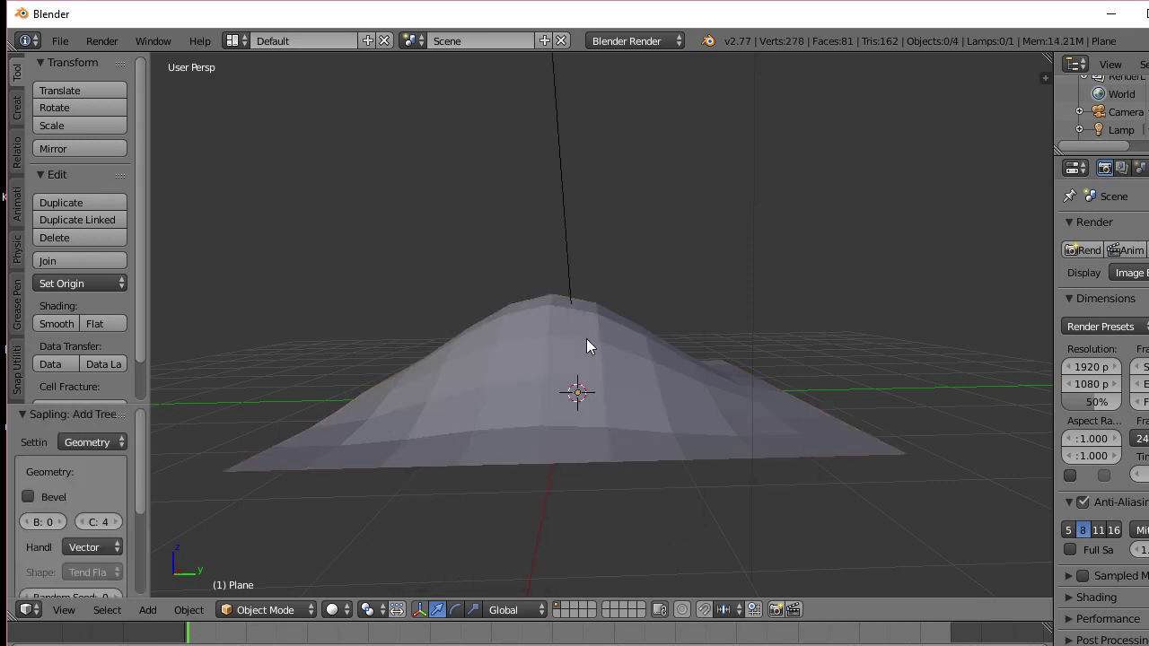
{"action": "scroll", "coordinate": [586, 341], "scroll_direction": "down", "scroll_amount": 2}
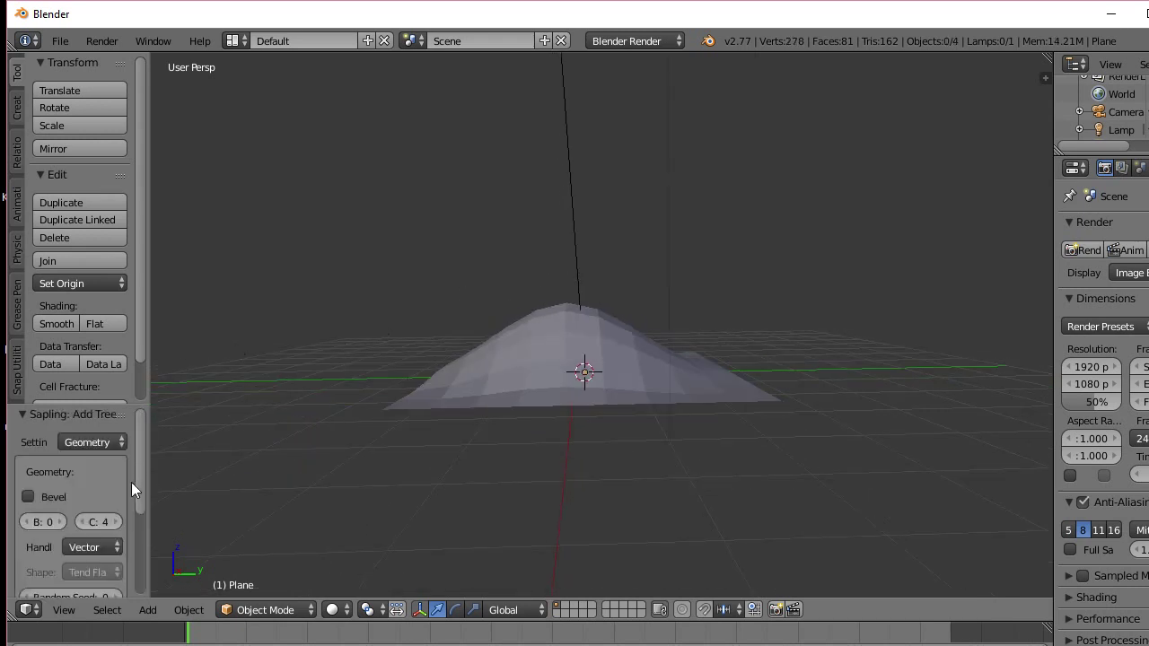
Enable bevel in the tree's geometry settings and set the bevel resolution to 4
{"action": "left_click", "coordinate": [25, 494]}
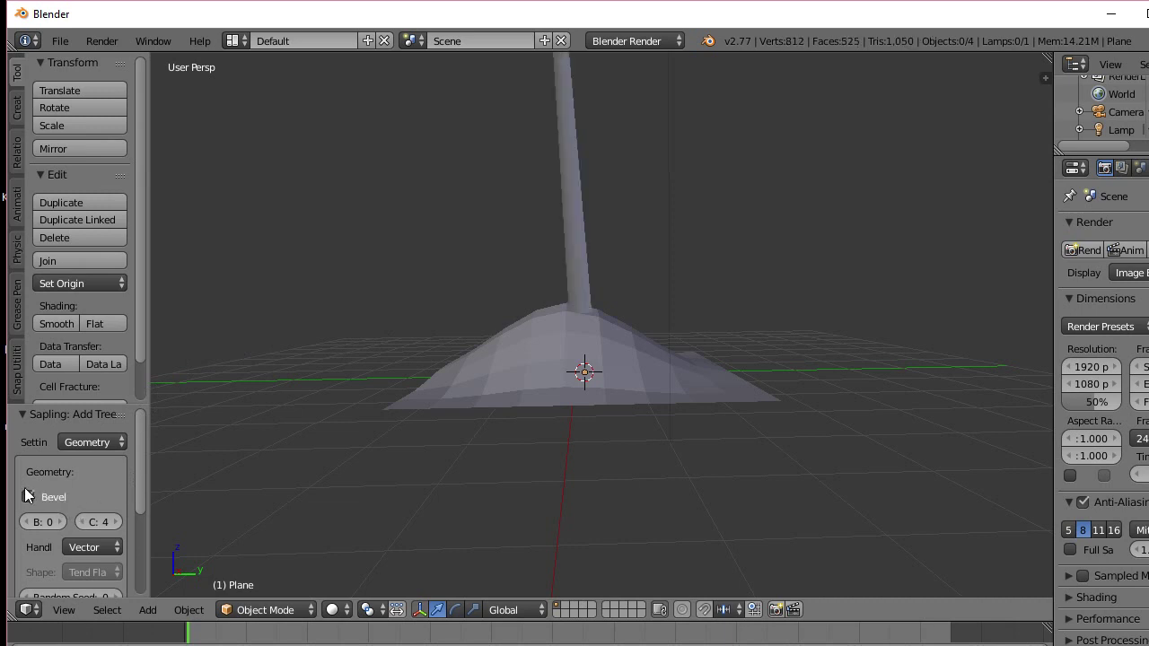
{"action": "left_click", "coordinate": [61, 522]}
{"action": "left_click", "coordinate": [60, 522]}
{"action": "left_click", "coordinate": [60, 521]}
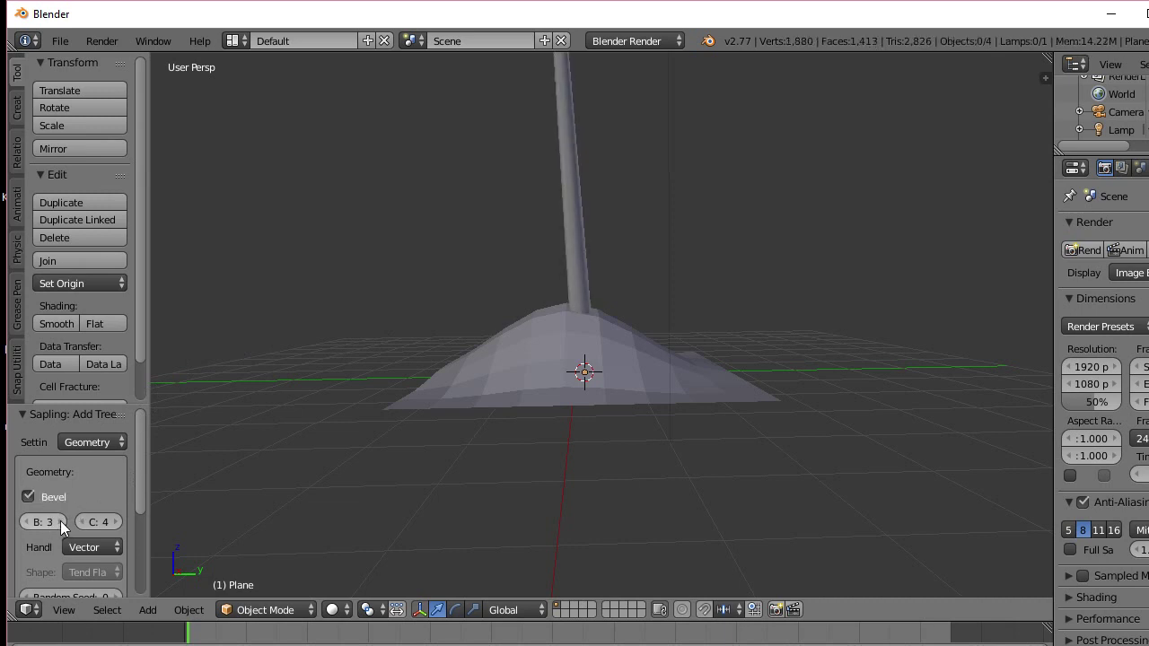
{"action": "left_click", "coordinate": [60, 522]}
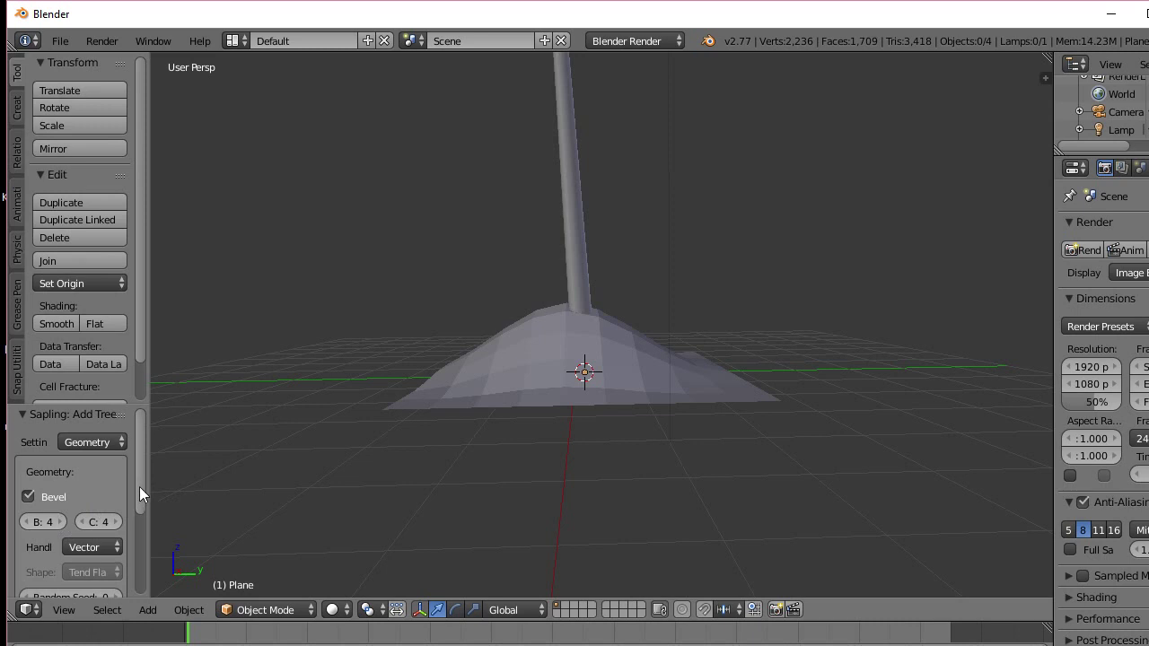
Thicken the tree's trunk and branches by setting the ratio to 0.03
{"action": "left_click_drag", "start_coordinate": [140, 487], "coordinate": [119, 566]}
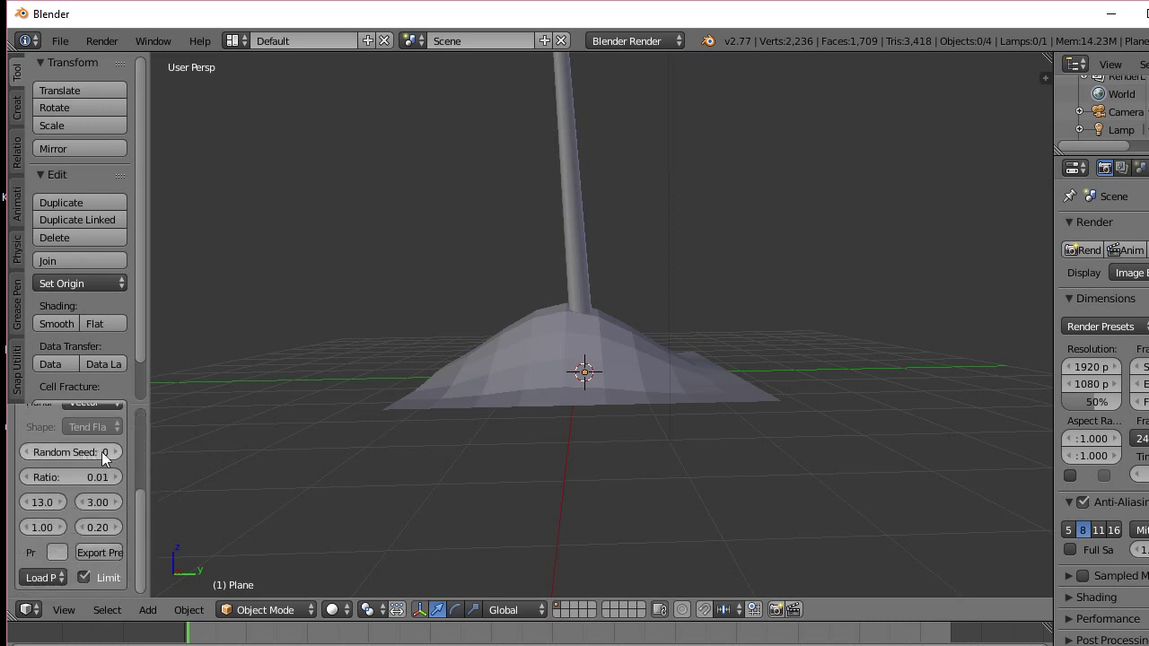
{"action": "middle_click_drag", "start_coordinate": [608, 235], "coordinate": [620, 468], "text": "shift"}
{"action": "scroll", "coordinate": [623, 375], "scroll_direction": "down", "scroll_amount": 2}
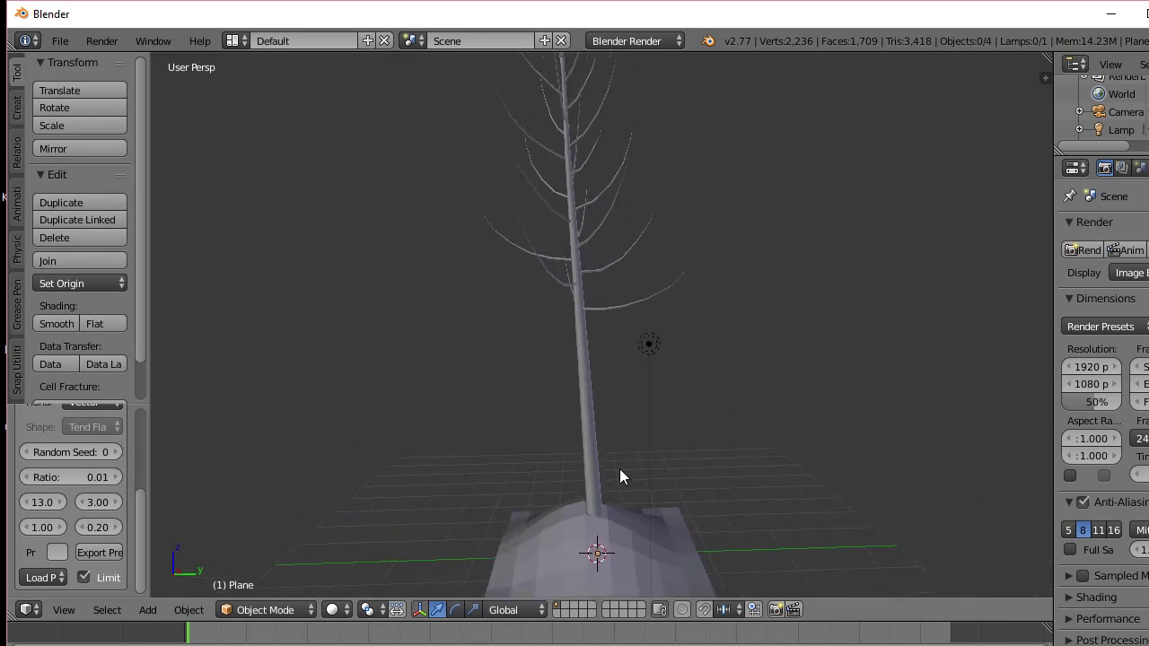
{"action": "scroll", "coordinate": [620, 464], "scroll_direction": "down", "scroll_amount": 2}
{"action": "mouse_move", "coordinate": [616, 423]}
{"action": "middle_mouse_down"}
{"action": "mouse_move", "coordinate": [612, 460]}
{"action": "mouse_move", "coordinate": [610, 413]}
{"action": "middle_mouse_up"}
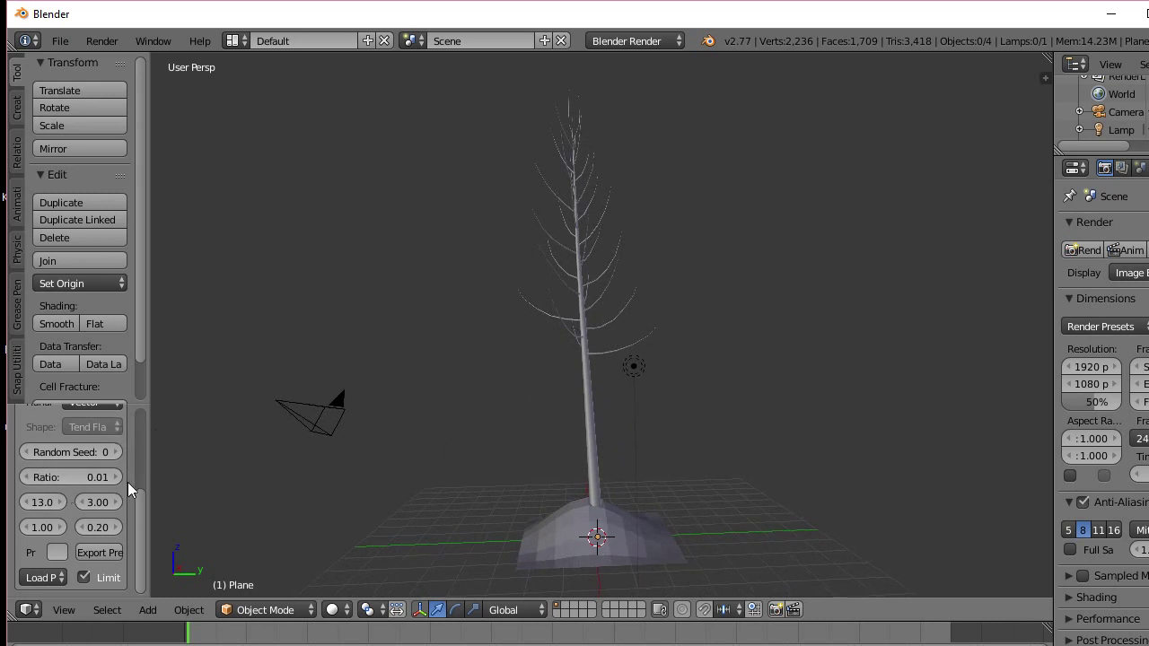
{"action": "left_click", "coordinate": [89, 480]}
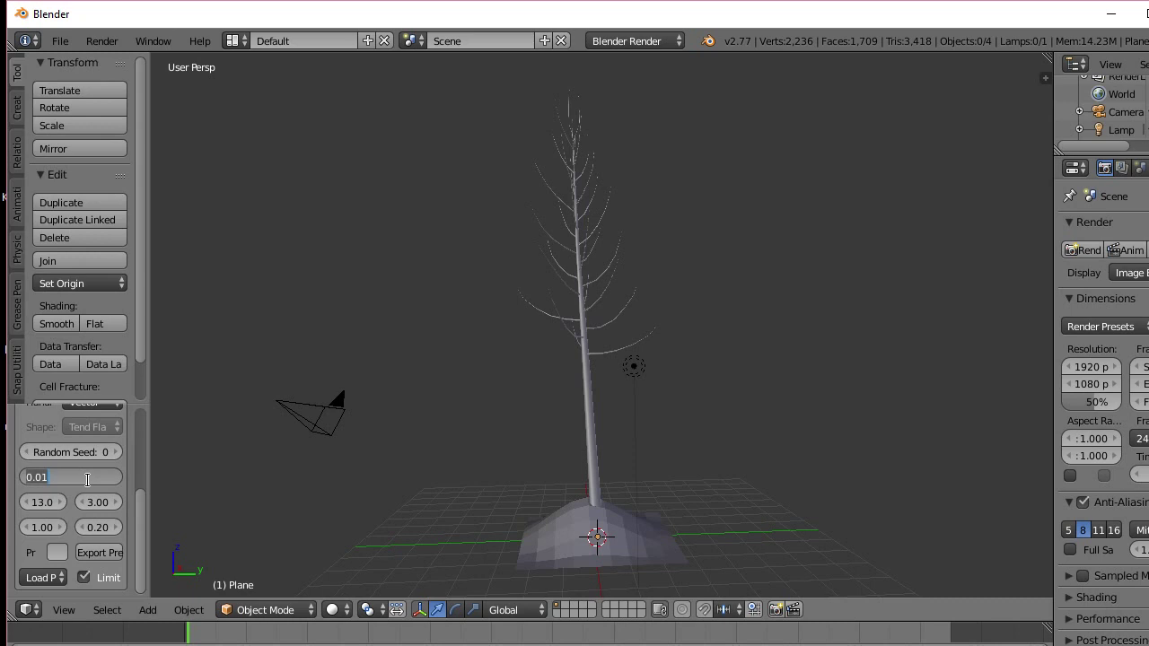
{"action": "type", "text": "0"}
{"action": "key", "text": "Return"}
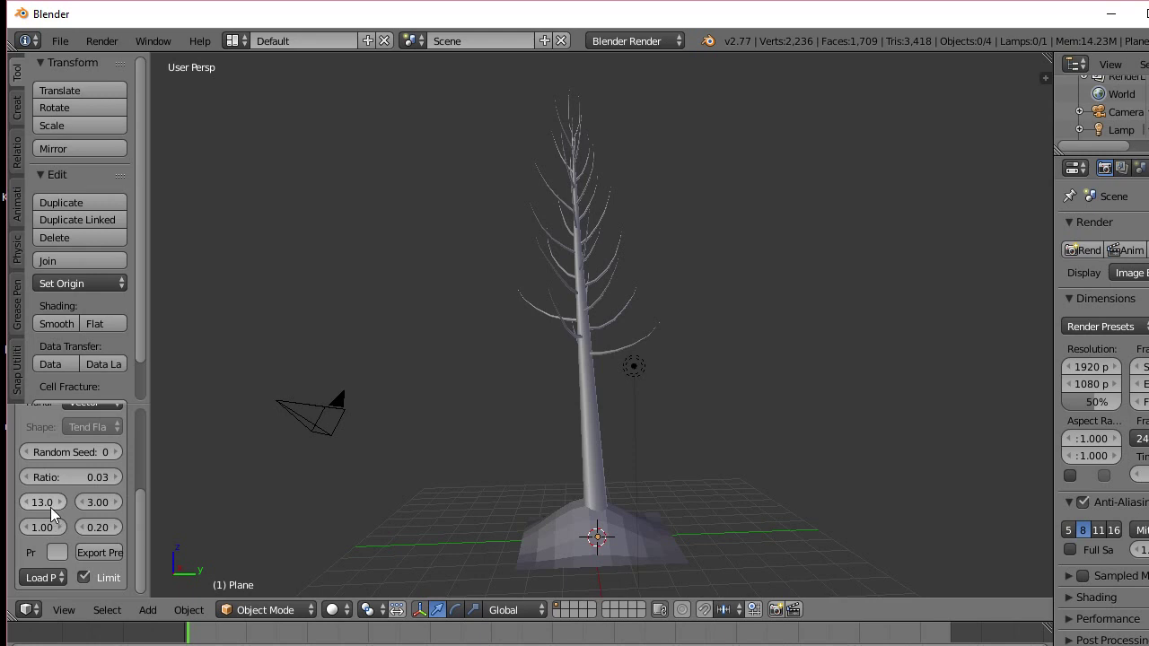
Shrink the tree by setting its scale to 4.57
{"action": "mouse_move", "coordinate": [50, 507]}
{"action": "left_mouse_down"}
{"action": "mouse_move", "coordinate": [8, 508]}
{"action": "mouse_move", "coordinate": [51, 509]}
{"action": "left_mouse_up"}
{"action": "middle_click_drag", "start_coordinate": [664, 425], "coordinate": [540, 288]}
{"action": "scroll", "coordinate": [614, 408], "scroll_direction": "up", "scroll_amount": 4}
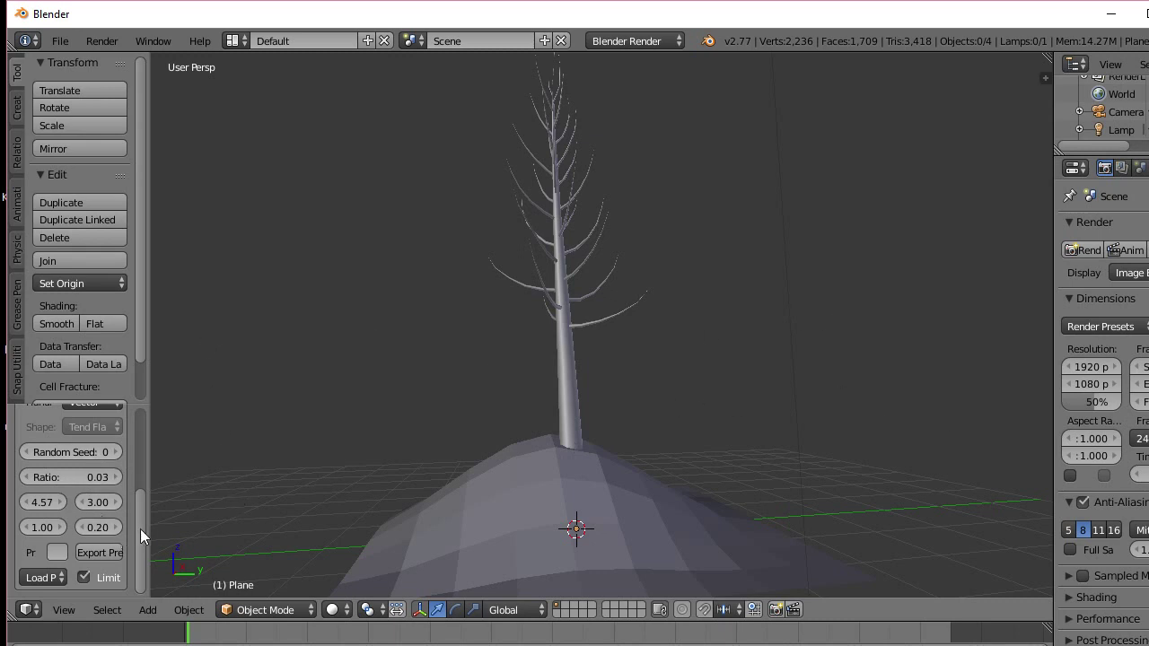
{"action": "left_click_drag", "start_coordinate": [140, 529], "coordinate": [135, 438]}
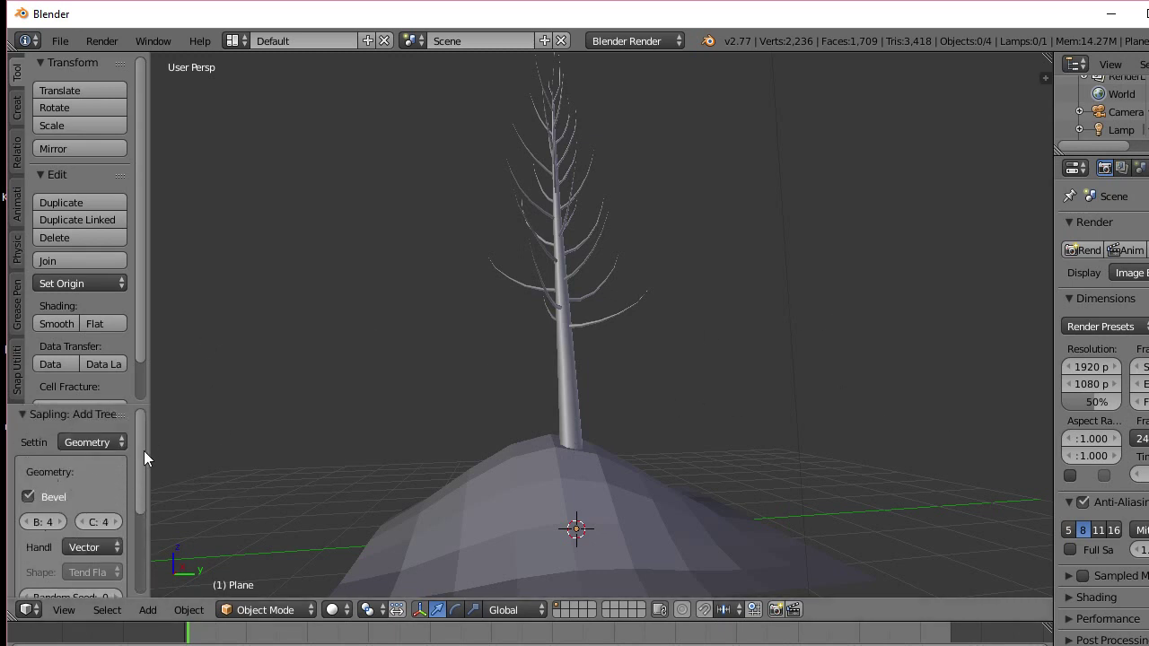
{"action": "scroll", "coordinate": [144, 451], "scroll_direction": "down", "scroll_amount": 3}
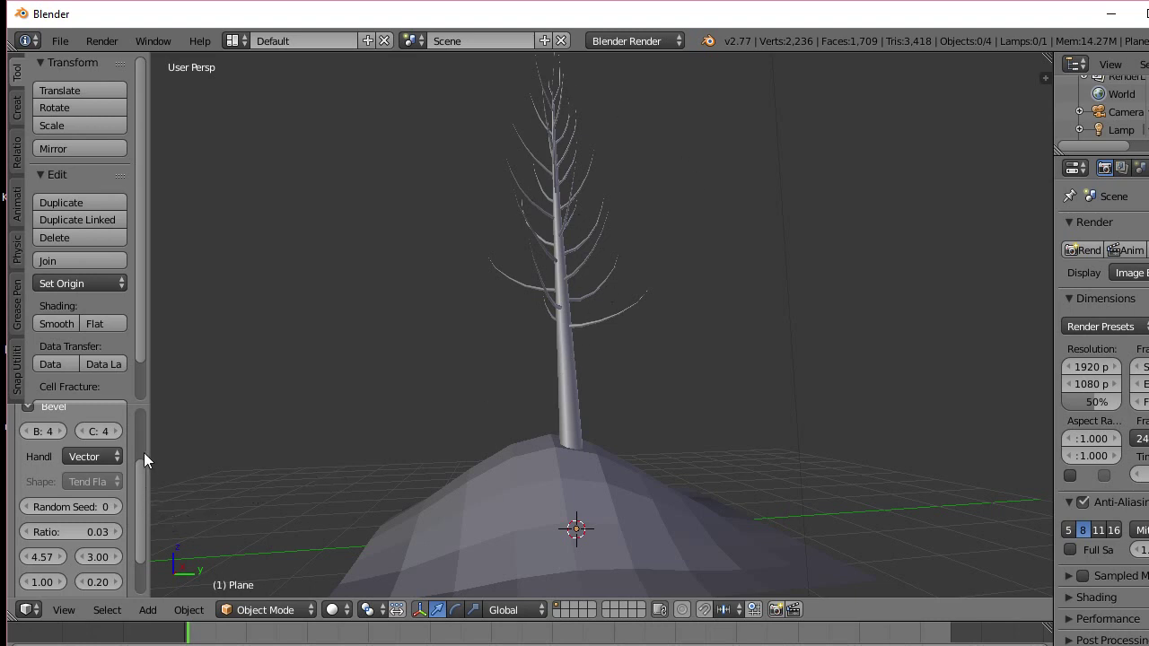
{"action": "scroll", "coordinate": [144, 453], "scroll_direction": "down", "scroll_amount": 2}
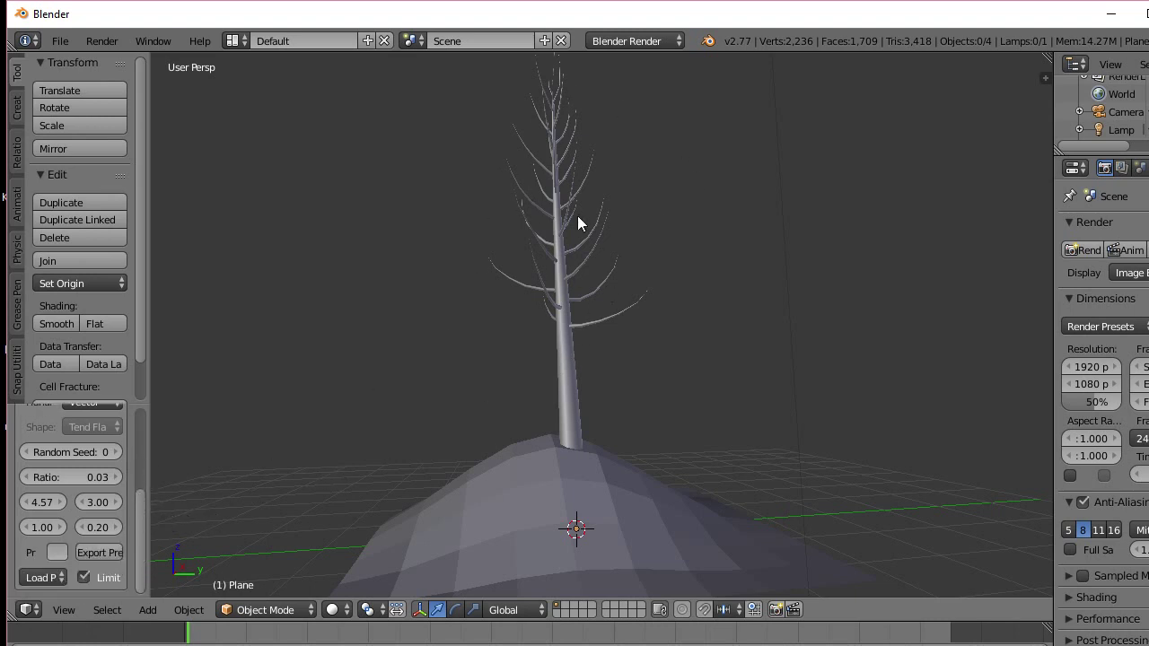
Set the tree's base size to 0.76 in the Branch Splitting settings
{"action": "scroll", "coordinate": [388, 396], "scroll_direction": "down", "scroll_amount": 3}
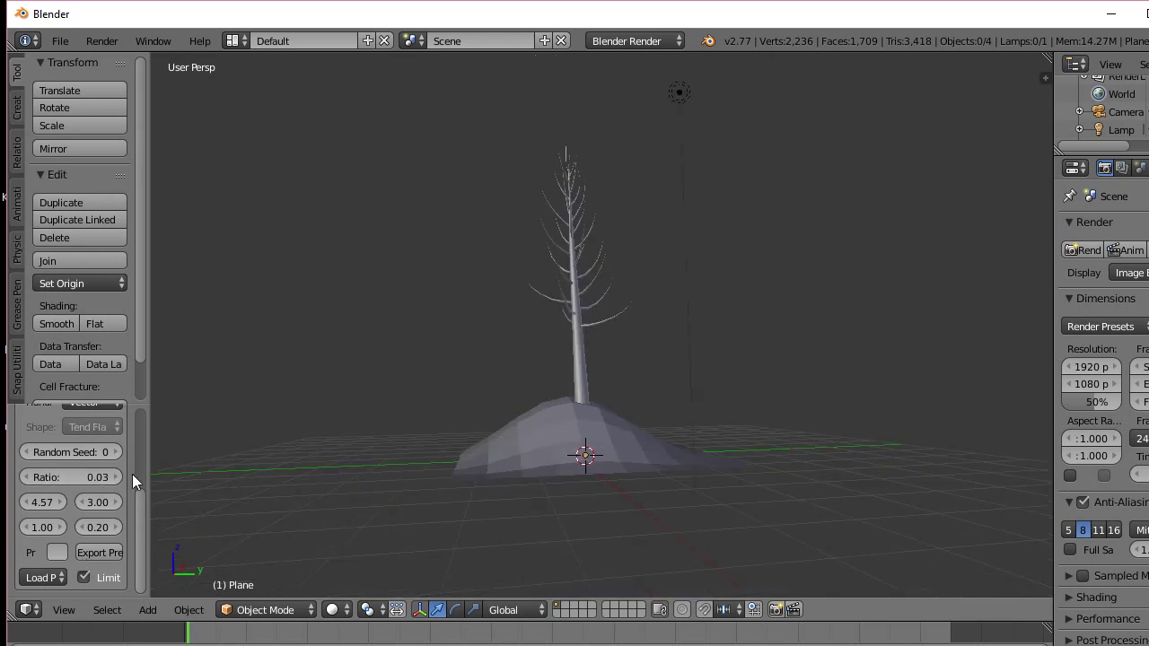
{"action": "left_click_drag", "start_coordinate": [141, 513], "coordinate": [155, 418]}
{"action": "left_click", "coordinate": [117, 443]}
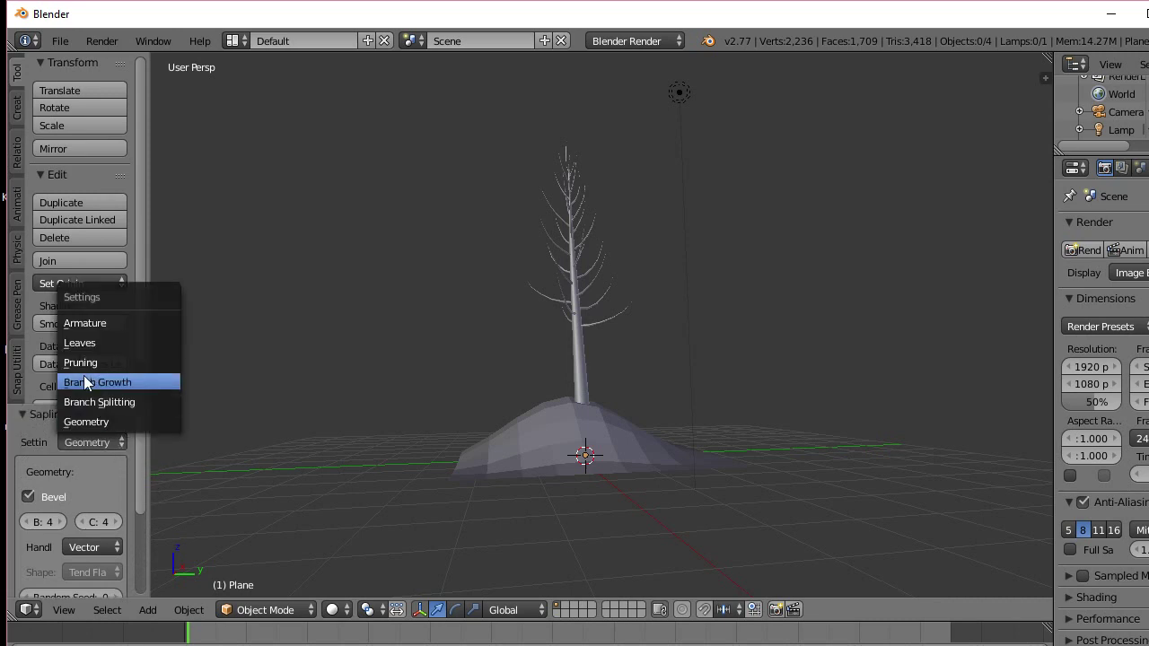
{"action": "left_click", "coordinate": [96, 403]}
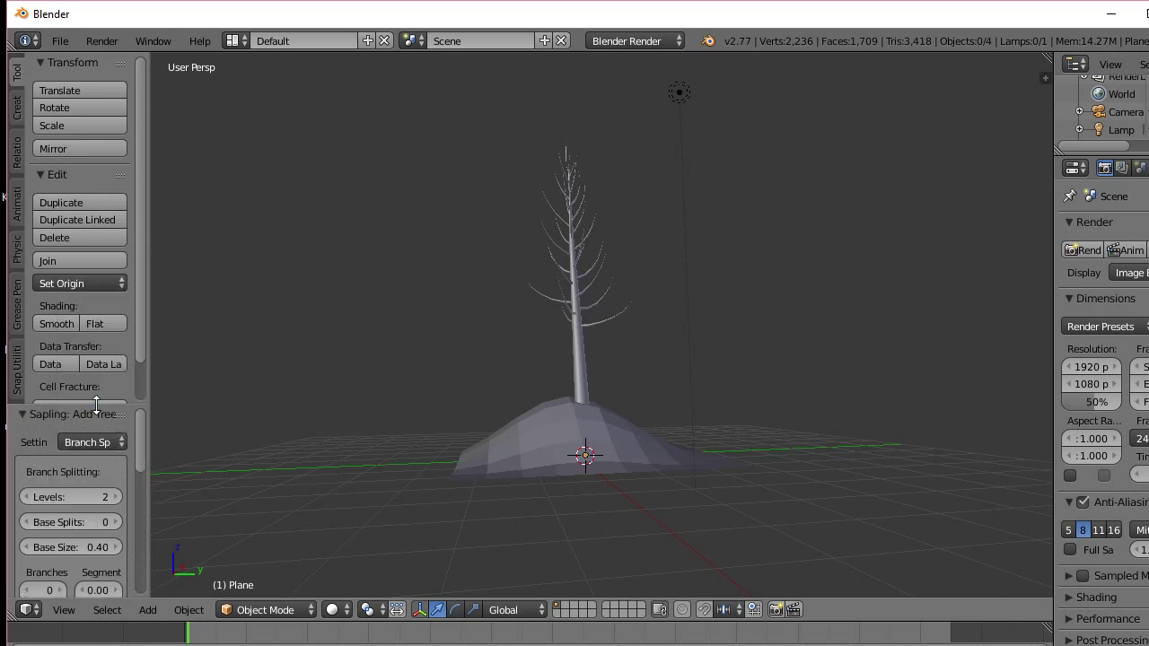
{"action": "scroll", "coordinate": [139, 447], "scroll_direction": "down", "scroll_amount": 3}
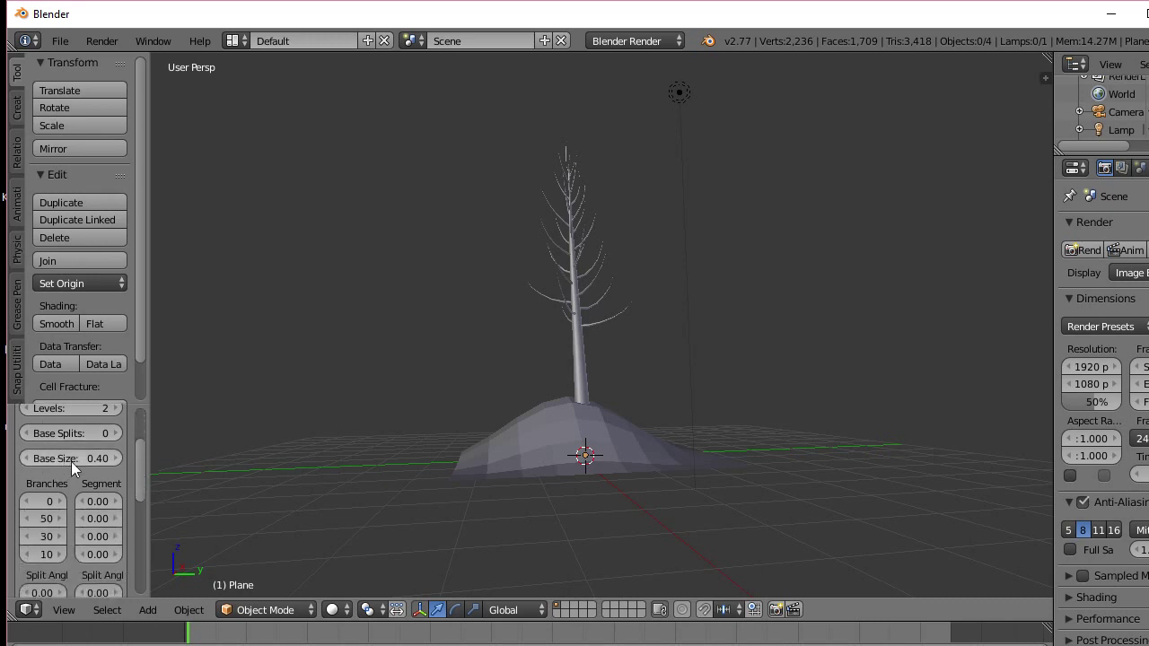
{"action": "left_click", "coordinate": [73, 459]}
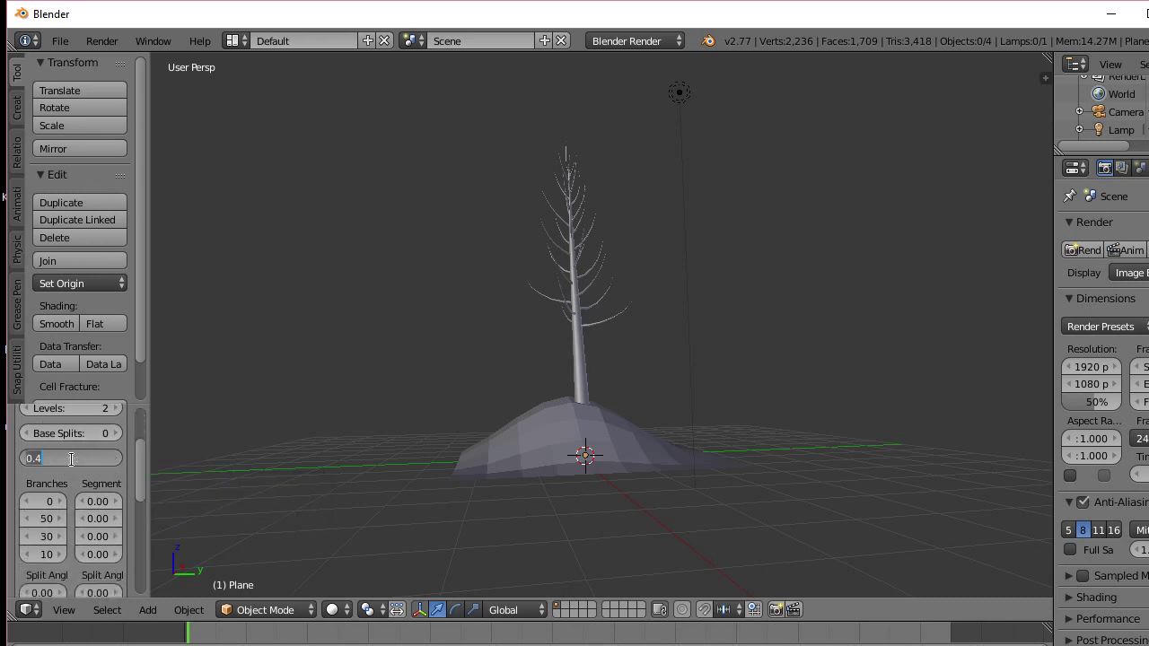
{"action": "type", "text": "0.76"}
{"action": "key", "text": "Return"}
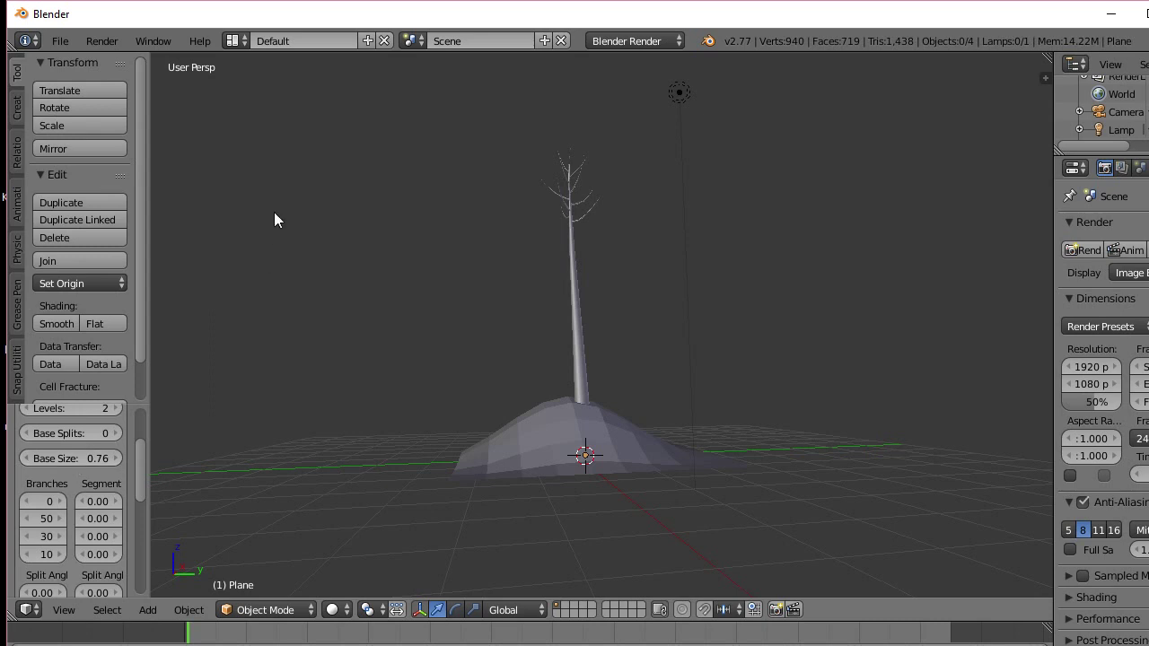
Set the second-level down angle of the tree's branches to 18.7
{"action": "middle_click_drag", "start_coordinate": [590, 273], "coordinate": [587, 419], "text": "shift"}
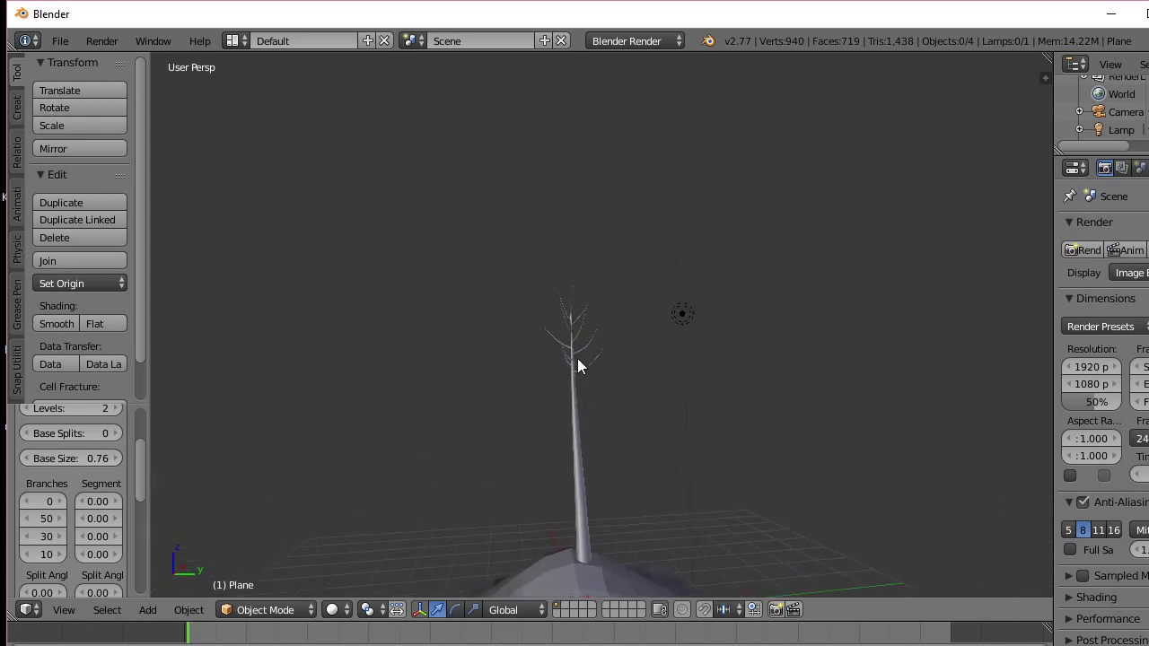
{"action": "scroll", "coordinate": [571, 353], "scroll_direction": "up", "scroll_amount": 4}
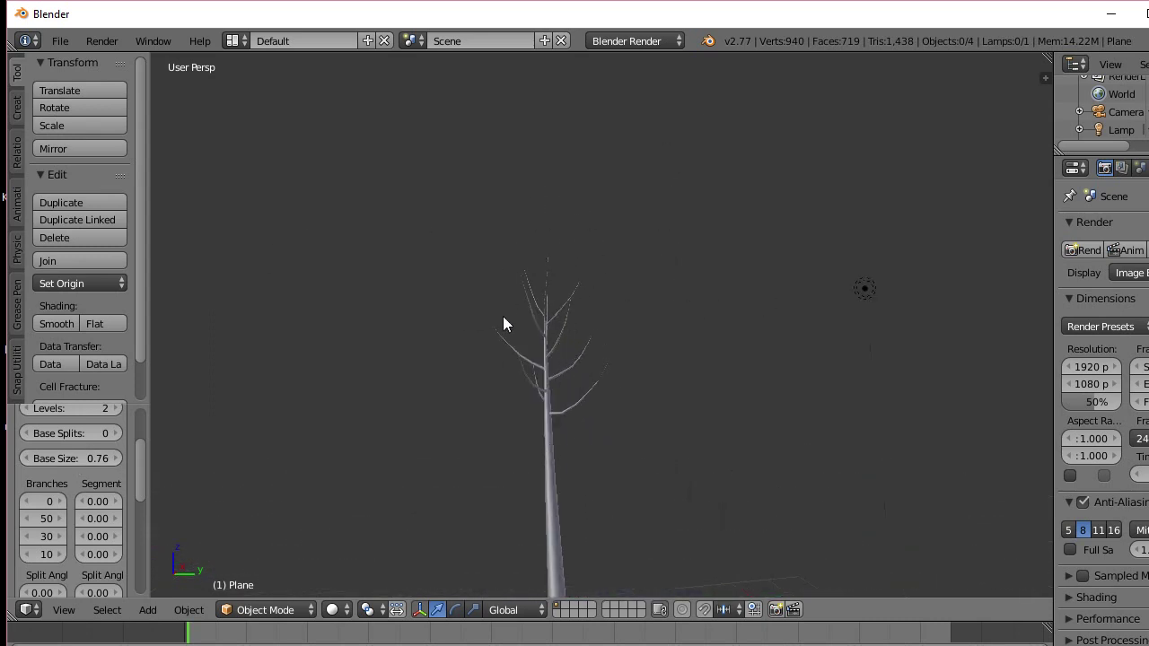
{"action": "middle_click_drag", "start_coordinate": [545, 398], "coordinate": [545, 350]}
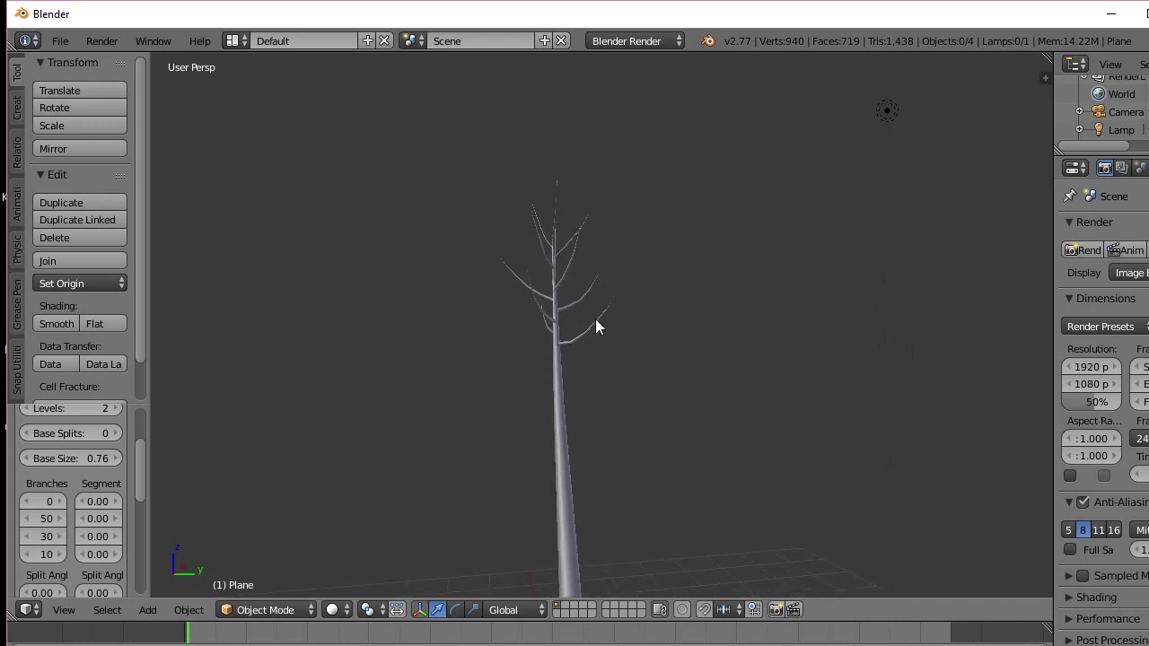
{"action": "middle_click_drag", "start_coordinate": [575, 485], "coordinate": [577, 408]}
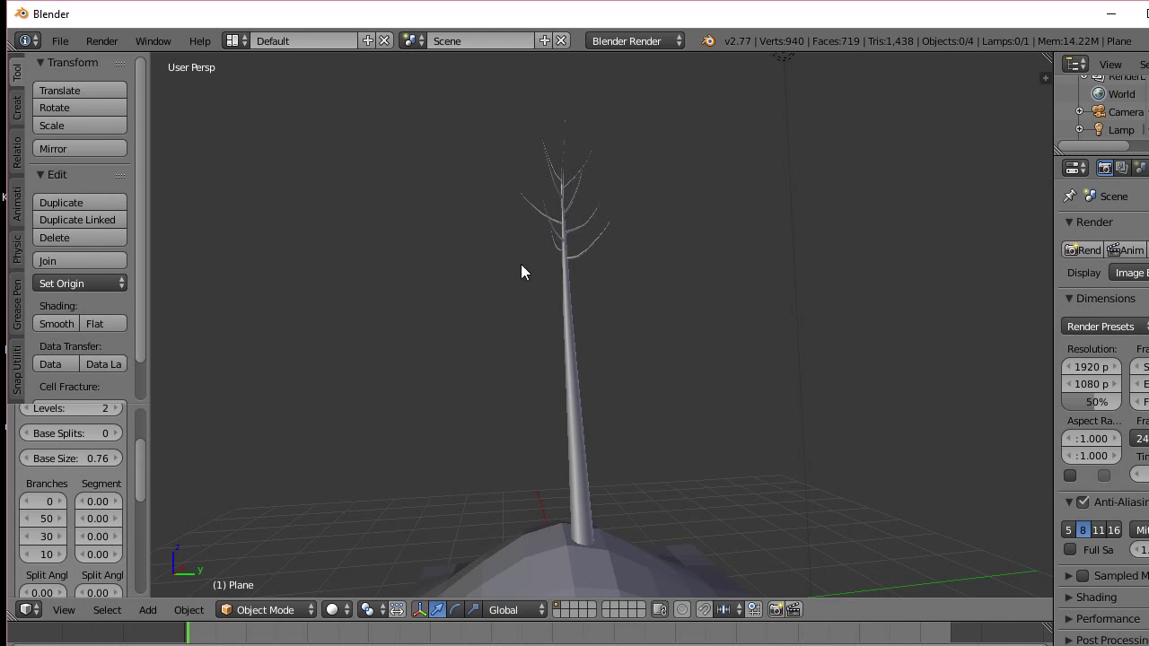
{"action": "middle_click_drag", "start_coordinate": [181, 429], "coordinate": [227, 417], "text": "shift"}
{"action": "scroll", "coordinate": [128, 526], "scroll_direction": "down", "scroll_amount": 2}
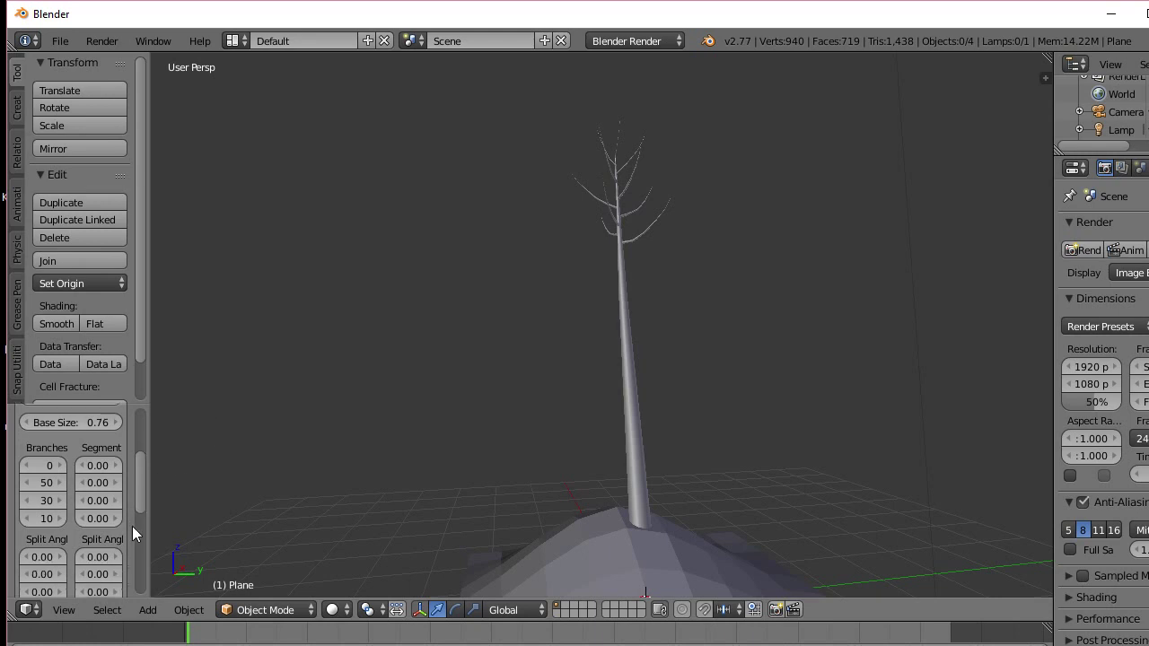
{"action": "scroll", "coordinate": [121, 468], "scroll_direction": "down", "scroll_amount": 4}
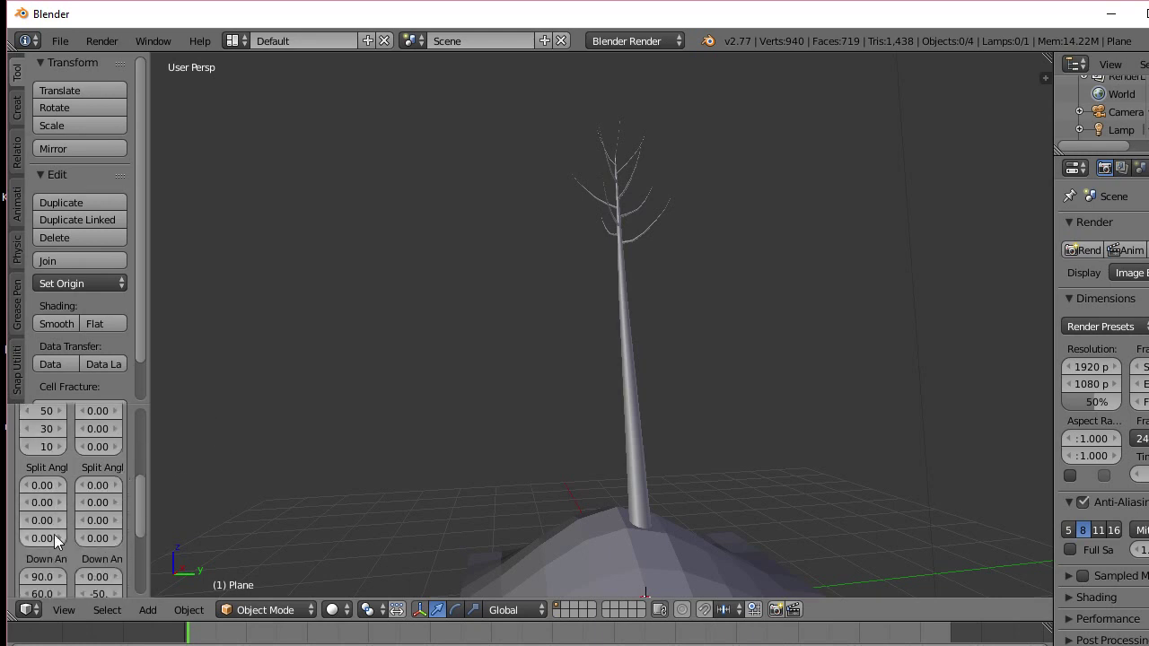
{"action": "scroll", "coordinate": [54, 534], "scroll_direction": "down", "scroll_amount": 4}
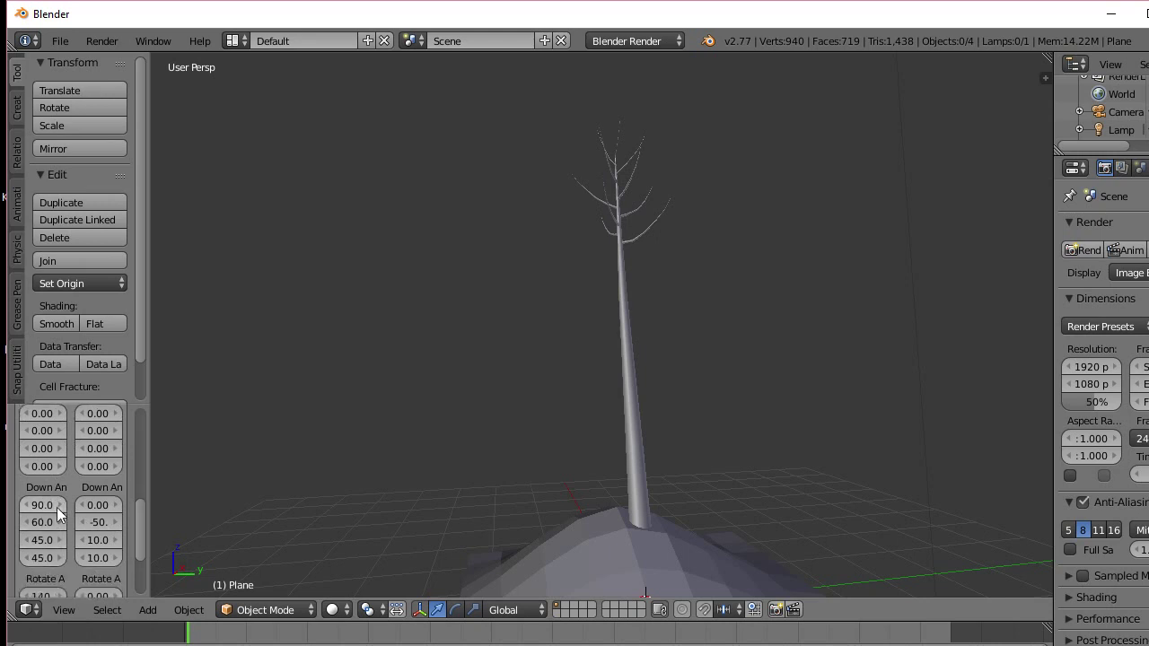
{"action": "scroll", "coordinate": [47, 514], "scroll_direction": "down", "scroll_amount": 2}
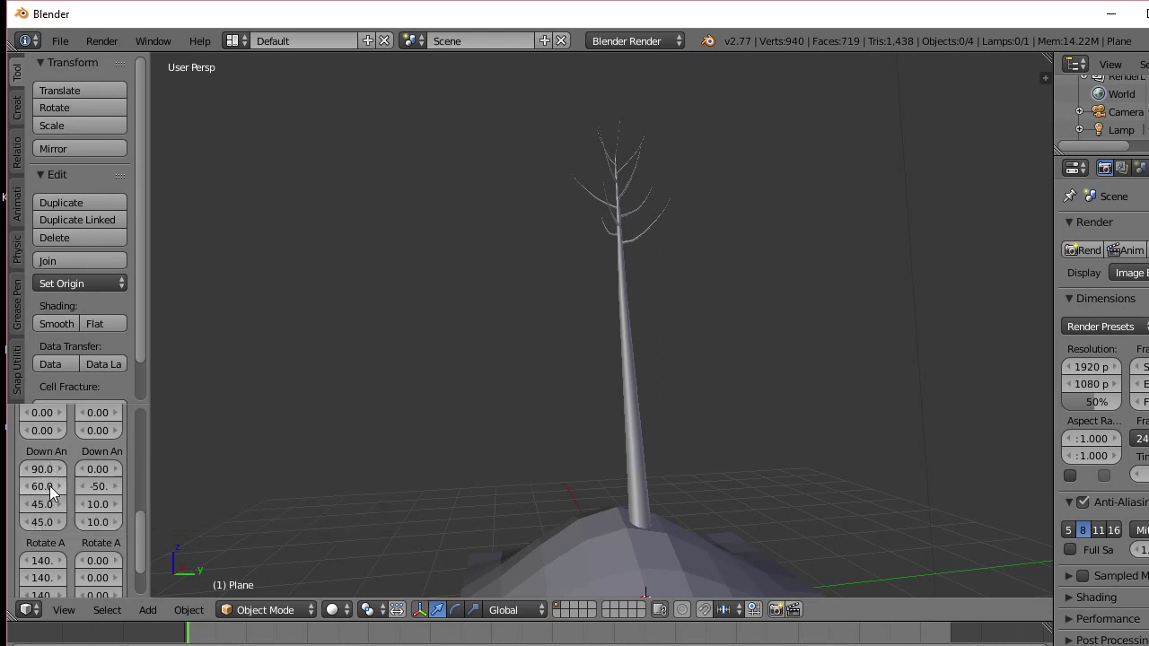
{"action": "left_click", "coordinate": [38, 487]}
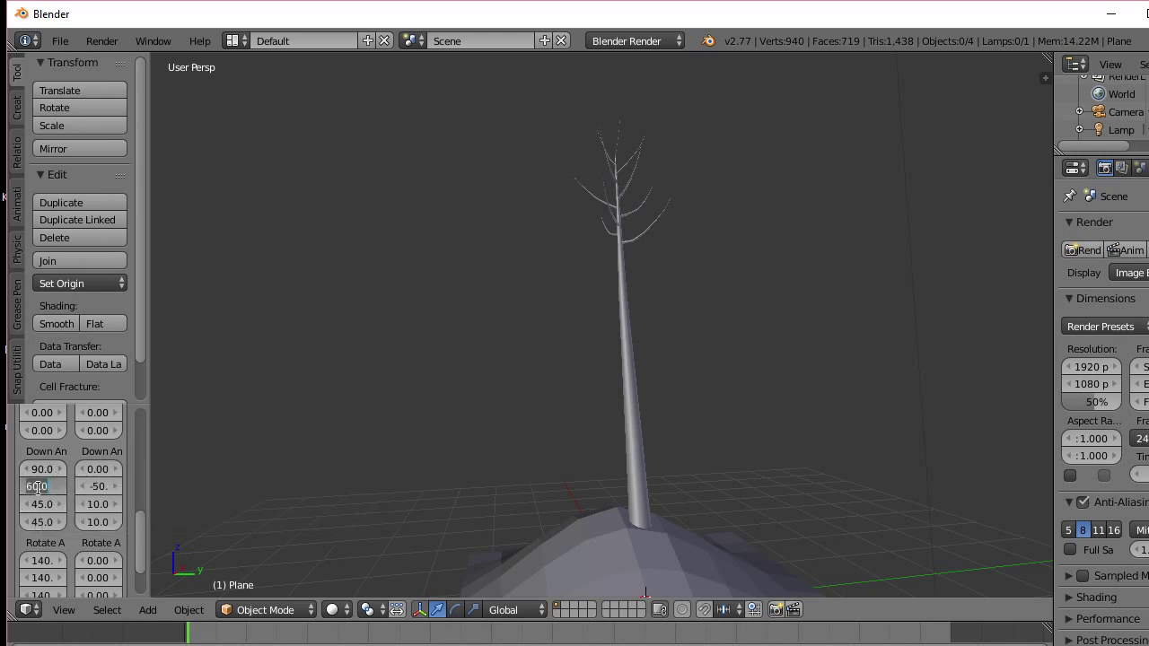
{"action": "type", "text": "10"}
{"action": "type", "text": ".72"}
{"action": "key", "text": "Return"}
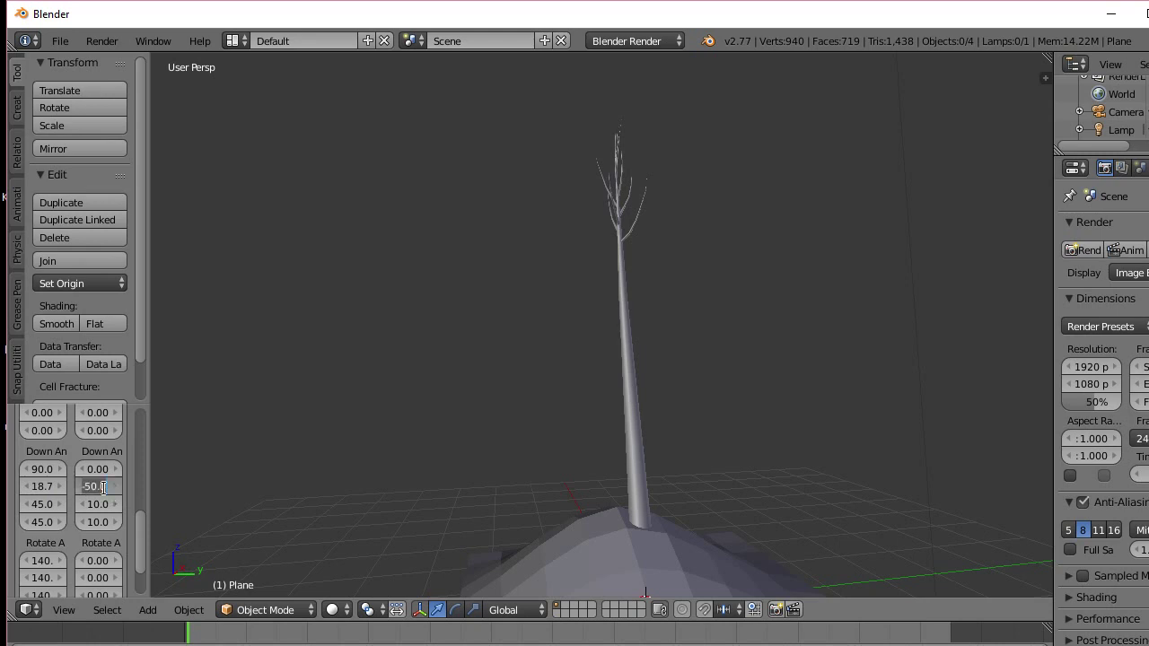
Set the second-level down angle variation to -5.66
{"action": "key", "text": "BackSpace"}
{"action": "key", "text": "BackSpace"}
{"action": "key", "text": "BackSpace"}
{"action": "key", "text": "BackSpace"}
{"action": "type", "text": "-5.66"}
{"action": "key", "text": "Return"}
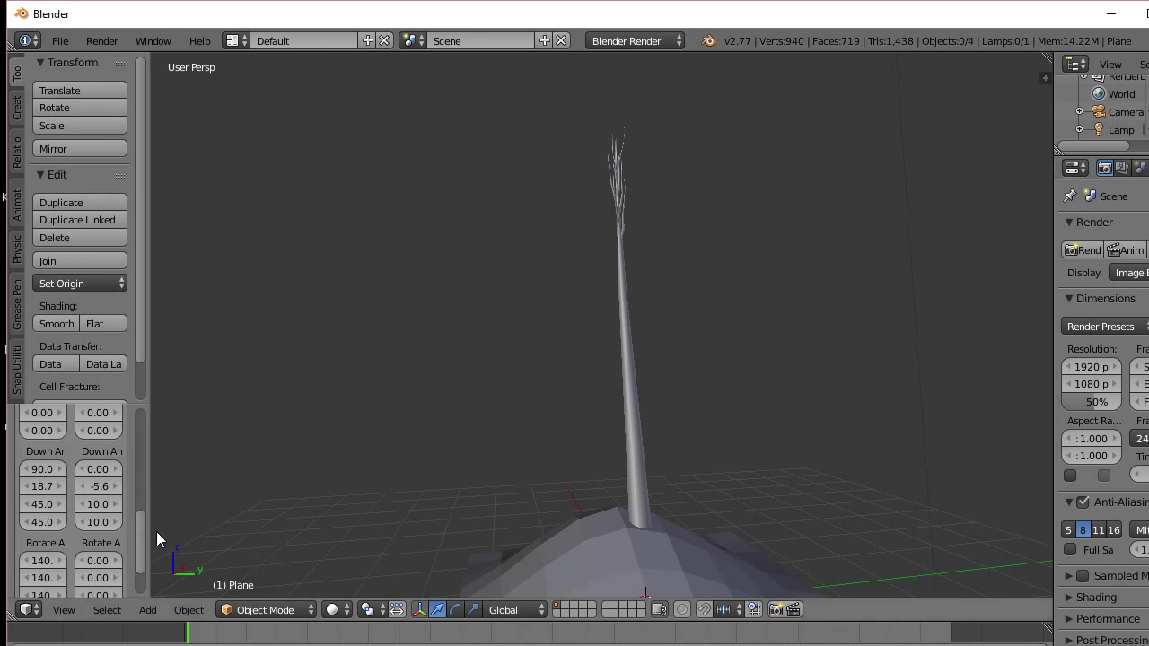
Set the third-level down angle of the tree's branches to 0
{"action": "scroll", "coordinate": [139, 543], "scroll_direction": "down", "scroll_amount": 3}
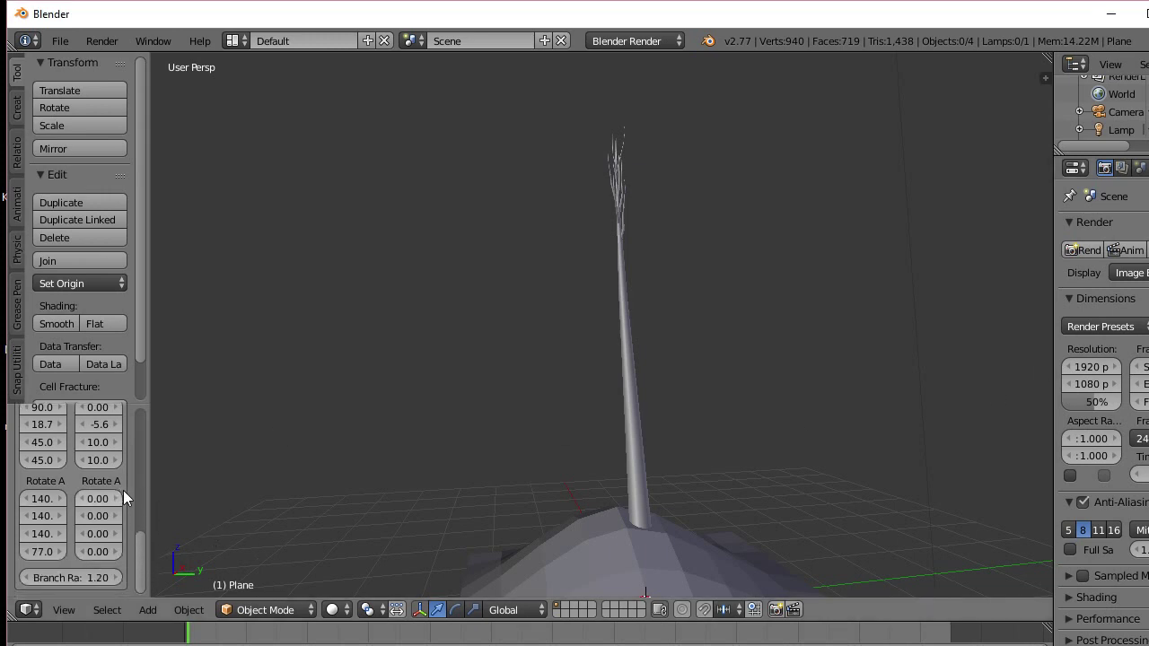
{"action": "scroll", "coordinate": [144, 515], "scroll_direction": "up", "scroll_amount": 5}
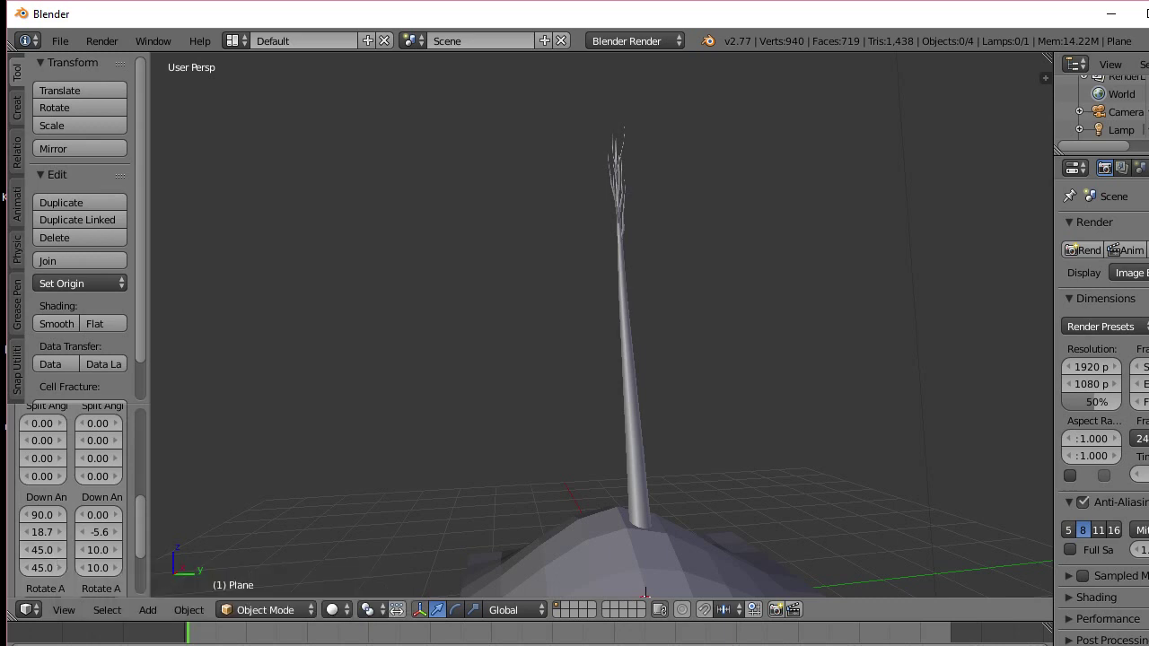
{"action": "left_click", "coordinate": [43, 549]}
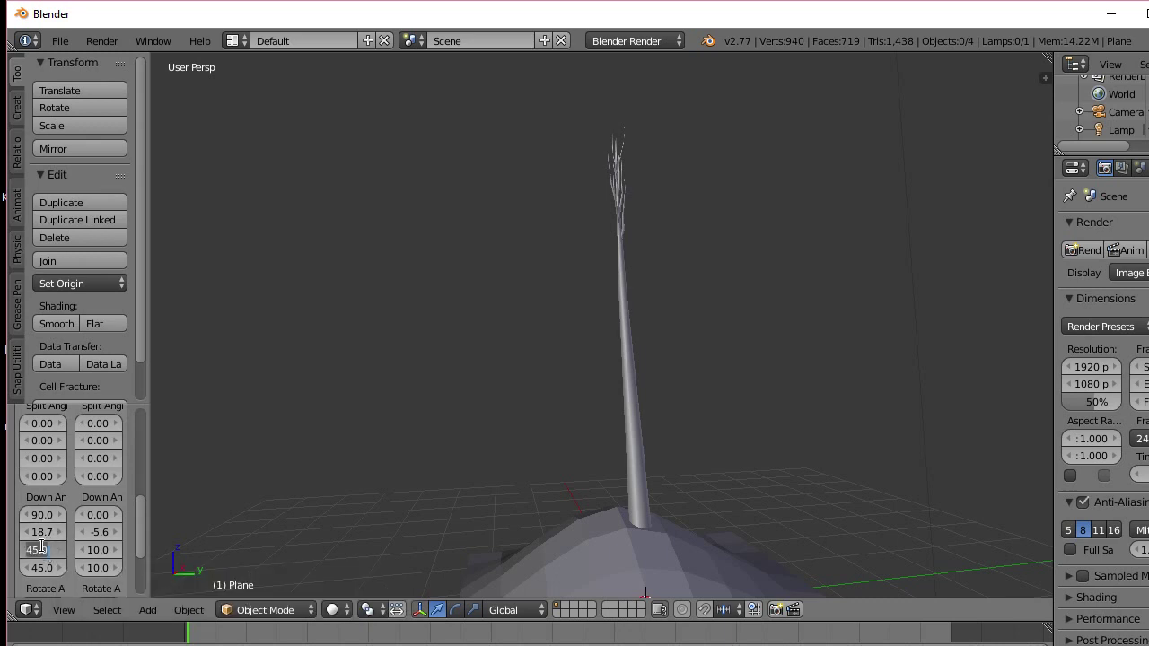
{"action": "type", "text": "0"}
{"action": "key", "text": "Return"}
Set the second-level curvature to 52.55 in the tree's Branch Growth settings
{"action": "scroll", "coordinate": [139, 558], "scroll_direction": "down", "scroll_amount": 3}
{"action": "scroll", "coordinate": [139, 565], "scroll_direction": "down", "scroll_amount": 1}
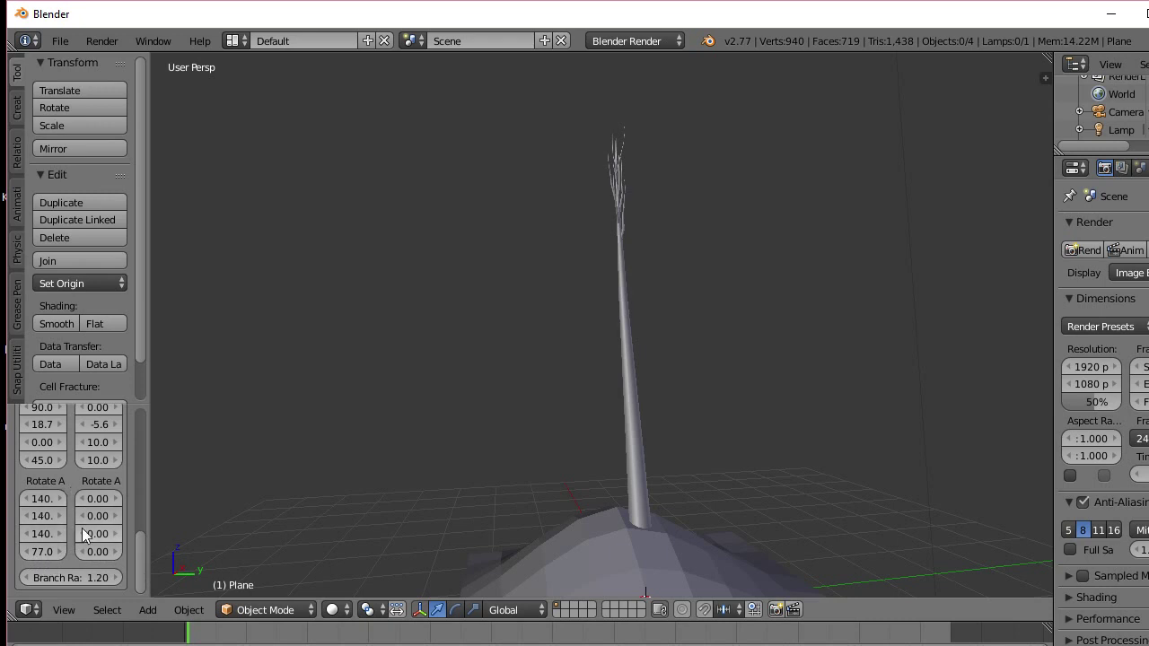
{"action": "left_click_drag", "start_coordinate": [141, 549], "coordinate": [143, 417]}
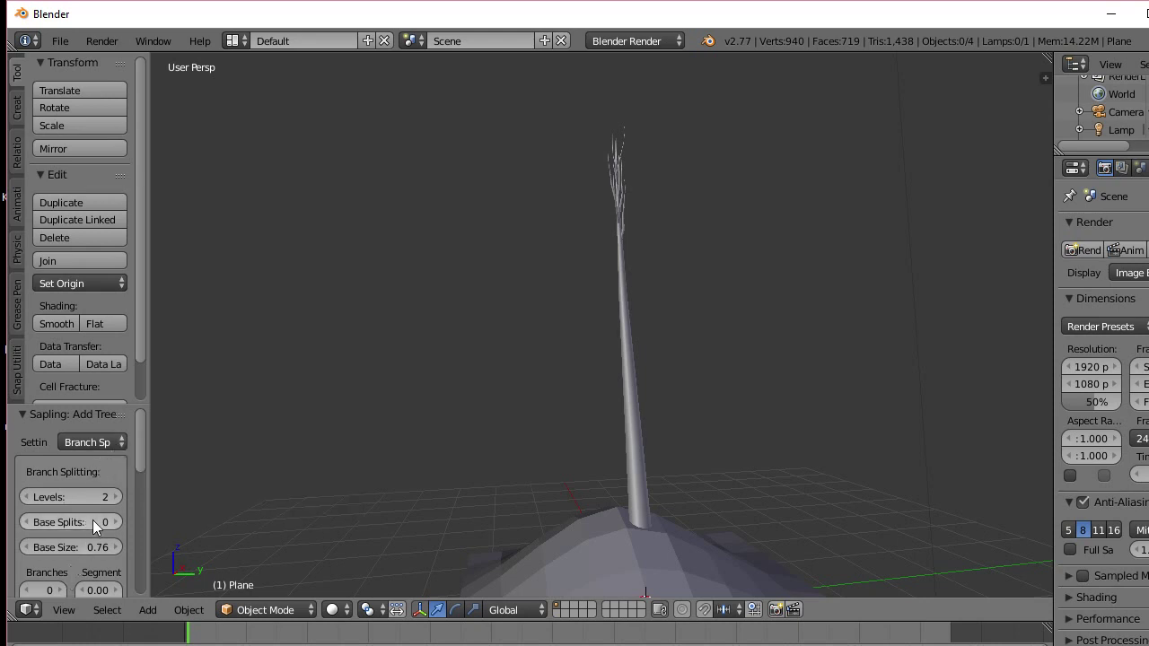
{"action": "left_click", "coordinate": [122, 447]}
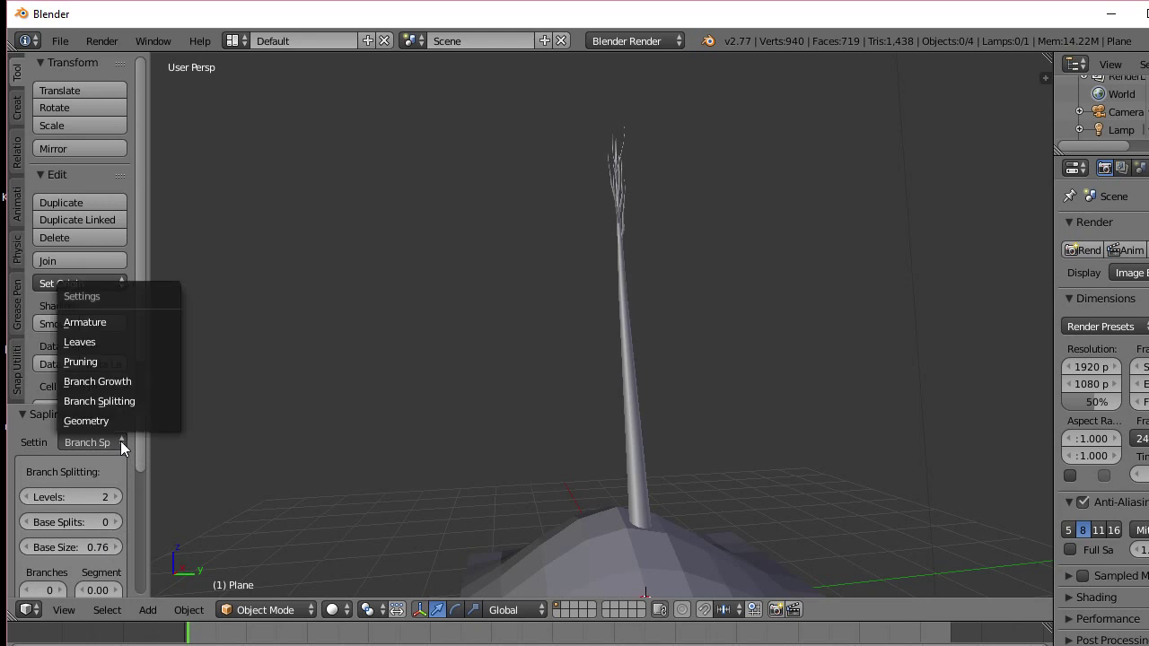
{"action": "left_click", "coordinate": [106, 385]}
{"action": "left_click_drag", "start_coordinate": [140, 442], "coordinate": [129, 510]}
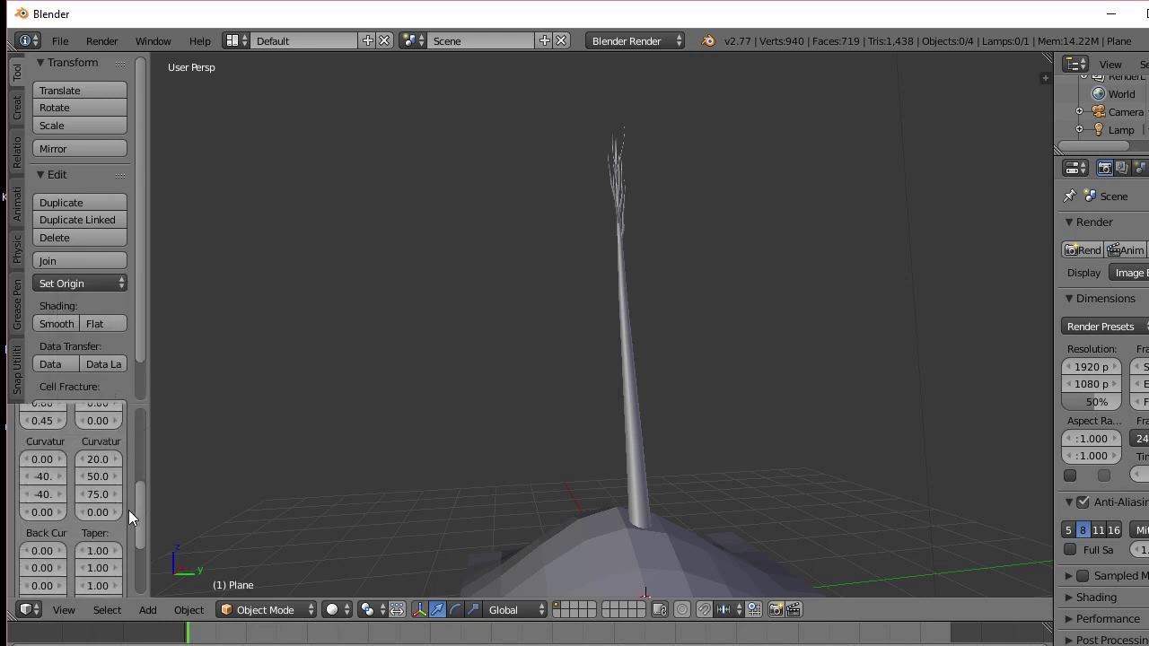
{"action": "left_click", "coordinate": [43, 479]}
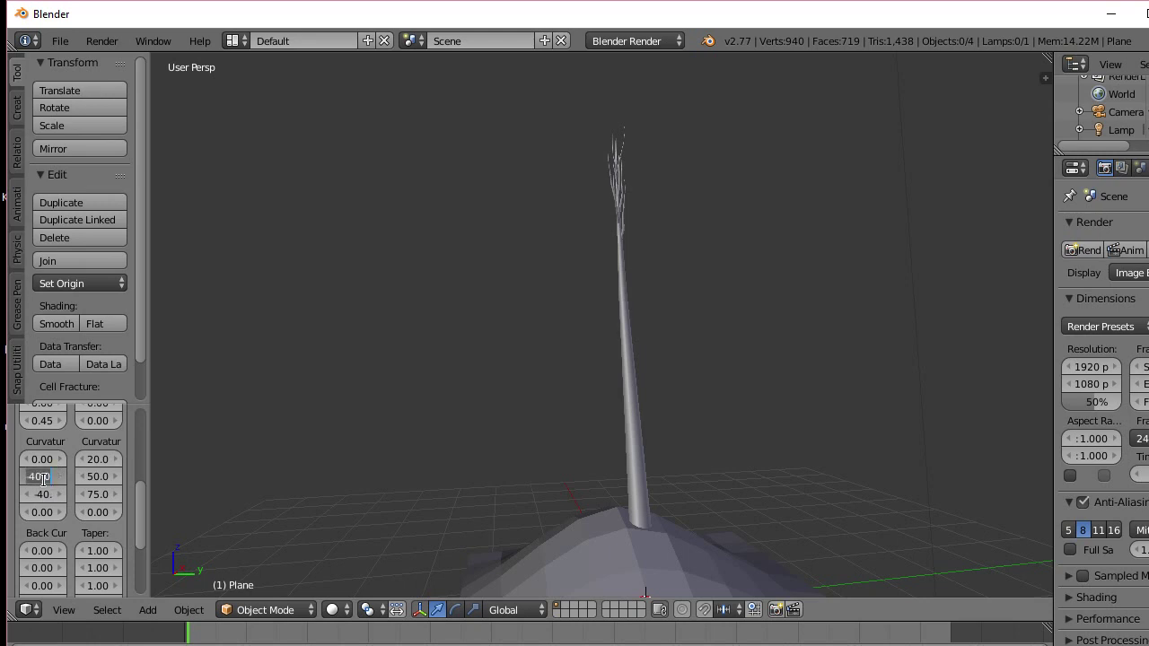
{"action": "type", "text": "52.5"}
{"action": "key", "text": "Return"}
{"action": "middle_click_drag", "start_coordinate": [655, 219], "coordinate": [608, 175]}
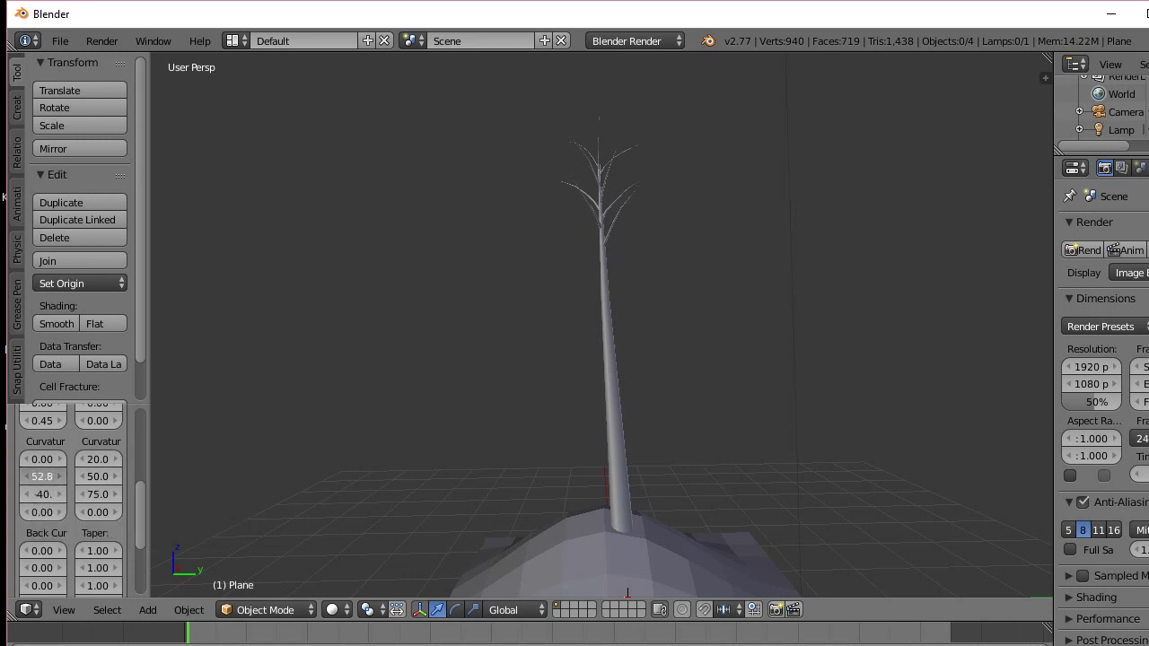
{"action": "mouse_move", "coordinate": [43, 476]}
{"action": "left_mouse_down"}
{"action": "mouse_move", "coordinate": [98, 476]}
{"action": "mouse_move", "coordinate": [33, 472]}
{"action": "left_mouse_up"}
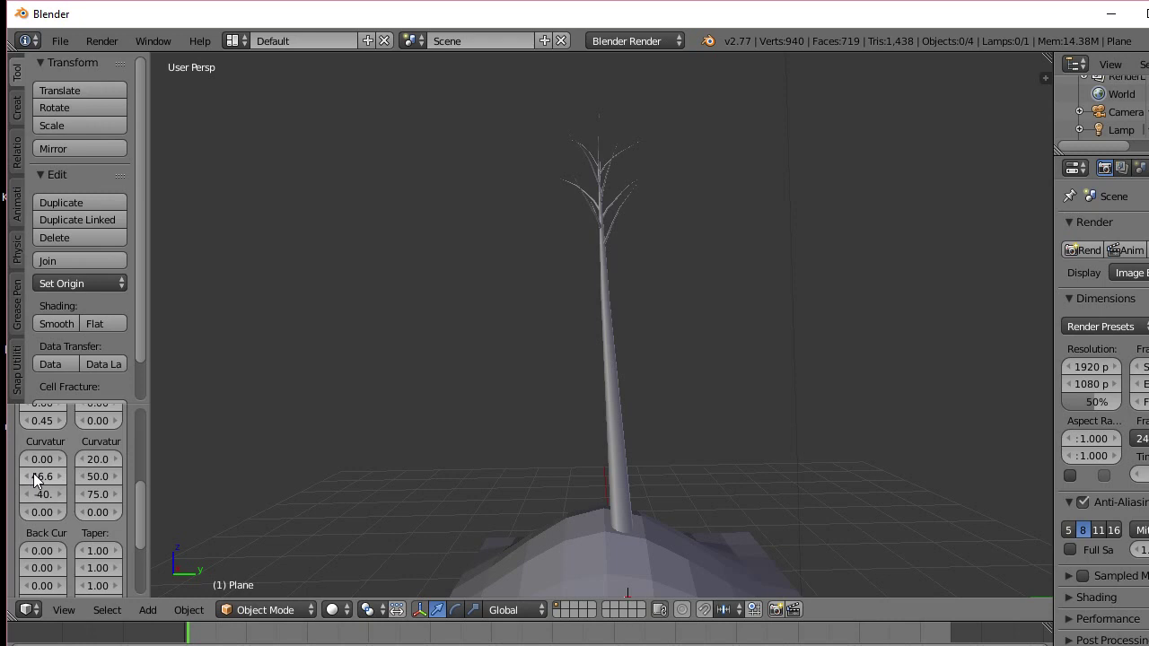
{"action": "left_click", "coordinate": [41, 478]}
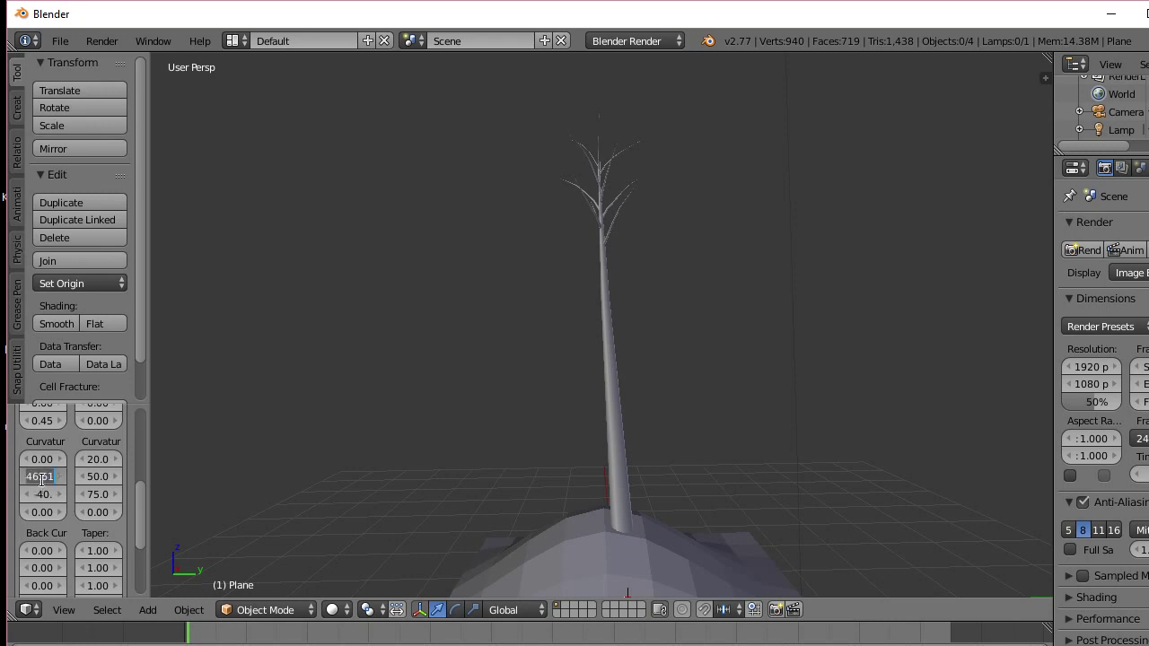
{"action": "type", "text": "52.55"}
{"action": "key", "text": "Return"}
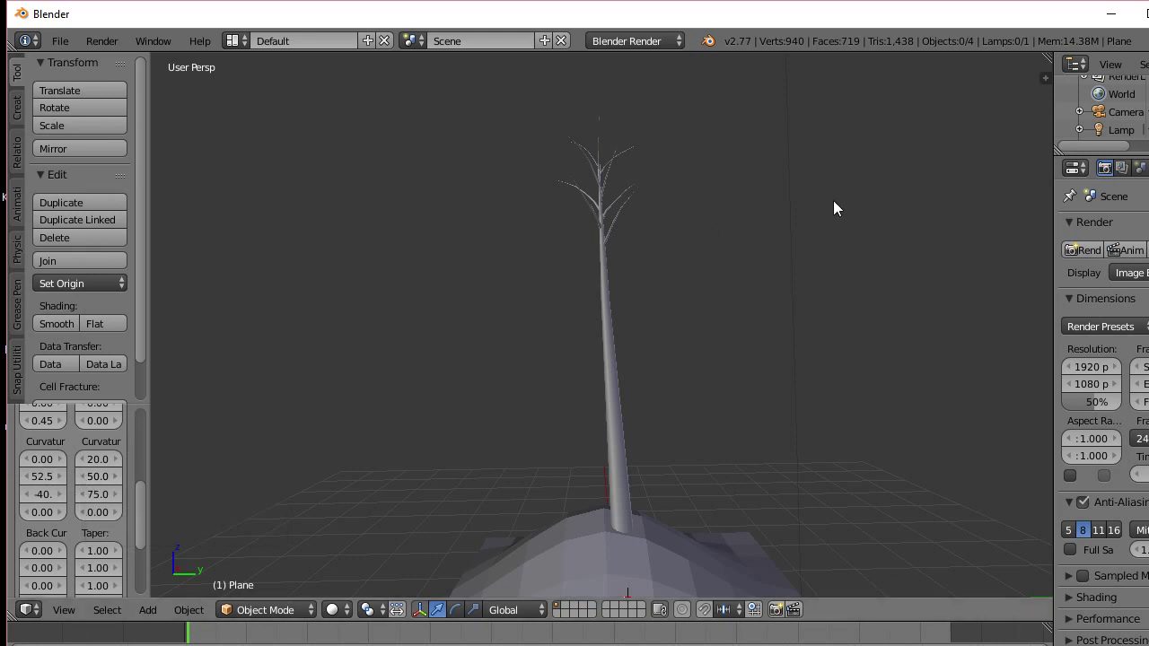
Set the third-level branch curvature to about 116
{"action": "left_click", "coordinate": [47, 494]}
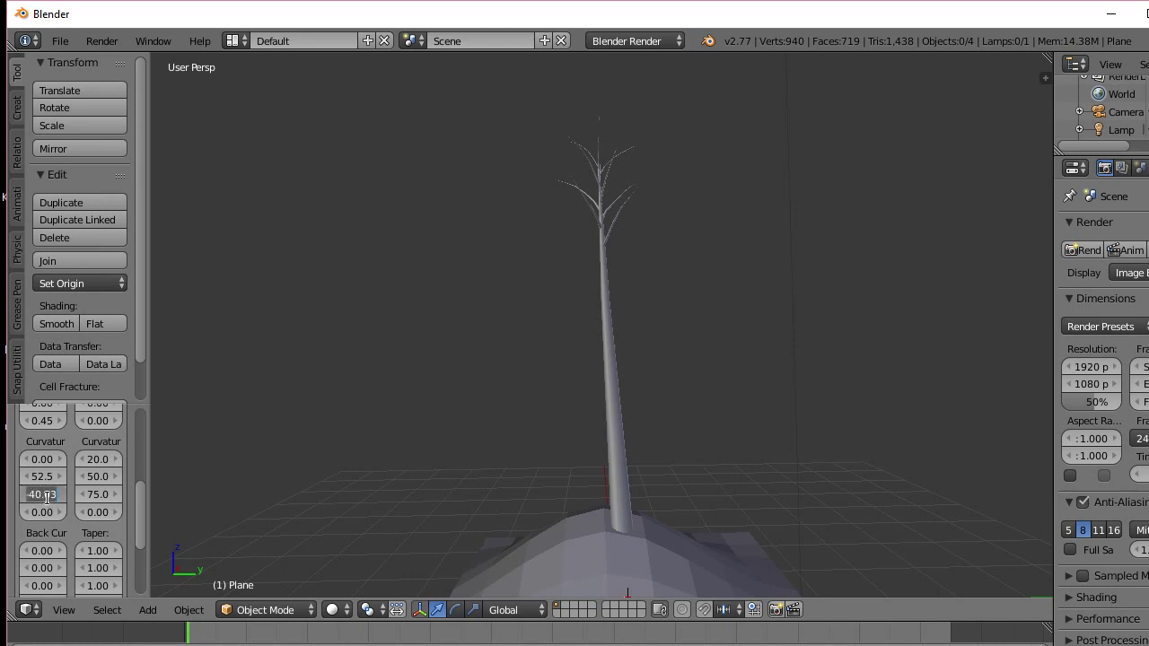
{"action": "type", "text": "110"}
{"action": "type", "text": ".34"}
{"action": "key", "text": "Return"}
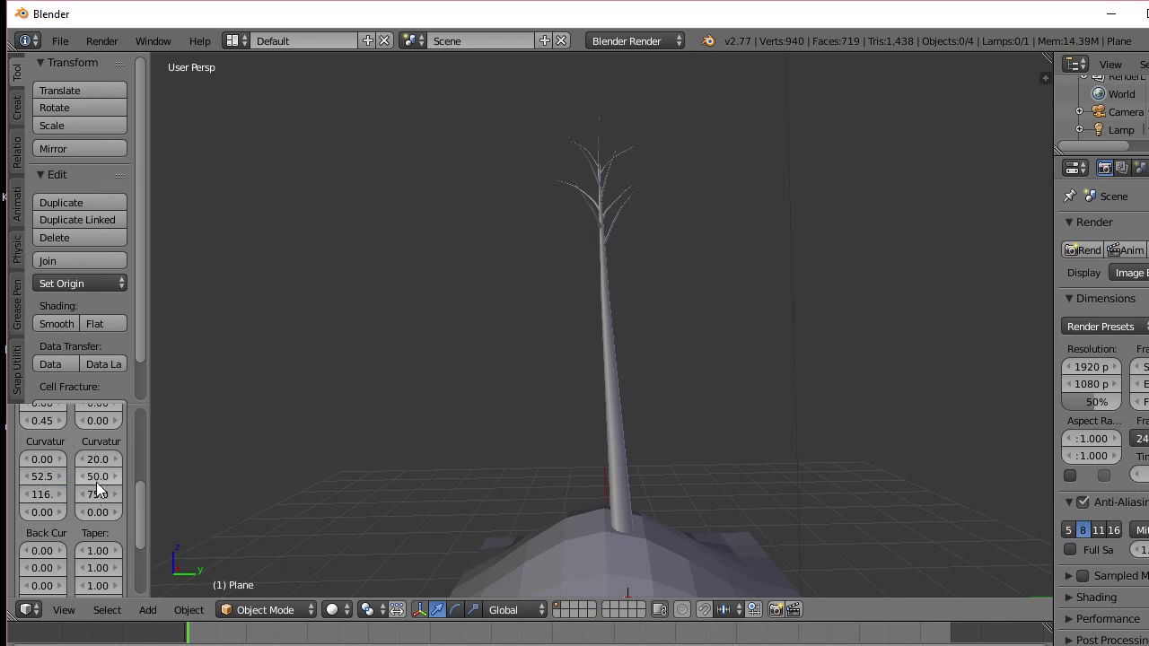
Set the fourth-level branch curvature to 82.50
{"action": "scroll", "coordinate": [96, 482], "scroll_direction": "down", "scroll_amount": 1}
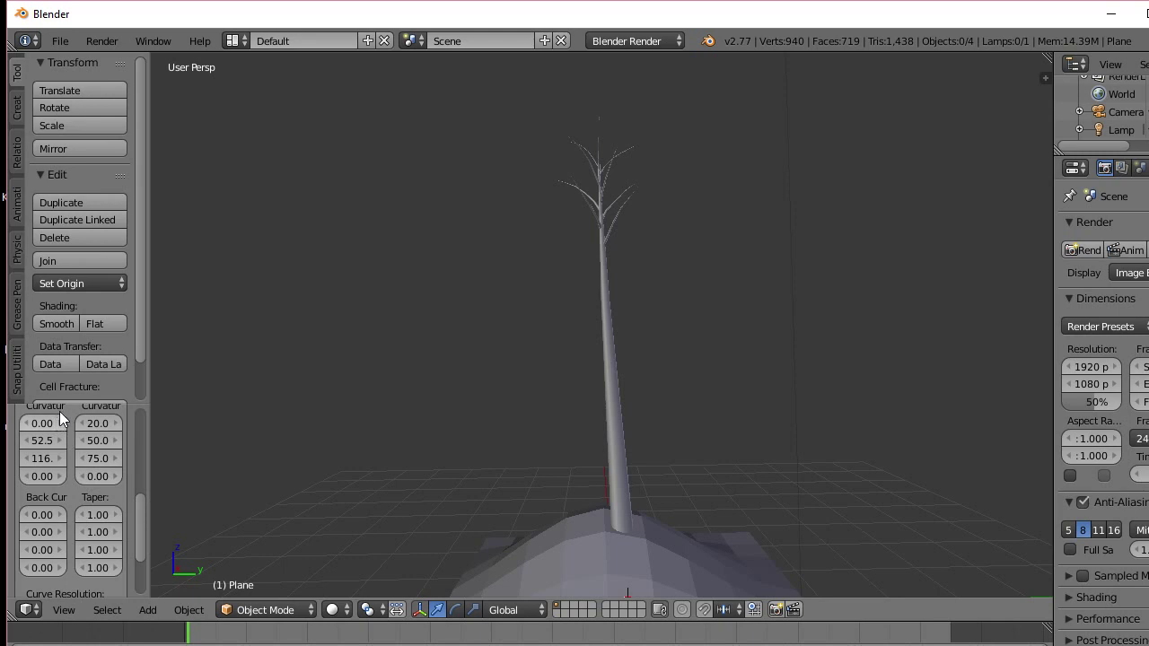
{"action": "left_click", "coordinate": [41, 476]}
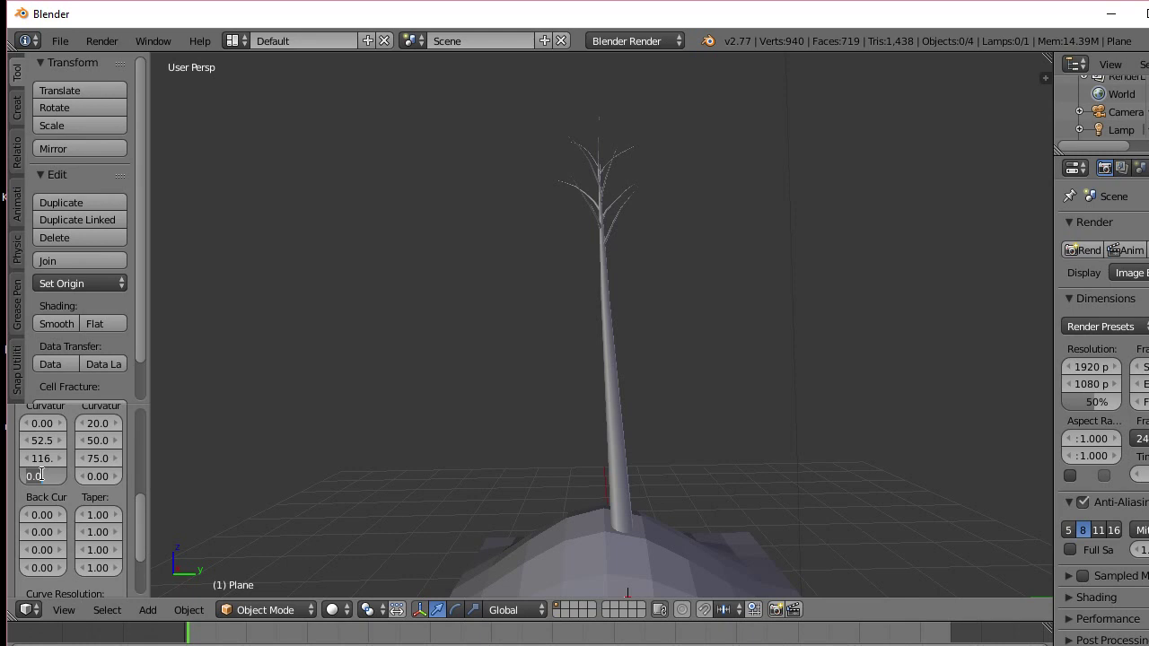
{"action": "type", "text": "82.50"}
Set the first-level back curvature of the tree to 3.15
{"action": "scroll", "coordinate": [71, 441], "scroll_direction": "down", "scroll_amount": 2}
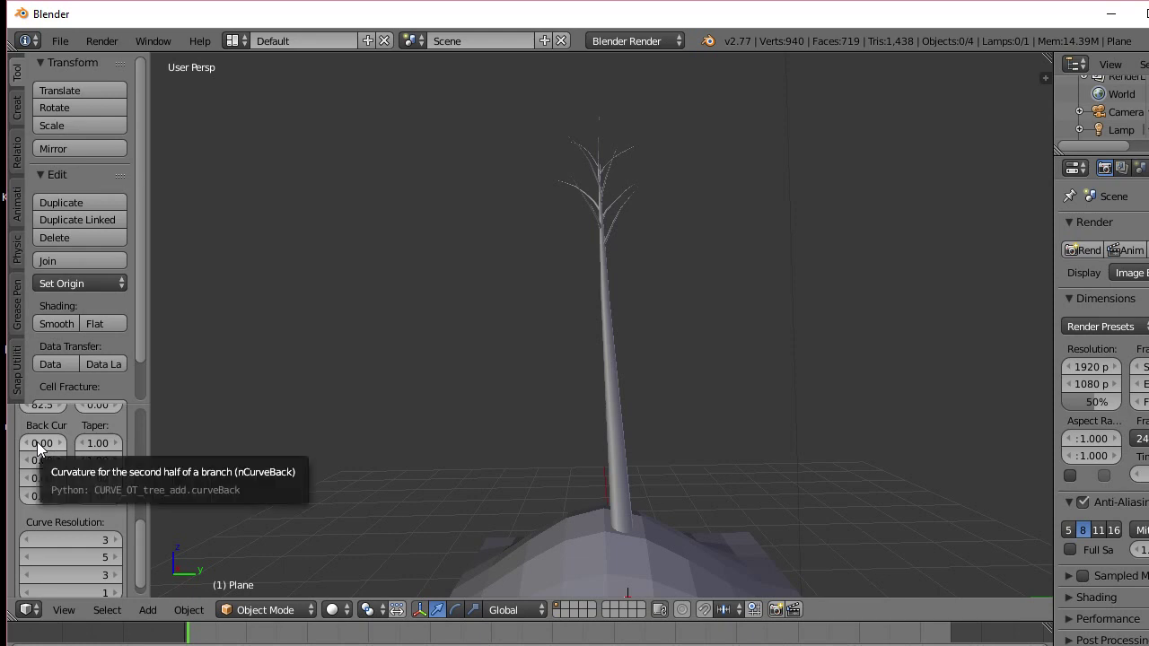
{"action": "left_click", "coordinate": [37, 441]}
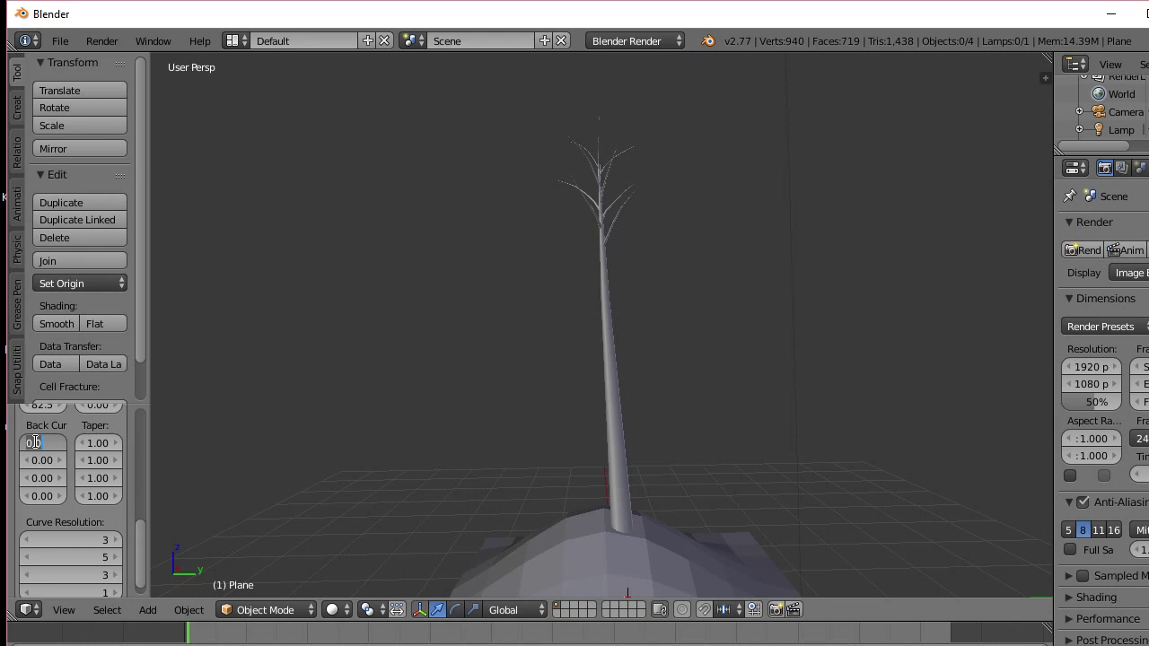
{"action": "type", "text": "3.15"}
{"action": "key", "text": "Return"}
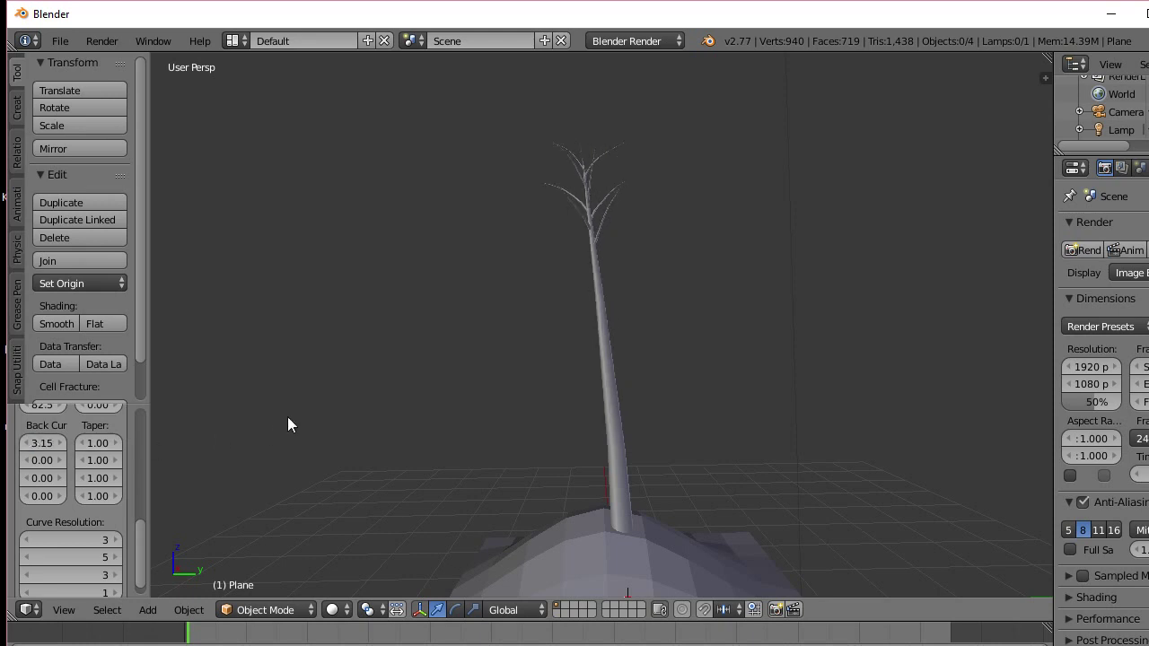
{"action": "mouse_move", "coordinate": [446, 350]}
{"action": "middle_mouse_down"}
{"action": "mouse_move", "coordinate": [524, 357]}
{"action": "mouse_move", "coordinate": [421, 341]}
{"action": "mouse_move", "coordinate": [432, 337]}
{"action": "middle_mouse_up"}
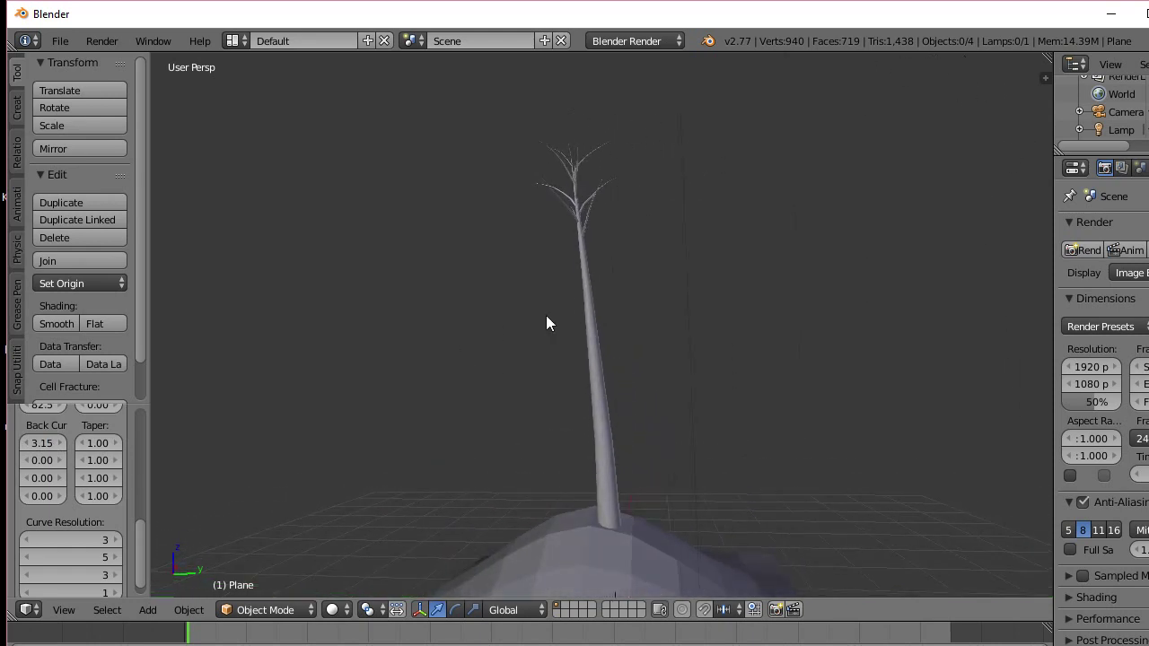
Set the third-level back curvature of the tree's branches to about 4.32
{"action": "left_click", "coordinate": [45, 478]}
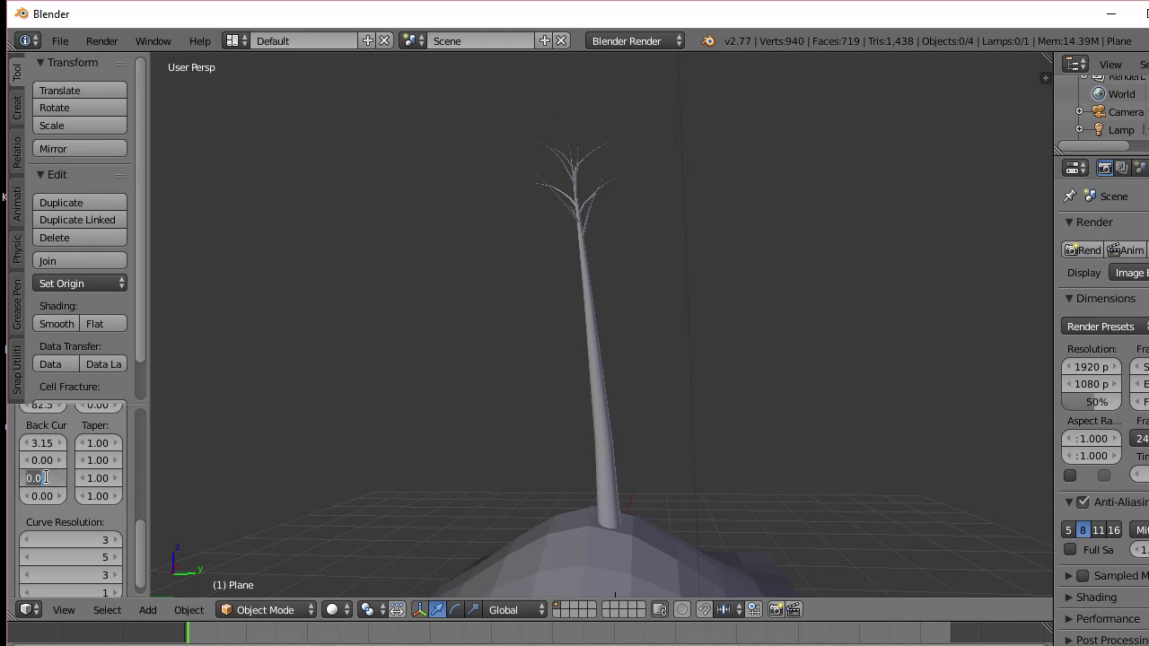
{"action": "type", "text": "4.3"}
{"action": "key", "text": "Return"}
{"action": "scroll", "coordinate": [169, 428], "scroll_direction": "down", "scroll_amount": 3}
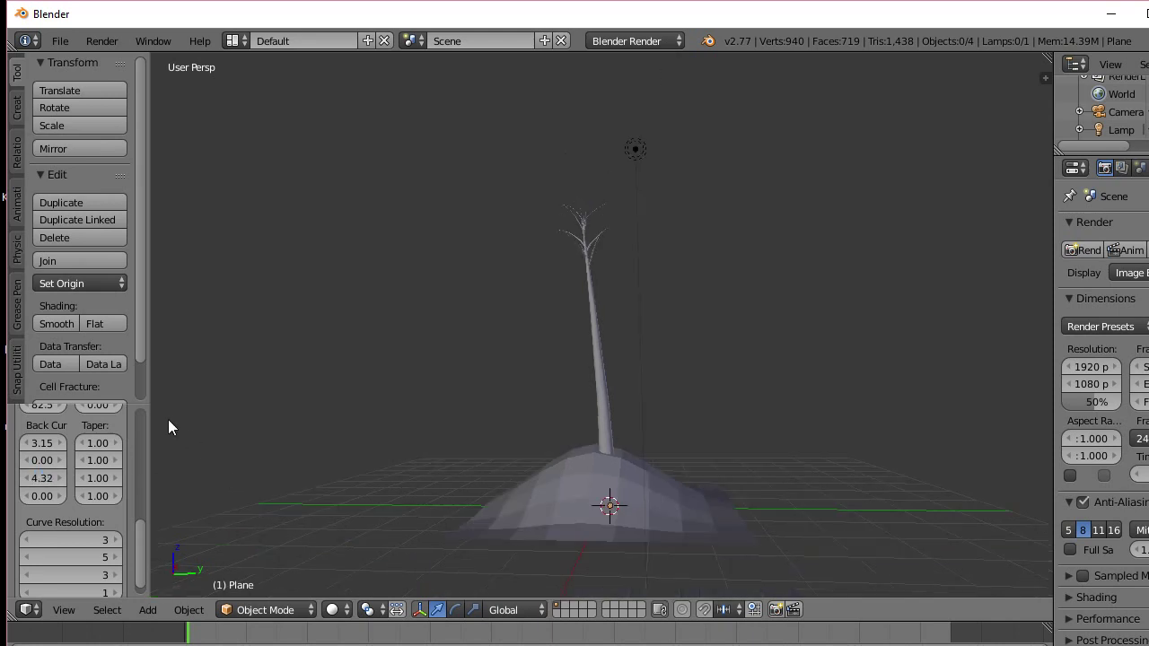
Raise the tree's first-, third- and fourth-level curve resolution to 5 segments each
{"action": "scroll", "coordinate": [143, 576], "scroll_direction": "down", "scroll_amount": 1}
{"action": "scroll", "coordinate": [144, 579], "scroll_direction": "up", "scroll_amount": 1}
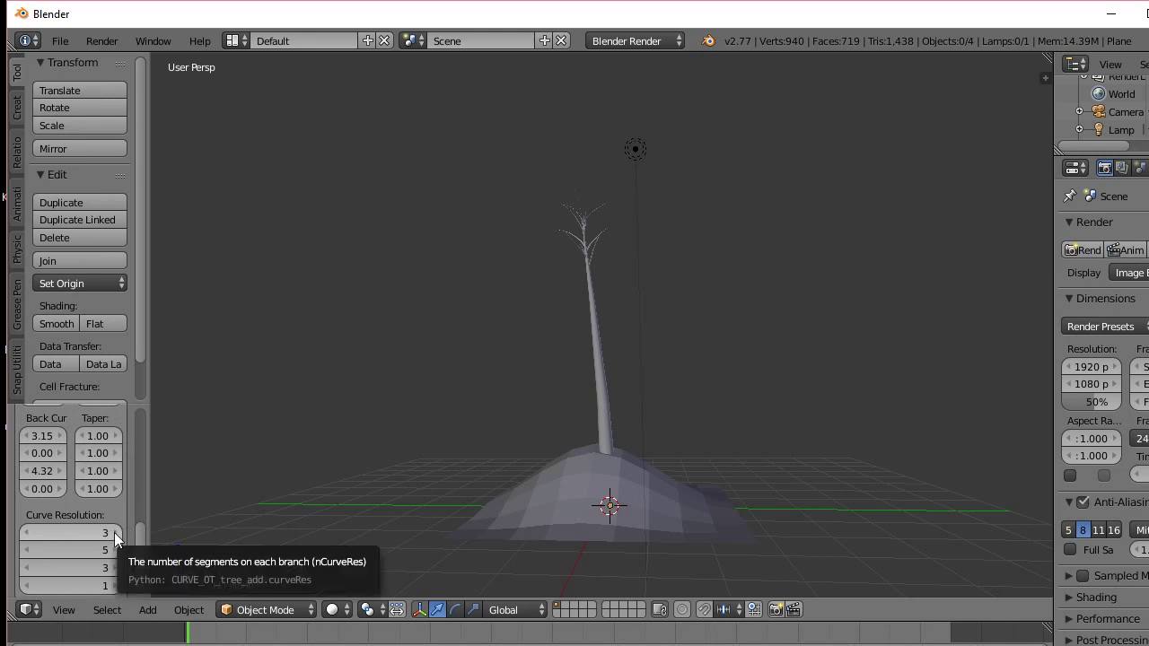
{"action": "left_click", "coordinate": [115, 533]}
{"action": "left_click", "coordinate": [115, 533]}
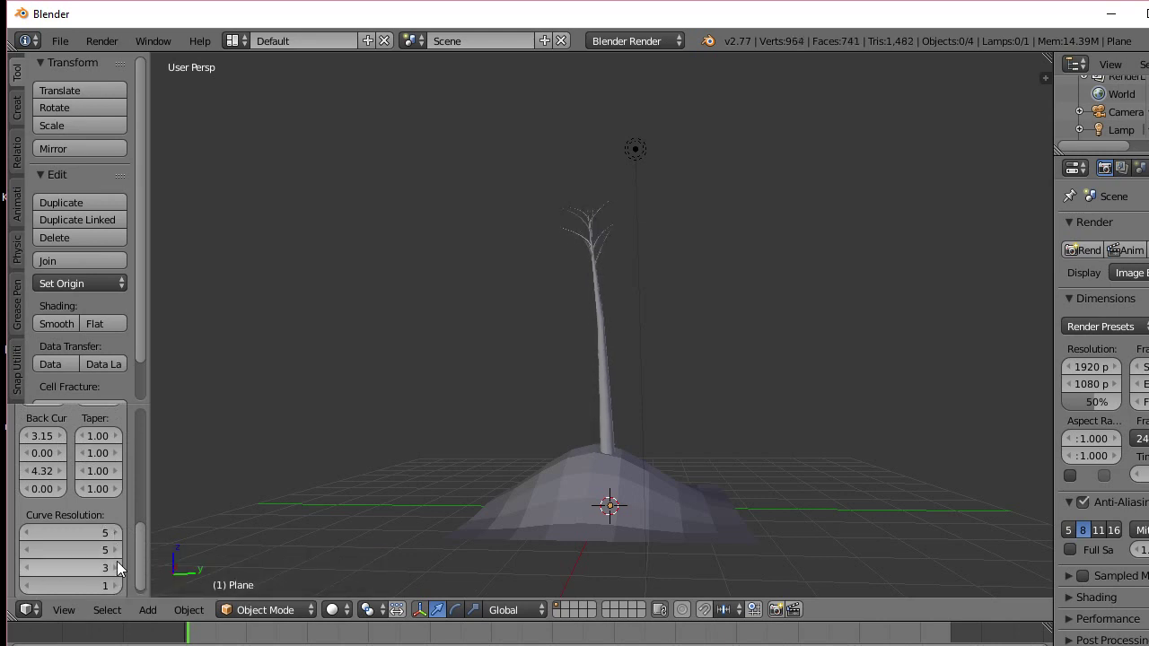
{"action": "left_click", "coordinate": [116, 567]}
{"action": "left_click", "coordinate": [116, 567]}
{"action": "left_click", "coordinate": [116, 586]}
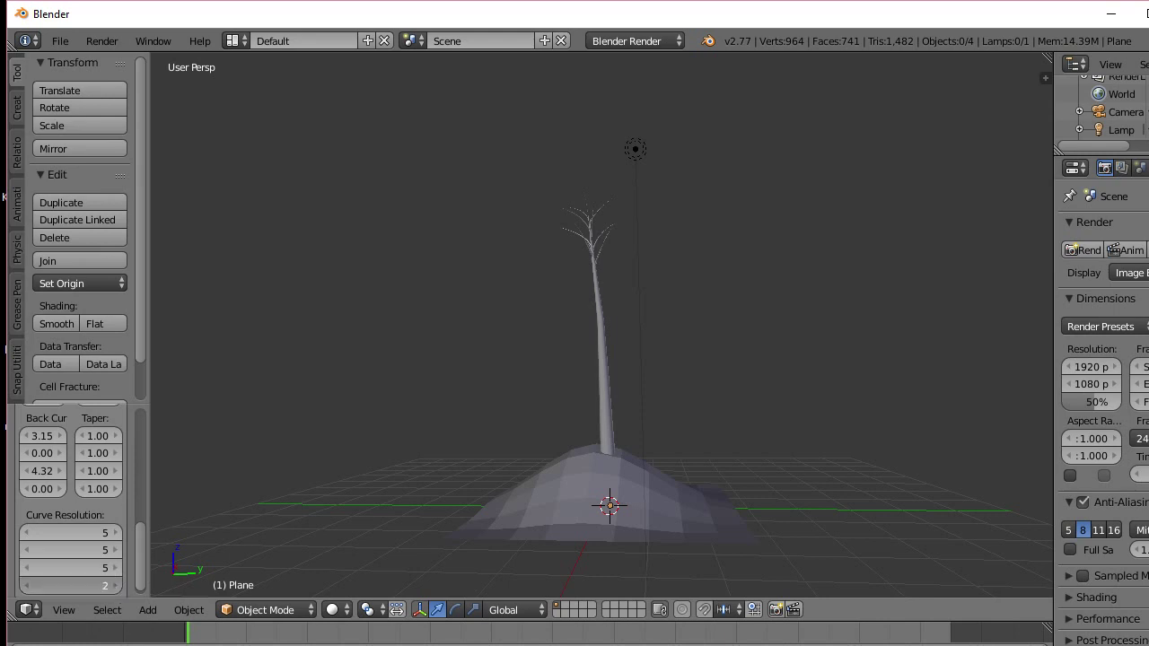
{"action": "left_click", "coordinate": [115, 585]}
{"action": "left_click", "coordinate": [115, 586]}
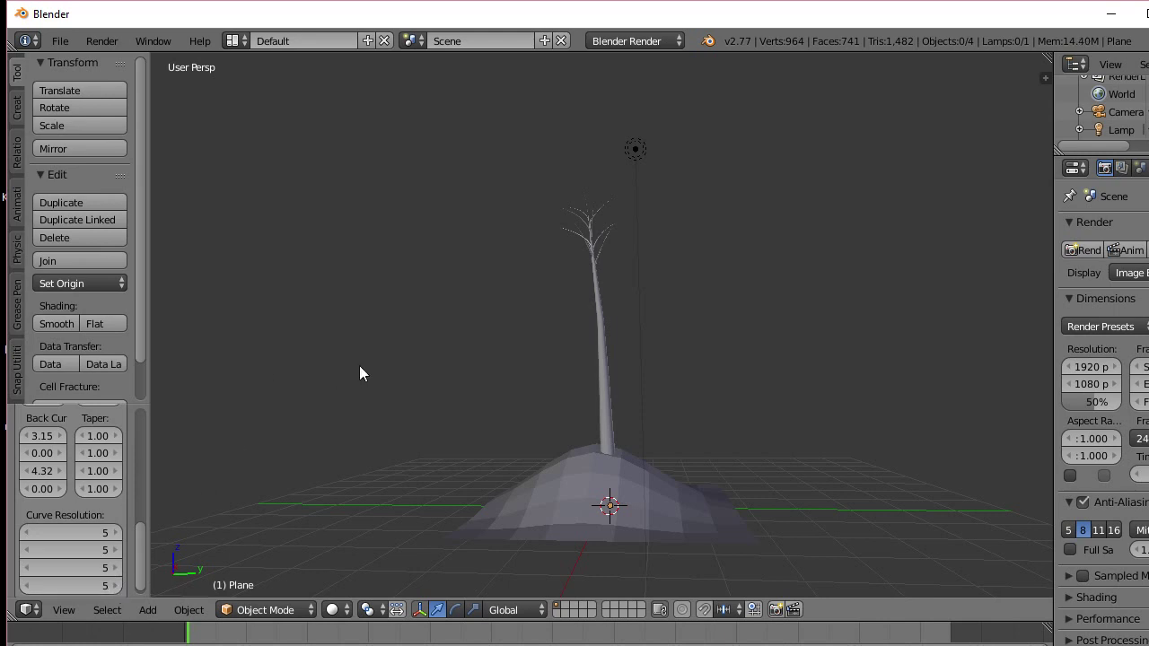
Set the second- and third-level curvature variation to about 71.3 and 85.9, and the second-level curvature to about 128
{"action": "scroll", "coordinate": [467, 340], "scroll_direction": "up", "scroll_amount": 3}
{"action": "middle_click_drag", "start_coordinate": [533, 313], "coordinate": [539, 338]}
{"action": "left_click_drag", "start_coordinate": [139, 559], "coordinate": [139, 475]}
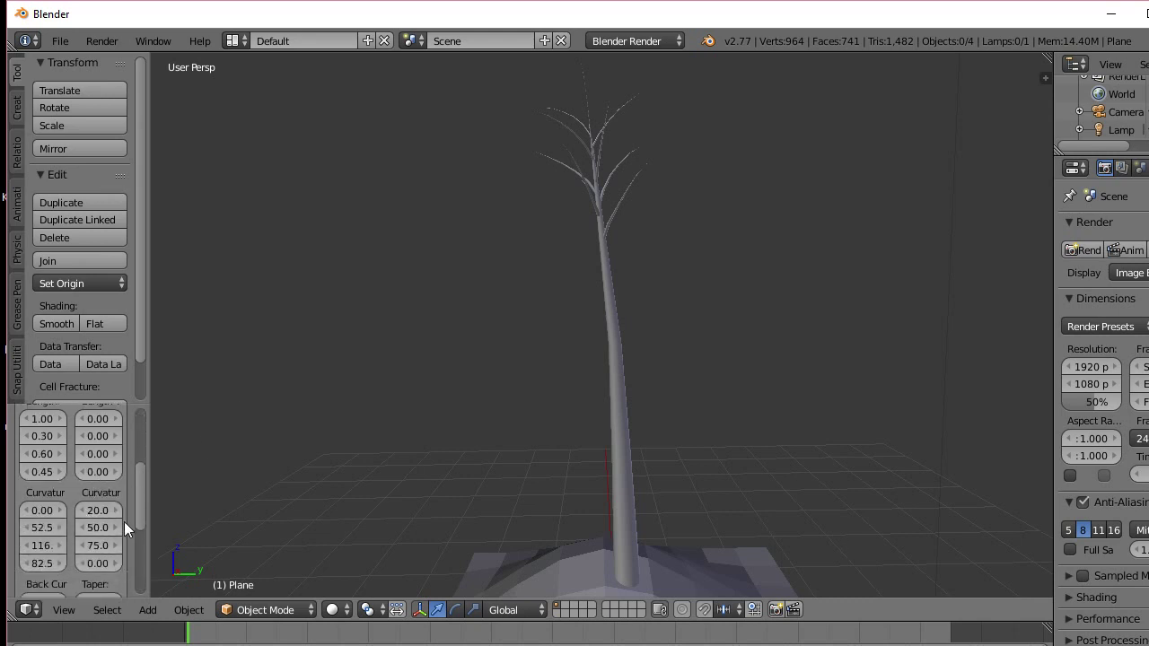
{"action": "left_click_drag", "start_coordinate": [93, 530], "coordinate": [122, 544]}
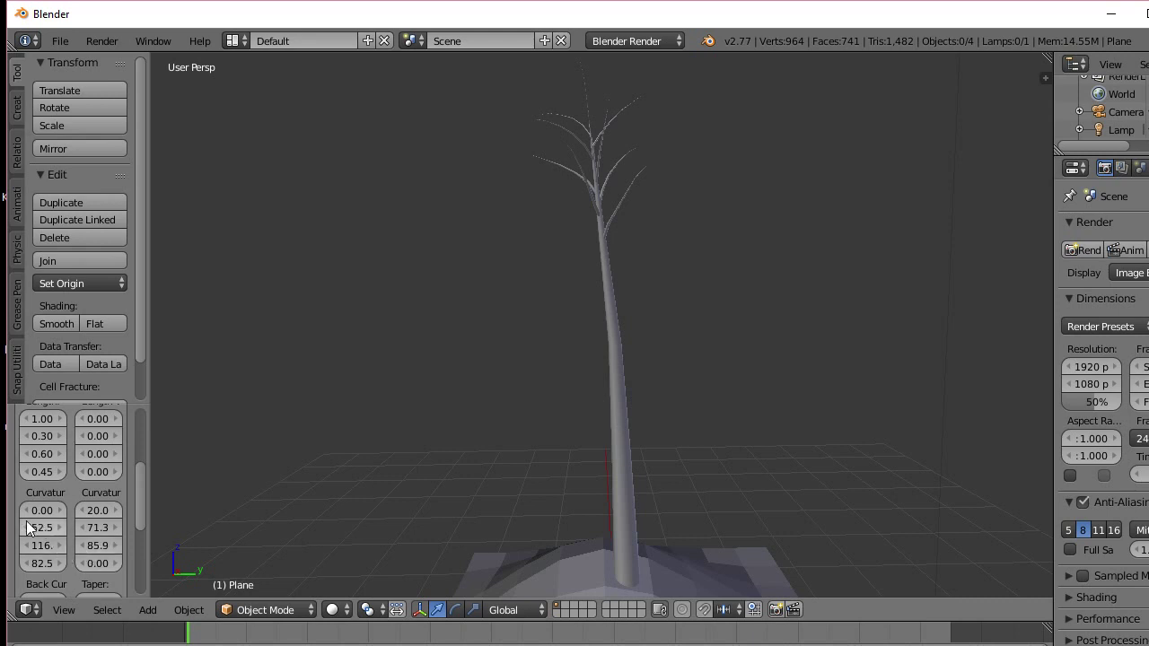
{"action": "left_click_drag", "start_coordinate": [33, 529], "coordinate": [69, 531]}
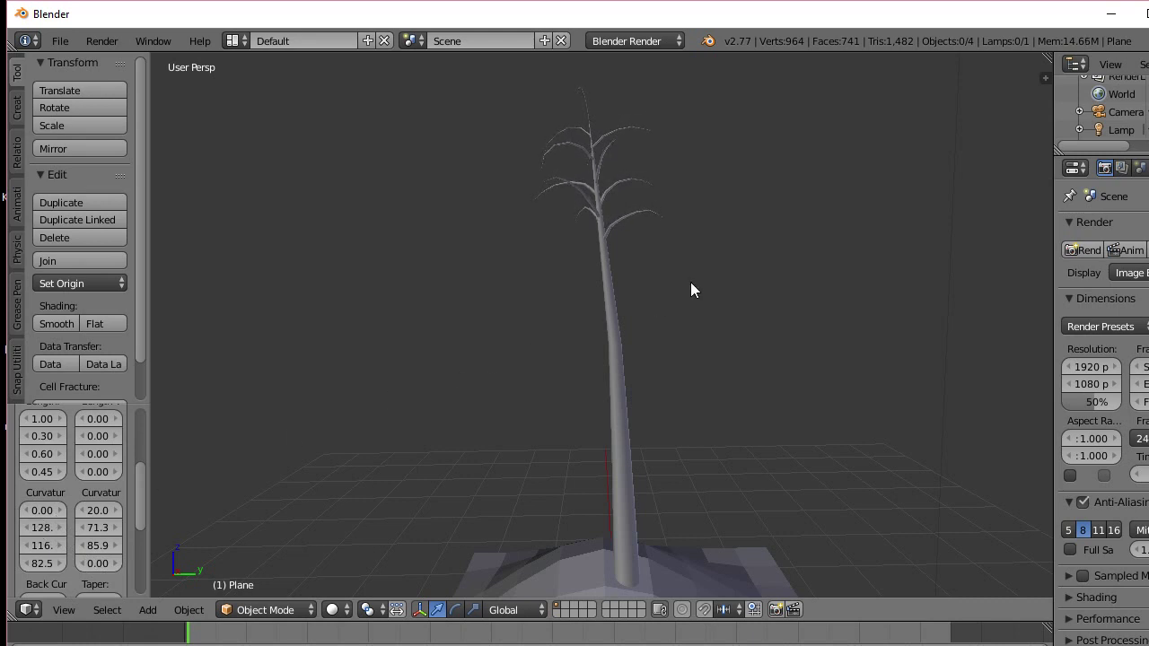
{"action": "mouse_move", "coordinate": [690, 287]}
{"action": "middle_mouse_down"}
{"action": "mouse_move", "coordinate": [569, 319]}
{"action": "mouse_move", "coordinate": [680, 288]}
{"action": "mouse_move", "coordinate": [688, 301]}
{"action": "middle_mouse_up"}
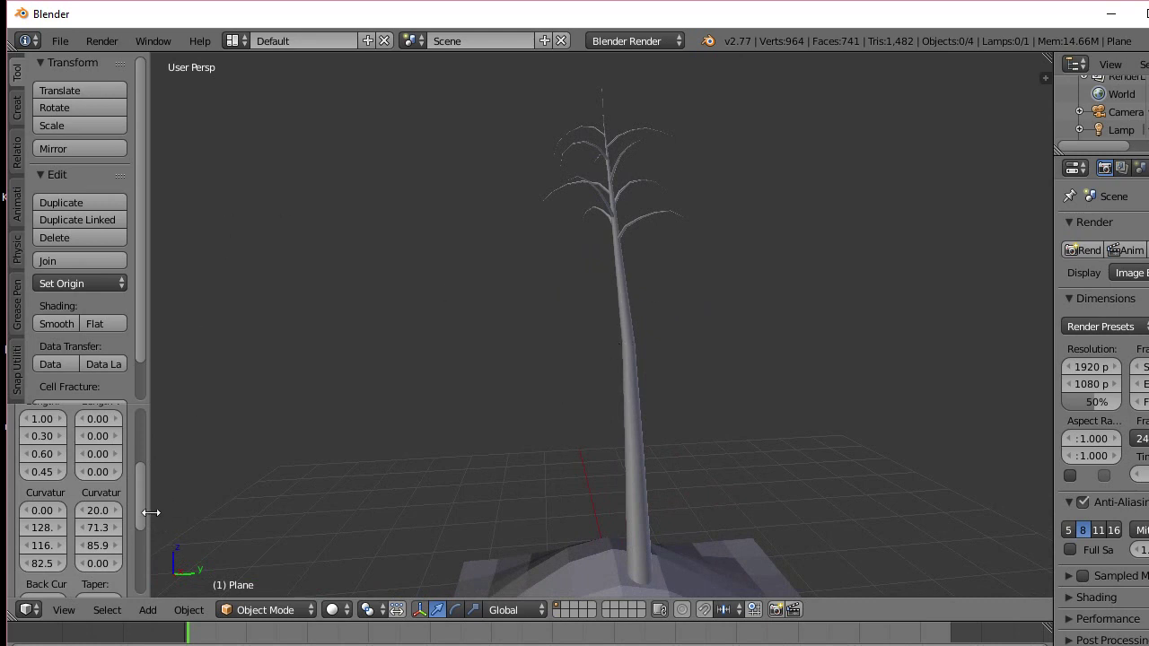
Switch the Sapling tree to its Leaves settings and show leaves on the branches
{"action": "left_click_drag", "start_coordinate": [138, 503], "coordinate": [141, 426]}
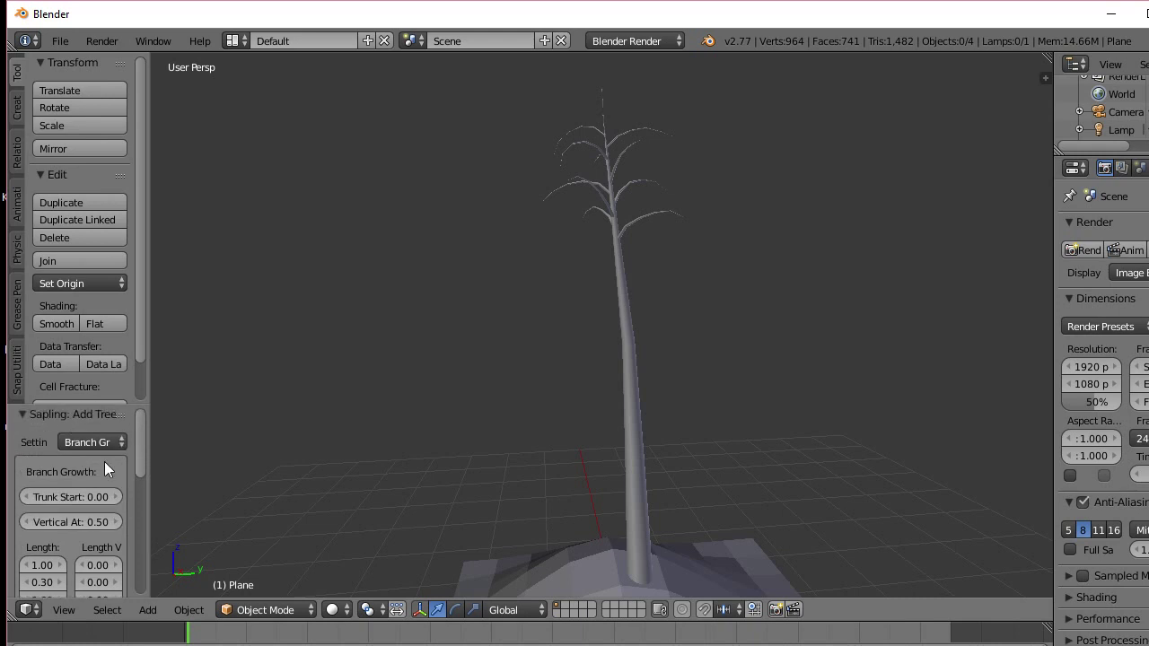
{"action": "left_click", "coordinate": [117, 440]}
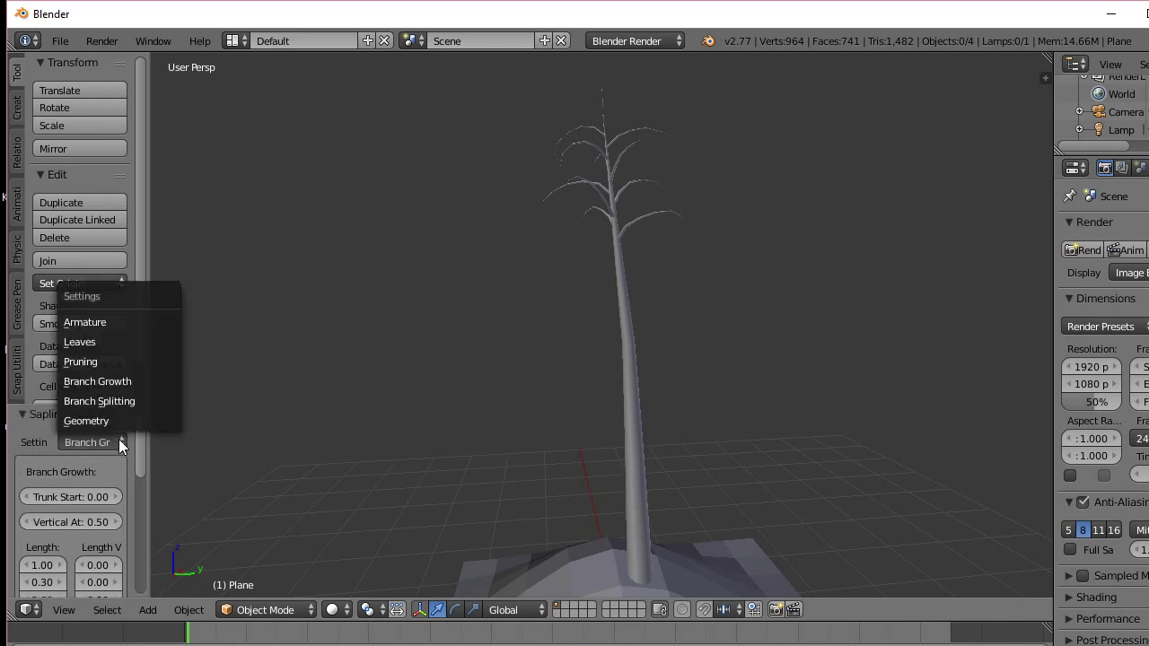
{"action": "left_click", "coordinate": [96, 340]}
{"action": "scroll", "coordinate": [99, 484], "scroll_direction": "down", "scroll_amount": 1}
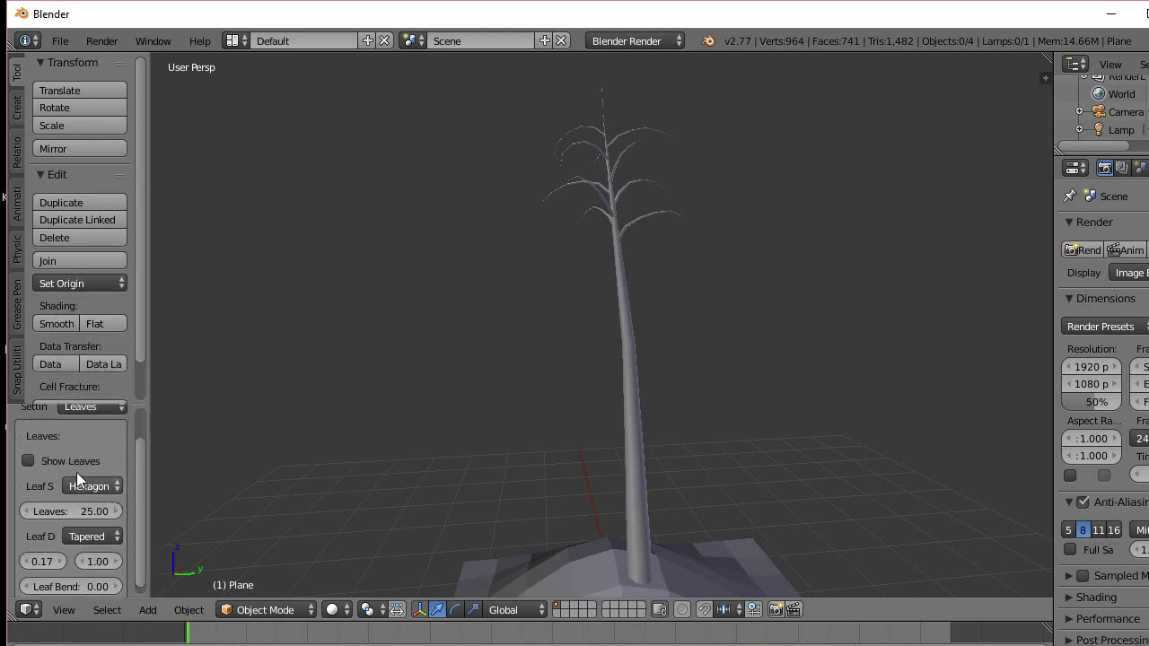
{"action": "left_click", "coordinate": [28, 461]}
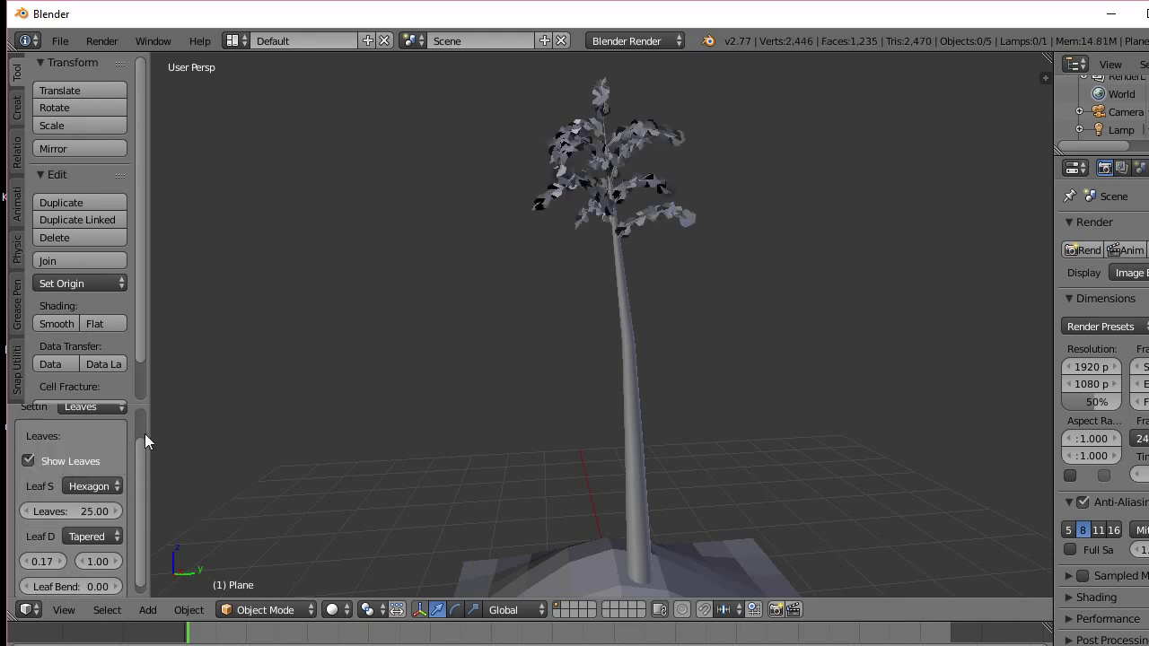
{"action": "mouse_move", "coordinate": [676, 191]}
{"action": "middle_mouse_down"}
{"action": "mouse_move", "coordinate": [530, 208]}
{"action": "mouse_move", "coordinate": [692, 181]}
{"action": "mouse_move", "coordinate": [683, 189]}
{"action": "middle_mouse_up"}
Change the tree's leaf shape to Rectangular
{"action": "left_click", "coordinate": [113, 485]}
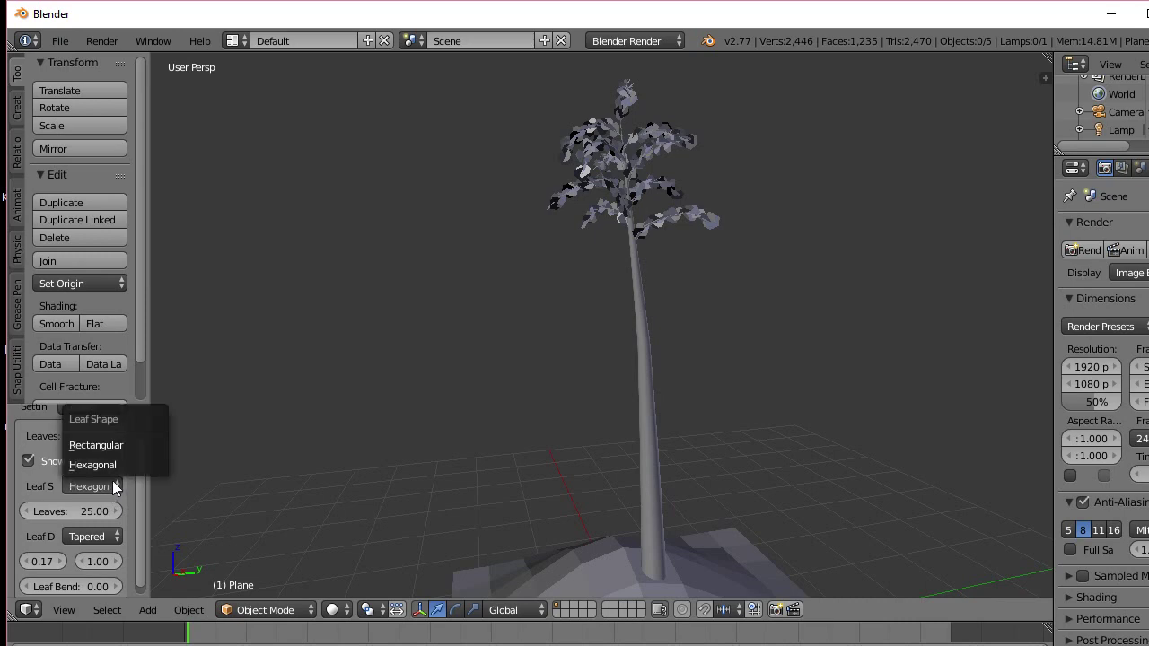
{"action": "left_click", "coordinate": [109, 444]}
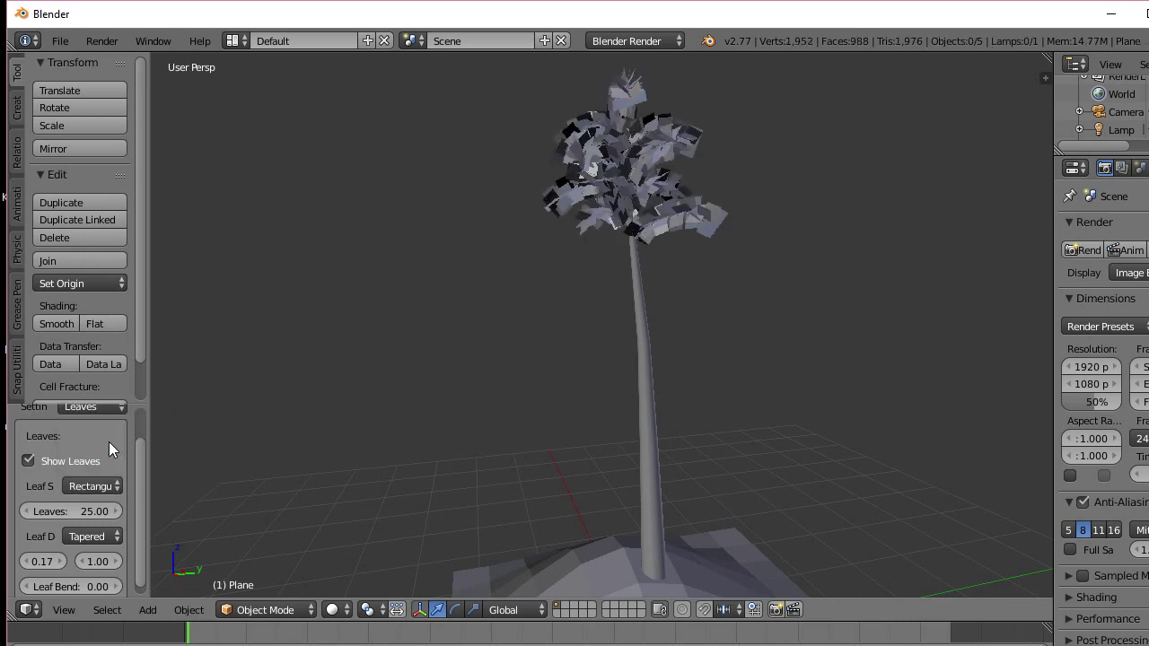
{"action": "middle_click_drag", "start_coordinate": [639, 331], "coordinate": [619, 303]}
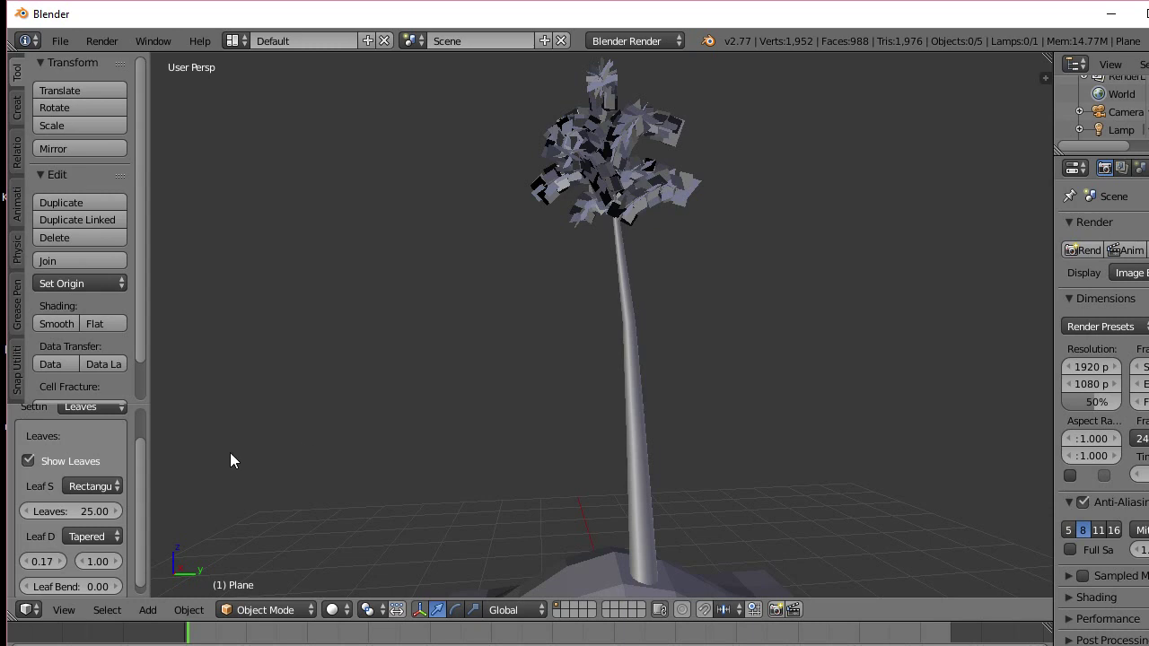
{"action": "left_click", "coordinate": [103, 487]}
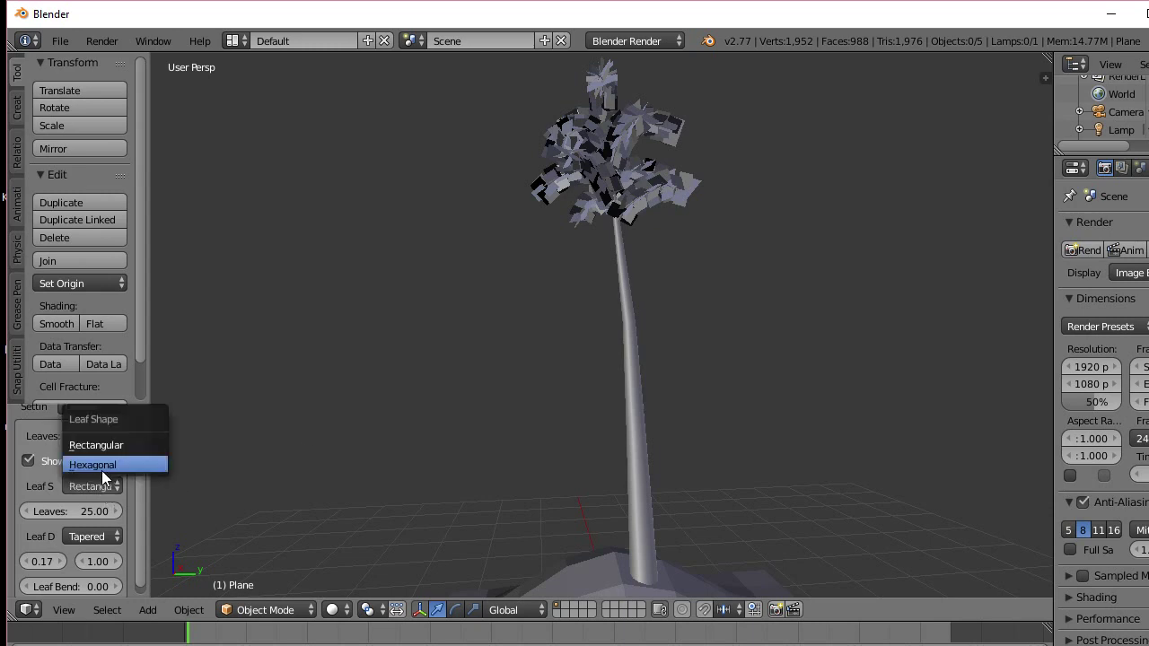
{"action": "scroll", "coordinate": [148, 510], "scroll_direction": "down", "scroll_amount": 1}
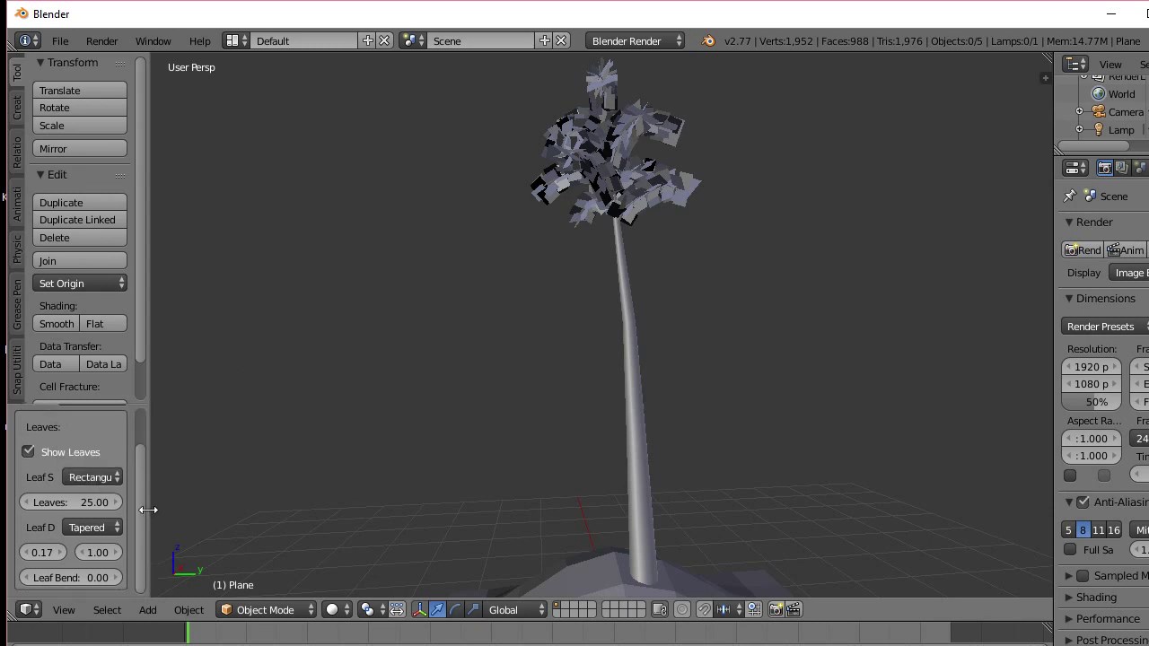
Set the number of leaves to 10 and the leaf distribution to Cylindrical (3)
{"action": "left_click", "coordinate": [90, 503]}
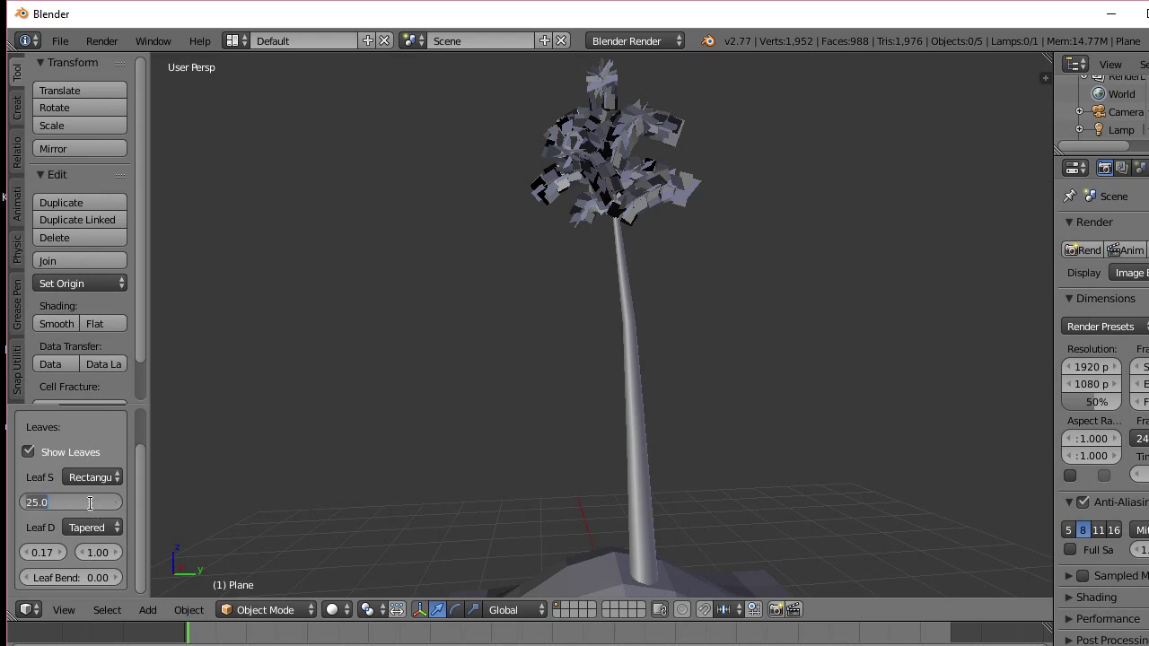
{"action": "type", "text": "10"}
{"action": "key", "text": "Return"}
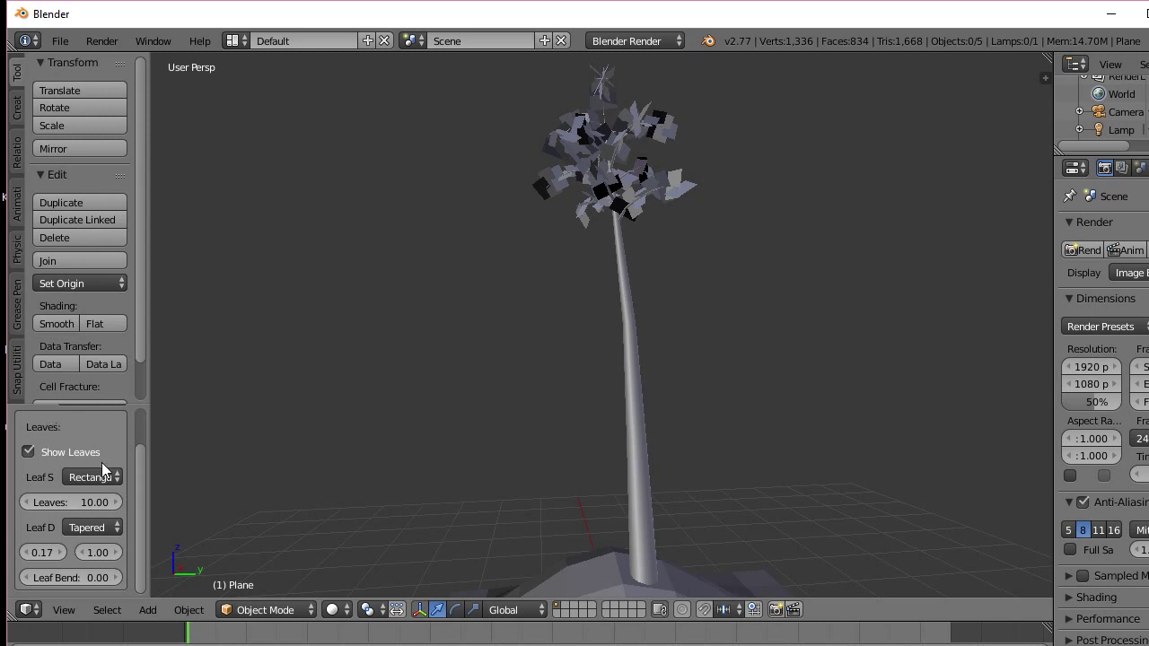
{"action": "left_click", "coordinate": [118, 528]}
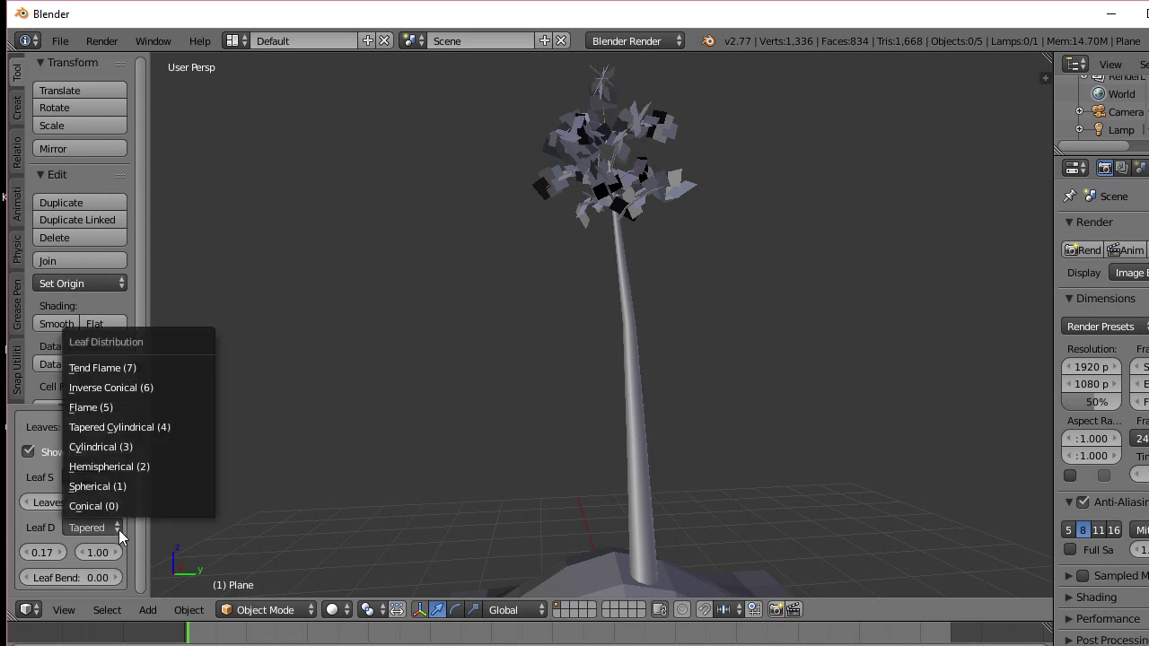
{"action": "left_click", "coordinate": [109, 445]}
{"action": "middle_click_drag", "start_coordinate": [360, 331], "coordinate": [407, 318]}
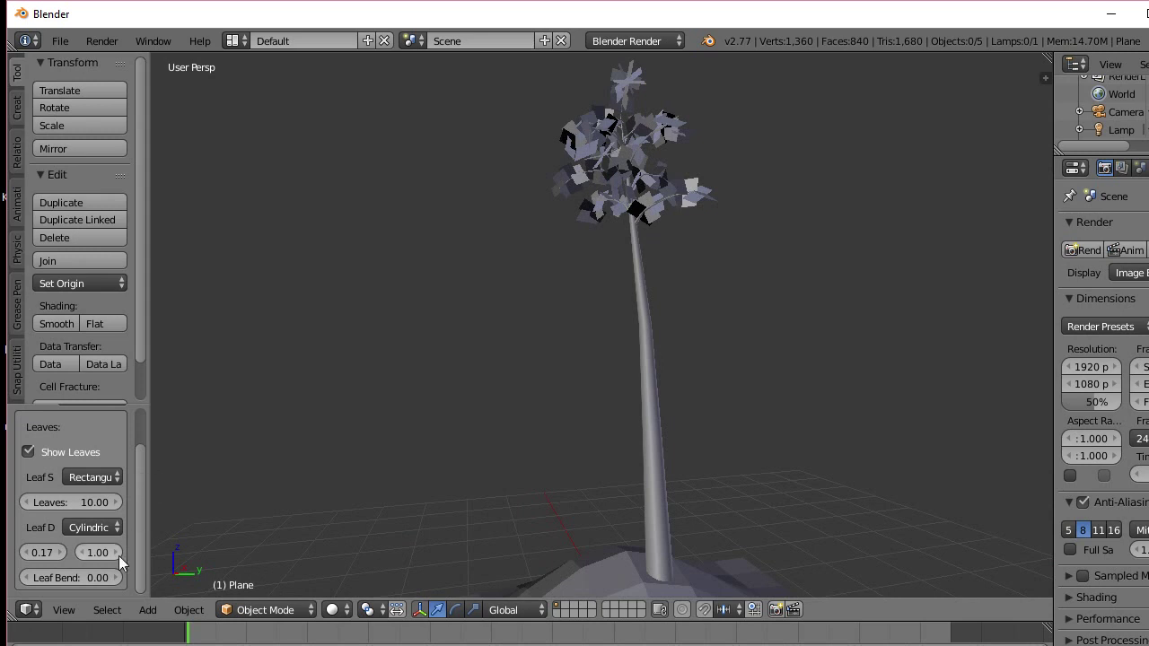
Set the leaf scale to 0.42
{"action": "left_click", "coordinate": [51, 559]}
{"action": "key", "text": "BackSpace"}
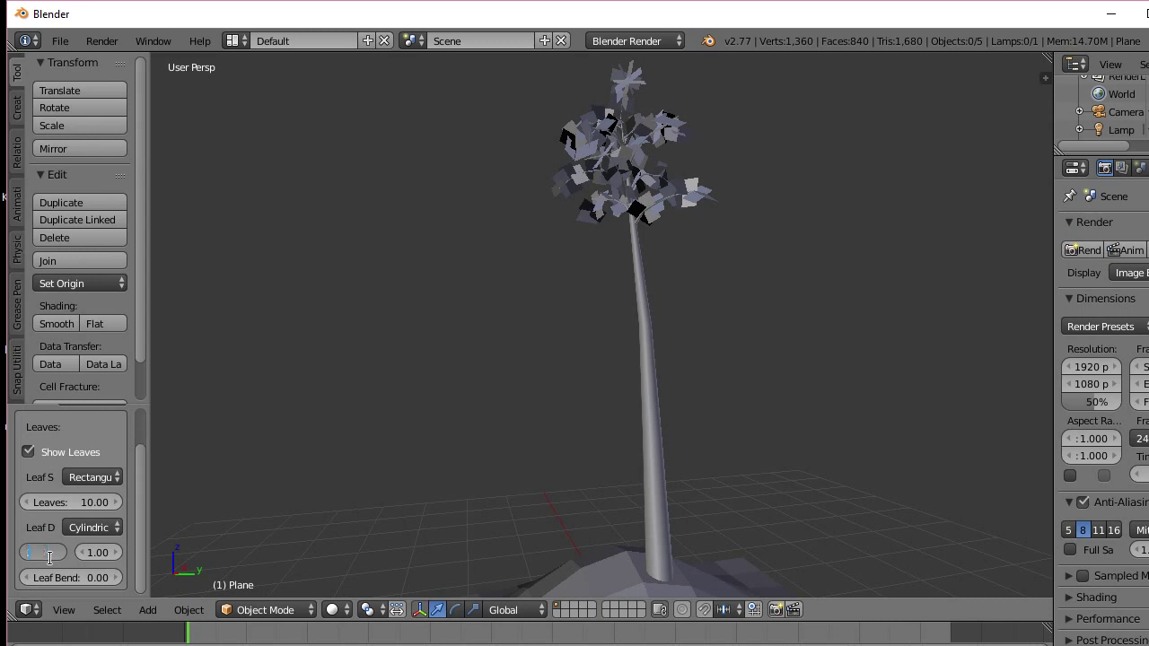
{"action": "key", "text": "Return"}
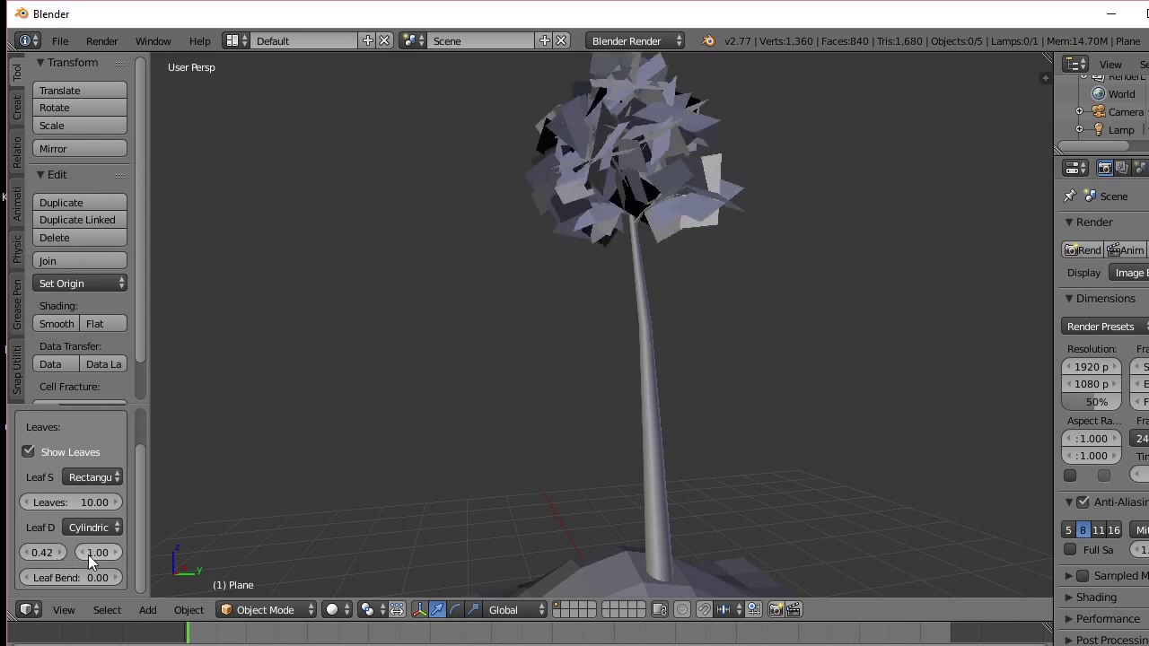
Narrow the leaves by setting their X scale to 0.03
{"action": "left_click", "coordinate": [108, 551]}
{"action": "middle_click_drag", "start_coordinate": [574, 116], "coordinate": [556, 171]}
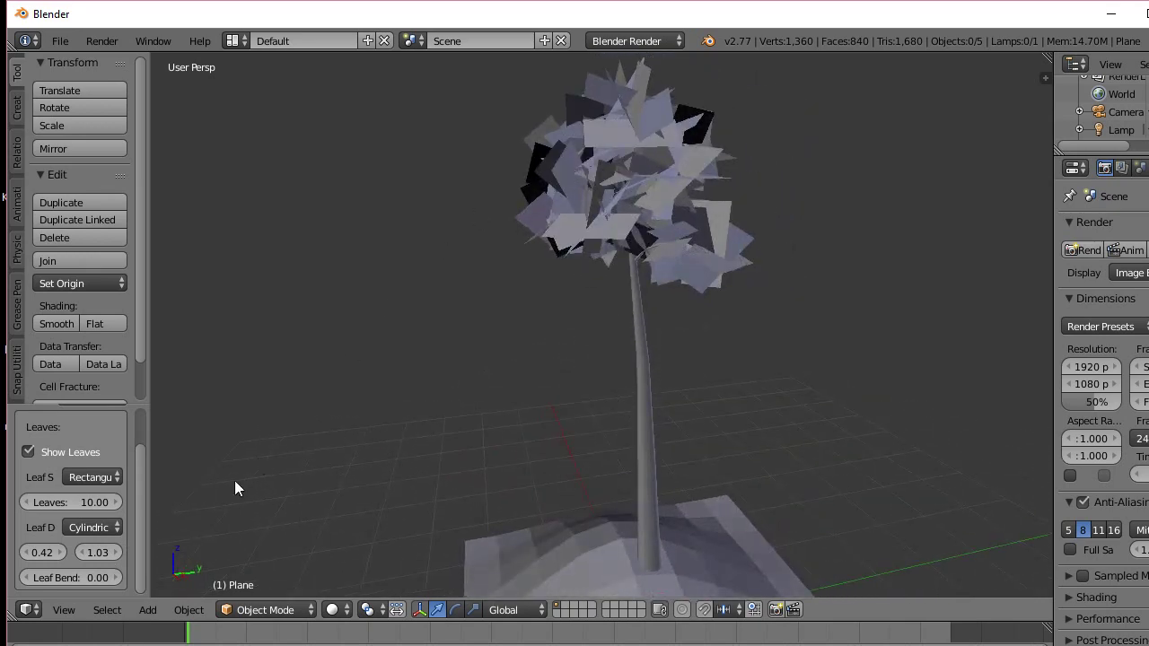
{"action": "left_click", "coordinate": [97, 550]}
{"action": "type", "text": "0.03"}
{"action": "key", "text": "Return"}
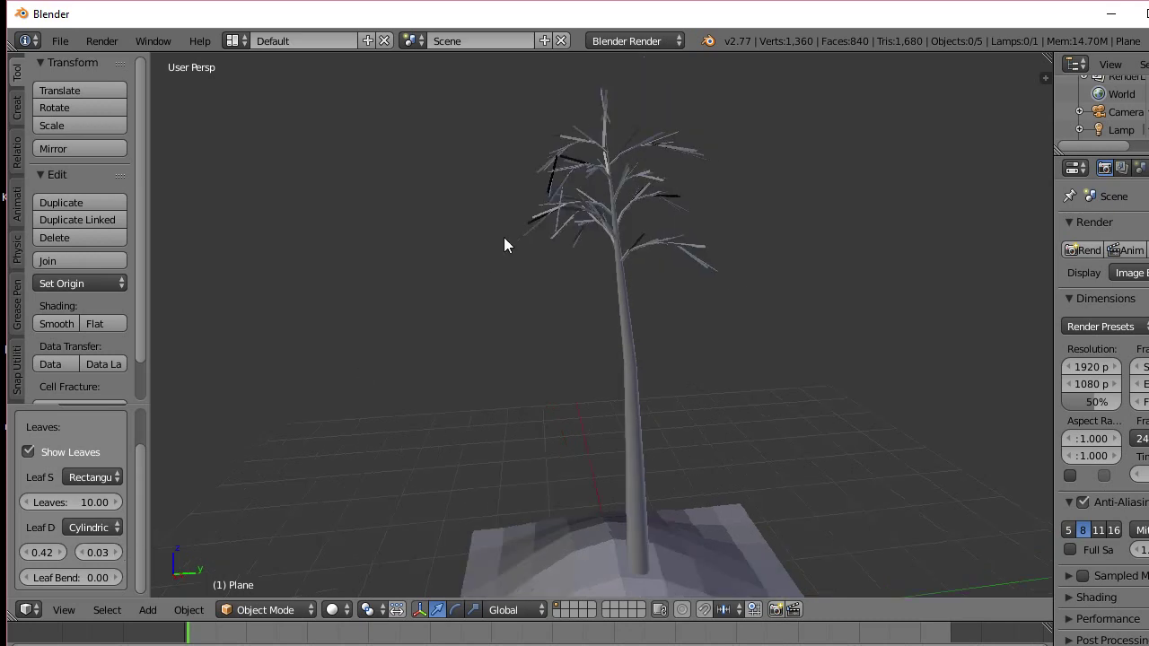
Try to adjust the bend of the tree's leaves
{"action": "middle_click_drag", "start_coordinate": [504, 237], "coordinate": [578, 210]}
{"action": "scroll", "coordinate": [573, 204], "scroll_direction": "up", "scroll_amount": 3}
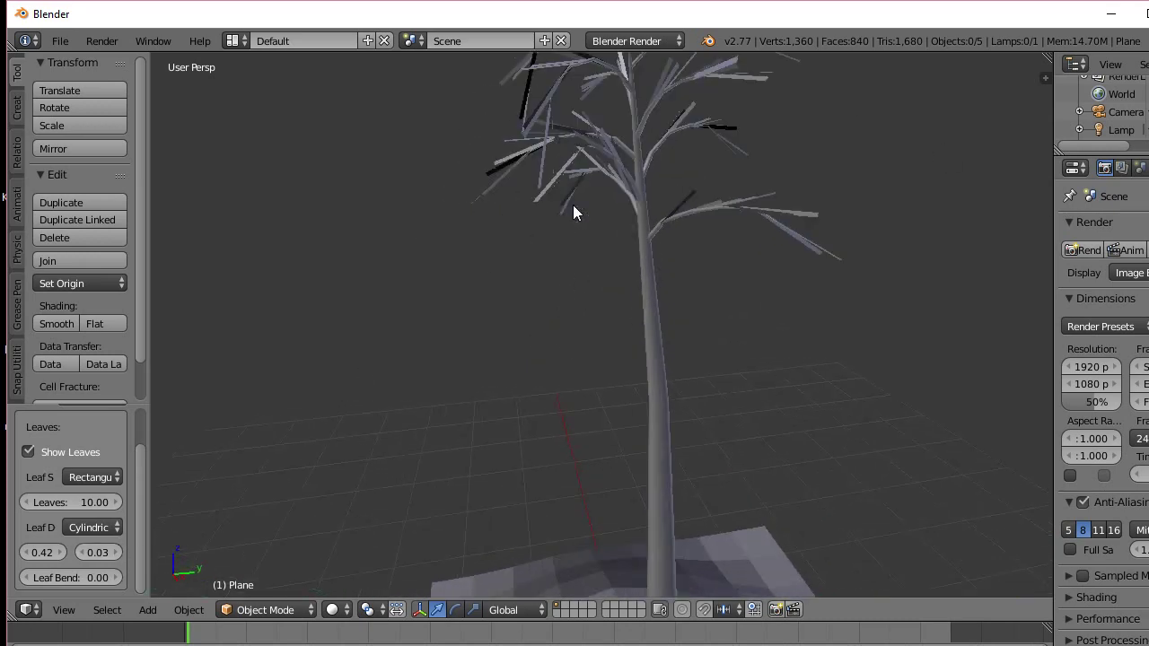
{"action": "scroll", "coordinate": [573, 205], "scroll_direction": "down", "scroll_amount": 1}
{"action": "scroll", "coordinate": [478, 264], "scroll_direction": "down", "scroll_amount": 3}
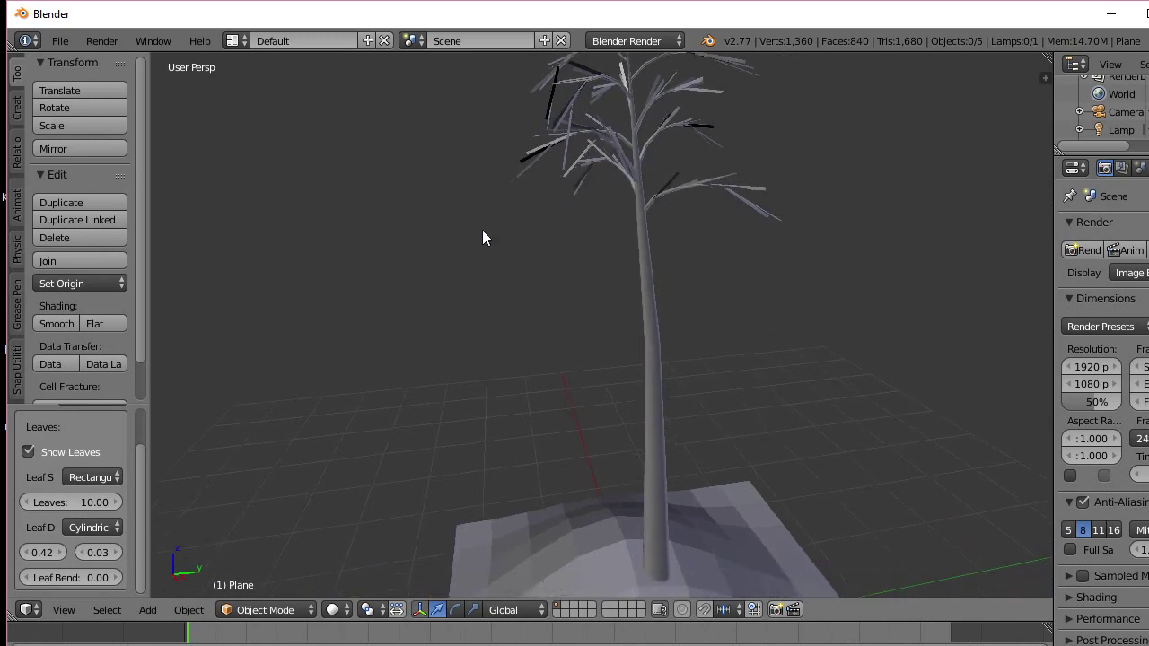
{"action": "middle_click_drag", "start_coordinate": [487, 225], "coordinate": [512, 260]}
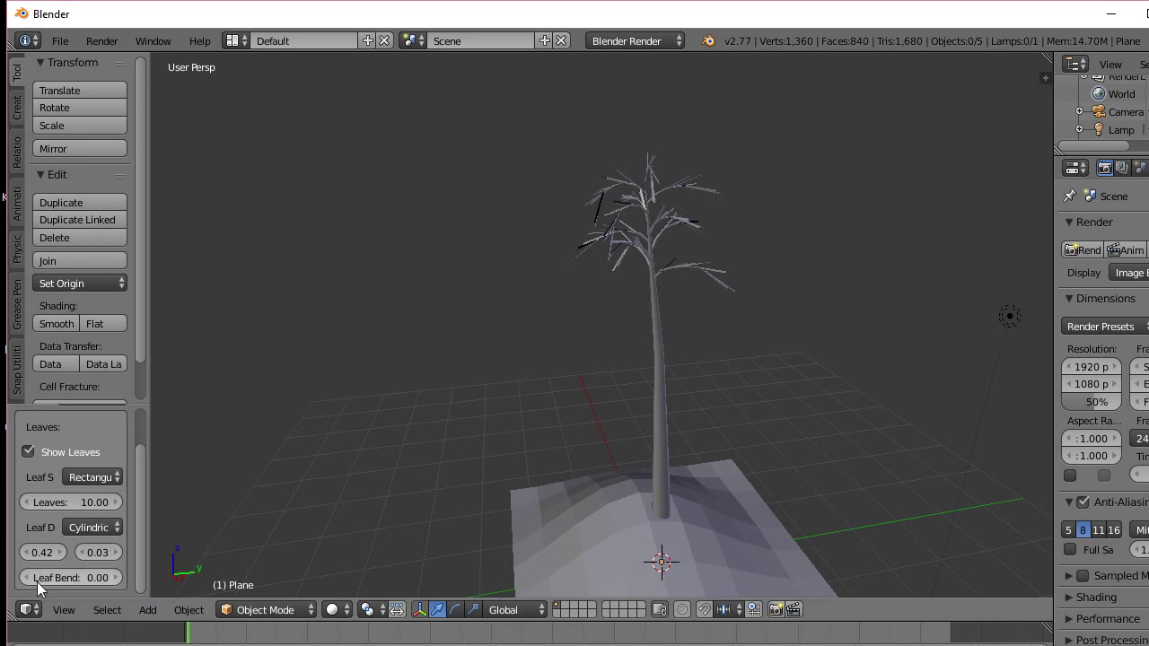
{"action": "mouse_move", "coordinate": [64, 575]}
{"action": "left_mouse_down"}
{"action": "mouse_move", "coordinate": [76, 575]}
{"action": "mouse_move", "coordinate": [65, 575]}
{"action": "left_mouse_up"}
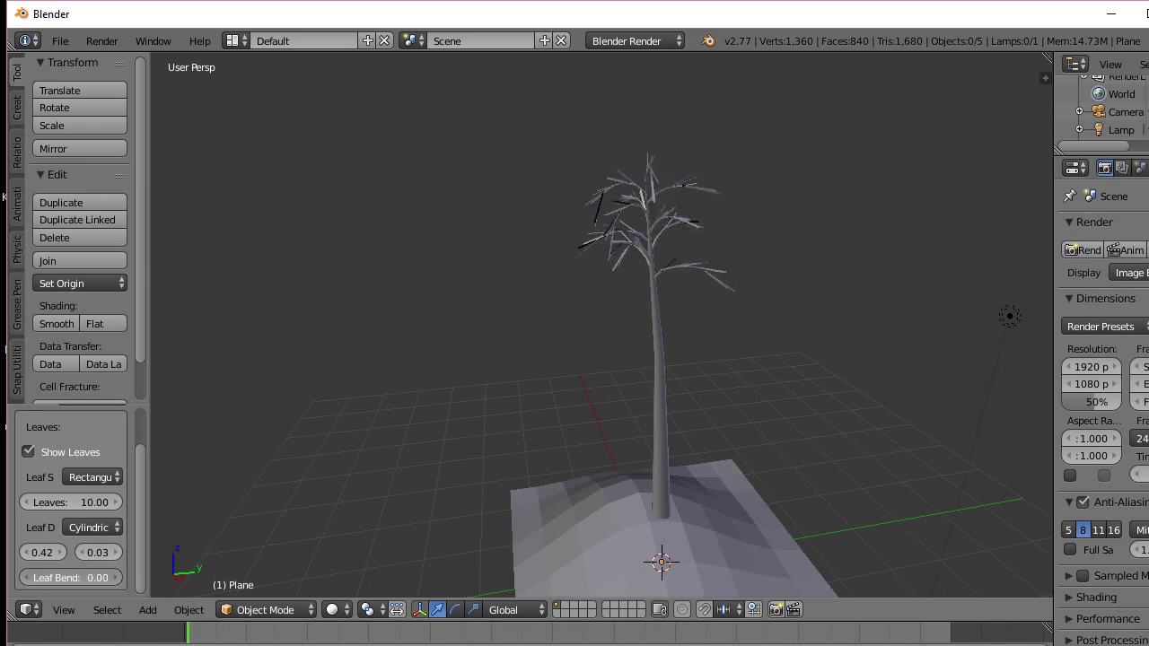
Raise the tree's number of leaves to 50 and check the crown
{"action": "scroll", "coordinate": [108, 527], "scroll_direction": "up", "scroll_amount": 2}
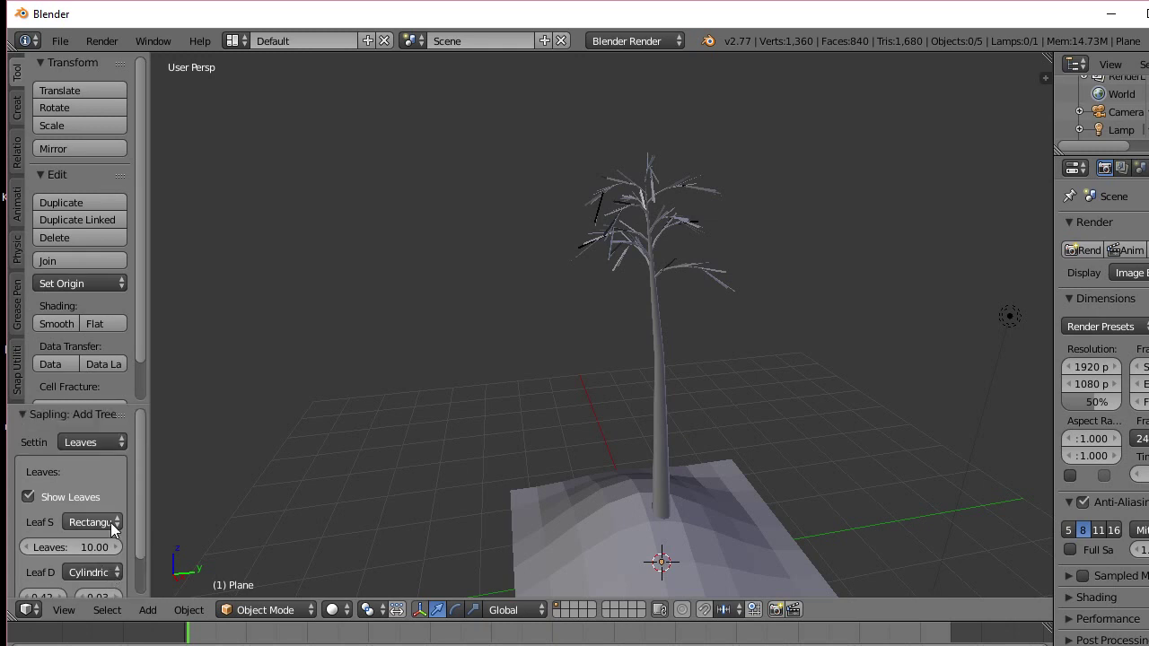
{"action": "left_click_drag", "start_coordinate": [71, 547], "coordinate": [133, 547]}
{"action": "left_click_drag", "start_coordinate": [61, 549], "coordinate": [111, 546]}
{"action": "scroll", "coordinate": [703, 295], "scroll_direction": "up", "scroll_amount": 3}
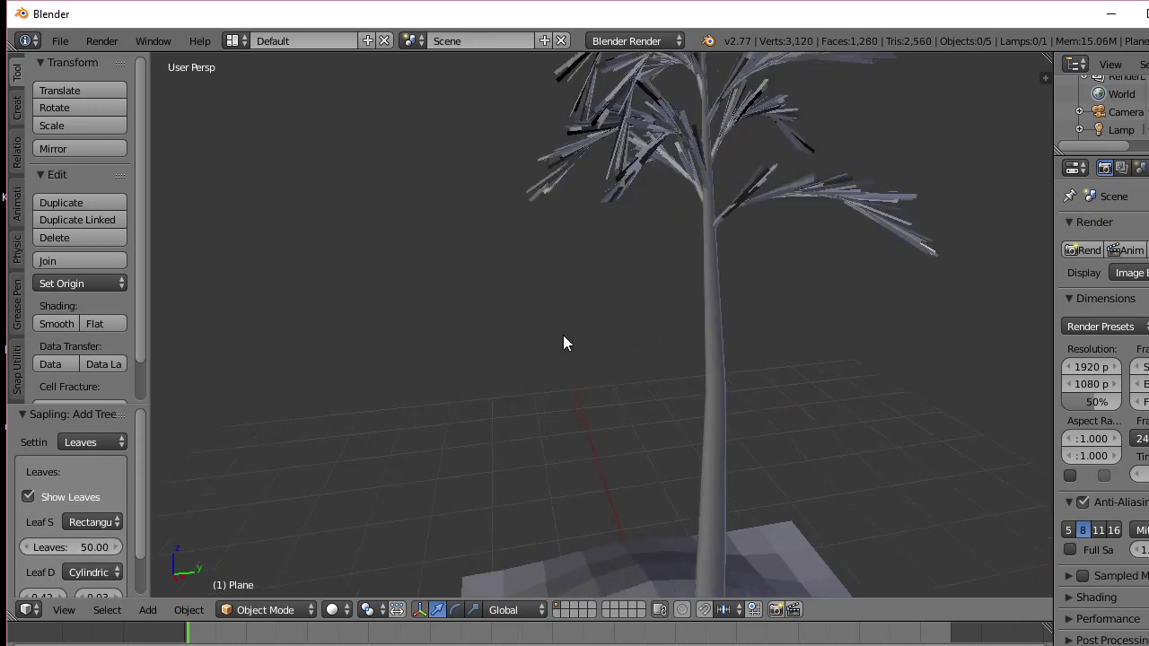
{"action": "middle_click_drag", "start_coordinate": [737, 277], "coordinate": [731, 380], "text": "shift"}
{"action": "scroll", "coordinate": [731, 379], "scroll_direction": "down", "scroll_amount": 2}
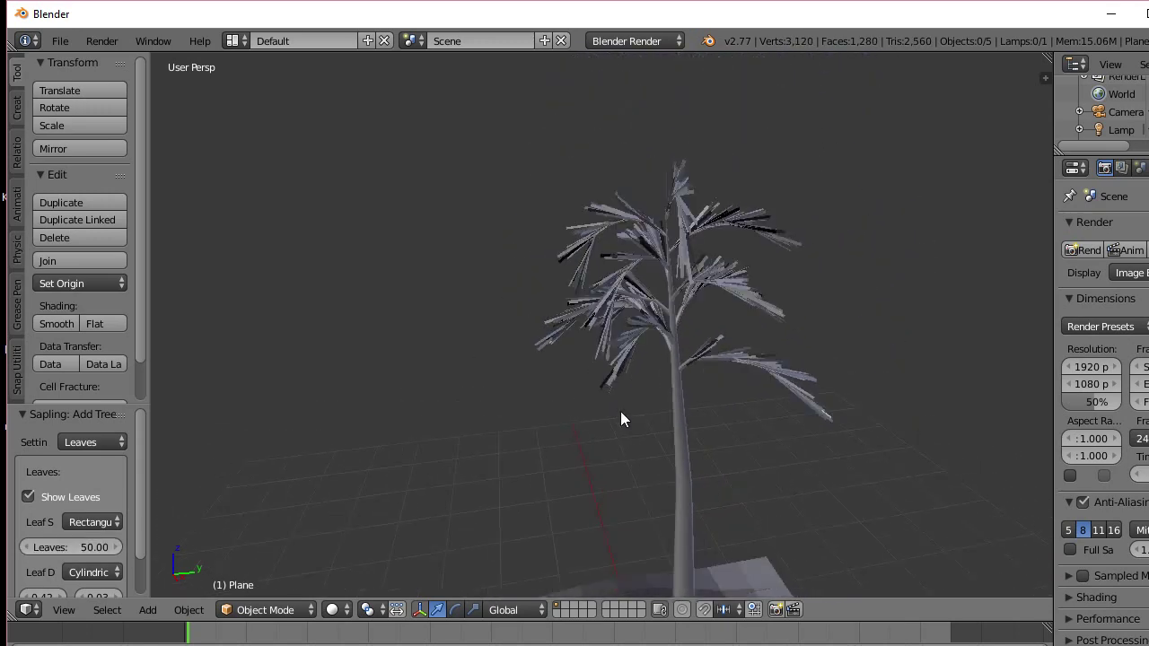
{"action": "middle_click_drag", "start_coordinate": [677, 278], "coordinate": [781, 229]}
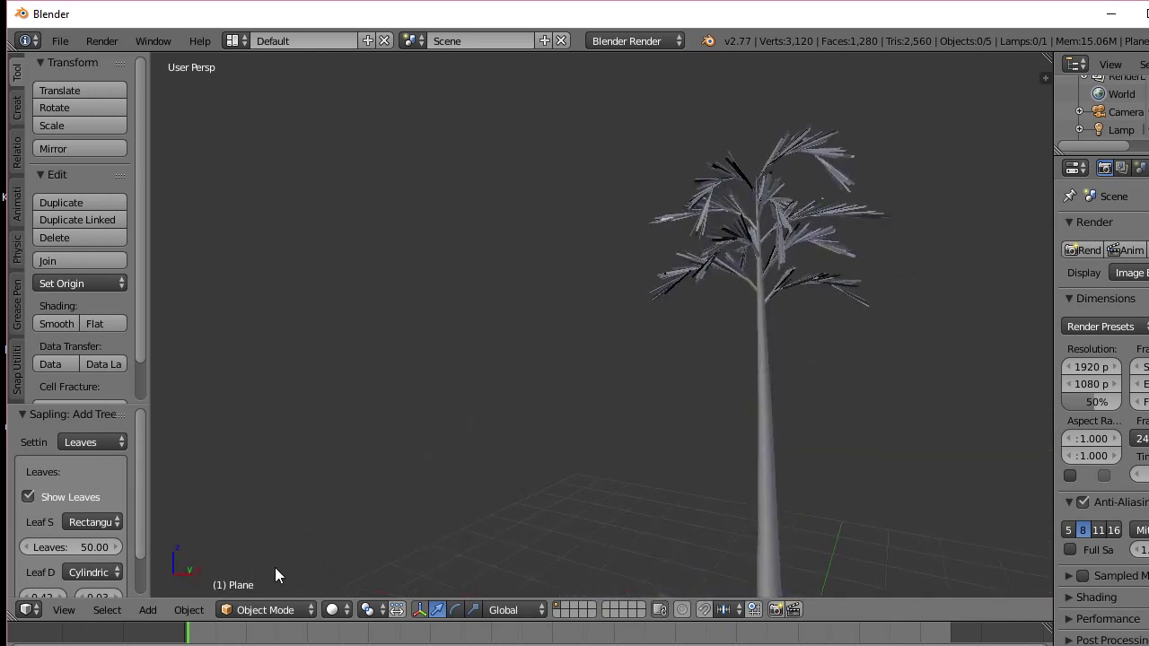
Set the tree's number of leaves to 25
{"action": "left_click_drag", "start_coordinate": [62, 542], "coordinate": [64, 541]}
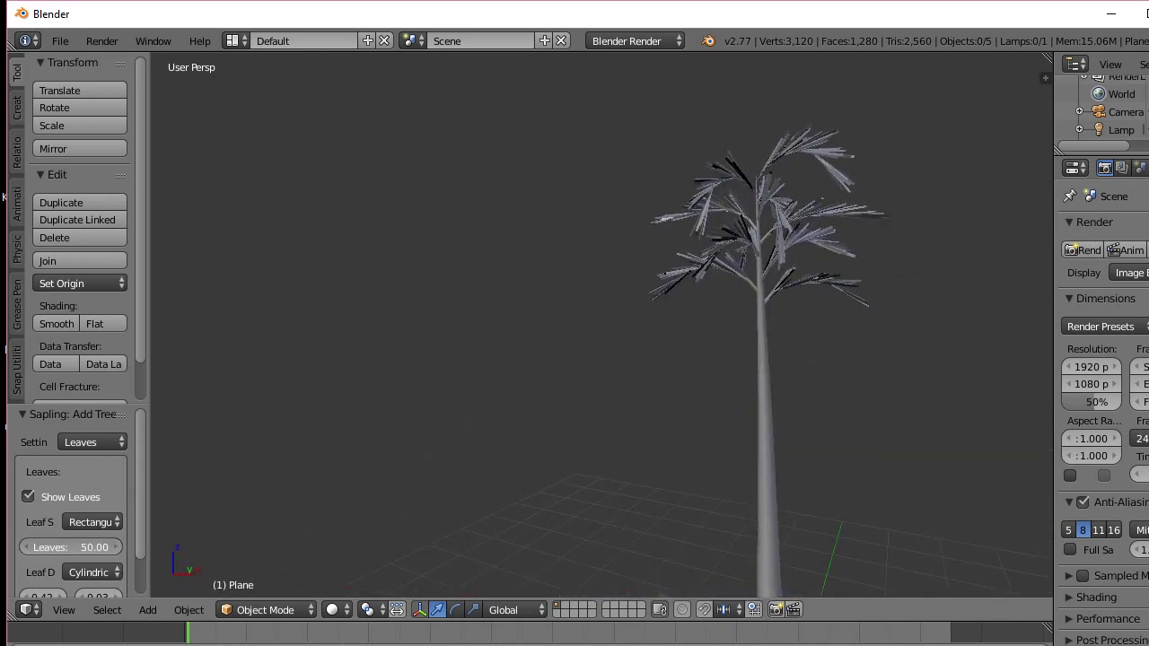
{"action": "left_click", "coordinate": [47, 547]}
{"action": "type", "text": "25.0"}
{"action": "key", "text": "Return"}
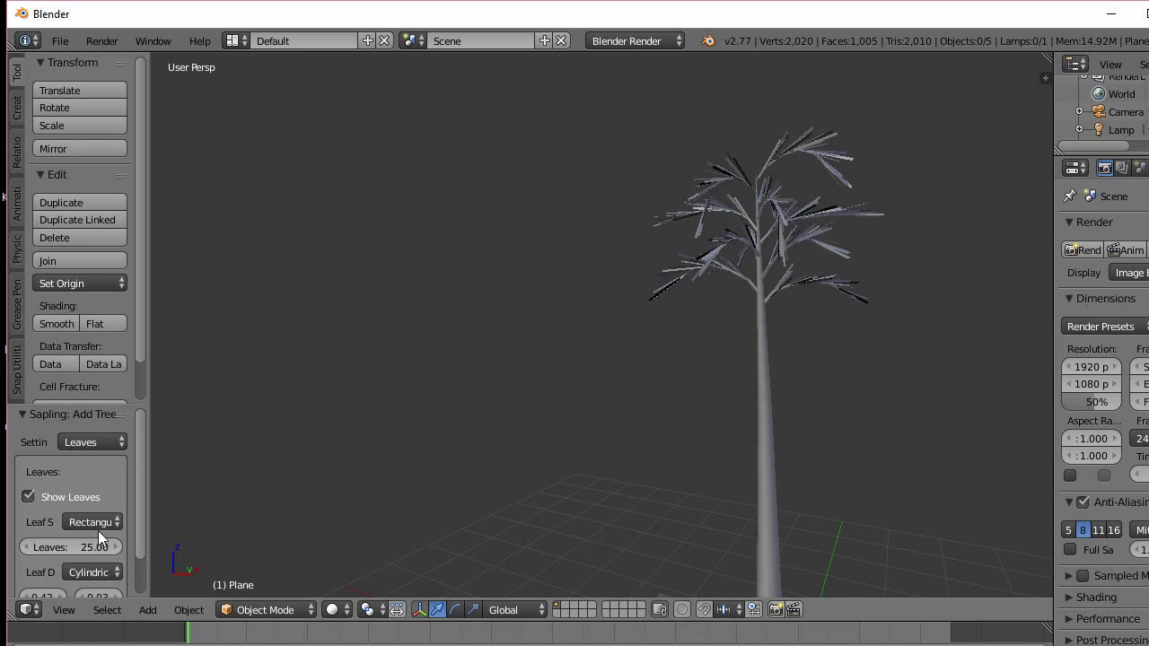
Raise the tree's branch splitting levels to 3
{"action": "scroll", "coordinate": [145, 523], "scroll_direction": "down", "scroll_amount": 2}
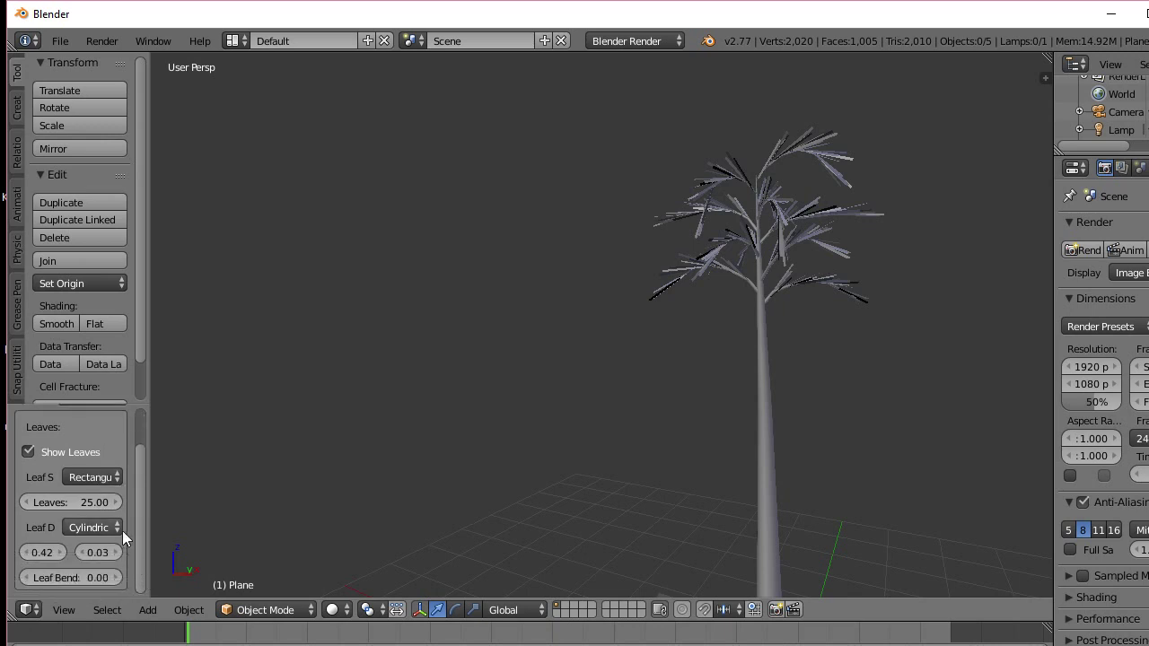
{"action": "scroll", "coordinate": [141, 494], "scroll_direction": "up", "scroll_amount": 2}
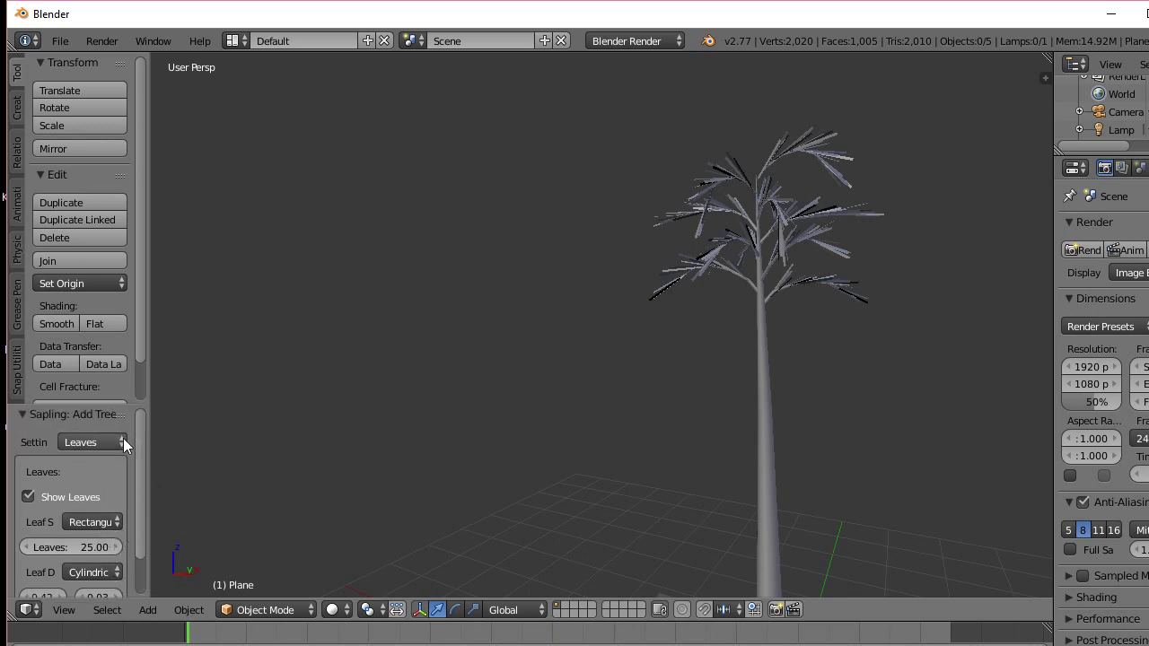
{"action": "left_click", "coordinate": [123, 438]}
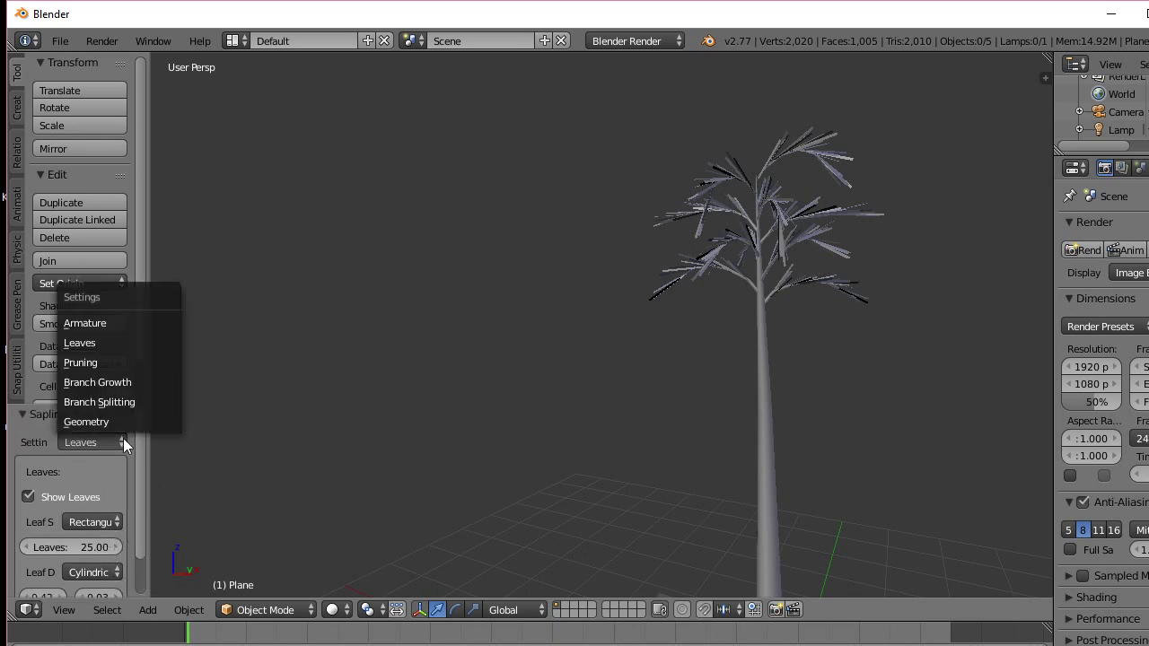
{"action": "left_click", "coordinate": [107, 362]}
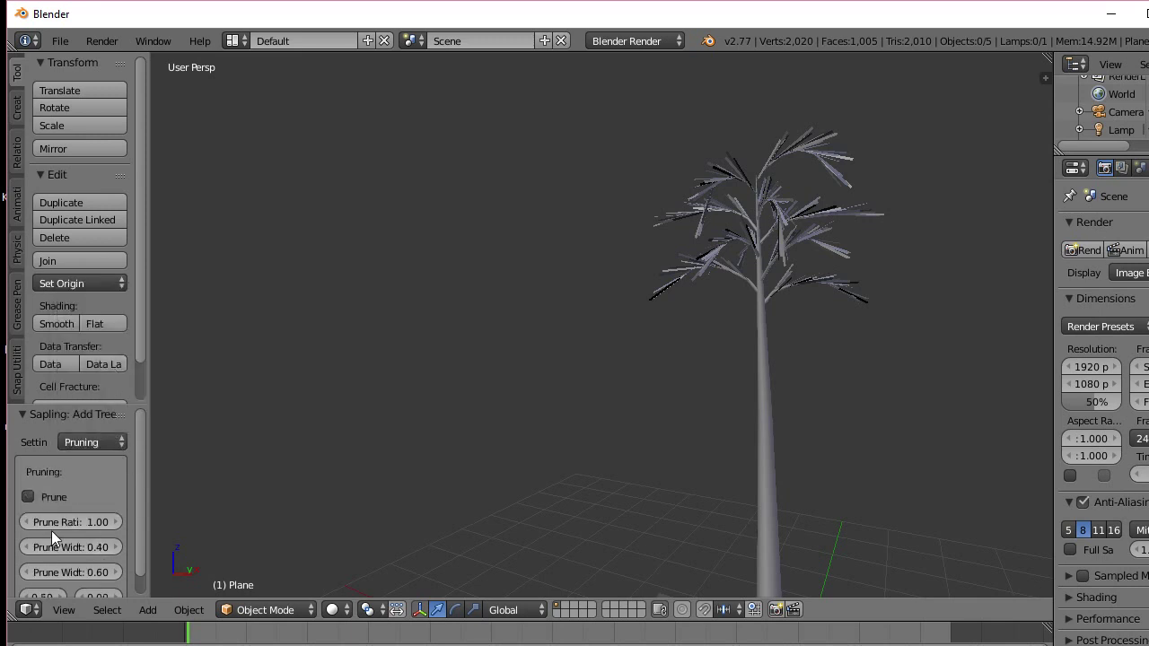
{"action": "left_click", "coordinate": [111, 444]}
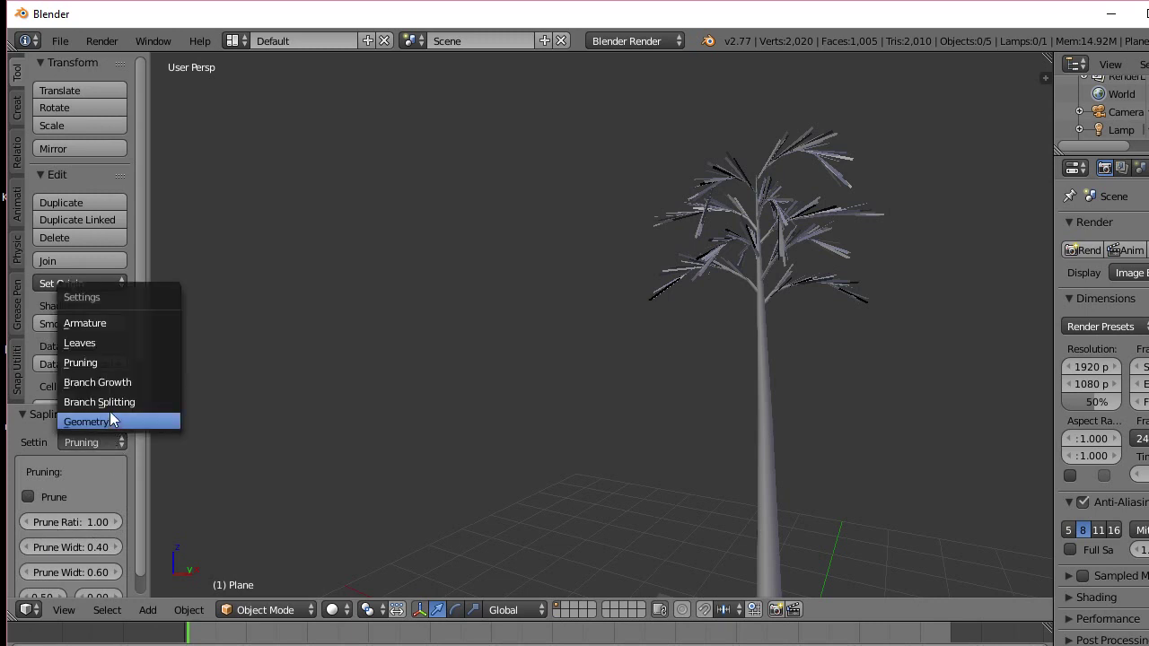
{"action": "left_click", "coordinate": [108, 406]}
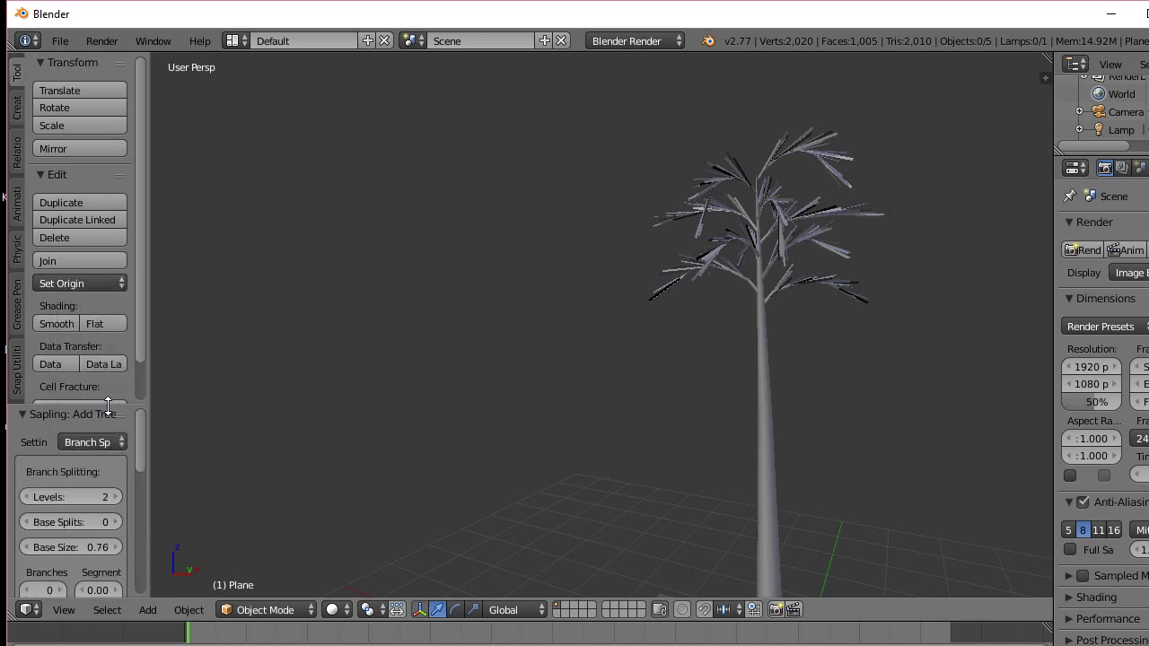
{"action": "left_click", "coordinate": [114, 496]}
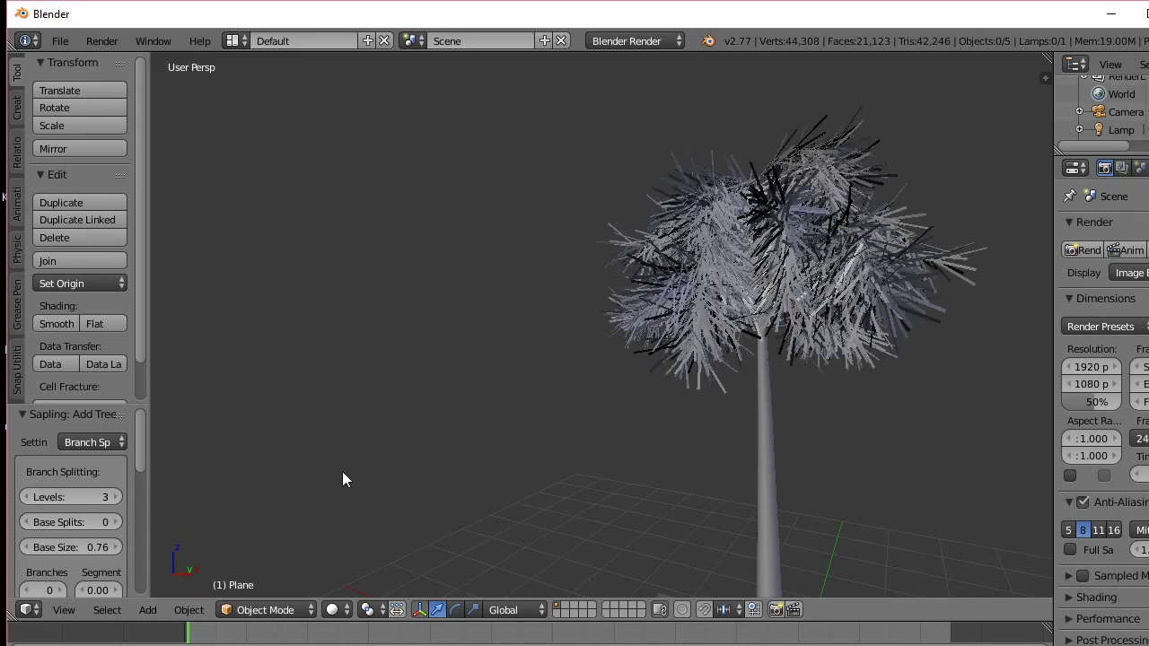
Examine the palm tree's crown, trunk and hill from several angles and distances
{"action": "middle_click_drag", "start_coordinate": [655, 434], "coordinate": [589, 376]}
{"action": "middle_click_drag", "start_coordinate": [520, 397], "coordinate": [610, 403]}
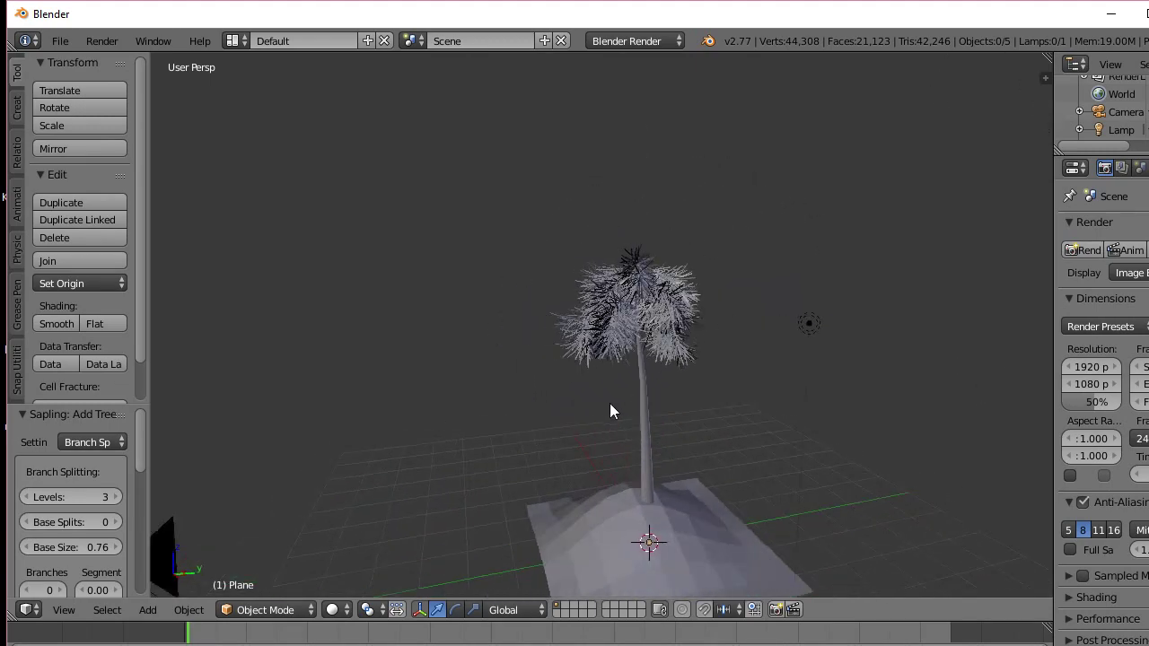
{"action": "scroll", "coordinate": [682, 385], "scroll_direction": "up", "scroll_amount": 5}
{"action": "middle_click_drag", "start_coordinate": [680, 396], "coordinate": [615, 382]}
{"action": "scroll", "coordinate": [647, 370], "scroll_direction": "down", "scroll_amount": 3}
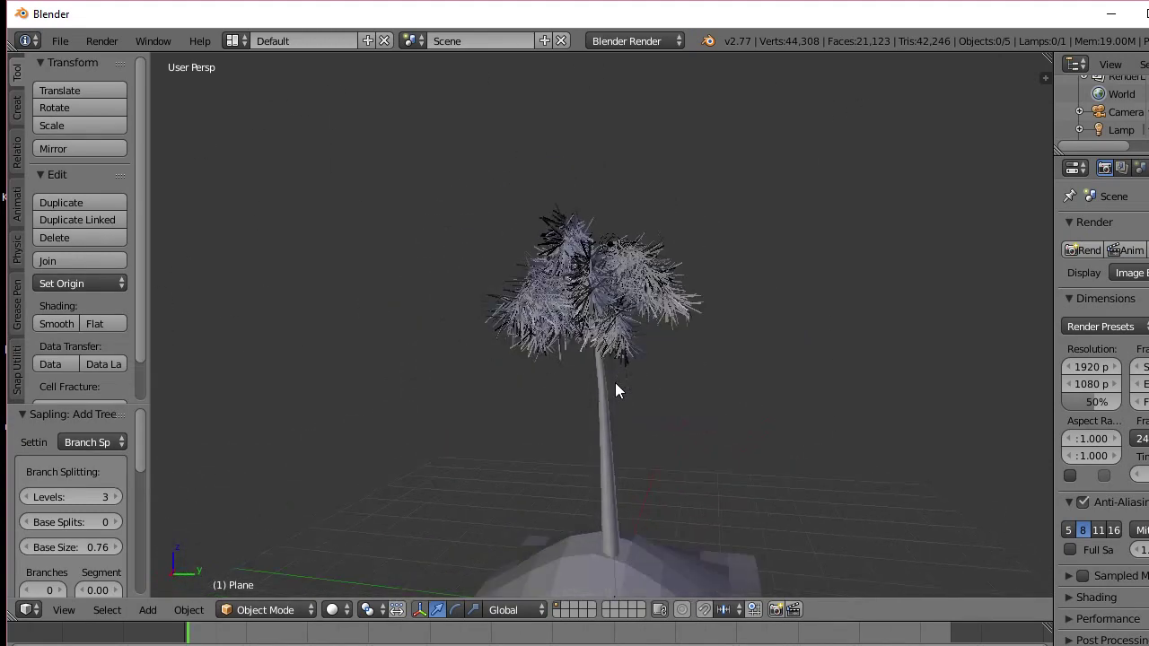
{"action": "middle_click_drag", "start_coordinate": [588, 422], "coordinate": [613, 411]}
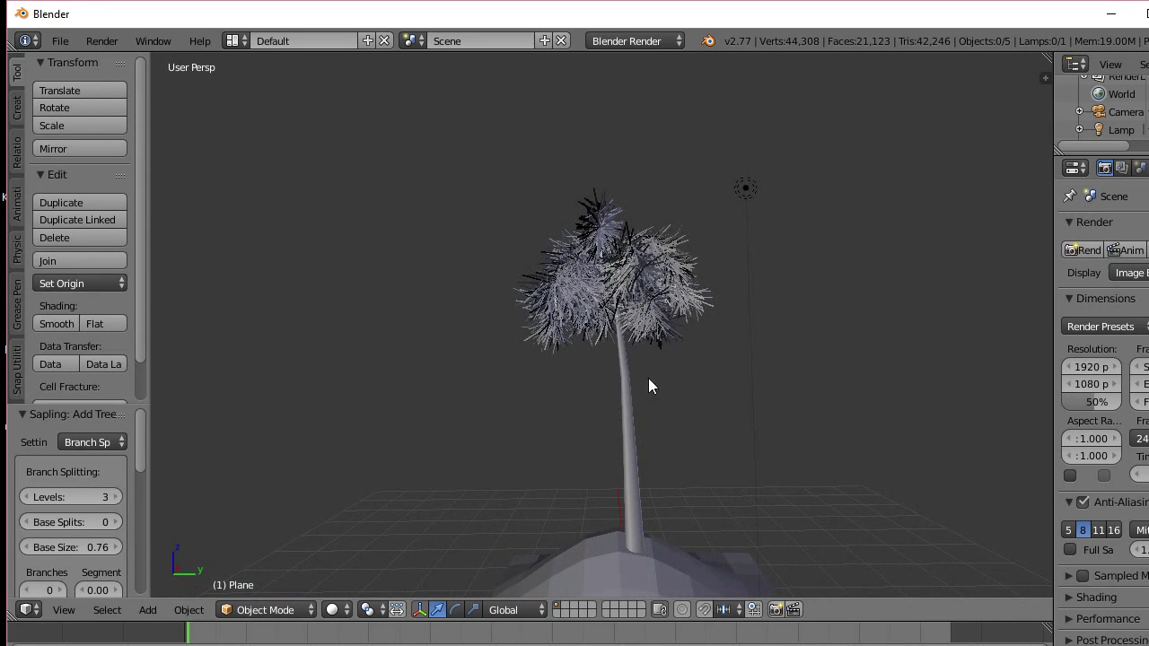
{"action": "mouse_move", "coordinate": [650, 379]}
{"action": "middle_mouse_down"}
{"action": "mouse_move", "coordinate": [654, 319]}
{"action": "mouse_move", "coordinate": [639, 403]}
{"action": "mouse_move", "coordinate": [656, 363]}
{"action": "middle_mouse_up"}
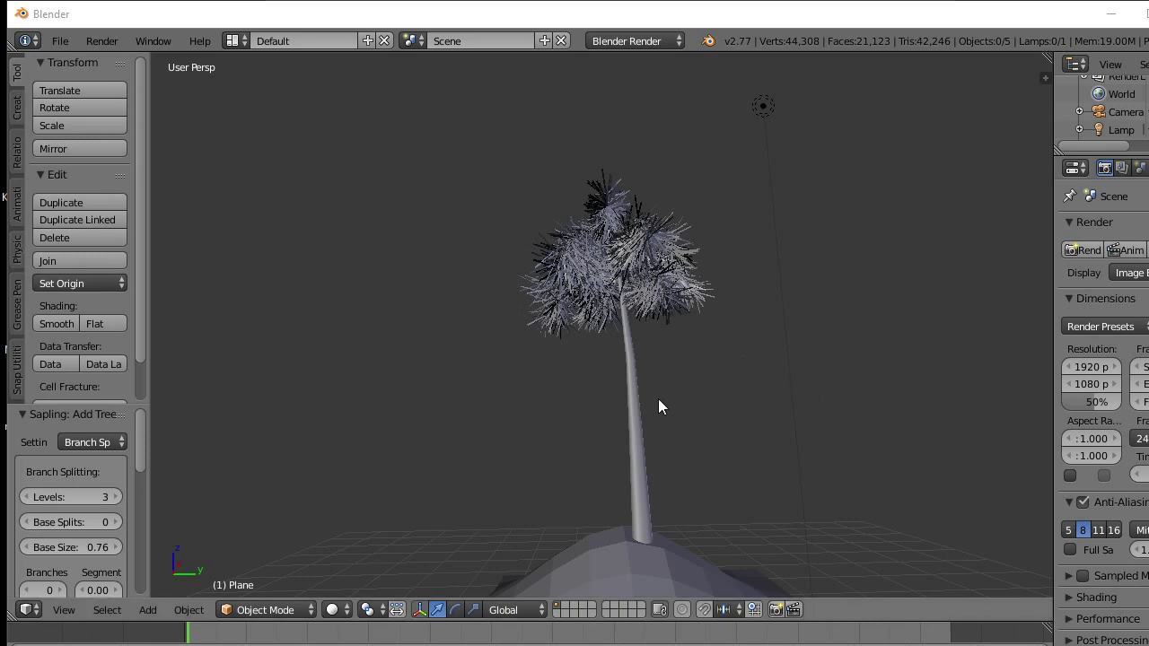
{"action": "middle_click_drag", "start_coordinate": [608, 406], "coordinate": [634, 397]}
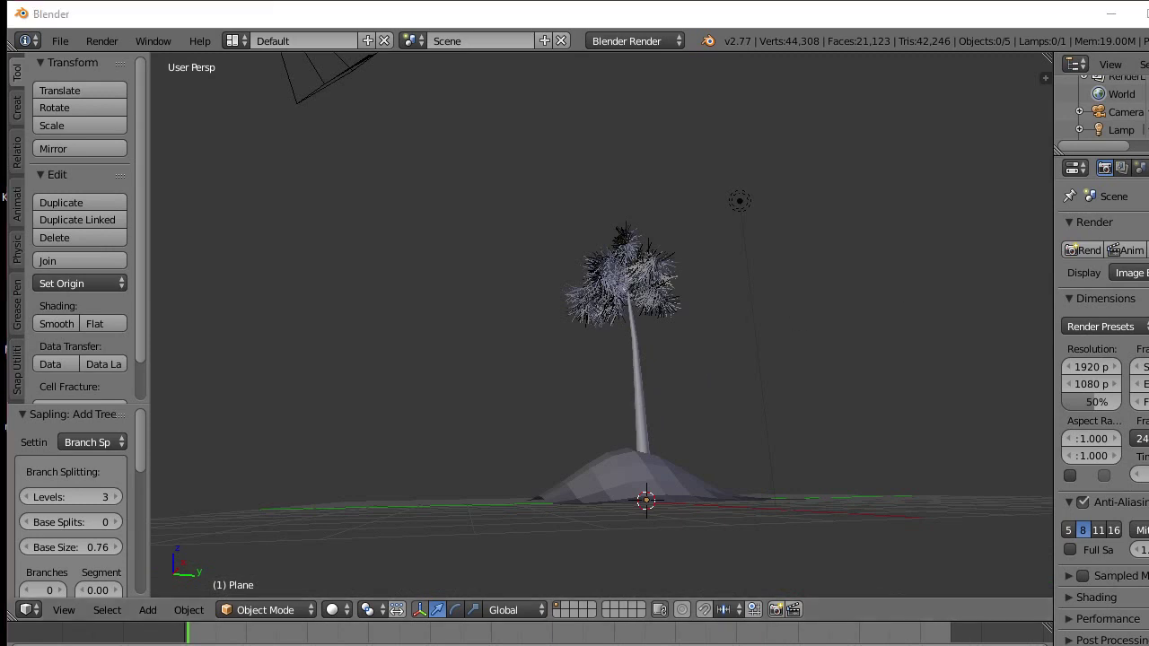
{"action": "middle_click_drag", "start_coordinate": [715, 311], "coordinate": [675, 333]}
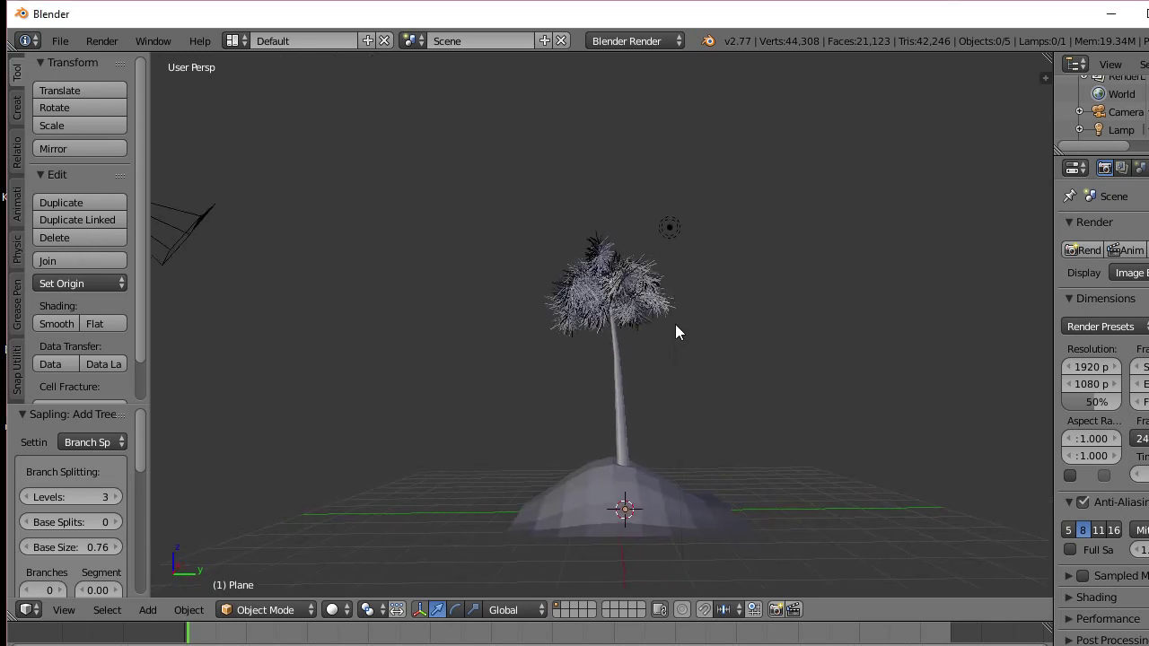
{"action": "mouse_move", "coordinate": [778, 344]}
{"action": "middle_mouse_down"}
{"action": "mouse_move", "coordinate": [713, 380]}
{"action": "mouse_move", "coordinate": [768, 381]}
{"action": "mouse_move", "coordinate": [763, 356]}
{"action": "middle_mouse_up"}
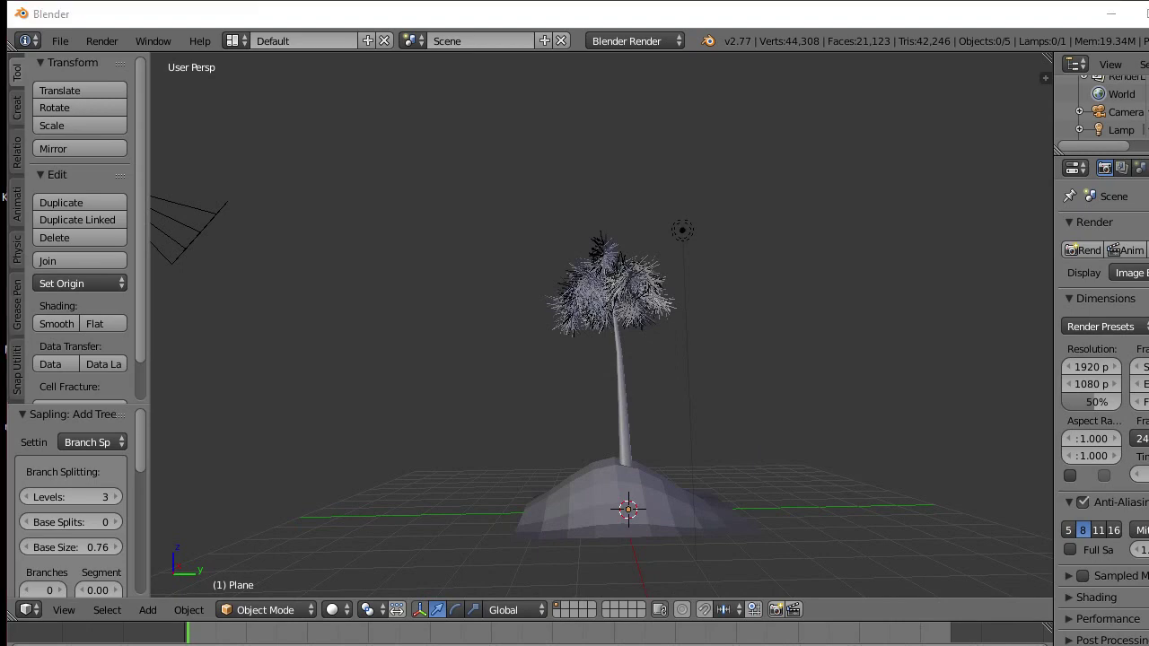
{"action": "scroll", "coordinate": [665, 512], "scroll_direction": "up", "scroll_amount": 4}
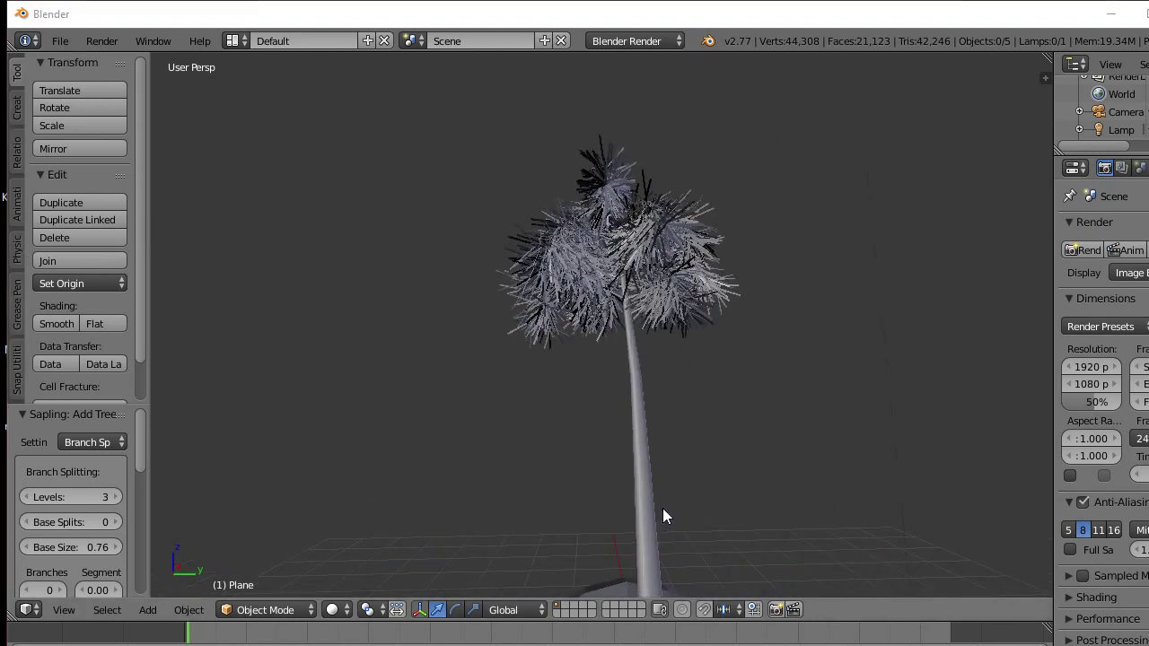
{"action": "mouse_move", "coordinate": [649, 515]}
{"action": "middle_mouse_down"}
{"action": "mouse_move", "coordinate": [669, 429]}
{"action": "mouse_move", "coordinate": [634, 539]}
{"action": "mouse_move", "coordinate": [641, 514]}
{"action": "middle_mouse_up"}
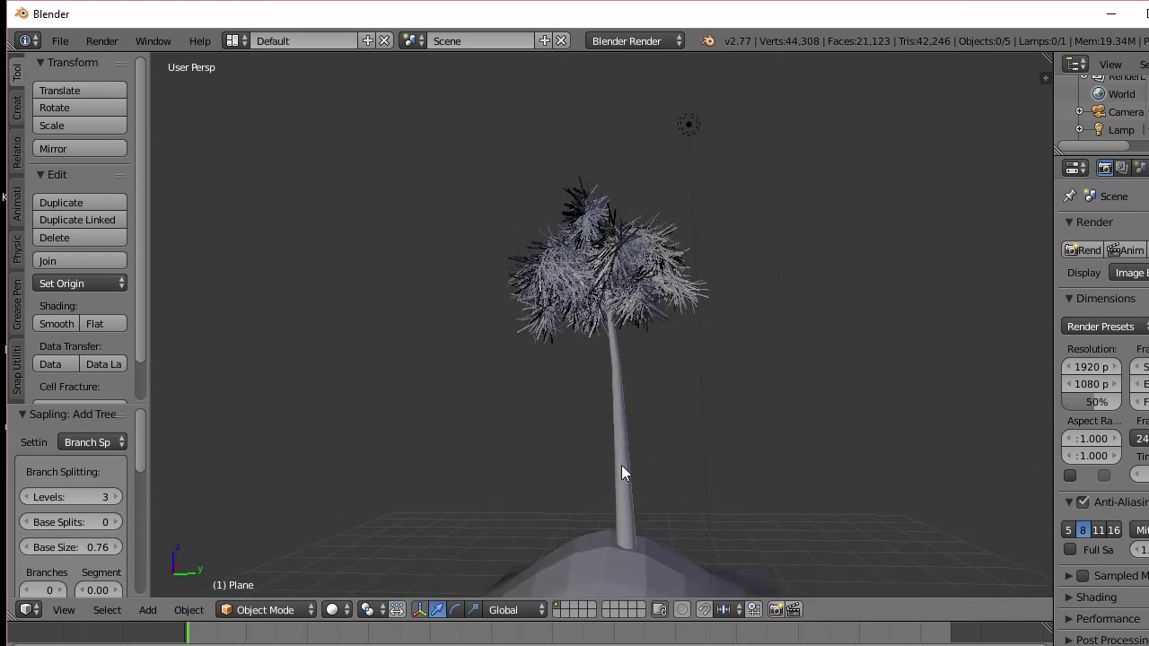
{"action": "middle_click_drag", "start_coordinate": [626, 442], "coordinate": [646, 449]}
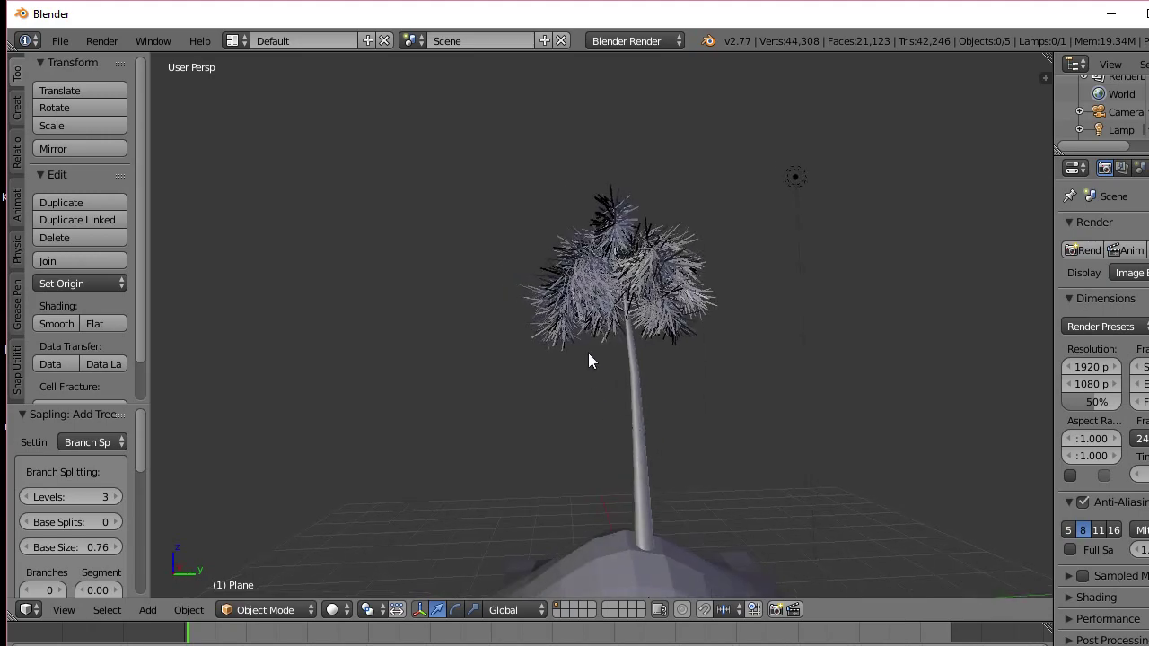
{"action": "scroll", "coordinate": [589, 346], "scroll_direction": "up", "scroll_amount": 2}
{"action": "middle_click_drag", "start_coordinate": [589, 343], "coordinate": [589, 254]}
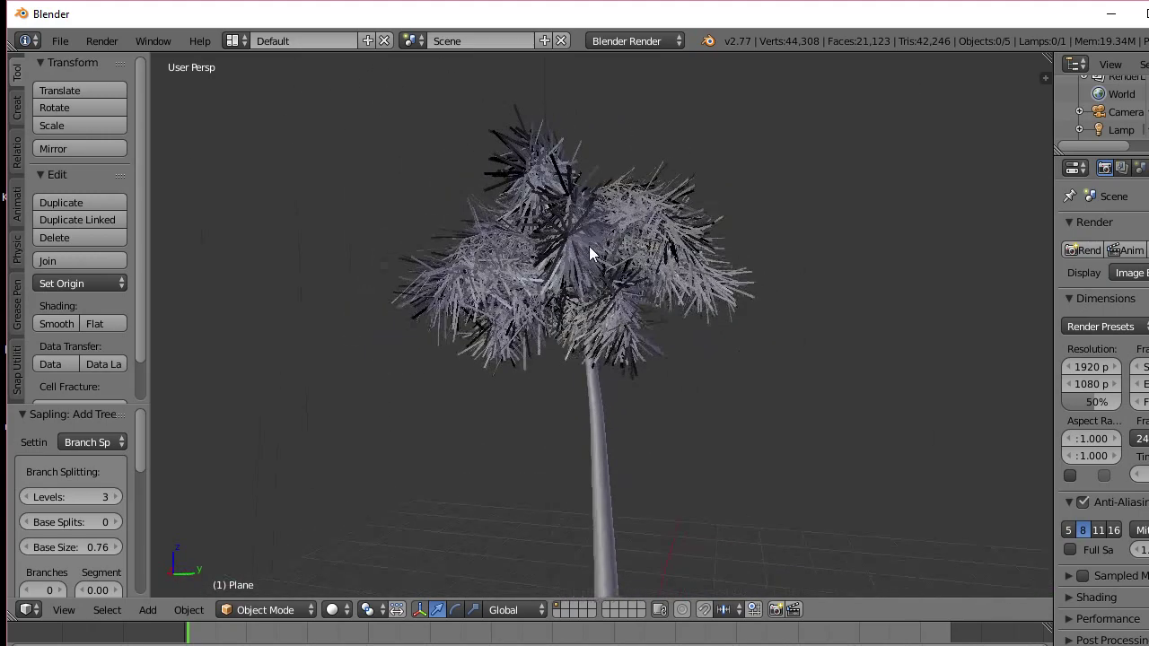
{"action": "middle_click_drag", "start_coordinate": [675, 258], "coordinate": [614, 220]}
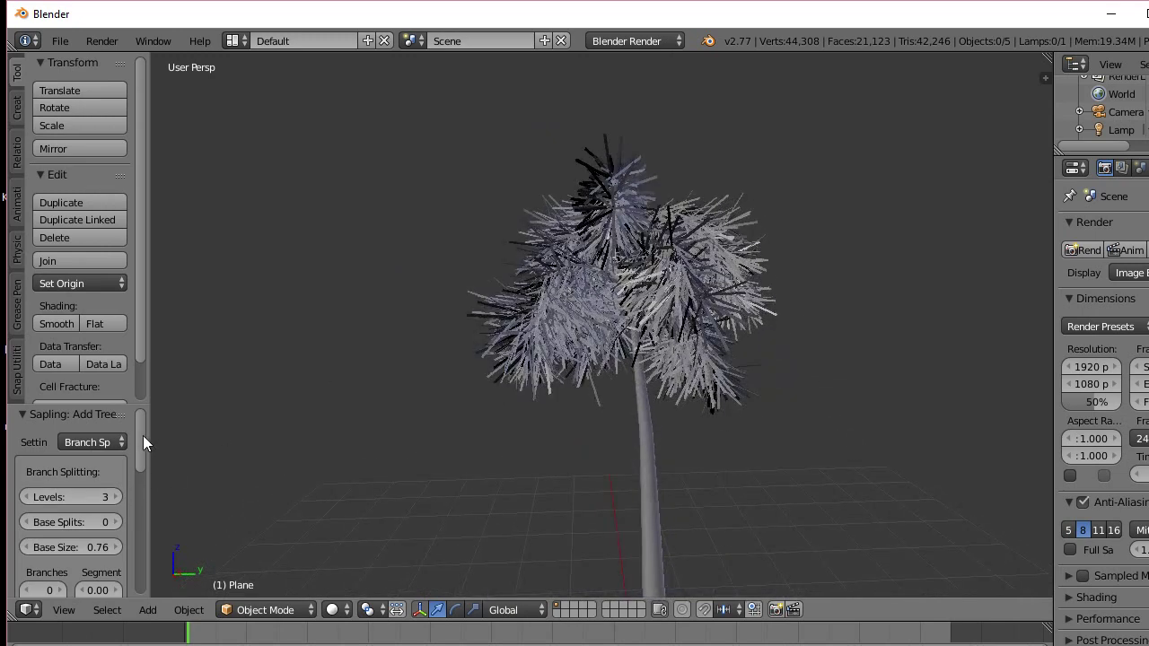
In the branch growth settings, set the first-level curvature variation to 25.5
{"action": "left_click", "coordinate": [116, 441]}
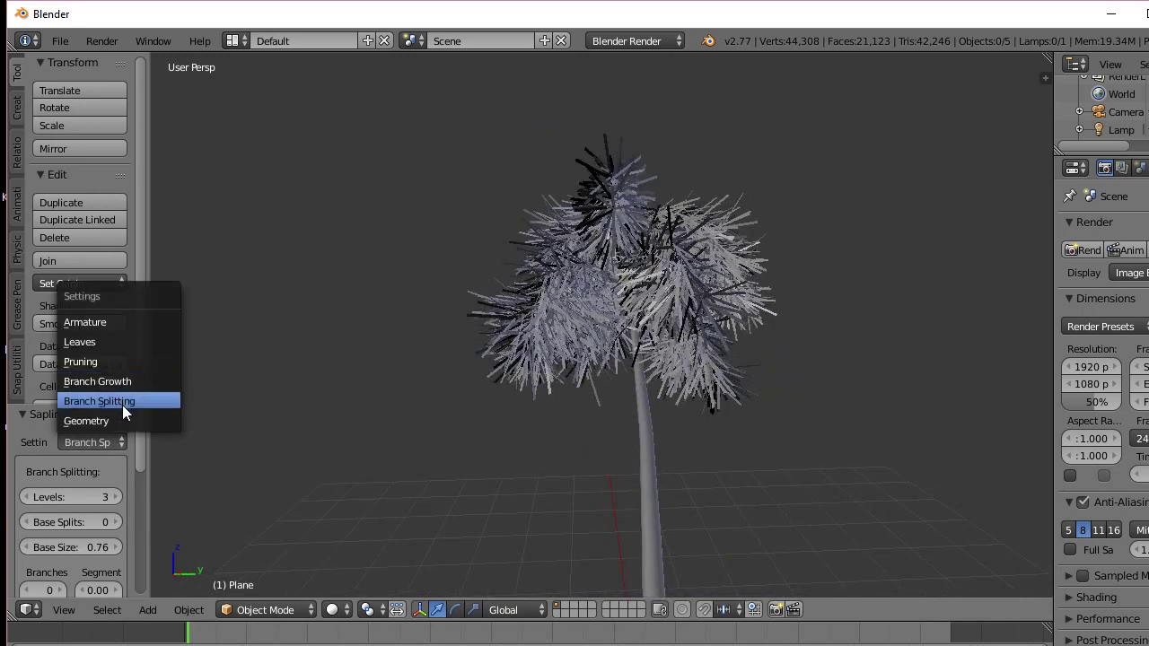
{"action": "left_click", "coordinate": [111, 382]}
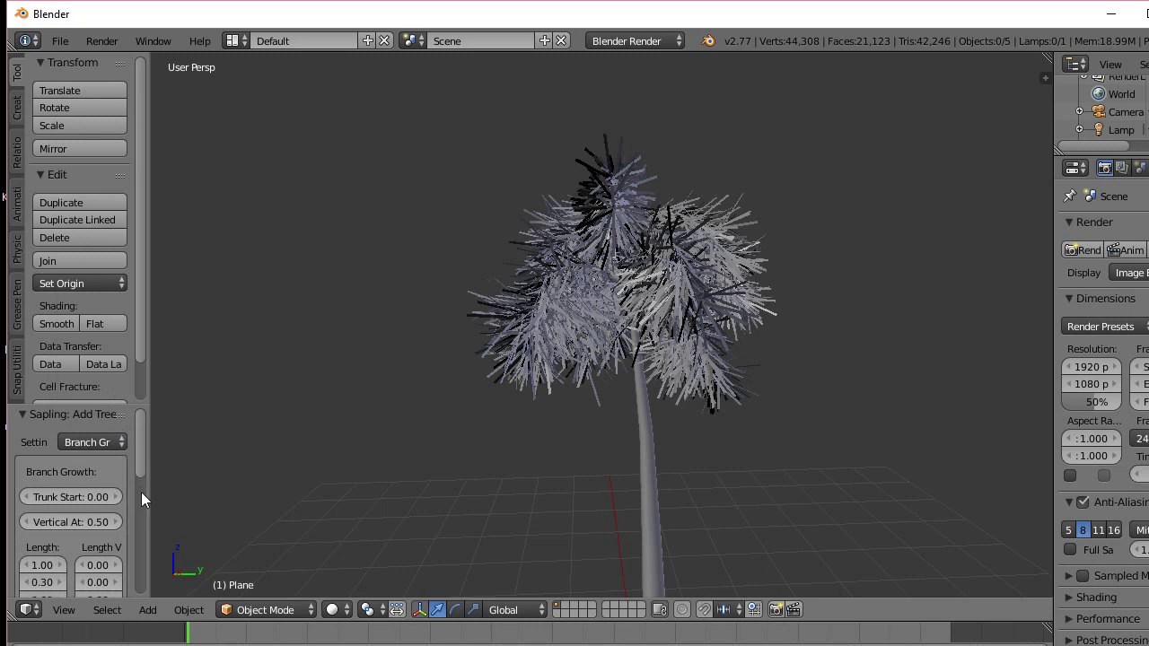
{"action": "scroll", "coordinate": [137, 481], "scroll_direction": "down", "scroll_amount": 10}
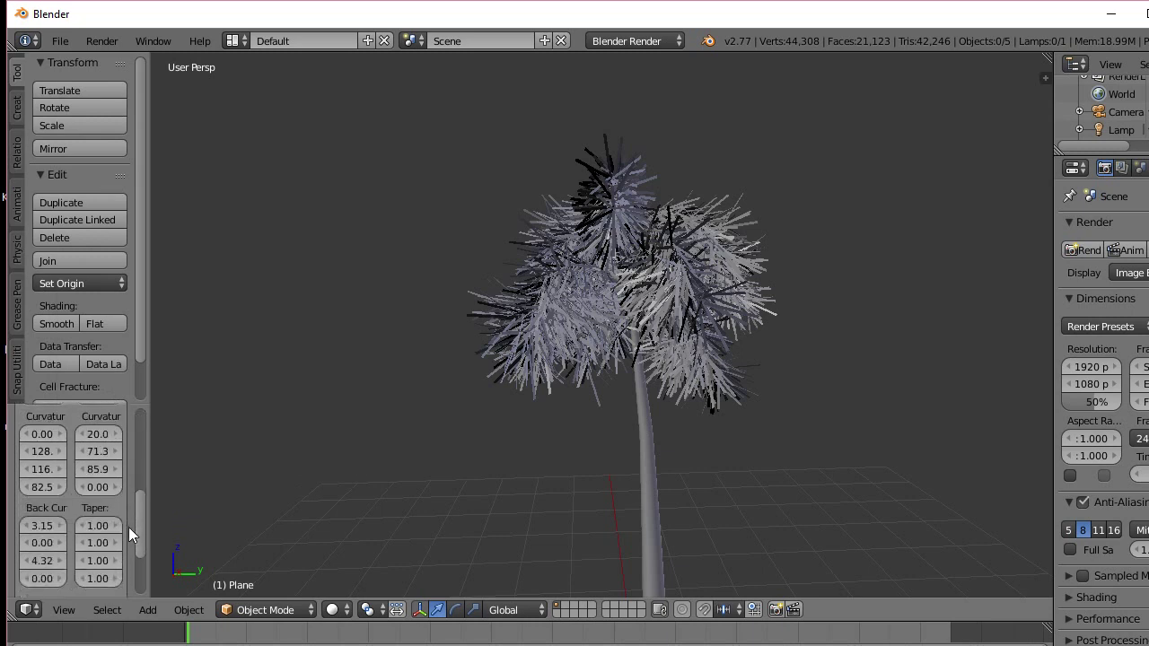
{"action": "scroll", "coordinate": [53, 547], "scroll_direction": "down", "scroll_amount": 1}
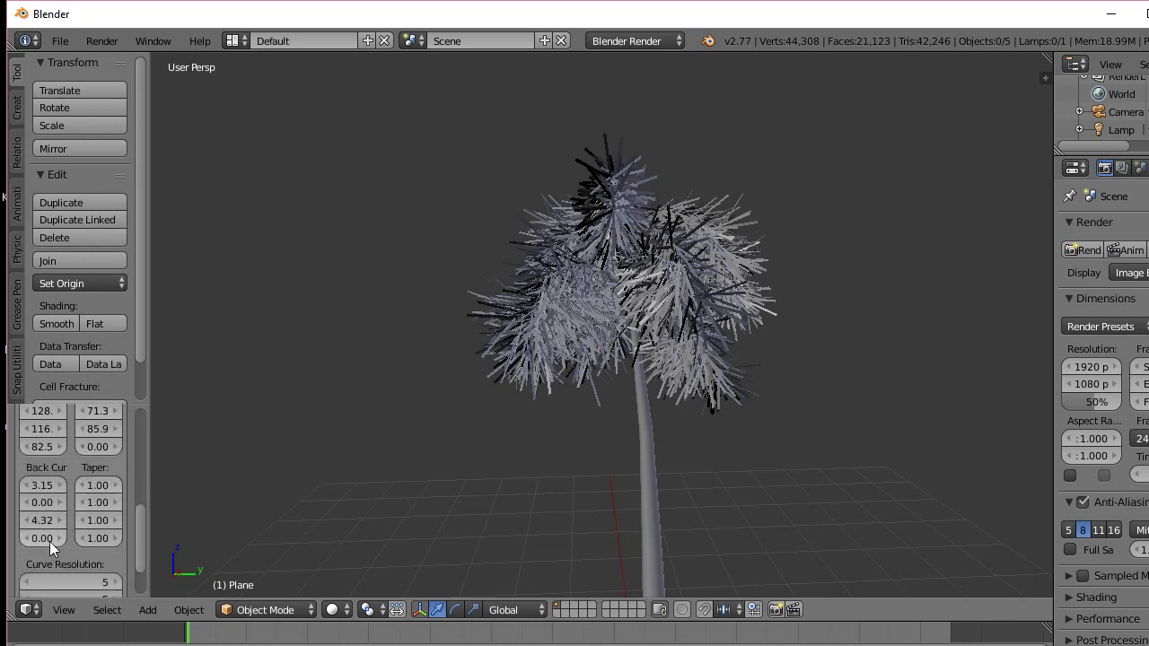
{"action": "scroll", "coordinate": [49, 540], "scroll_direction": "up", "scroll_amount": 1}
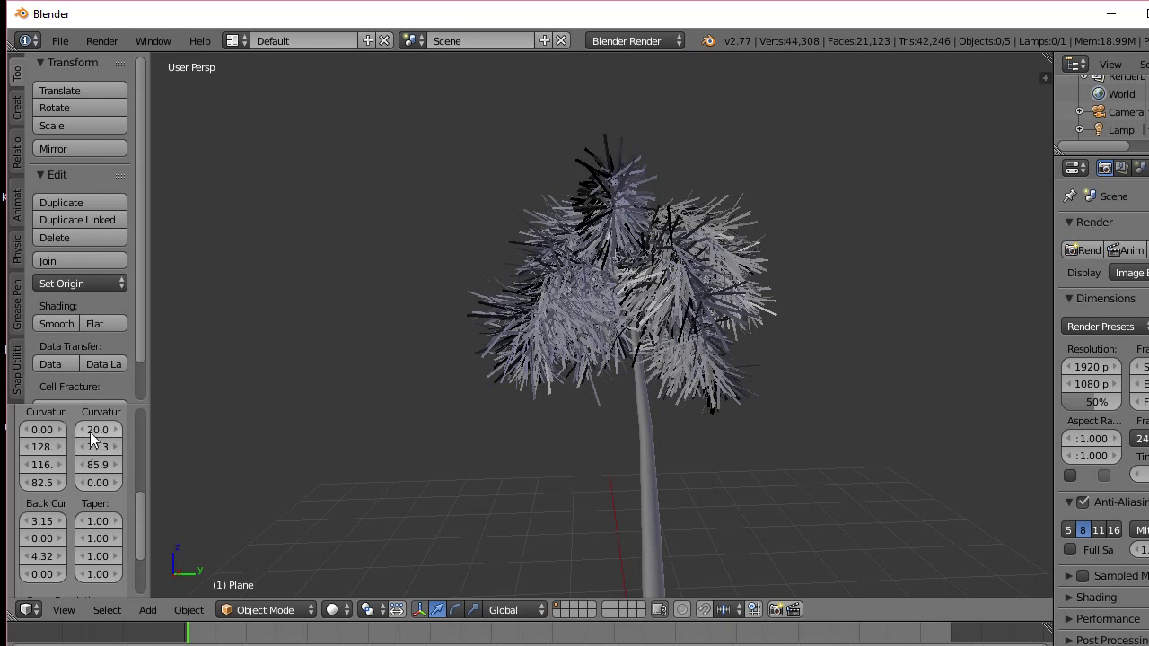
{"action": "left_click_drag", "start_coordinate": [98, 429], "coordinate": [117, 430]}
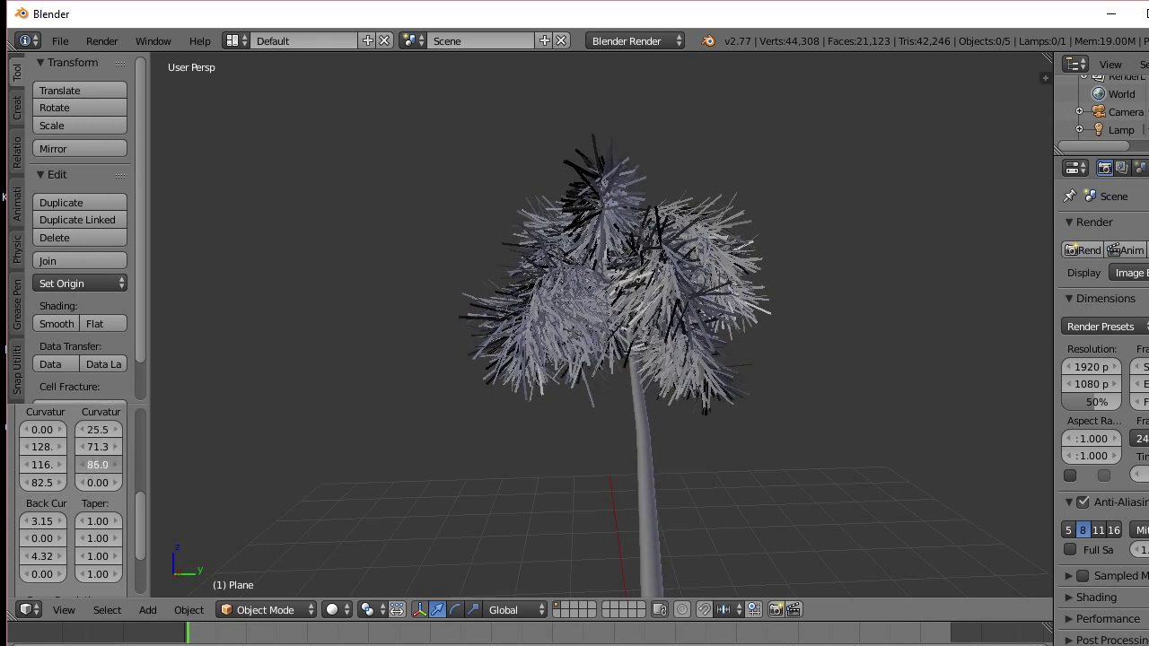
Set the third-level curvature variation of the tree's branches to 93.1
{"action": "left_click_drag", "start_coordinate": [98, 464], "coordinate": [85, 460]}
{"action": "middle_click_drag", "start_coordinate": [702, 307], "coordinate": [625, 353]}
Select the tree together with its leaves and convert them to meshes
{"action": "right_click", "coordinate": [626, 406]}
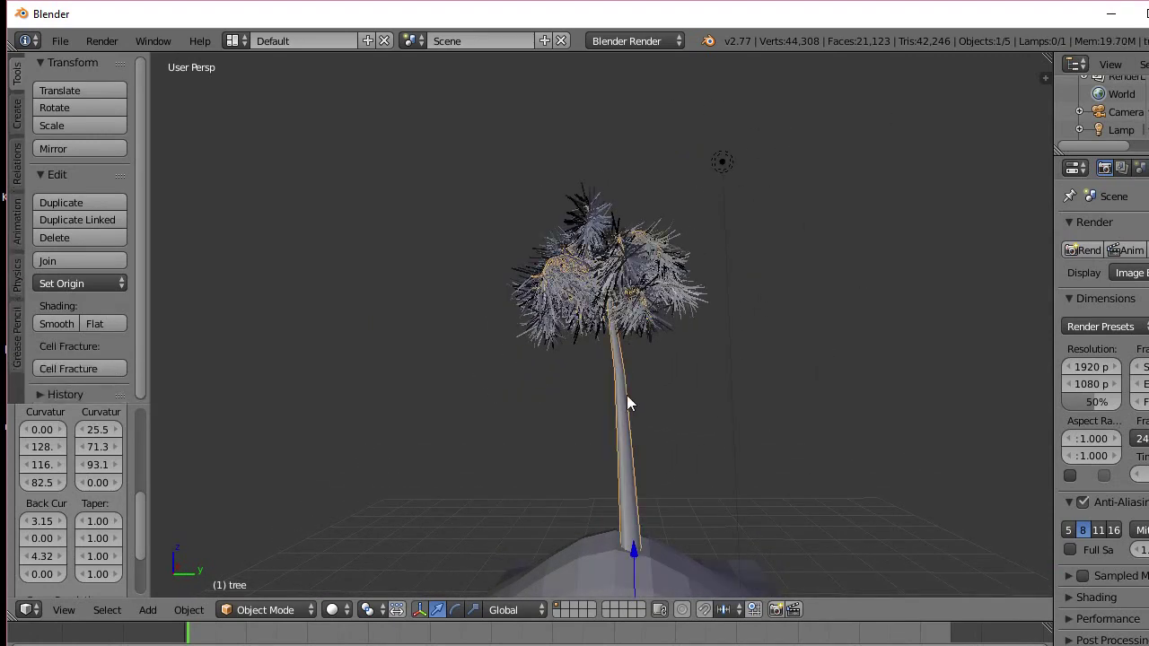
{"action": "right_click", "coordinate": [639, 294], "text": "shift"}
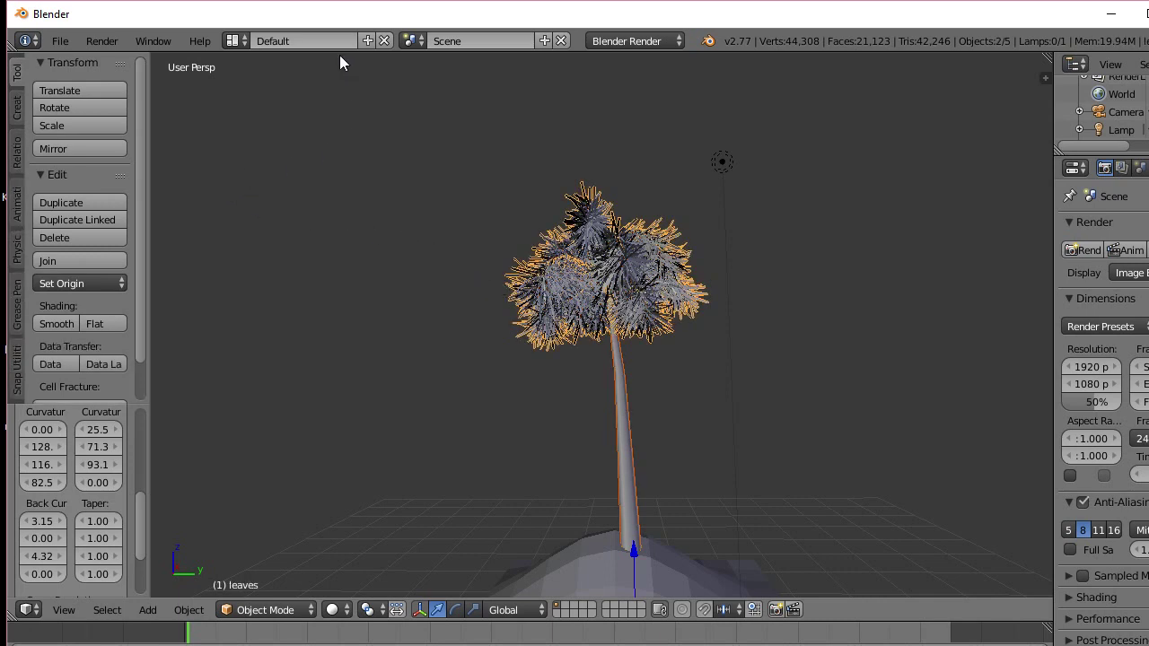
{"action": "left_click", "coordinate": [185, 612]}
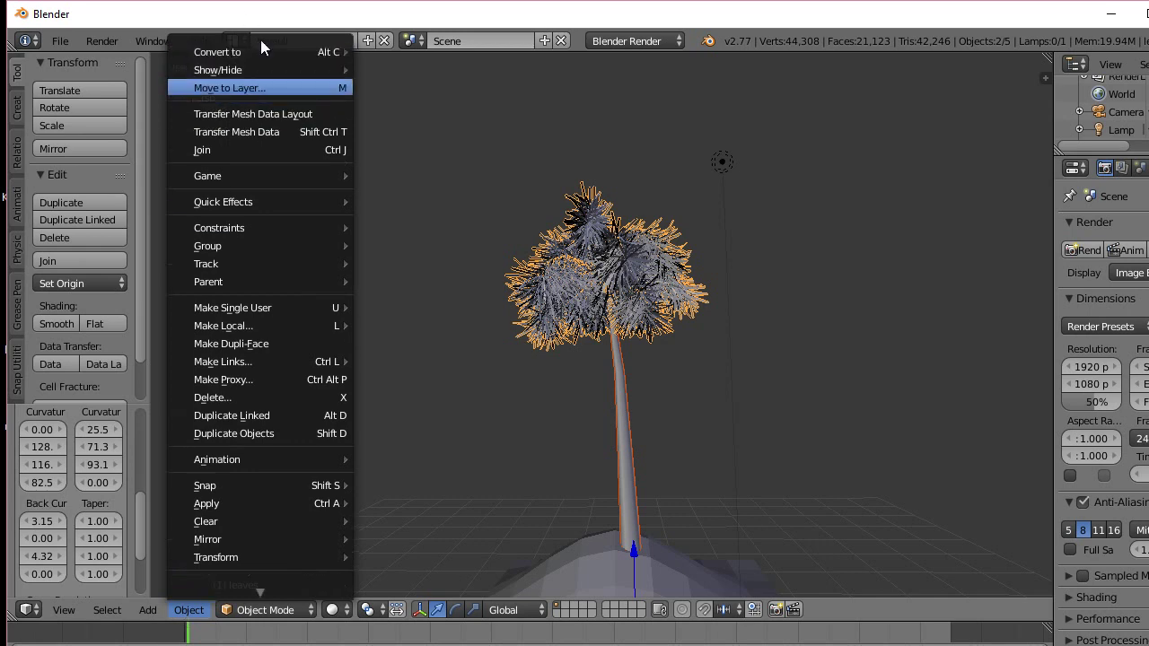
{"action": "mouse_move", "coordinate": [262, 52]}
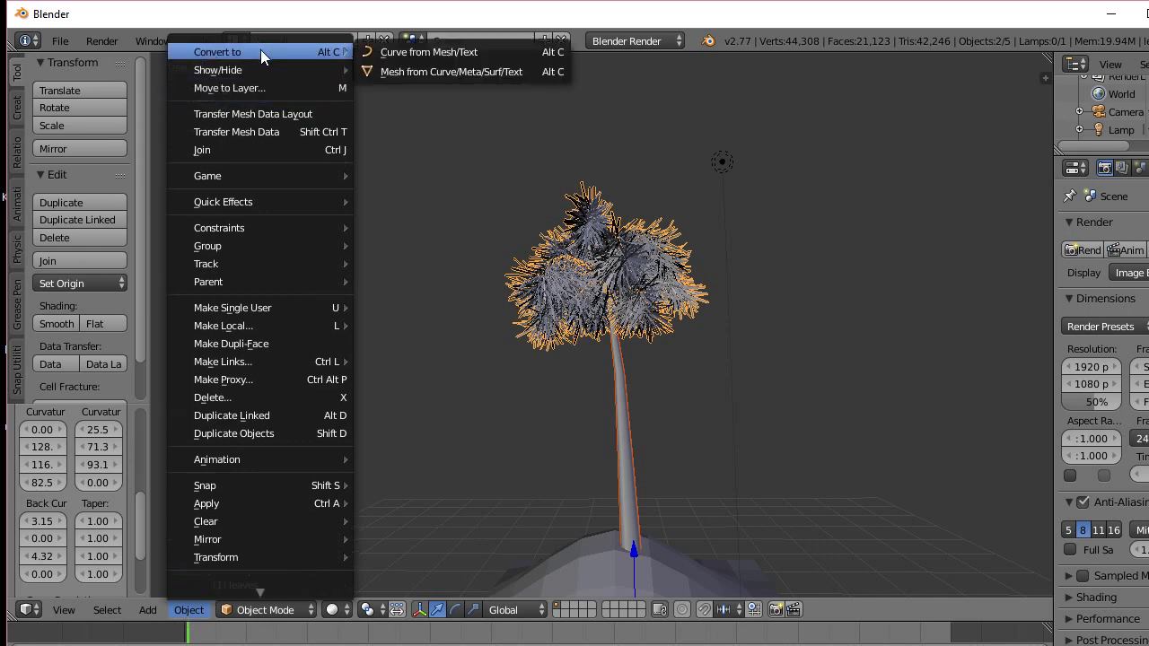
{"action": "left_click", "coordinate": [430, 70]}
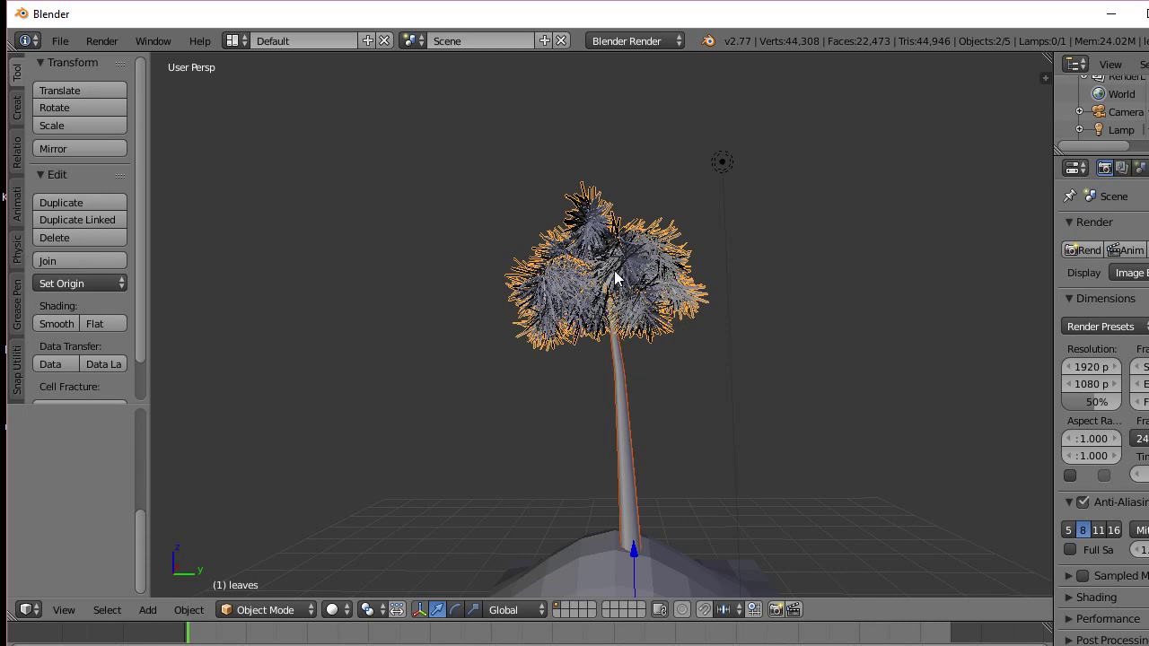
Select only the tree without its leaves and open its mesh in Edit Mode
{"action": "mouse_move", "coordinate": [616, 278]}
{"action": "middle_mouse_down"}
{"action": "mouse_move", "coordinate": [626, 318]}
{"action": "mouse_move", "coordinate": [616, 290]}
{"action": "middle_mouse_up"}
{"action": "key", "text": "Tab"}
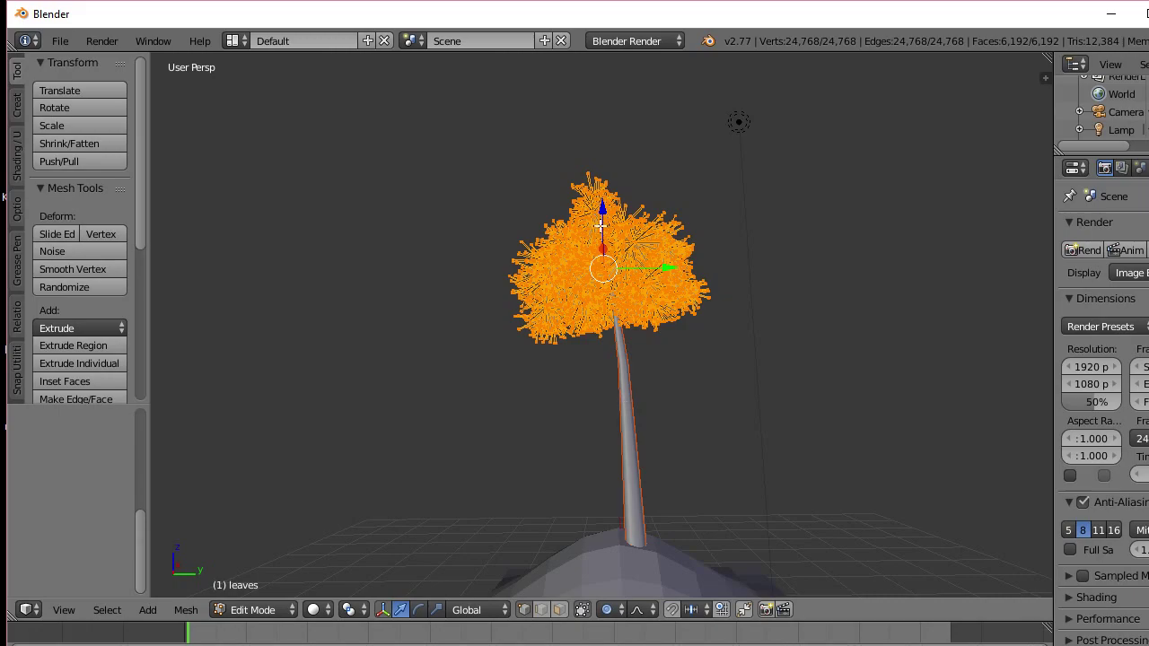
{"action": "scroll", "coordinate": [600, 226], "scroll_direction": "up", "scroll_amount": 6}
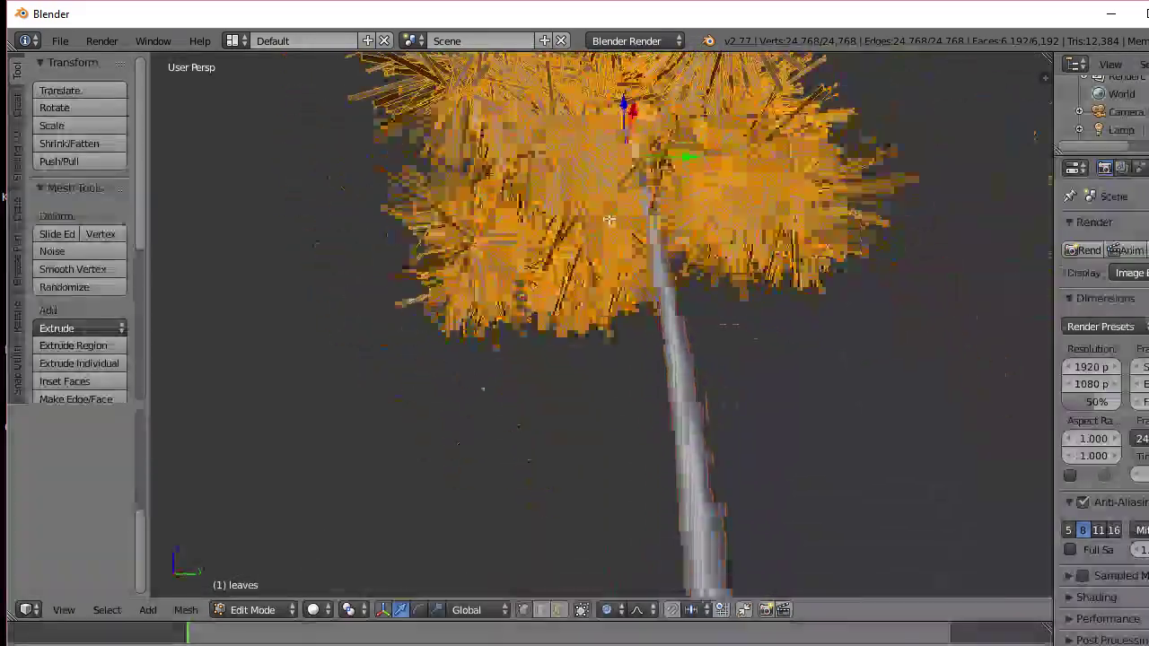
{"action": "key", "text": "Tab"}
{"action": "right_click", "coordinate": [679, 379]}
{"action": "key", "text": "Tab"}
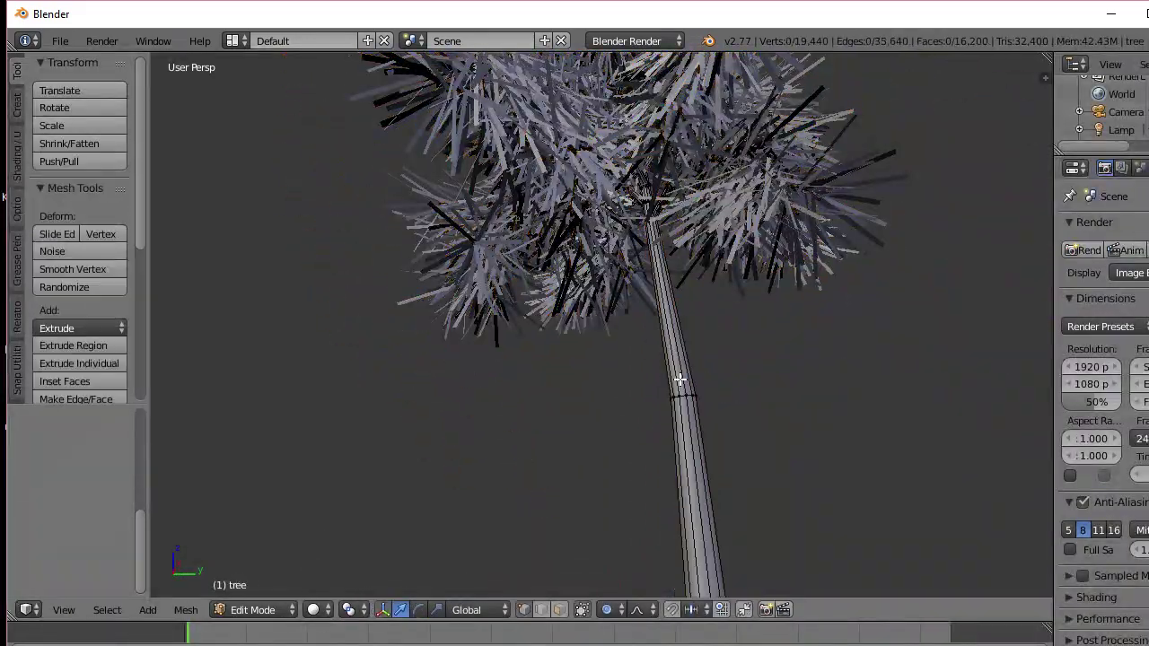
{"action": "scroll", "coordinate": [680, 379], "scroll_direction": "down", "scroll_amount": 5}
{"action": "middle_click_drag", "start_coordinate": [661, 403], "coordinate": [618, 405]}
{"action": "scroll", "coordinate": [605, 405], "scroll_direction": "up", "scroll_amount": 3}
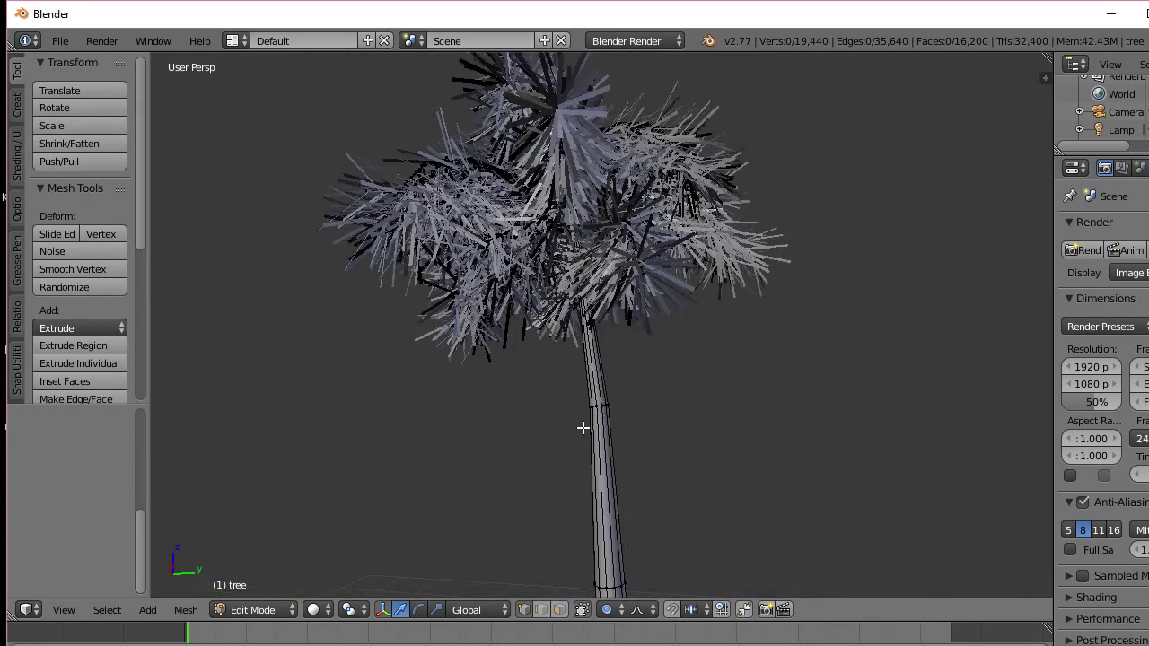
{"action": "scroll", "coordinate": [589, 384], "scroll_direction": "down", "scroll_amount": 3}
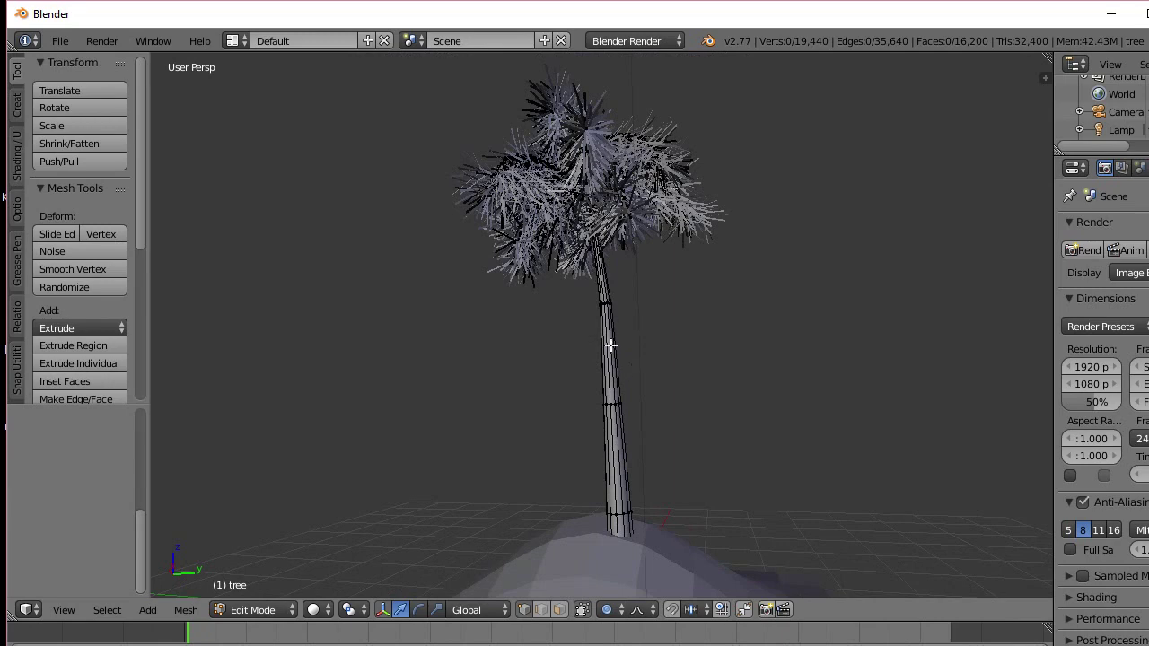
{"action": "scroll", "coordinate": [611, 346], "scroll_direction": "up", "scroll_amount": 2}
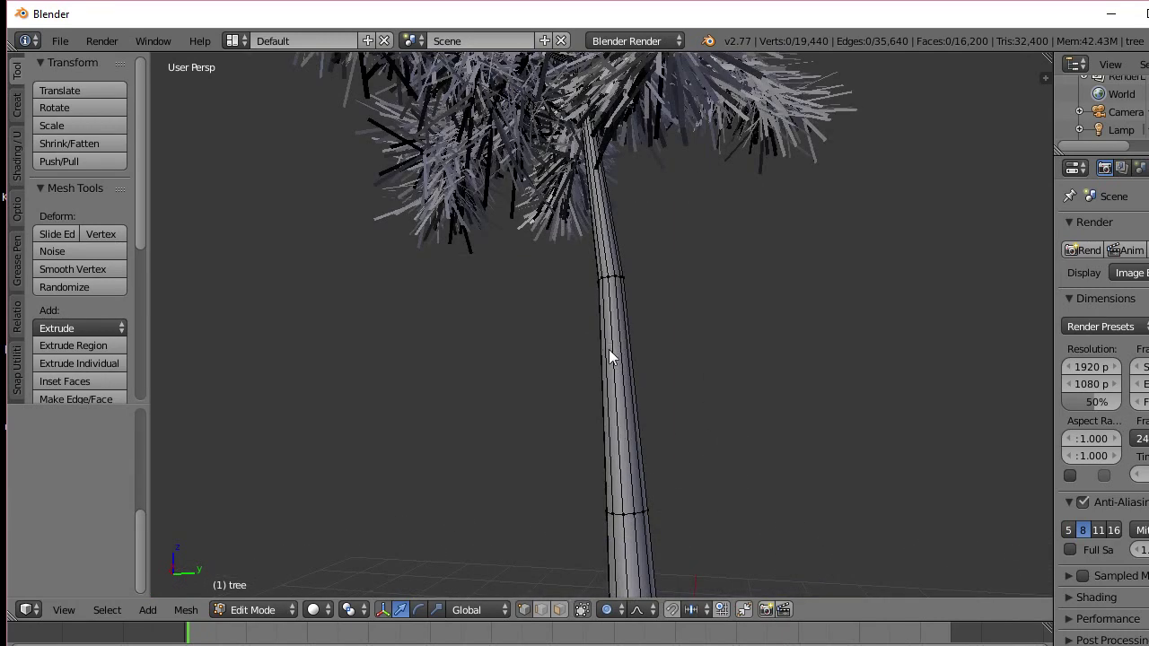
{"action": "key", "text": "Tab"}
{"action": "key", "text": "Tab"}
{"action": "key", "text": "Tab"}
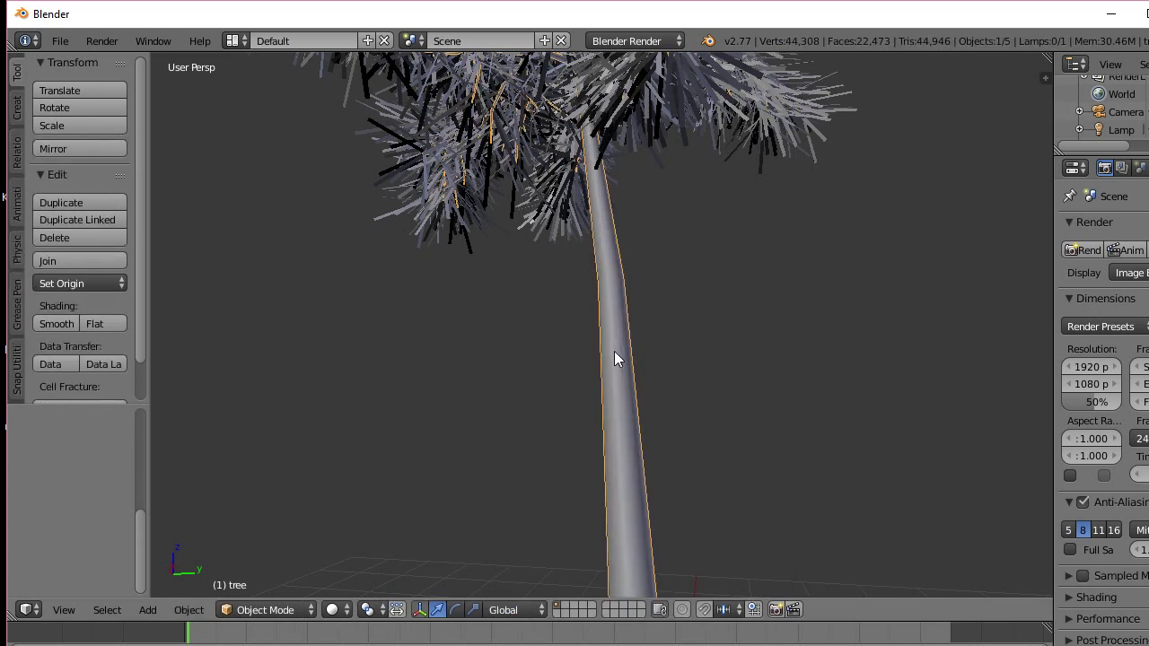
{"action": "key", "text": "Tab"}
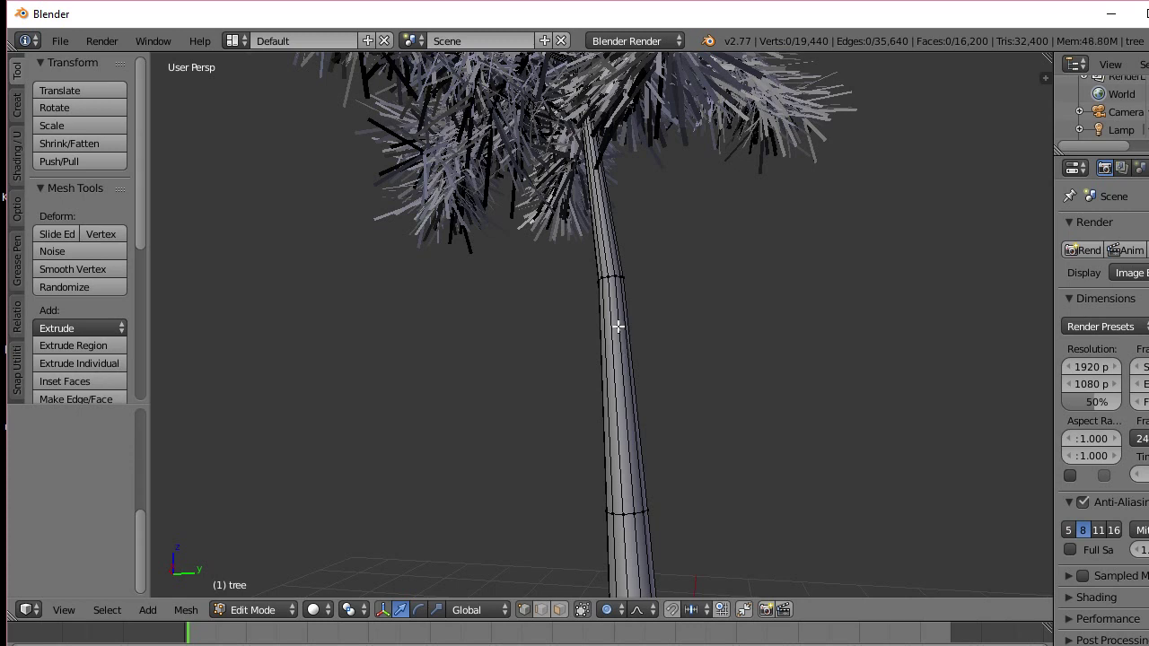
{"action": "key", "text": "Tab"}
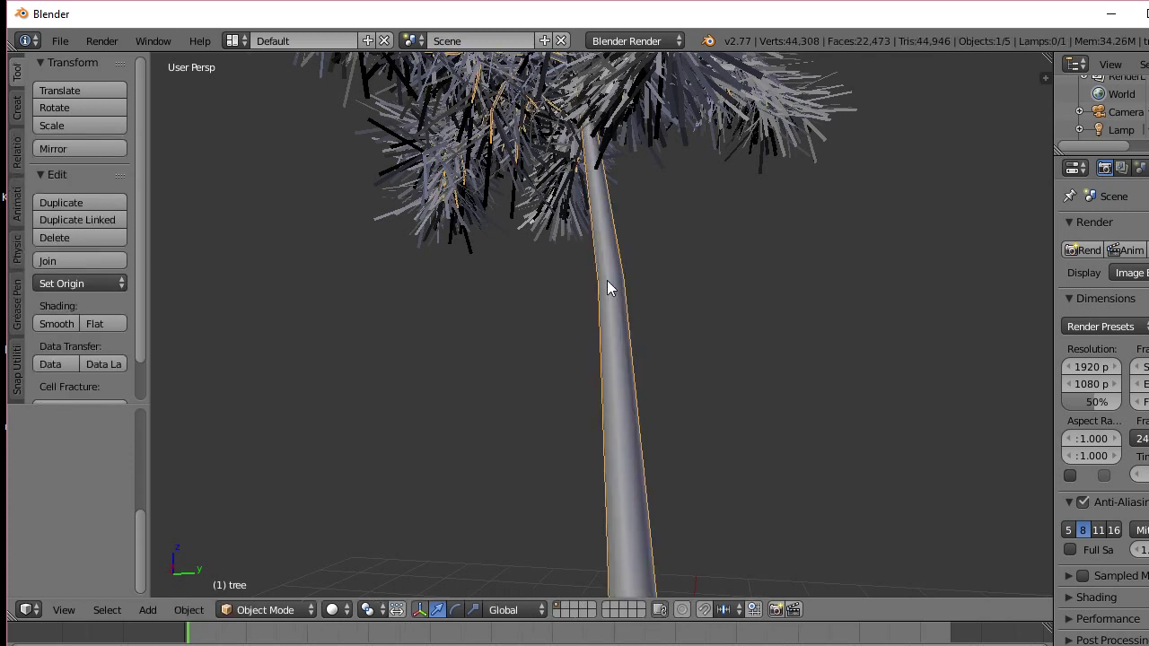
{"action": "key", "text": "Tab"}
{"action": "key", "text": "a"}
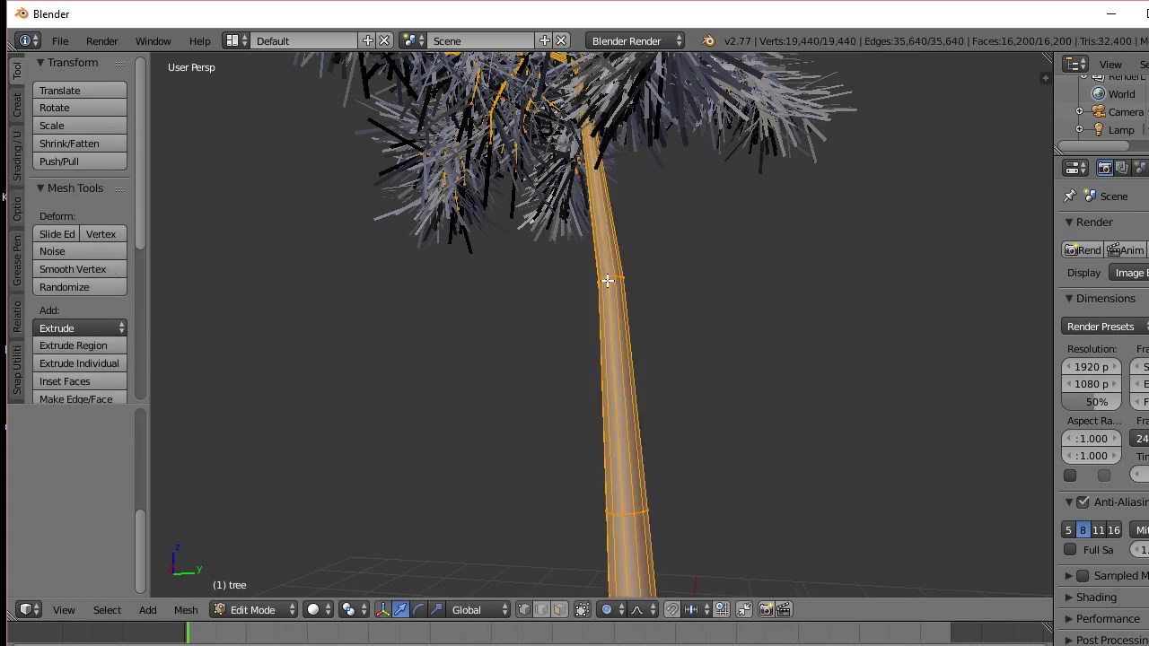
{"action": "scroll", "coordinate": [608, 300], "scroll_direction": "down", "scroll_amount": 1}
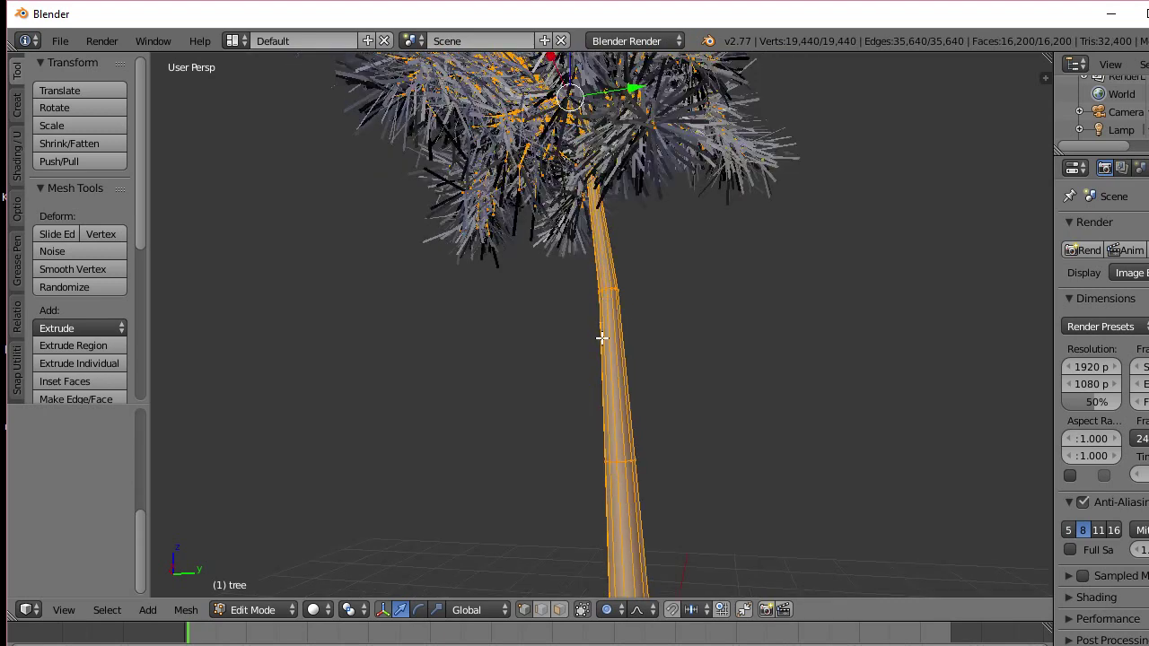
{"action": "key", "text": "a"}
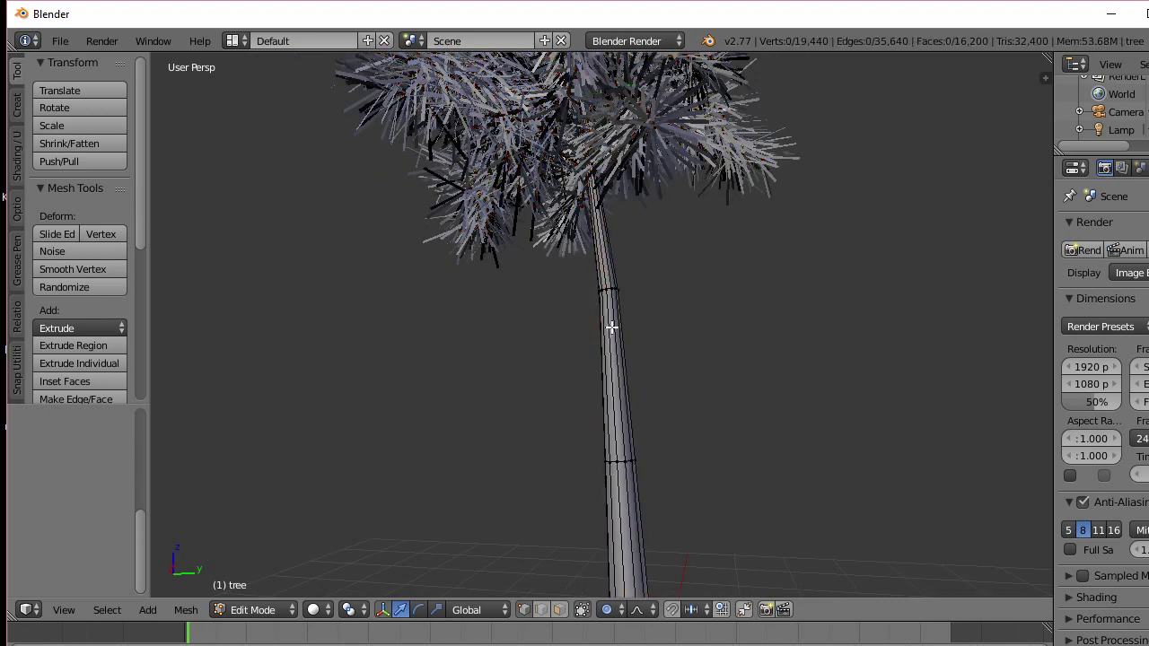
Add 8 evenly spaced loop cuts to the trunk section just below the upper bend
{"action": "scroll", "coordinate": [609, 328], "scroll_direction": "up", "scroll_amount": 3}
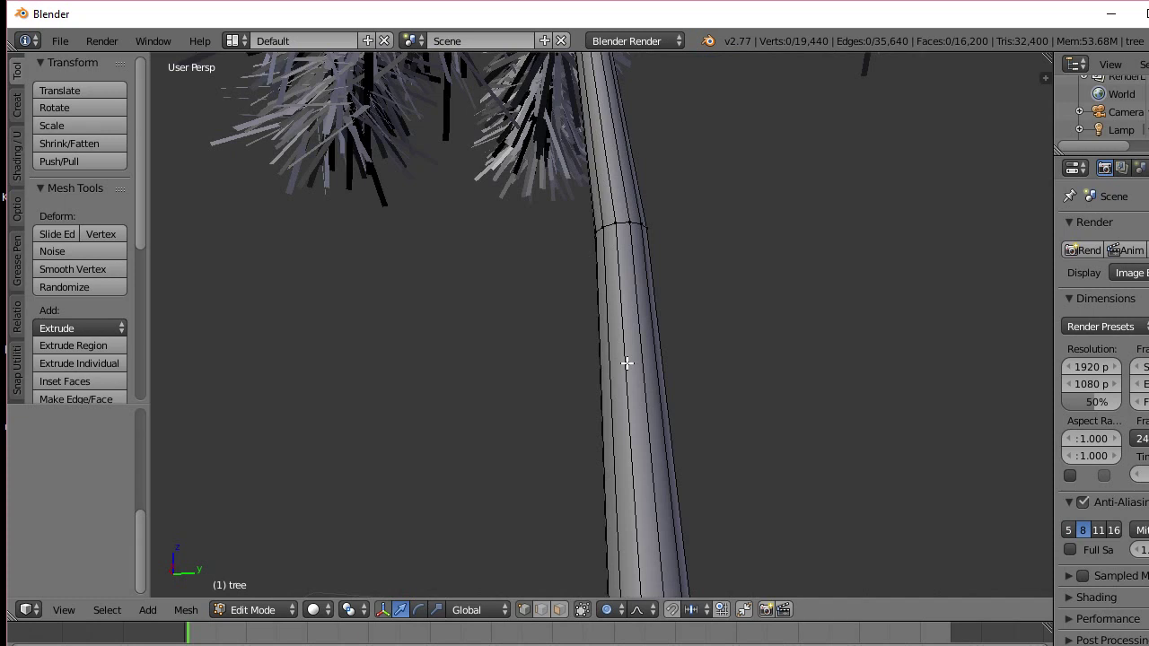
{"action": "key", "text": "ctrl+r"}
{"action": "scroll", "coordinate": [629, 370], "scroll_direction": "up", "scroll_amount": 7}
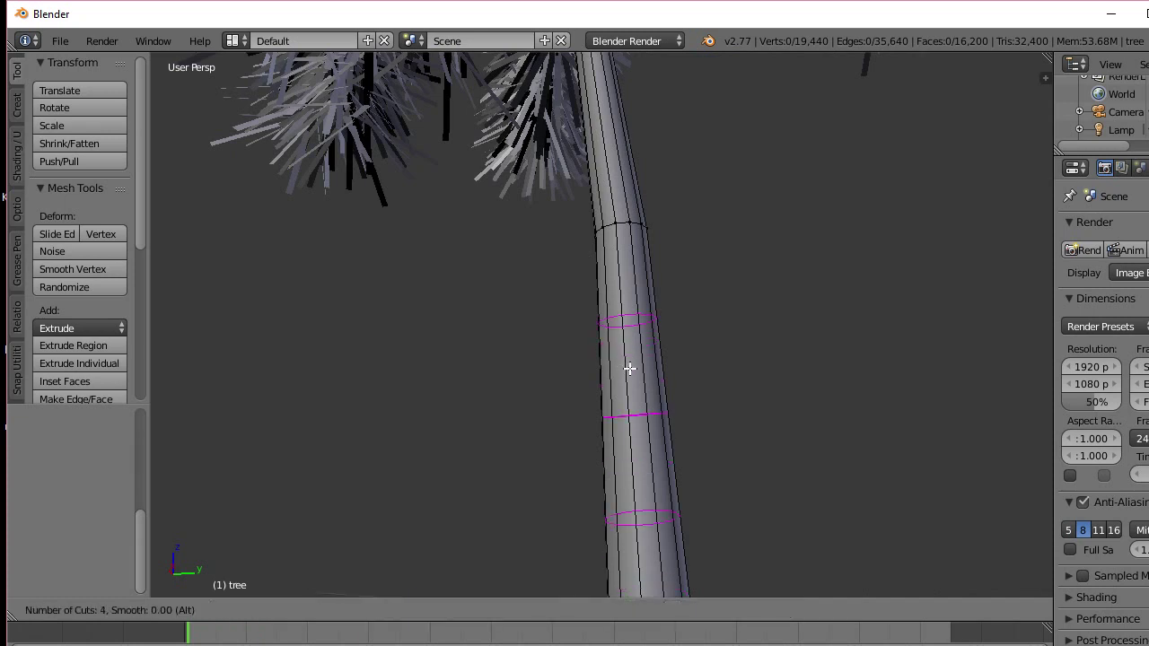
{"action": "left_click", "coordinate": [630, 369]}
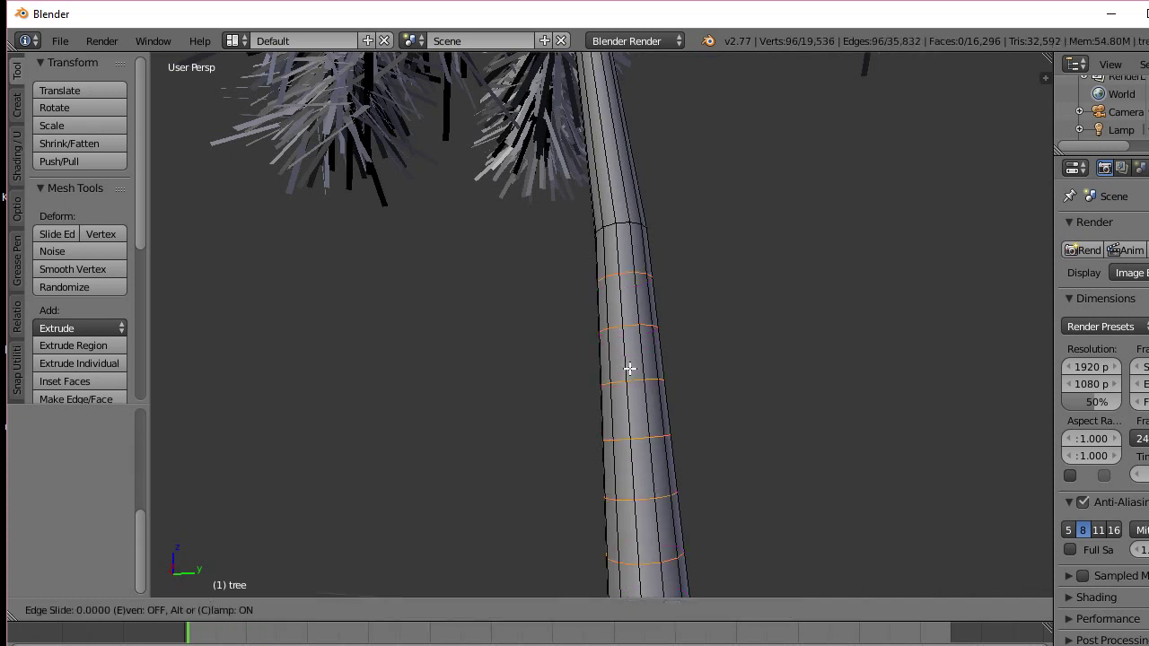
{"action": "left_click", "coordinate": [630, 369]}
{"action": "right_click", "coordinate": [630, 369]}
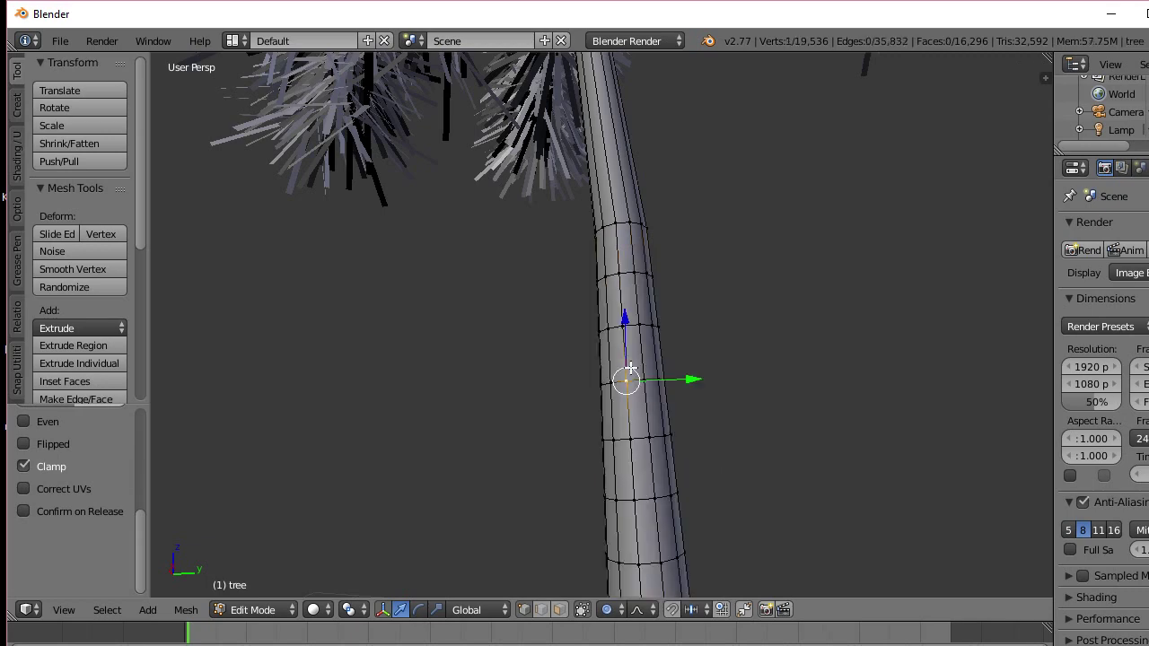
Add 9 loop cuts to the undivided lower trunk section, above the short base segment
{"action": "scroll", "coordinate": [632, 373], "scroll_direction": "down", "scroll_amount": 5}
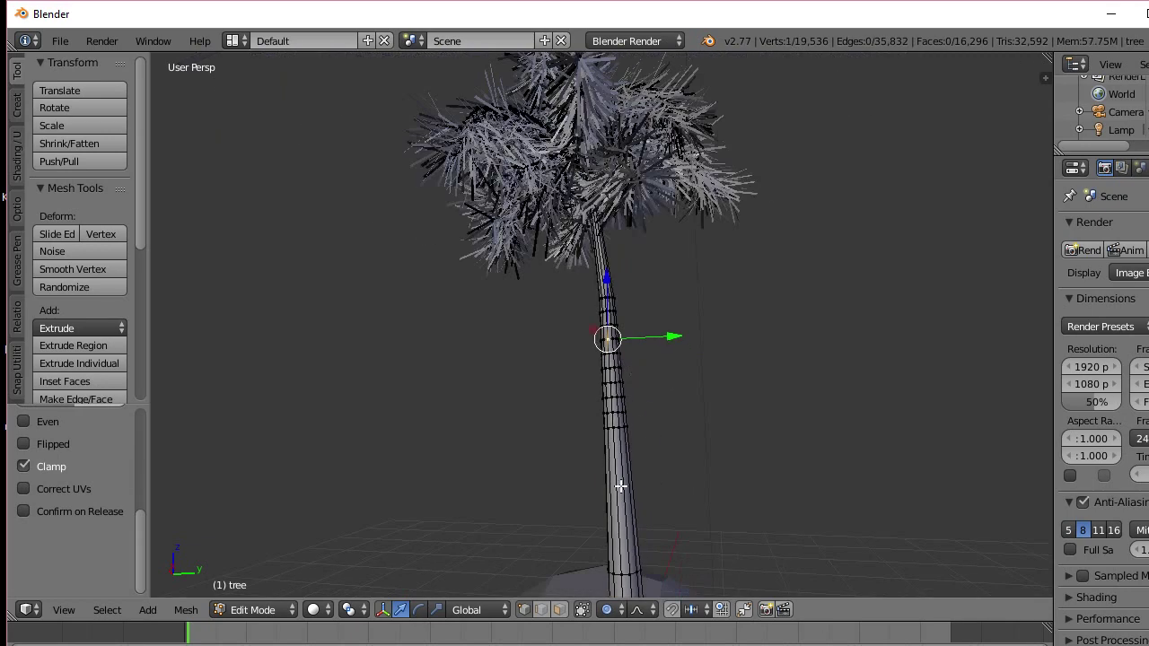
{"action": "key", "text": "ctrl+r"}
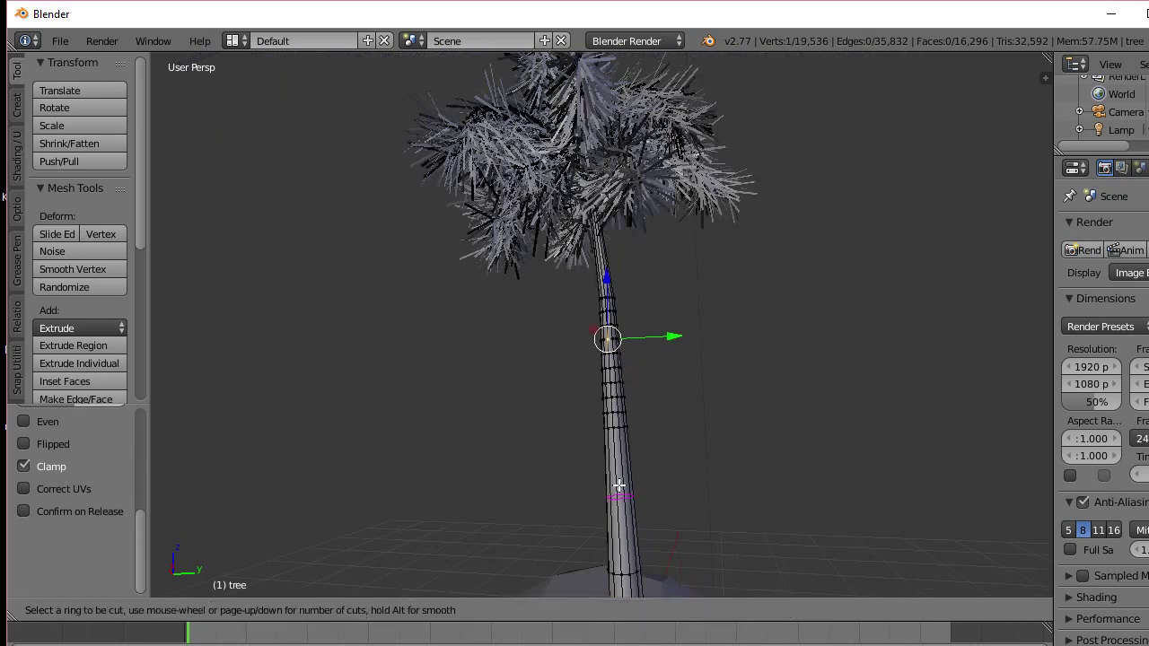
{"action": "scroll", "coordinate": [620, 486], "scroll_direction": "up", "scroll_amount": 7}
{"action": "left_click", "coordinate": [620, 486]}
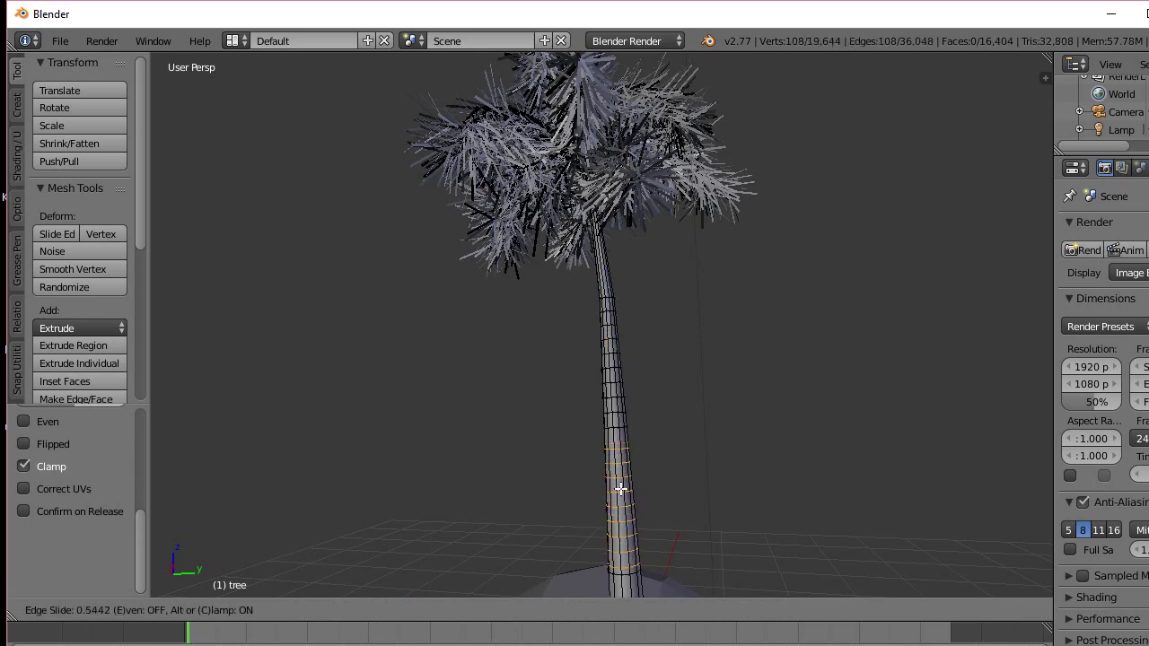
{"action": "left_click", "coordinate": [619, 490]}
{"action": "scroll", "coordinate": [619, 489], "scroll_direction": "down", "scroll_amount": 3}
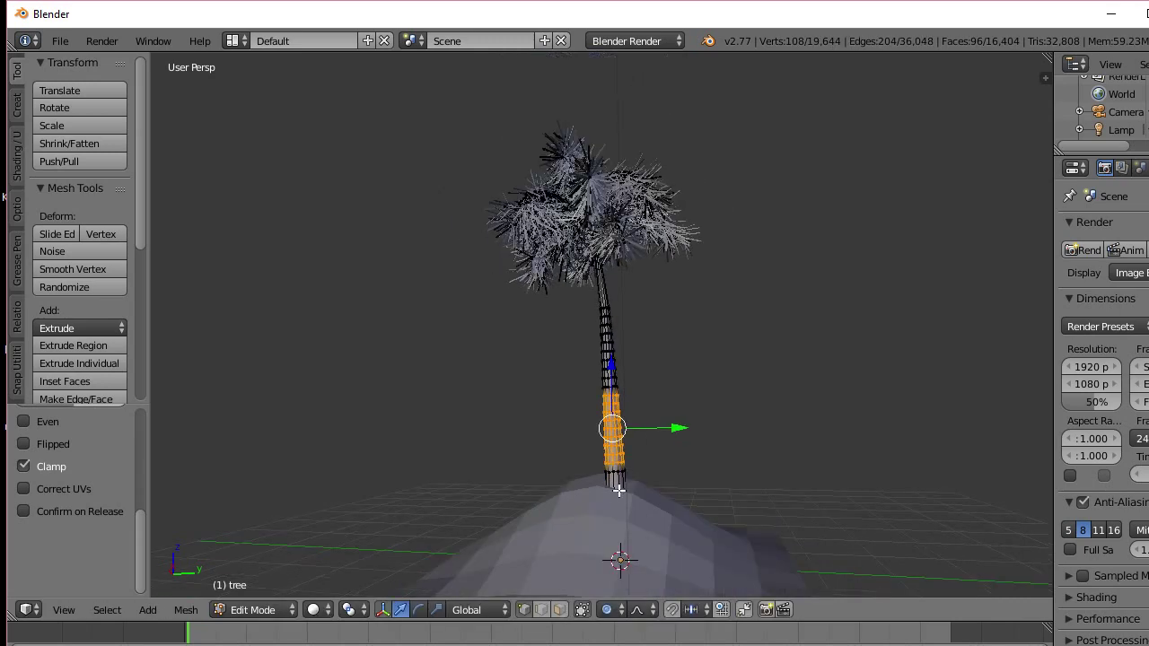
Add 6 loop cuts to the short trunk segment at the base, where it meets the hill
{"action": "right_click", "coordinate": [615, 482]}
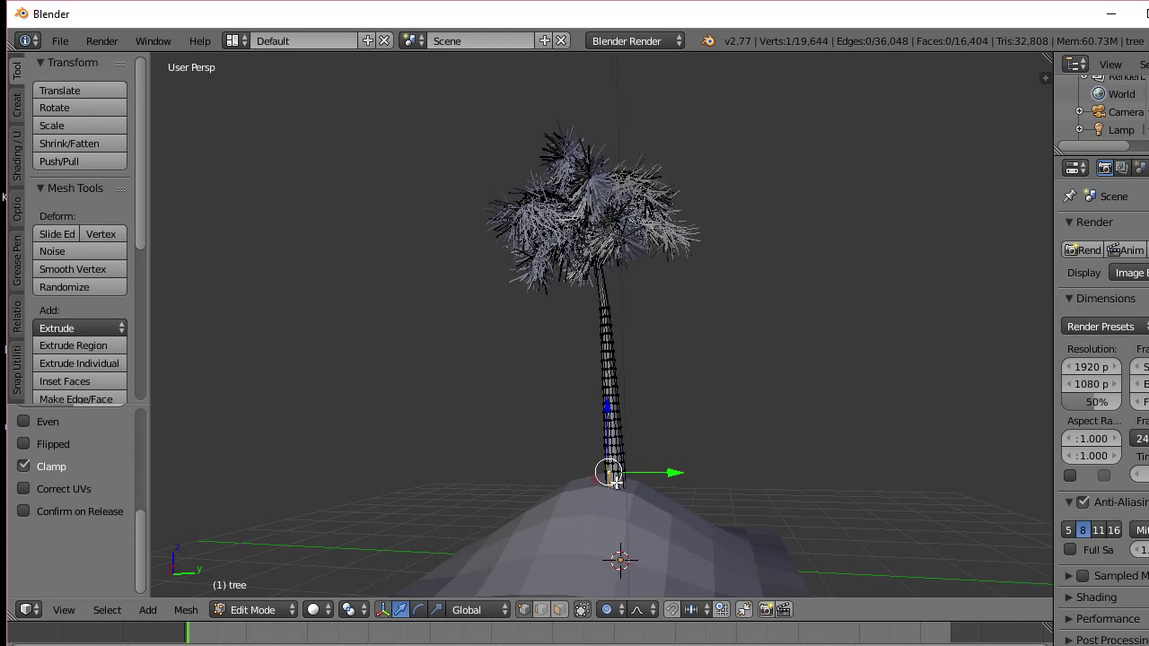
{"action": "scroll", "coordinate": [617, 480], "scroll_direction": "up", "scroll_amount": 3}
{"action": "key", "text": "KP_Decimal"}
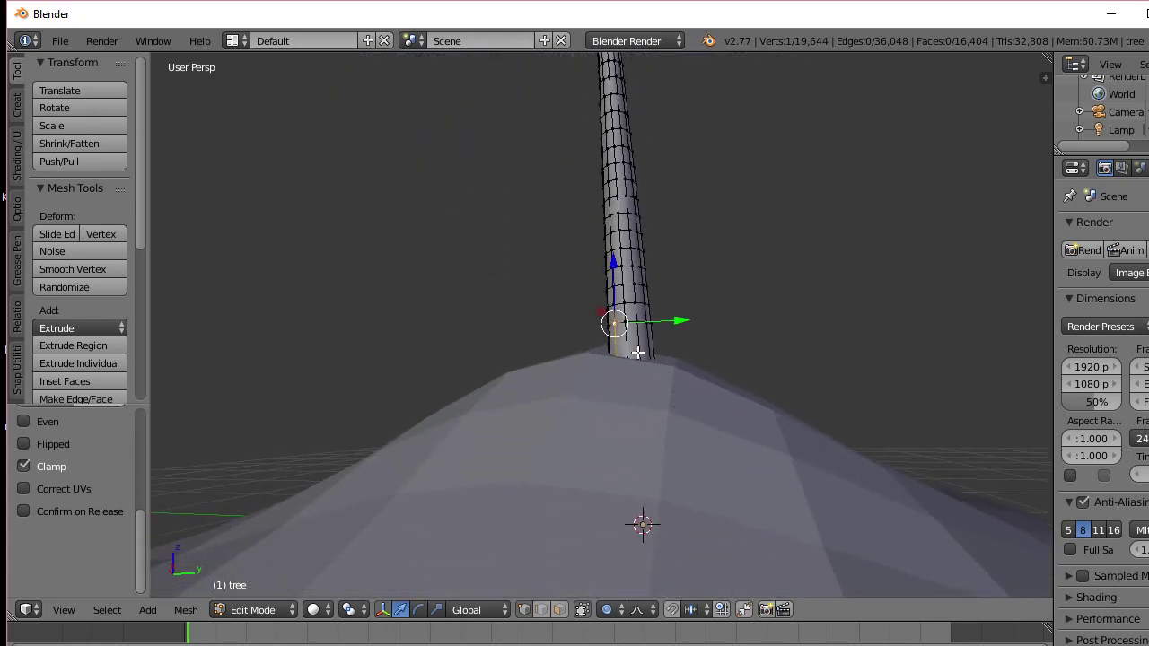
{"action": "key", "text": "ctrl+r"}
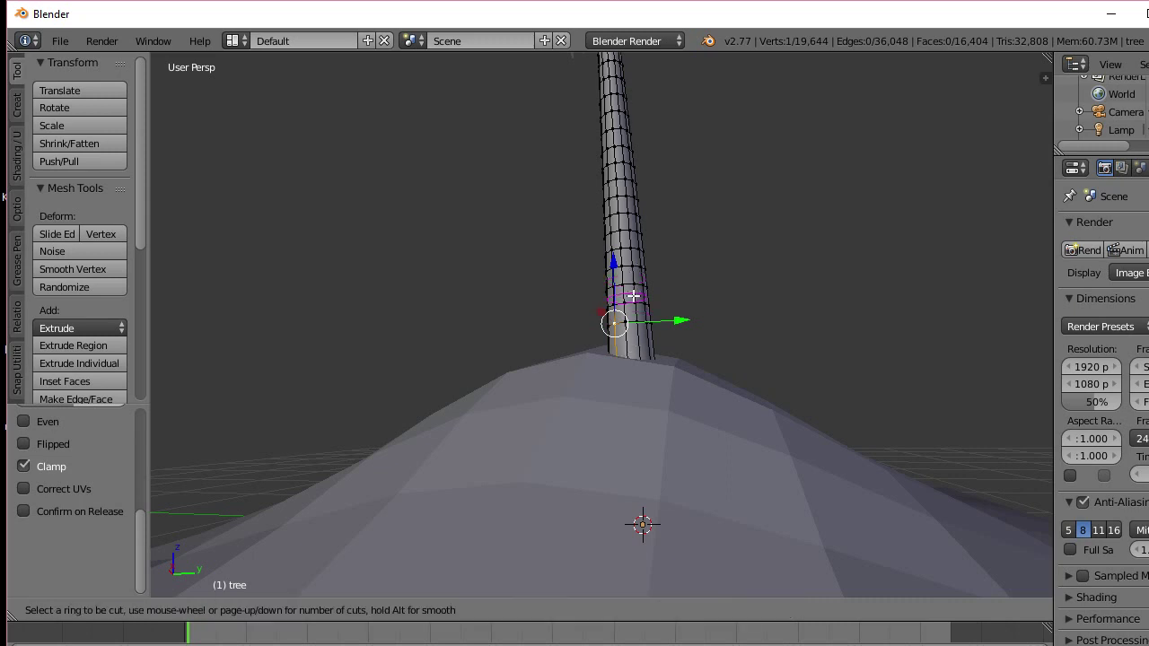
{"action": "scroll", "coordinate": [635, 357], "scroll_direction": "up", "scroll_amount": 5}
{"action": "left_click", "coordinate": [635, 357]}
{"action": "left_click", "coordinate": [636, 358]}
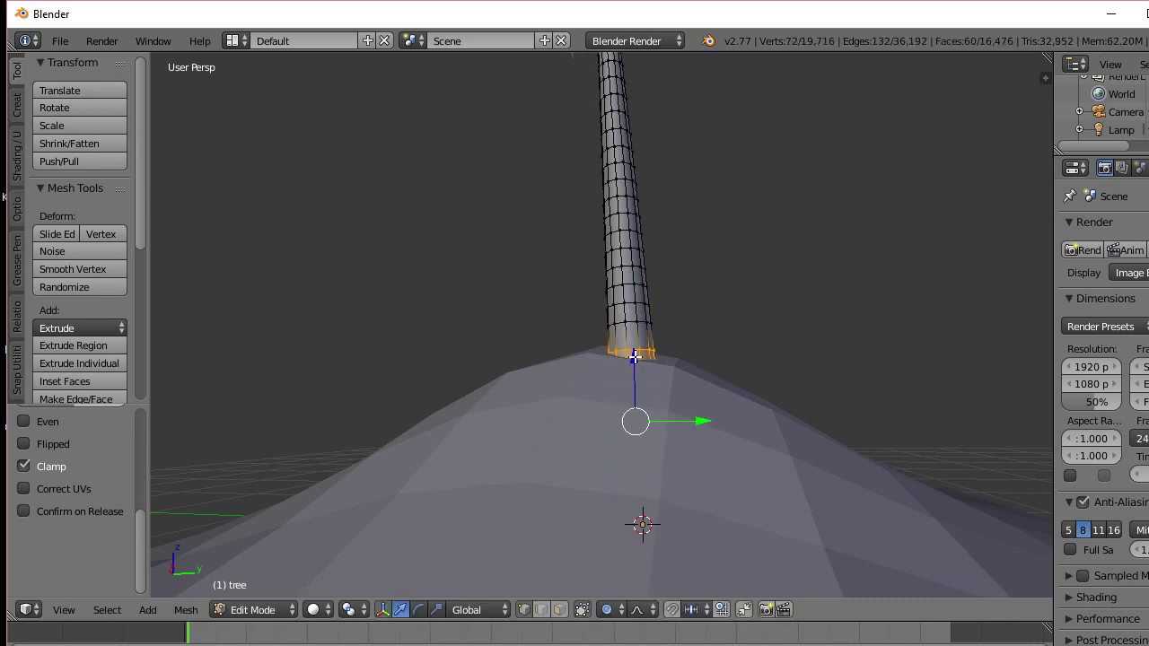
{"action": "right_click", "coordinate": [645, 272]}
Add 10 loop cuts to the uppermost trunk section, from the upper bend up into the crown
{"action": "middle_click_drag", "start_coordinate": [647, 247], "coordinate": [608, 333], "text": "shift"}
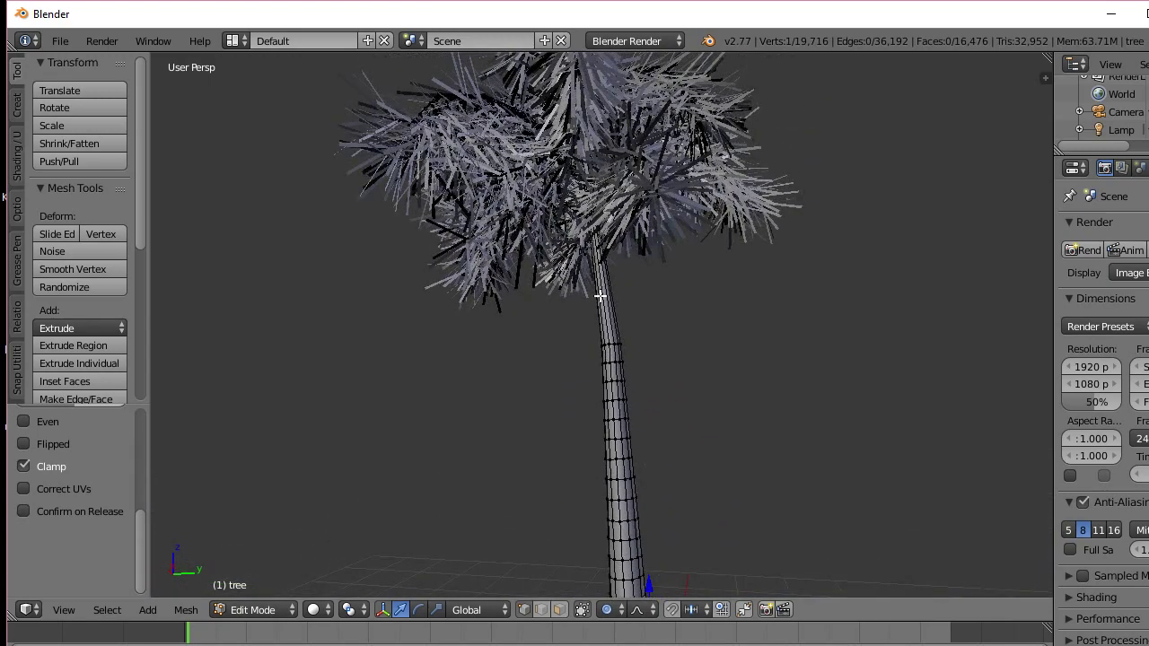
{"action": "scroll", "coordinate": [601, 295], "scroll_direction": "up", "scroll_amount": 6}
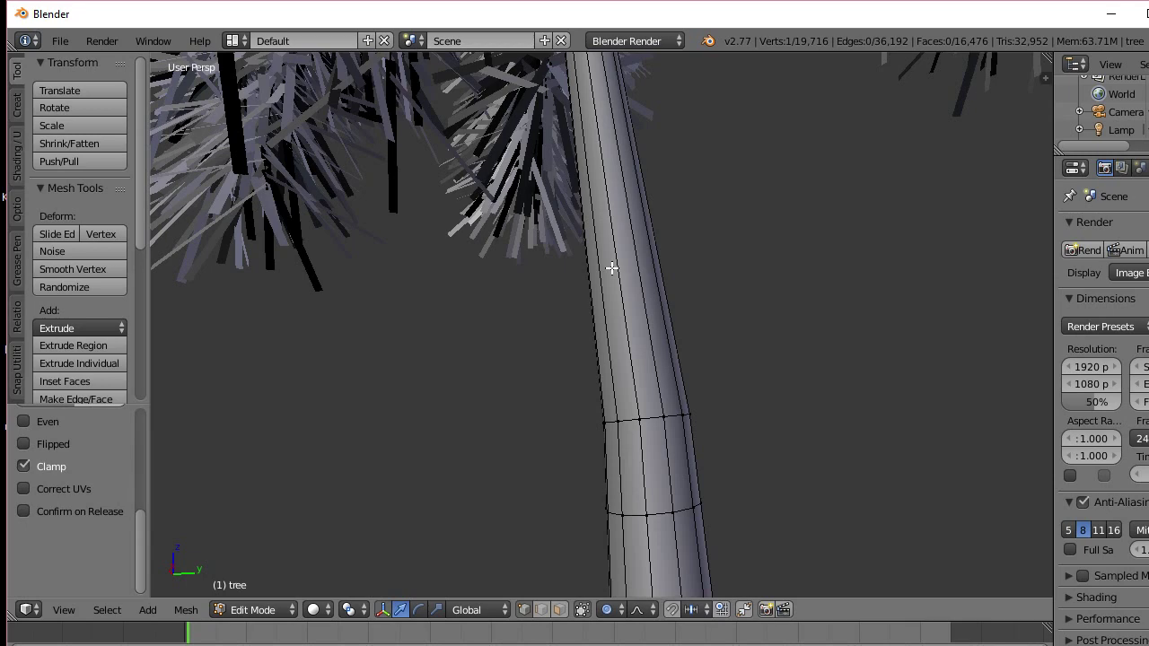
{"action": "middle_click_drag", "start_coordinate": [611, 268], "coordinate": [614, 311]}
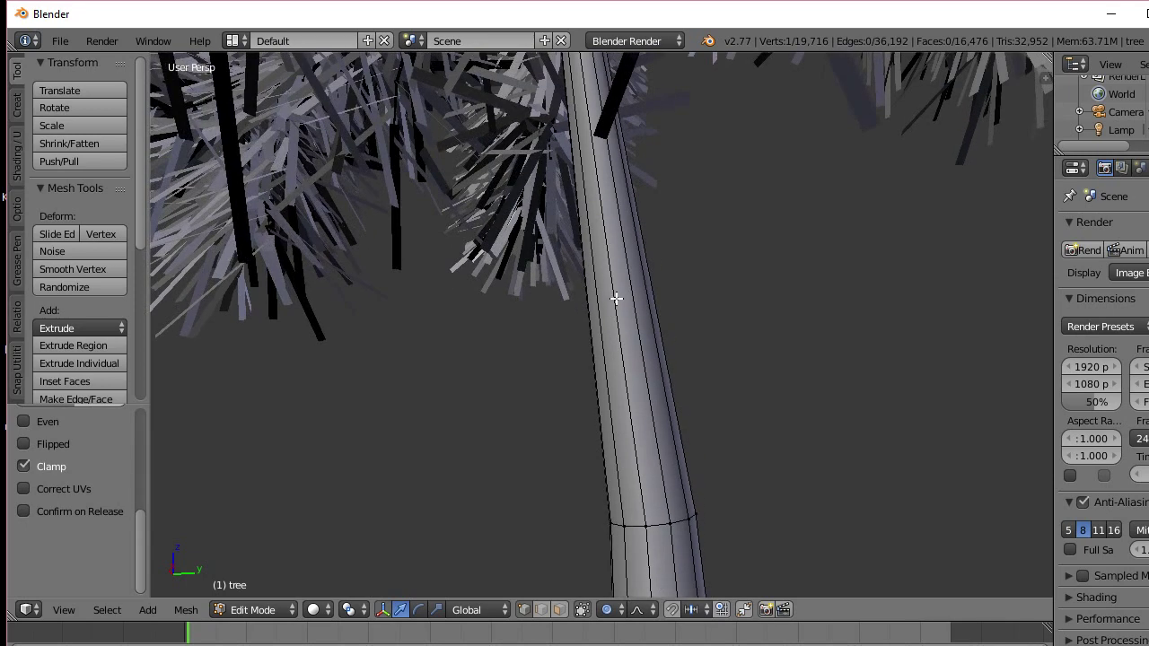
{"action": "key", "text": "ctrl+r"}
{"action": "scroll", "coordinate": [616, 298], "scroll_direction": "up", "scroll_amount": 9}
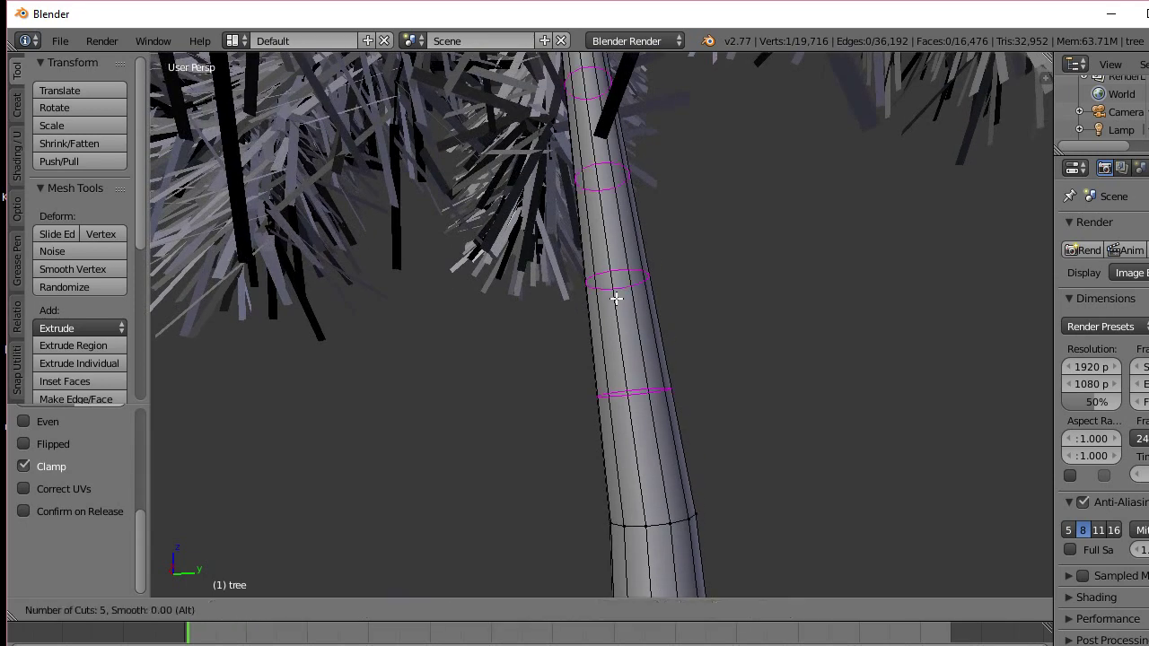
{"action": "left_click", "coordinate": [616, 298]}
{"action": "left_click", "coordinate": [615, 298]}
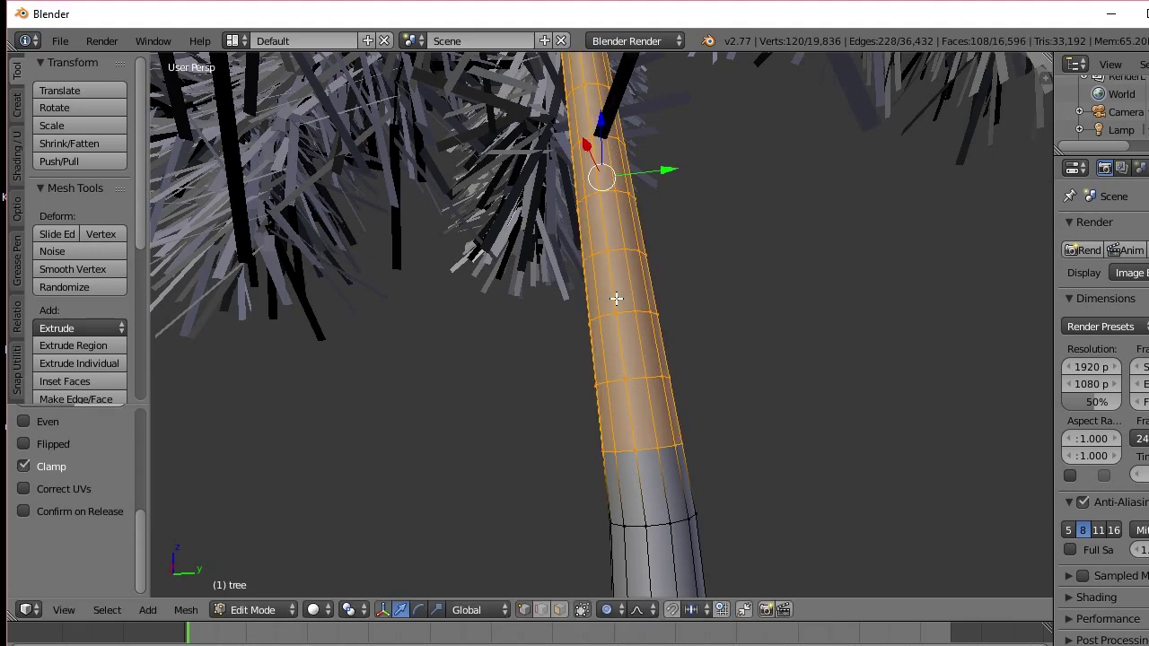
{"action": "right_click", "coordinate": [616, 298]}
{"action": "scroll", "coordinate": [615, 298], "scroll_direction": "down", "scroll_amount": 6}
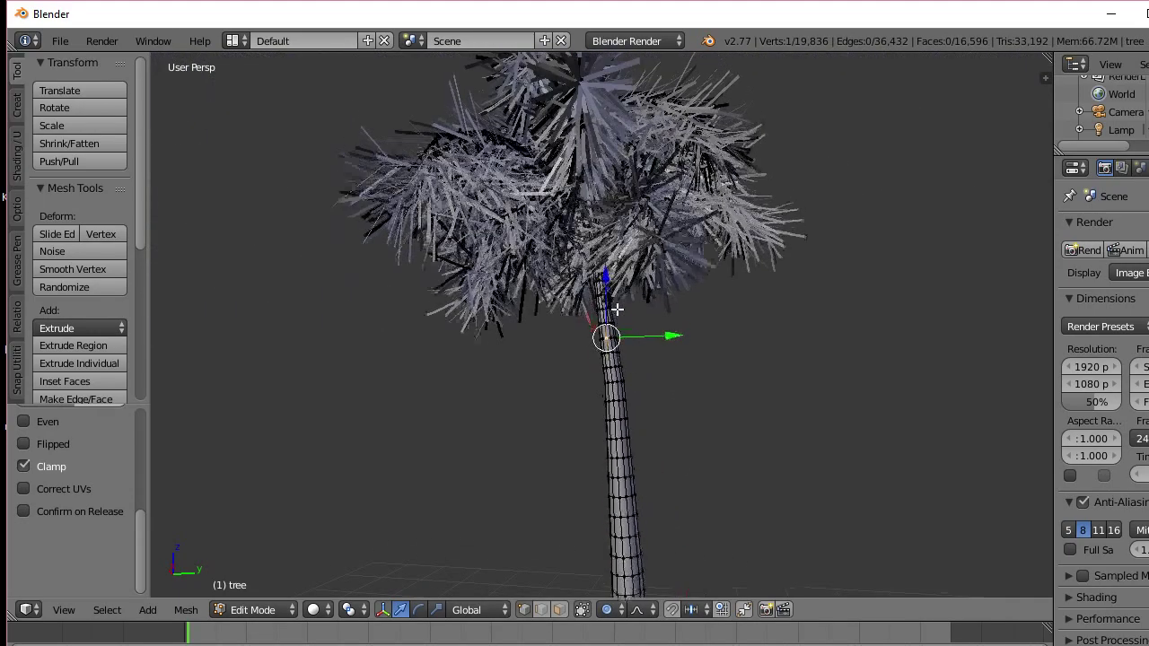
Return the trunk from Edit Mode to Object Mode and select the leaves object
{"action": "scroll", "coordinate": [682, 317], "scroll_direction": "down", "scroll_amount": 4}
{"action": "middle_click_drag", "start_coordinate": [682, 318], "coordinate": [635, 358]}
{"action": "scroll", "coordinate": [606, 327], "scroll_direction": "up", "scroll_amount": 4}
{"action": "scroll", "coordinate": [624, 361], "scroll_direction": "down", "scroll_amount": 3}
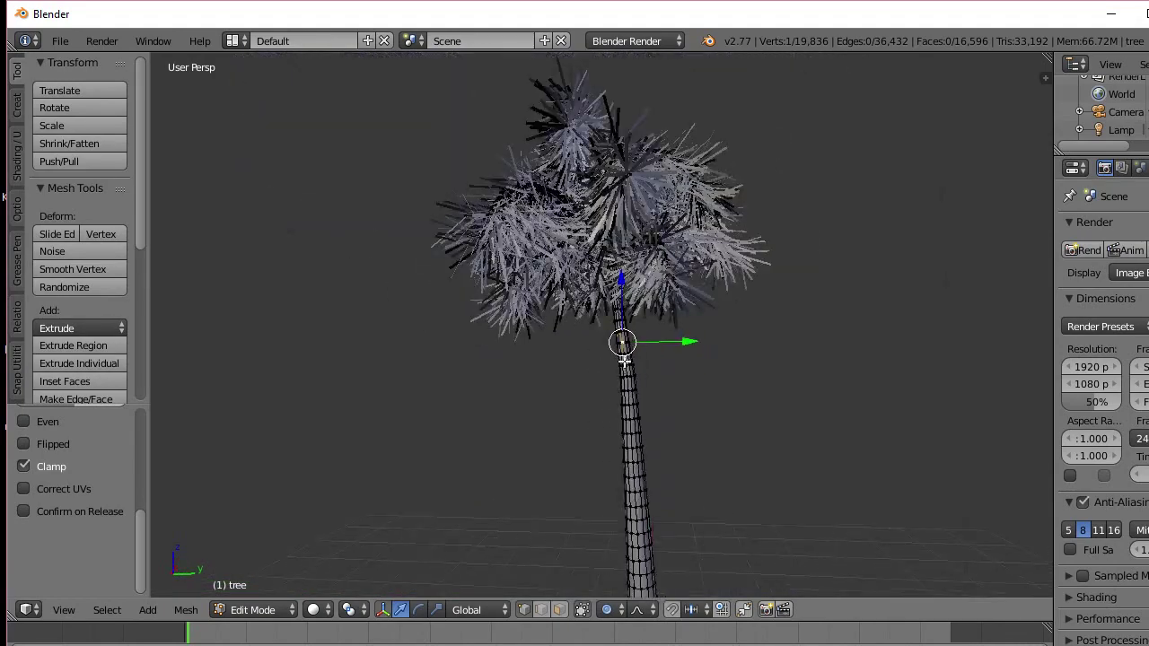
{"action": "middle_click_drag", "start_coordinate": [629, 316], "coordinate": [638, 340]}
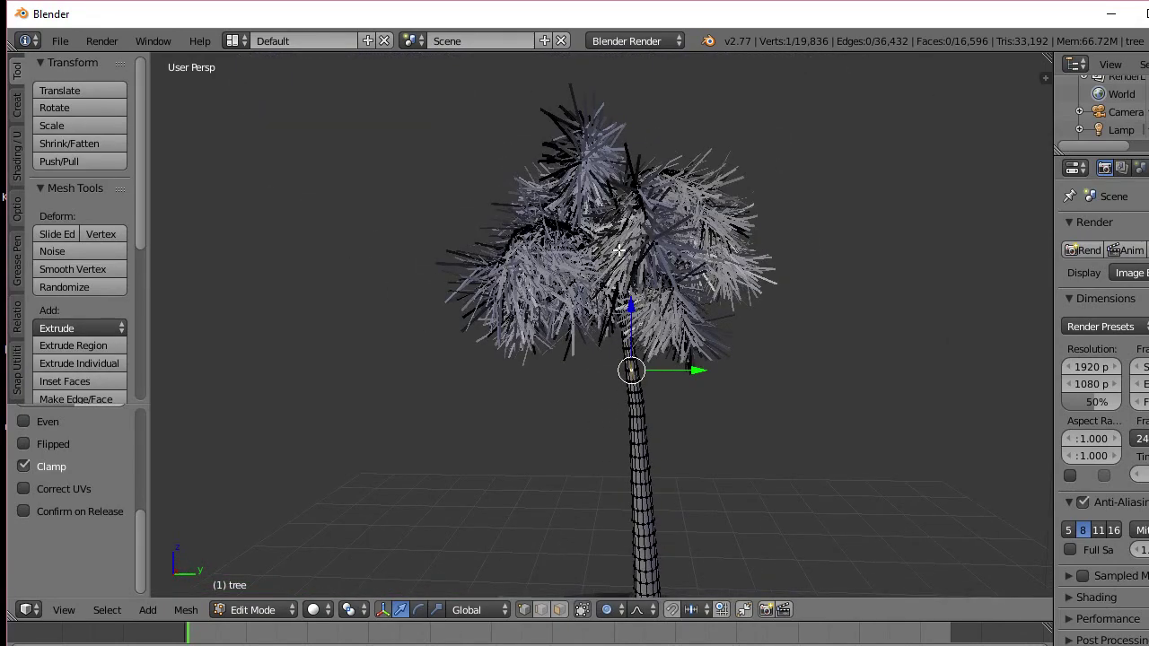
{"action": "key", "text": "Tab"}
{"action": "right_click", "coordinate": [654, 253]}
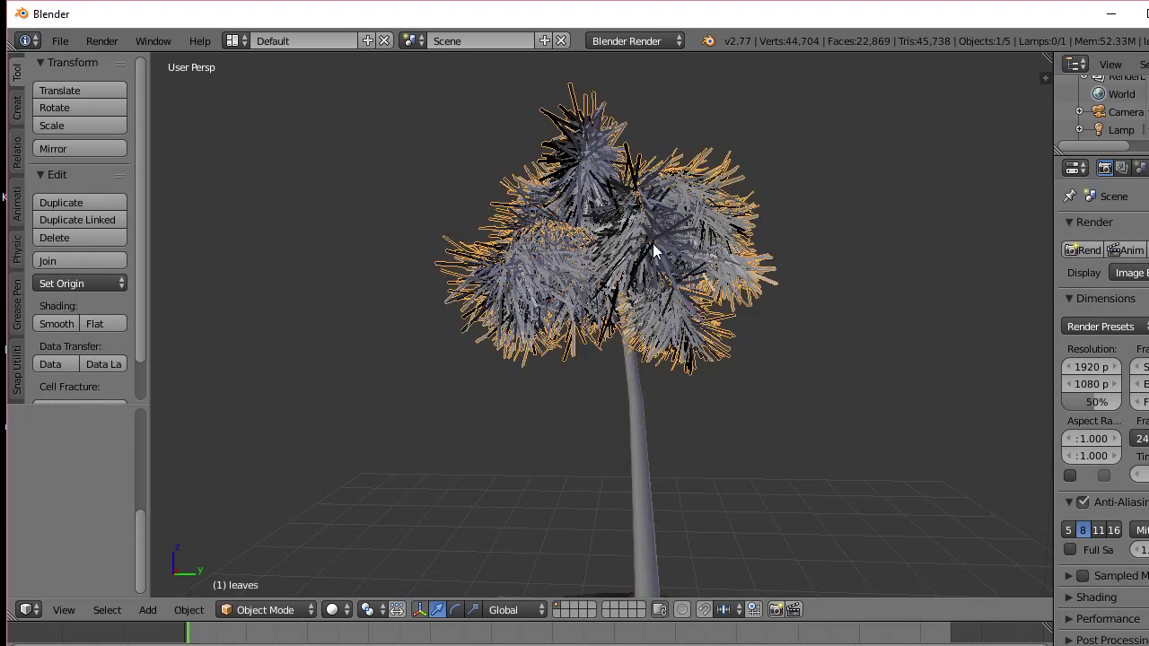
{"action": "mouse_move", "coordinate": [619, 250]}
{"action": "middle_mouse_down"}
{"action": "mouse_move", "coordinate": [662, 224]}
{"action": "mouse_move", "coordinate": [616, 257]}
{"action": "mouse_move", "coordinate": [619, 242]}
{"action": "middle_mouse_up"}
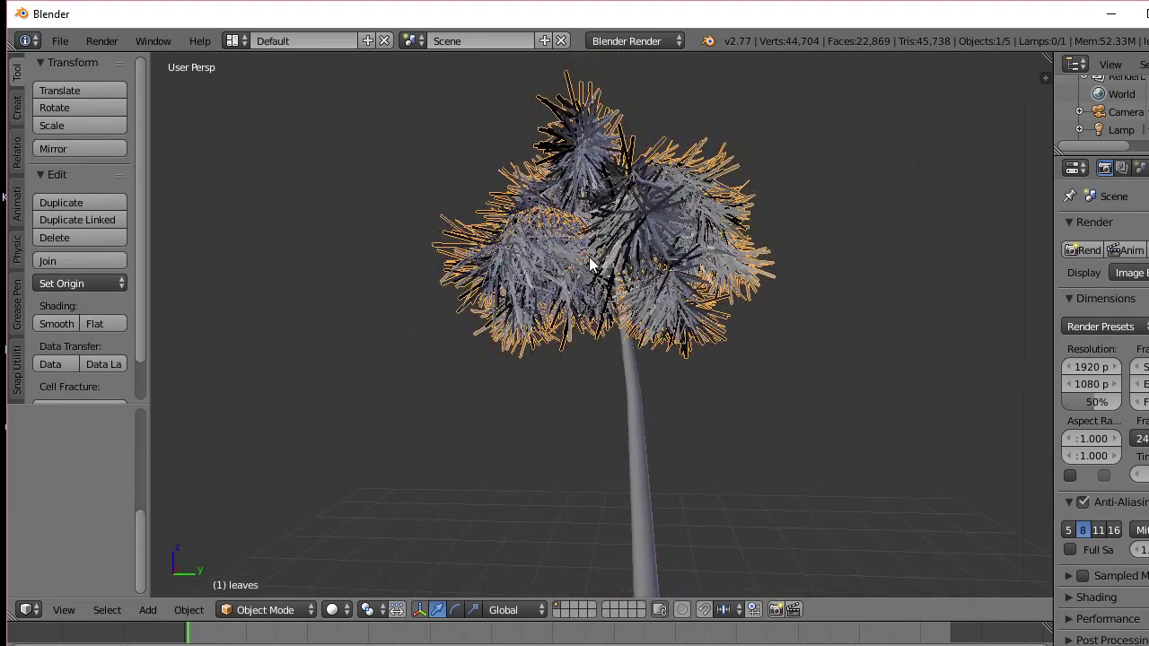
{"action": "key", "text": "g"}
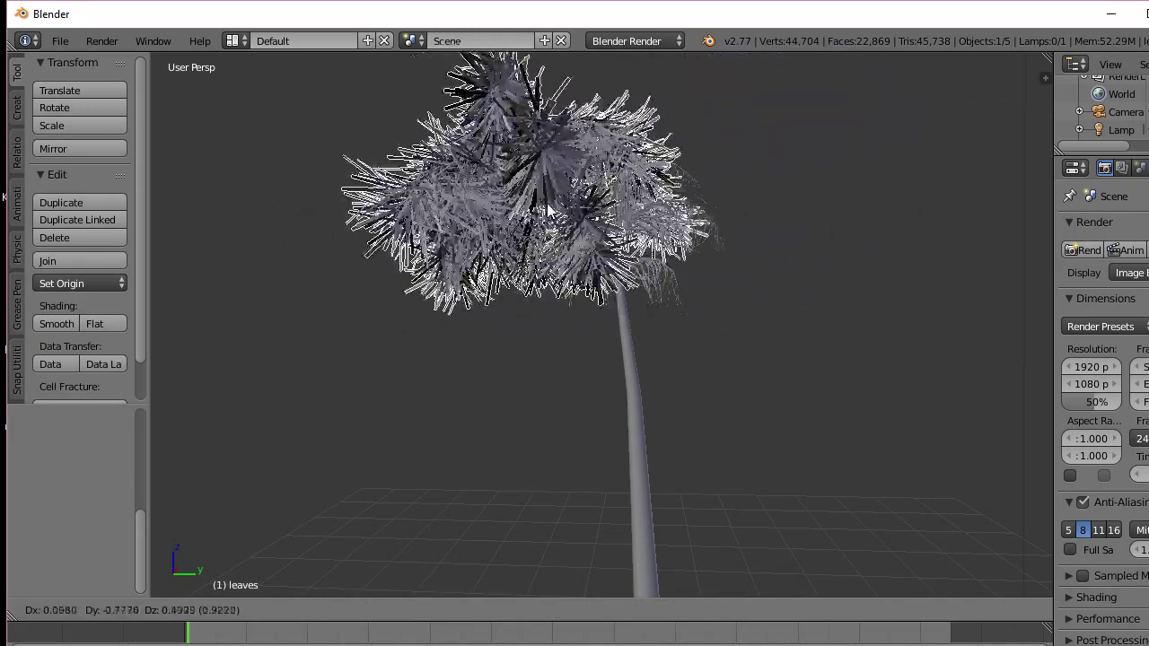
{"action": "right_click", "coordinate": [648, 190]}
{"action": "mouse_move", "coordinate": [628, 225]}
{"action": "middle_mouse_down"}
{"action": "mouse_move", "coordinate": [659, 259]}
{"action": "mouse_move", "coordinate": [620, 210]}
{"action": "mouse_move", "coordinate": [630, 225]}
{"action": "middle_mouse_up"}
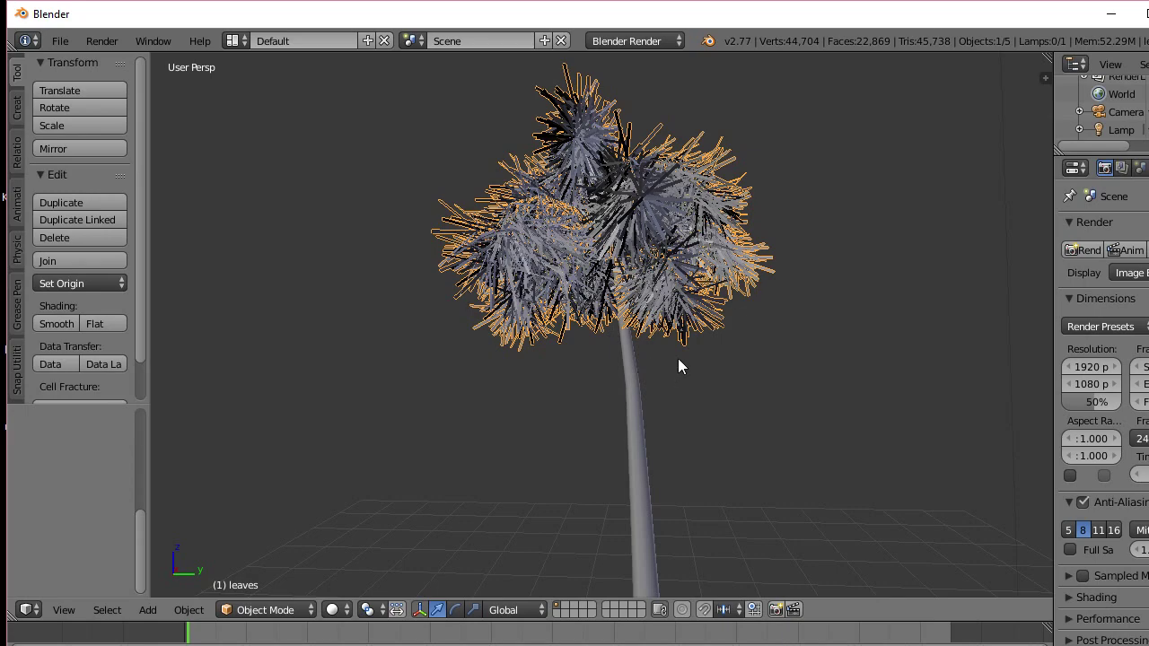
Widen the Properties editor area so its full set of tabs and settings is accessible
{"action": "middle_click_drag", "start_coordinate": [611, 337], "coordinate": [646, 334]}
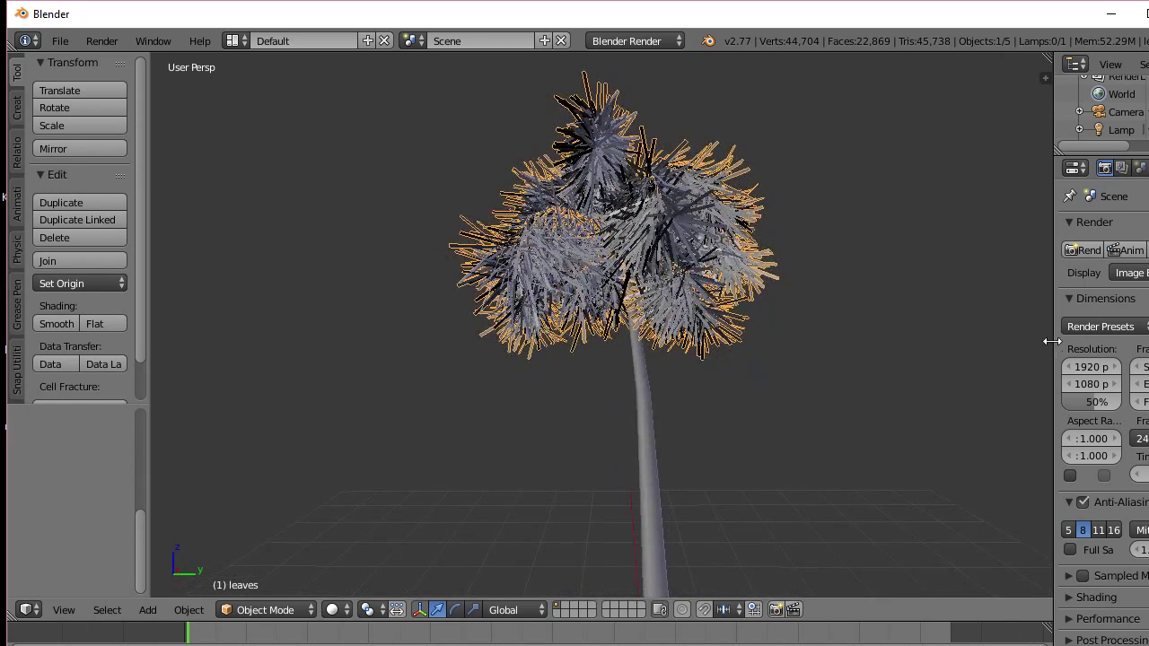
{"action": "left_click_drag", "start_coordinate": [1053, 339], "coordinate": [884, 341]}
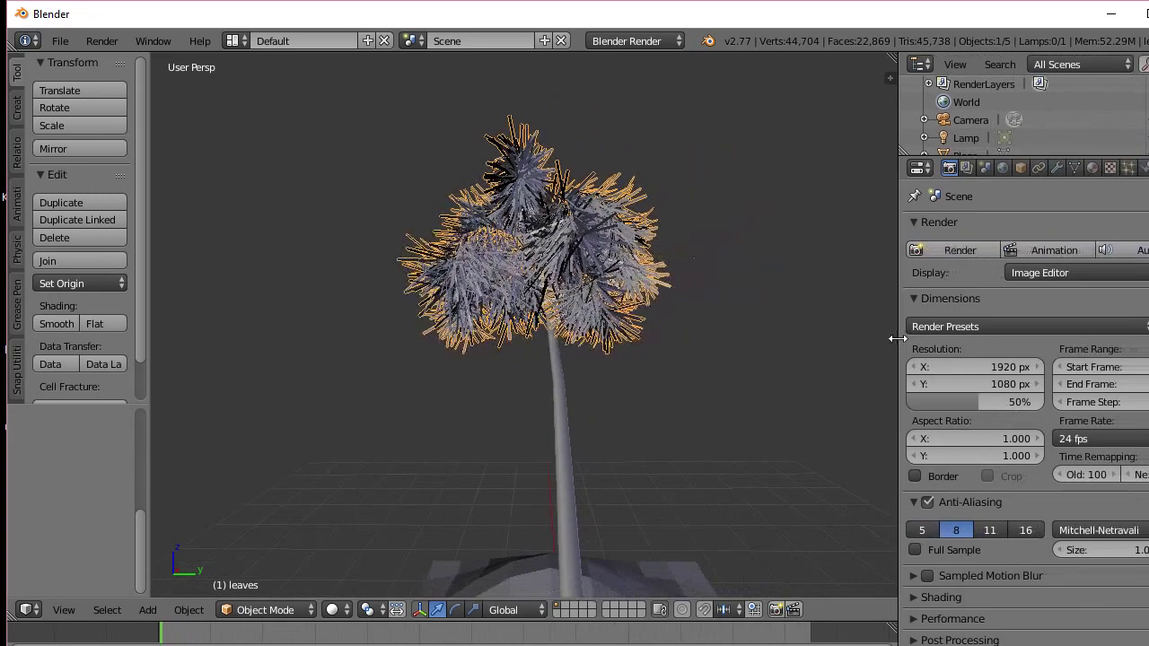
{"action": "mouse_move", "coordinate": [761, 357]}
{"action": "middle_mouse_down"}
{"action": "mouse_move", "coordinate": [754, 318]}
{"action": "mouse_move", "coordinate": [754, 339]}
{"action": "middle_mouse_up"}
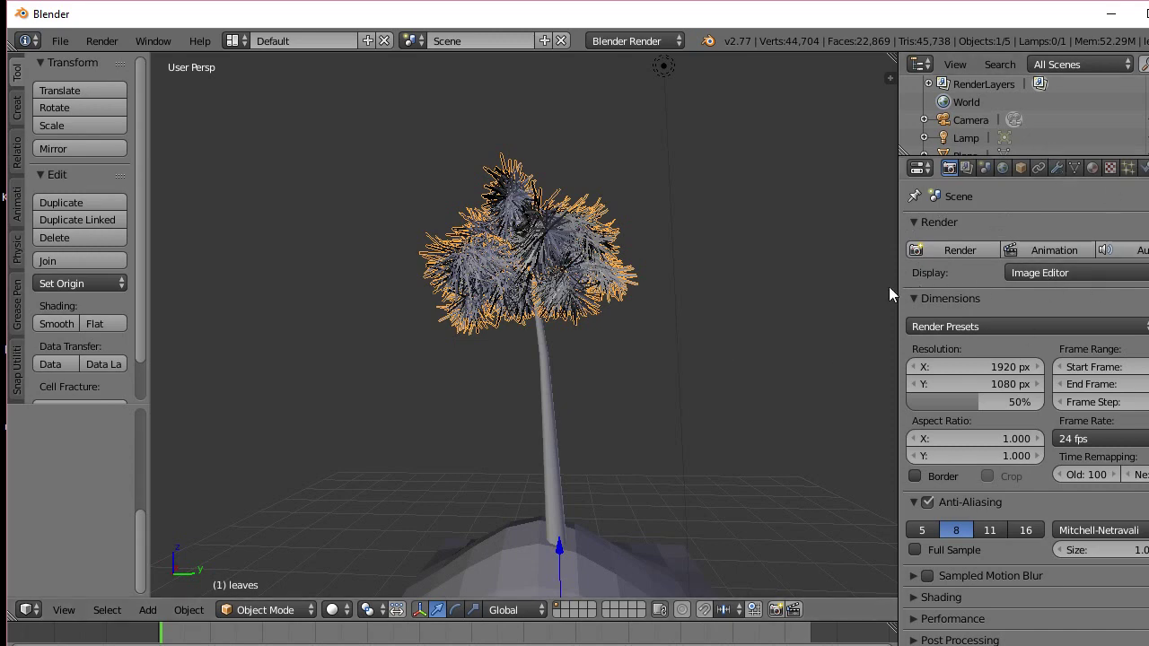
Apply smooth shading to the hill mesh beneath the palm tree
{"action": "right_click", "coordinate": [585, 558]}
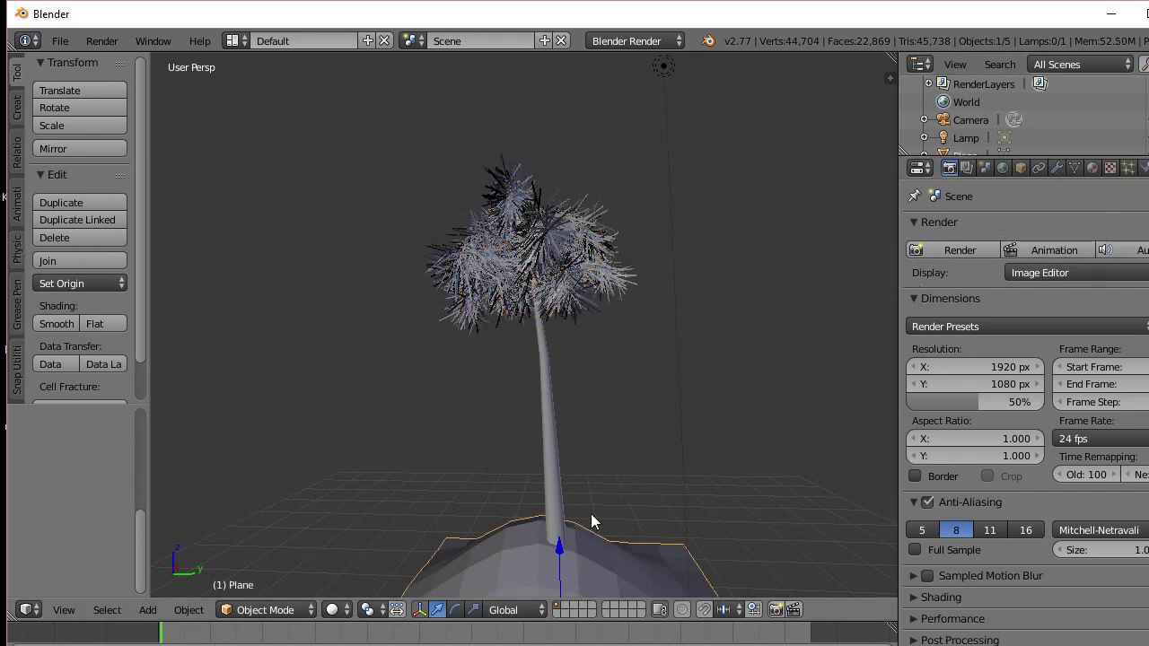
{"action": "middle_click_drag", "start_coordinate": [589, 519], "coordinate": [590, 443], "text": "shift"}
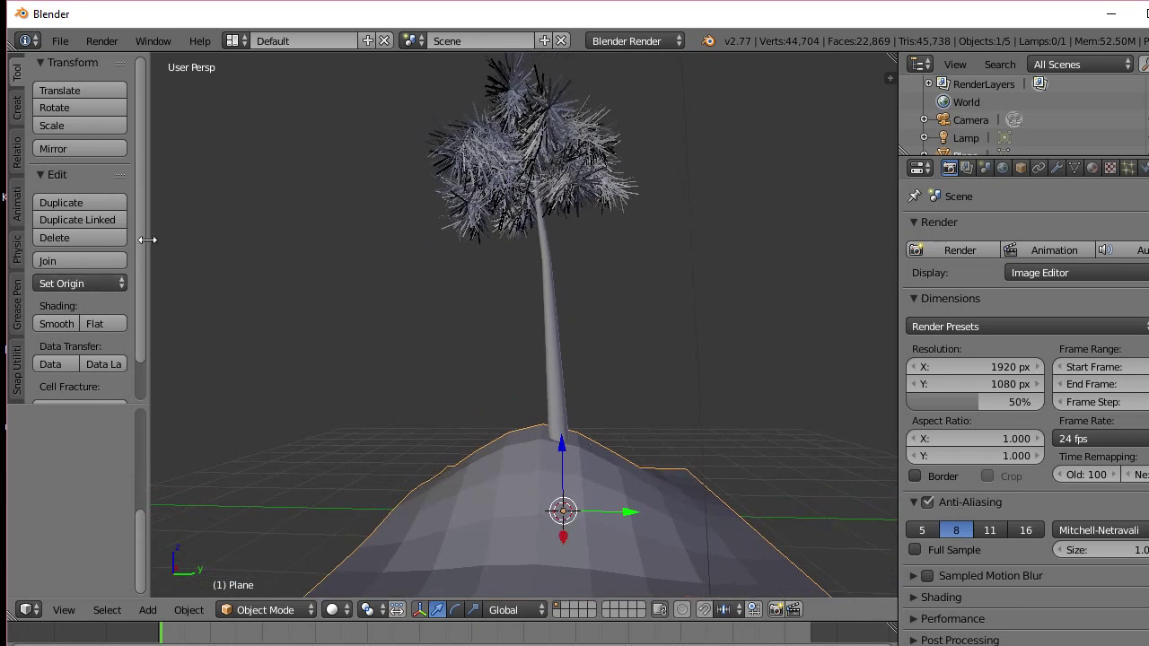
{"action": "scroll", "coordinate": [142, 236], "scroll_direction": "down", "scroll_amount": 3}
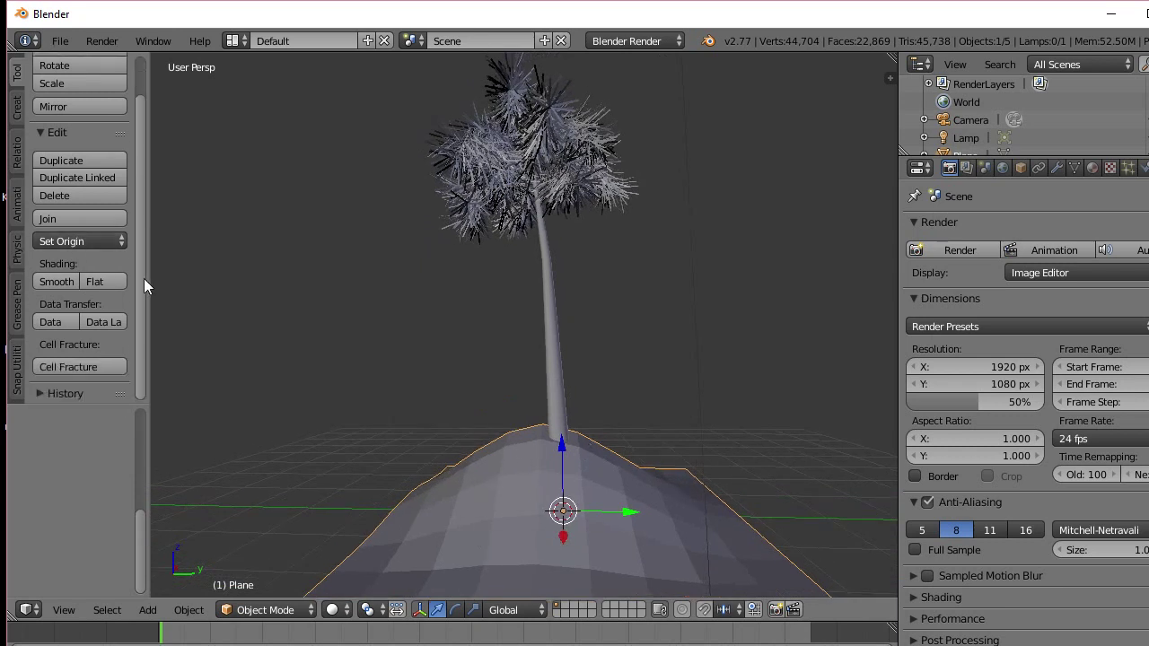
{"action": "left_click", "coordinate": [56, 282]}
{"action": "mouse_move", "coordinate": [717, 312]}
{"action": "middle_mouse_down"}
{"action": "mouse_move", "coordinate": [622, 359]}
{"action": "mouse_move", "coordinate": [722, 307]}
{"action": "mouse_move", "coordinate": [717, 337]}
{"action": "mouse_move", "coordinate": [608, 339]}
{"action": "middle_mouse_up"}
Apply smooth shading to the palm's trunk object
{"action": "right_click", "coordinate": [549, 359]}
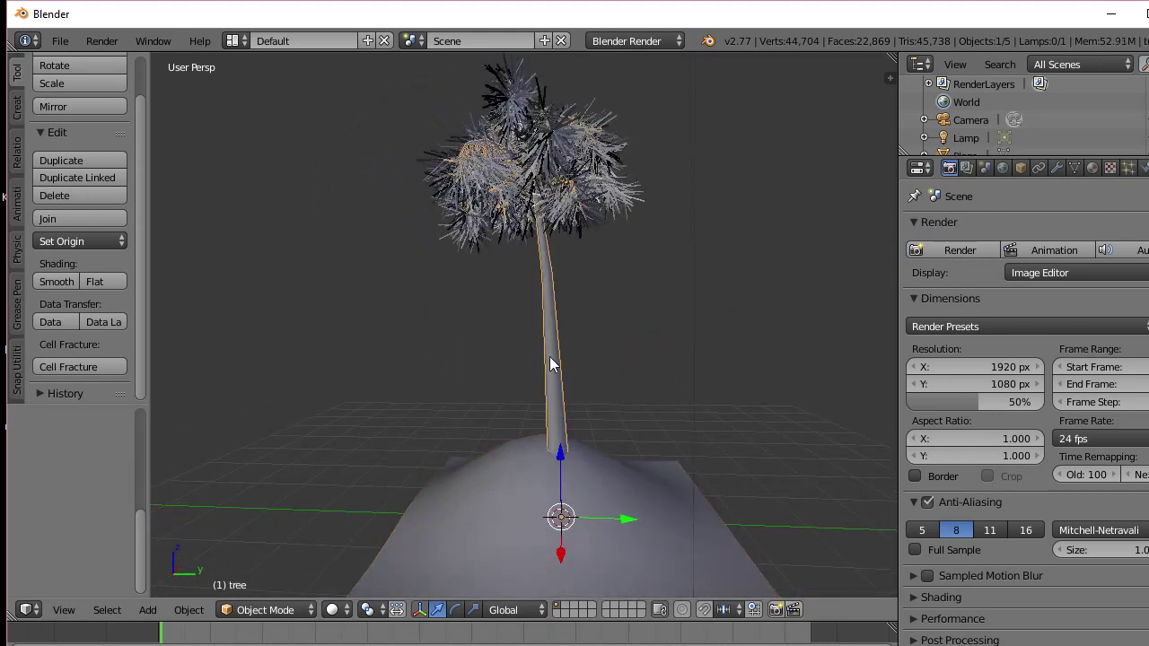
{"action": "left_click", "coordinate": [60, 282]}
{"action": "middle_click_drag", "start_coordinate": [661, 404], "coordinate": [588, 467]}
{"action": "scroll", "coordinate": [587, 465], "scroll_direction": "up", "scroll_amount": 2}
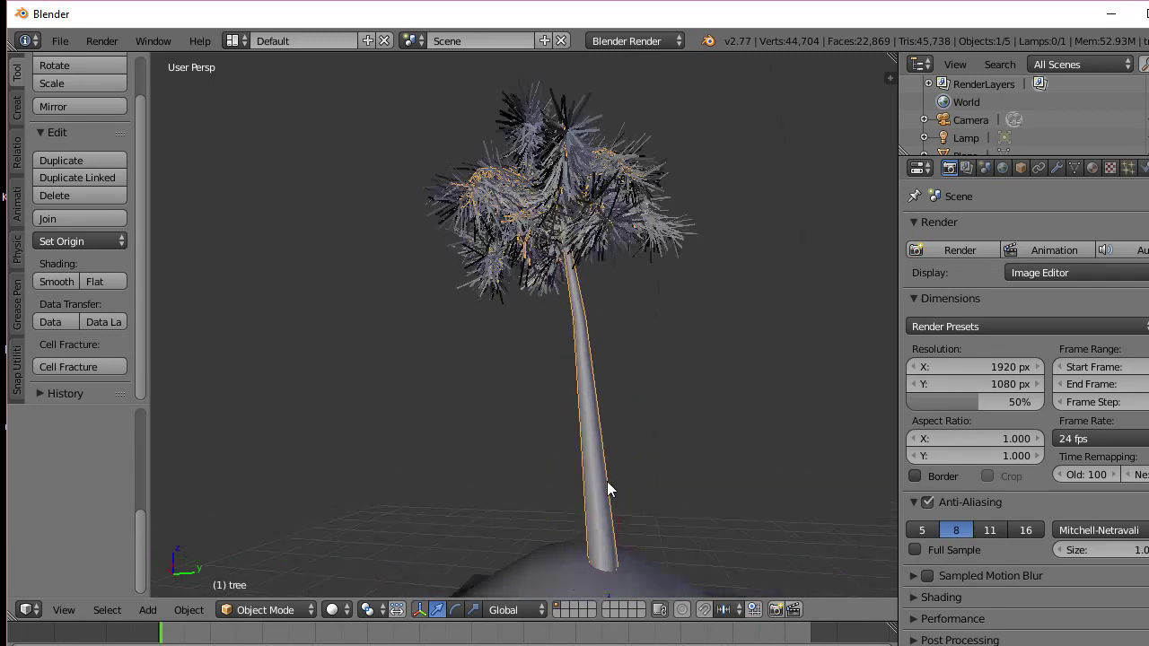
Switch the render engine to Cycles Render and add a new material to the hill
{"action": "middle_click_drag", "start_coordinate": [605, 510], "coordinate": [621, 450], "text": "shift"}
{"action": "right_click", "coordinate": [635, 519]}
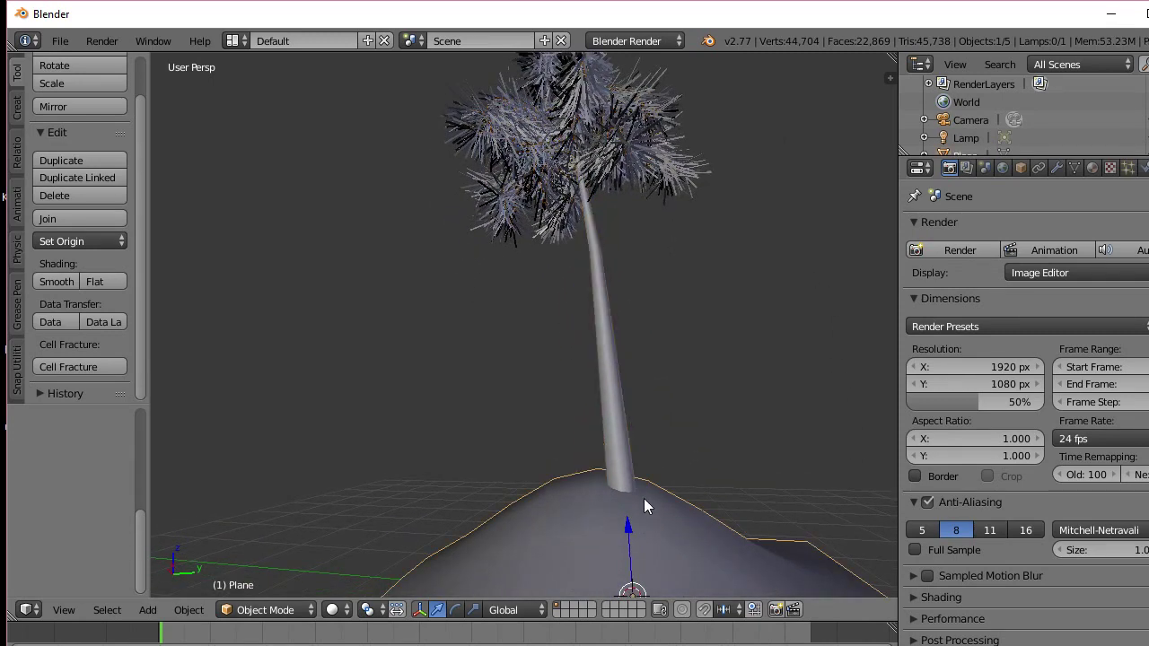
{"action": "left_click", "coordinate": [1092, 169]}
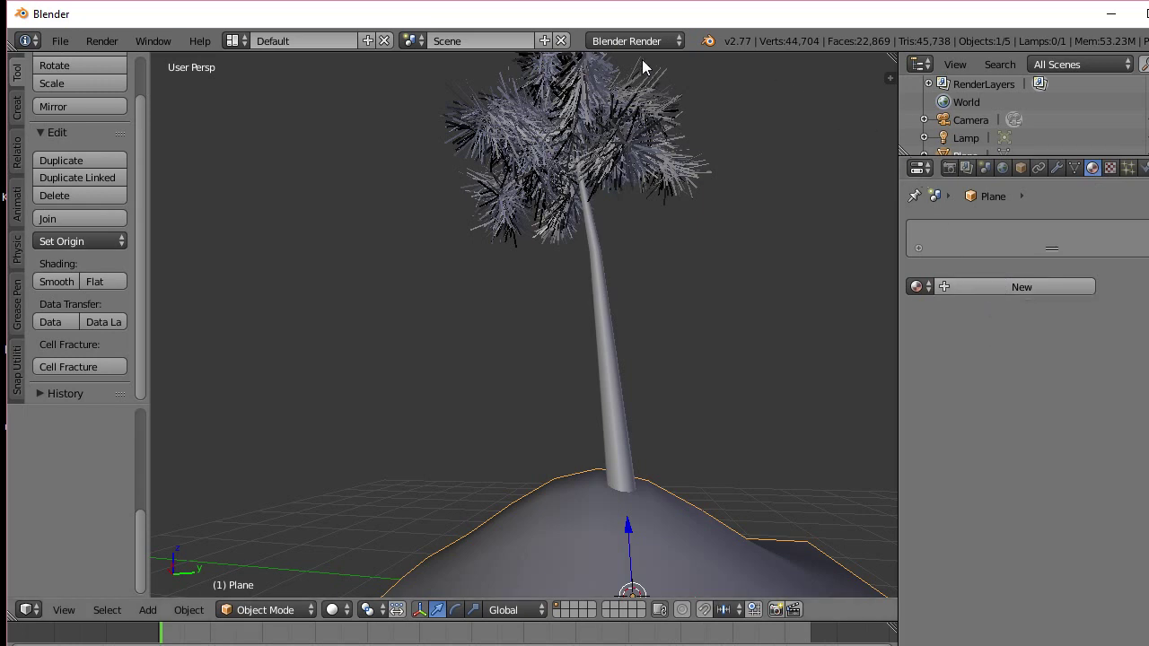
{"action": "left_click", "coordinate": [663, 42]}
{"action": "left_click", "coordinate": [660, 102]}
{"action": "left_click", "coordinate": [994, 285]}
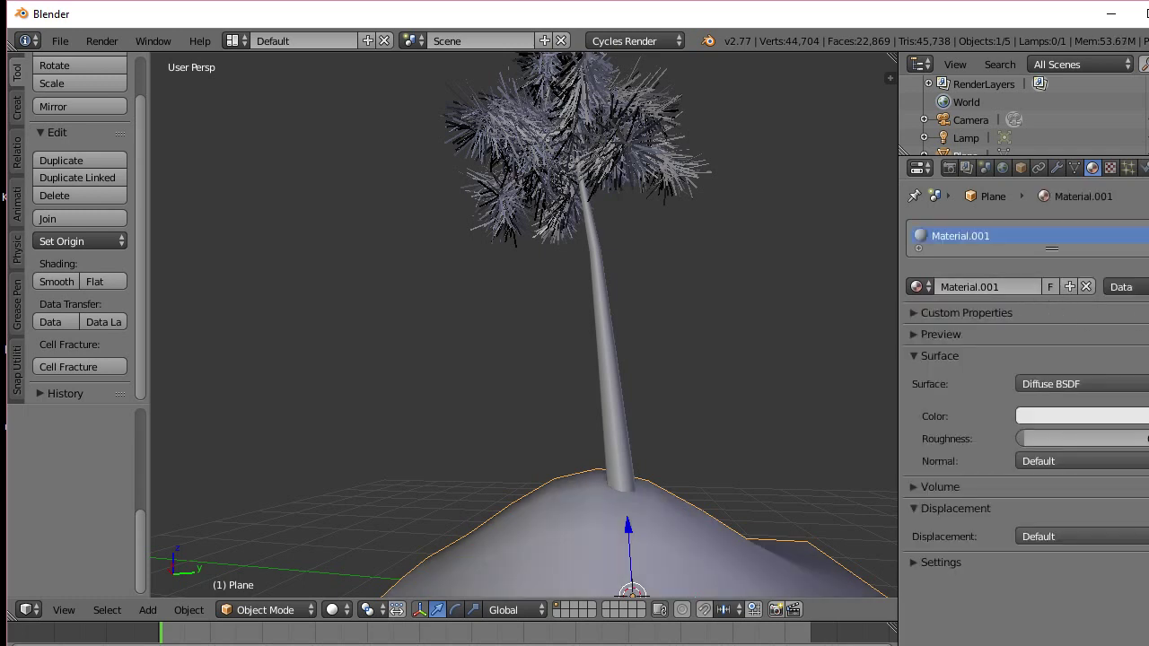
Use an Image Texture as the colour input of the hill material's Diffuse BSDF
{"action": "left_click", "coordinate": [1148, 417]}
{"action": "left_click", "coordinate": [1148, 416]}
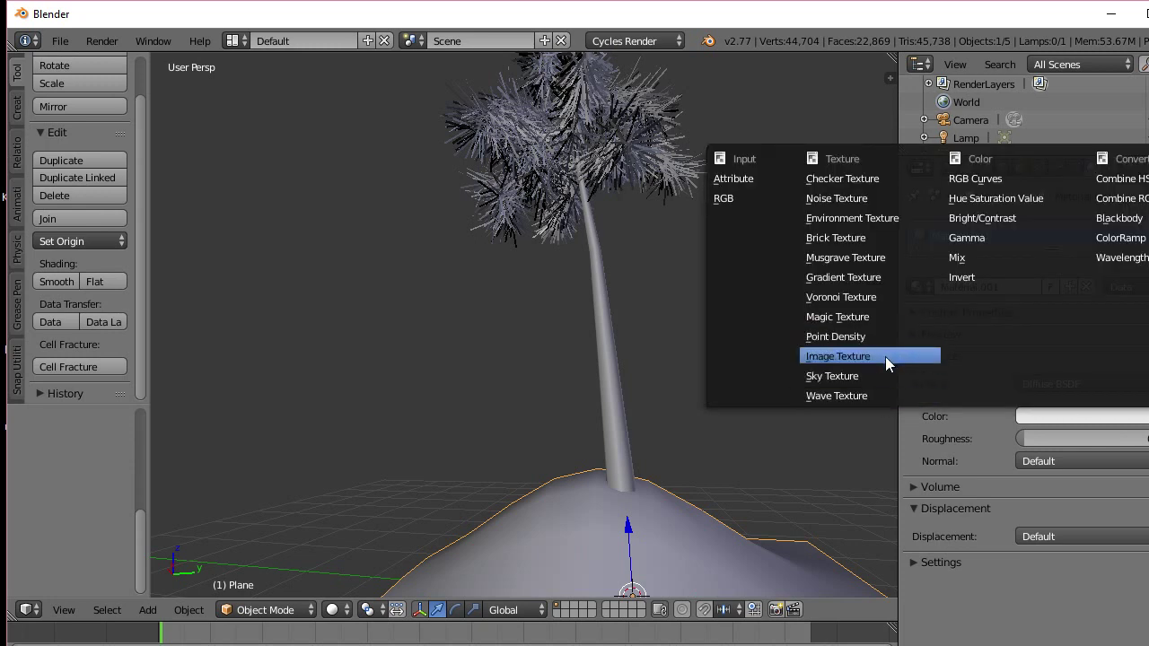
{"action": "left_click", "coordinate": [886, 356]}
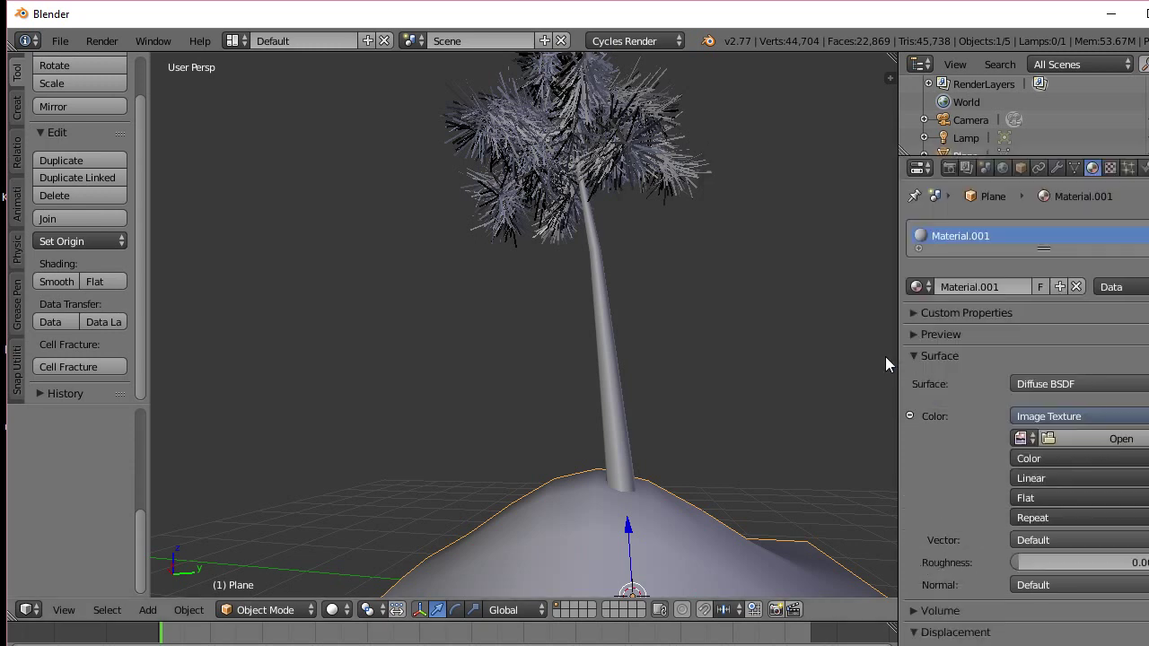
Load SoilBeach0045_6_L.jpg from the Desktop's Textures folder as the hill's image texture, browsing the files as thumbnails
{"action": "left_click", "coordinate": [1057, 438]}
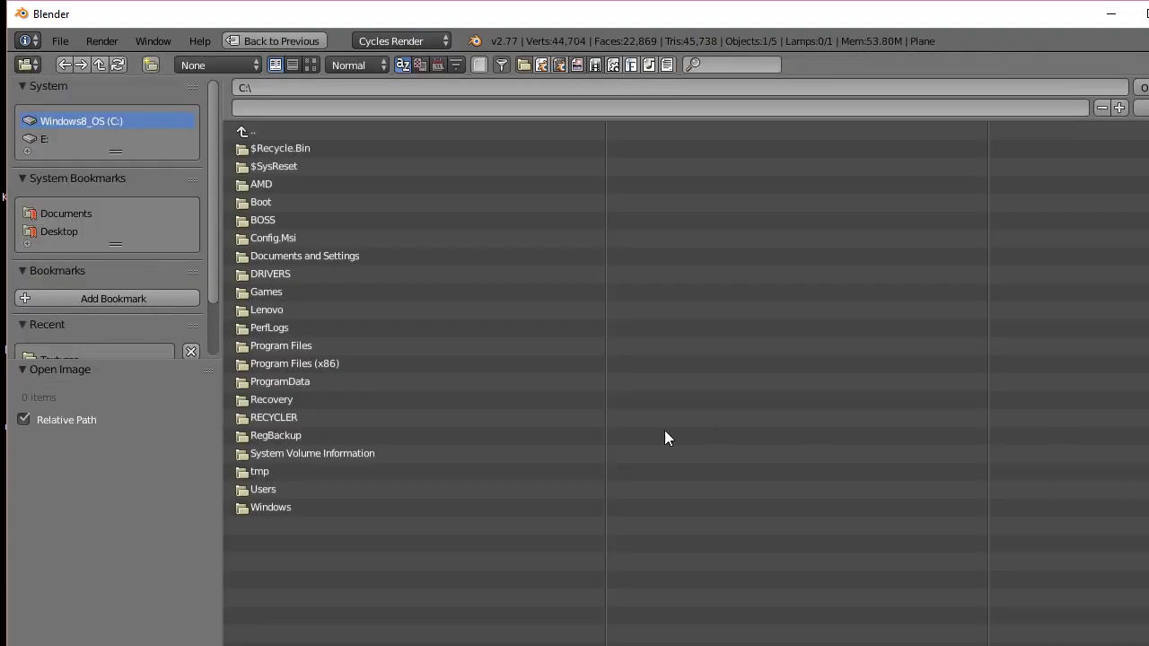
{"action": "left_click", "coordinate": [312, 65]}
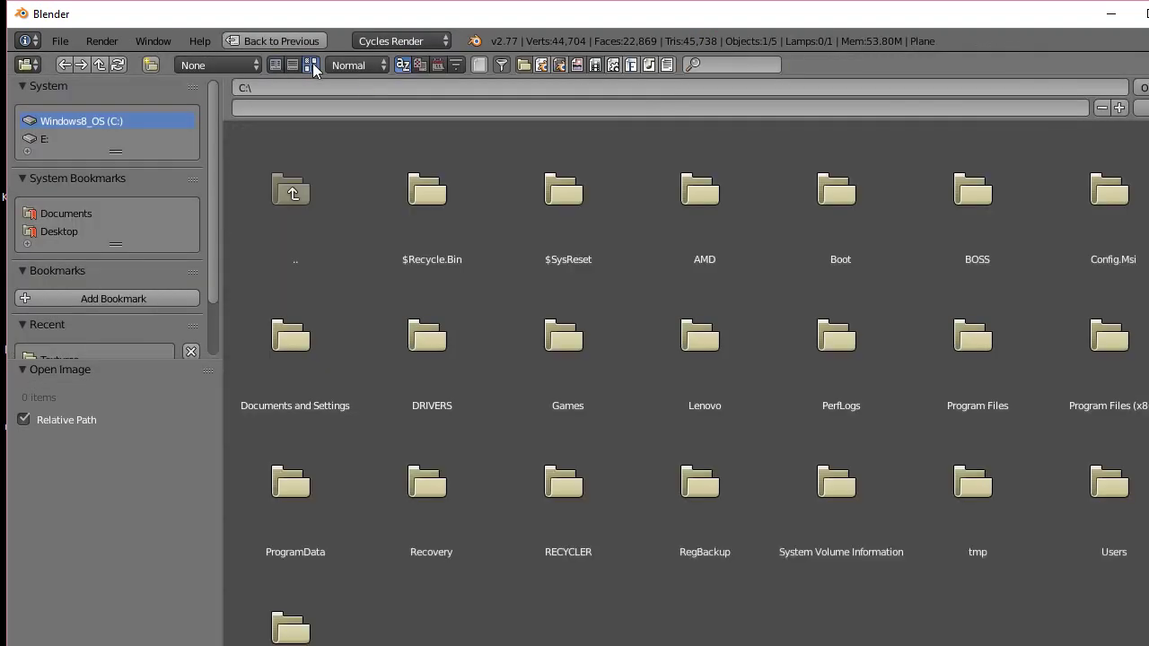
{"action": "left_click", "coordinate": [59, 231]}
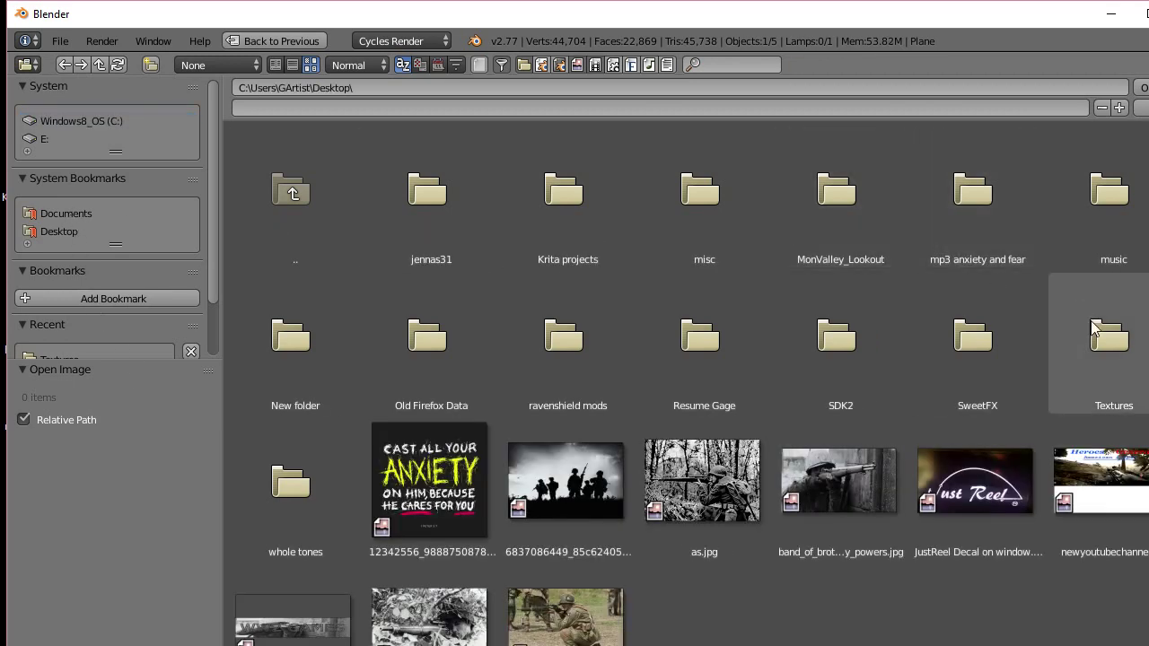
{"action": "double_click", "coordinate": [1116, 371]}
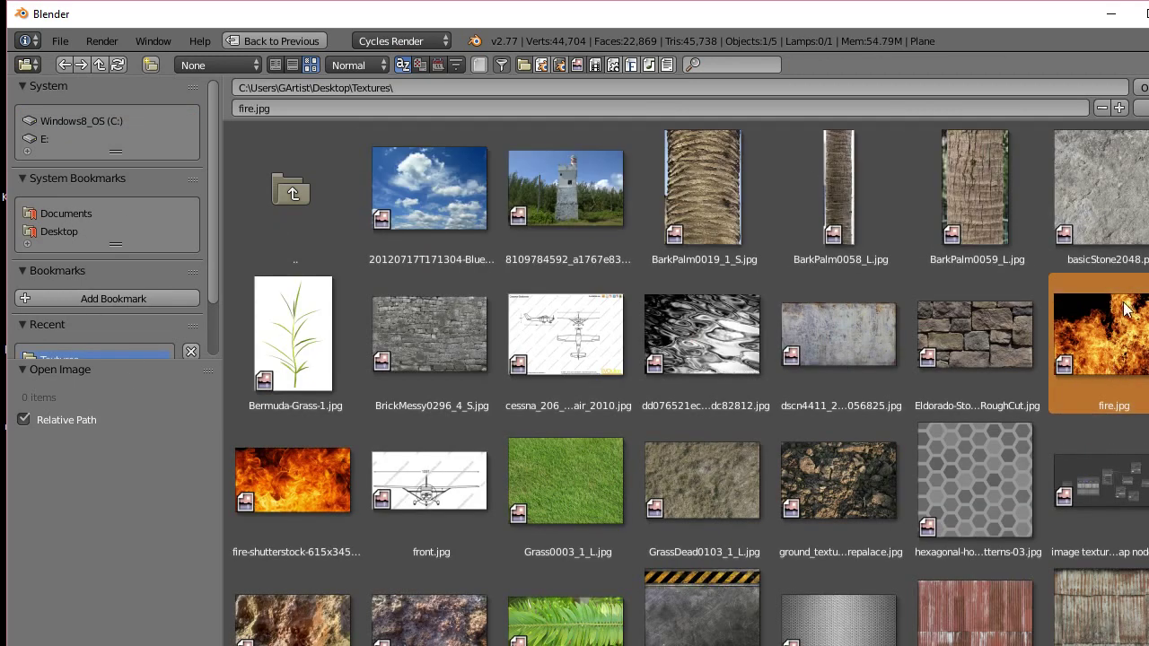
{"action": "scroll", "coordinate": [566, 463], "scroll_direction": "down", "scroll_amount": 3}
{"action": "scroll", "coordinate": [559, 462], "scroll_direction": "down", "scroll_amount": 15}
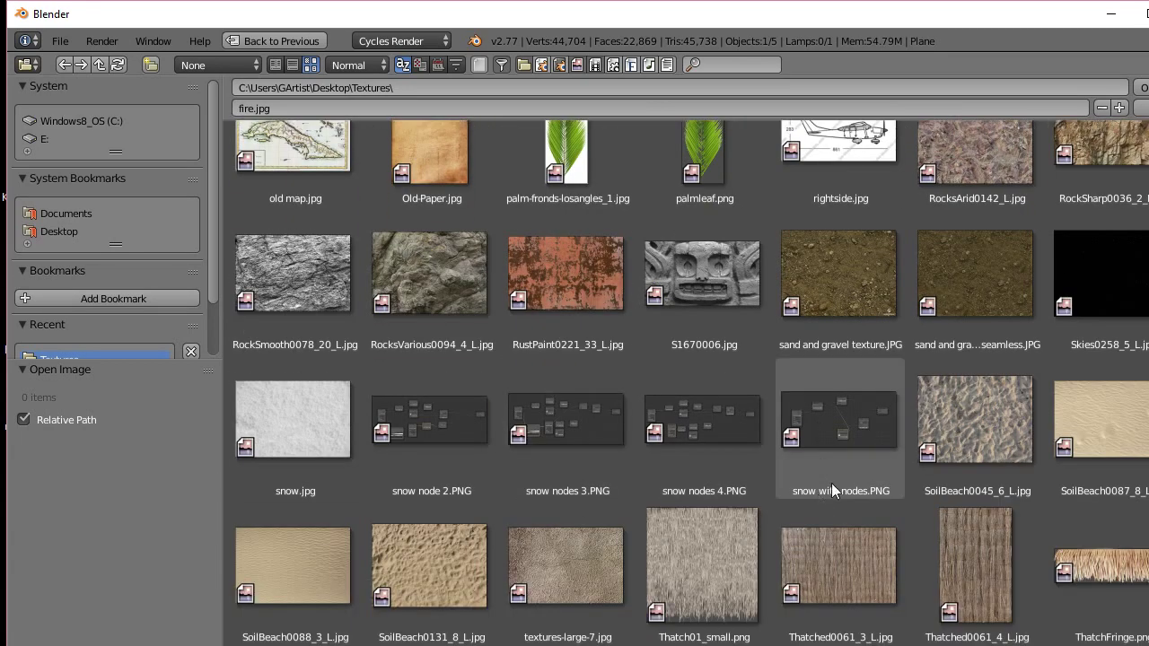
{"action": "left_click", "coordinate": [963, 409]}
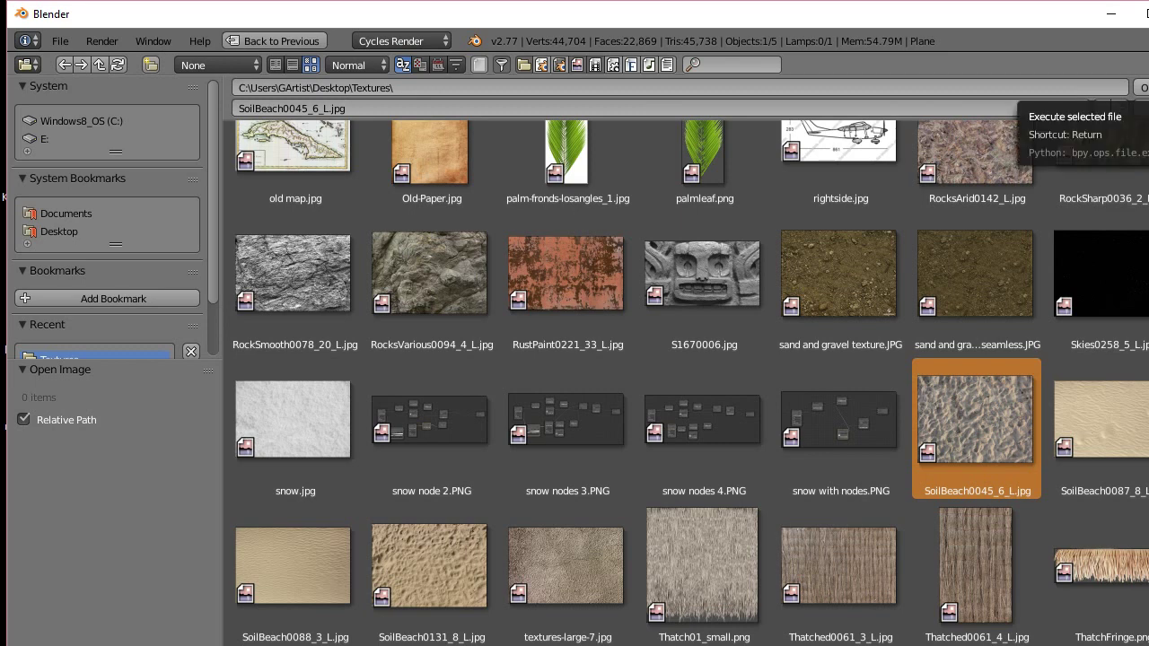
{"action": "left_click", "coordinate": [1140, 88]}
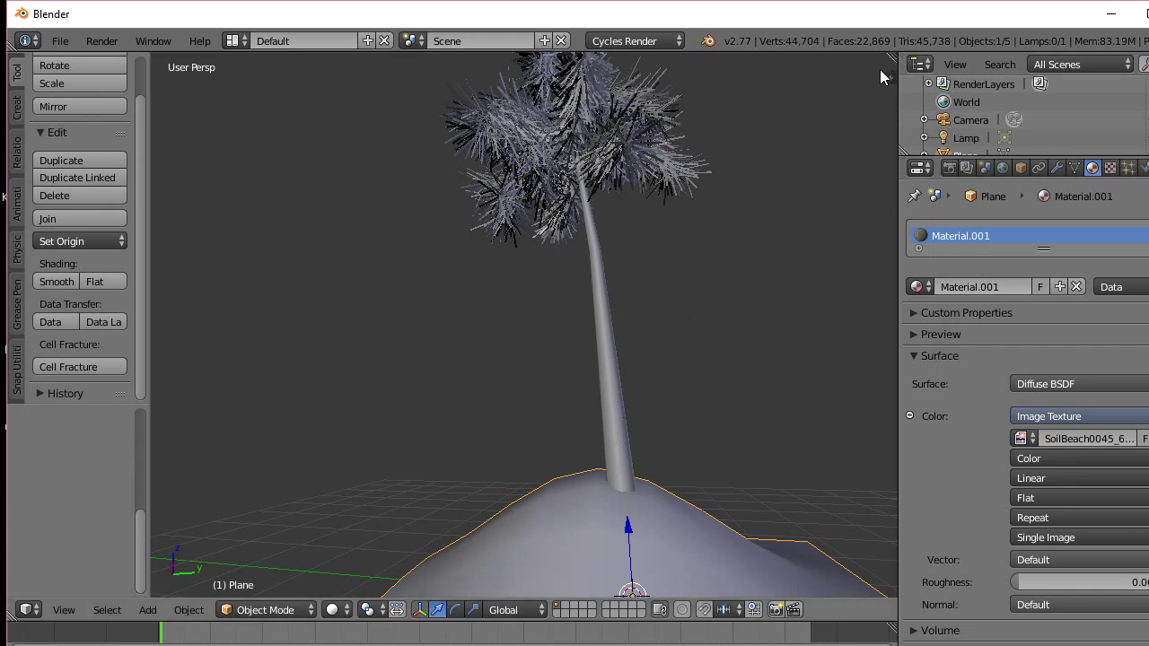
Split the 3D viewport into two side-by-side areas and narrow the tool shelf of the wider one
{"action": "left_click_drag", "start_coordinate": [895, 57], "coordinate": [705, 56]}
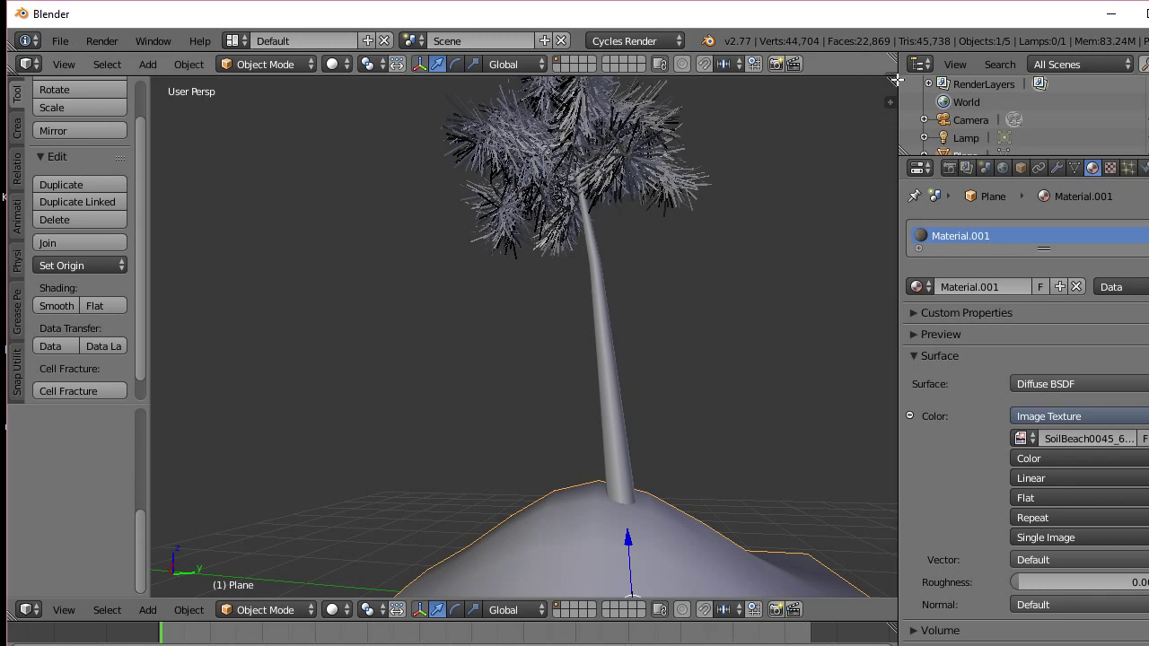
{"action": "left_click_drag", "start_coordinate": [894, 80], "coordinate": [508, 135]}
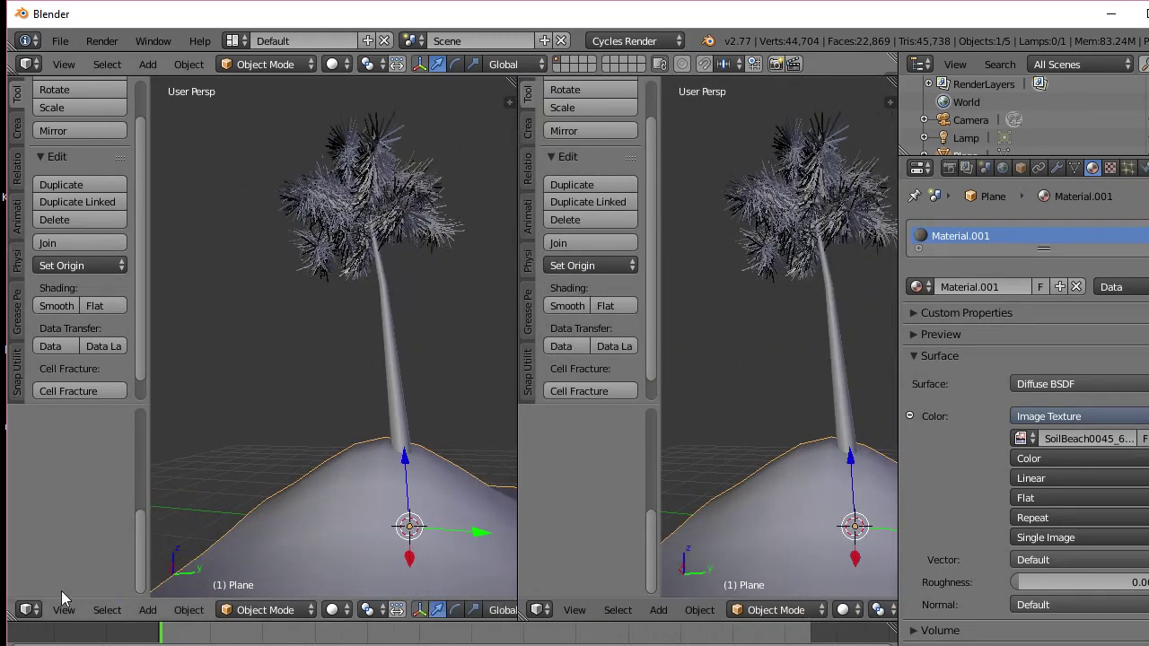
{"action": "left_click_drag", "start_coordinate": [146, 588], "coordinate": [90, 586]}
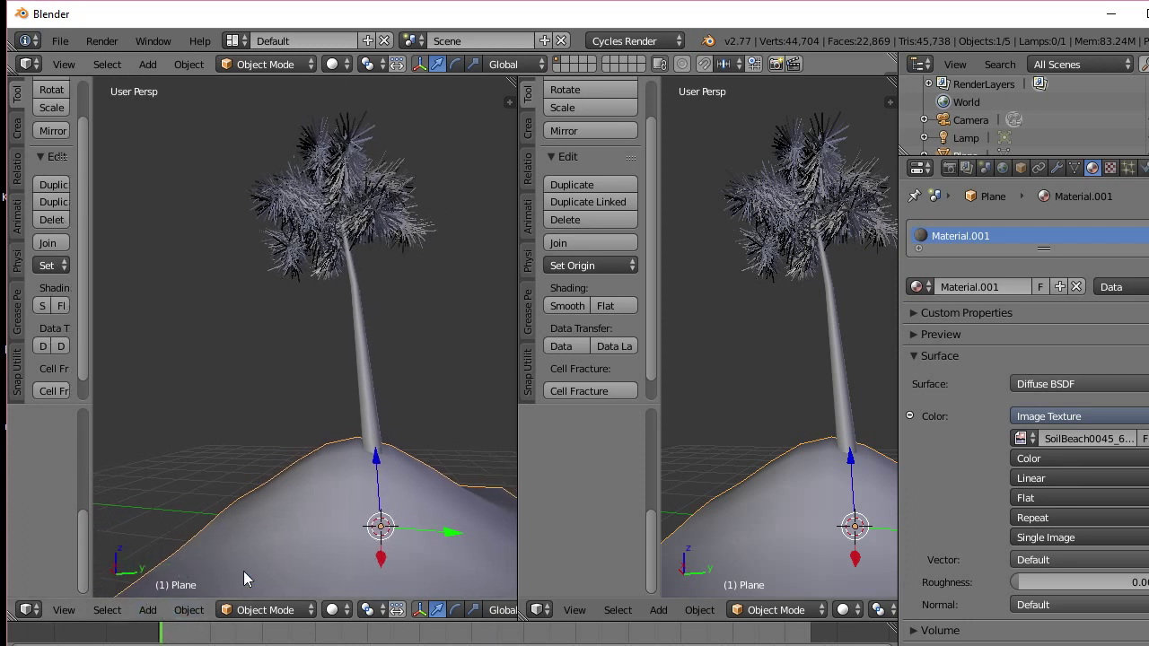
Change the wider of the two 3D views into a UV/Image Editor
{"action": "left_click", "coordinate": [31, 610]}
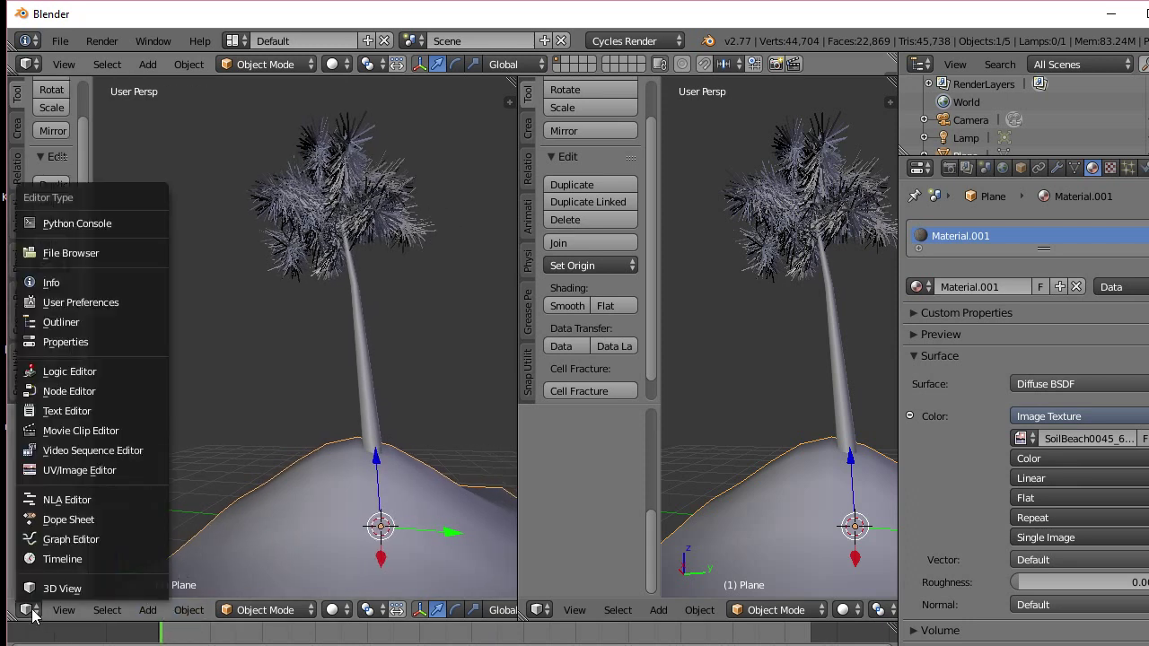
{"action": "left_click", "coordinate": [61, 470]}
{"action": "scroll", "coordinate": [178, 386], "scroll_direction": "up", "scroll_amount": 3}
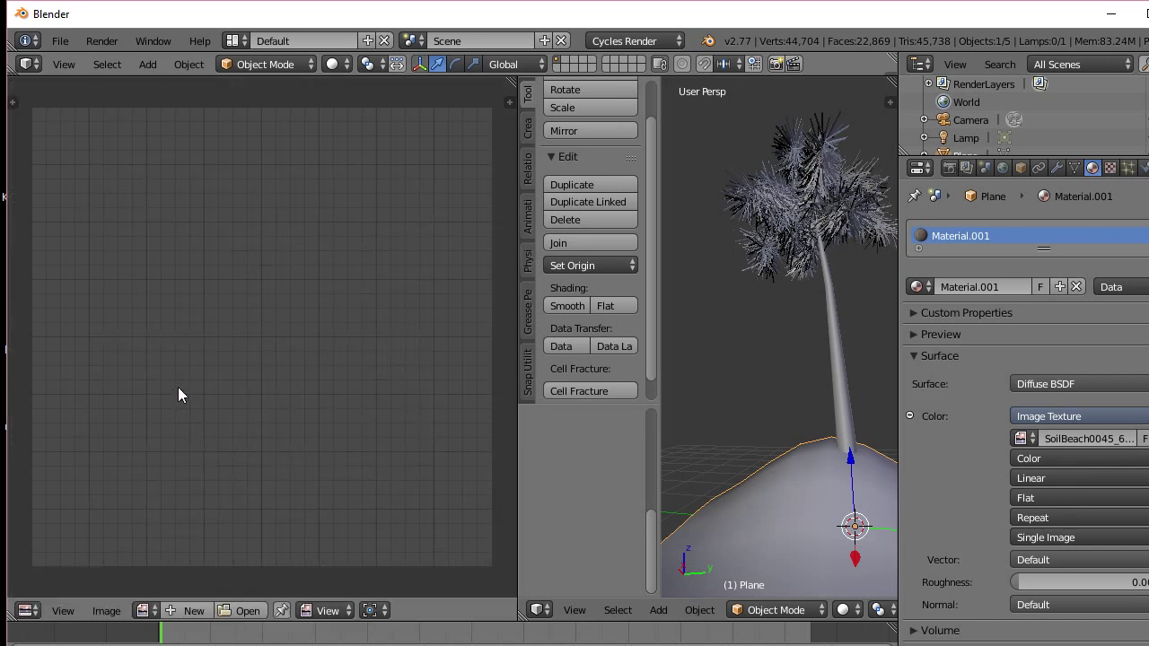
{"action": "scroll", "coordinate": [178, 387], "scroll_direction": "down", "scroll_amount": 2}
Keep the hill selected and display SoilBeach0045_6_L.jpg in the UV/Image Editor
{"action": "right_click", "coordinate": [842, 369]}
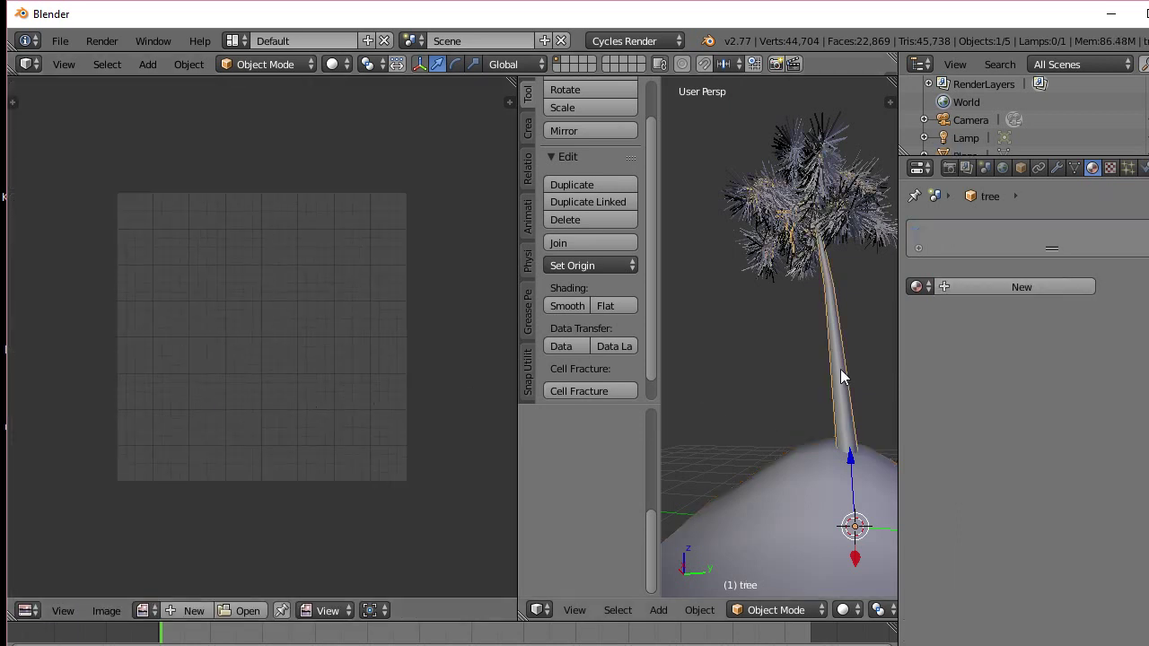
{"action": "right_click", "coordinate": [855, 529]}
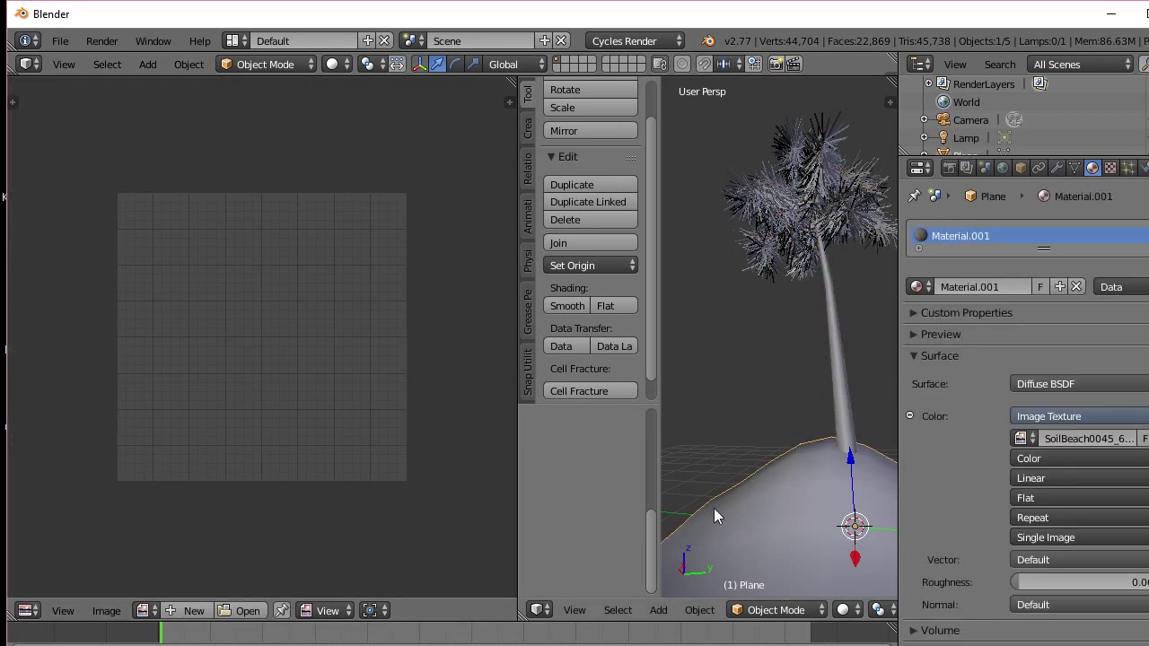
{"action": "left_click", "coordinate": [145, 610]}
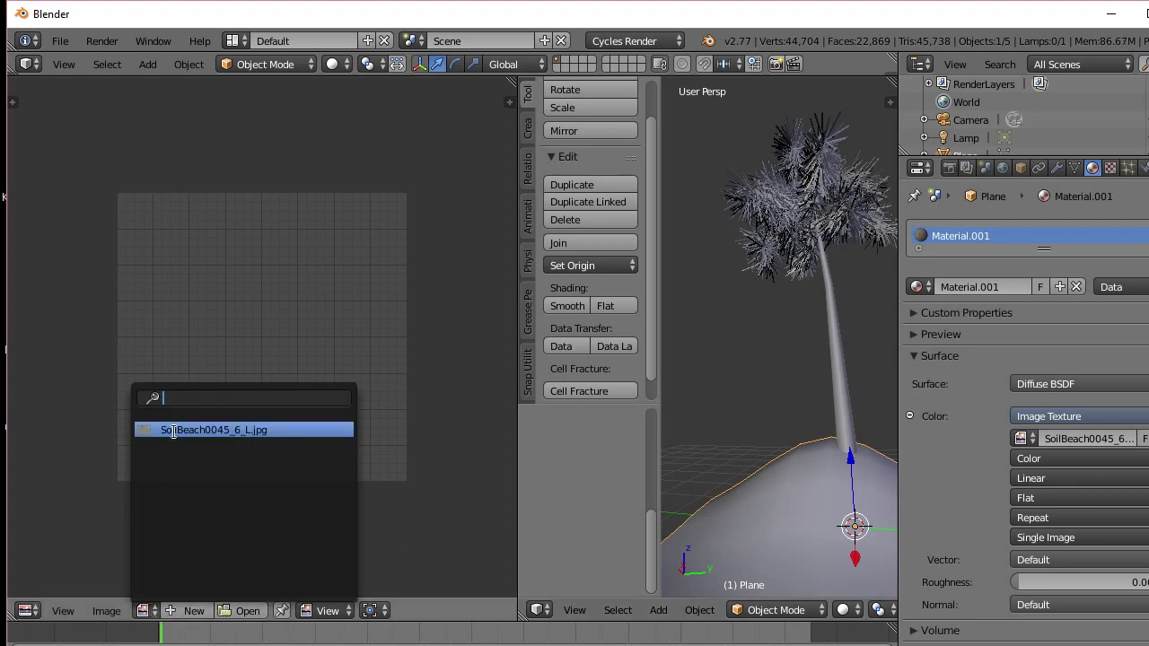
{"action": "left_click", "coordinate": [173, 430]}
{"action": "scroll", "coordinate": [275, 378], "scroll_direction": "up", "scroll_amount": 4}
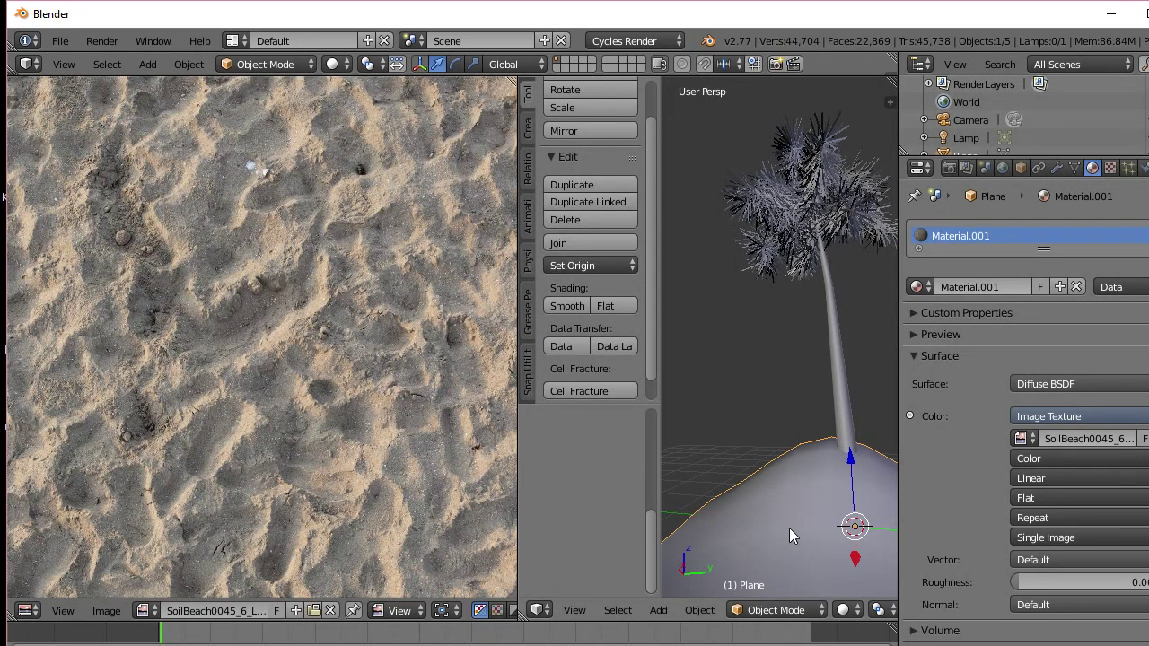
Select the entire hill mesh in Edit Mode from the top view and unwrap it onto the sand image
{"action": "key", "text": "KP_7"}
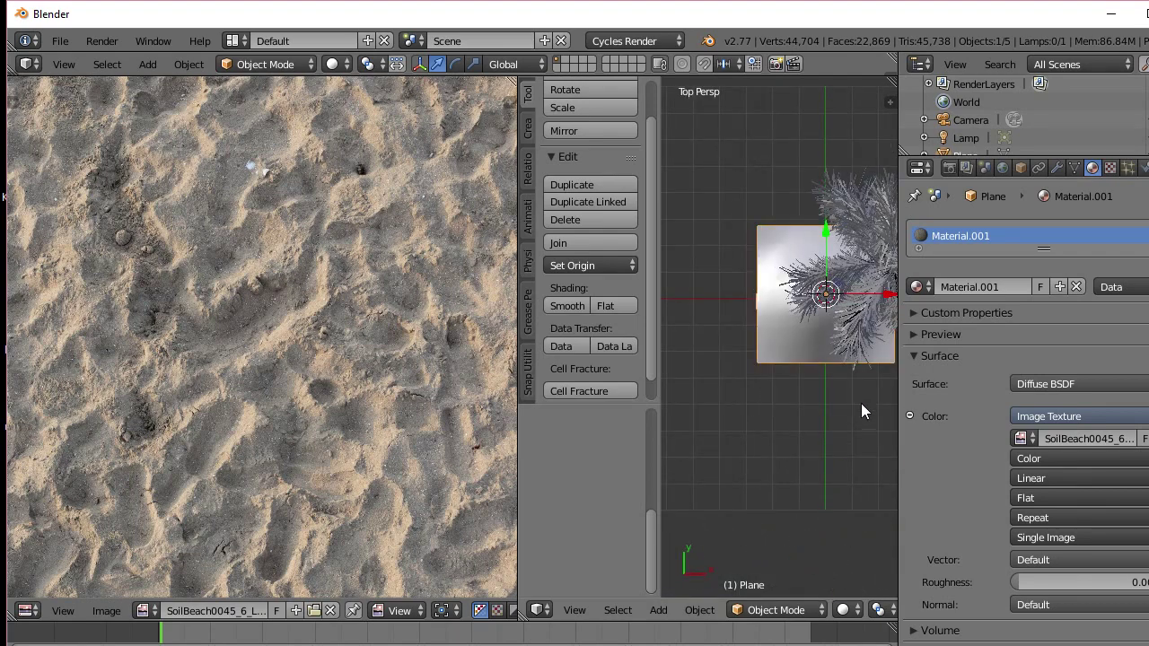
{"action": "middle_click_drag", "start_coordinate": [861, 402], "coordinate": [813, 415], "text": "shift"}
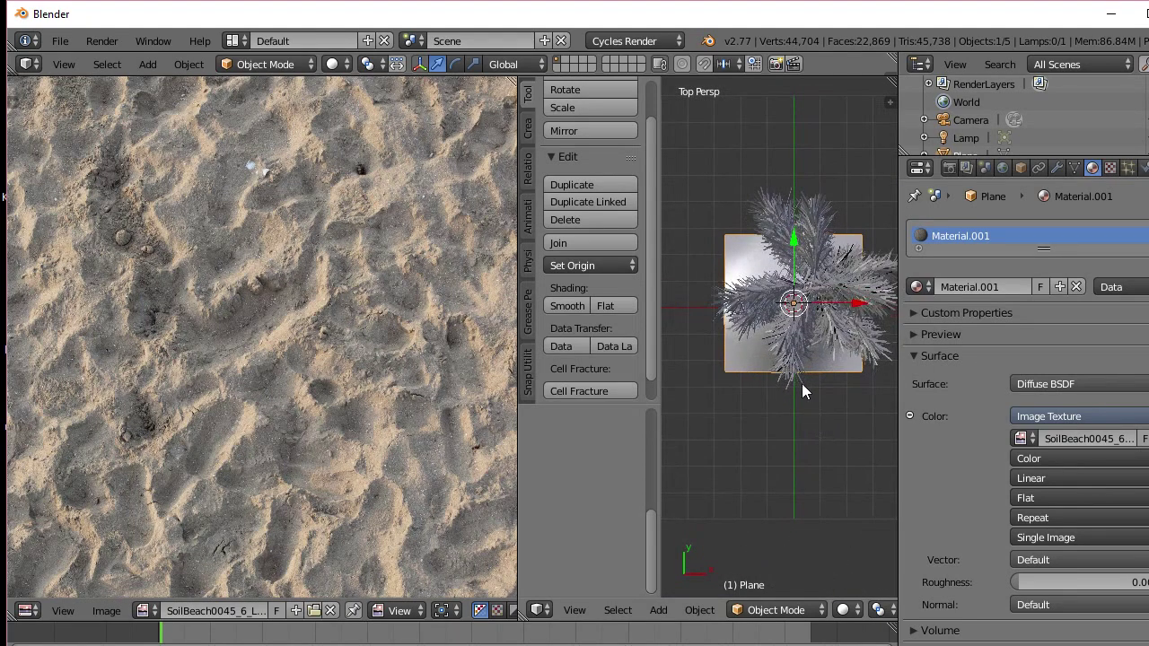
{"action": "key", "text": "Tab"}
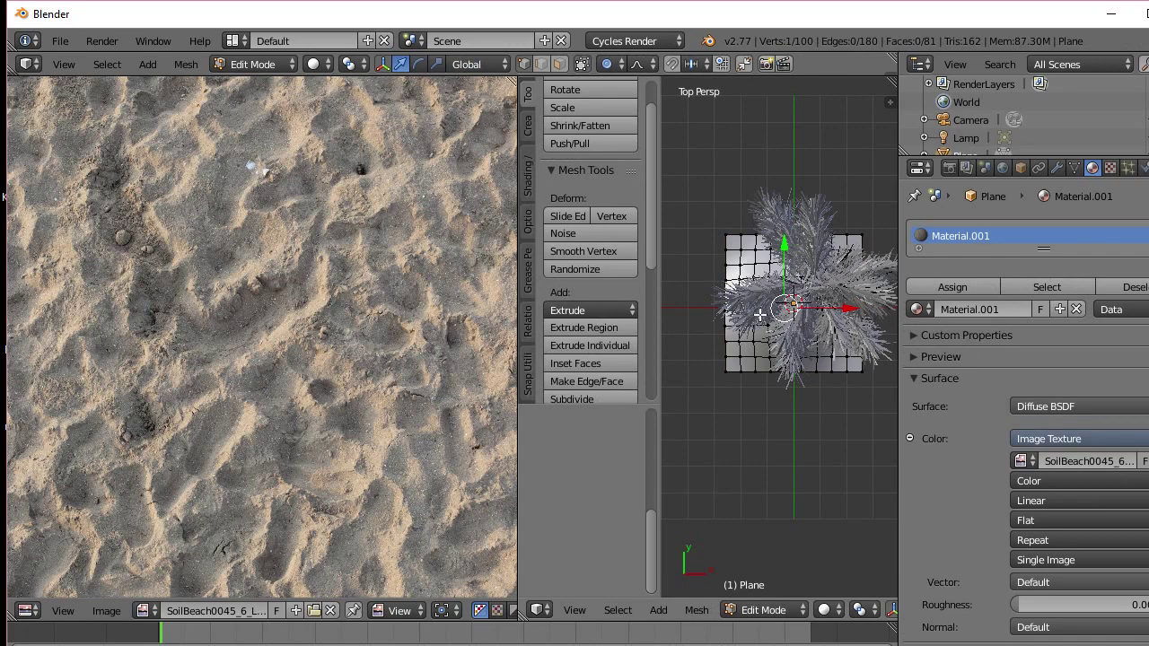
{"action": "key", "text": "a"}
{"action": "key", "text": "a"}
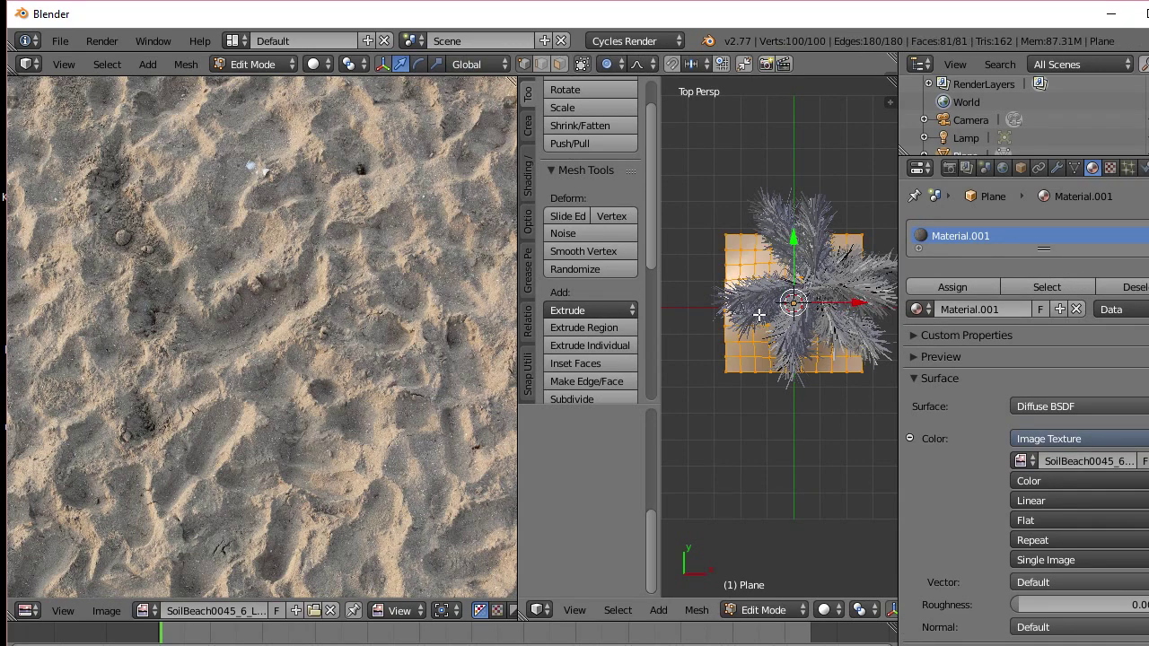
{"action": "scroll", "coordinate": [304, 302], "scroll_direction": "down", "scroll_amount": 5}
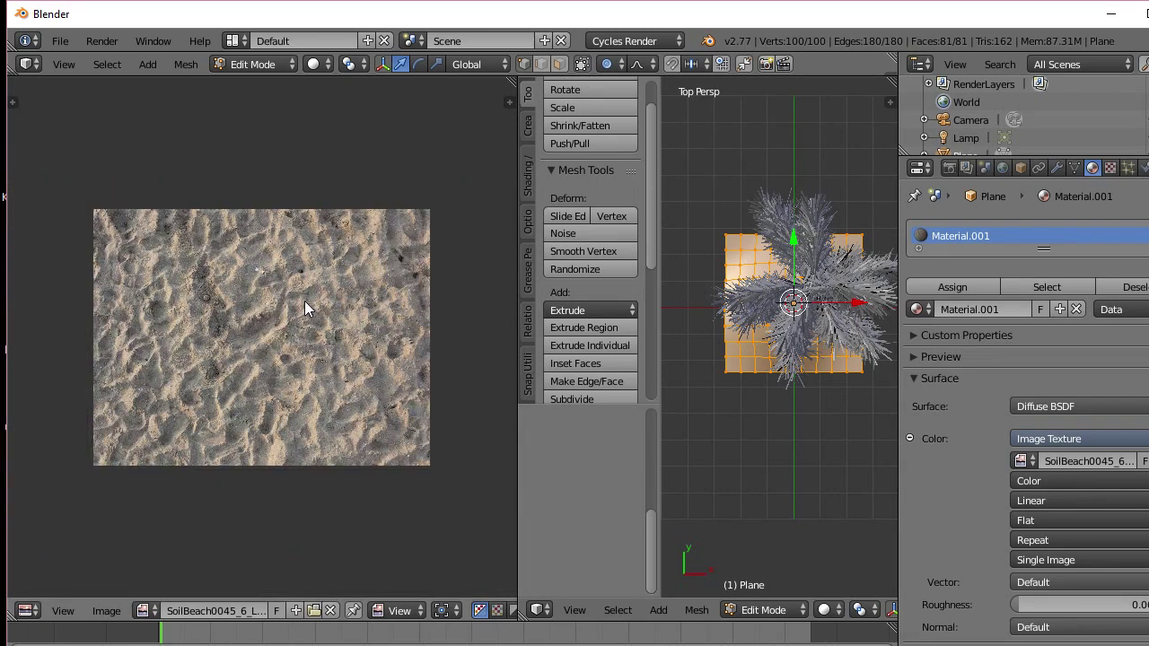
{"action": "key", "text": "u"}
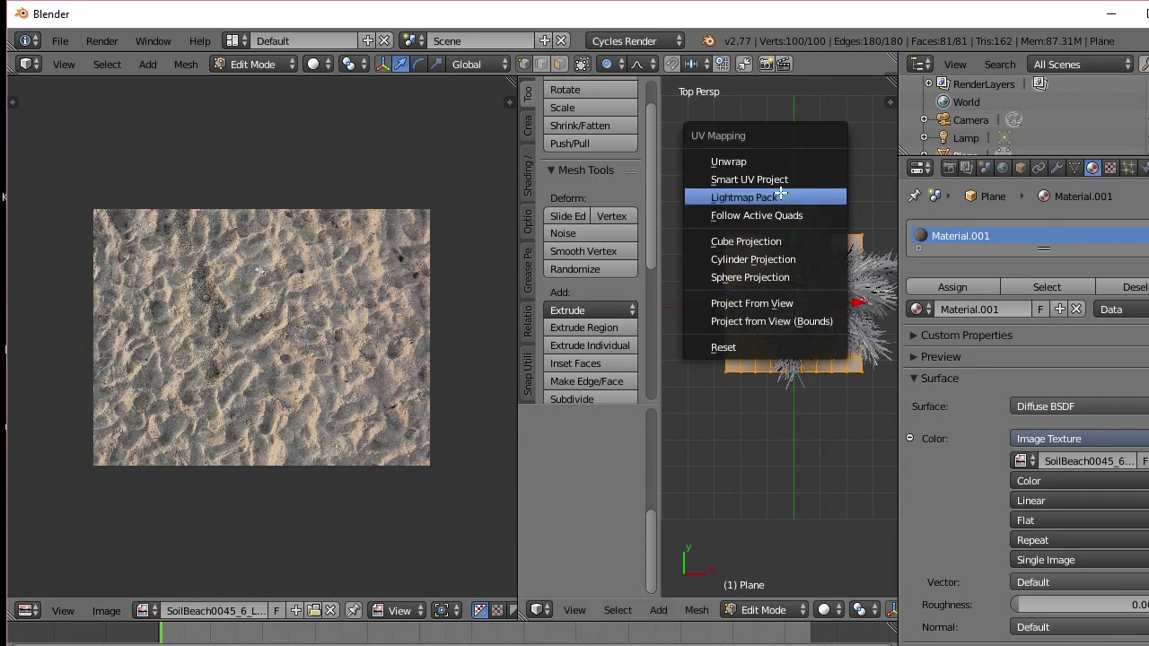
{"action": "left_click", "coordinate": [761, 162]}
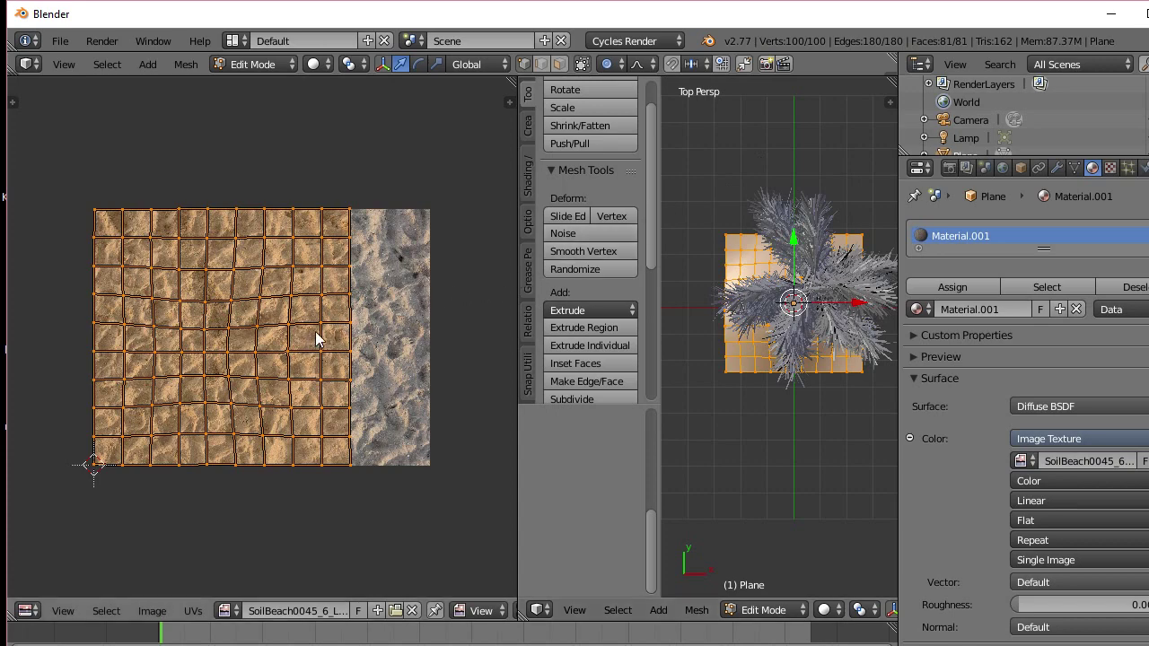
Switch the 3D view to Rendered shading and inspect the sand texture on the hill
{"action": "scroll", "coordinate": [790, 296], "scroll_direction": "up", "scroll_amount": 5}
{"action": "middle_click_drag", "start_coordinate": [790, 306], "coordinate": [777, 198]}
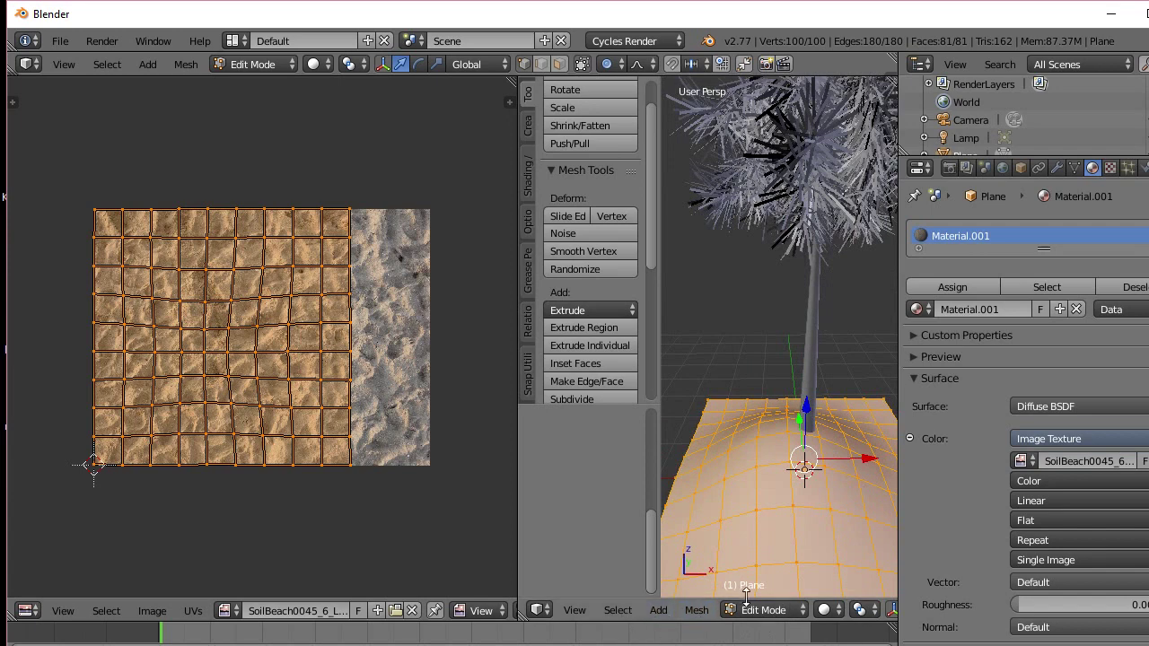
{"action": "left_click", "coordinate": [824, 610]}
{"action": "left_click", "coordinate": [856, 485]}
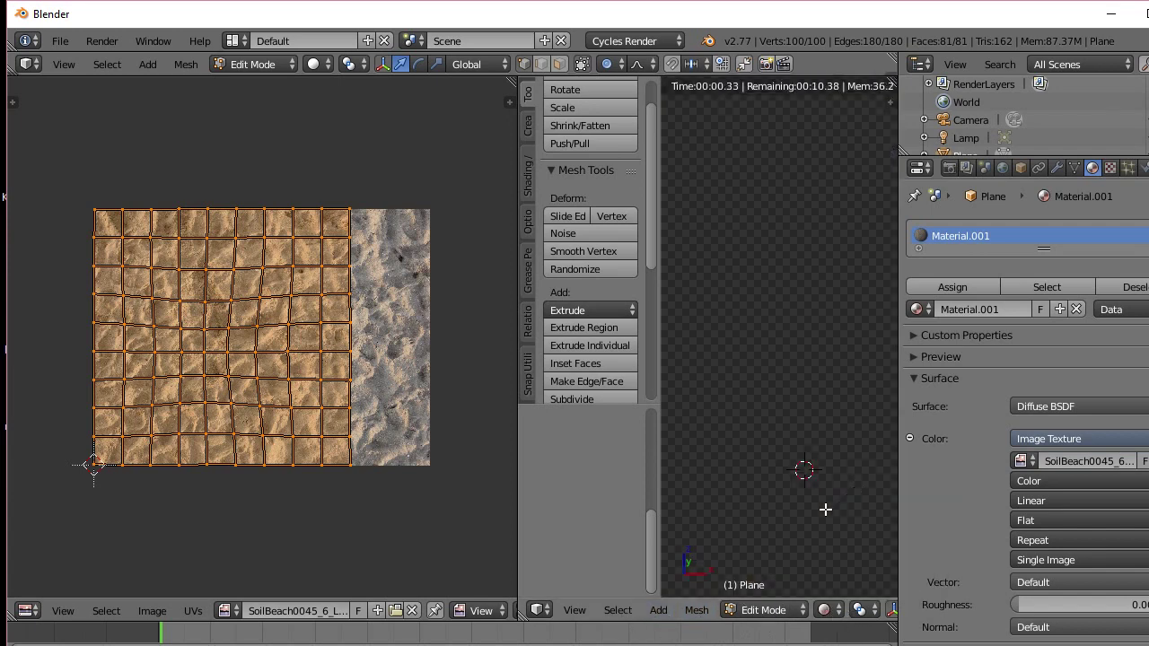
{"action": "middle_click_drag", "start_coordinate": [812, 516], "coordinate": [839, 471]}
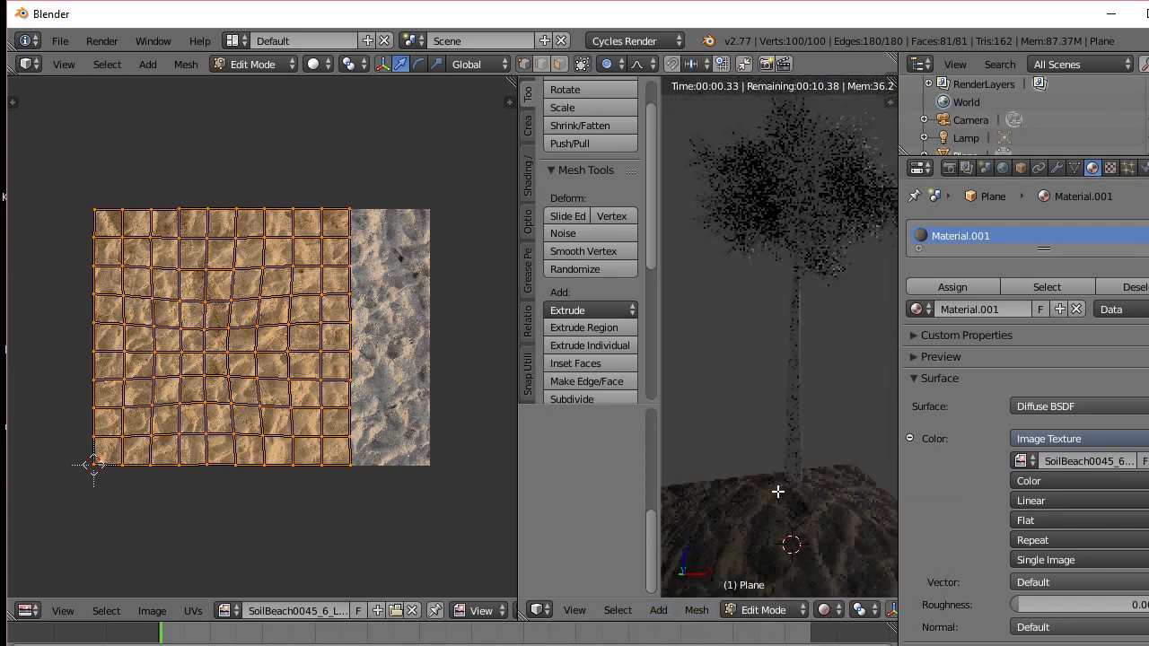
{"action": "middle_click_drag", "start_coordinate": [777, 492], "coordinate": [779, 512]}
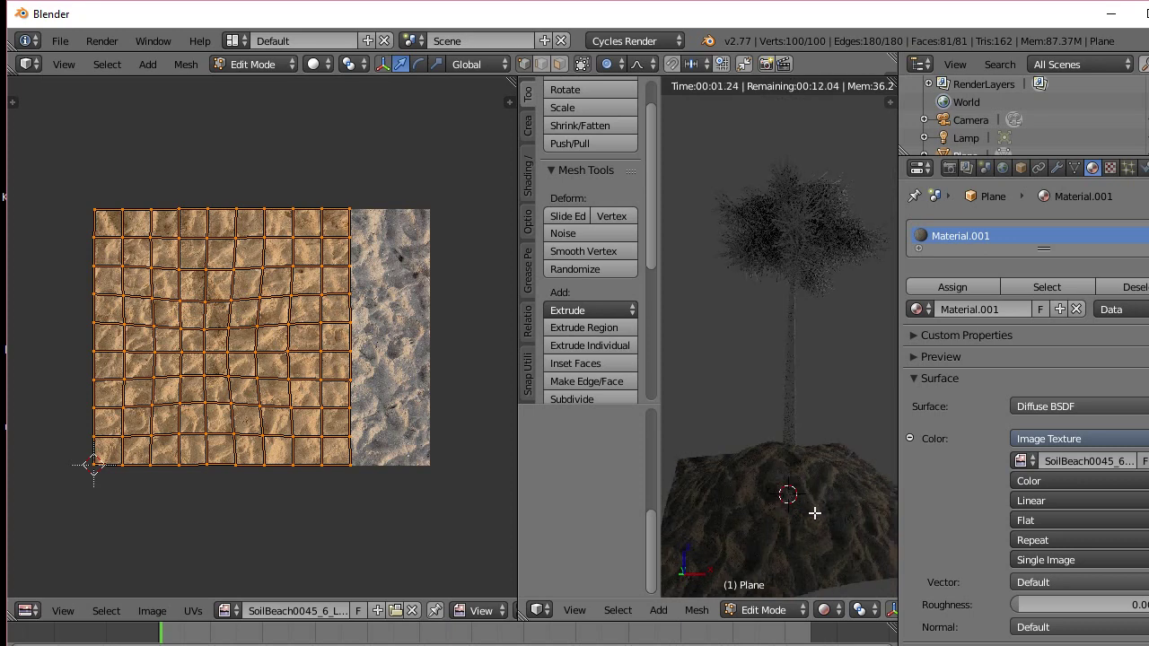
{"action": "scroll", "coordinate": [815, 516], "scroll_direction": "up", "scroll_amount": 1}
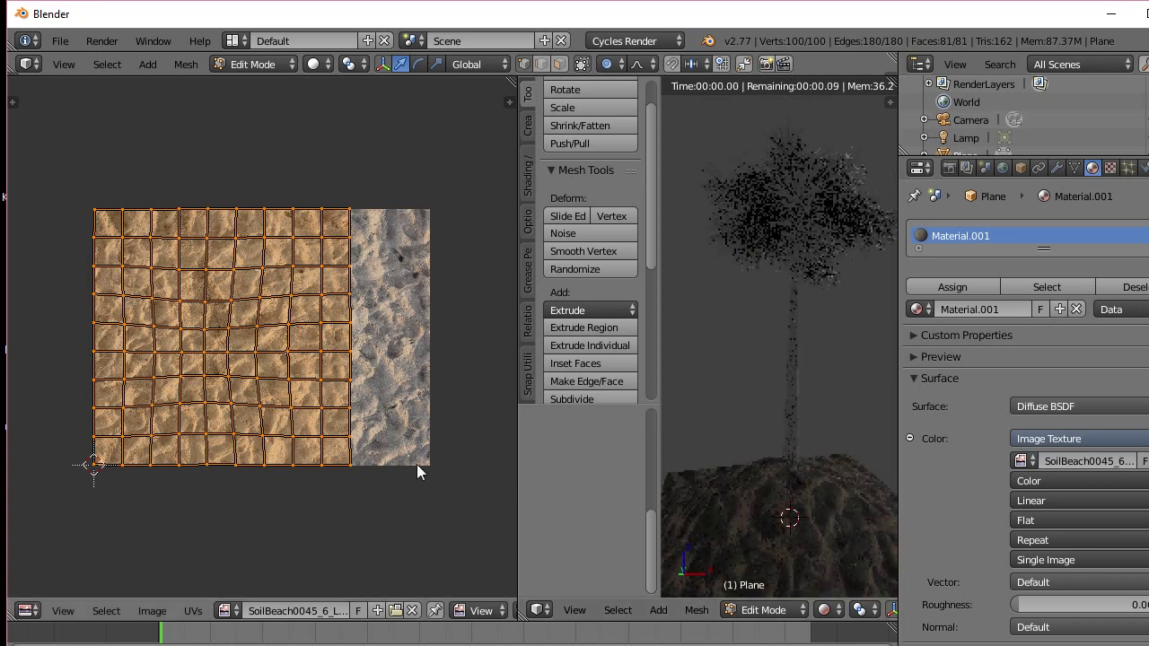
Scale the hill's whole UV layout up about 1.93 times and widen the rendered 3D view
{"action": "key", "text": "s"}
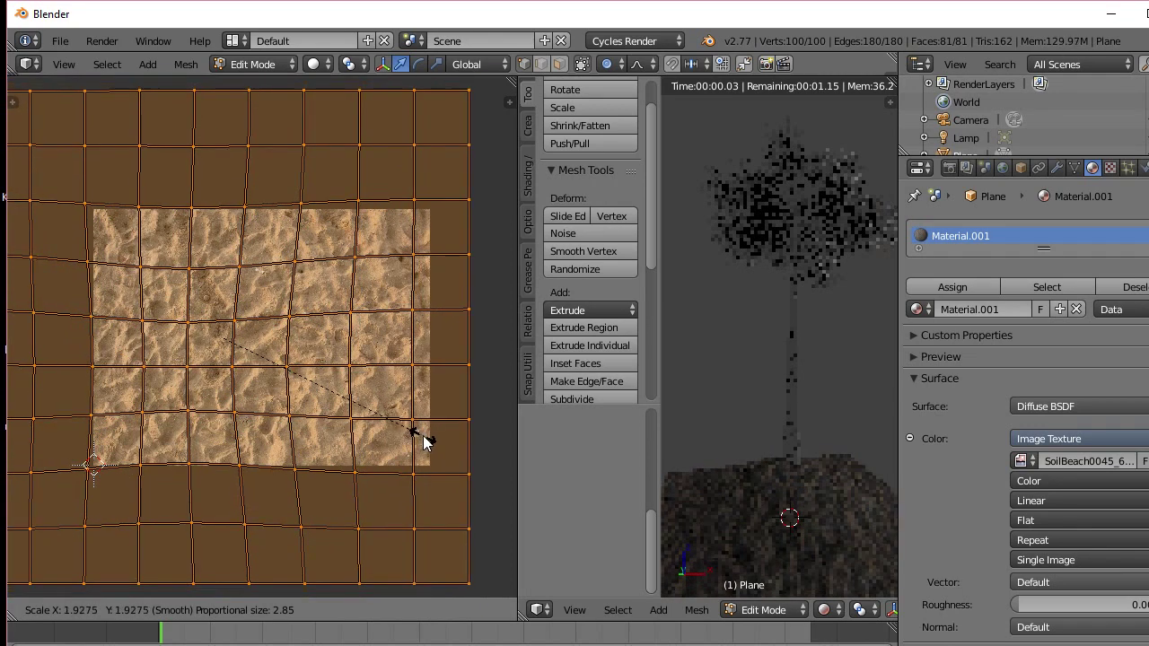
{"action": "left_click", "coordinate": [426, 442]}
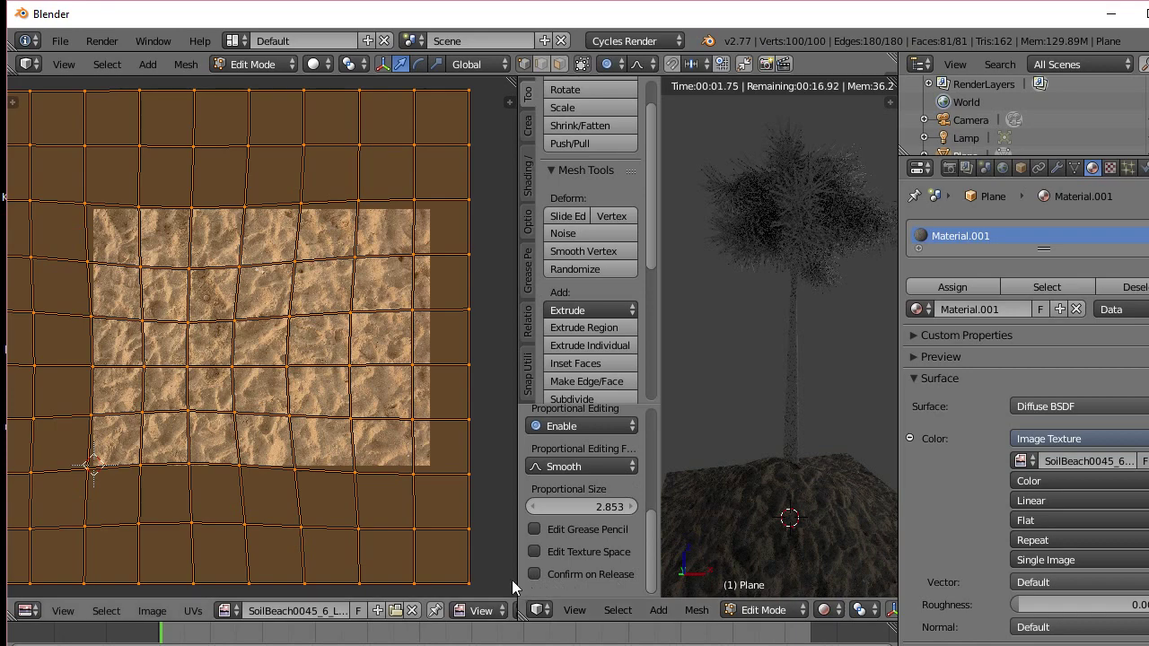
{"action": "left_click_drag", "start_coordinate": [516, 581], "coordinate": [423, 578]}
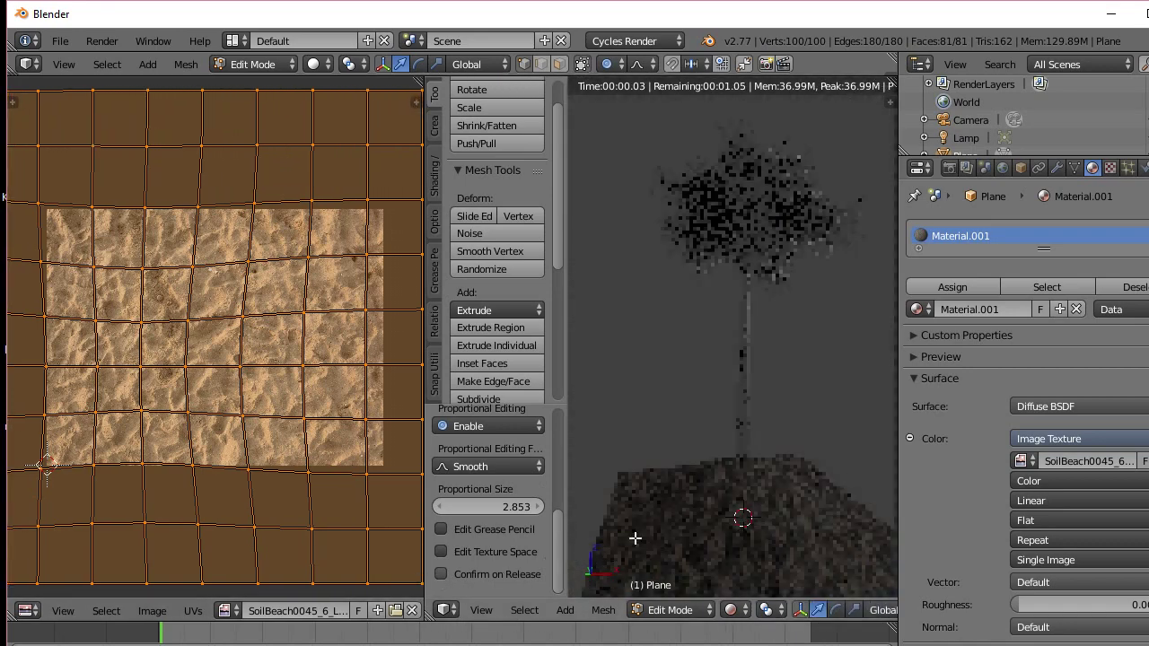
{"action": "middle_click_drag", "start_coordinate": [747, 533], "coordinate": [735, 400]}
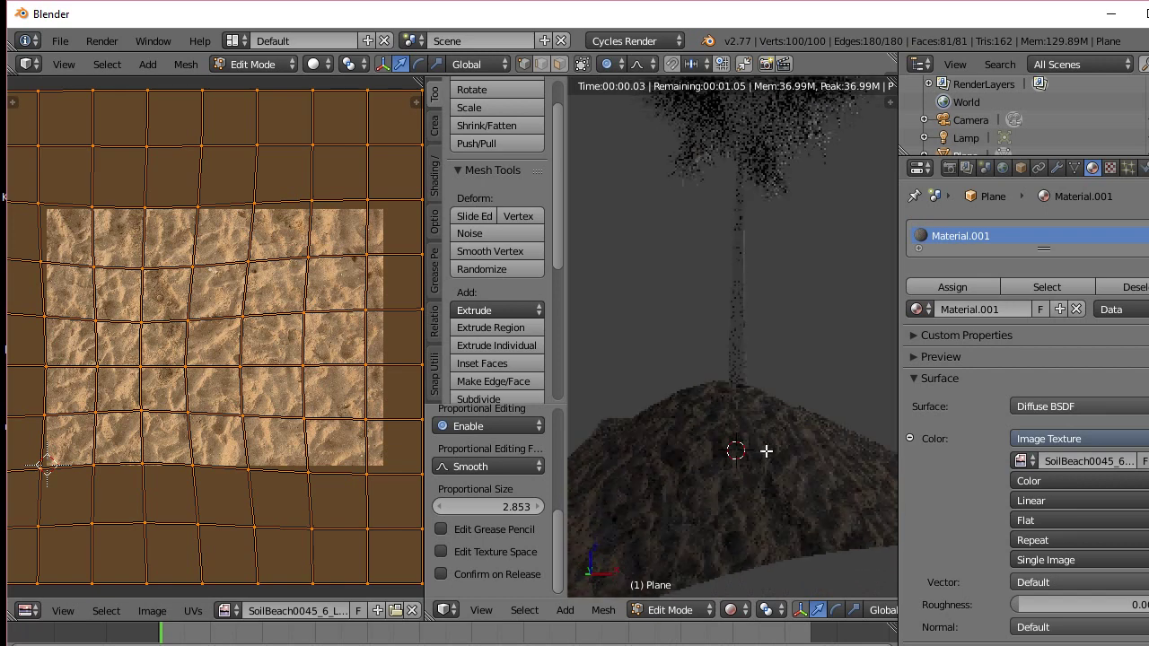
Return the 3D view to Solid shading, leave Edit Mode and select the lamp
{"action": "left_click", "coordinate": [738, 610]}
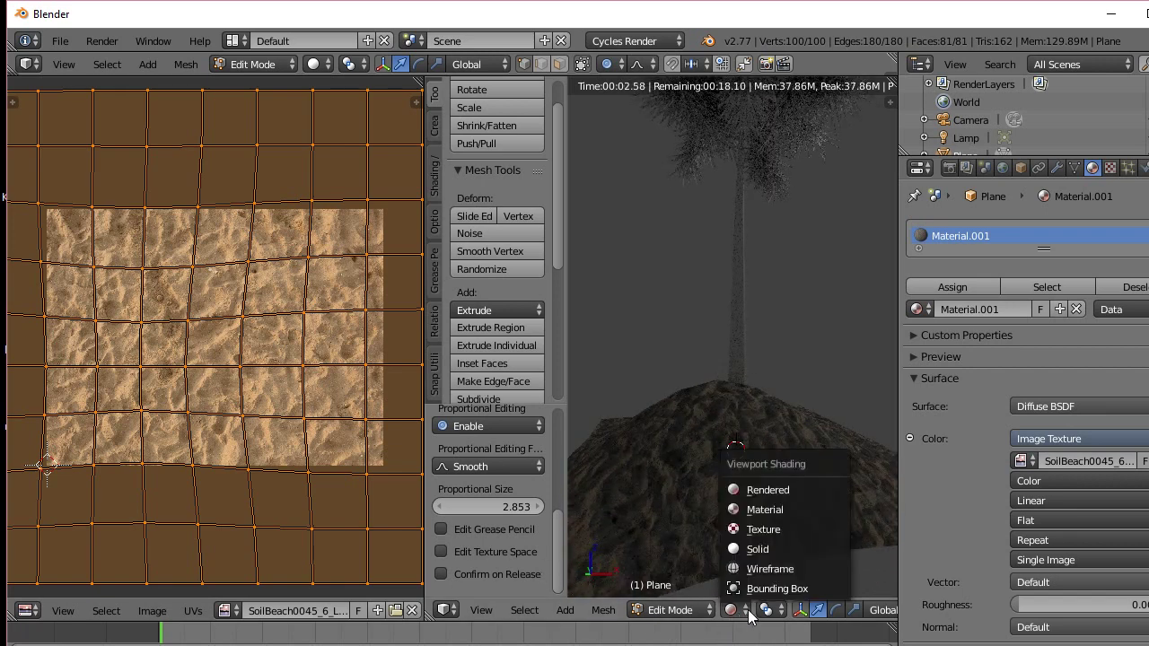
{"action": "left_click", "coordinate": [765, 551]}
{"action": "middle_click_drag", "start_coordinate": [731, 375], "coordinate": [754, 323]}
{"action": "left_click", "coordinate": [982, 141]}
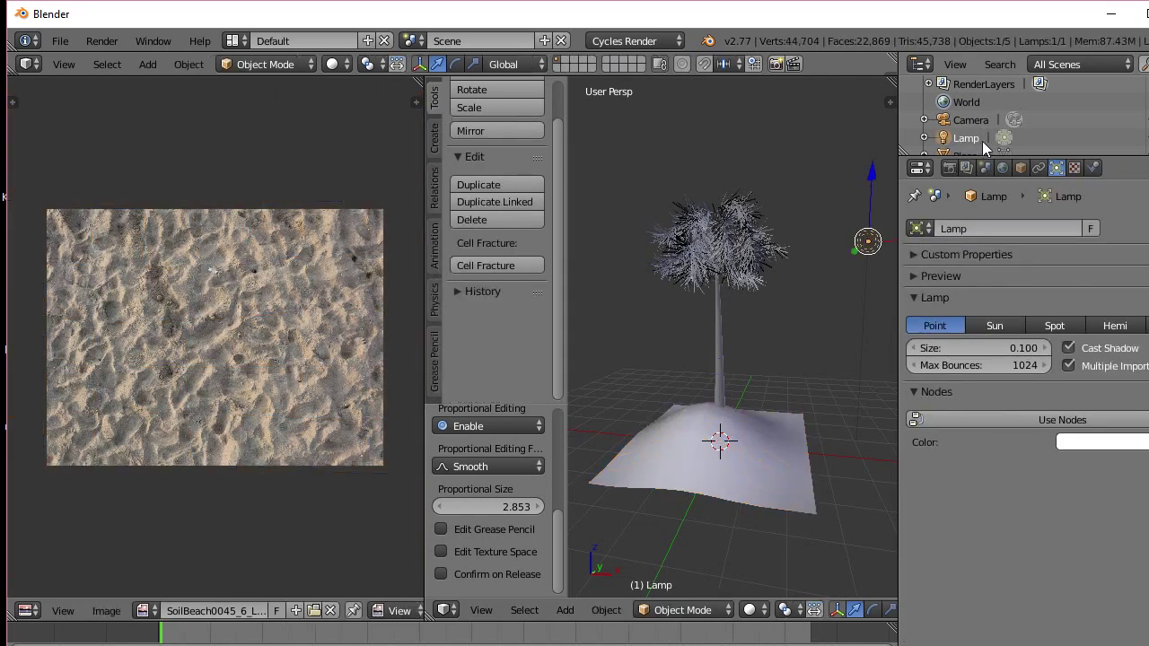
Change the lamp type to Sun and set its size to 0.001
{"action": "left_click", "coordinate": [1007, 326]}
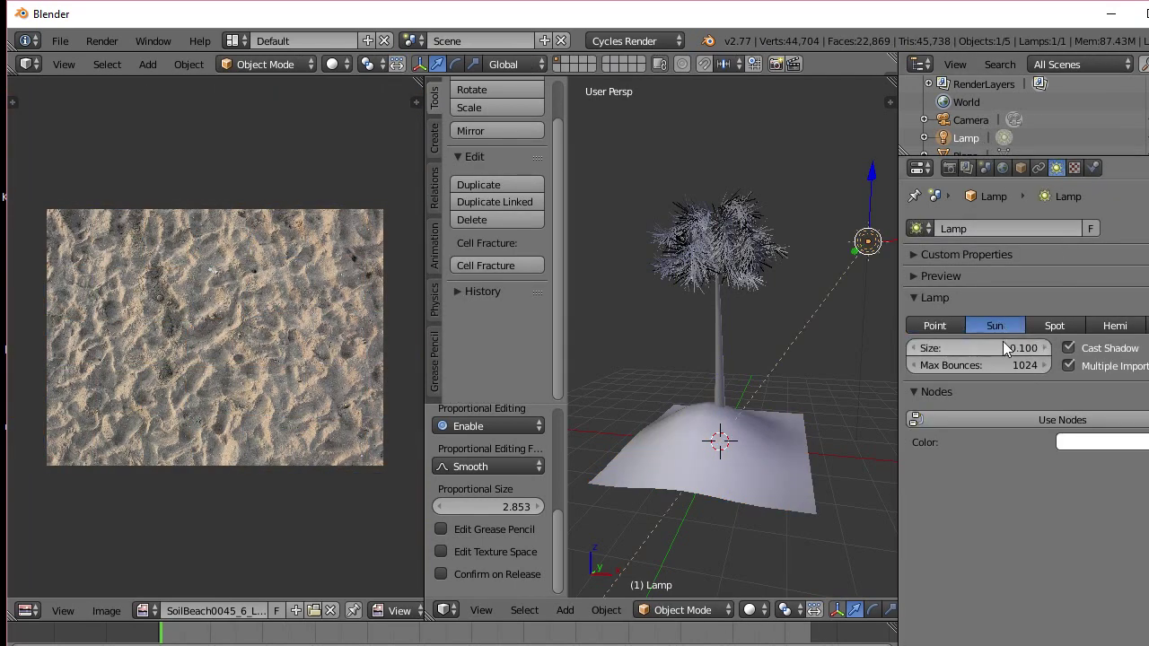
{"action": "left_click", "coordinate": [1000, 349]}
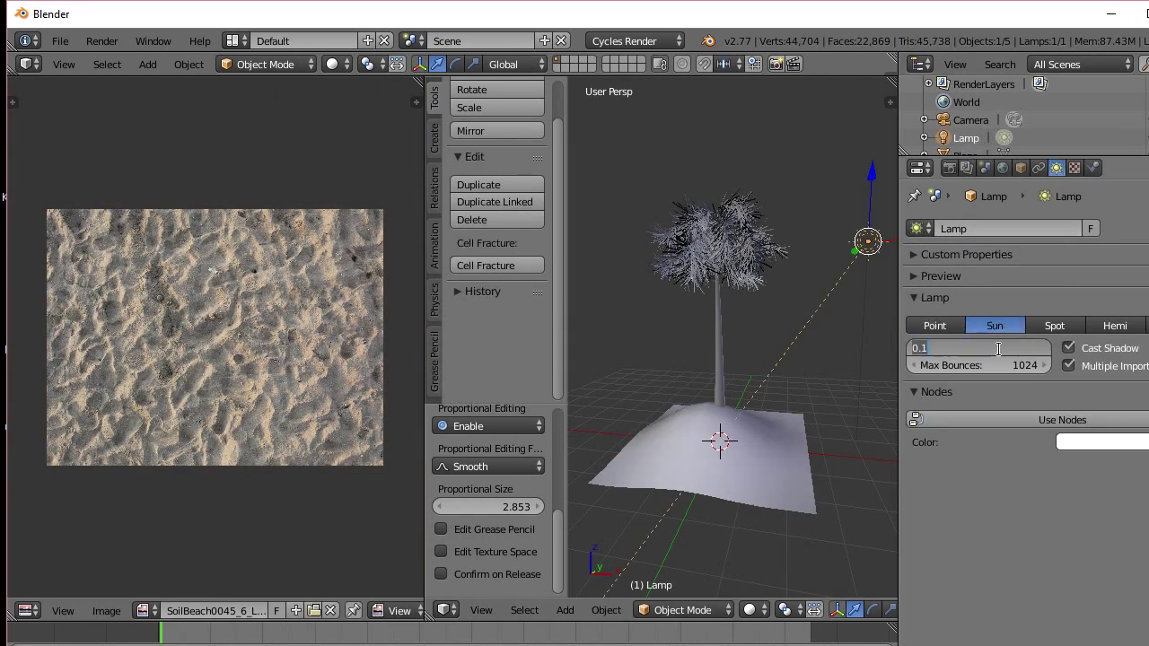
{"action": "type", "text": "0.001"}
{"action": "key", "text": "Return"}
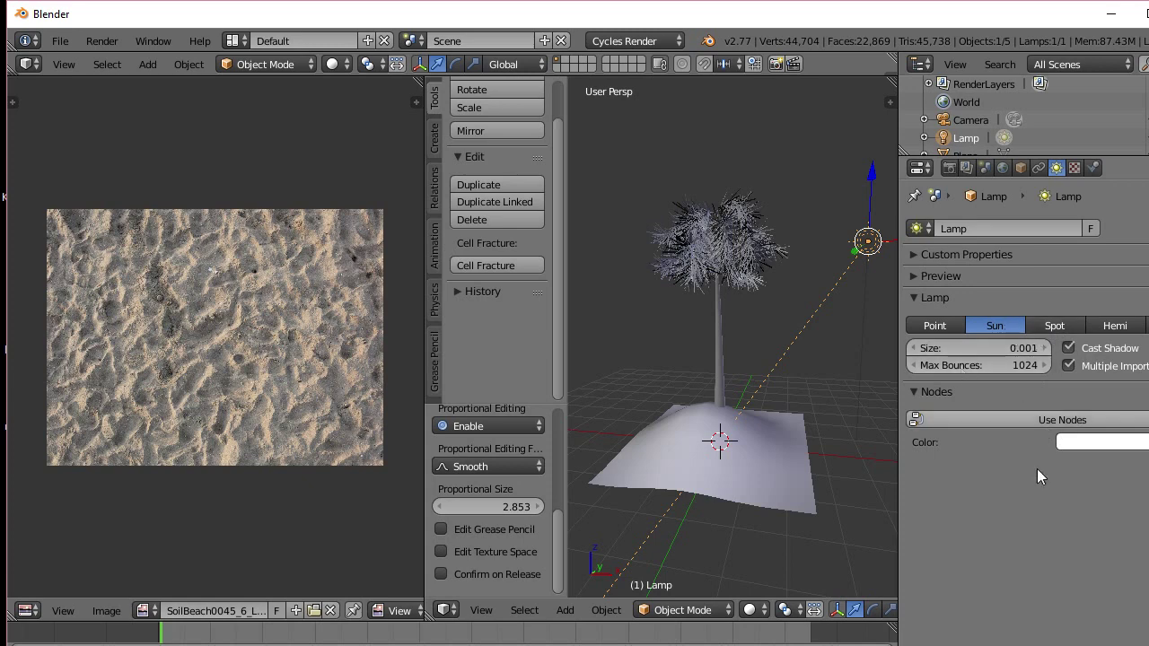
Enable nodes for the sun lamp and set its emission strength to 3.0
{"action": "left_click", "coordinate": [1039, 420]}
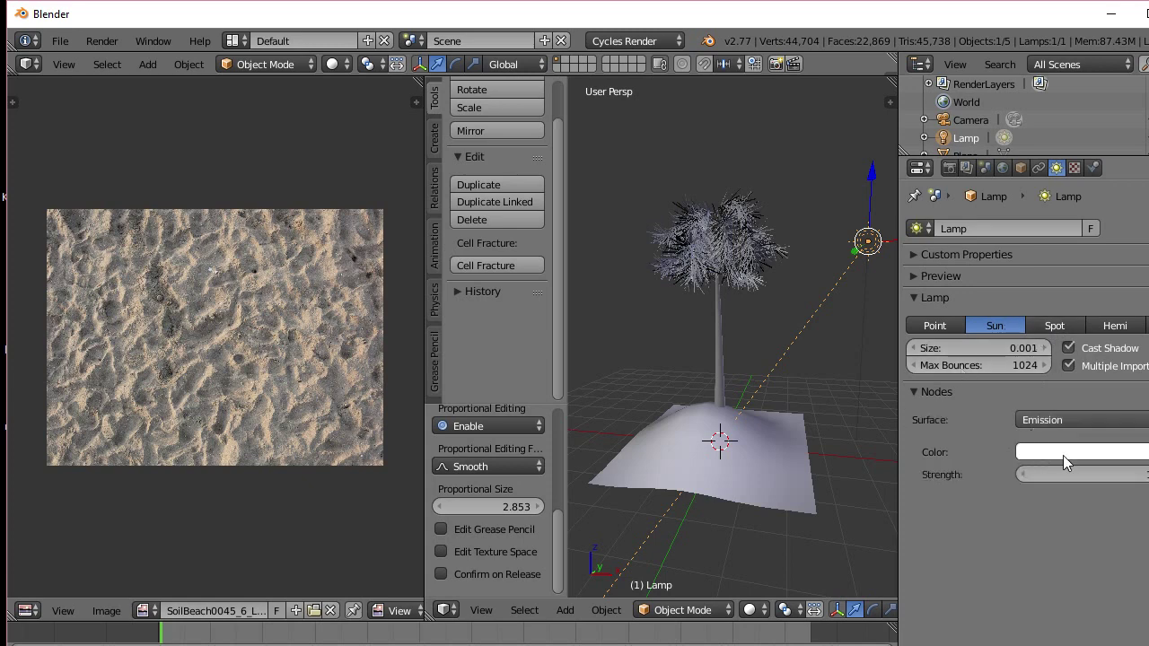
{"action": "left_click", "coordinate": [1146, 474]}
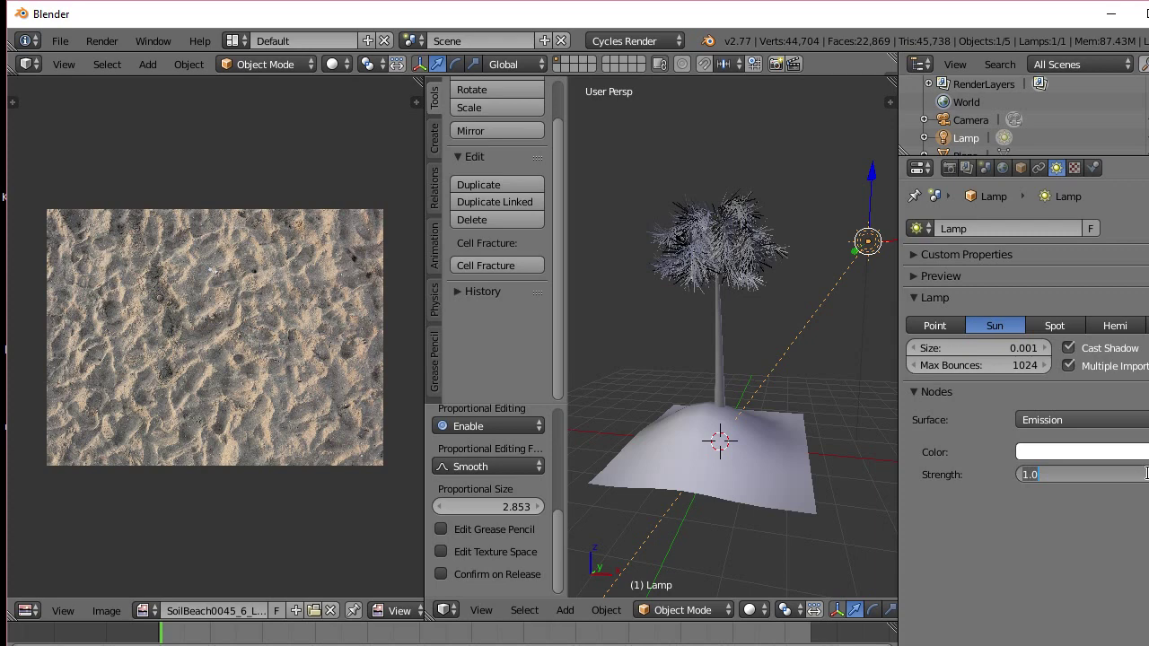
{"action": "type", "text": "3.0"}
{"action": "key", "text": "Return"}
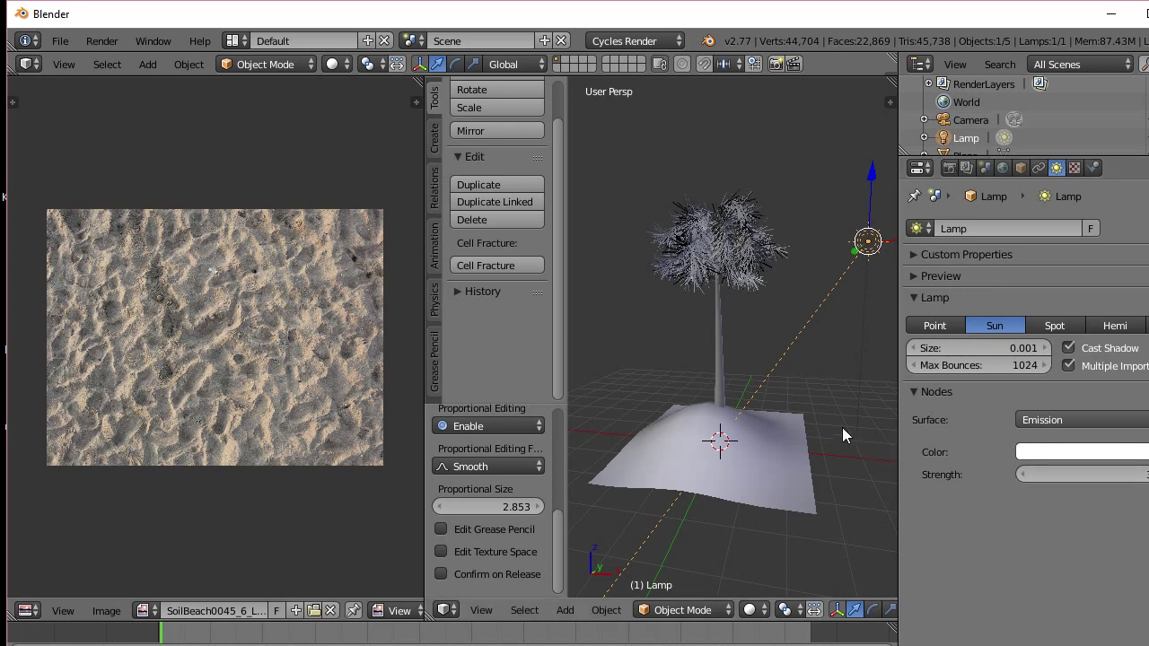
Move the sun lamp higher above the scene and farther from the palm
{"action": "middle_click_drag", "start_coordinate": [816, 422], "coordinate": [748, 495]}
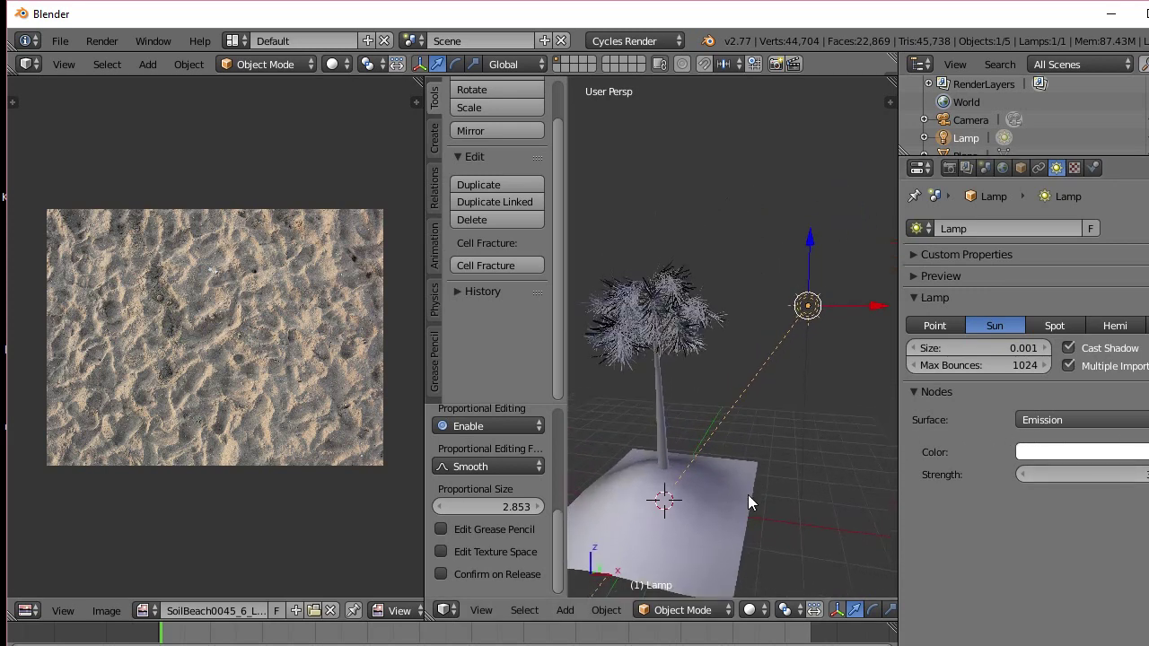
{"action": "key", "text": "g"}
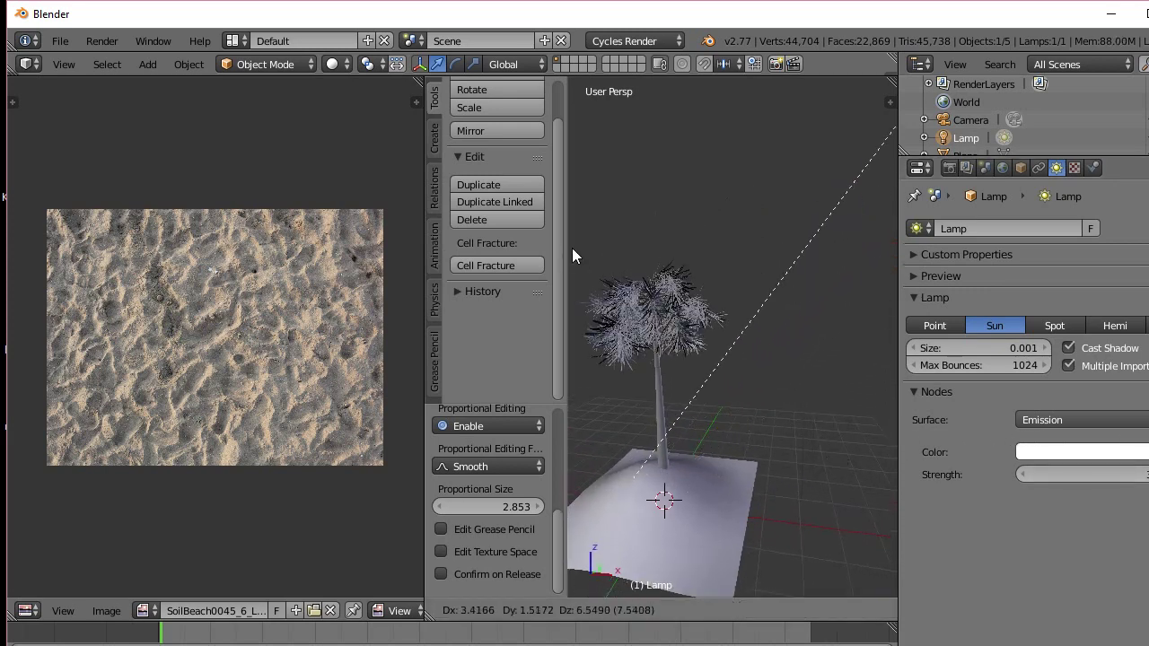
{"action": "left_click", "coordinate": [572, 249]}
{"action": "middle_click_drag", "start_coordinate": [624, 387], "coordinate": [658, 388]}
{"action": "scroll", "coordinate": [659, 389], "scroll_direction": "down", "scroll_amount": 2}
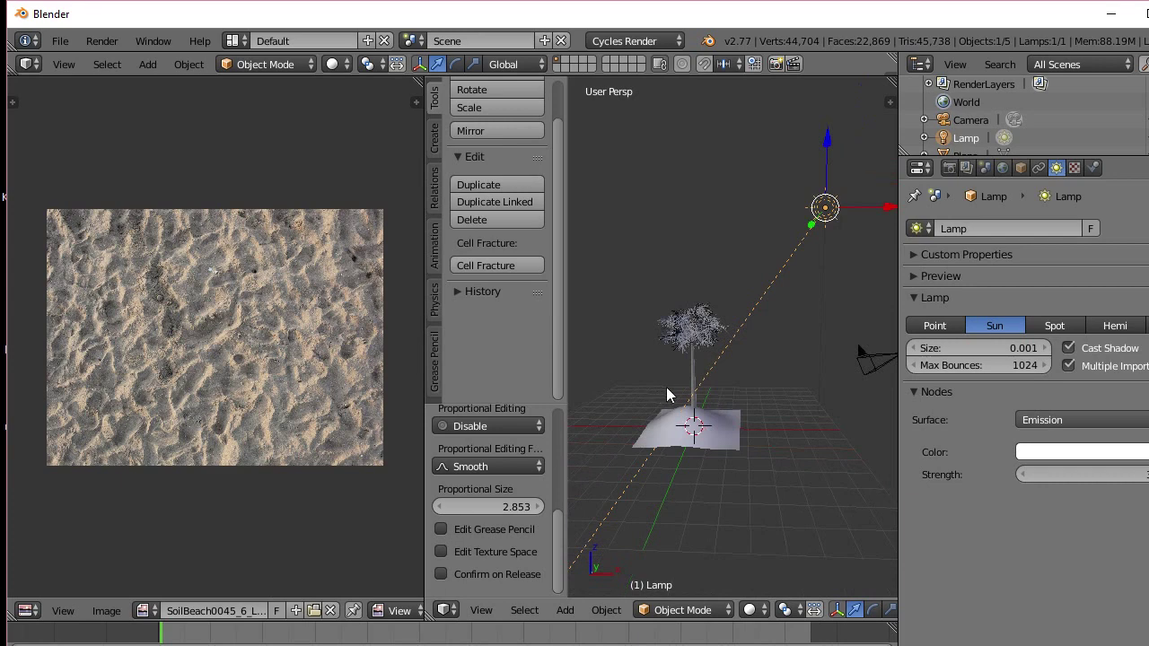
{"action": "key", "text": "g"}
{"action": "left_click", "coordinate": [677, 330]}
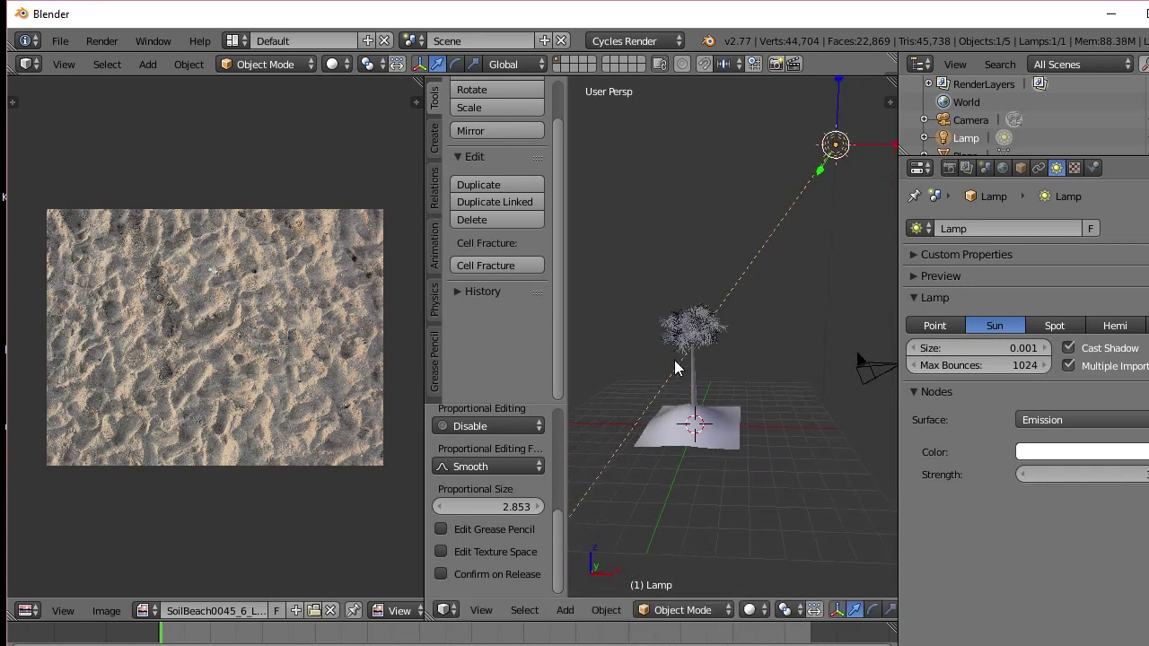
Rotate the sun lamp slightly so that its light direction points more steeply toward the hill
{"action": "middle_click_drag", "start_coordinate": [674, 360], "coordinate": [688, 353]}
{"action": "key", "text": "r"}
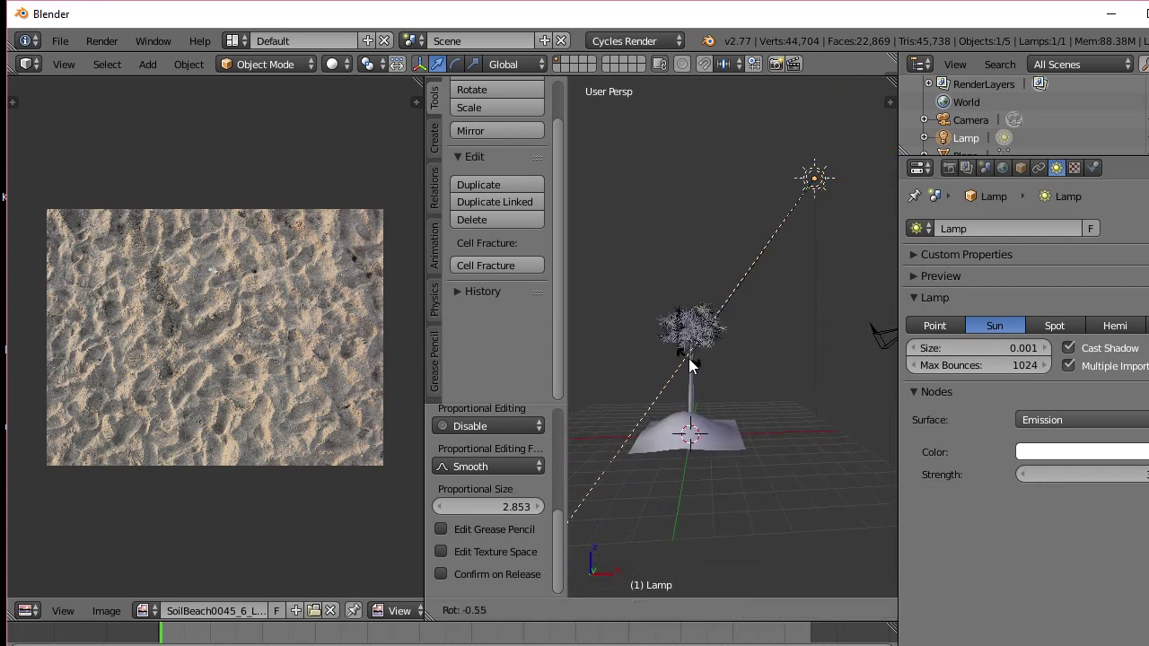
{"action": "left_click", "coordinate": [700, 387]}
{"action": "middle_click_drag", "start_coordinate": [701, 387], "coordinate": [734, 400]}
Show the 3D view in Rendered shading and brighten the world background to a grey of about 0.29 per RGB channel
{"action": "left_click", "coordinate": [757, 610]}
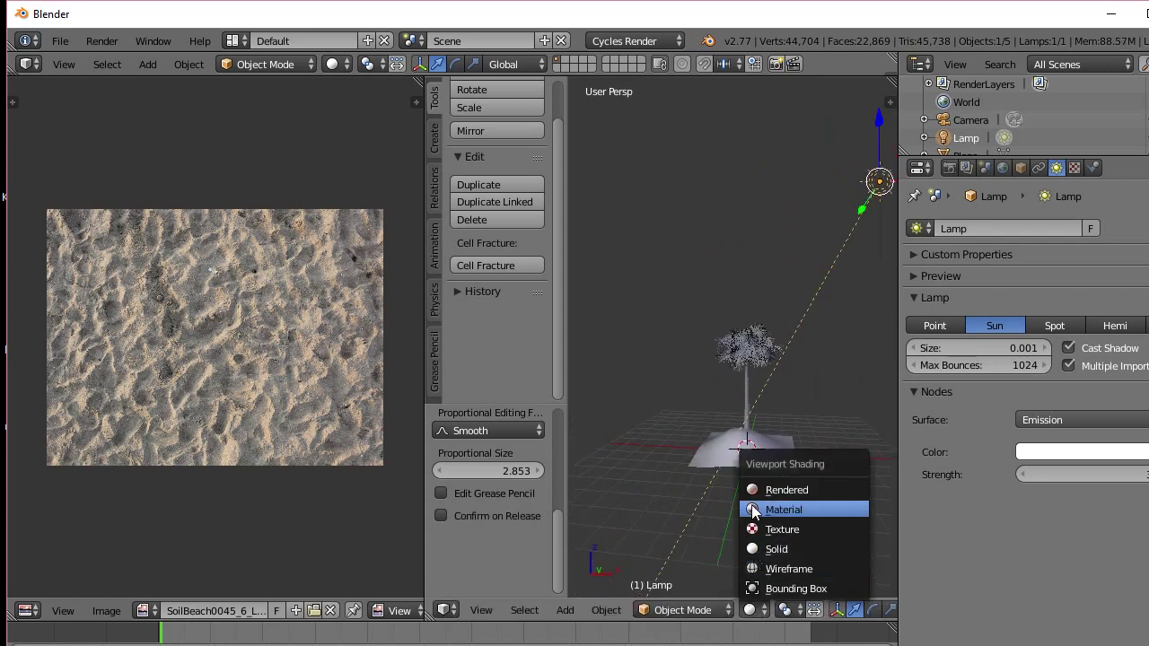
{"action": "left_click", "coordinate": [760, 490]}
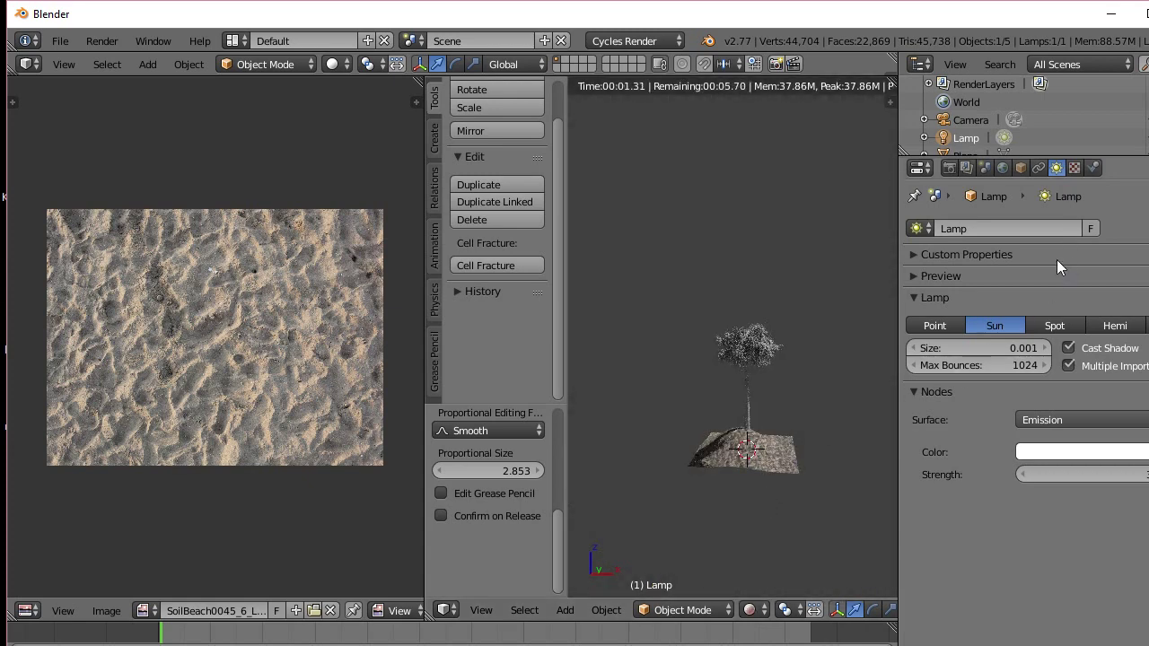
{"action": "left_click", "coordinate": [1004, 170]}
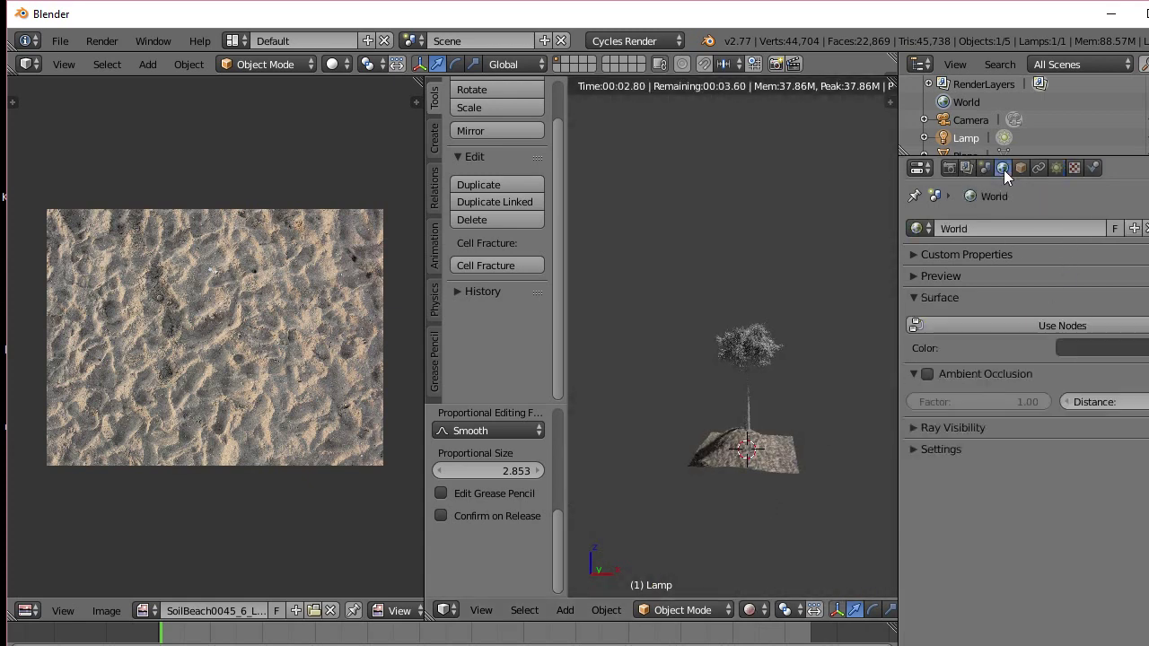
{"action": "left_click", "coordinate": [1101, 345]}
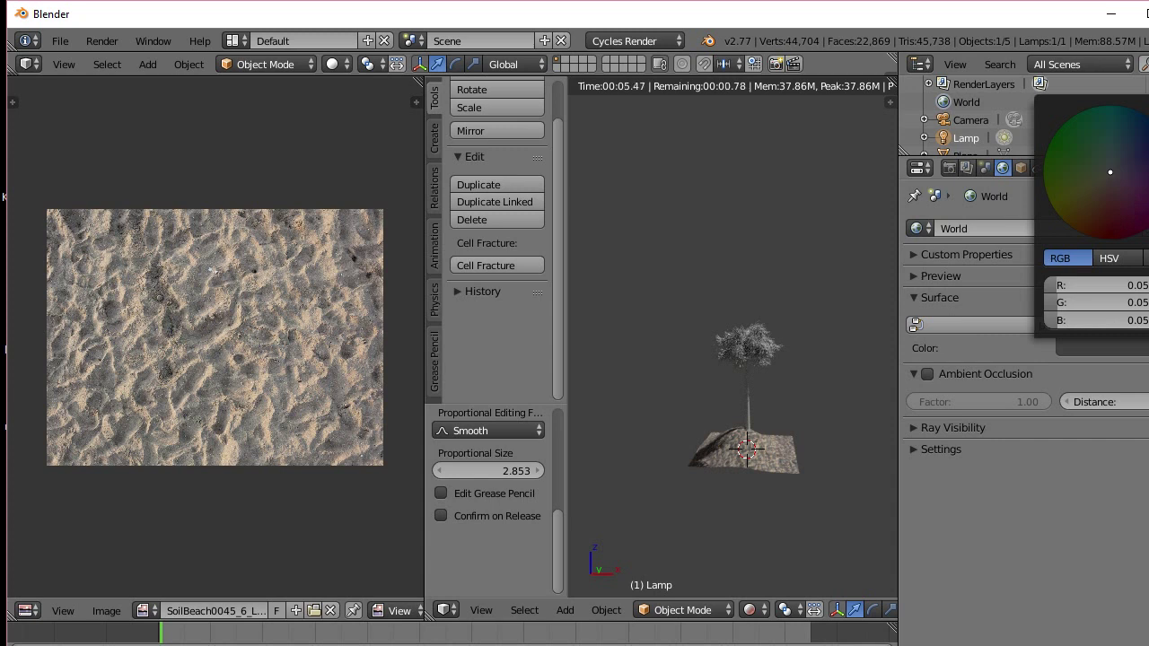
{"action": "left_click_drag", "start_coordinate": [1148, 205], "coordinate": [1148, 162]}
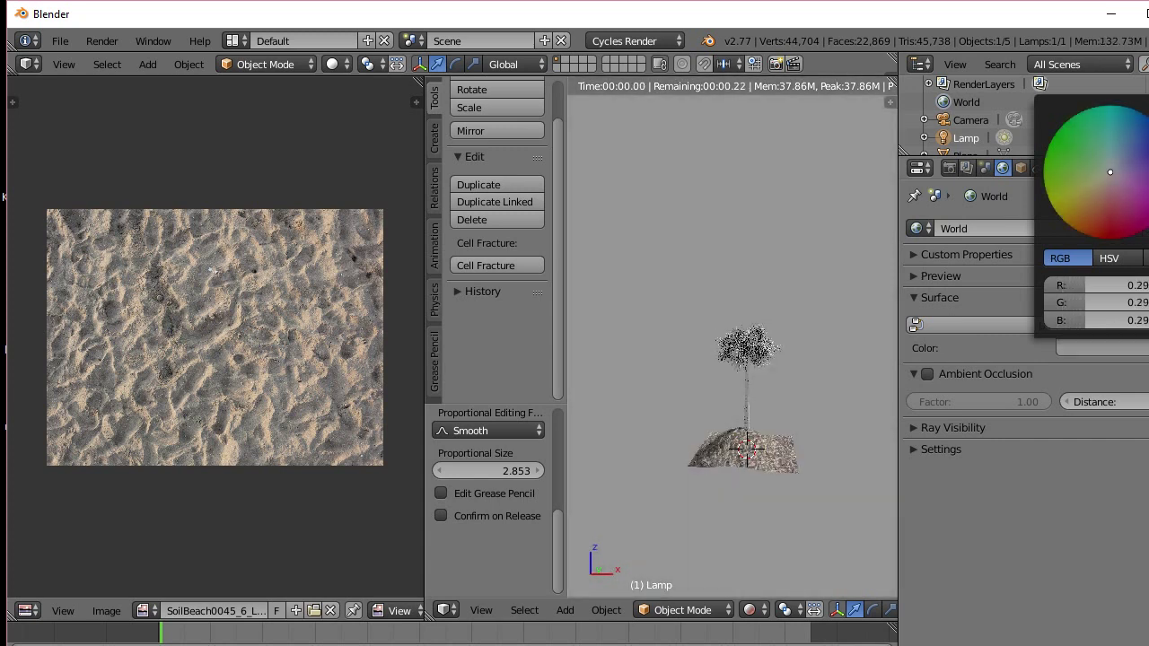
{"action": "scroll", "coordinate": [820, 455], "scroll_direction": "up", "scroll_amount": 4}
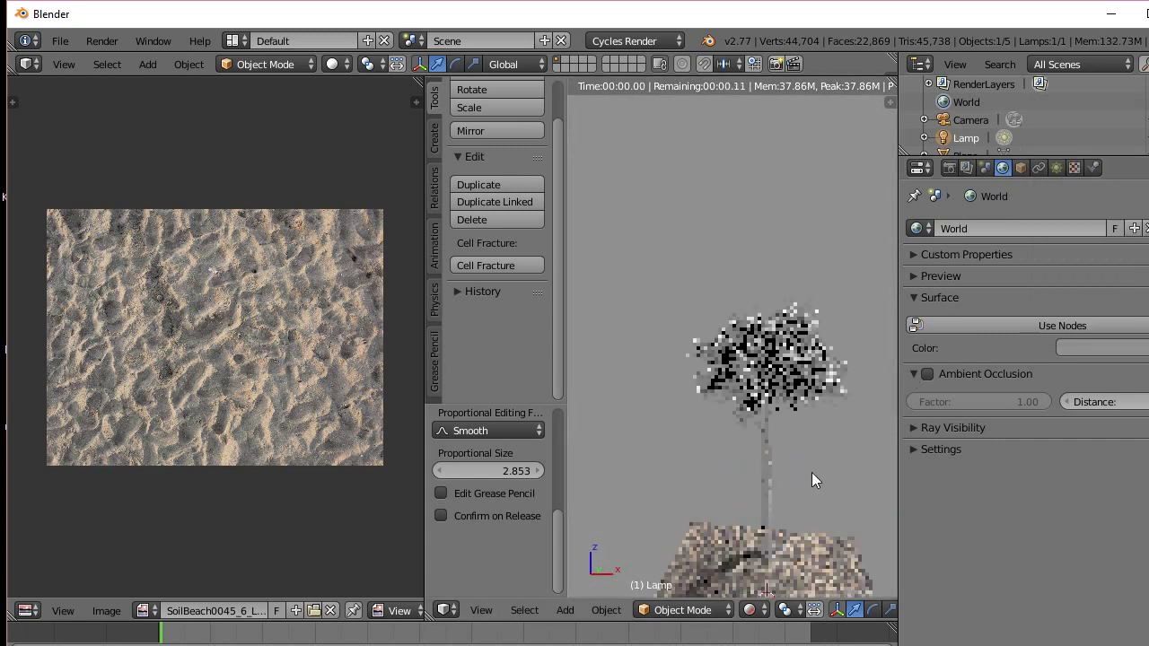
Examine the rendered sand texture on the hill and the palm above it from several angles and distances
{"action": "middle_click_drag", "start_coordinate": [811, 473], "coordinate": [799, 364]}
{"action": "scroll", "coordinate": [790, 426], "scroll_direction": "up", "scroll_amount": 2}
{"action": "scroll", "coordinate": [783, 464], "scroll_direction": "up", "scroll_amount": 1}
{"action": "left_click", "coordinate": [814, 529]}
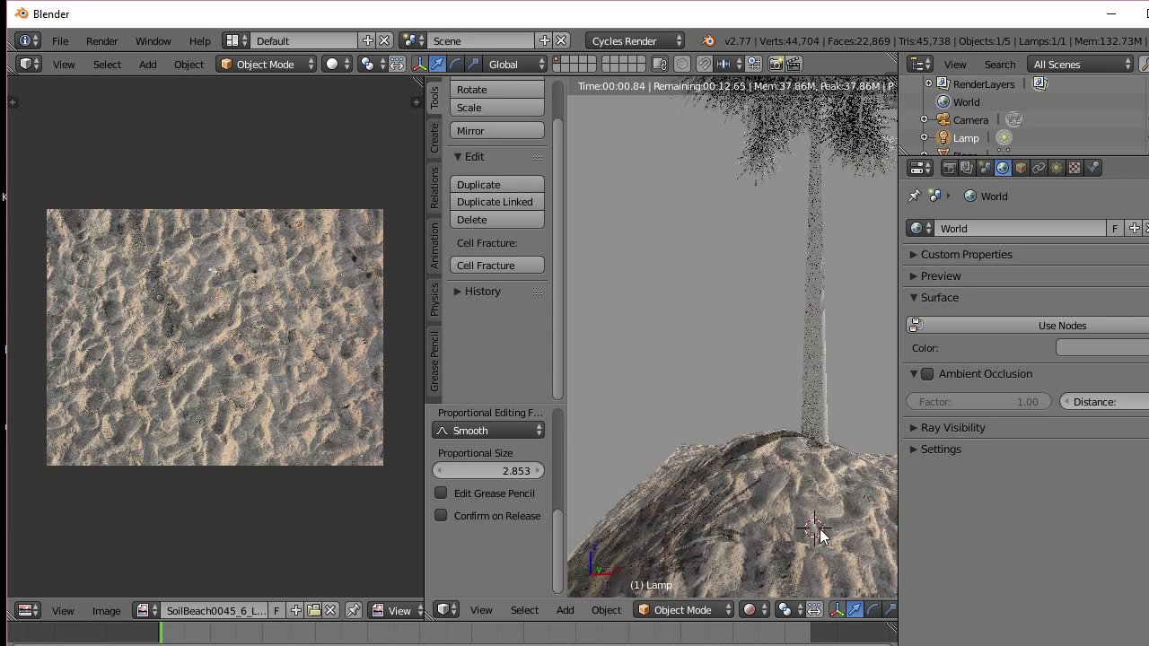
{"action": "middle_click_drag", "start_coordinate": [822, 536], "coordinate": [858, 536]}
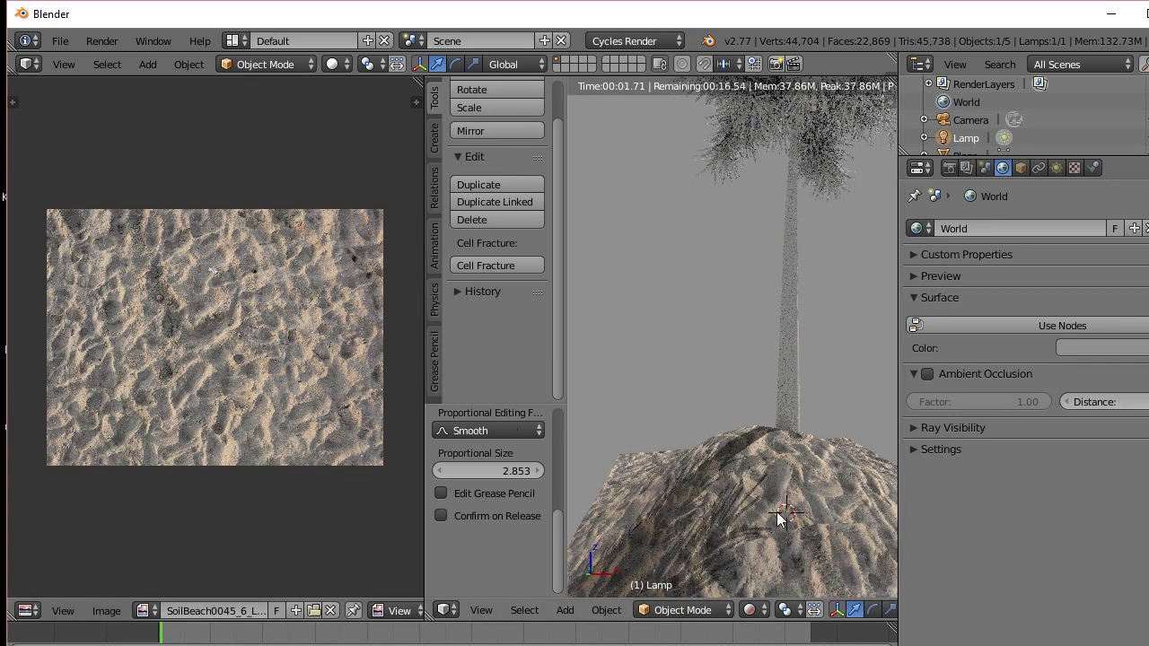
{"action": "scroll", "coordinate": [771, 515], "scroll_direction": "down", "scroll_amount": 1}
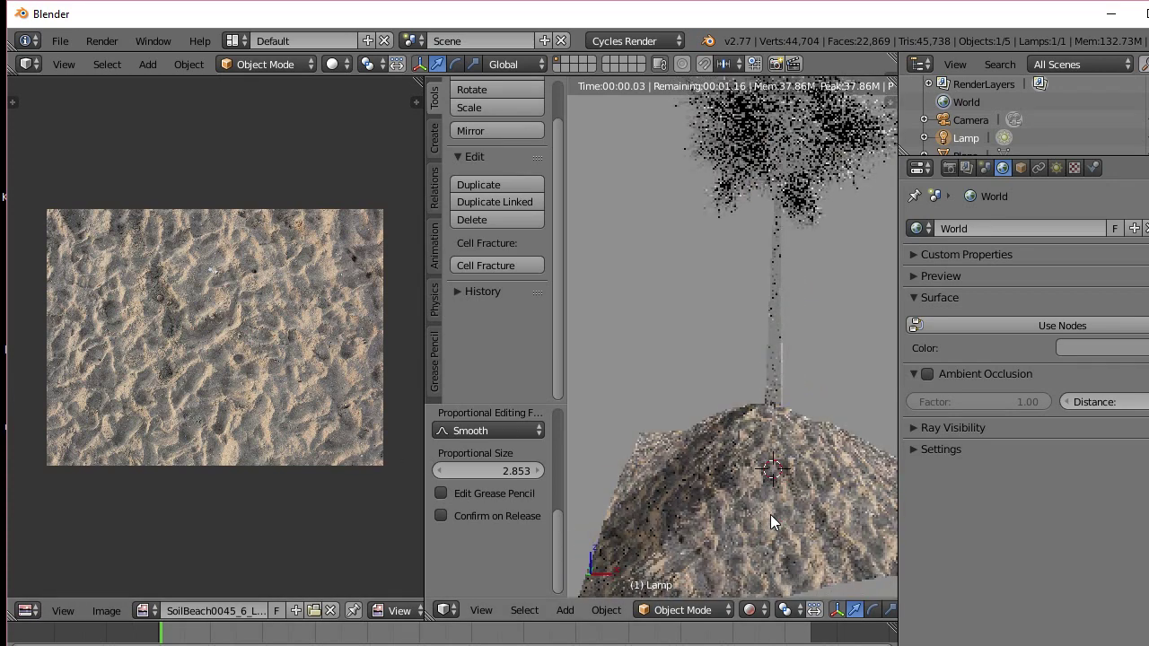
{"action": "scroll", "coordinate": [770, 515], "scroll_direction": "up", "scroll_amount": 1}
{"action": "scroll", "coordinate": [771, 515], "scroll_direction": "down", "scroll_amount": 1}
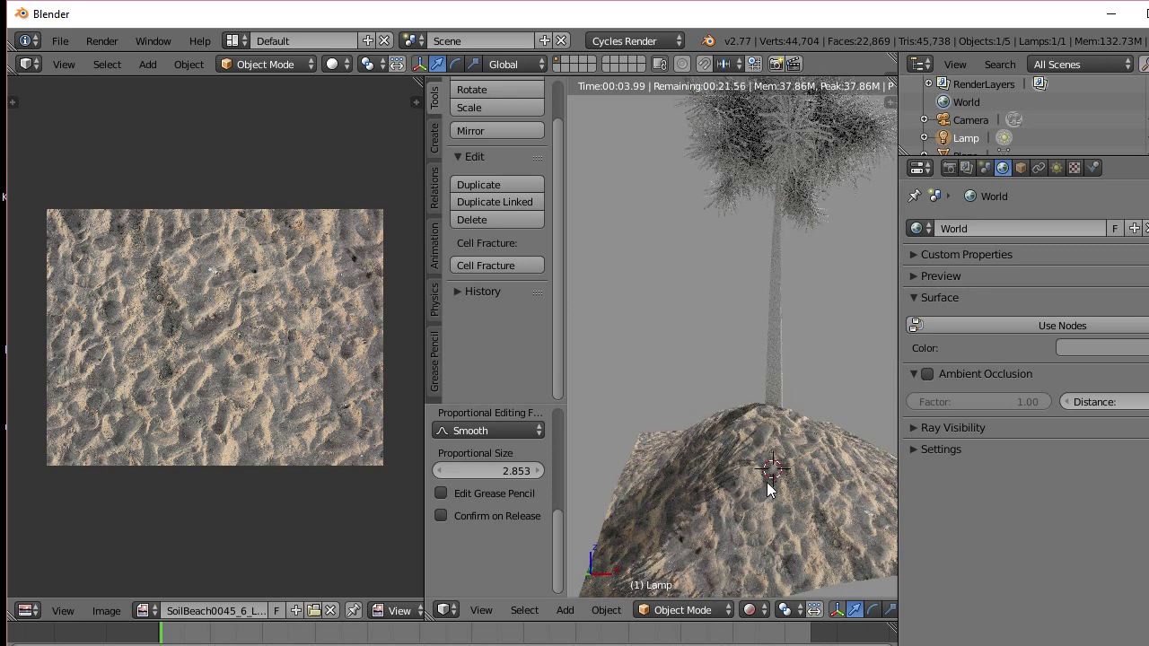
{"action": "middle_click_drag", "start_coordinate": [772, 487], "coordinate": [674, 488]}
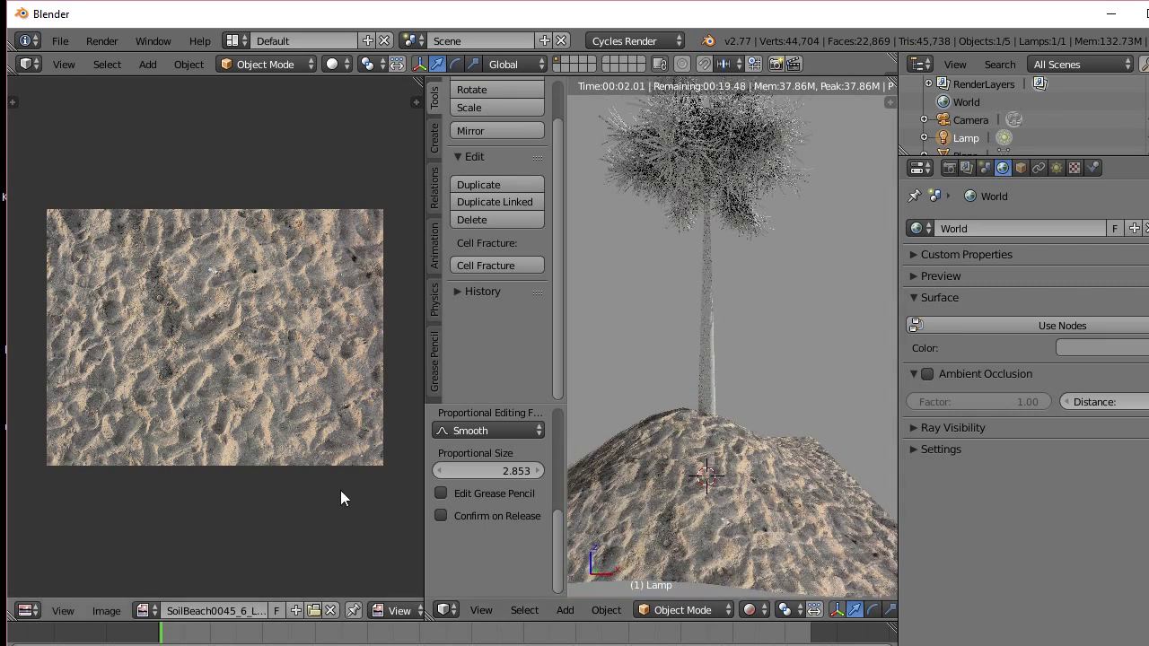
Show the hill in Solid shading and scale its entire UV layout up by about 1.9 over the sand image
{"action": "right_click", "coordinate": [756, 504]}
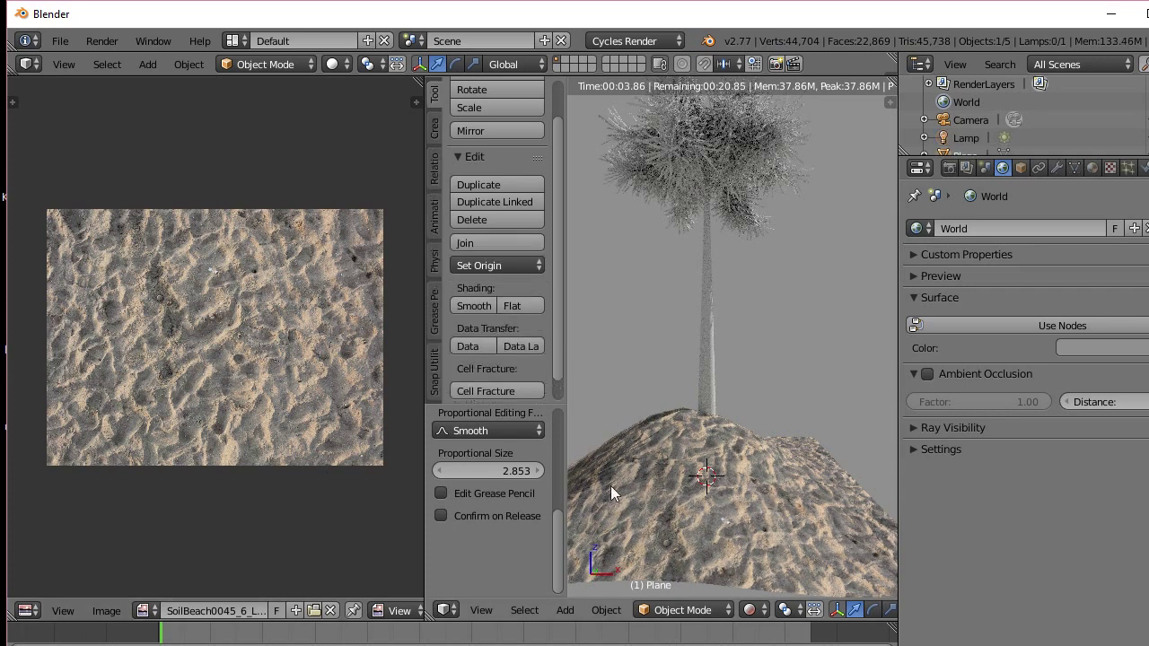
{"action": "left_click", "coordinate": [749, 610]}
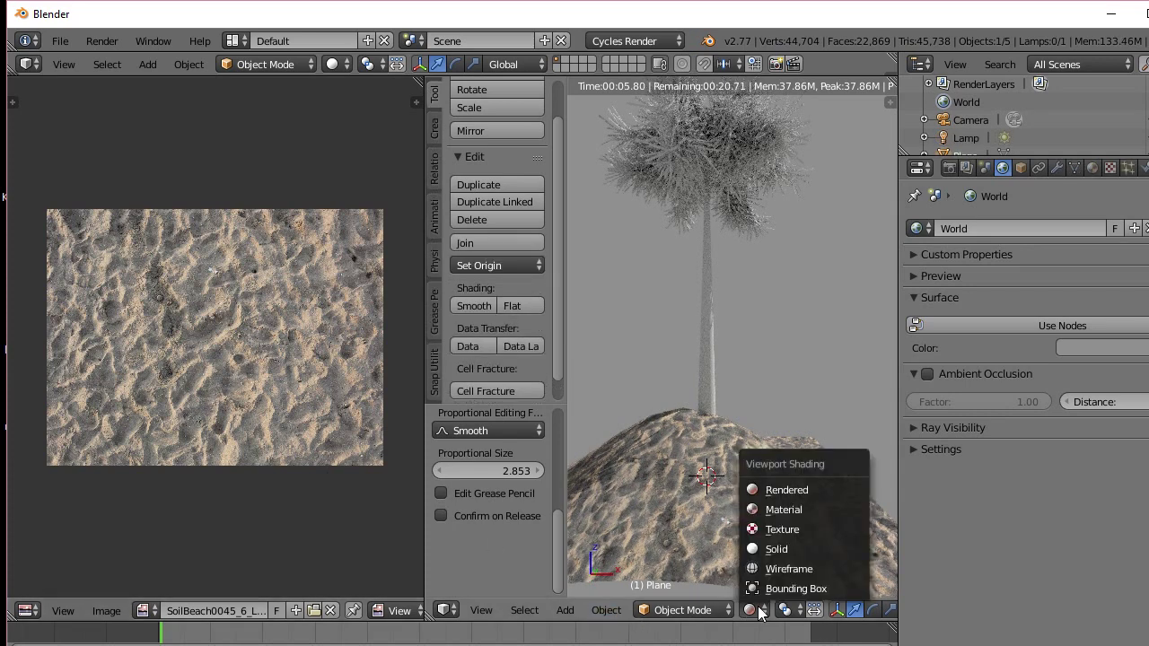
{"action": "left_click", "coordinate": [762, 550]}
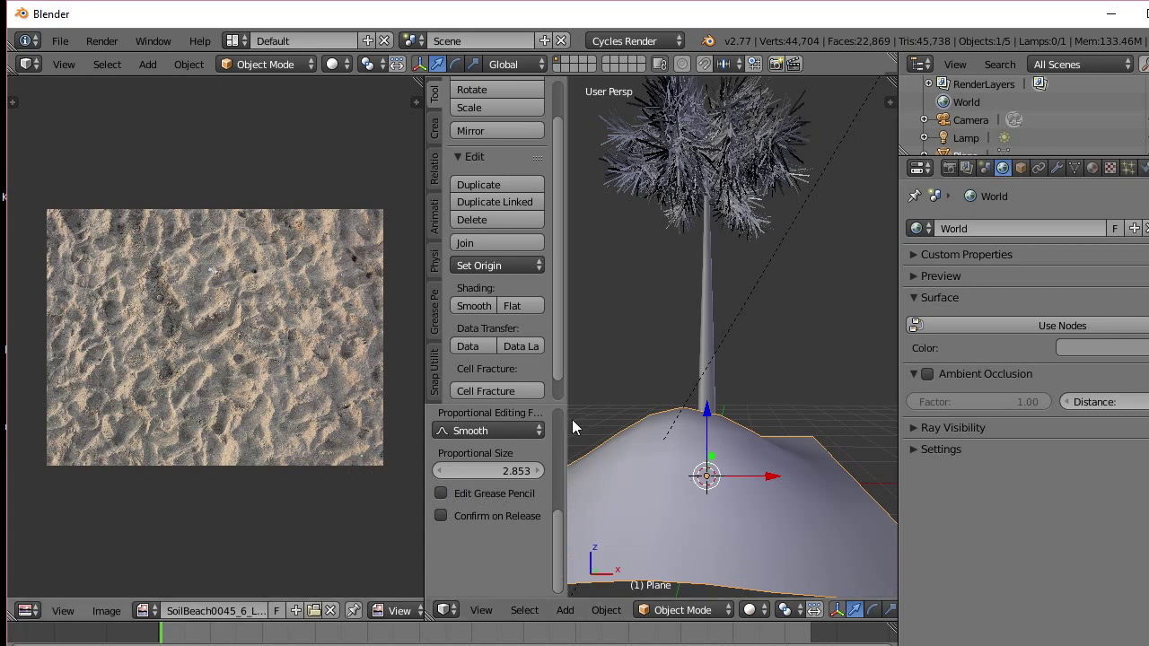
{"action": "key", "text": "Tab"}
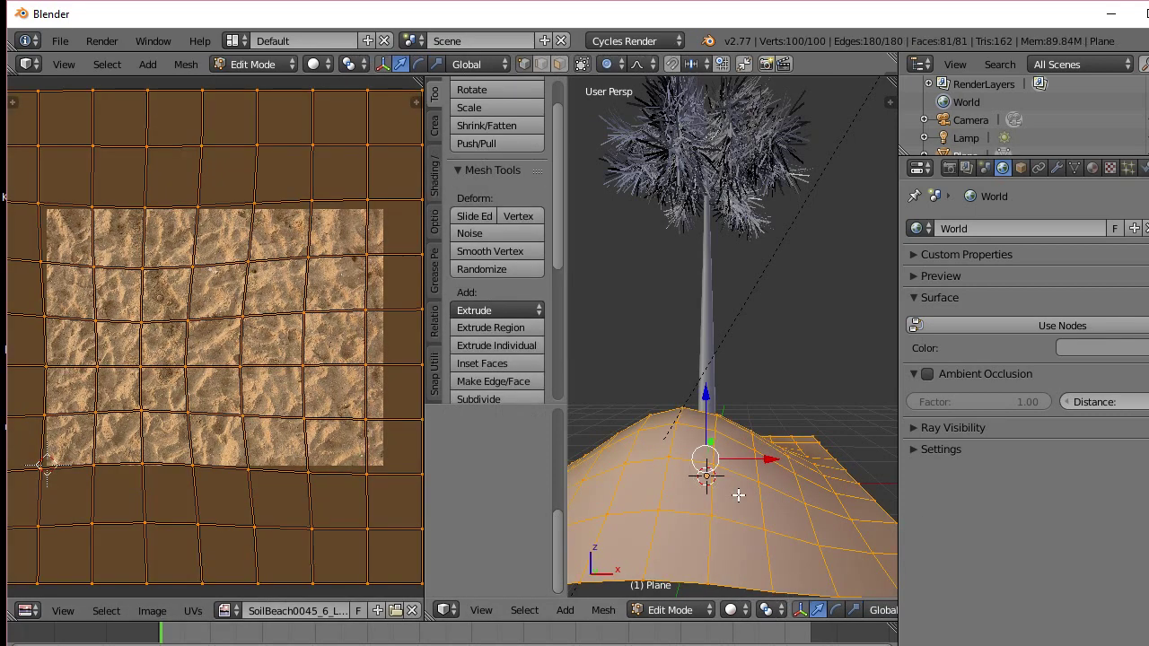
{"action": "key", "text": "s"}
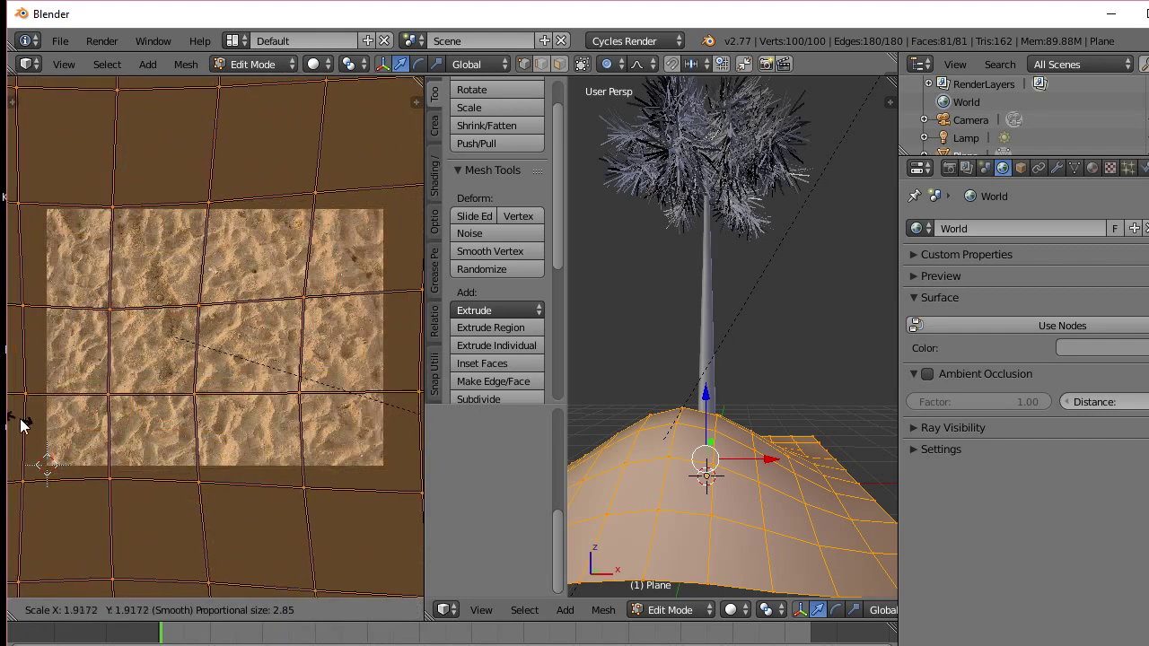
{"action": "left_click", "coordinate": [21, 421]}
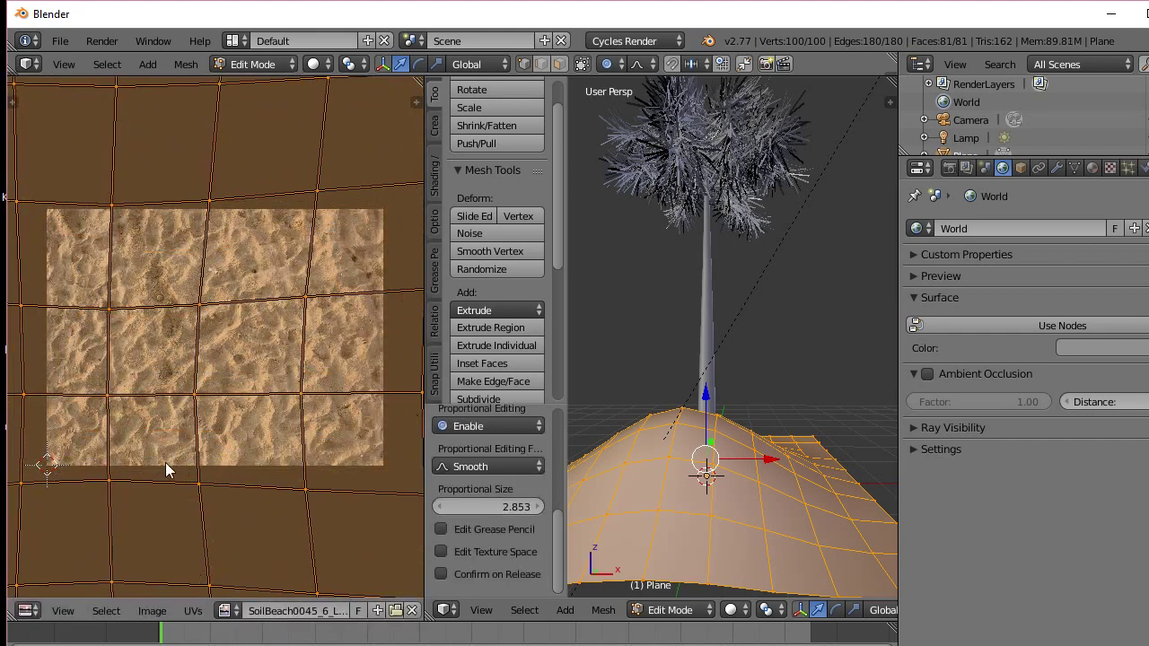
Preview the rescaled sand texture on the hill in Rendered shading and return the 3D view to Solid
{"action": "left_click", "coordinate": [731, 609]}
{"action": "left_click", "coordinate": [774, 493]}
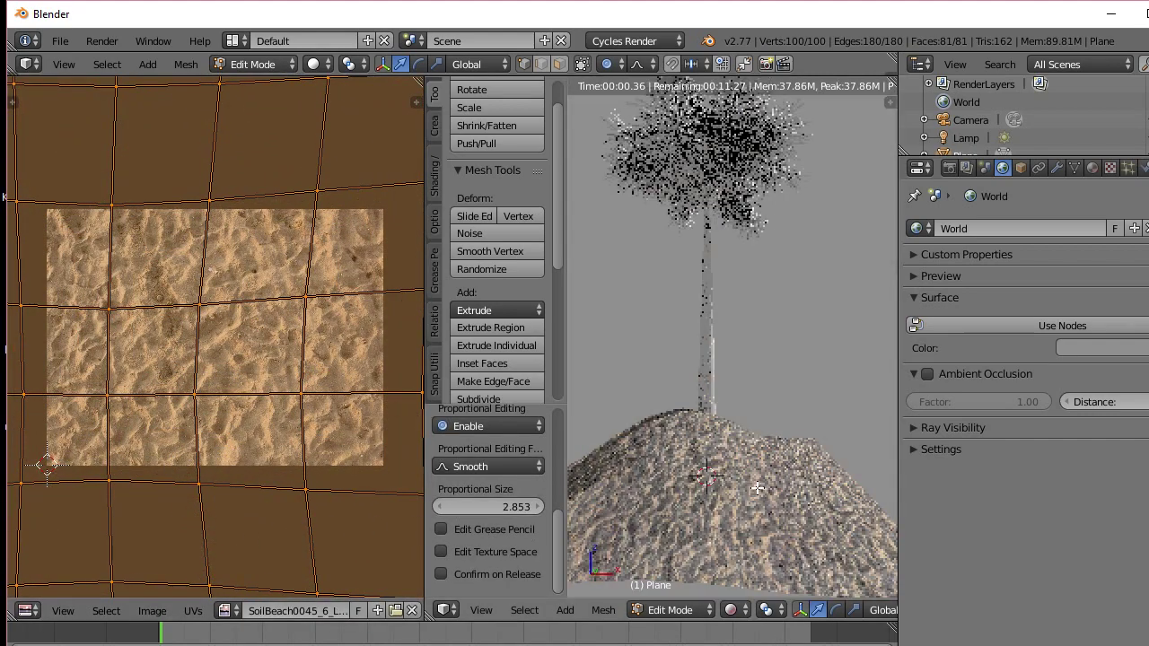
{"action": "scroll", "coordinate": [756, 492], "scroll_direction": "up", "scroll_amount": 2}
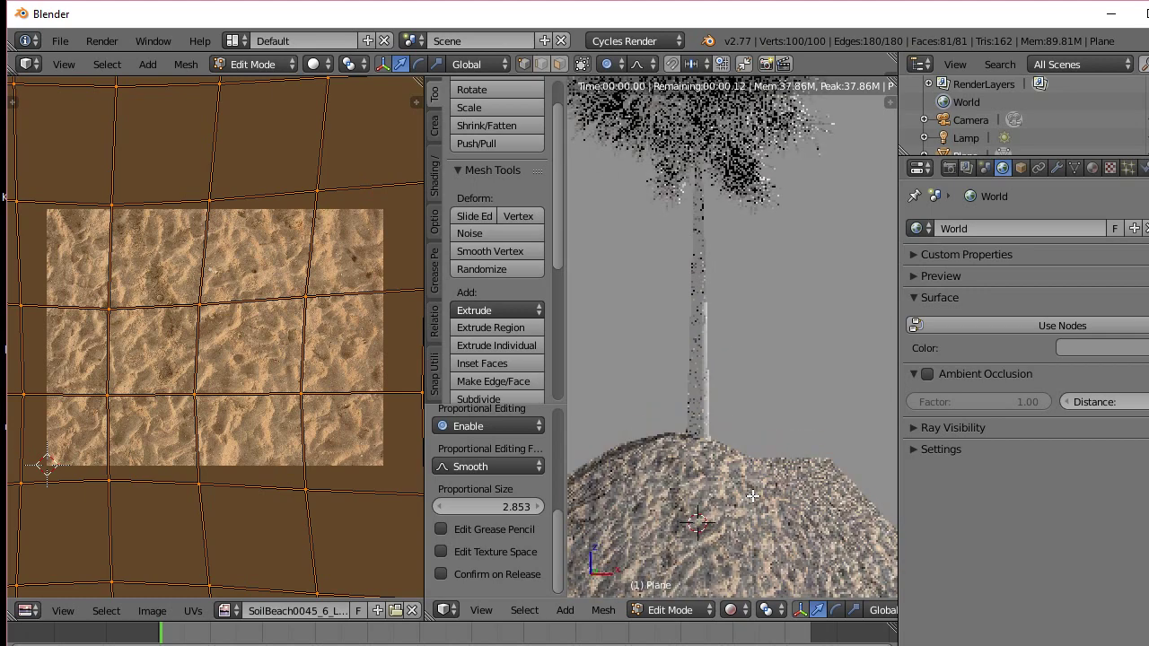
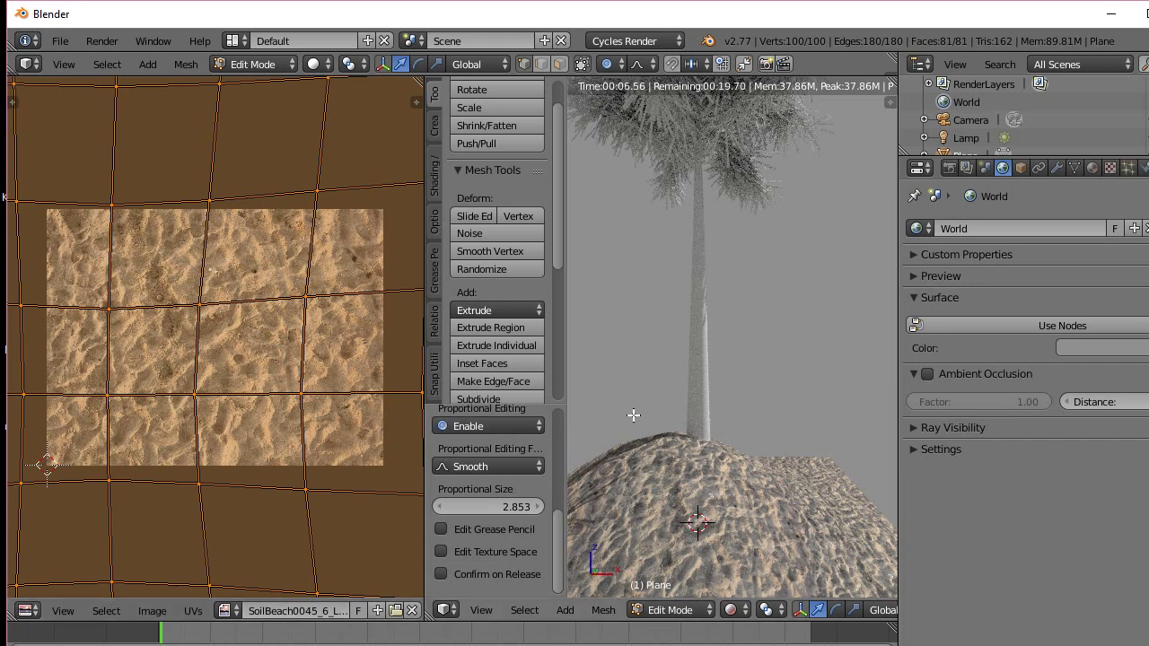
{"action": "left_click", "coordinate": [743, 610]}
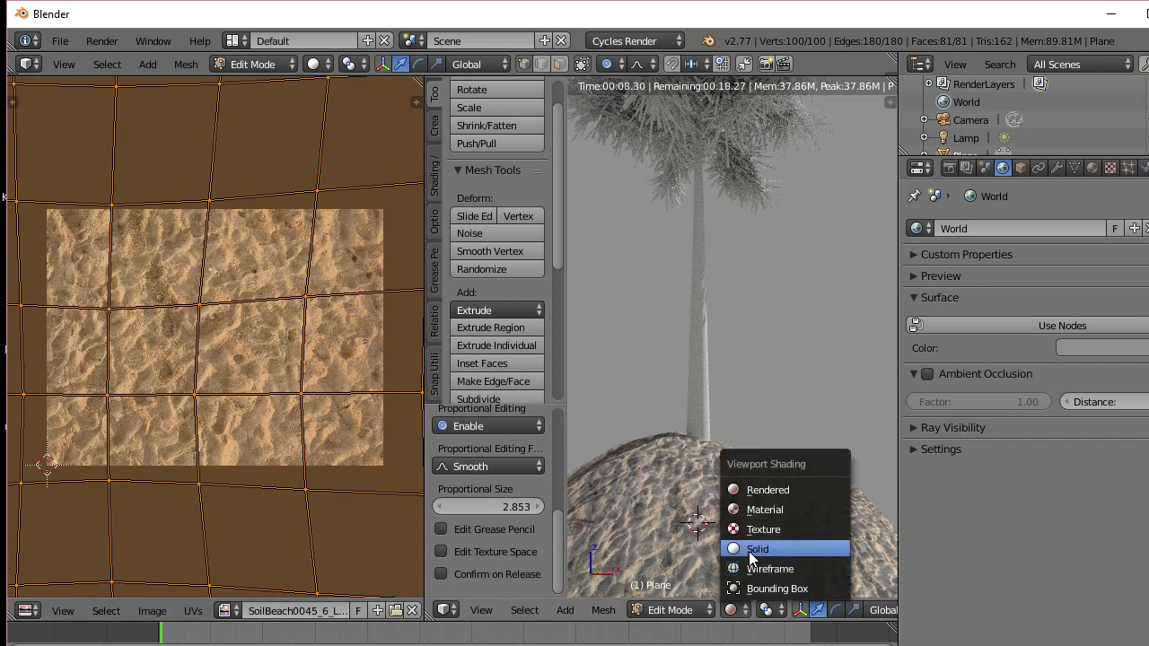
{"action": "left_click", "coordinate": [754, 550]}
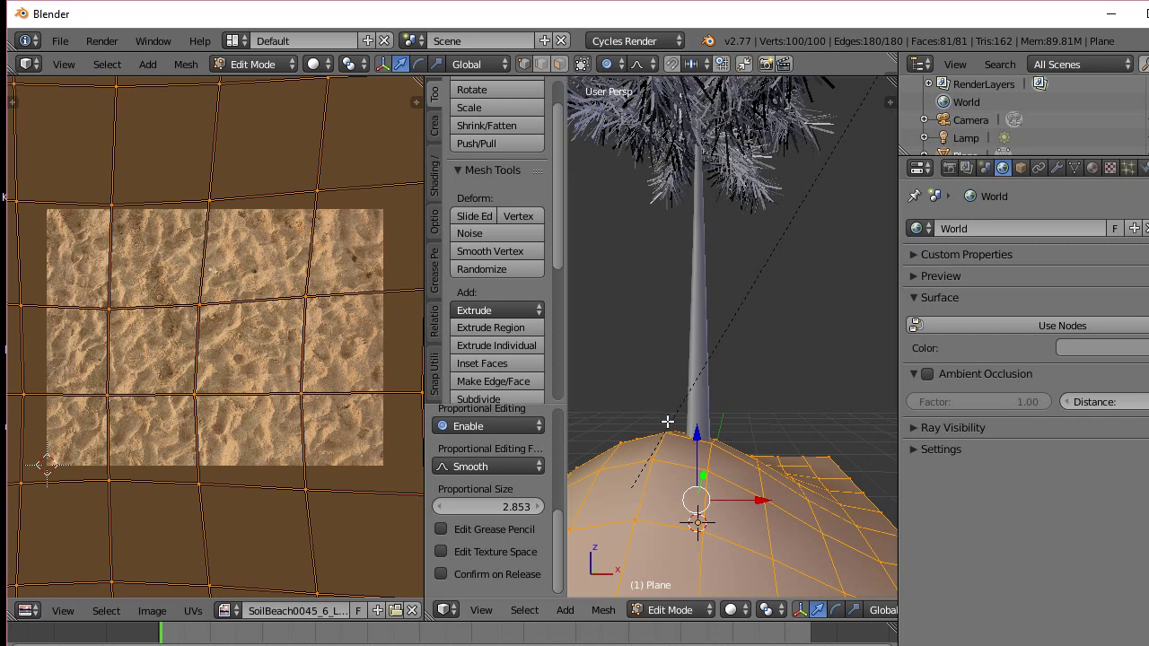
Leave mesh editing, give the tree trunk a new material and link an Image Texture to its Diffuse BSDF colour
{"action": "key", "text": "Tab"}
{"action": "right_click", "coordinate": [699, 374]}
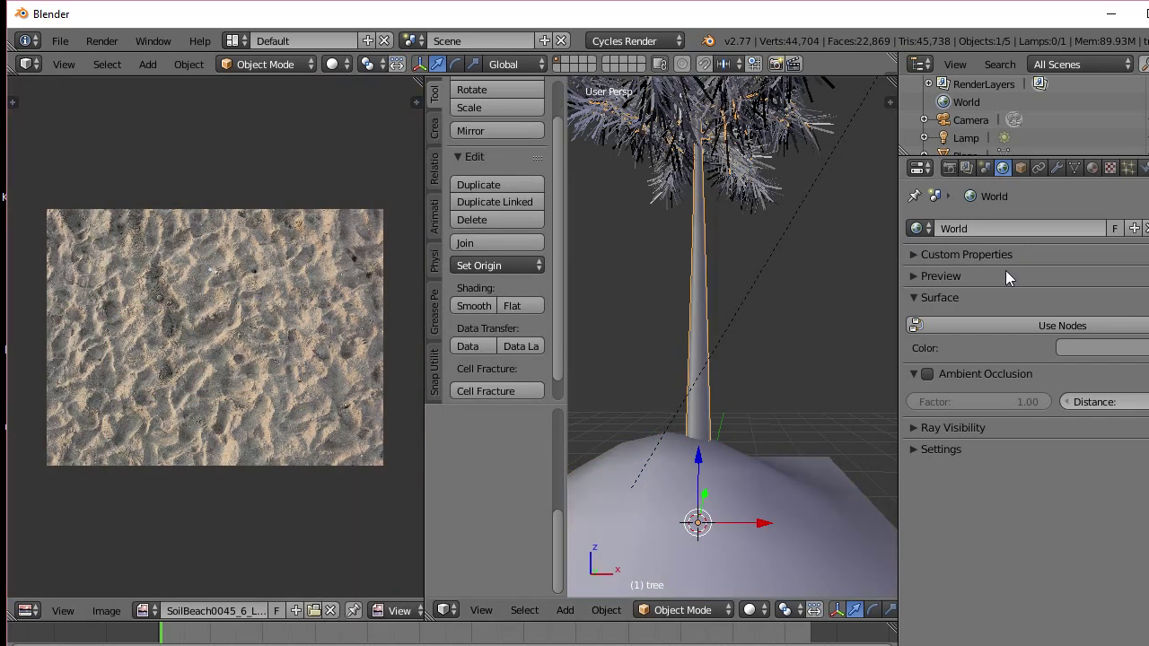
{"action": "left_click", "coordinate": [1093, 170]}
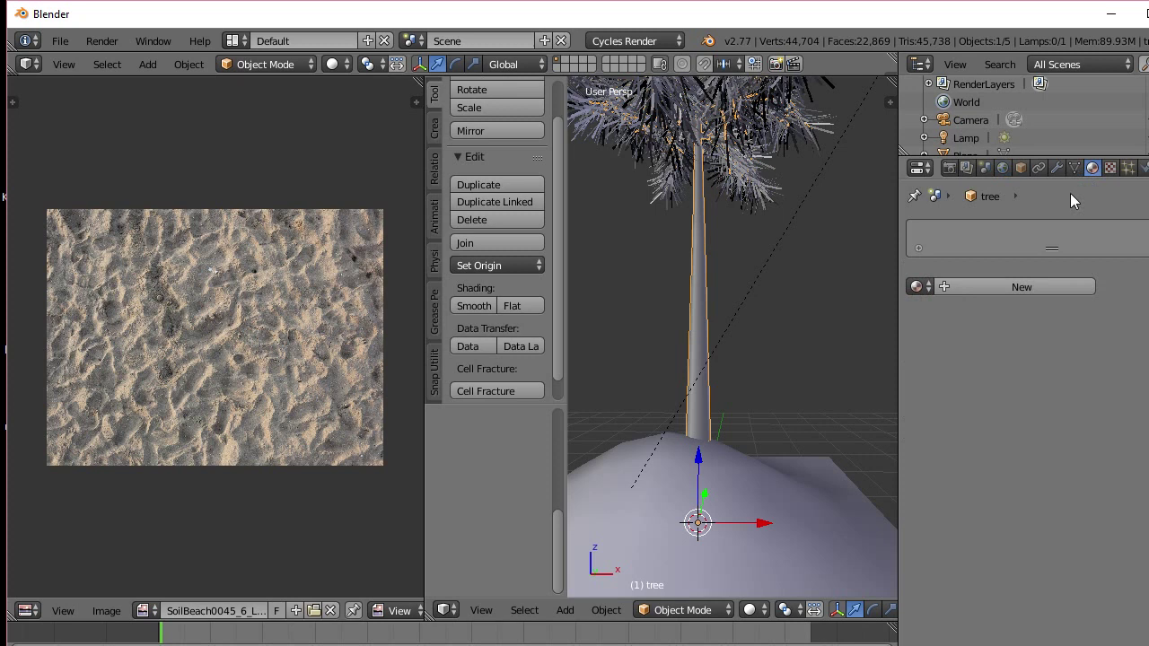
{"action": "left_click", "coordinate": [1024, 287]}
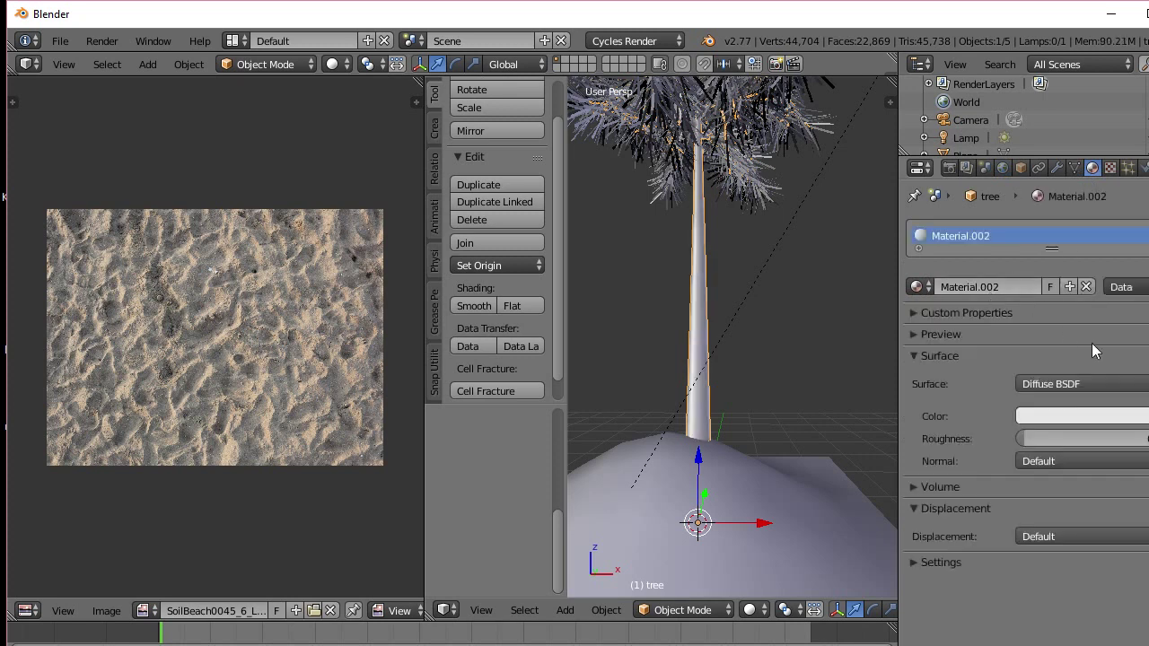
{"action": "left_click", "coordinate": [1148, 416]}
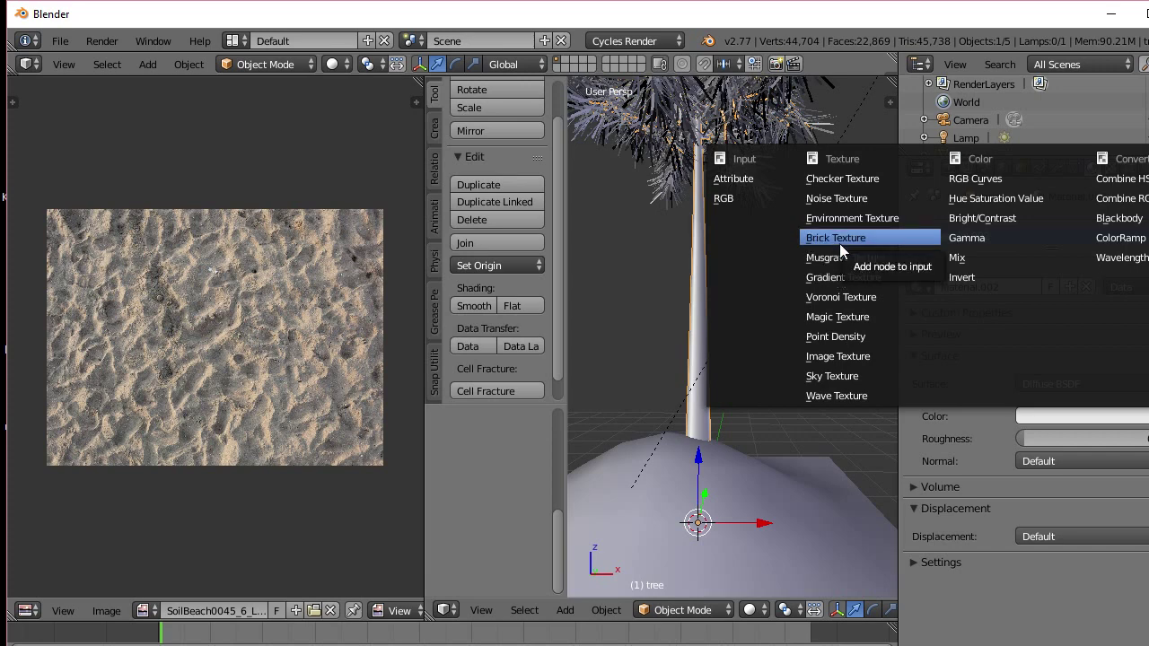
{"action": "left_click", "coordinate": [844, 355]}
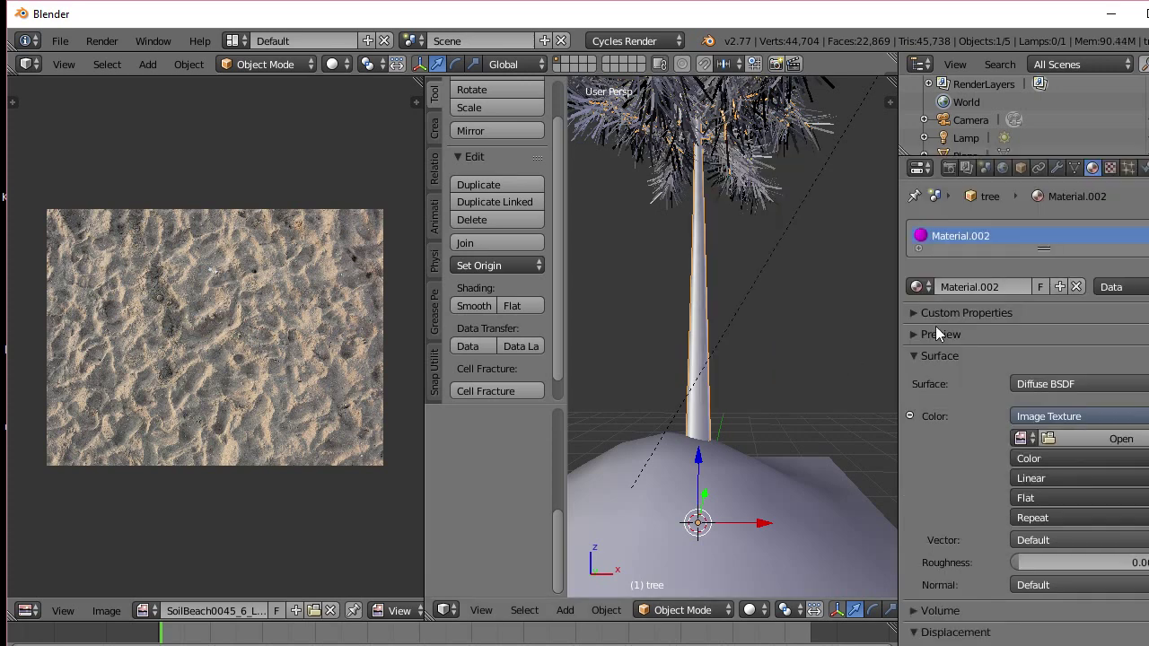
Load BarkPalm0059_L.jpg from the desktop's Textures folder as the trunk material's image, browsing the files as thumbnails
{"action": "left_click", "coordinate": [1060, 437]}
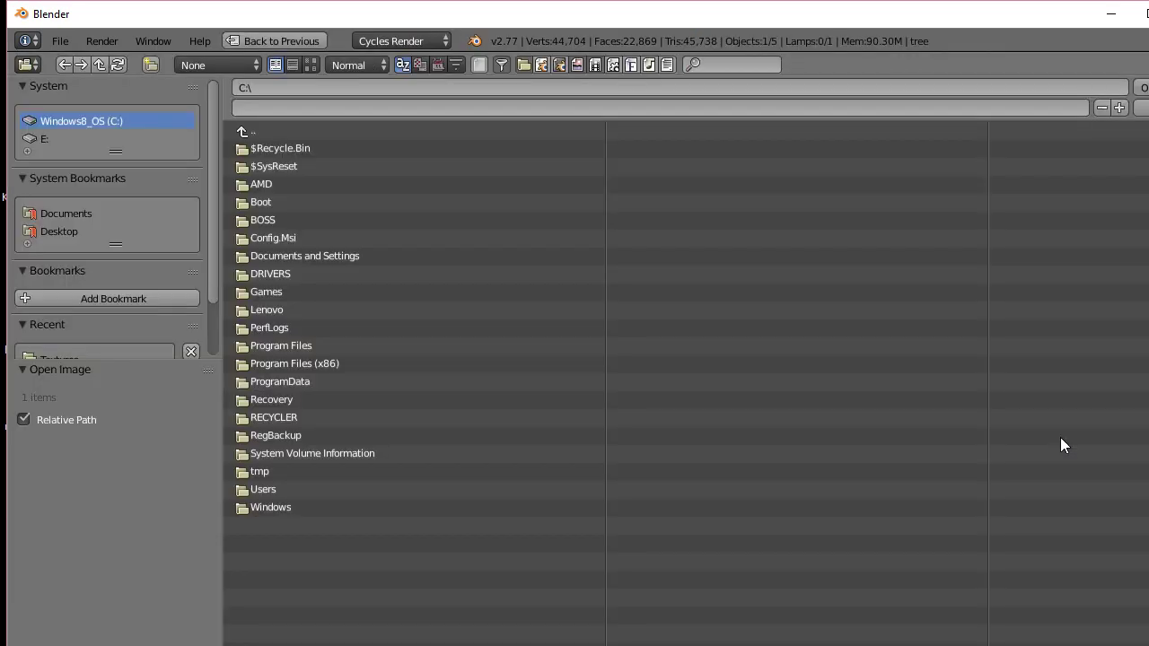
{"action": "left_click", "coordinate": [310, 65]}
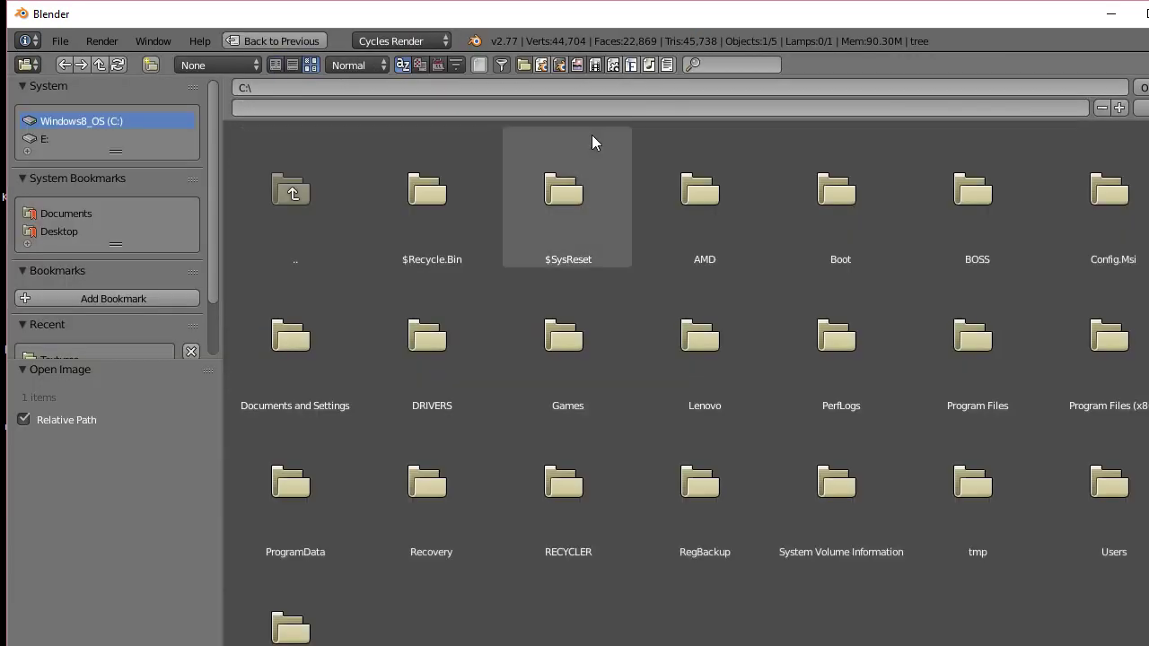
{"action": "left_click", "coordinate": [59, 232]}
{"action": "left_click", "coordinate": [1121, 332]}
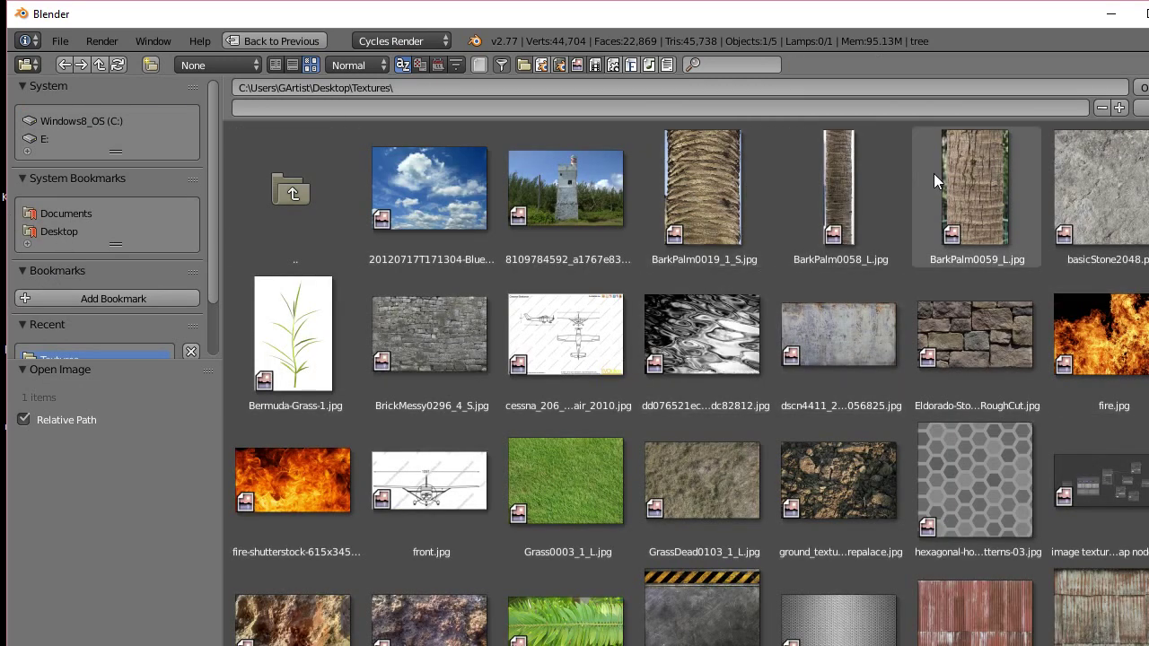
{"action": "scroll", "coordinate": [937, 190], "scroll_direction": "down", "scroll_amount": 15}
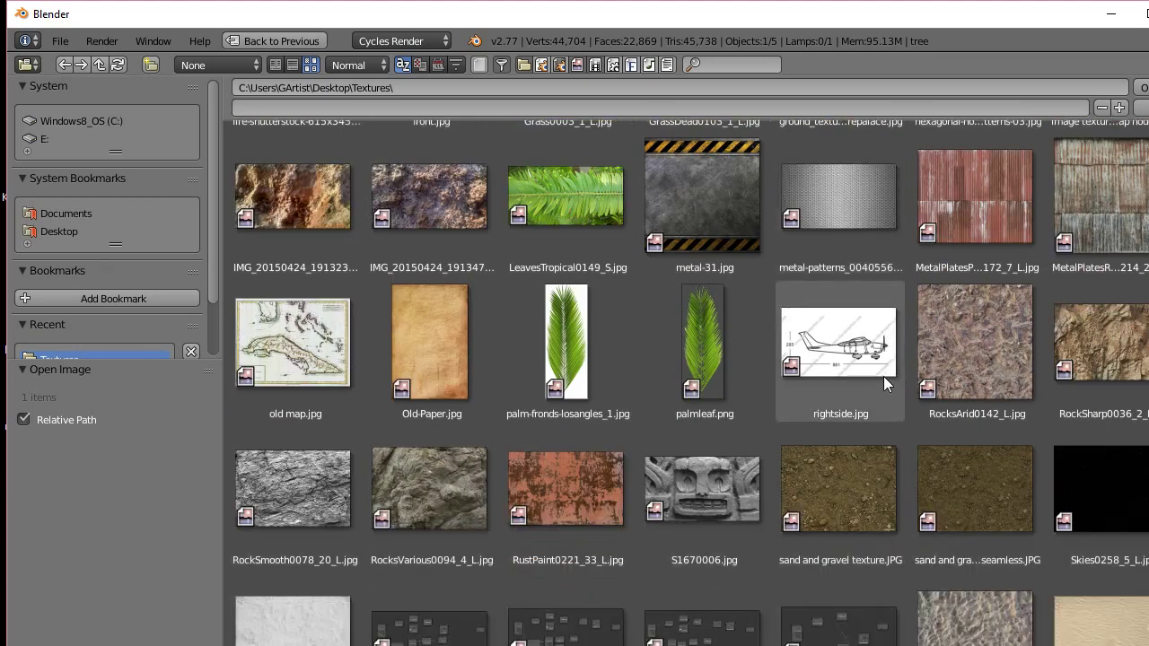
{"action": "scroll", "coordinate": [879, 393], "scroll_direction": "down", "scroll_amount": 3}
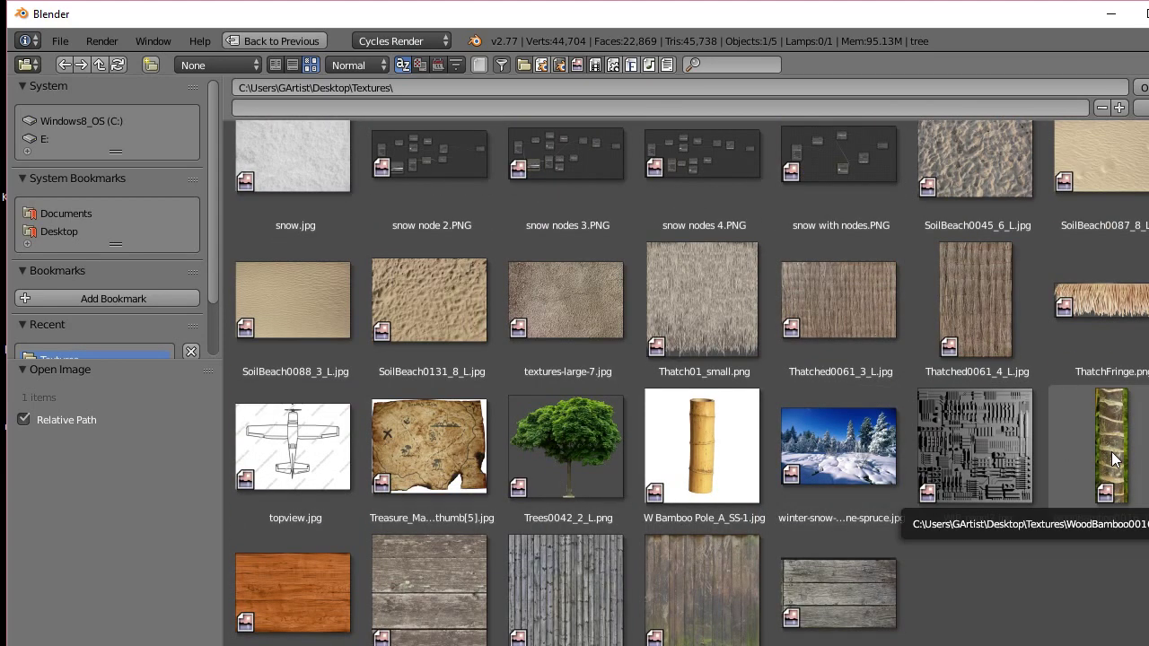
{"action": "scroll", "coordinate": [1113, 454], "scroll_direction": "up", "scroll_amount": 3}
{"action": "scroll", "coordinate": [1104, 438], "scroll_direction": "up", "scroll_amount": 18}
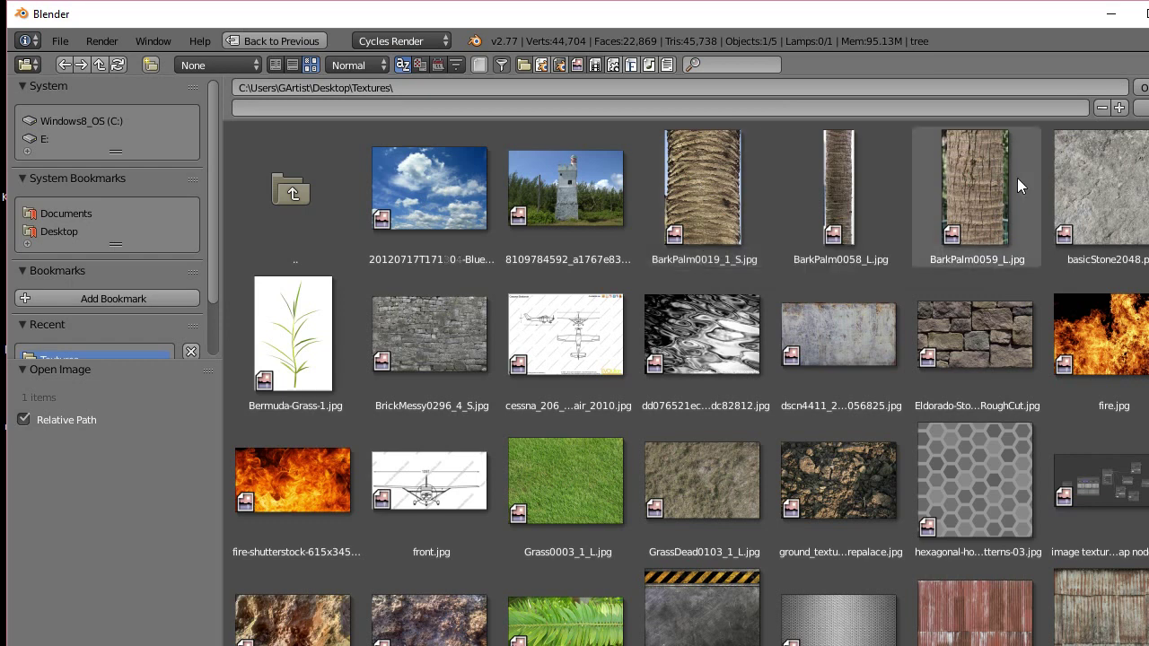
{"action": "left_click", "coordinate": [703, 193]}
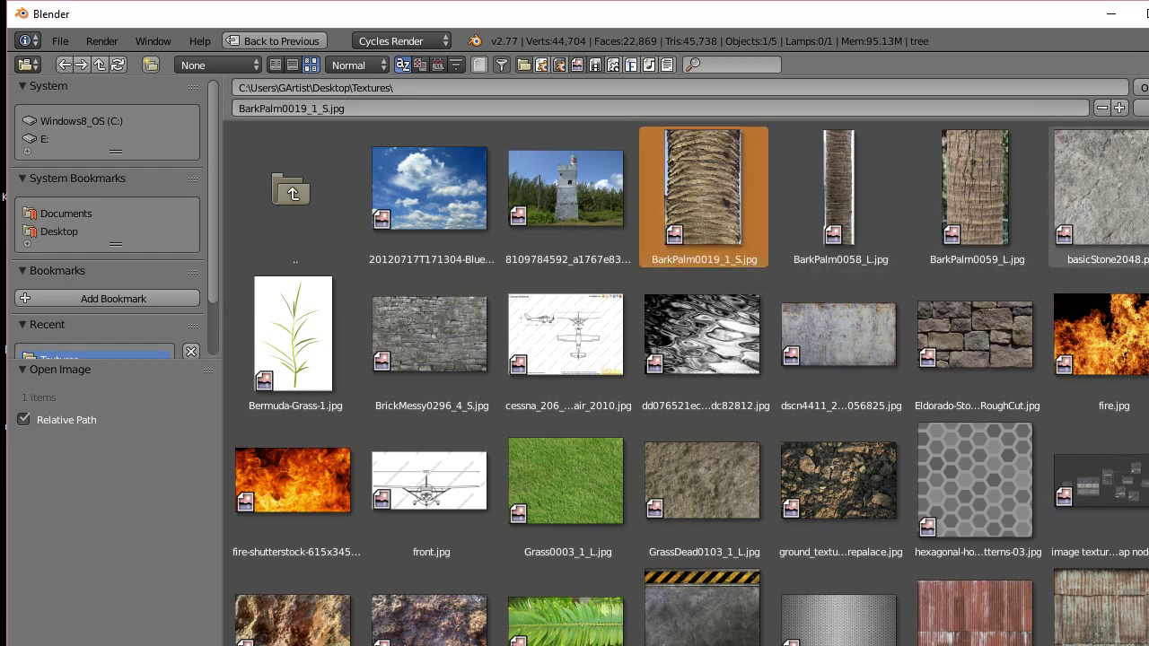
{"action": "left_click", "coordinate": [983, 197]}
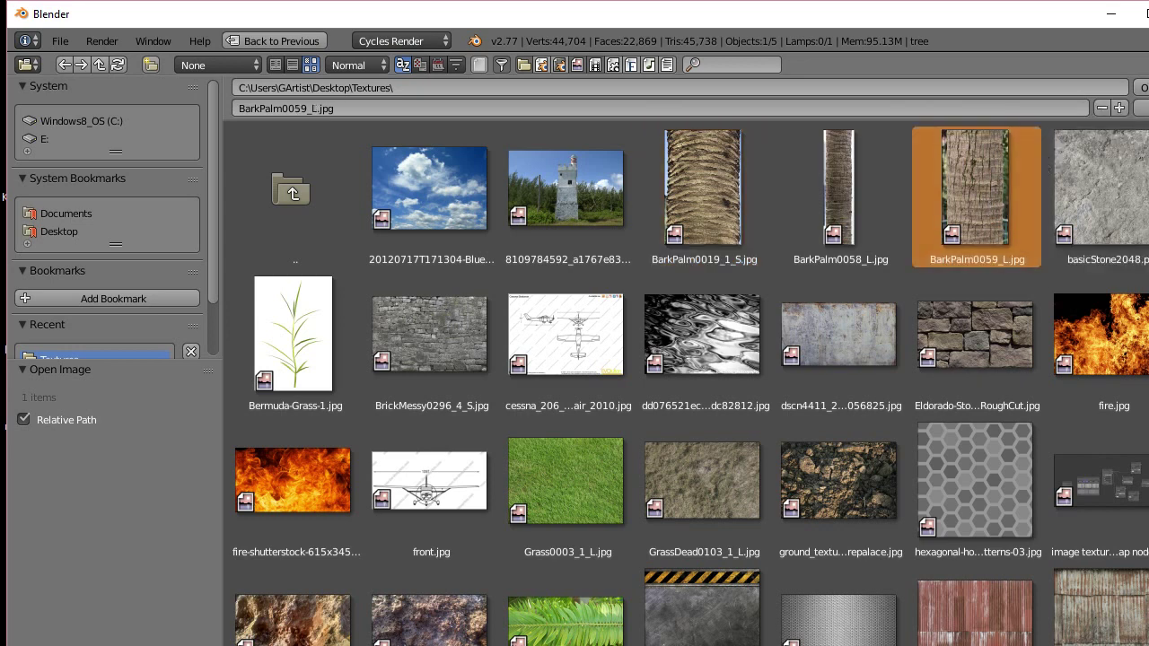
{"action": "left_click", "coordinate": [1142, 88]}
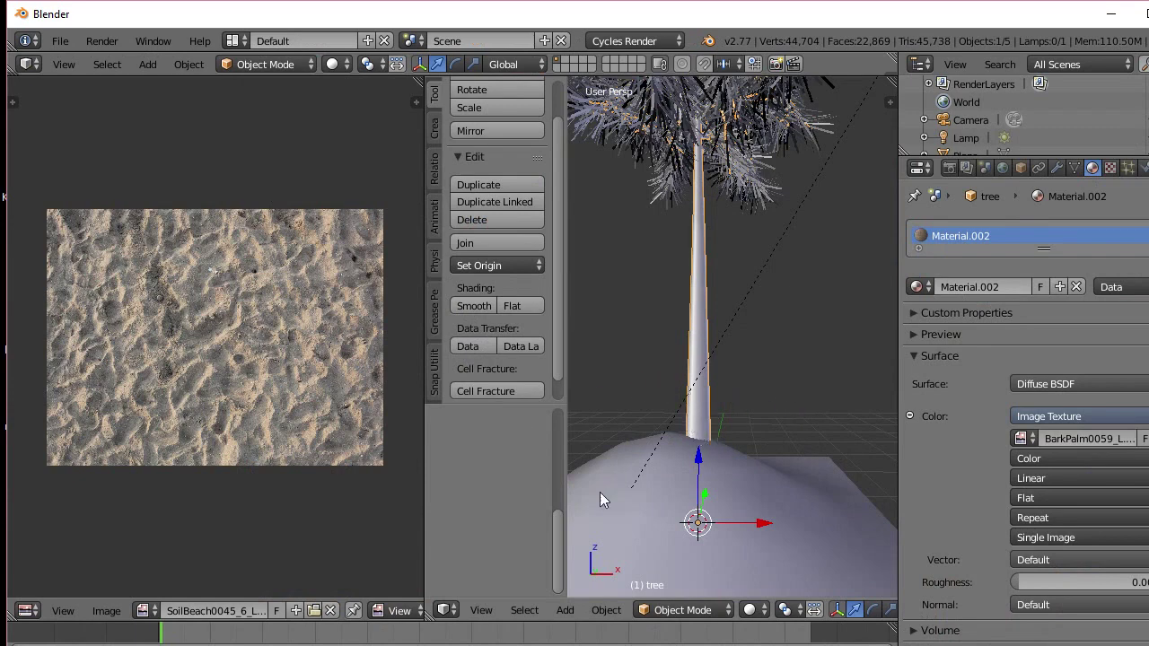
Select the tree's linked trunk mesh in Edit Mode and show BarkPalm0059_L.jpg in the image editor
{"action": "key", "text": "Tab"}
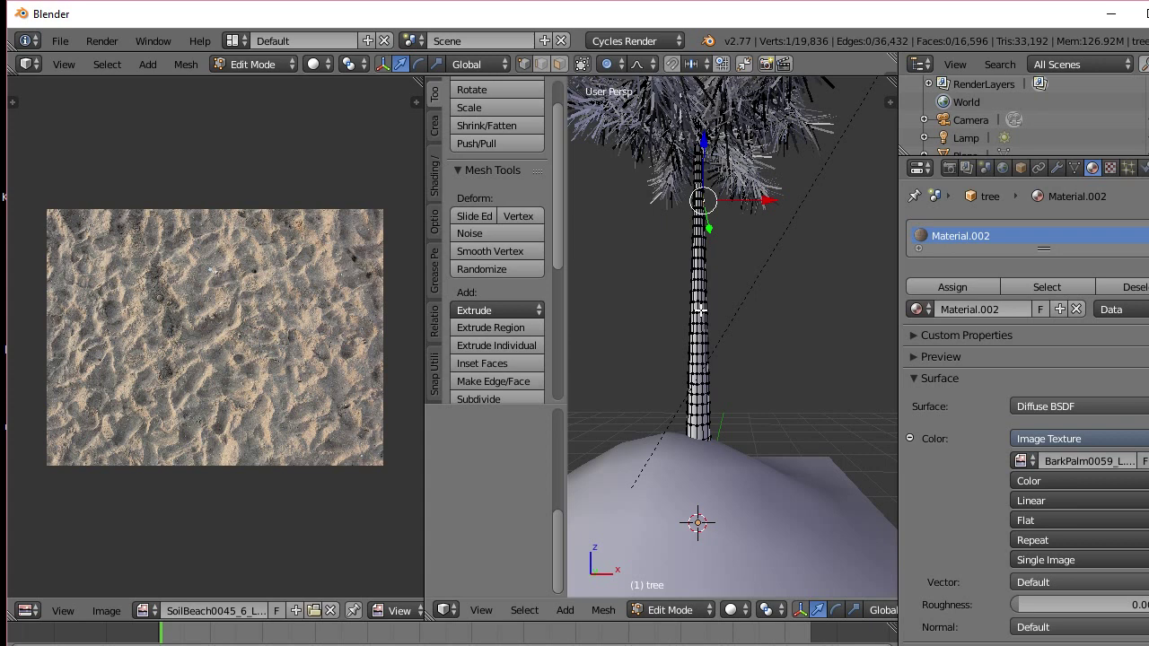
{"action": "key", "text": "l"}
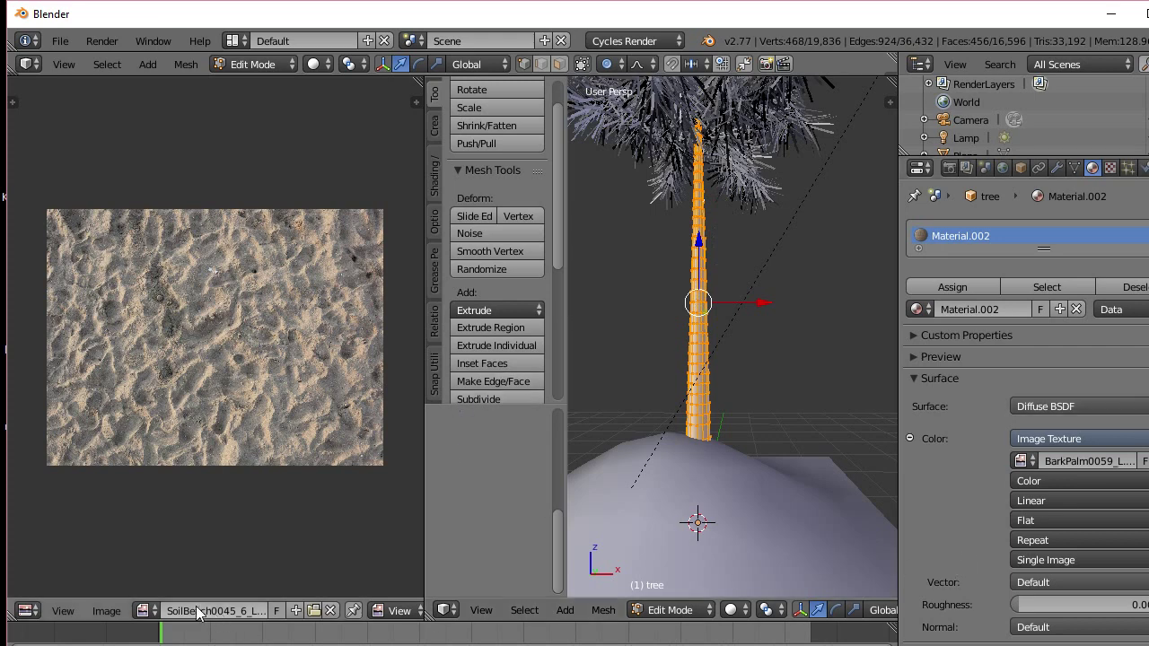
{"action": "left_click", "coordinate": [144, 611]}
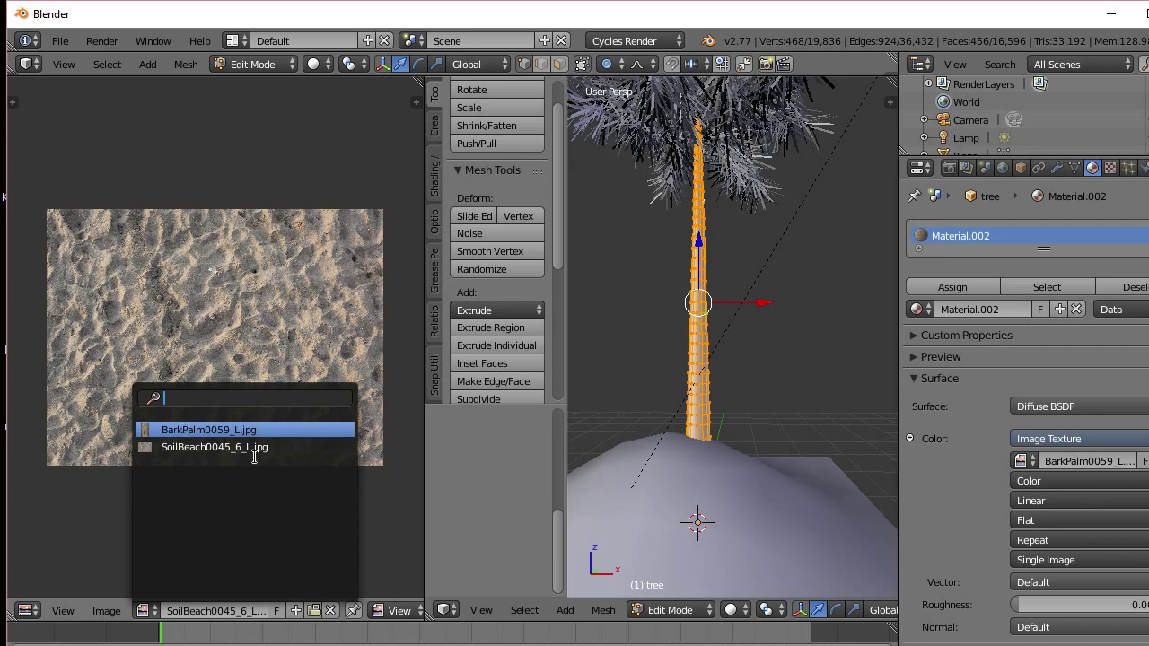
{"action": "key", "text": "Return"}
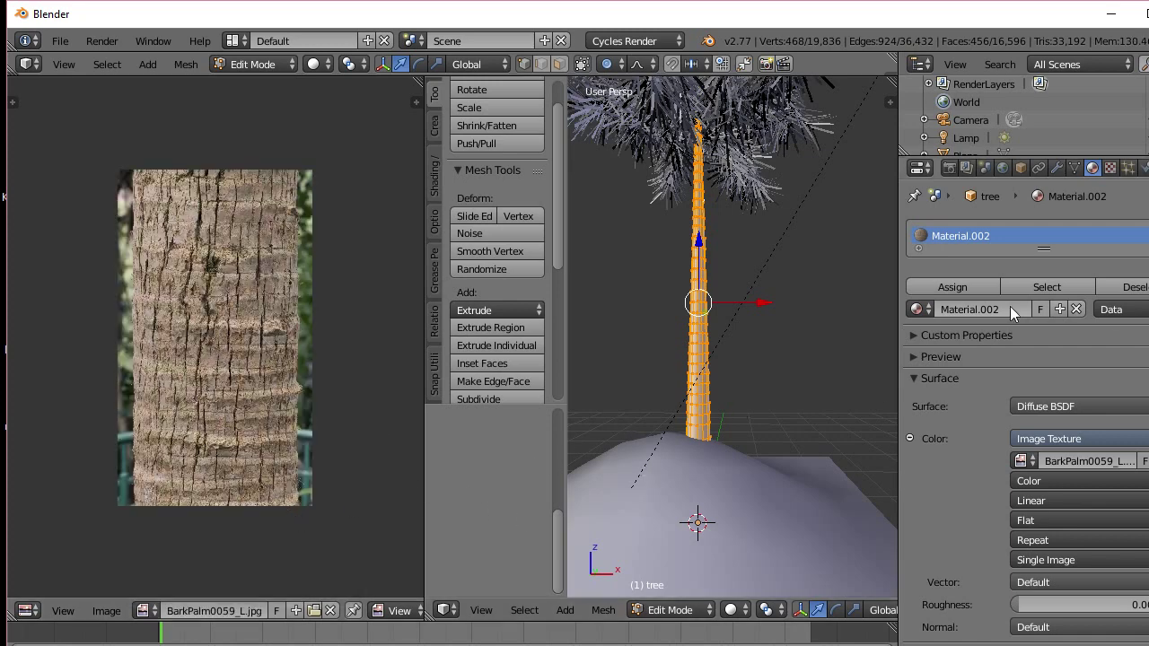
Switch the image editor back to SoilBeach0045_6_L.jpg, return to Object Mode and select the hill
{"action": "left_click", "coordinate": [151, 615]}
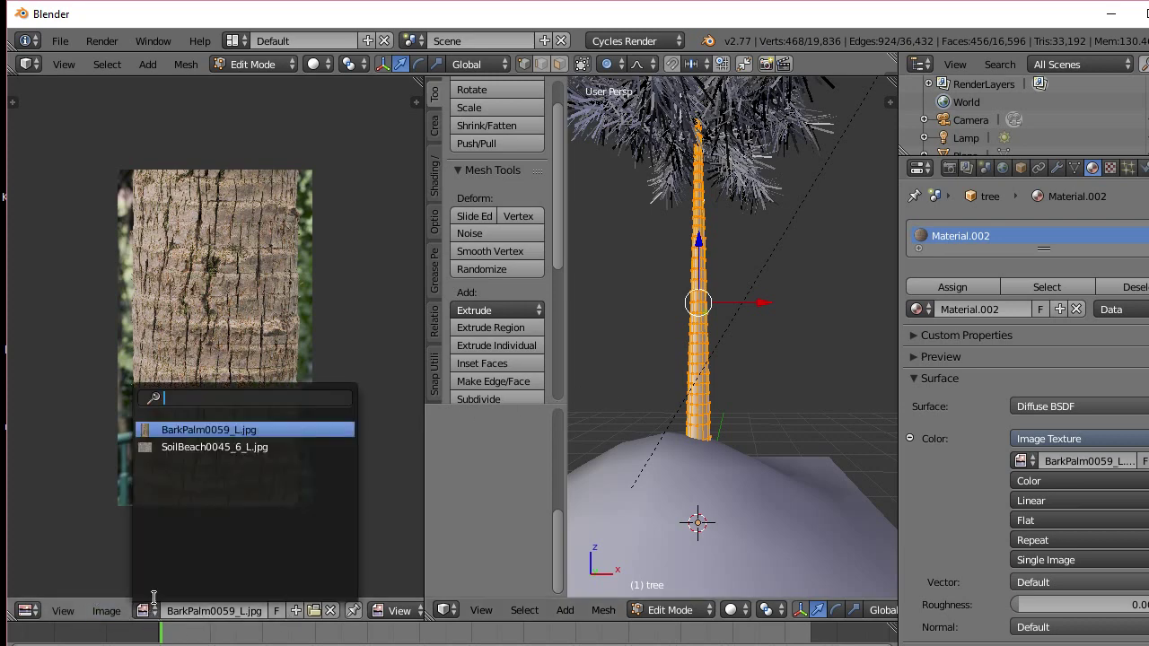
{"action": "left_click", "coordinate": [171, 449]}
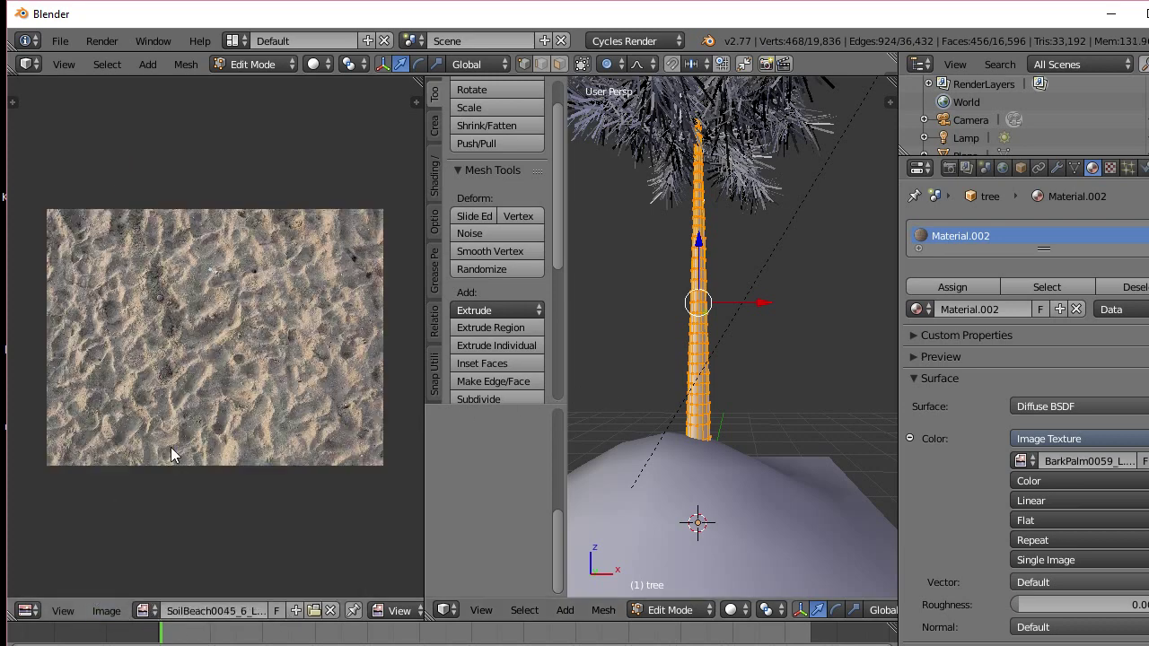
{"action": "key", "text": "Tab"}
{"action": "right_click", "coordinate": [662, 480]}
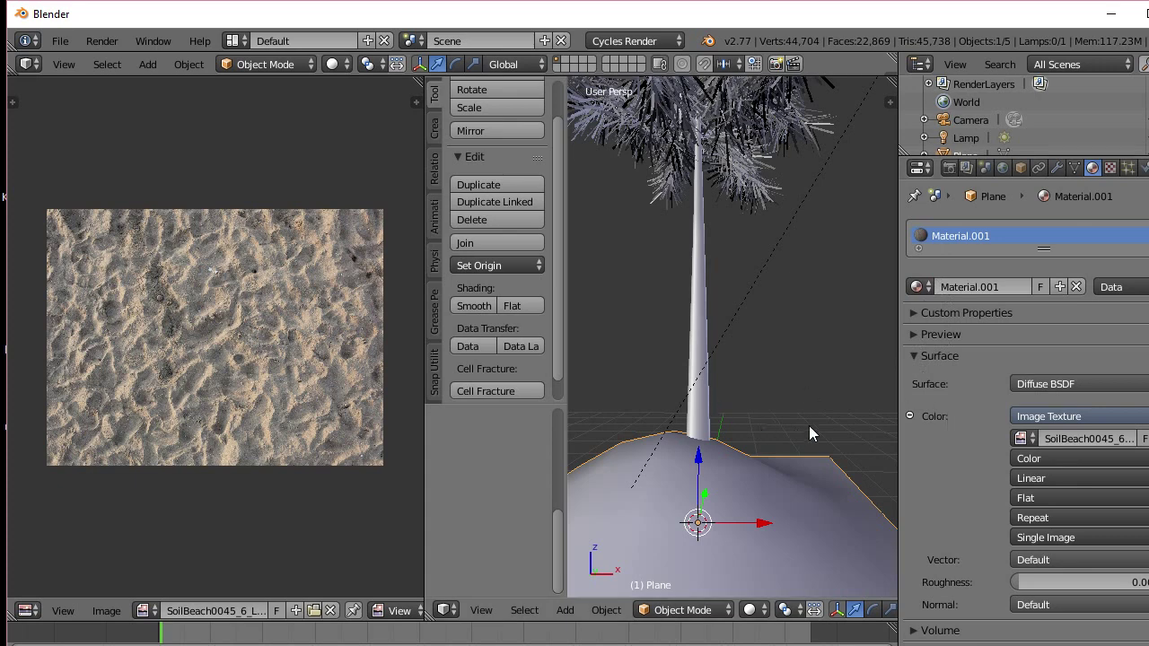
Put the sand ground plane in Edit Mode and preview it with Rendered viewport shading
{"action": "mouse_move", "coordinate": [698, 471]}
{"action": "middle_mouse_down"}
{"action": "mouse_move", "coordinate": [702, 490]}
{"action": "mouse_move", "coordinate": [711, 479]}
{"action": "middle_mouse_up"}
{"action": "key", "text": "Tab"}
{"action": "left_click", "coordinate": [732, 609]}
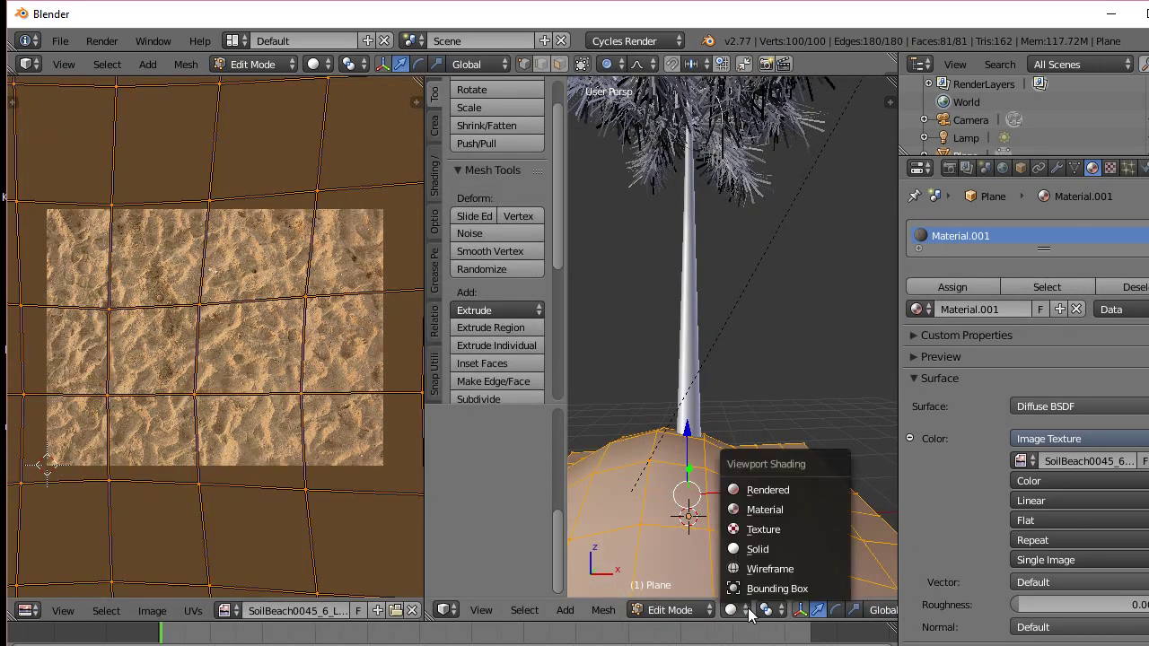
{"action": "left_click", "coordinate": [767, 490]}
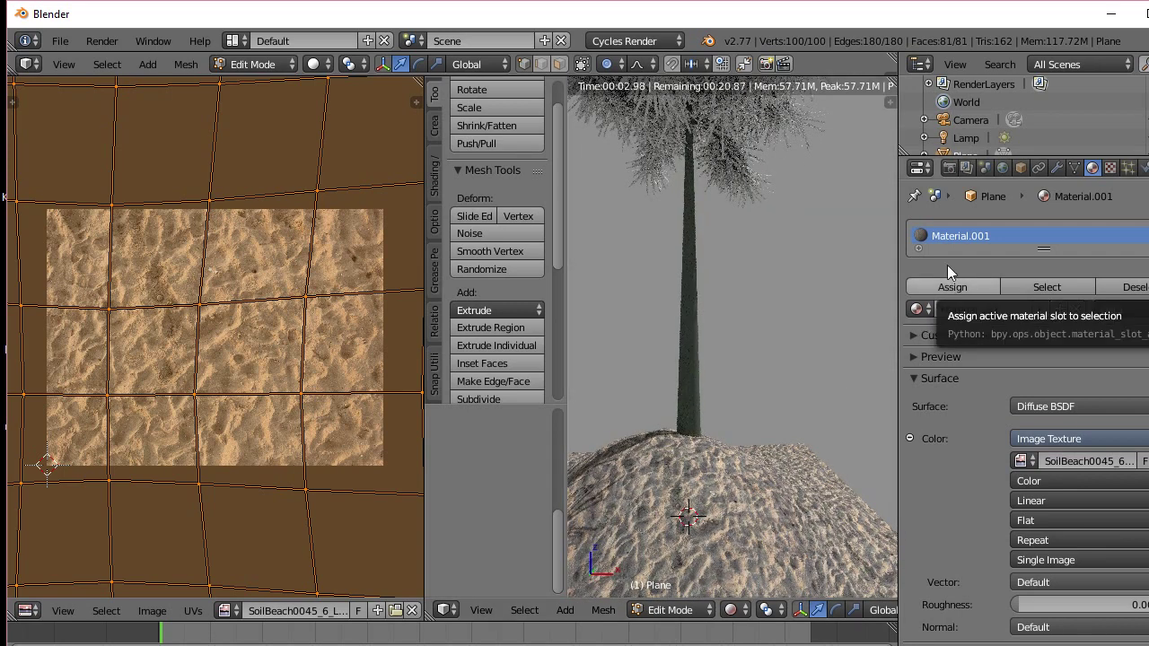
Rename the ground plane's material to sand and assign it to the selected faces
{"action": "left_click", "coordinate": [954, 308]}
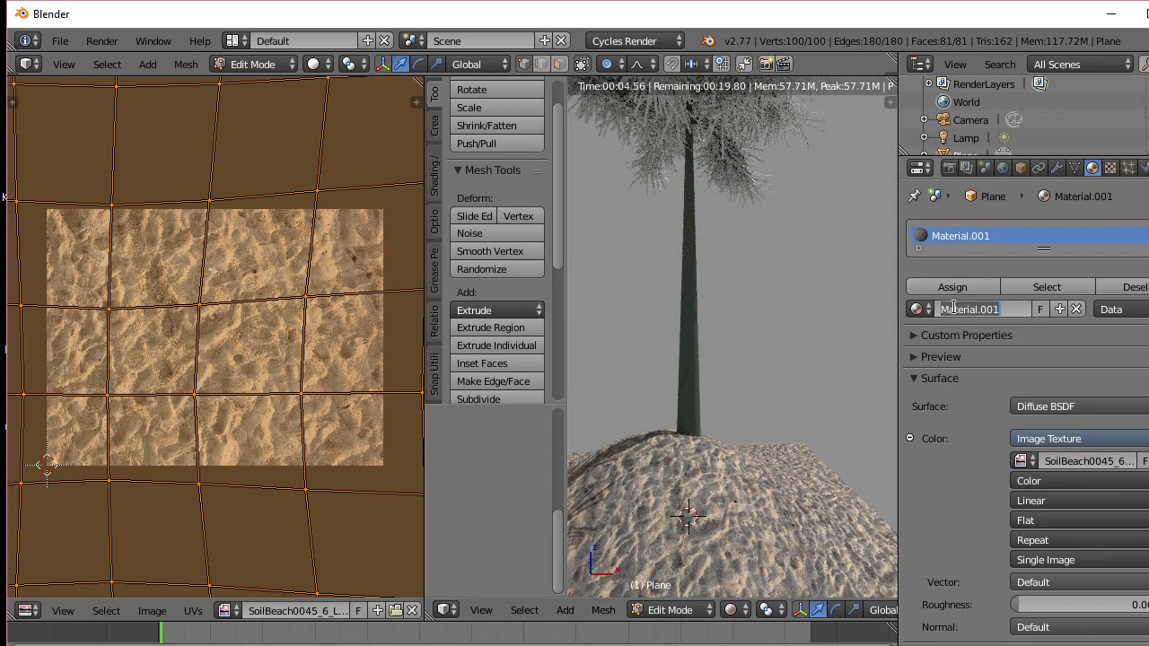
{"action": "type", "text": "s"}
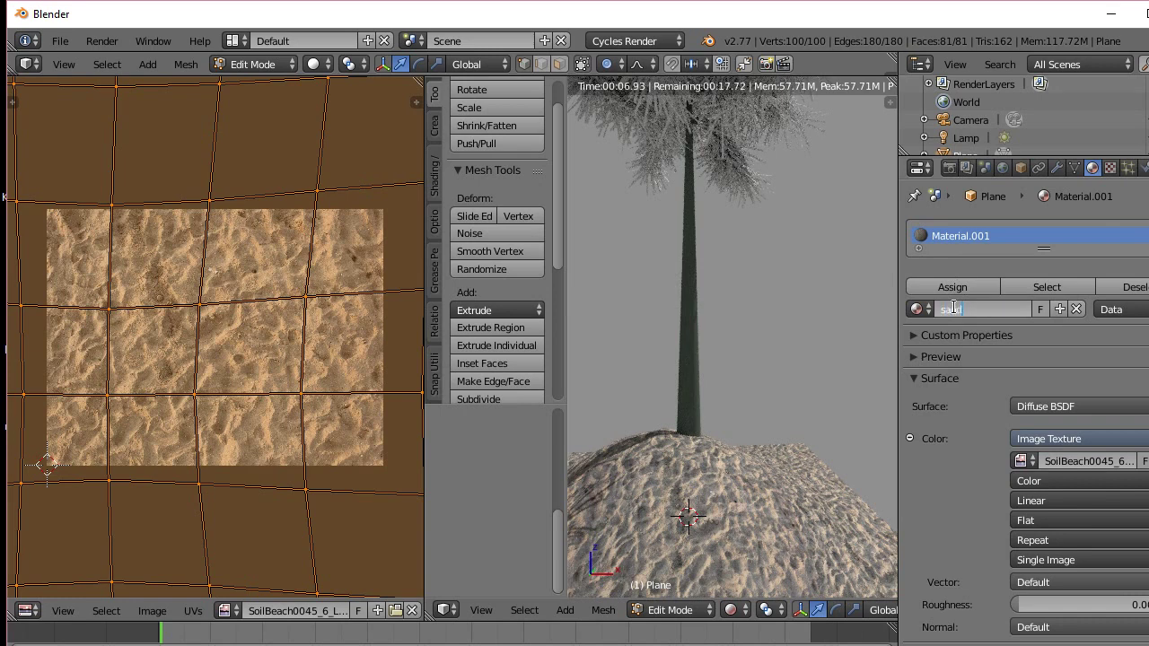
{"action": "type", "text": "and"}
{"action": "key", "text": "Return"}
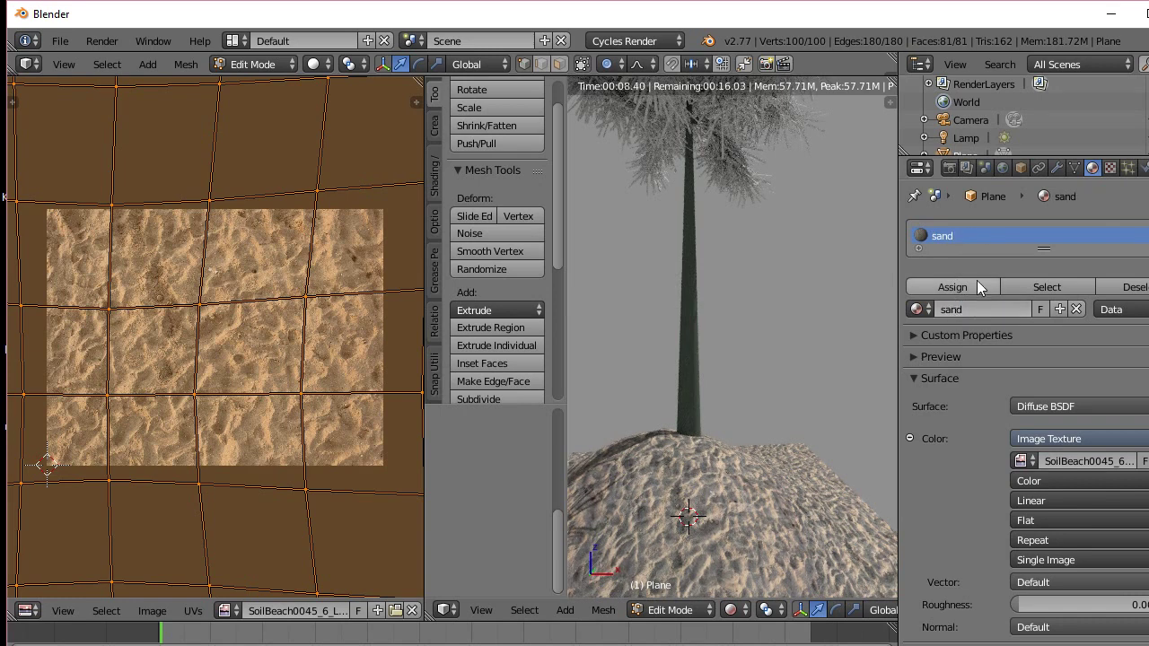
{"action": "left_click", "coordinate": [976, 284]}
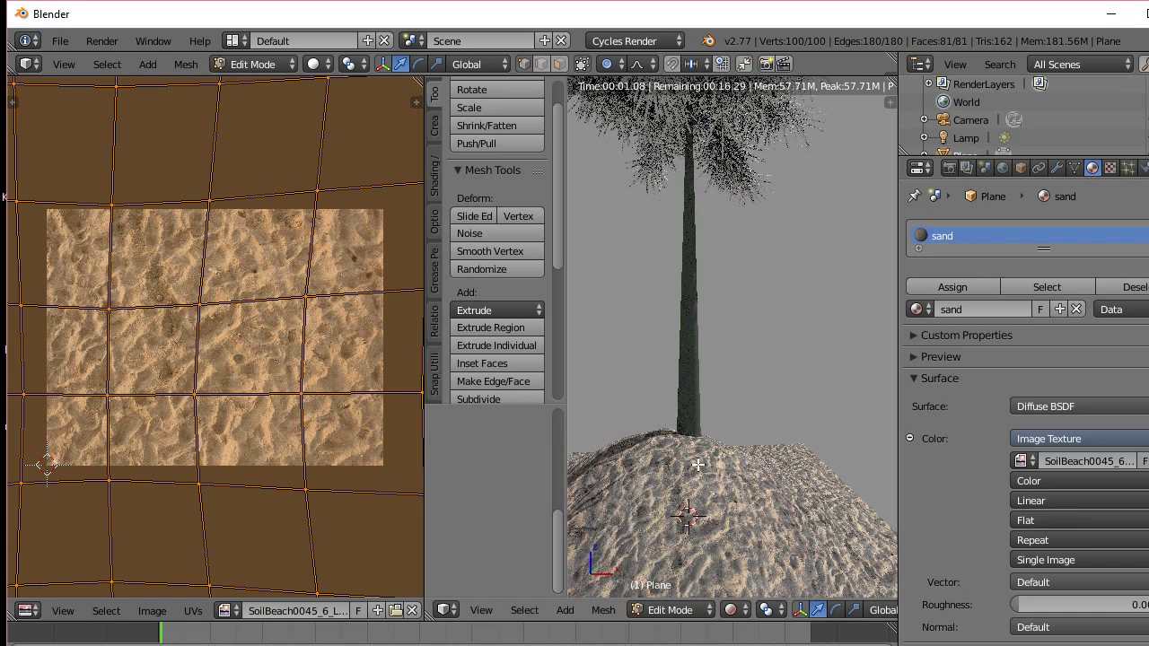
{"action": "middle_click_drag", "start_coordinate": [698, 464], "coordinate": [686, 318]}
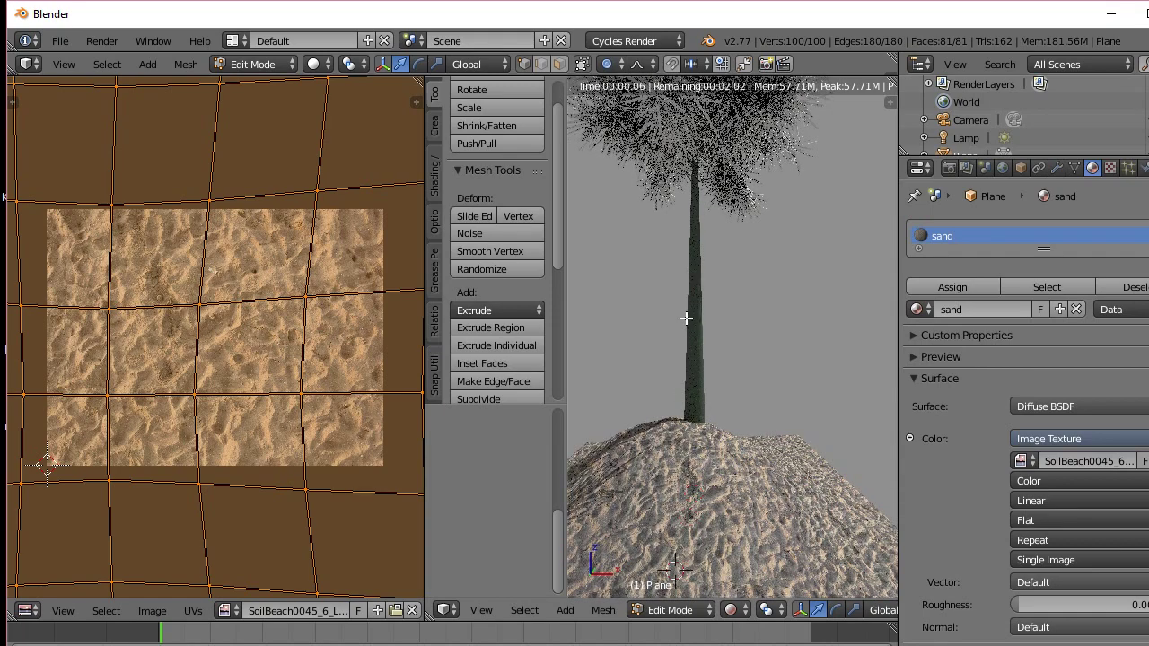
{"action": "scroll", "coordinate": [689, 325], "scroll_direction": "up", "scroll_amount": 5}
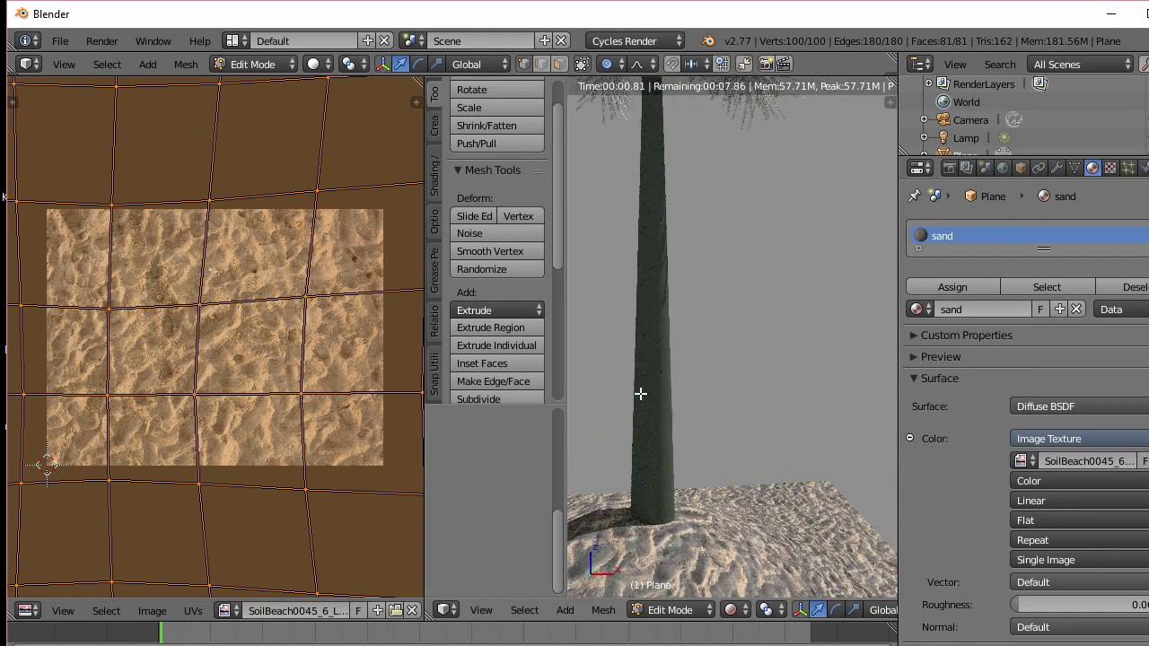
{"action": "scroll", "coordinate": [670, 398], "scroll_direction": "down", "scroll_amount": 3}
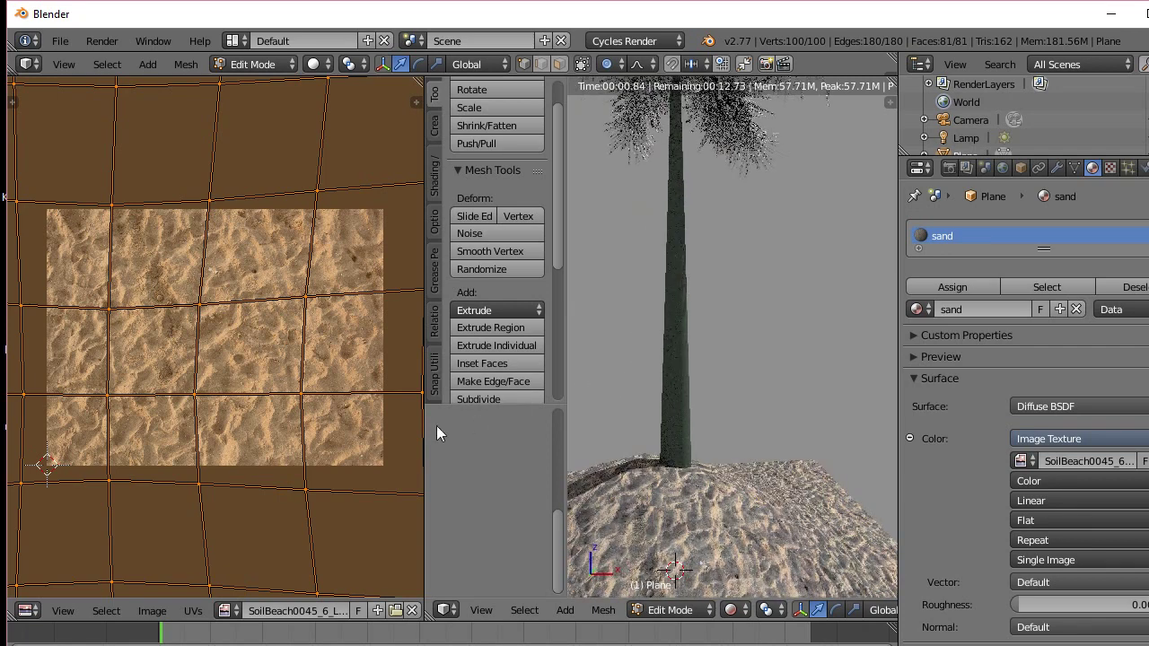
{"action": "left_click", "coordinate": [228, 611]}
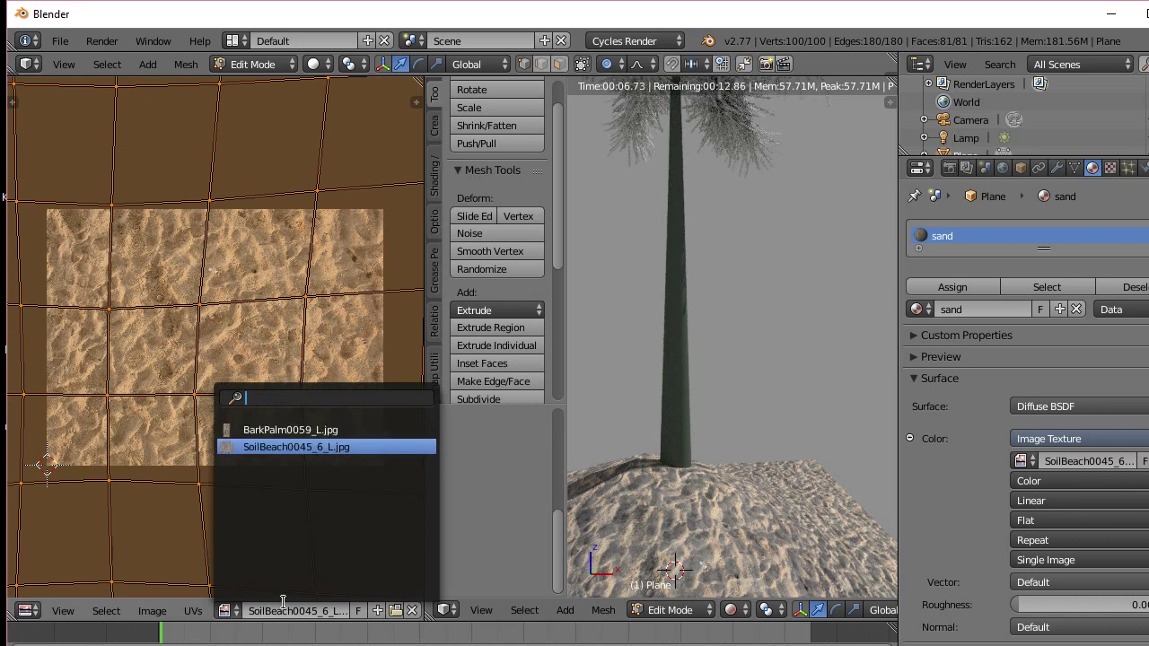
{"action": "left_click", "coordinate": [473, 546]}
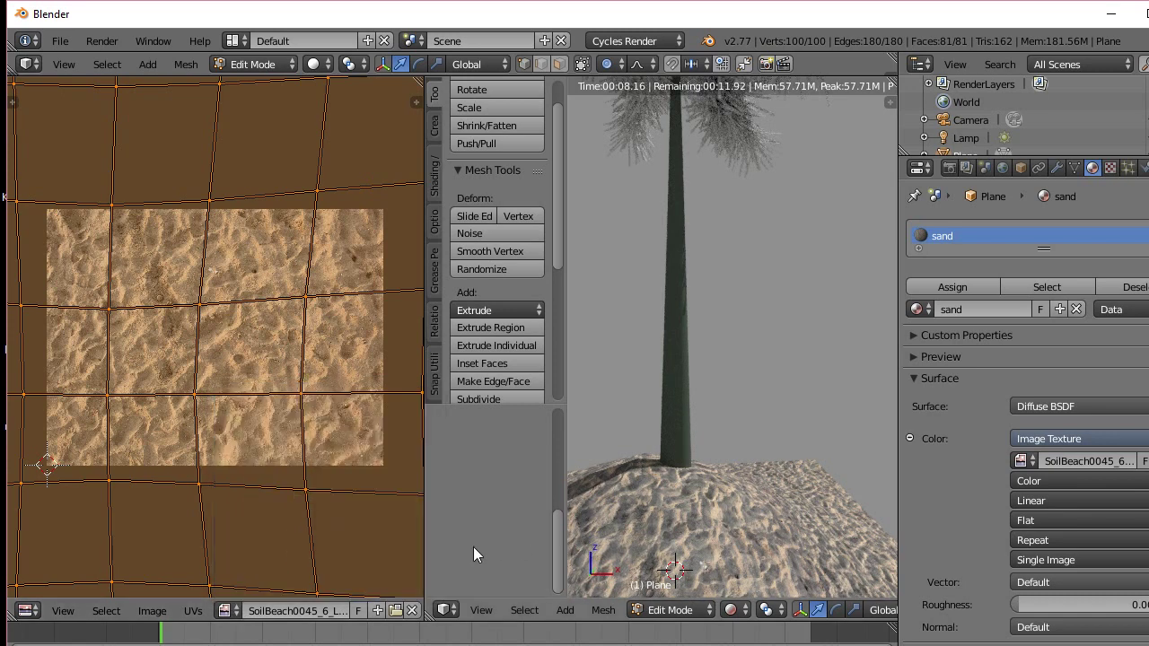
Return to Object Mode, select the palm trunk, and set the viewport shading to Solid
{"action": "key", "text": "Tab"}
{"action": "right_click", "coordinate": [680, 386]}
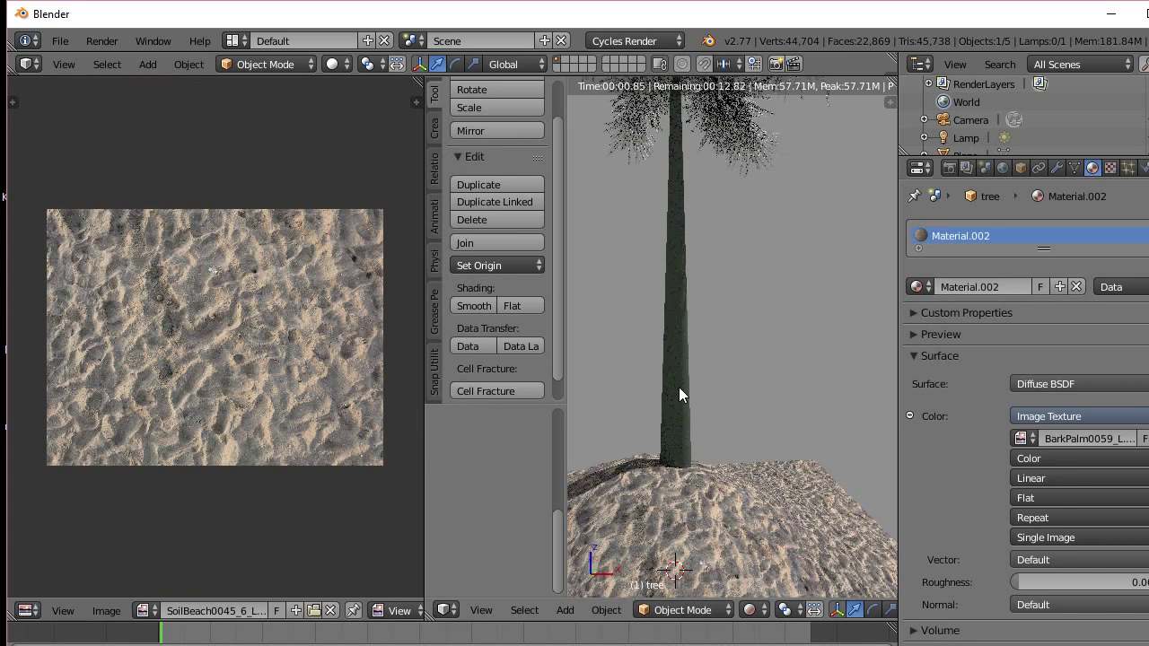
{"action": "left_click", "coordinate": [760, 611]}
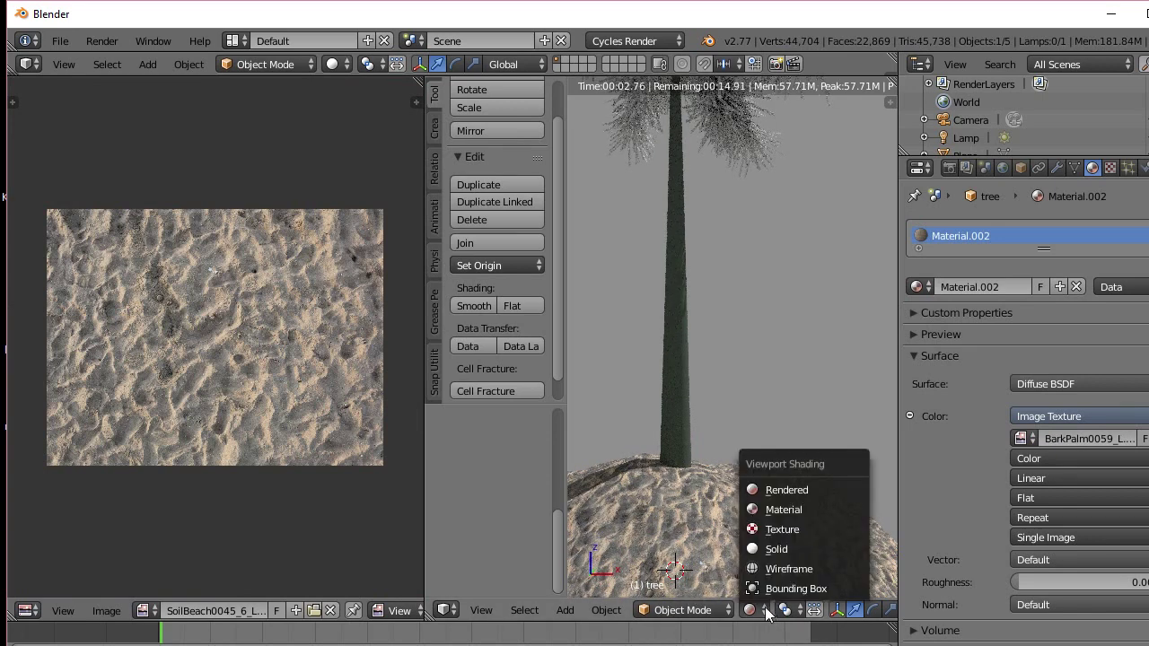
{"action": "left_click", "coordinate": [777, 549]}
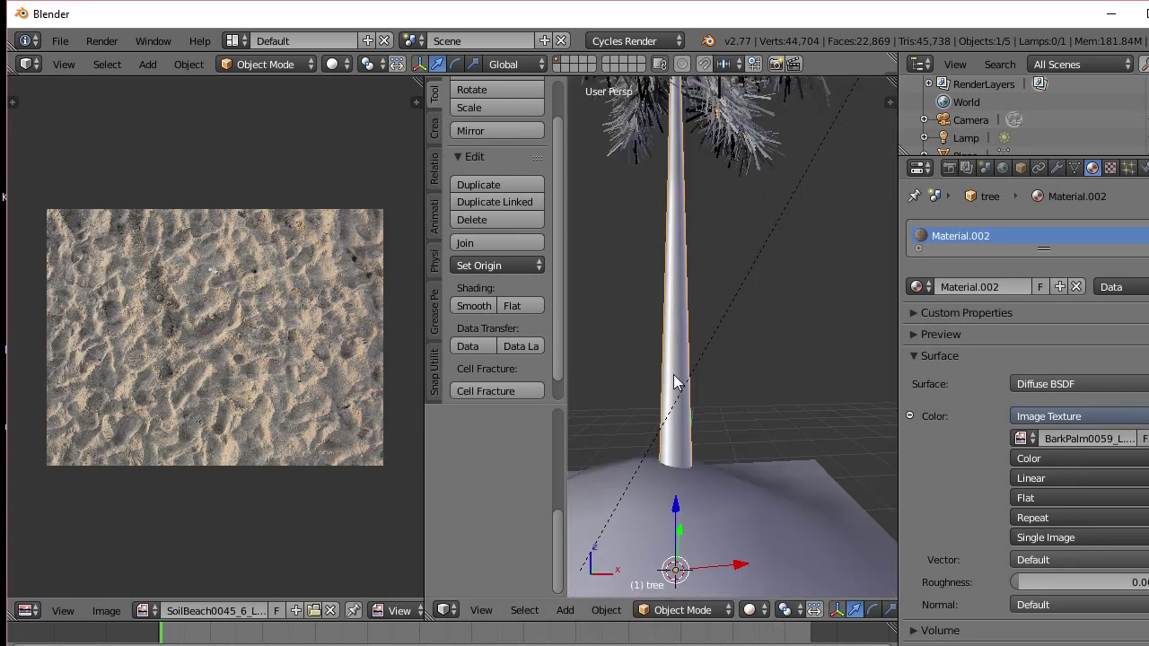
Show BarkPalm0059_L.jpg in the image editor and put the tree object in Edit Mode
{"action": "left_click", "coordinate": [146, 610]}
{"action": "left_click", "coordinate": [201, 431]}
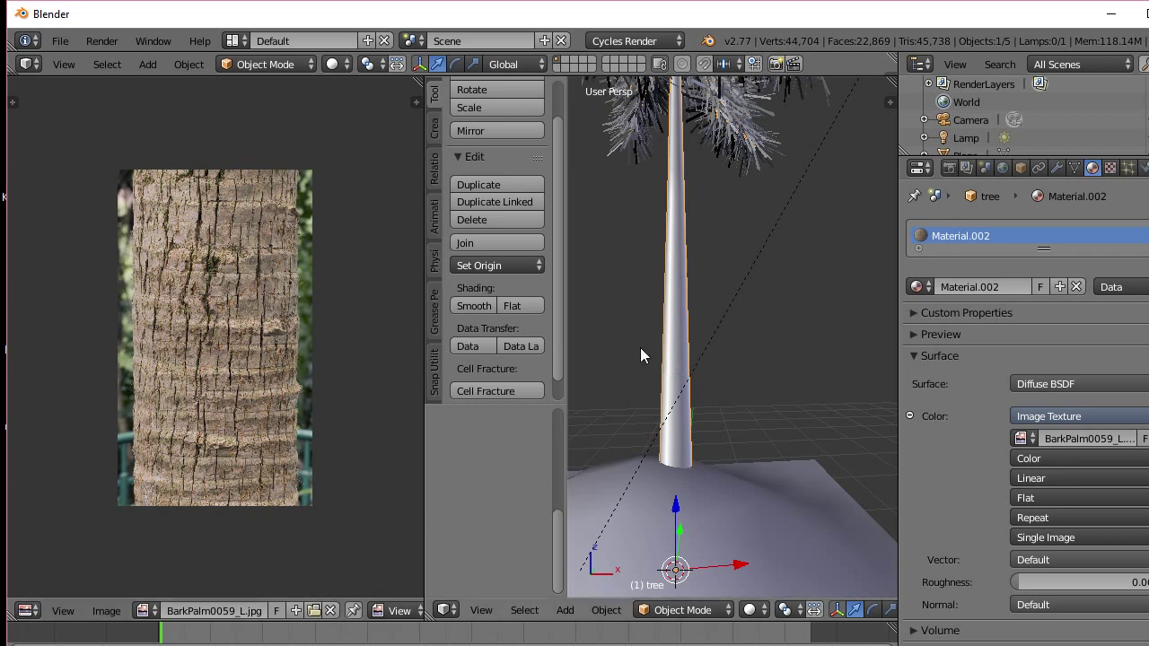
{"action": "key", "text": "Tab"}
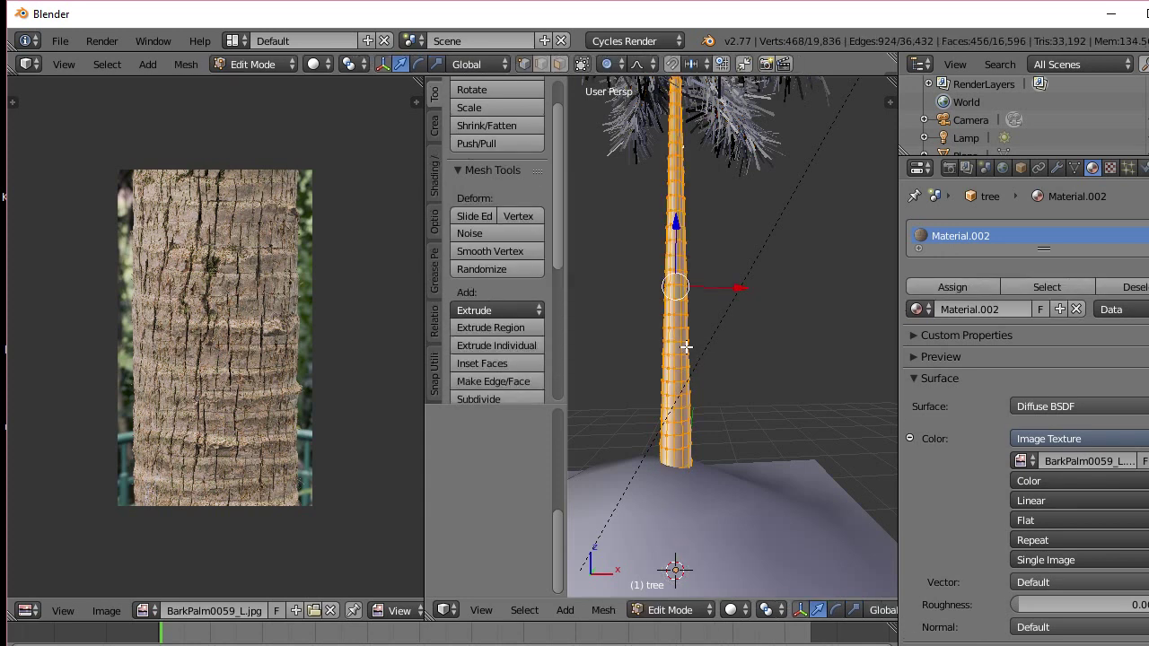
Try UV-mapping the trunk with Unwrap, followed by Smart UV Project with an angle limit of 66
{"action": "key", "text": "u"}
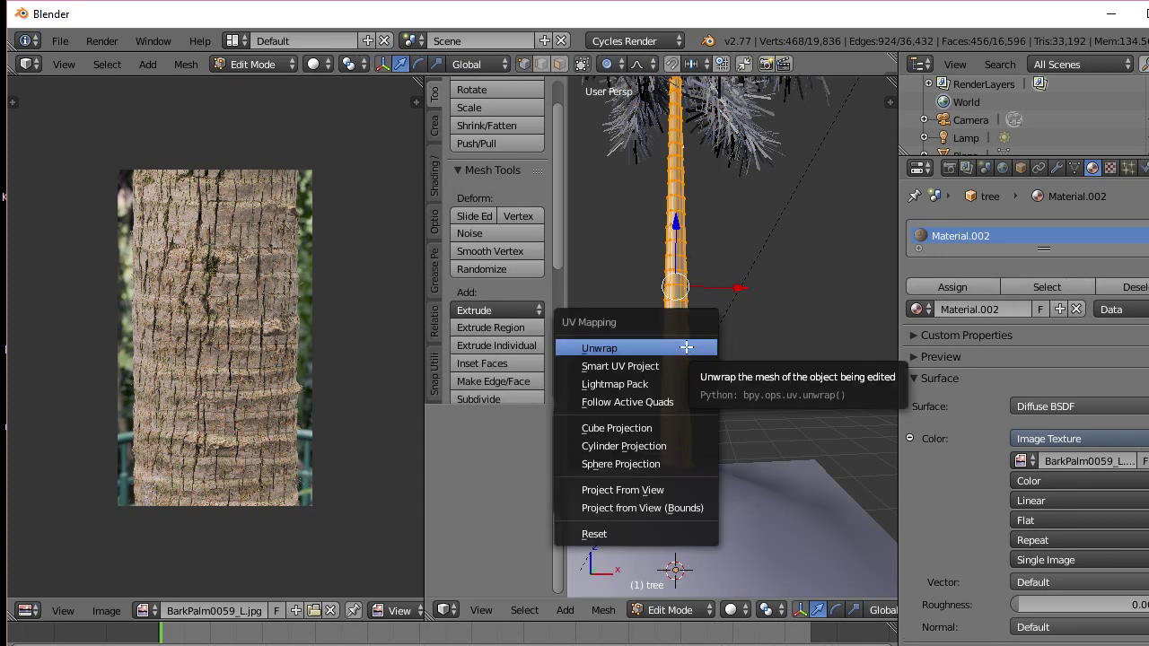
{"action": "left_click", "coordinate": [687, 347]}
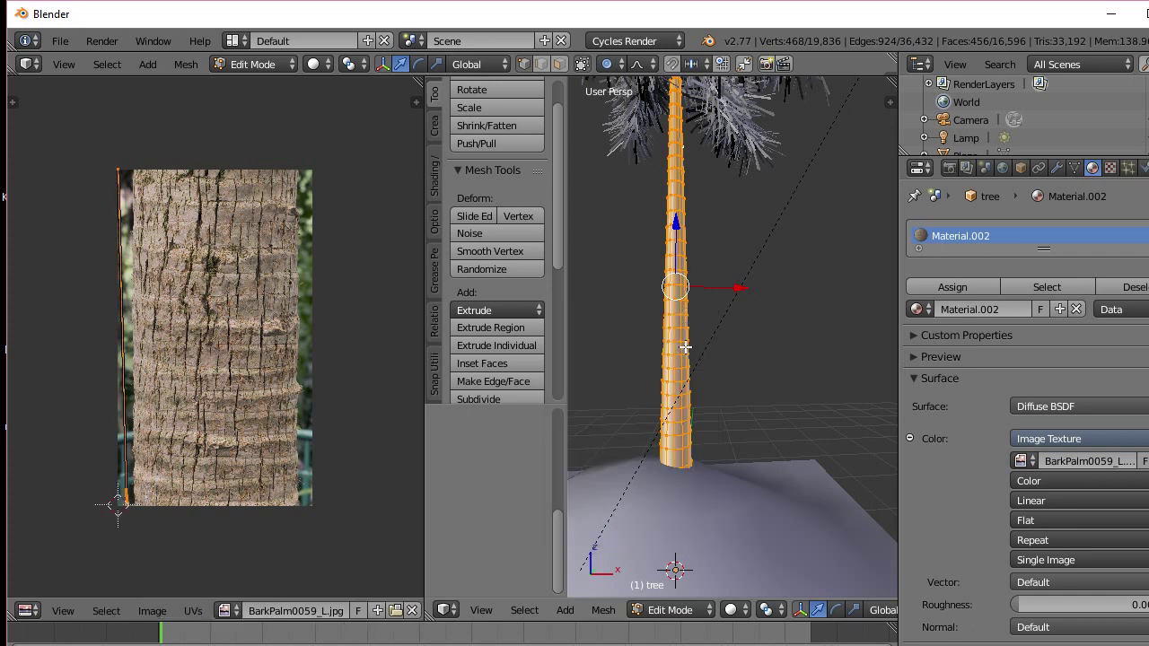
{"action": "key", "text": "u"}
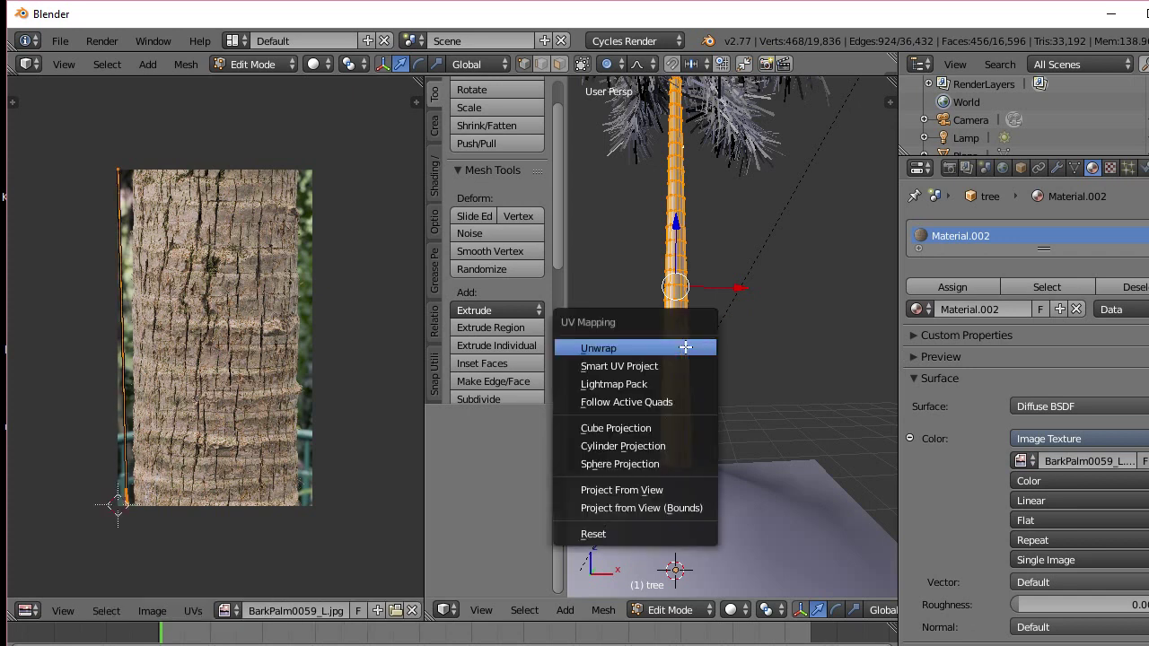
{"action": "left_click", "coordinate": [684, 365]}
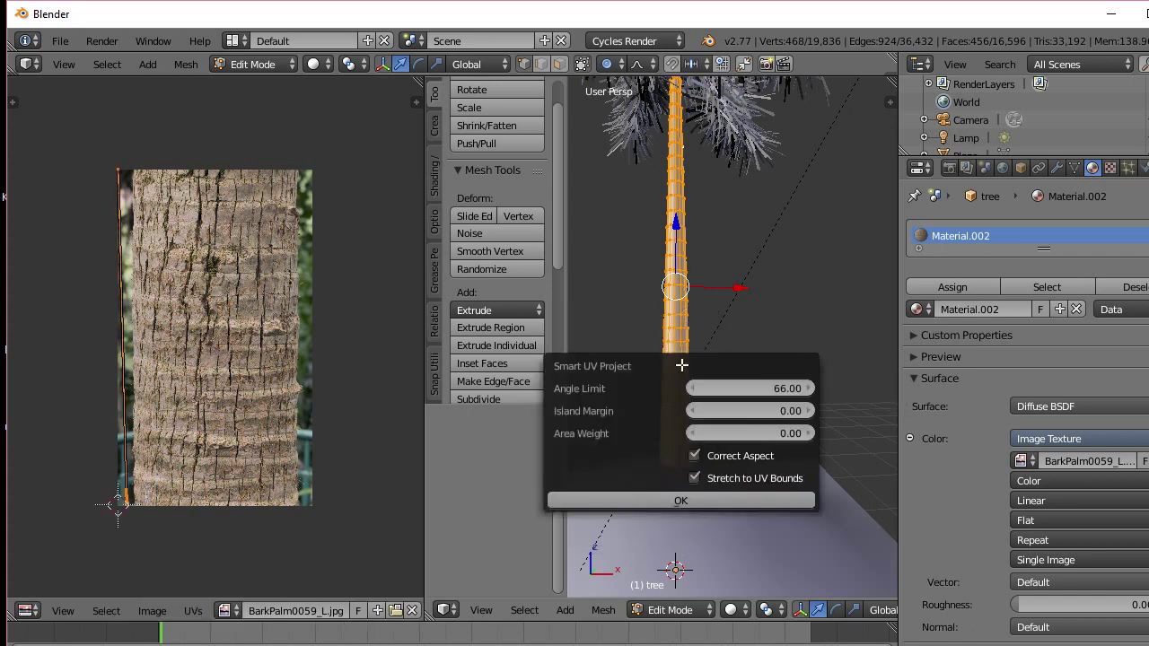
{"action": "left_click", "coordinate": [655, 501]}
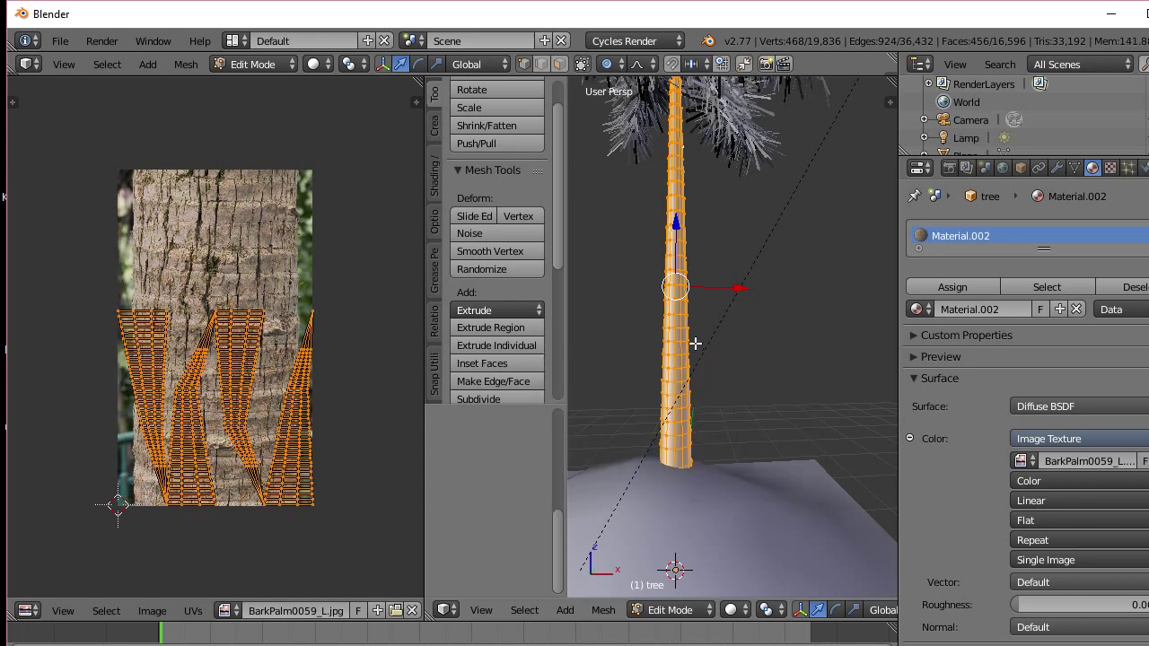
UV-map the selected trunk mesh with Project From View
{"action": "key", "text": "u"}
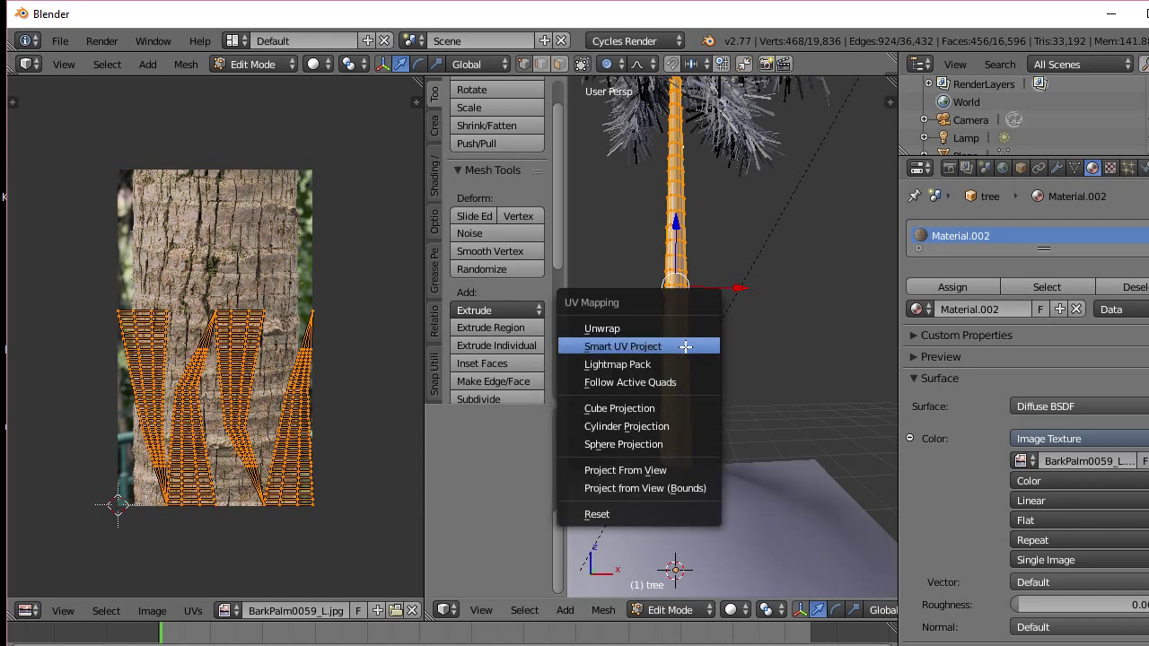
{"action": "left_click", "coordinate": [655, 468]}
{"action": "scroll", "coordinate": [177, 335], "scroll_direction": "up", "scroll_amount": 3}
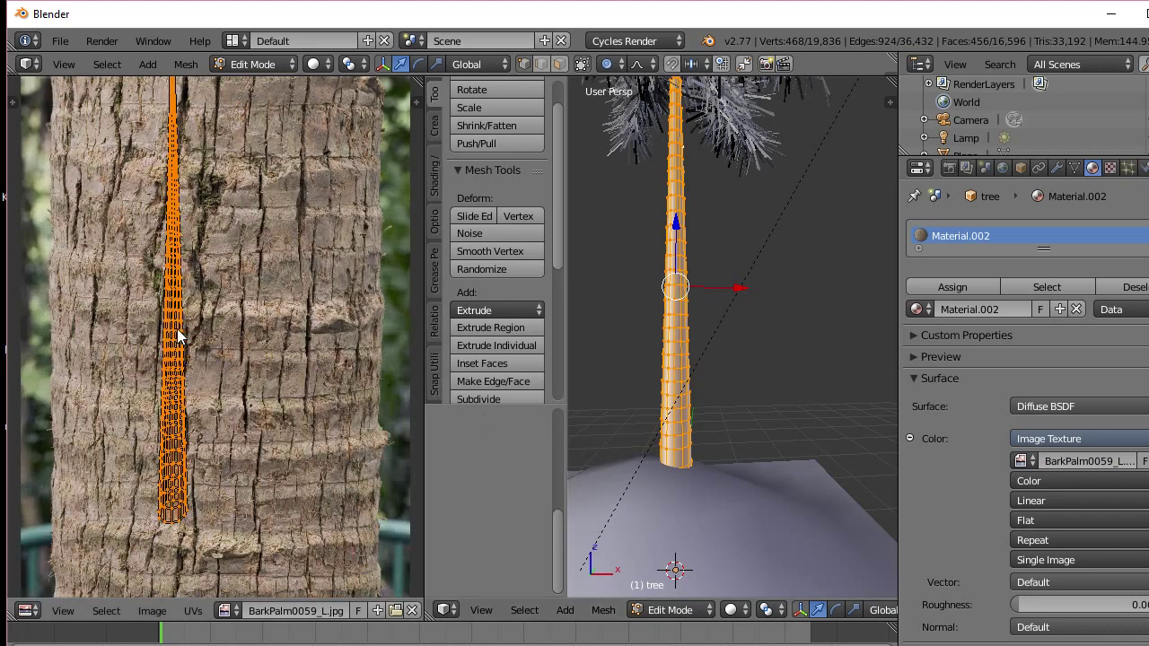
Scale the trunk's UV layout up by about 2.1 and move it up and slightly right over the bark image
{"action": "scroll", "coordinate": [182, 334], "scroll_direction": "down", "scroll_amount": 2}
{"action": "middle_click_drag", "start_coordinate": [186, 334], "coordinate": [271, 359]}
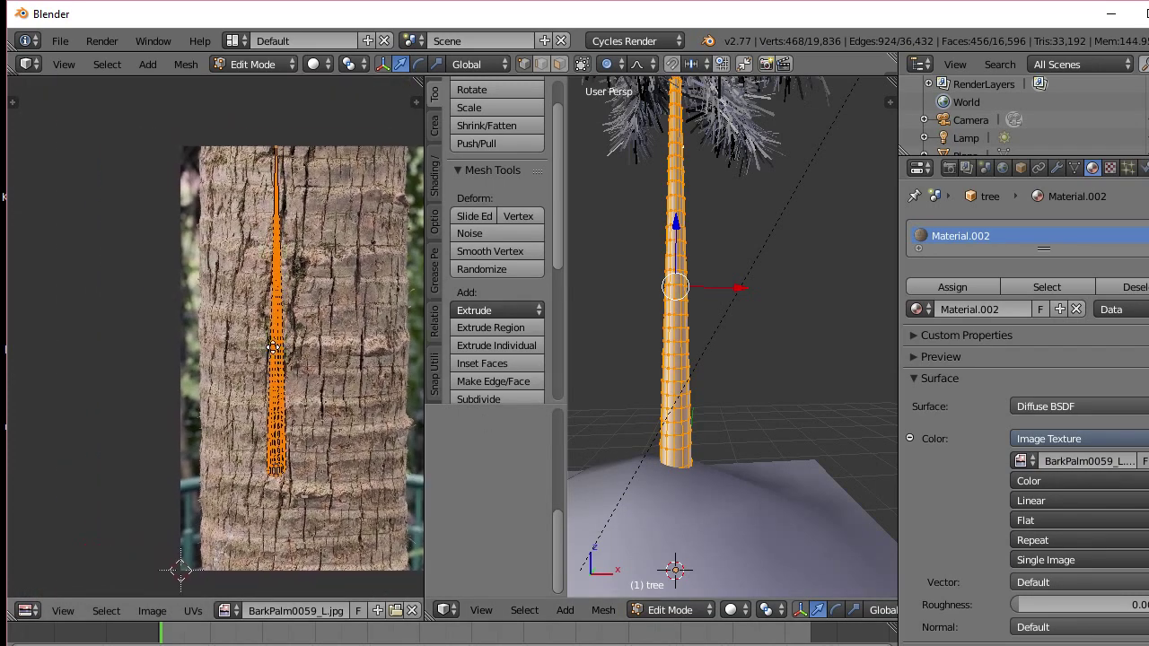
{"action": "scroll", "coordinate": [272, 362], "scroll_direction": "down", "scroll_amount": 2}
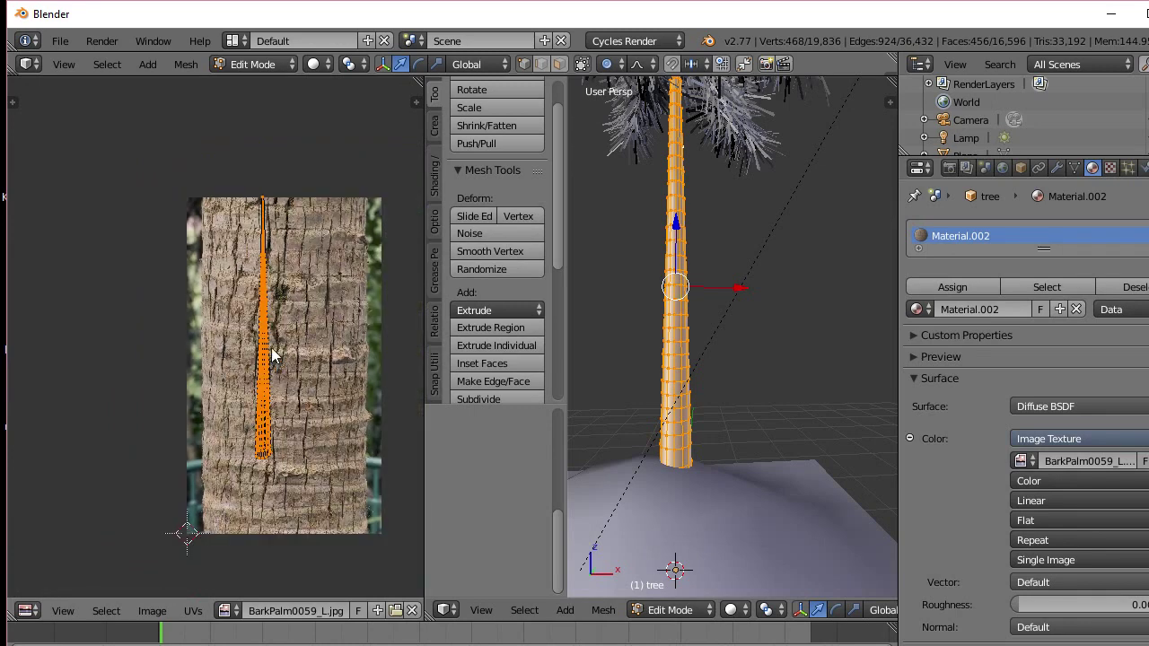
{"action": "key", "text": "s"}
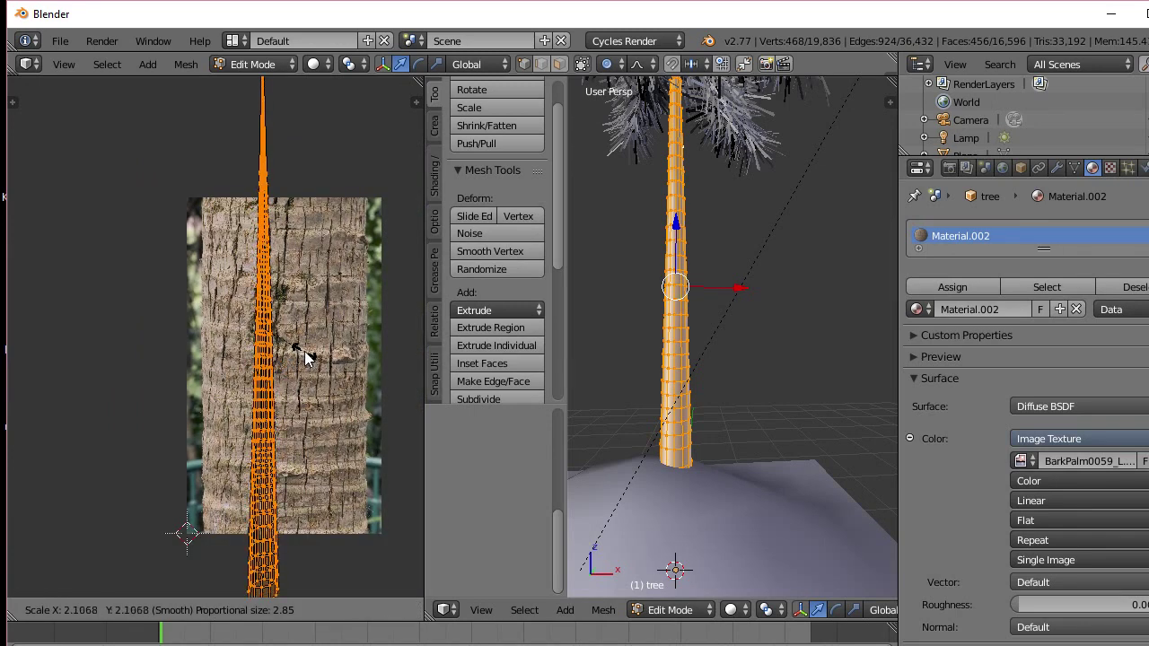
{"action": "left_click", "coordinate": [306, 358]}
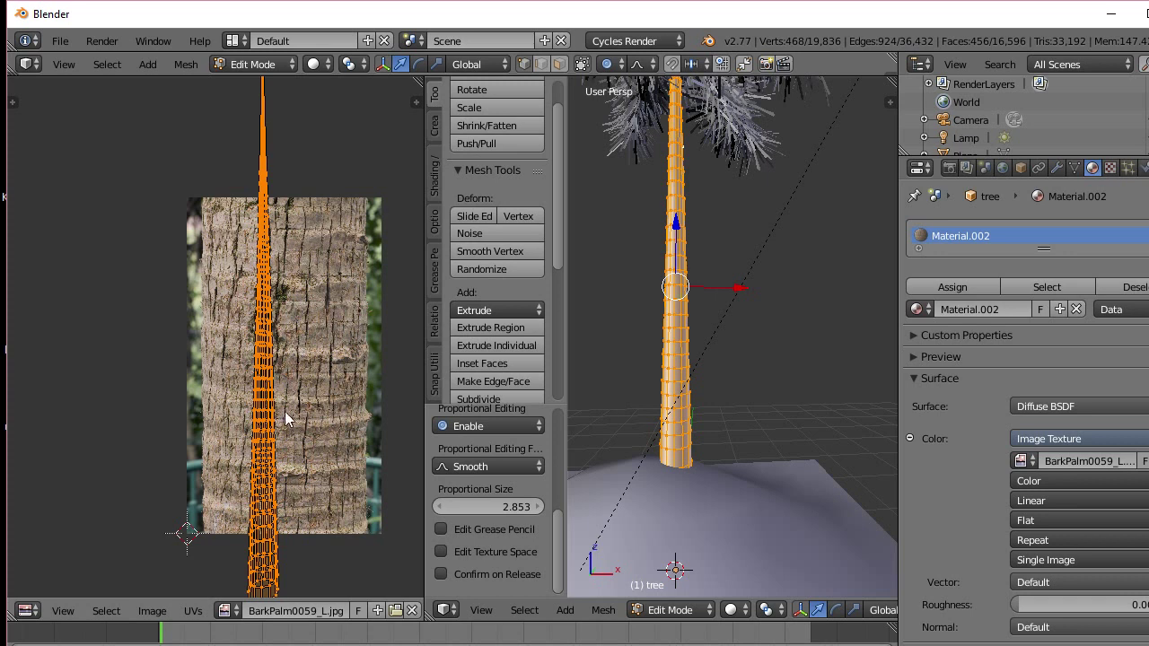
{"action": "key", "text": "g"}
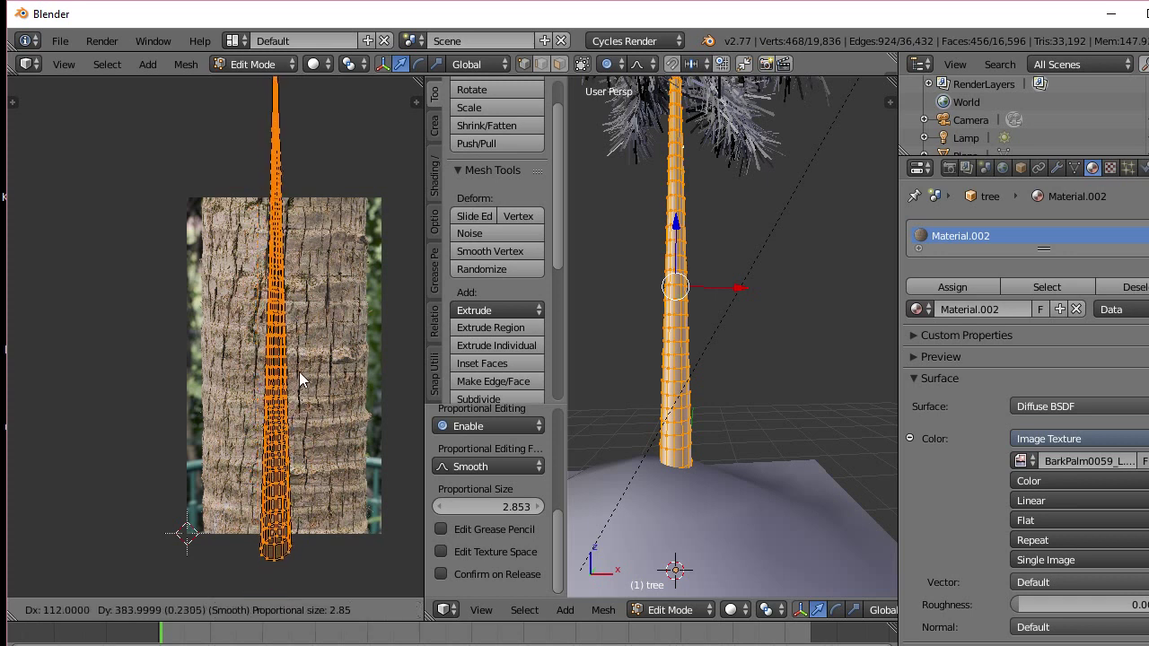
{"action": "left_click", "coordinate": [299, 372]}
Stretch the trunk's UV layout along X so its base spans most of the bark image's width
{"action": "key", "text": "s"}
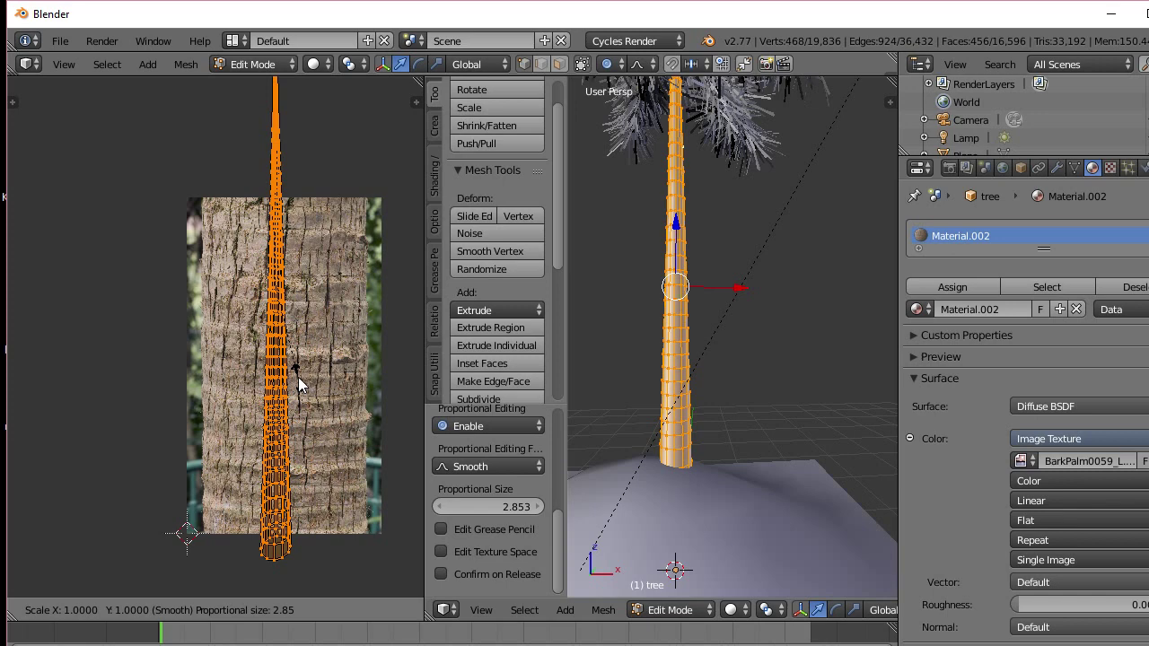
{"action": "key", "text": "x"}
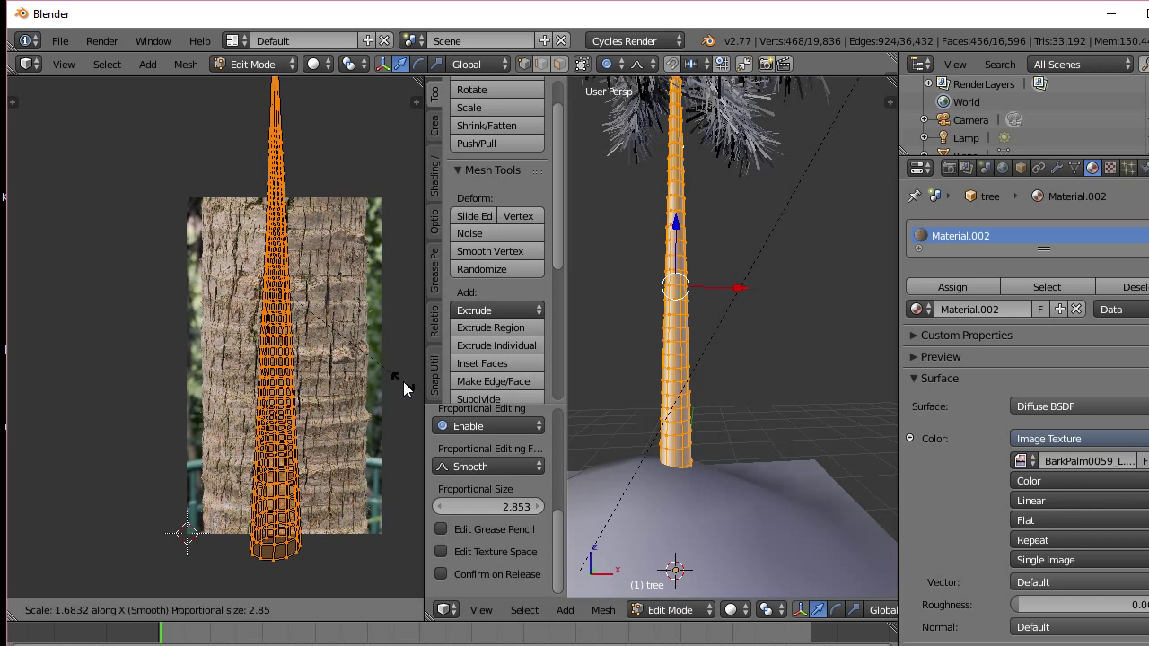
{"action": "left_click", "coordinate": [325, 363]}
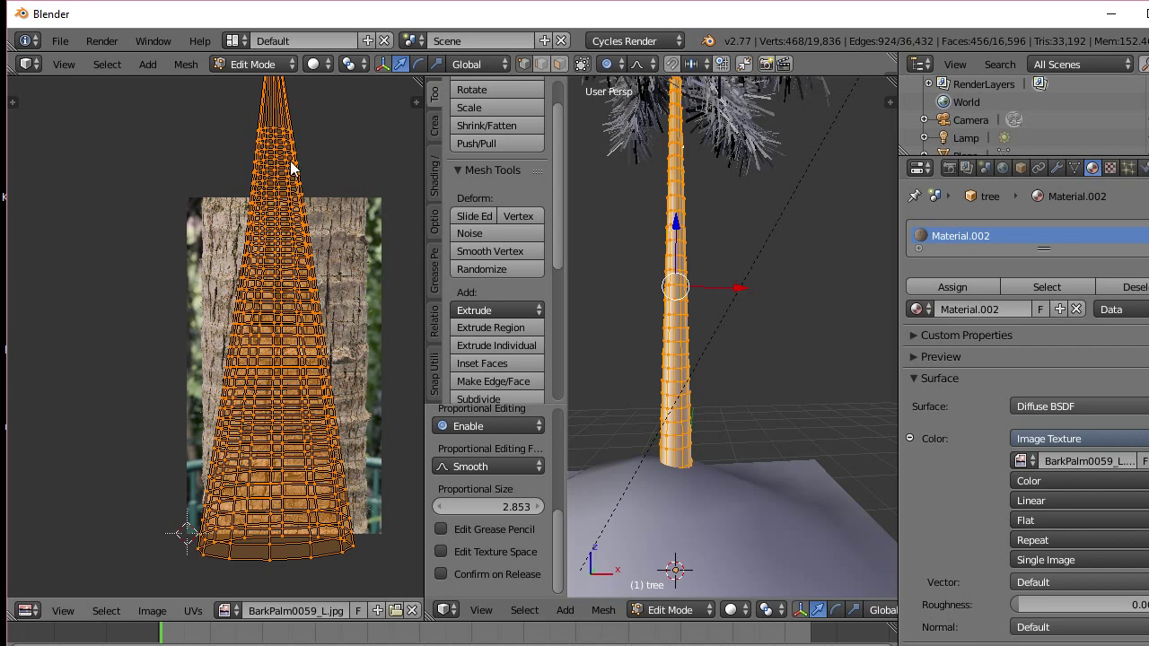
Scale the trunk's UV layout down to about 0.57 and move it down to fit inside the bark image
{"action": "scroll", "coordinate": [287, 193], "scroll_direction": "down", "scroll_amount": 2}
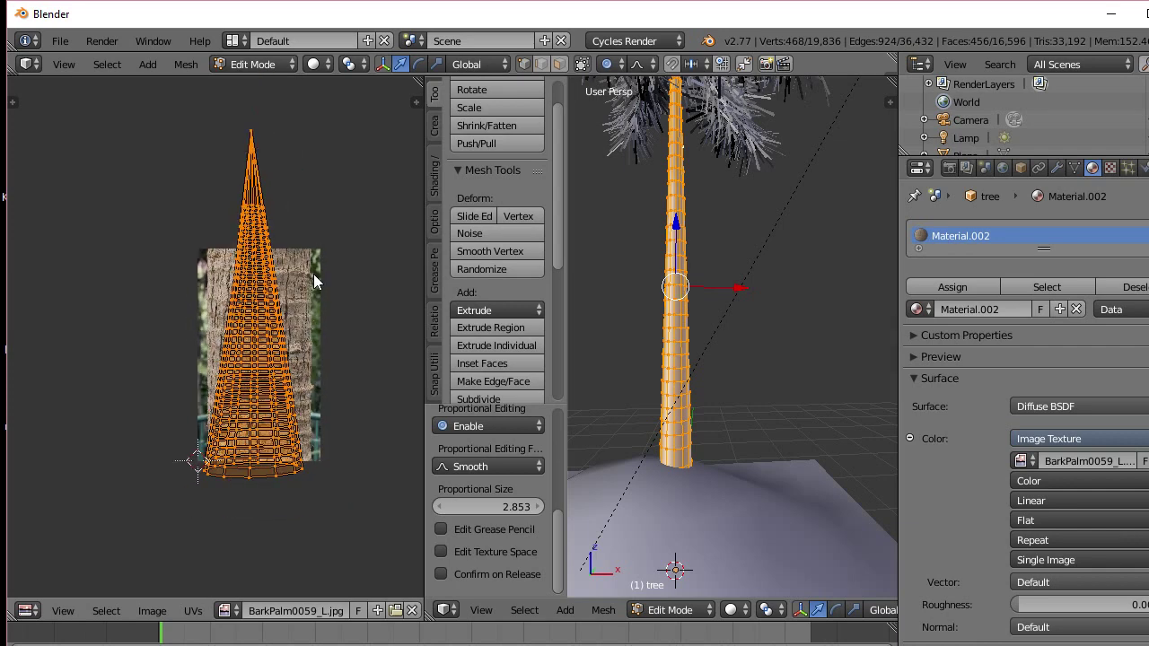
{"action": "key", "text": "s"}
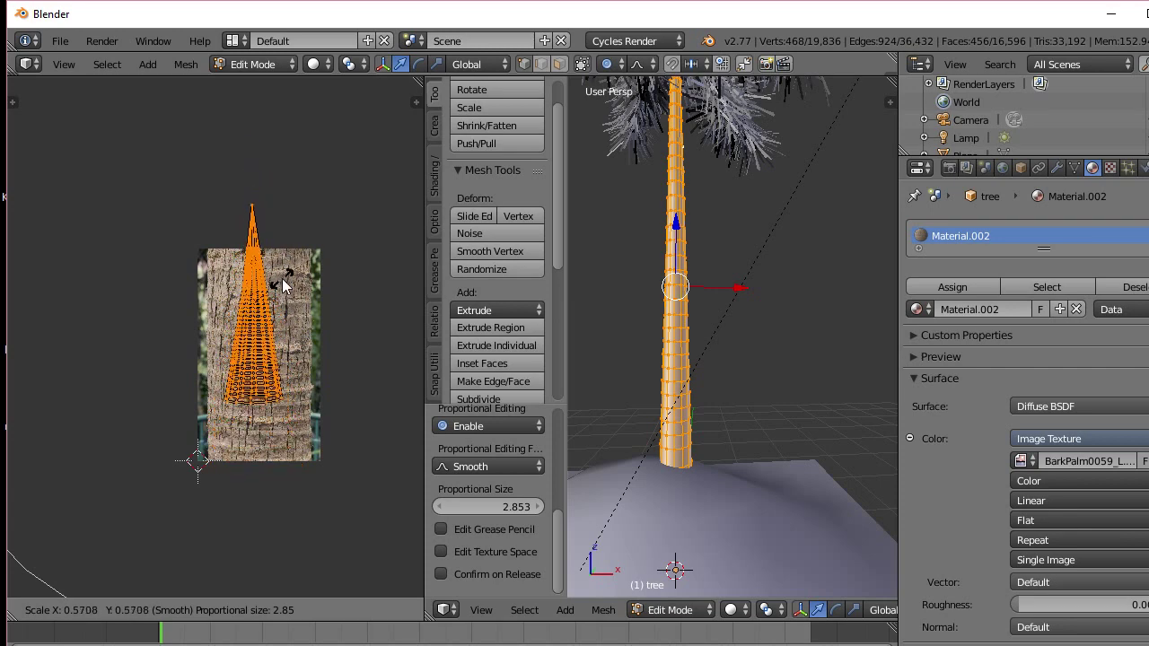
{"action": "left_click", "coordinate": [282, 280]}
{"action": "key", "text": "g"}
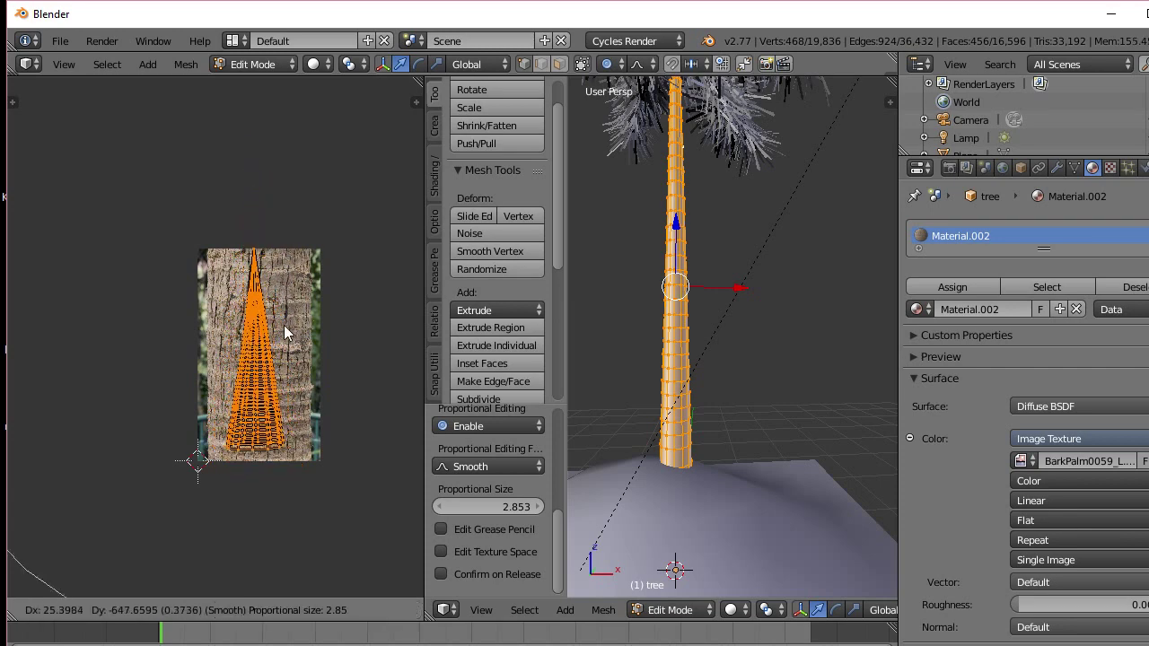
{"action": "left_click", "coordinate": [284, 331]}
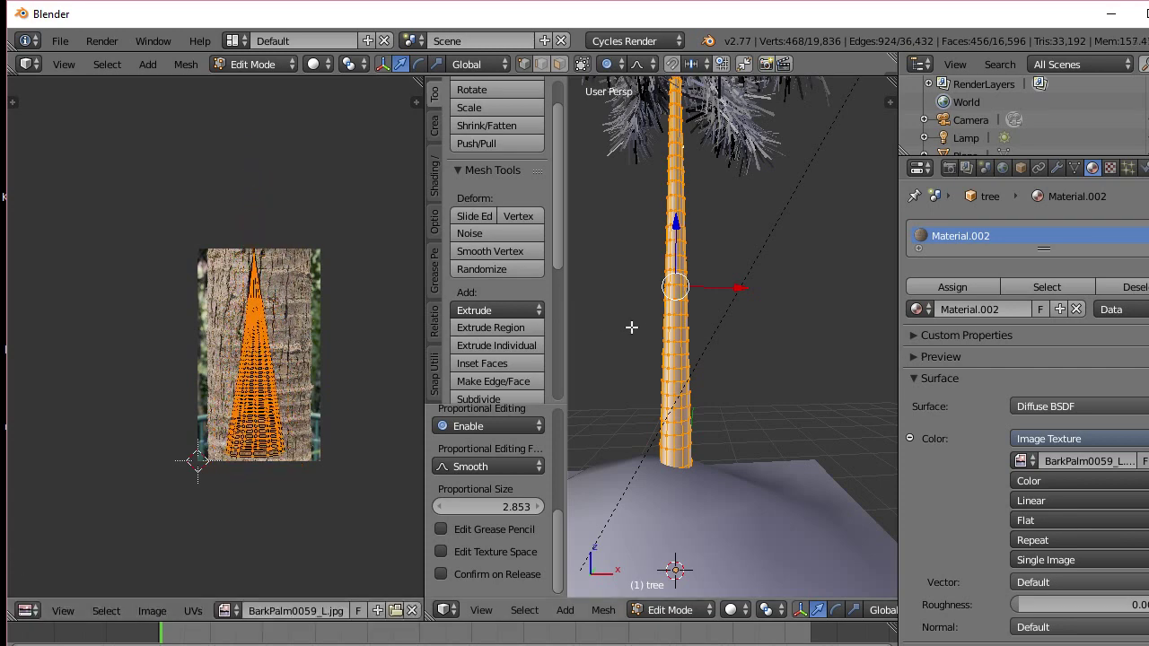
Switch the 3D viewport to Rendered shading and check the bark texture on the lower trunk up close
{"action": "left_click", "coordinate": [736, 610]}
{"action": "left_click", "coordinate": [765, 490]}
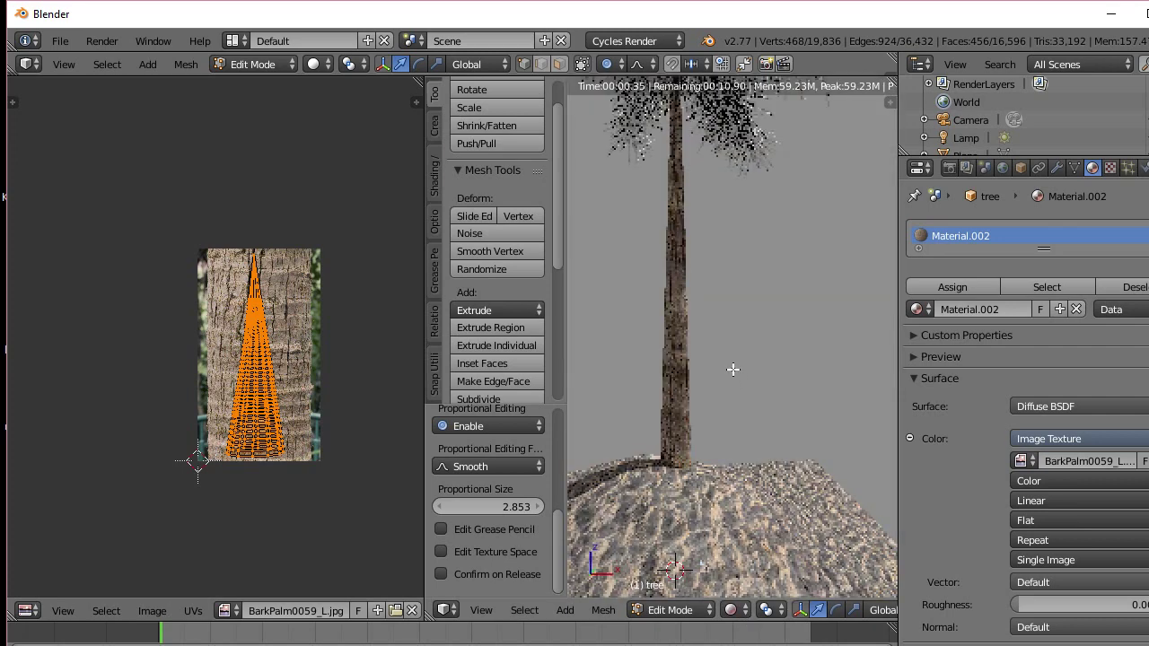
{"action": "scroll", "coordinate": [707, 344], "scroll_direction": "up", "scroll_amount": 4}
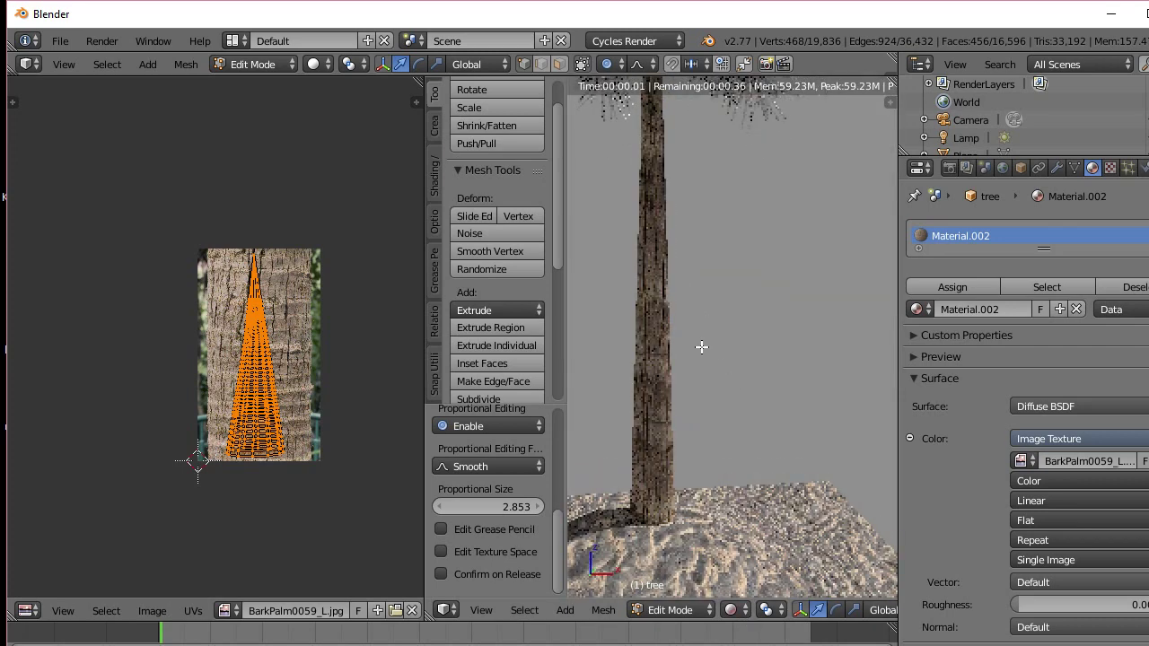
{"action": "scroll", "coordinate": [696, 360], "scroll_direction": "up", "scroll_amount": 2}
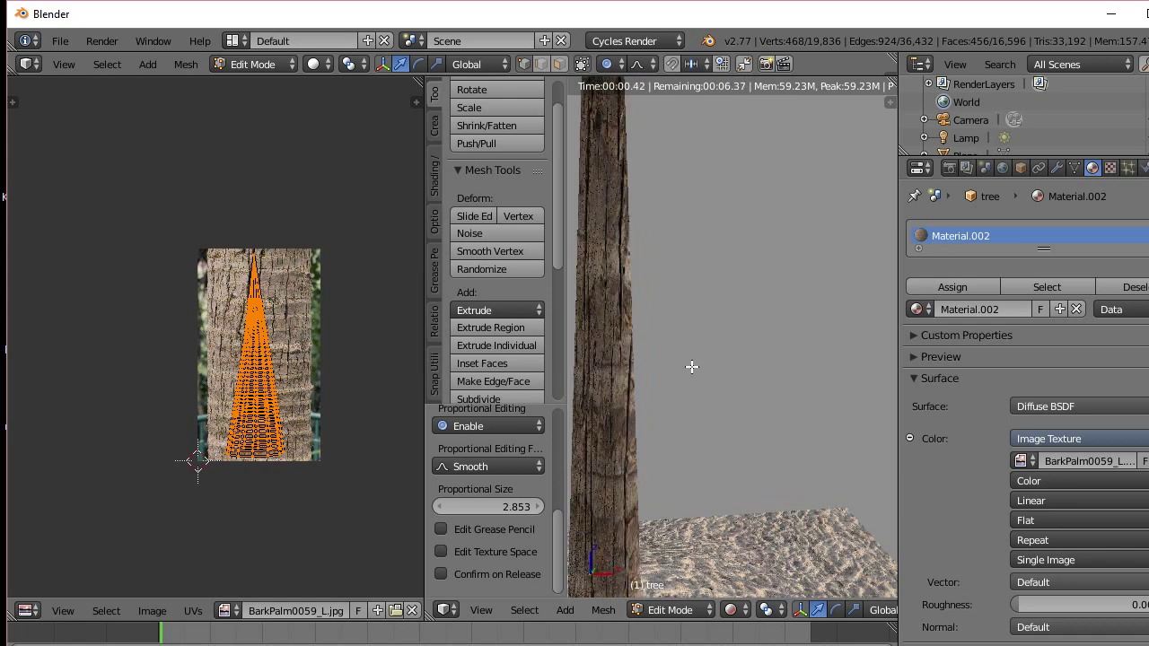
{"action": "middle_click_drag", "start_coordinate": [685, 370], "coordinate": [764, 372]}
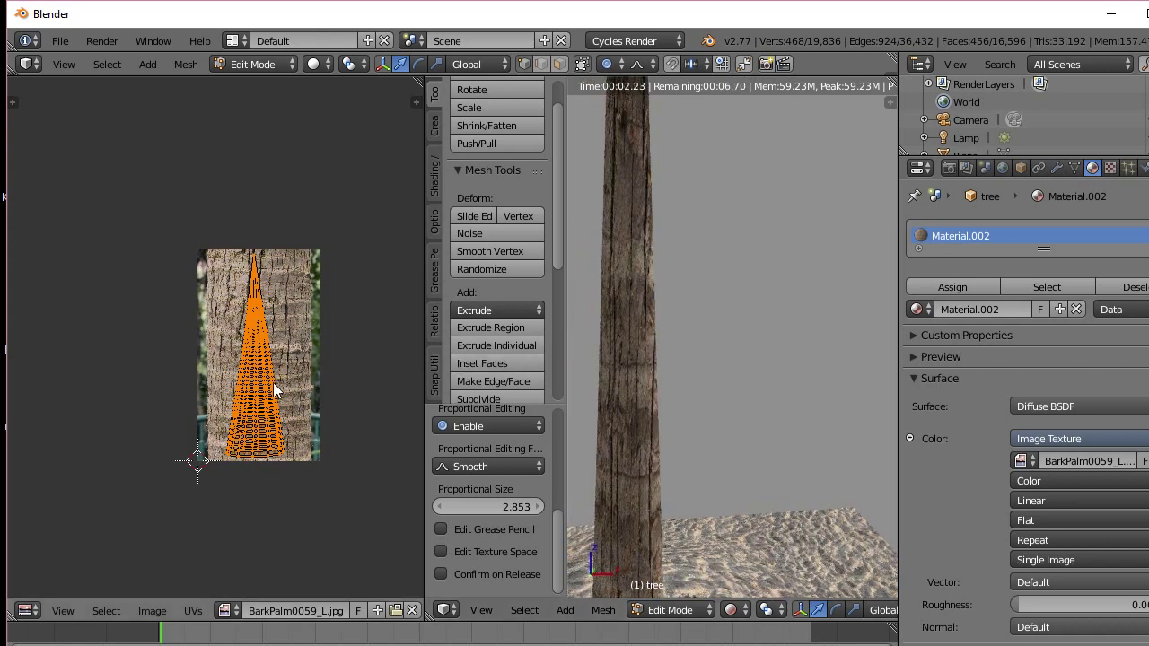
Scale the trunk's UV layout up until it extends well beyond the top and bottom of the bark image
{"action": "key", "text": "s"}
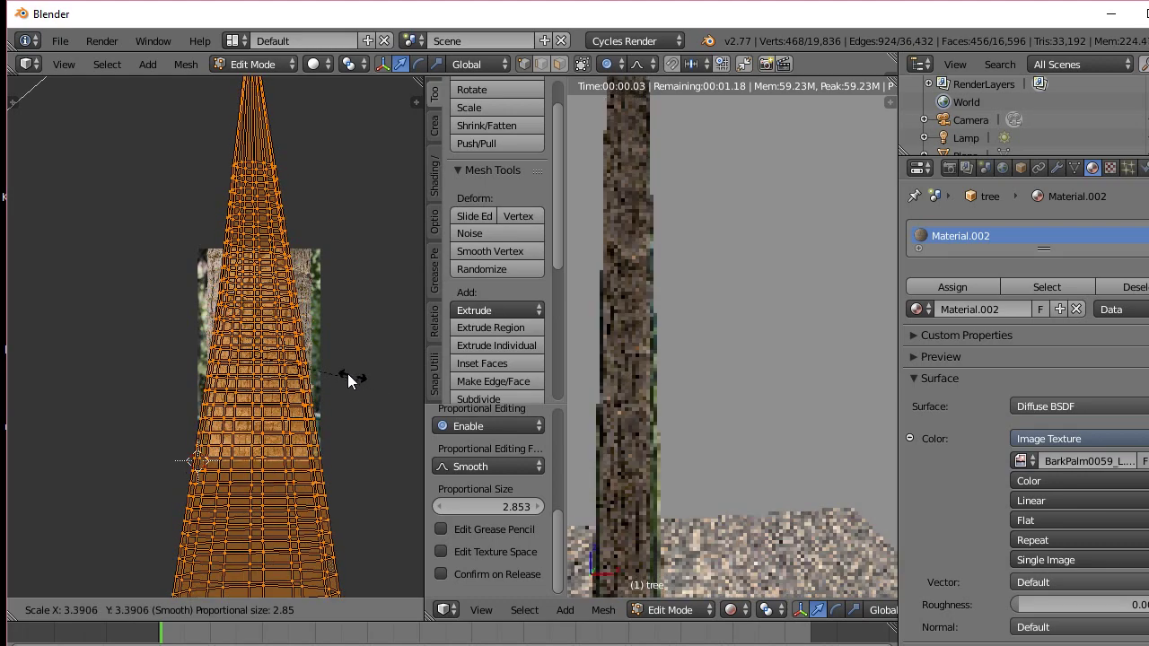
{"action": "left_click", "coordinate": [334, 369]}
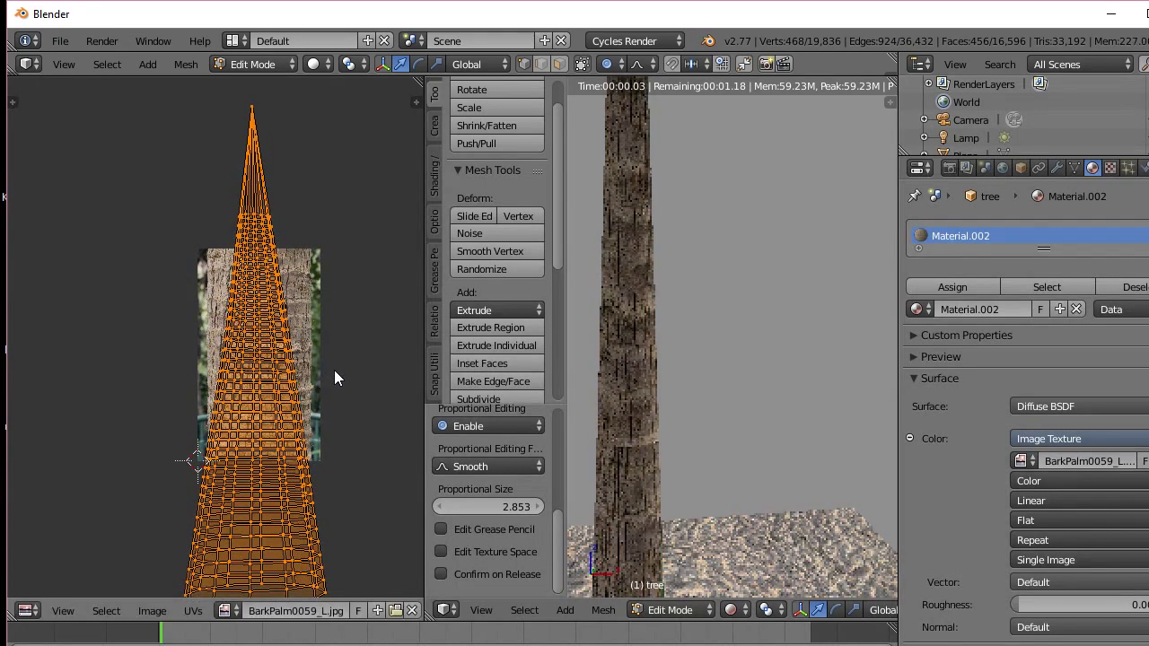
{"action": "scroll", "coordinate": [683, 392], "scroll_direction": "down", "scroll_amount": 1}
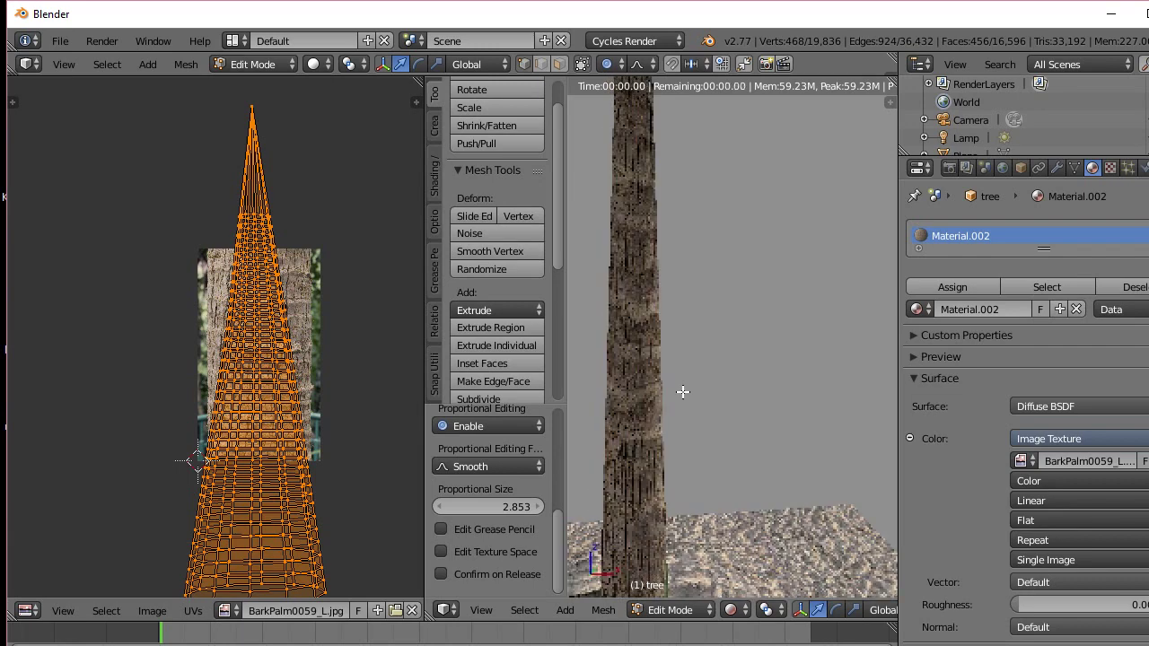
{"action": "scroll", "coordinate": [683, 392], "scroll_direction": "down", "scroll_amount": 1}
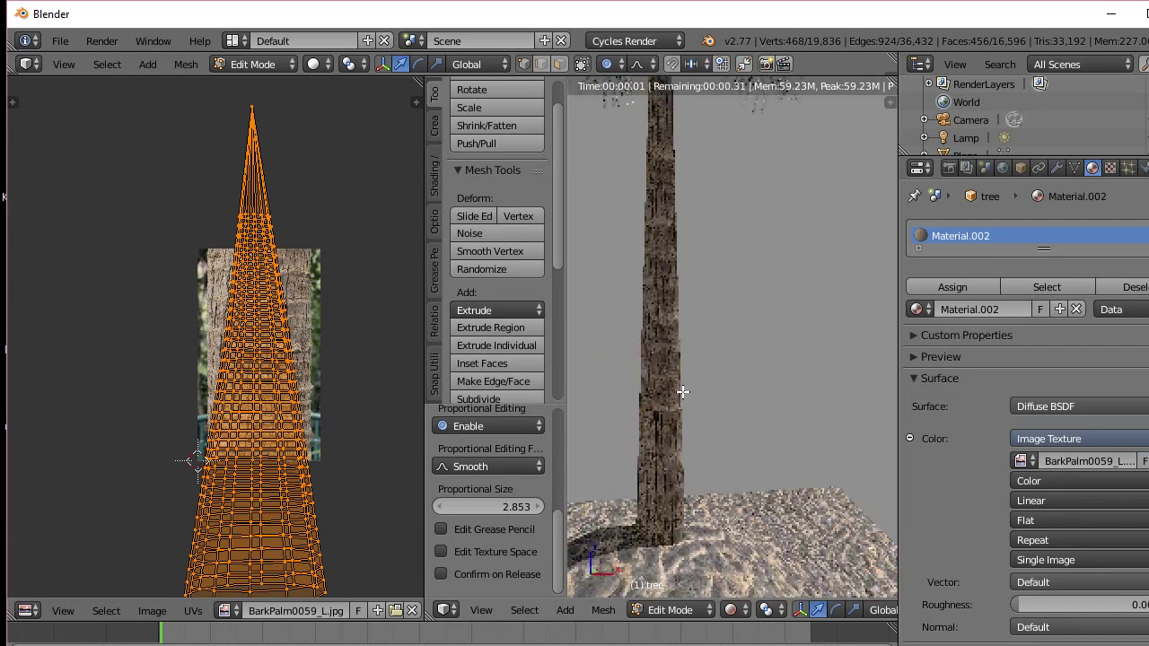
{"action": "scroll", "coordinate": [683, 393], "scroll_direction": "down", "scroll_amount": 2}
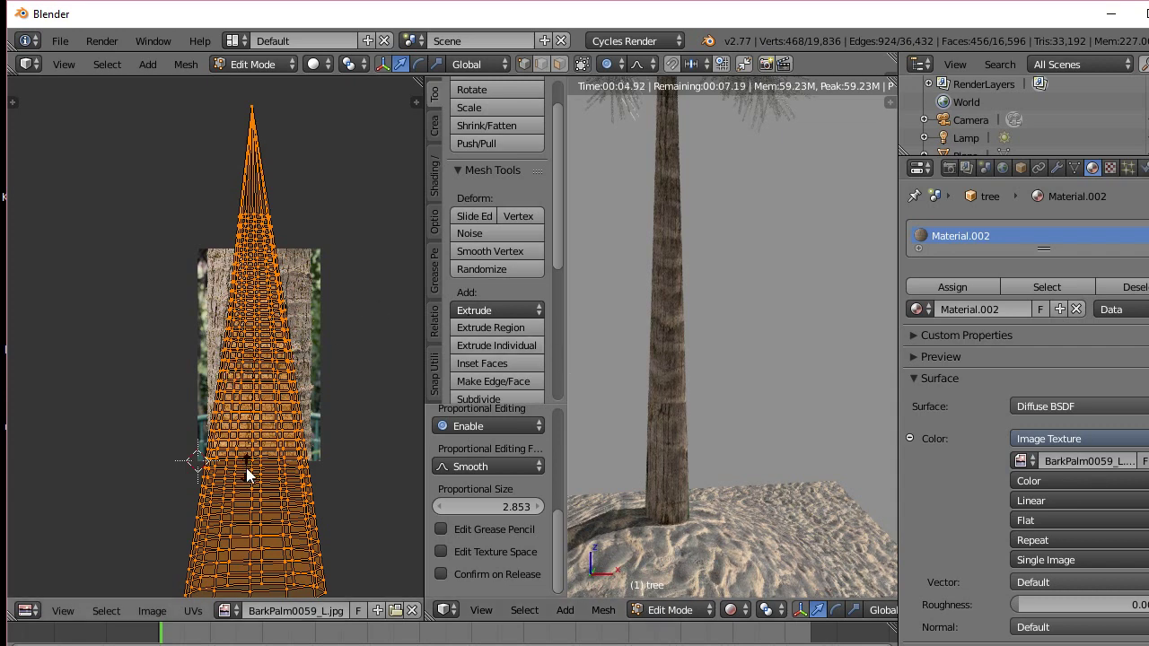
Scale the trunk's UV layout down to about 0.65 and pull its tip down inside the bark image with proportional editing
{"action": "key", "text": "s"}
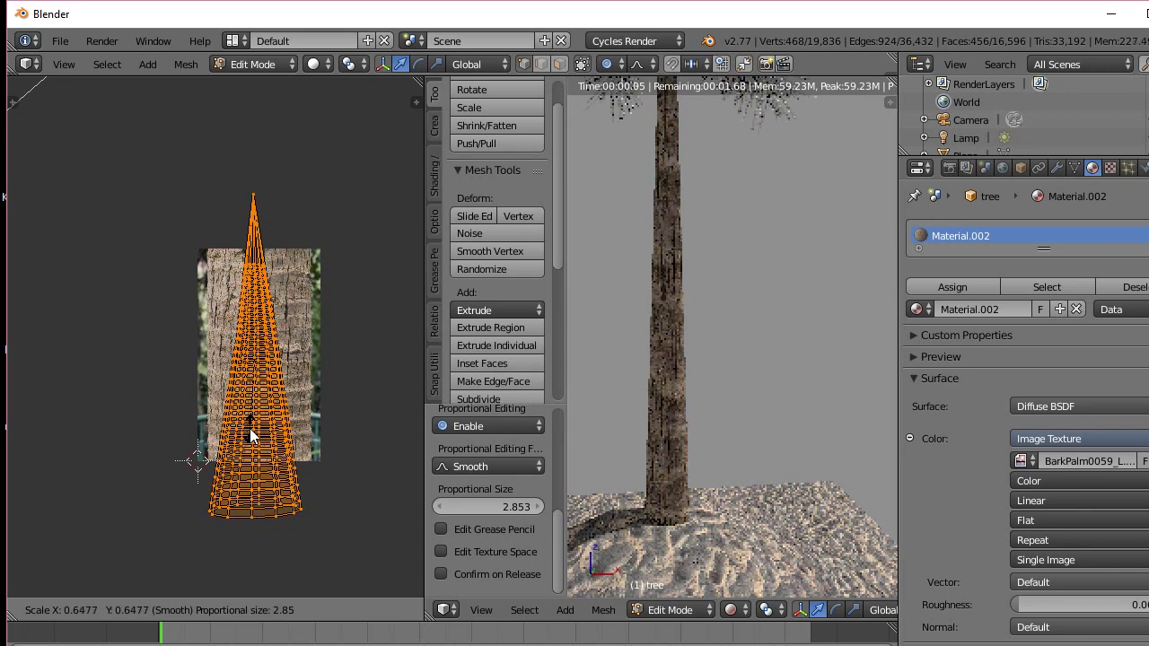
{"action": "left_click", "coordinate": [251, 429]}
{"action": "right_click", "coordinate": [252, 192]}
{"action": "key", "text": "g"}
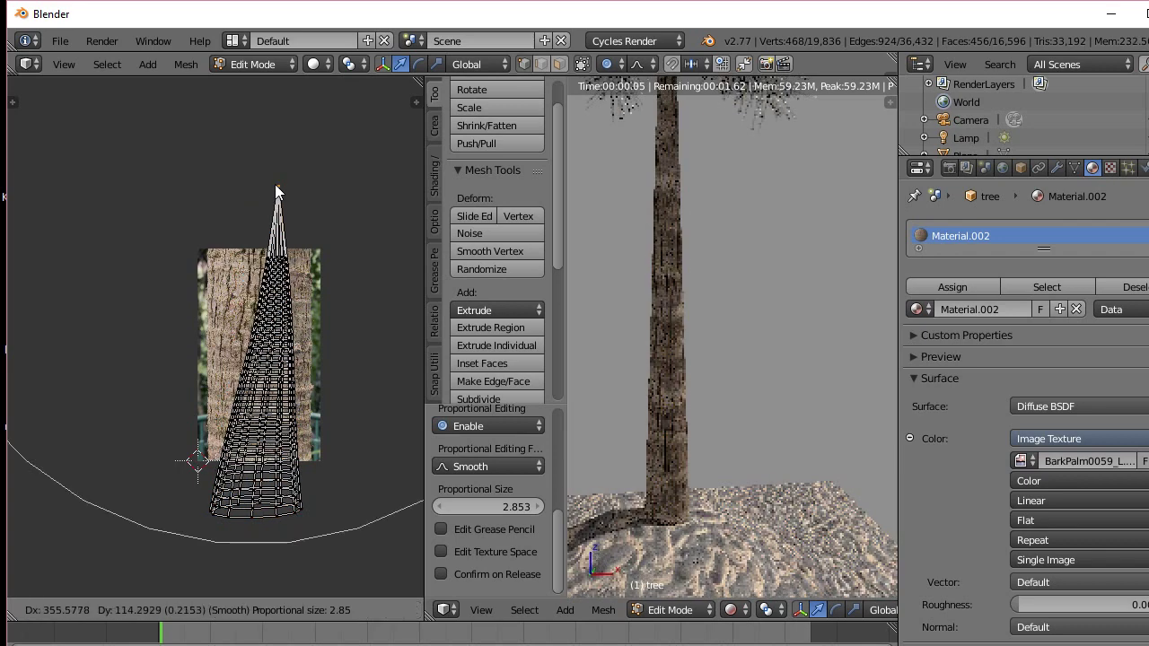
{"action": "scroll", "coordinate": [260, 207], "scroll_direction": "up", "scroll_amount": 1}
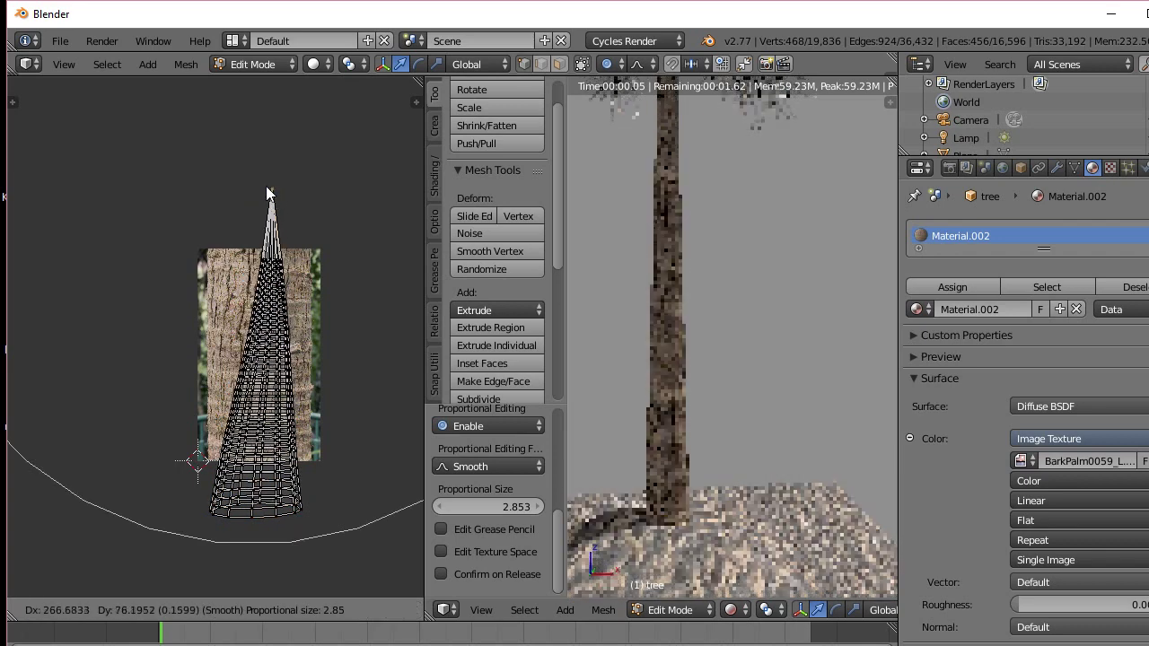
{"action": "left_click", "coordinate": [255, 284]}
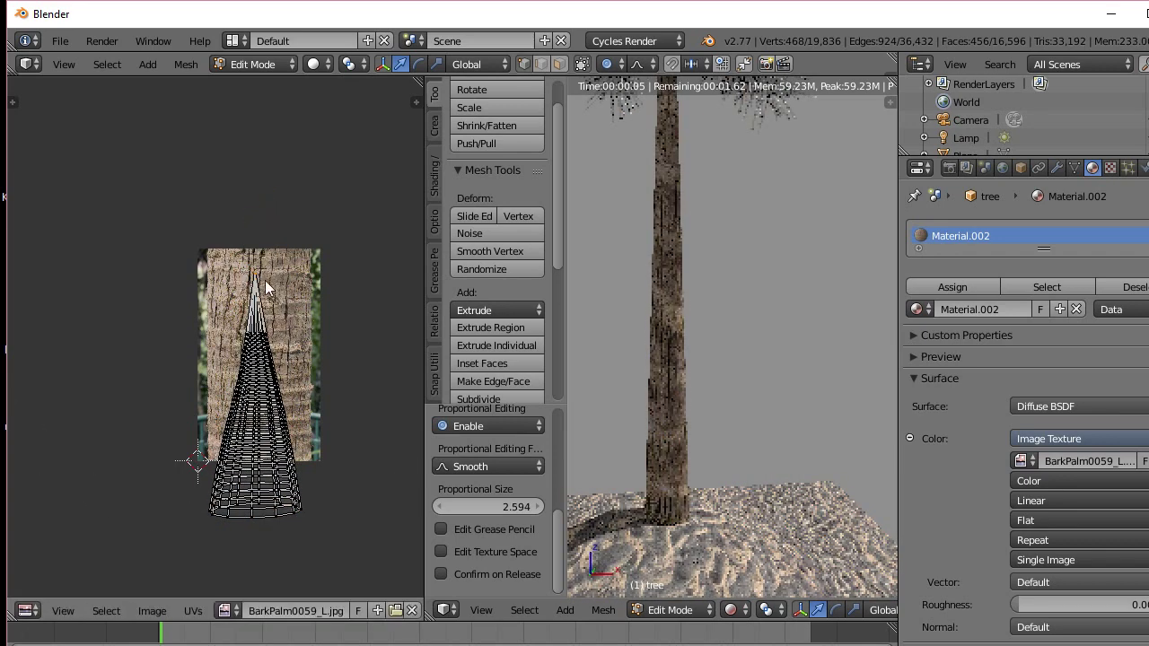
{"action": "scroll", "coordinate": [290, 290], "scroll_direction": "up", "scroll_amount": 3}
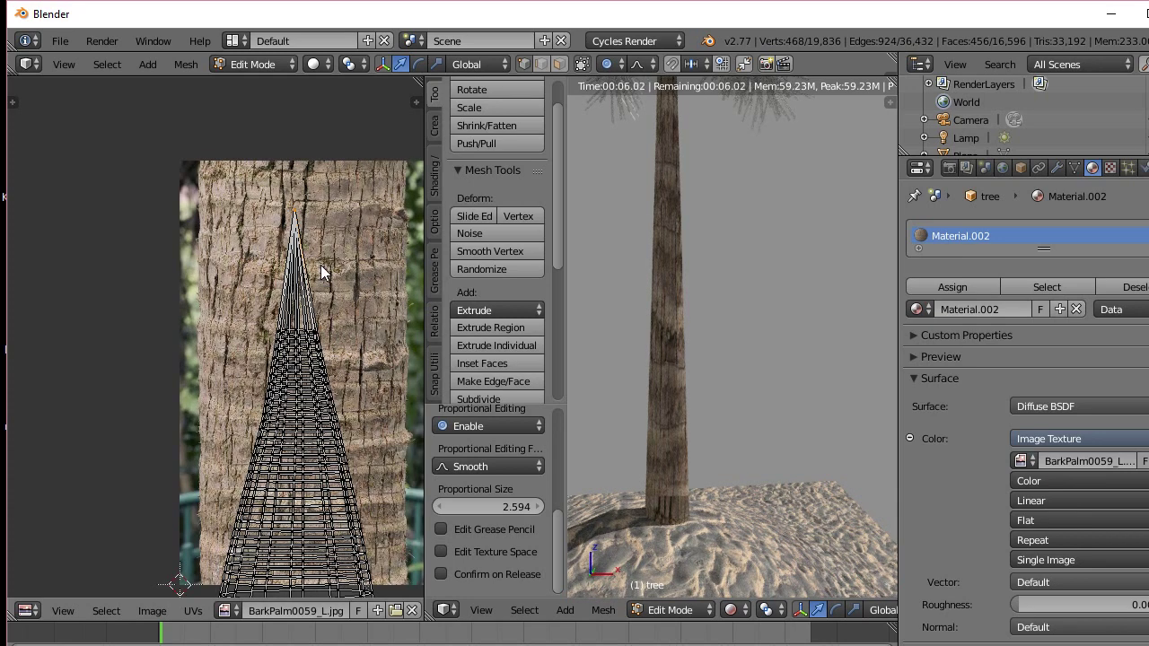
Examine how the bark texture looks along the palm trunk in the rendered view, both close up and from farther away
{"action": "right_click", "coordinate": [372, 264]}
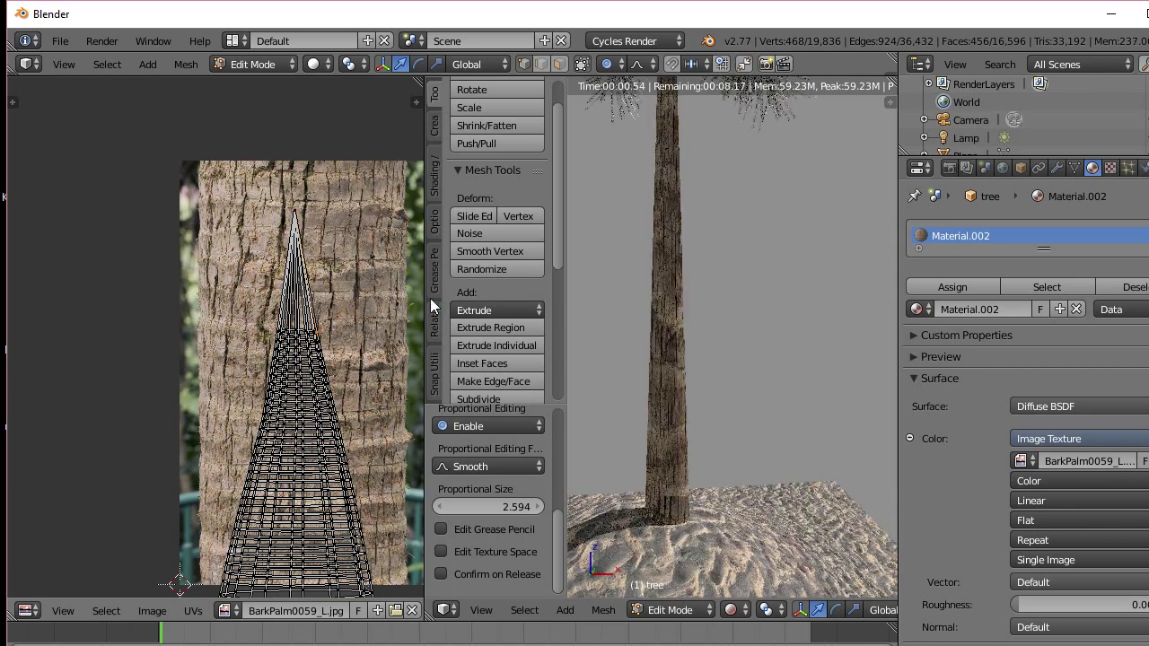
{"action": "scroll", "coordinate": [738, 402], "scroll_direction": "up", "scroll_amount": 1}
{"action": "scroll", "coordinate": [709, 406], "scroll_direction": "up", "scroll_amount": 2}
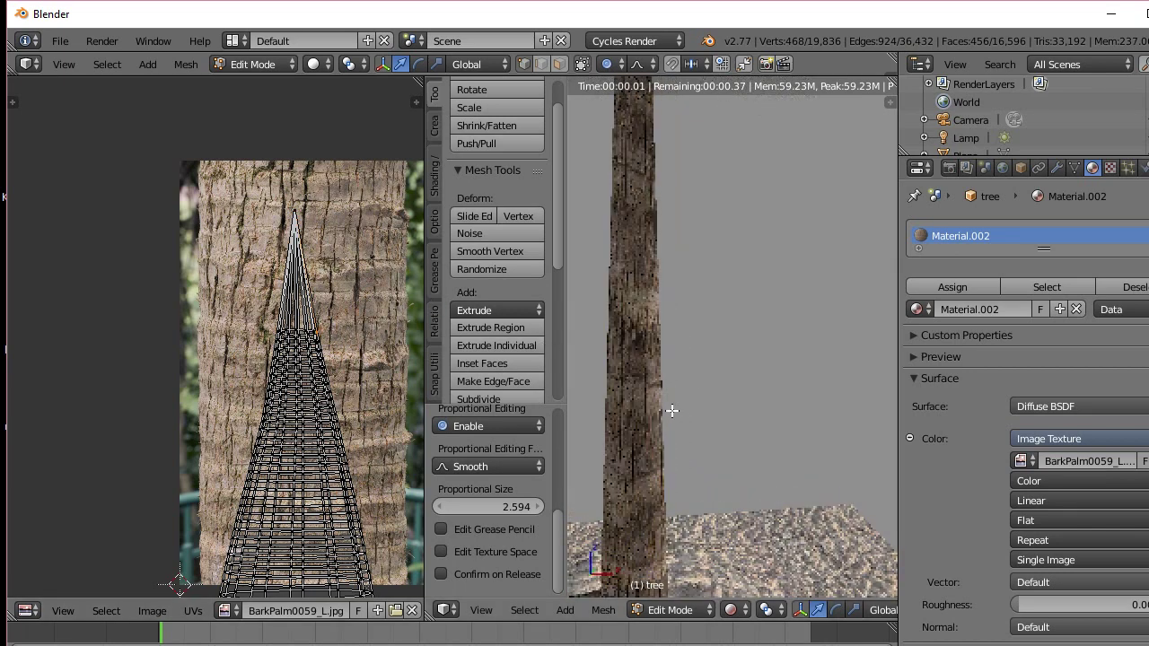
{"action": "scroll", "coordinate": [644, 403], "scroll_direction": "up", "scroll_amount": 2}
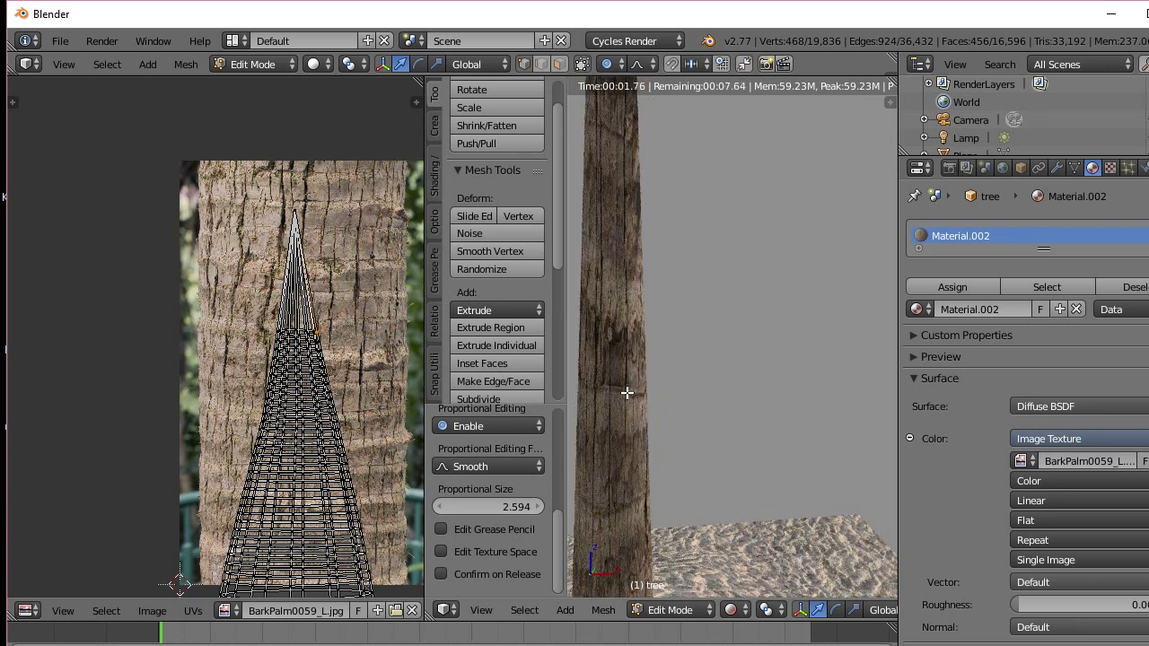
{"action": "middle_click_drag", "start_coordinate": [627, 393], "coordinate": [708, 396], "text": "shift"}
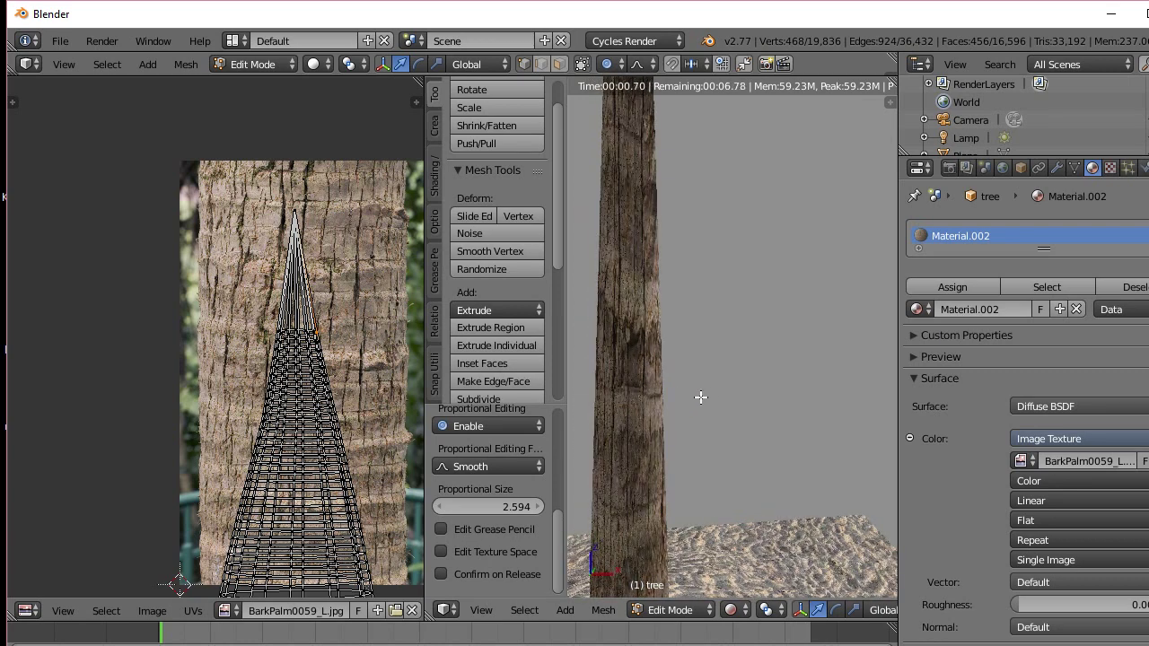
{"action": "scroll", "coordinate": [700, 397], "scroll_direction": "down", "scroll_amount": 4}
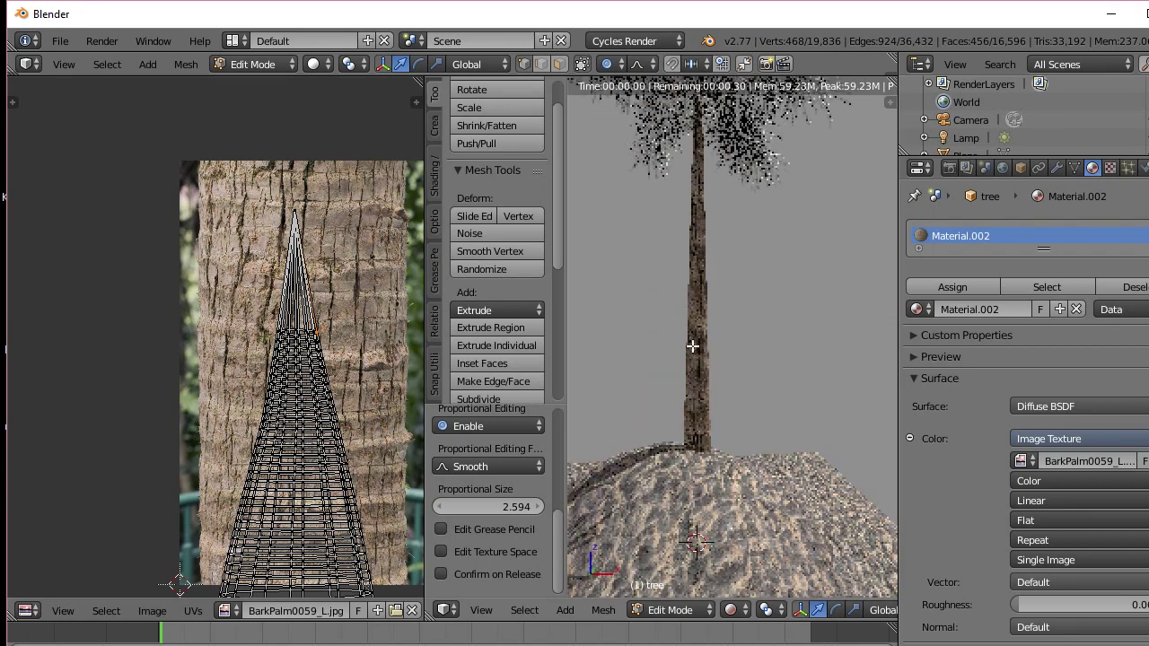
{"action": "scroll", "coordinate": [716, 303], "scroll_direction": "up", "scroll_amount": 5}
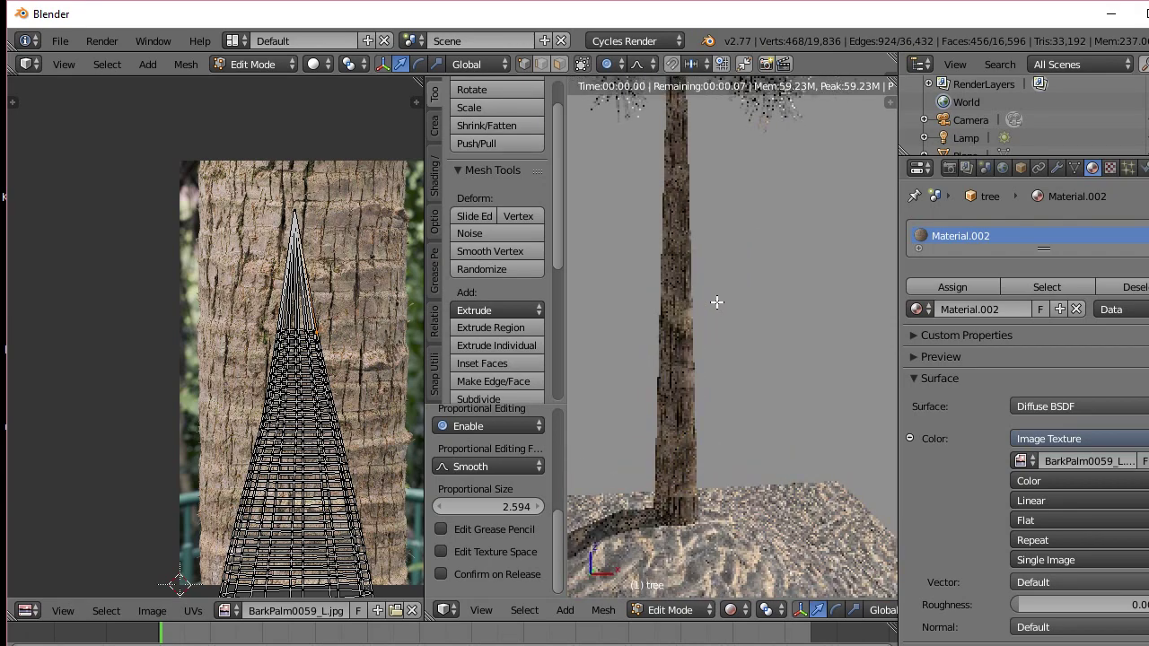
{"action": "scroll", "coordinate": [689, 255], "scroll_direction": "up", "scroll_amount": 1}
{"action": "middle_click_drag", "start_coordinate": [687, 255], "coordinate": [768, 495], "text": "shift"}
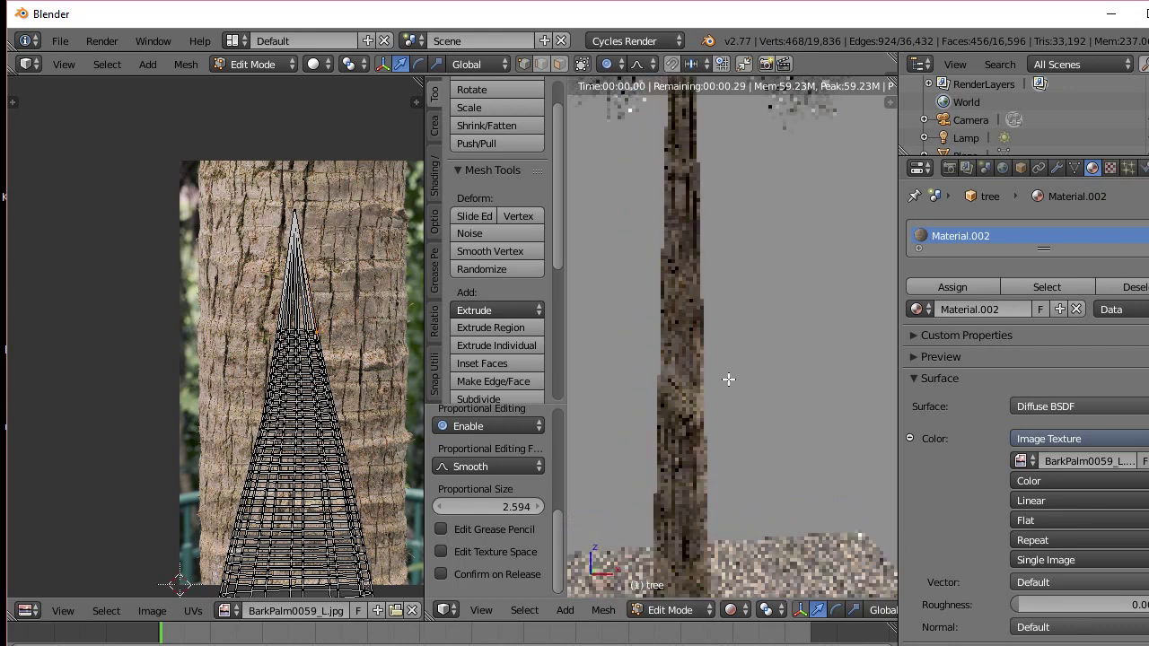
{"action": "scroll", "coordinate": [728, 379], "scroll_direction": "down", "scroll_amount": 3}
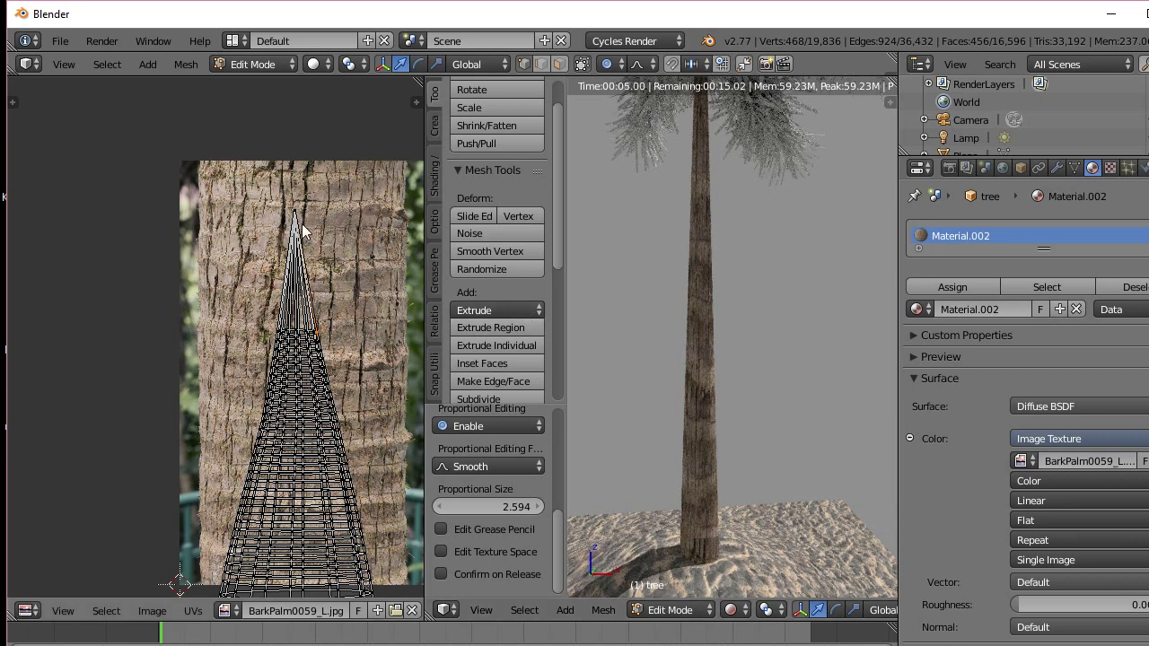
{"action": "key", "text": "b"}
{"action": "left_click_drag", "start_coordinate": [232, 197], "coordinate": [385, 341]}
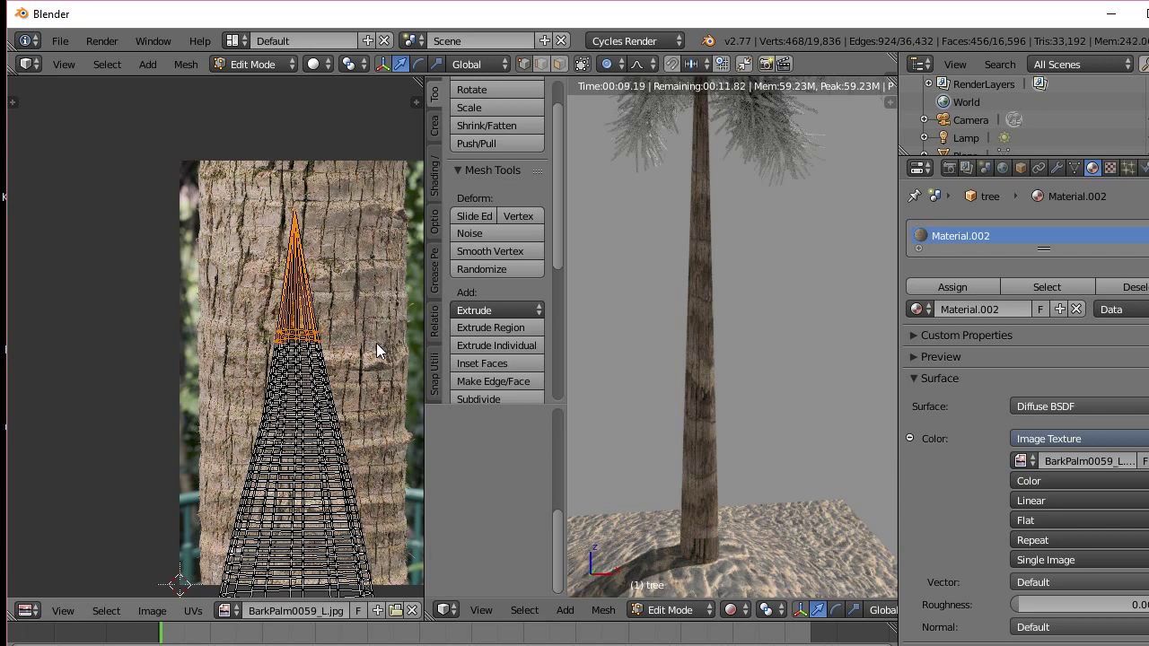
{"action": "key", "text": "g"}
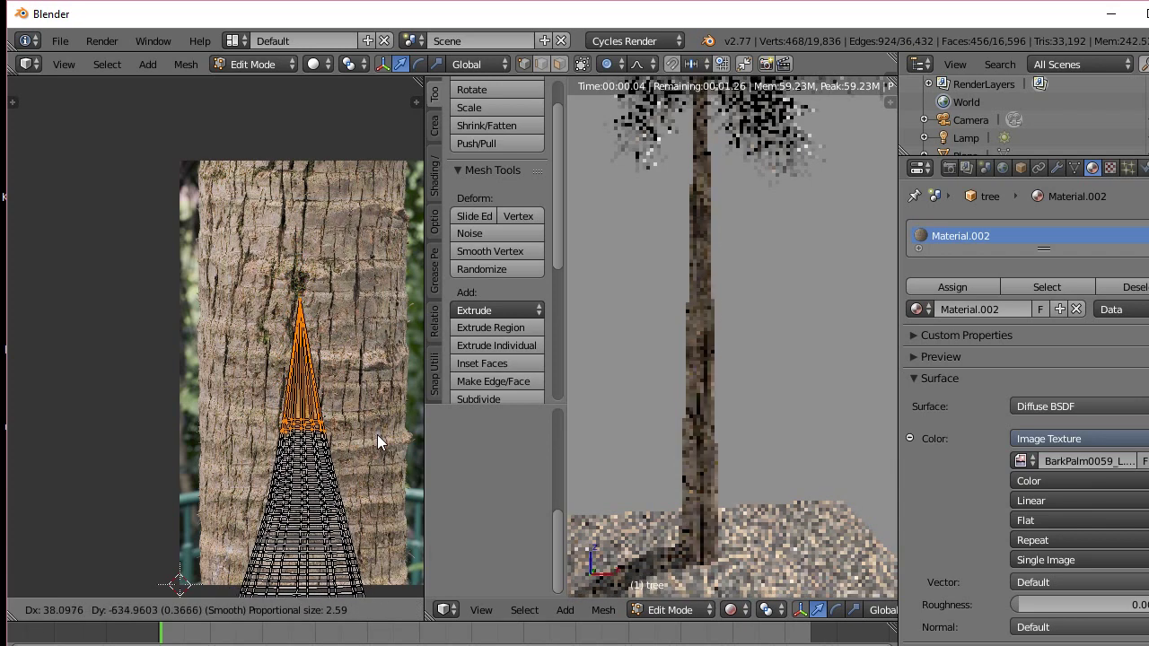
{"action": "right_click", "coordinate": [355, 279]}
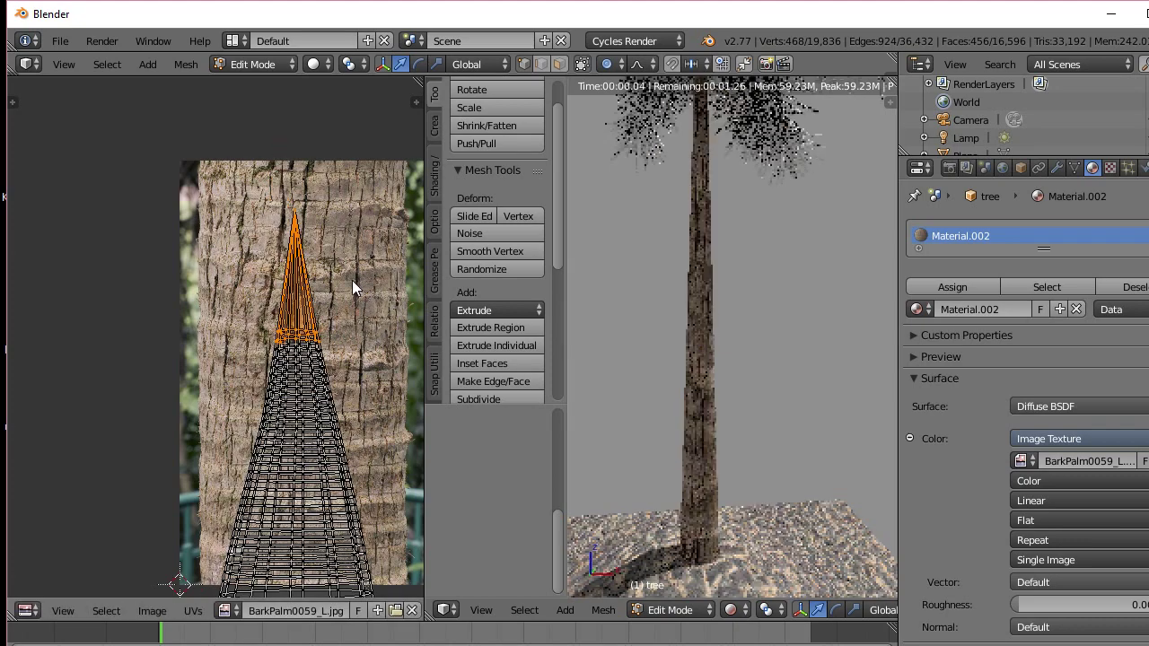
{"action": "key", "text": "a"}
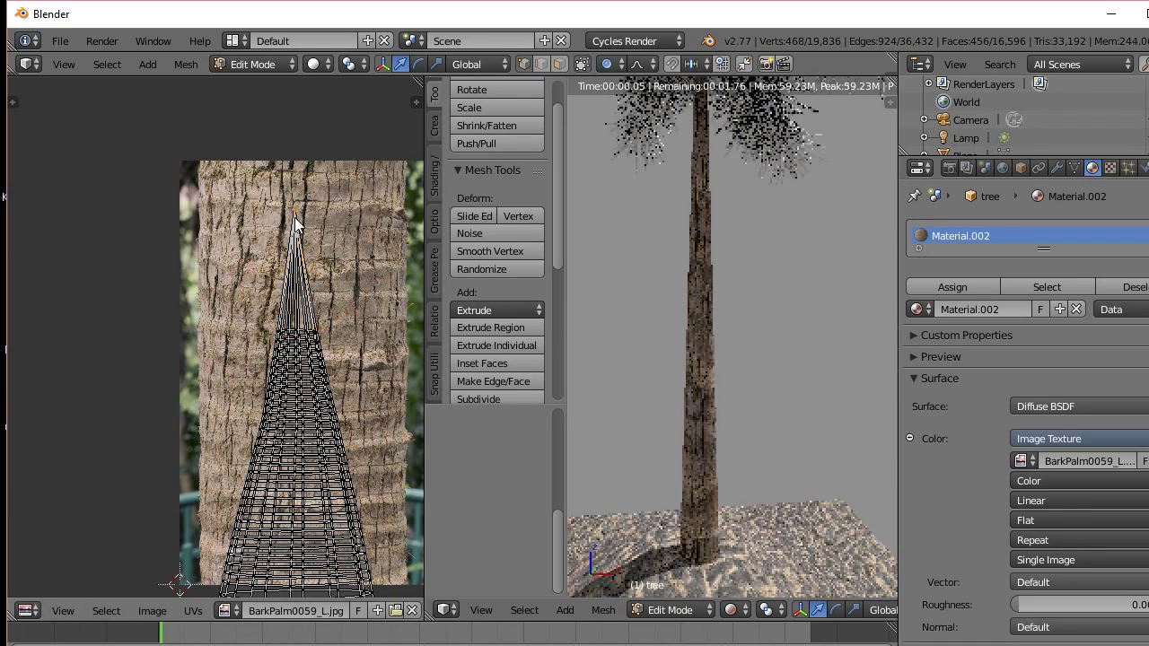
{"action": "key", "text": "g"}
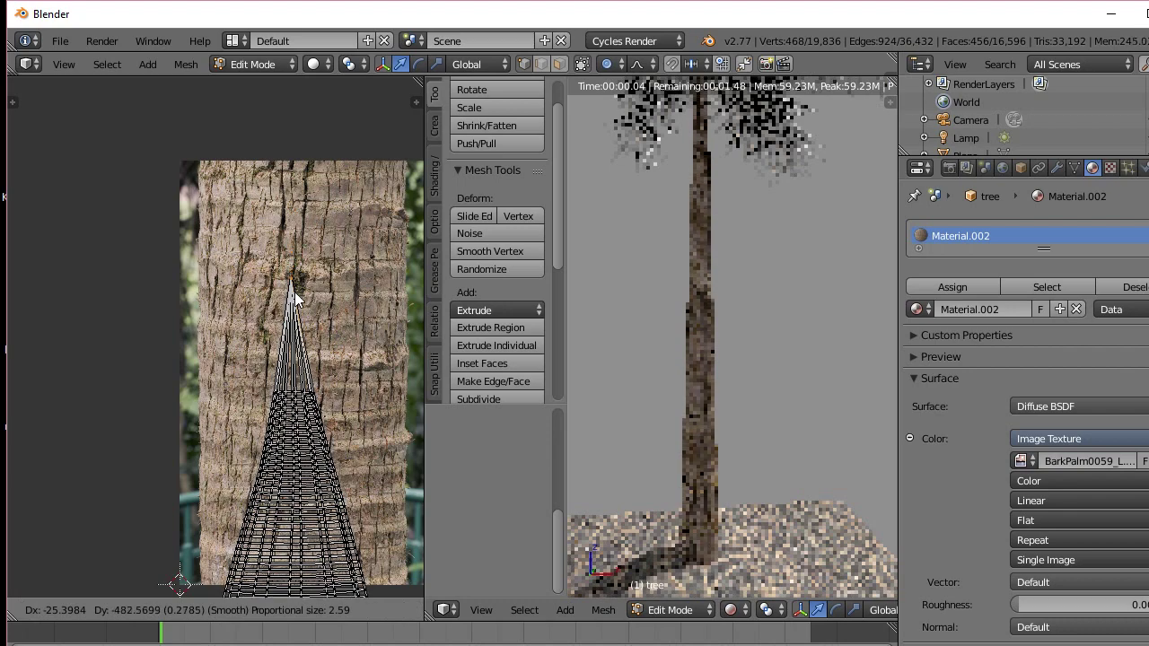
{"action": "right_click", "coordinate": [295, 357]}
Select the trunk's entire UV layout and scale it up by about 3.7 so it extends past the bark image
{"action": "scroll", "coordinate": [296, 341], "scroll_direction": "down", "scroll_amount": 4}
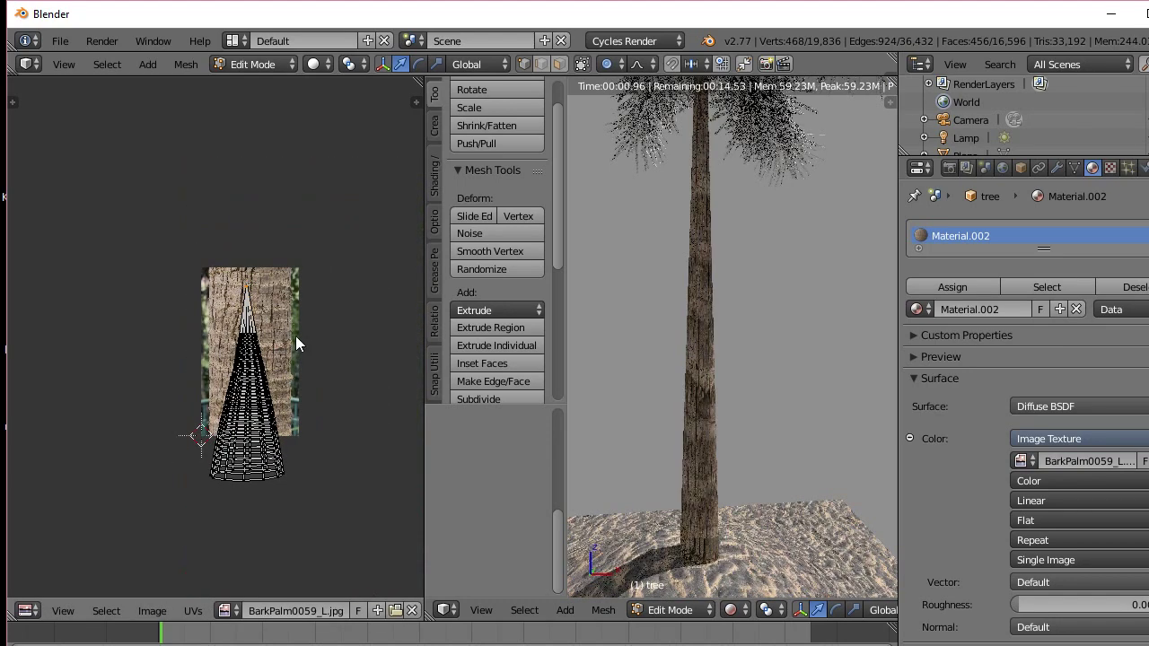
{"action": "scroll", "coordinate": [295, 337], "scroll_direction": "up", "scroll_amount": 2}
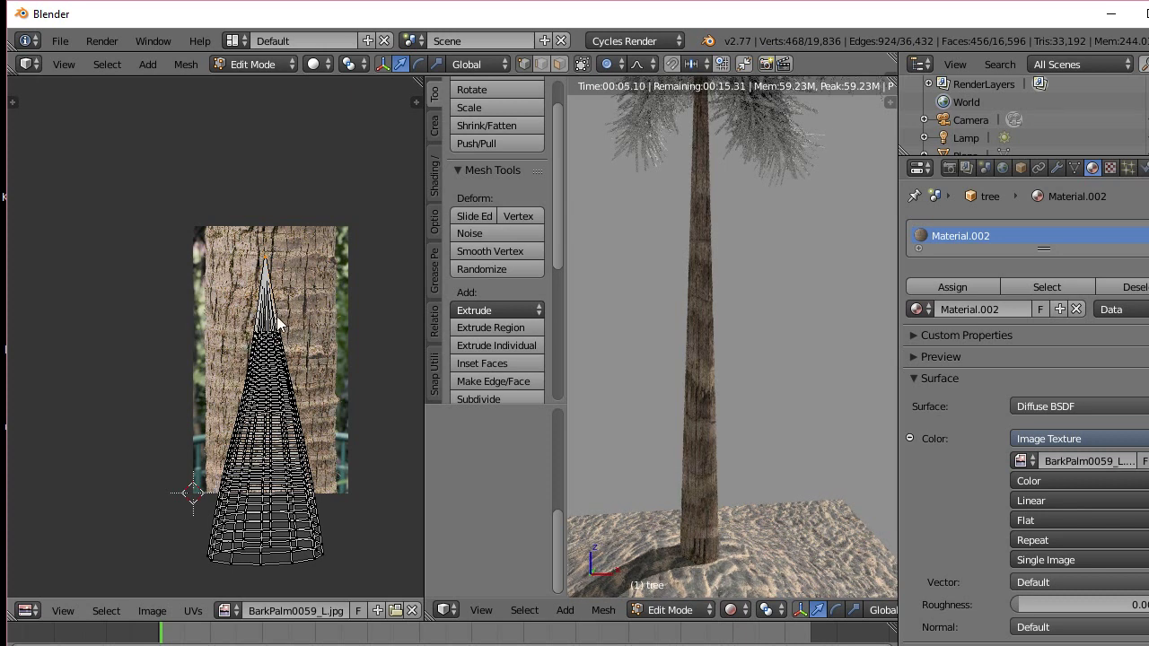
{"action": "key", "text": "b"}
{"action": "left_click_drag", "start_coordinate": [183, 214], "coordinate": [404, 575]}
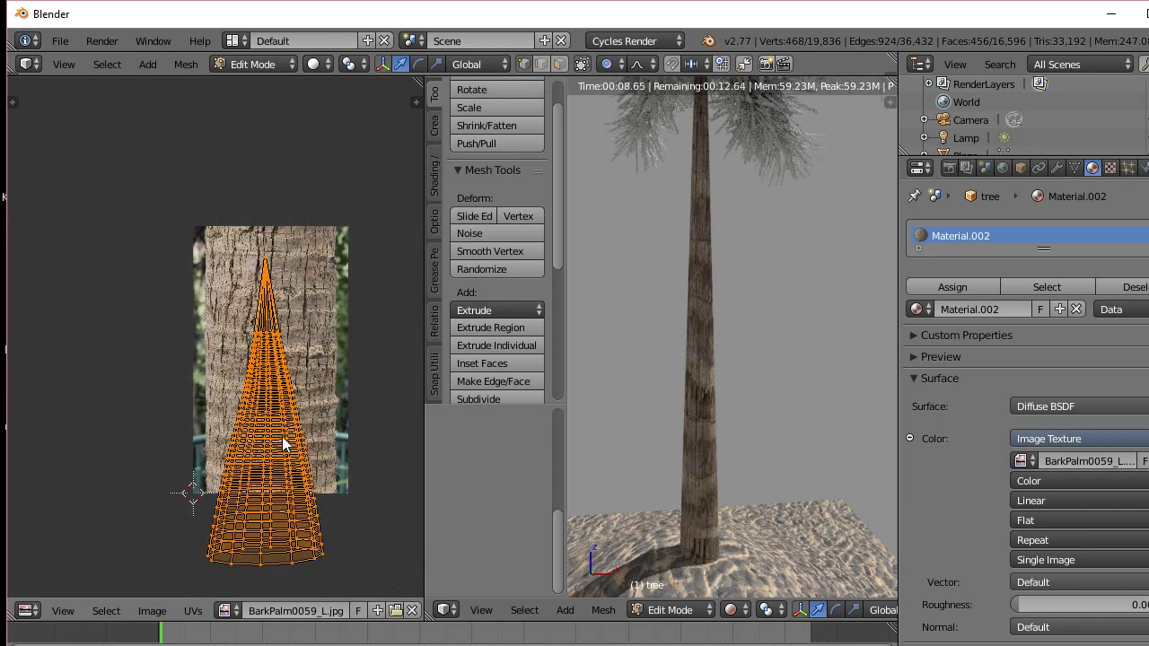
{"action": "key", "text": "s"}
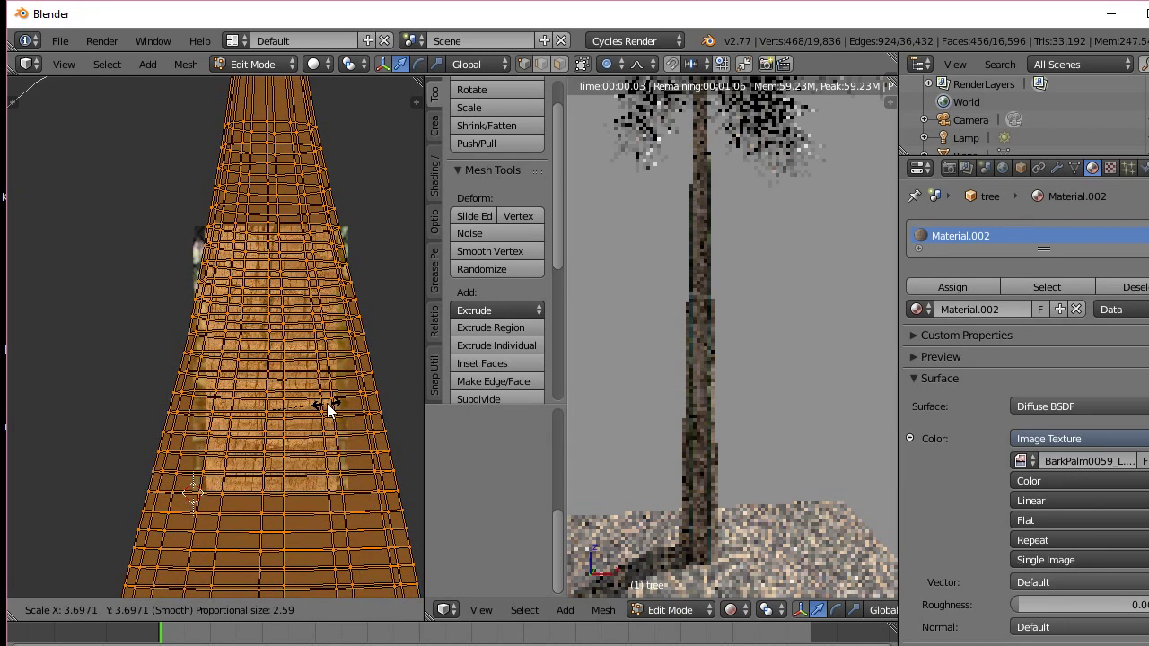
{"action": "left_click", "coordinate": [327, 408]}
{"action": "scroll", "coordinate": [327, 406], "scroll_direction": "down", "scroll_amount": 5}
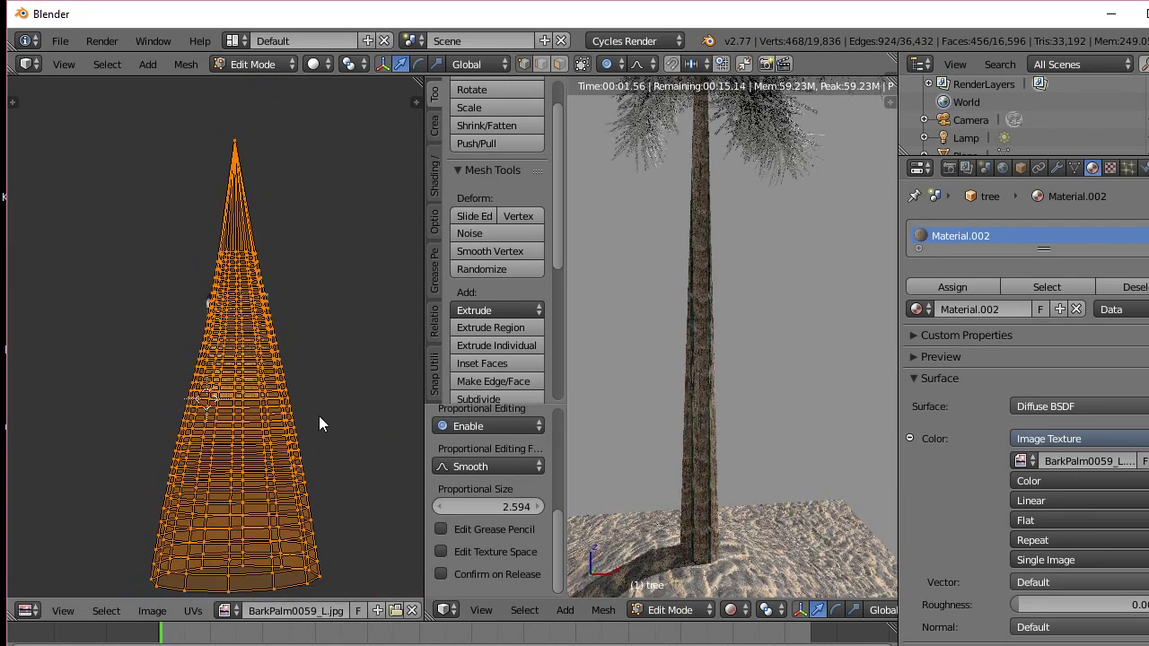
Narrow the trunk's UV layout along X until its base is slightly narrower than the bark image
{"action": "key", "text": "s"}
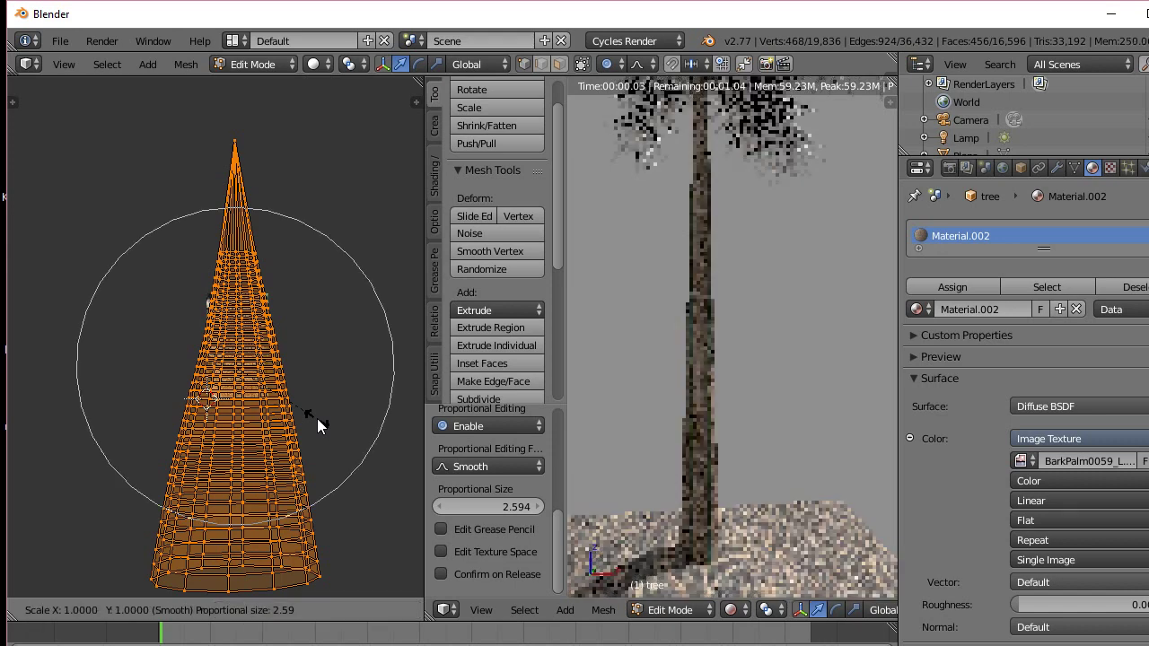
{"action": "key", "text": "x"}
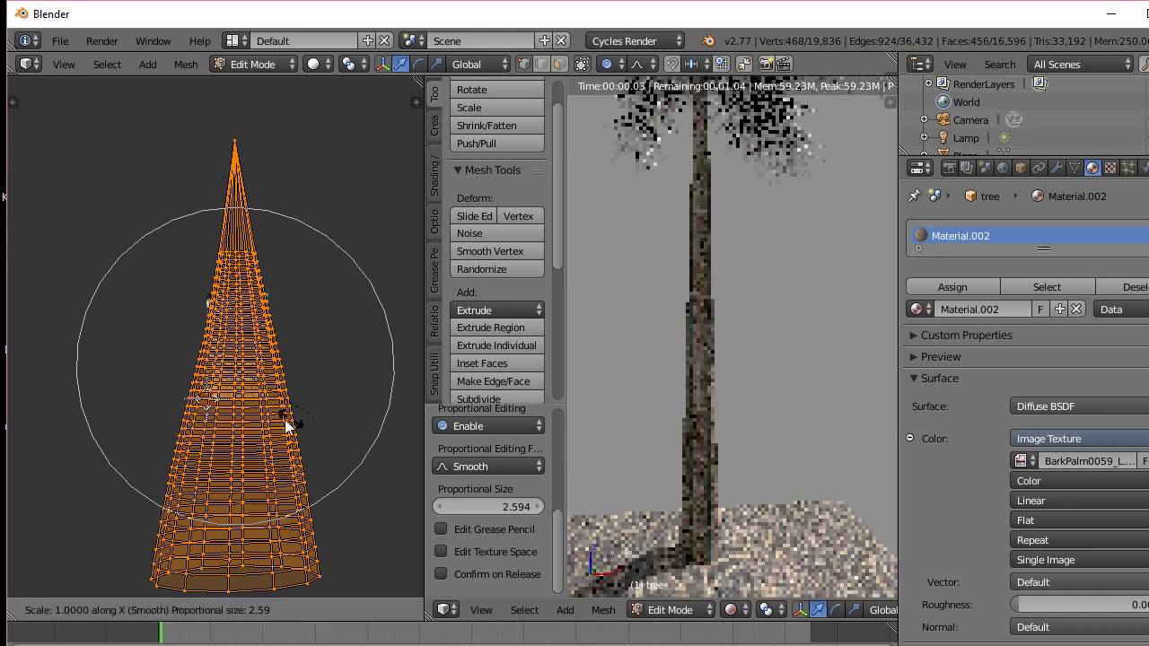
{"action": "left_click", "coordinate": [236, 399]}
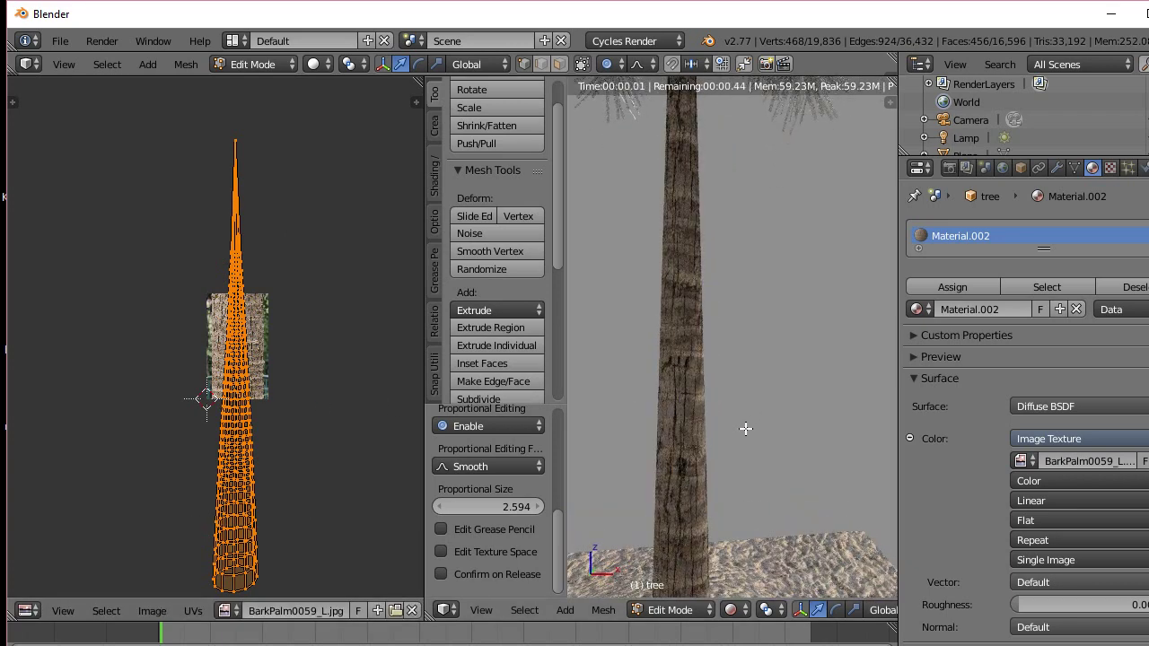
Move the trunk's entire UV layout down until its tip sits at the upper edge of the bark image
{"action": "scroll", "coordinate": [745, 430], "scroll_direction": "up", "scroll_amount": 3}
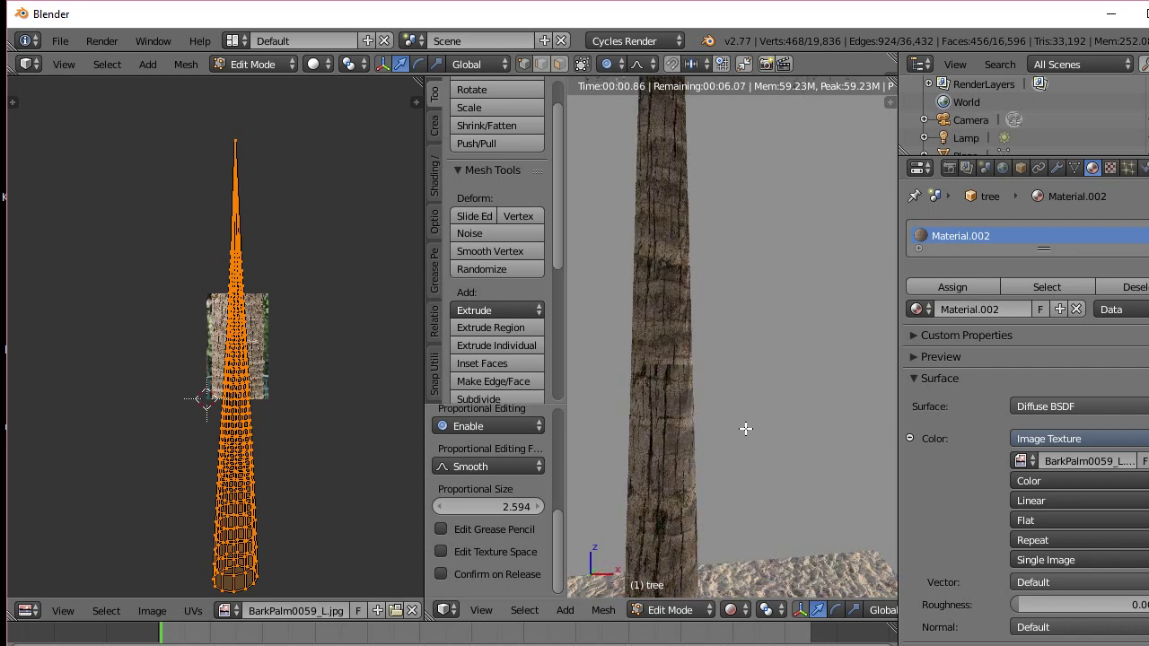
{"action": "scroll", "coordinate": [729, 428], "scroll_direction": "down", "scroll_amount": 3}
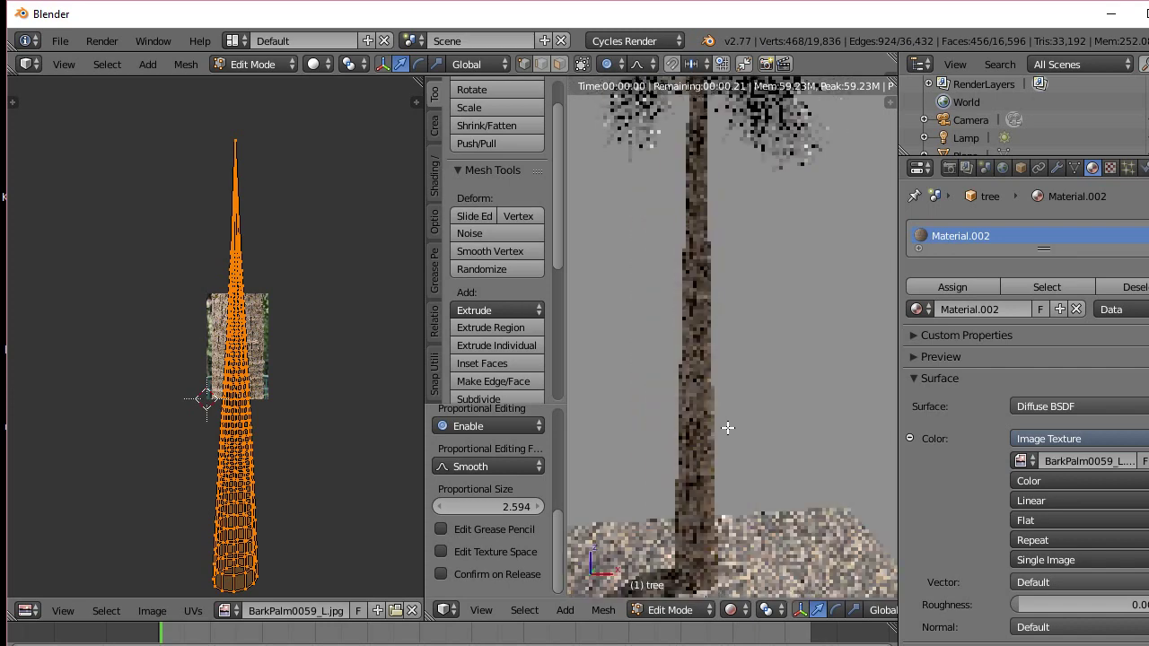
{"action": "scroll", "coordinate": [727, 428], "scroll_direction": "down", "scroll_amount": 1}
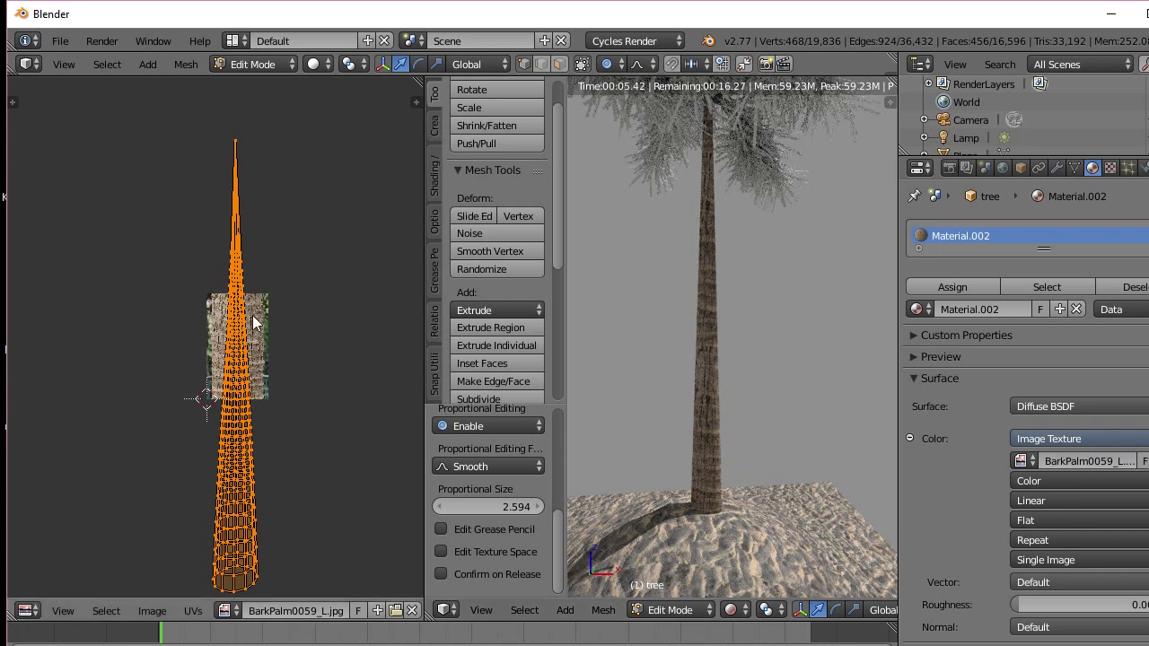
{"action": "key", "text": "g"}
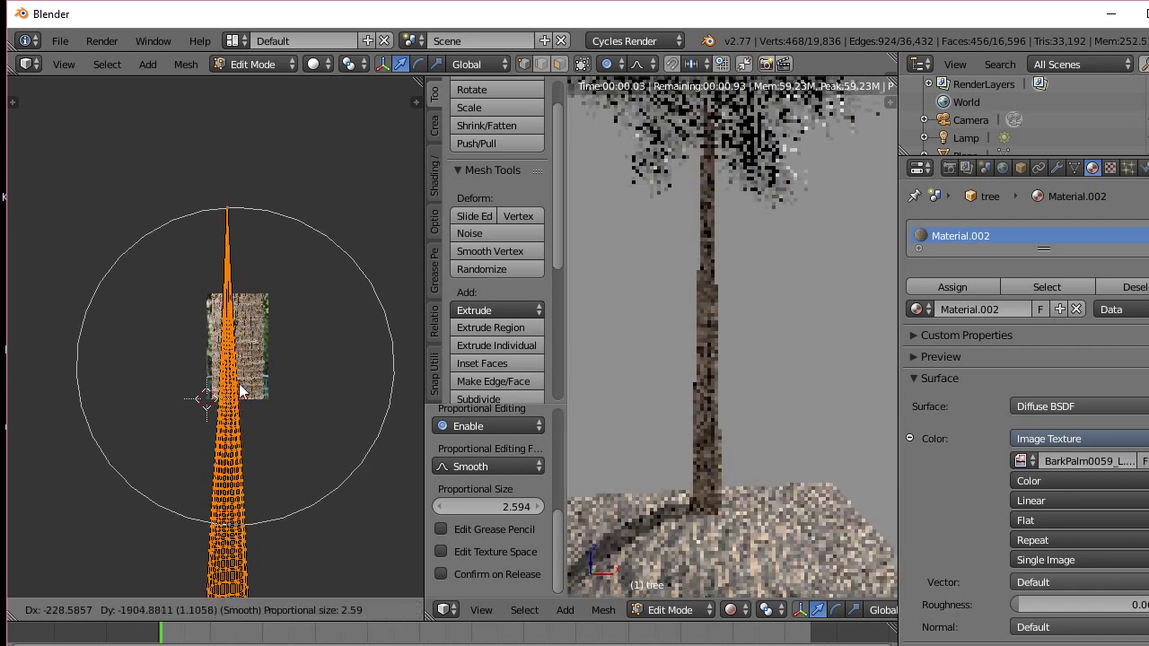
{"action": "left_click", "coordinate": [254, 467]}
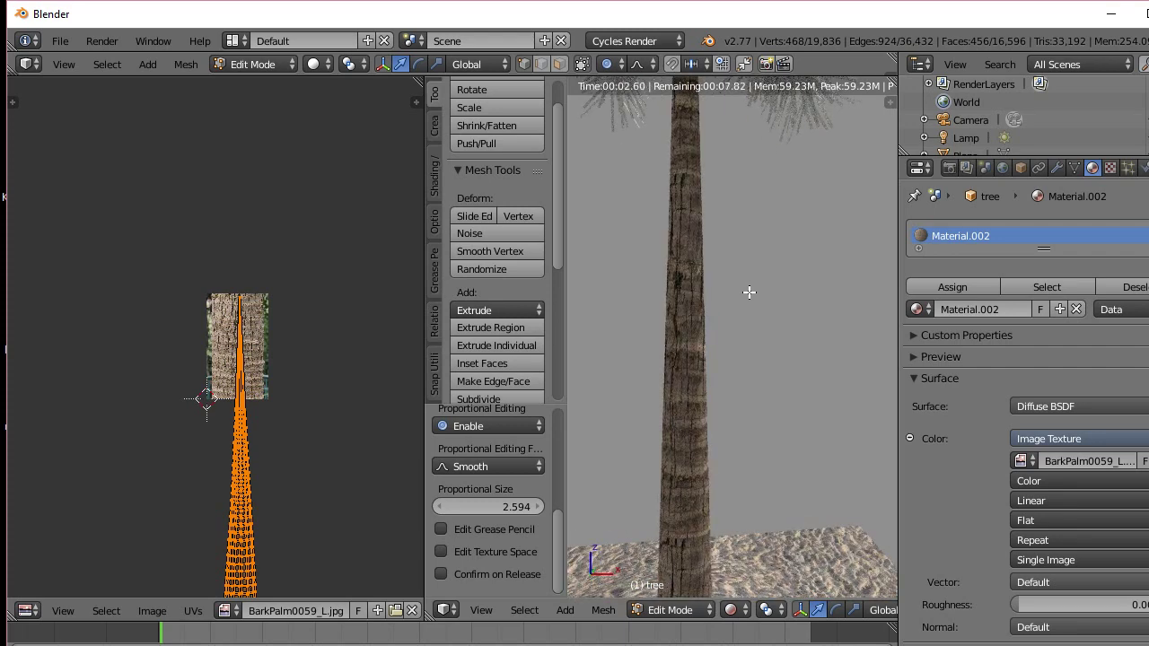
Check the bark on the trunk in the rendered view and move the whole UV layout up so its tip extends above the bark image
{"action": "scroll", "coordinate": [757, 311], "scroll_direction": "up", "scroll_amount": 5}
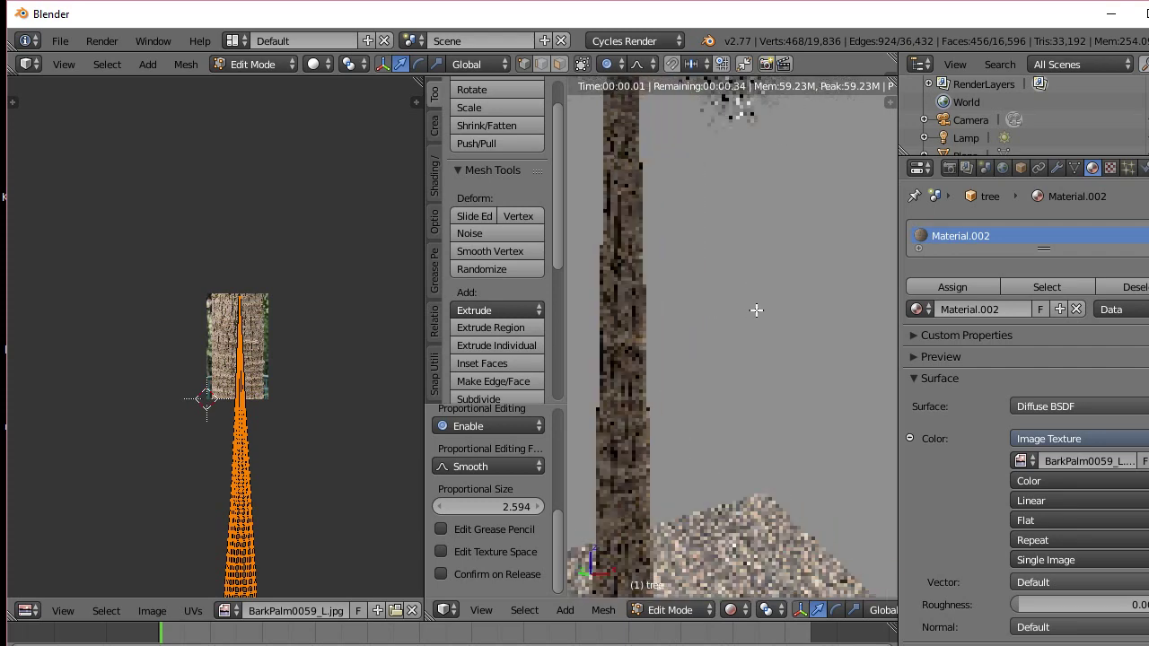
{"action": "scroll", "coordinate": [788, 311], "scroll_direction": "up", "scroll_amount": 1}
{"action": "middle_click_drag", "start_coordinate": [767, 308], "coordinate": [725, 321]}
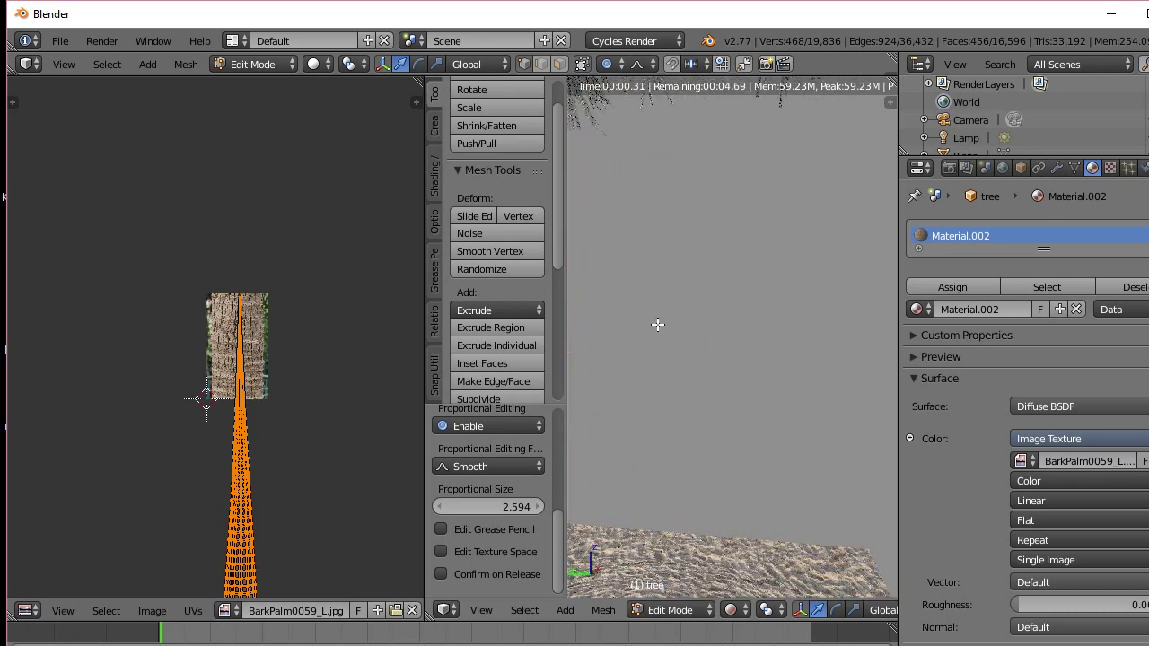
{"action": "middle_click_drag", "start_coordinate": [656, 326], "coordinate": [782, 293]}
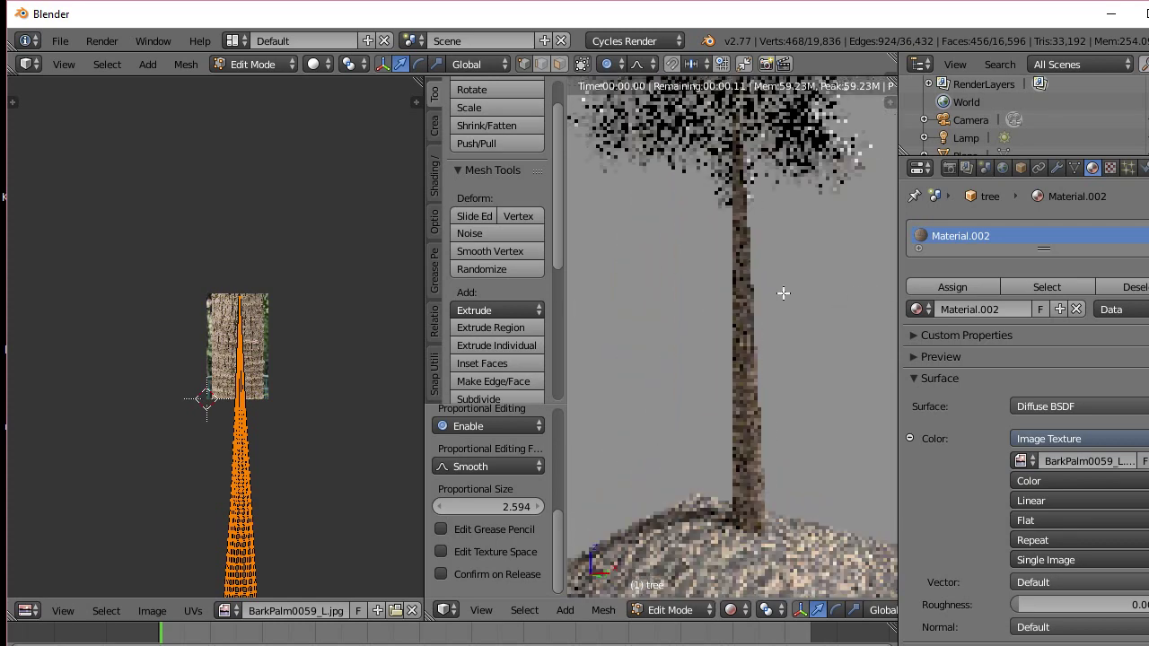
{"action": "scroll", "coordinate": [781, 298], "scroll_direction": "up", "scroll_amount": 5}
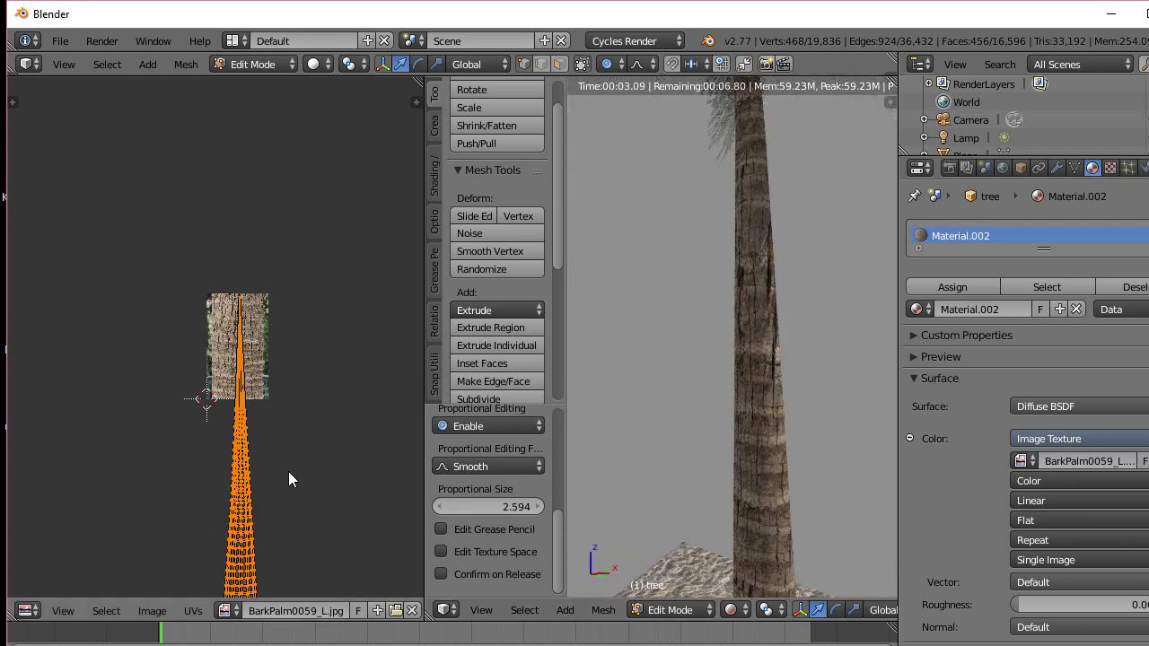
{"action": "key", "text": "g"}
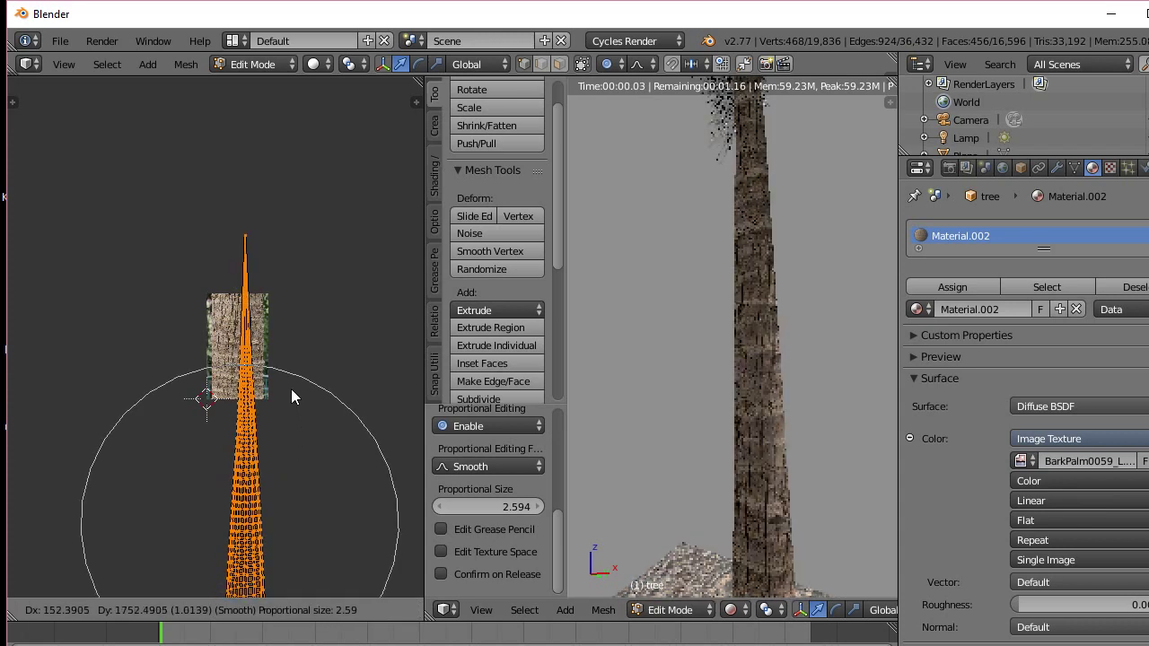
{"action": "left_click", "coordinate": [291, 389]}
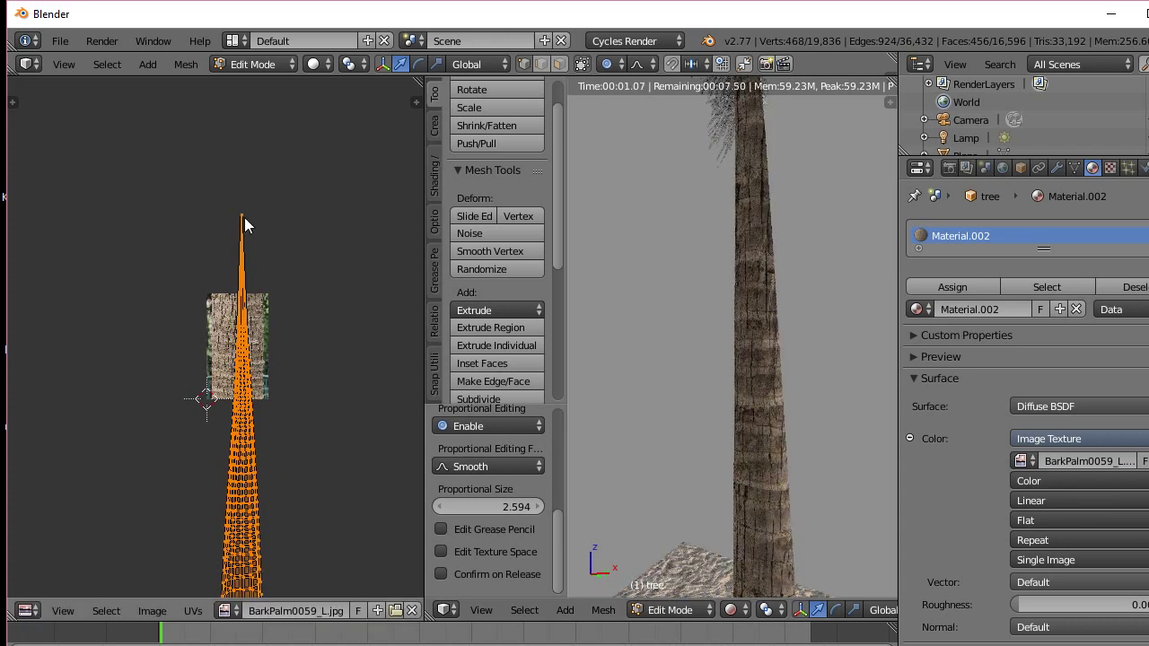
Pull the tip of the trunk's UV layout straight down inside the bark image with proportional editing
{"action": "right_click", "coordinate": [244, 217]}
{"action": "key", "text": "g"}
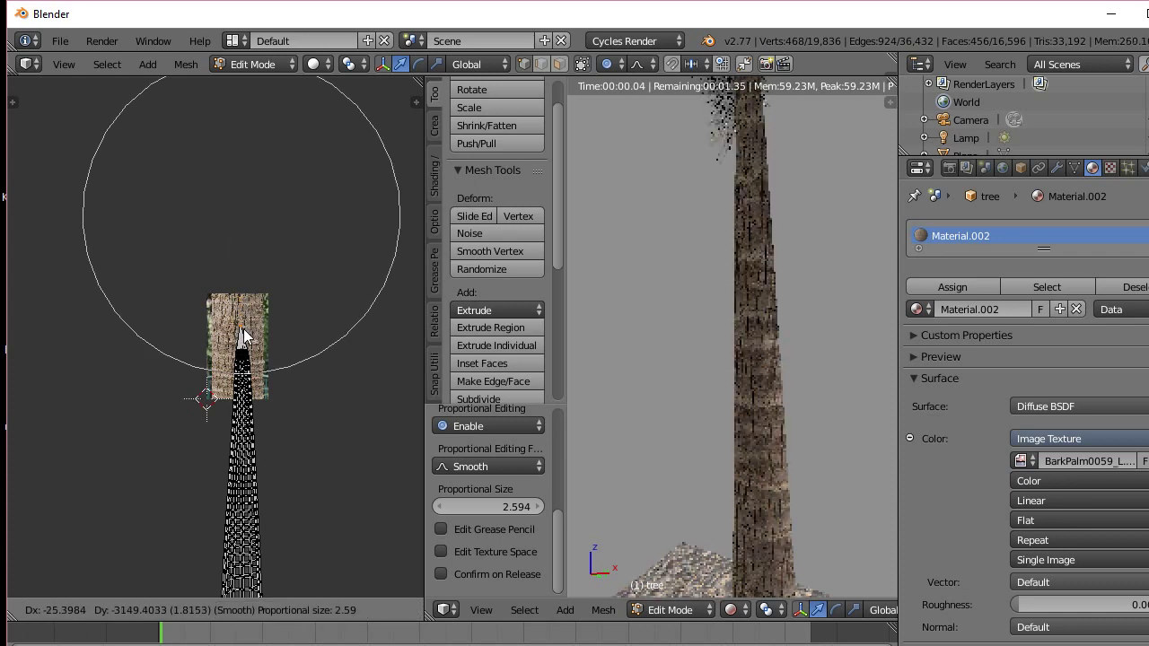
{"action": "left_click", "coordinate": [242, 337]}
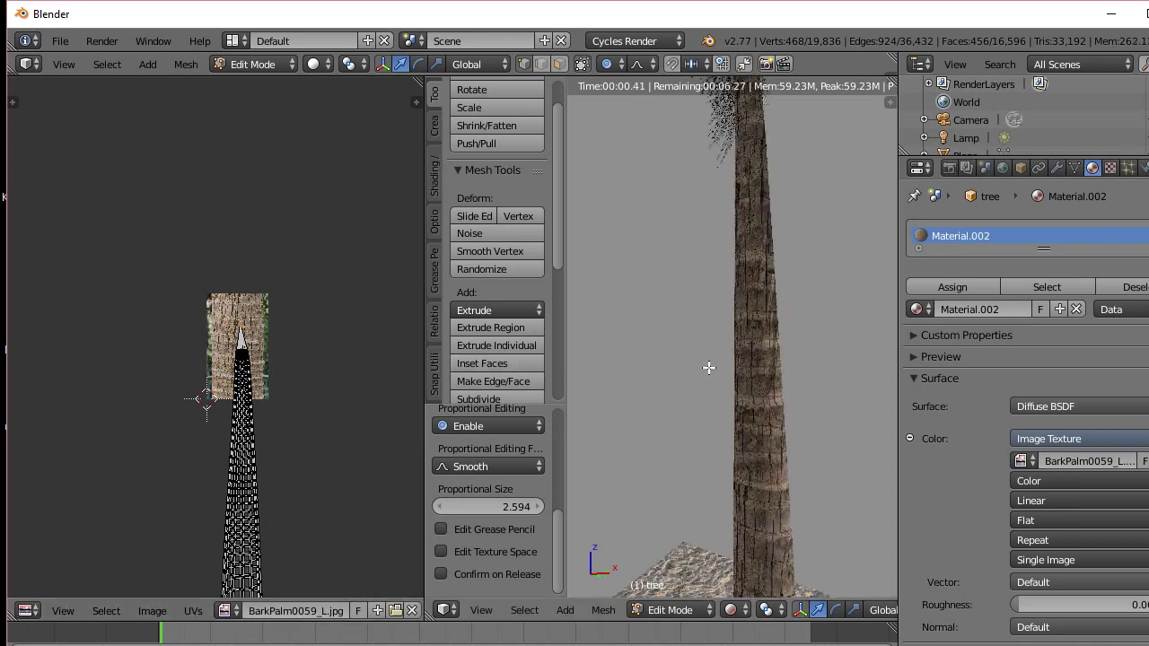
Inspect the trunk's bark close up and from farther away, then assign Material.002 to the selection and leave Edit Mode
{"action": "scroll", "coordinate": [766, 368], "scroll_direction": "up", "scroll_amount": 2}
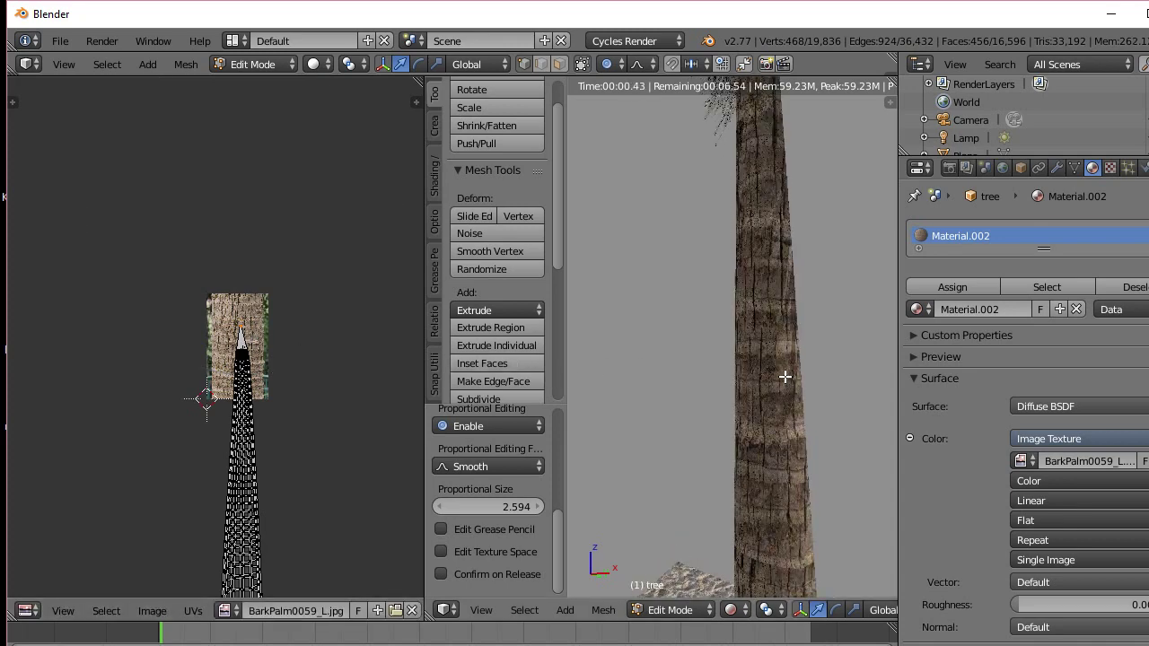
{"action": "scroll", "coordinate": [793, 357], "scroll_direction": "up", "scroll_amount": 1}
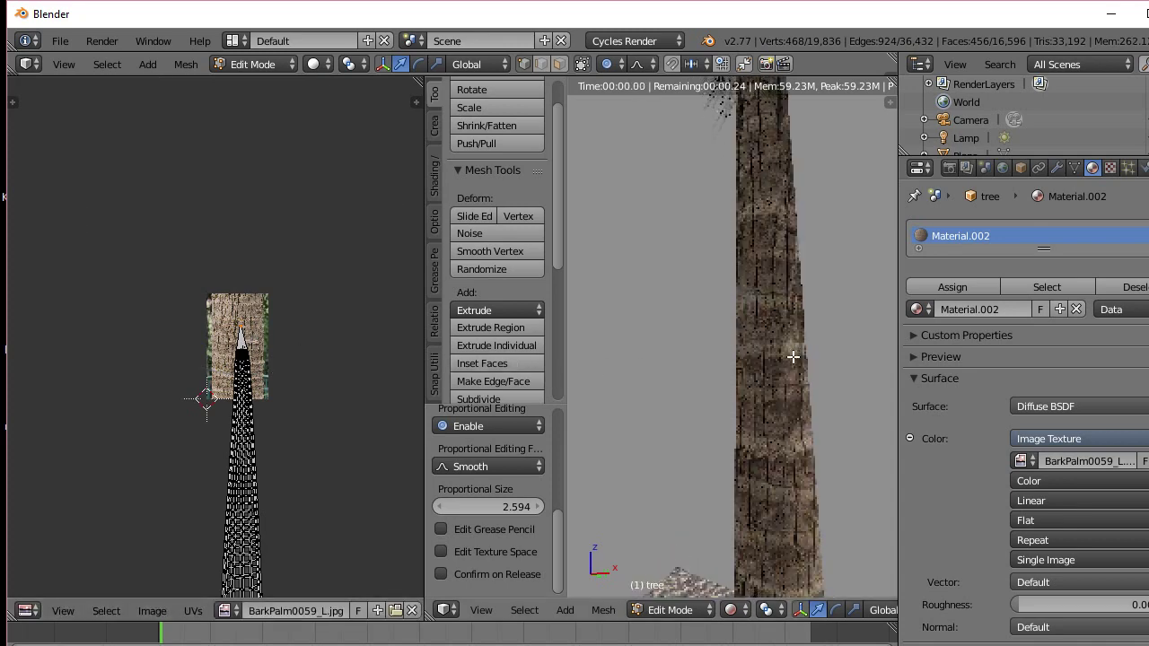
{"action": "scroll", "coordinate": [793, 357], "scroll_direction": "up", "scroll_amount": 1}
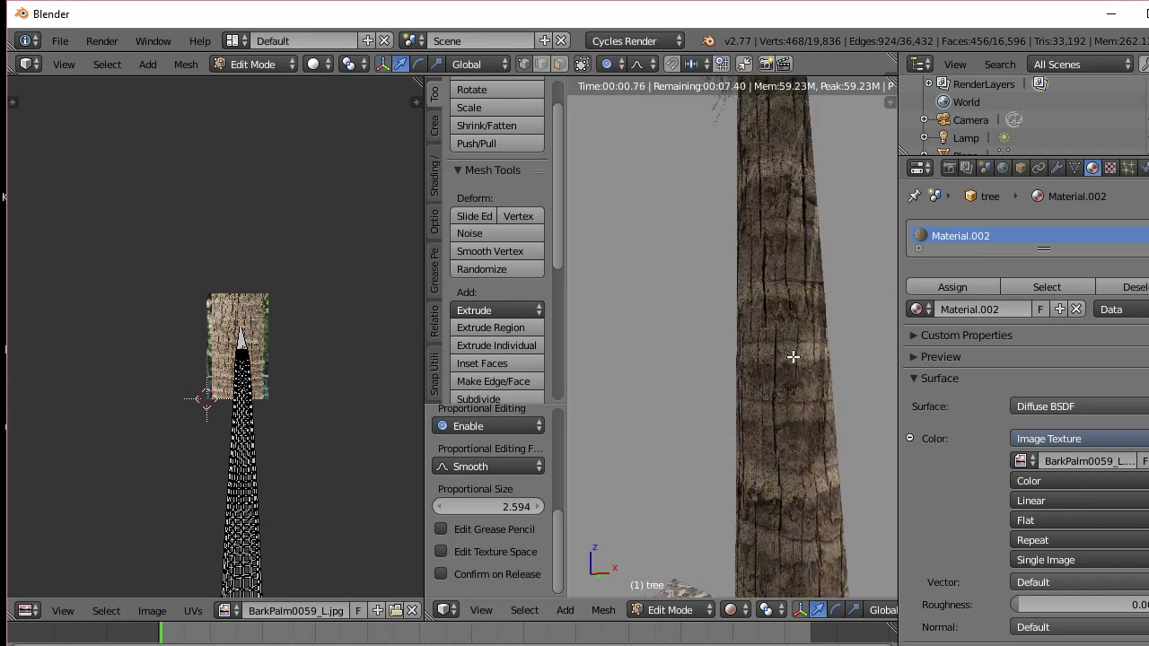
{"action": "scroll", "coordinate": [794, 357], "scroll_direction": "down", "scroll_amount": 5}
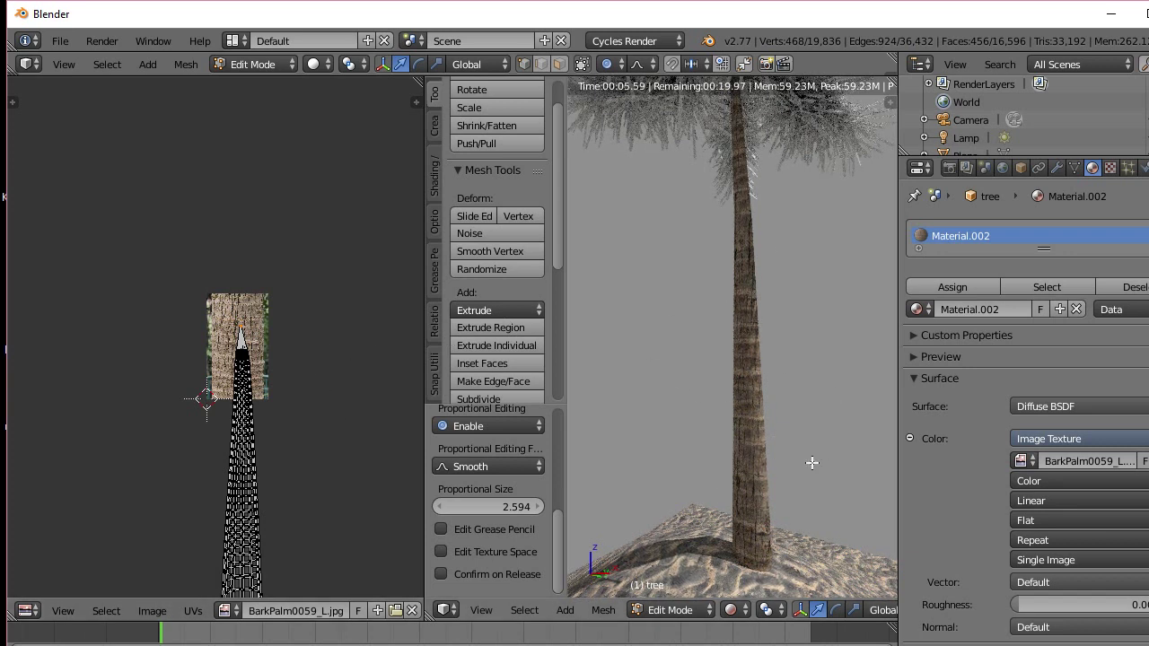
{"action": "middle_click_drag", "start_coordinate": [810, 477], "coordinate": [773, 509]}
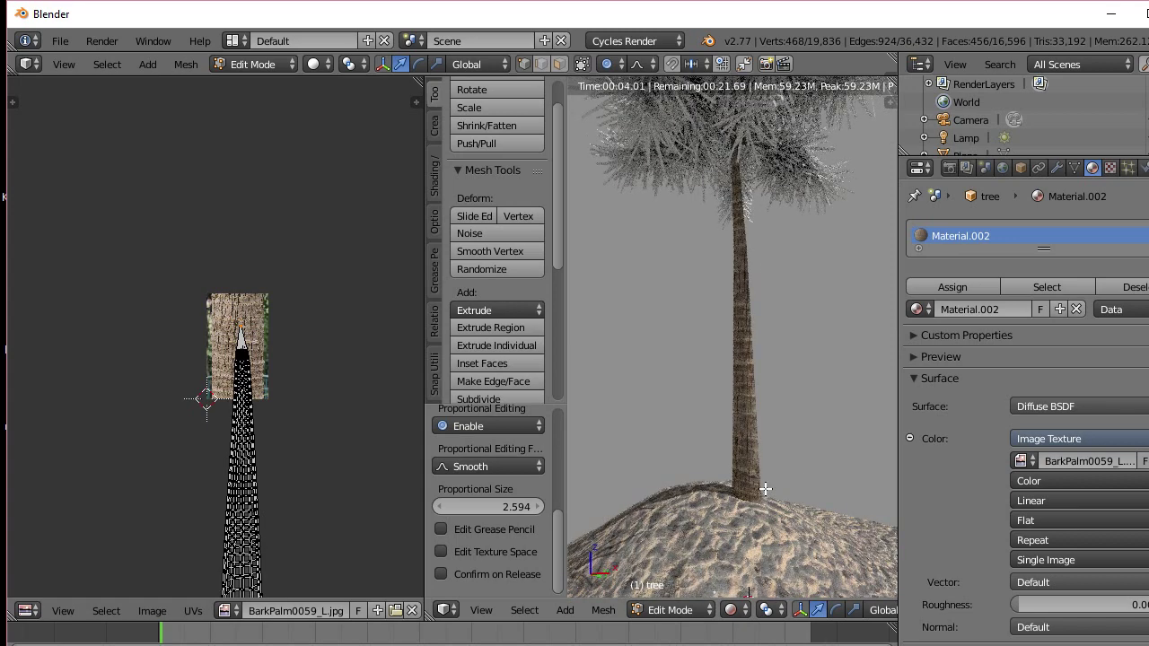
{"action": "left_click", "coordinate": [944, 284]}
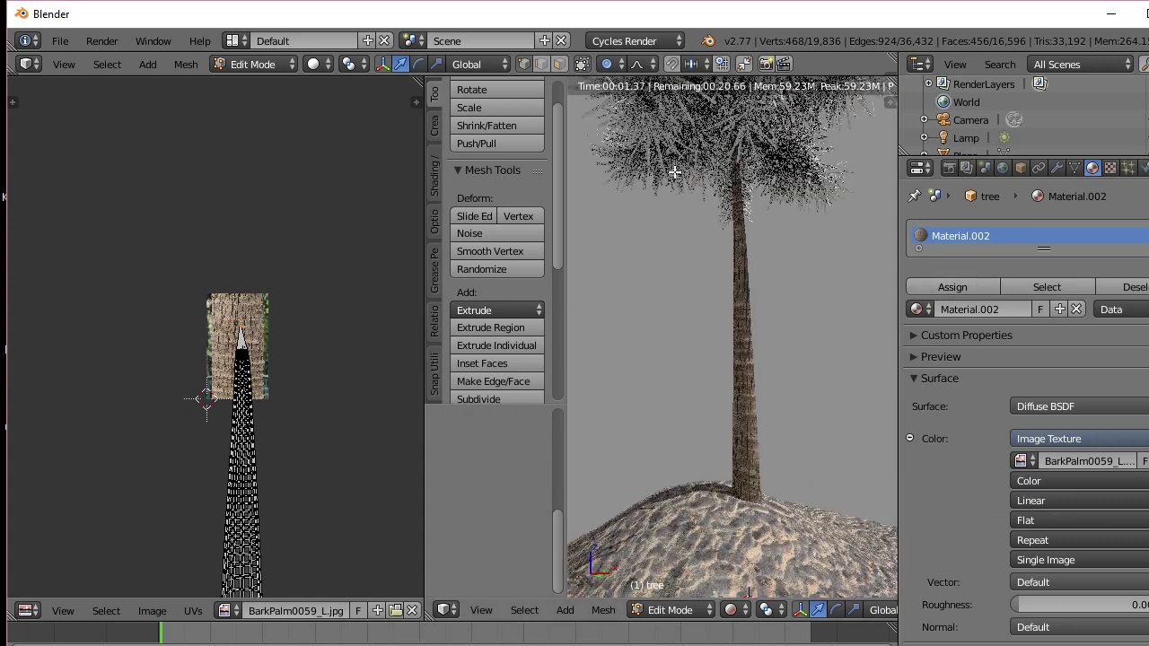
{"action": "key", "text": "Tab"}
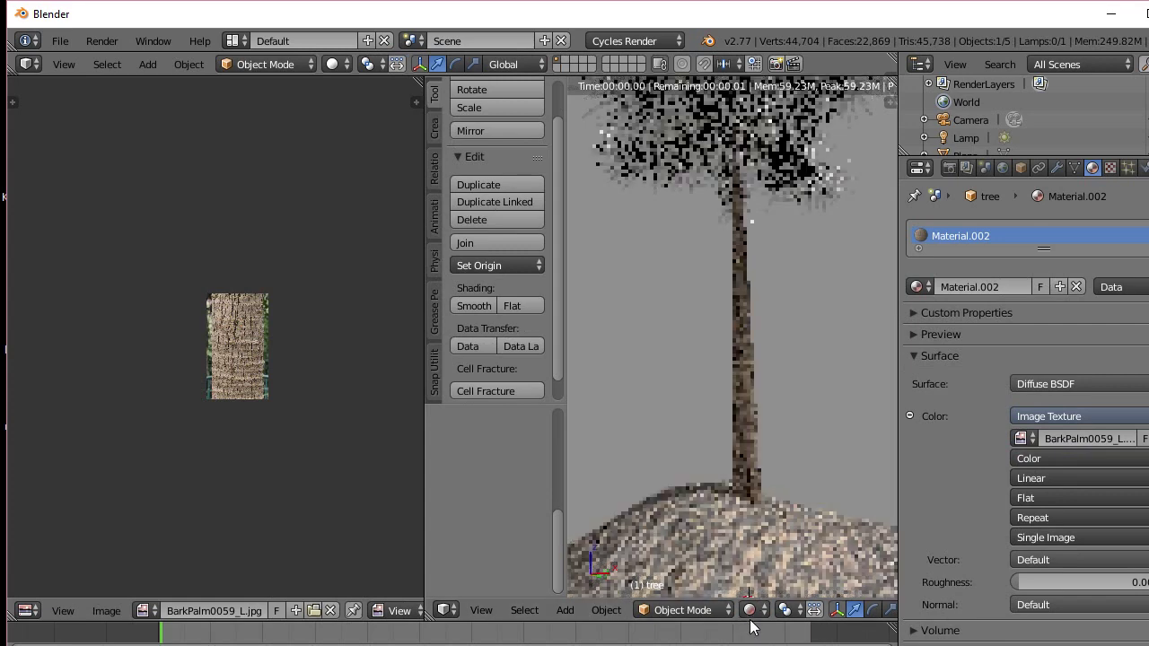
Switch the viewport from rendered to Solid shading and select the palm leaves object
{"action": "left_click", "coordinate": [763, 611]}
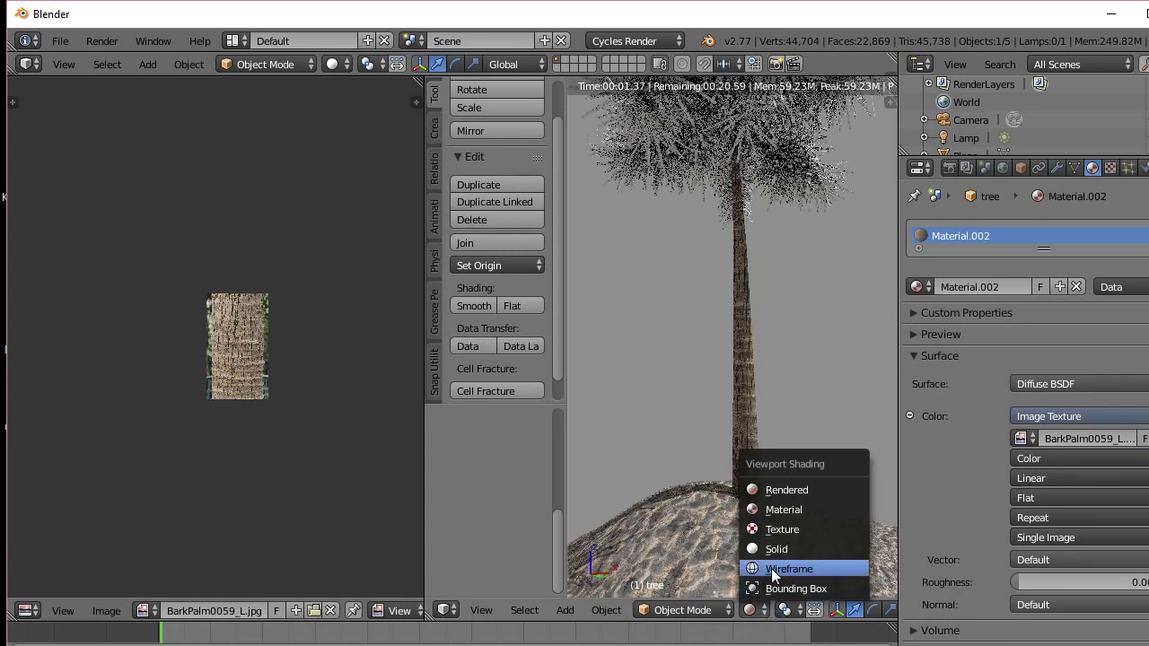
{"action": "left_click", "coordinate": [777, 549]}
{"action": "right_click", "coordinate": [729, 148]}
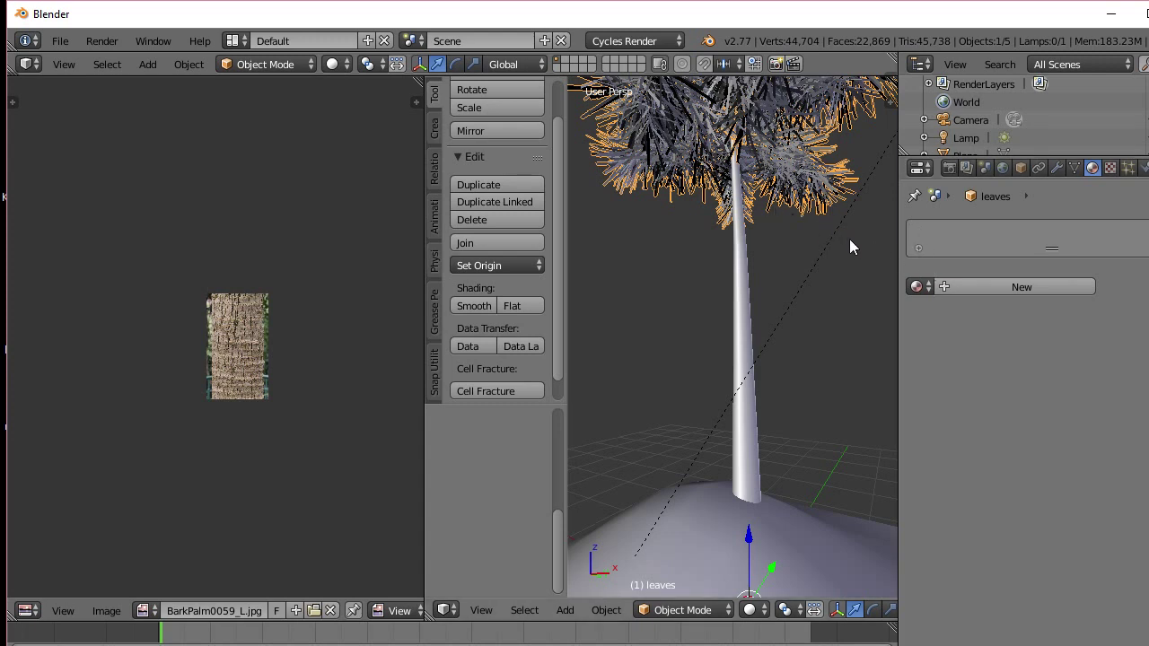
Give the leaves a new material and set its diffuse color to an Image Texture
{"action": "left_click", "coordinate": [950, 287]}
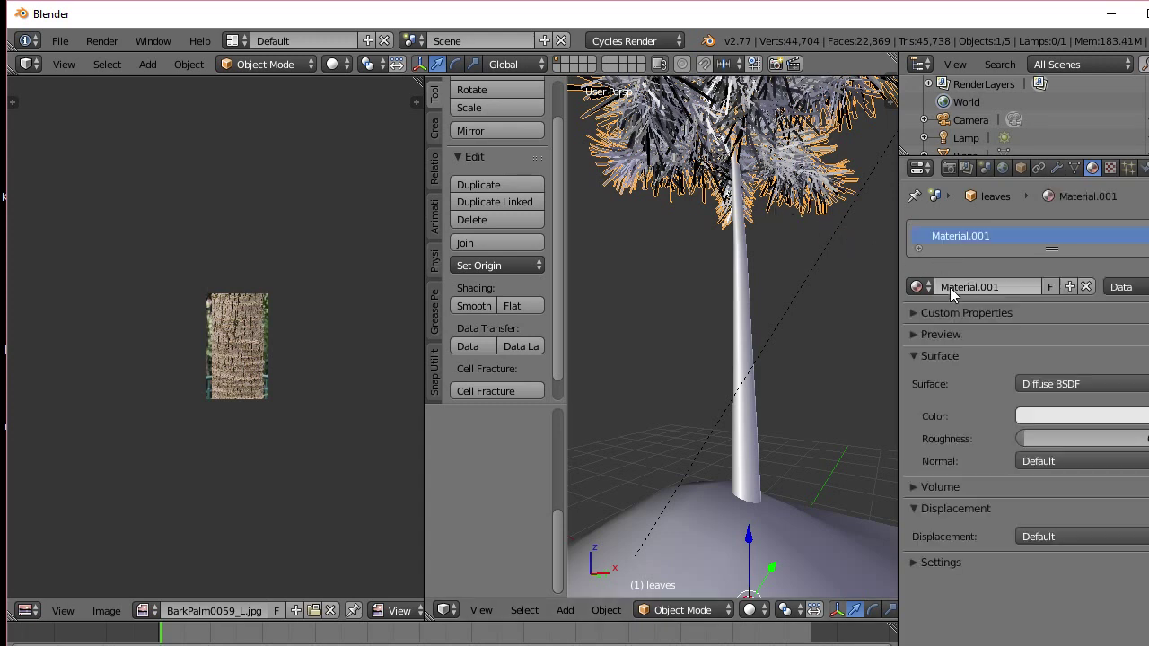
{"action": "left_click", "coordinate": [1093, 416]}
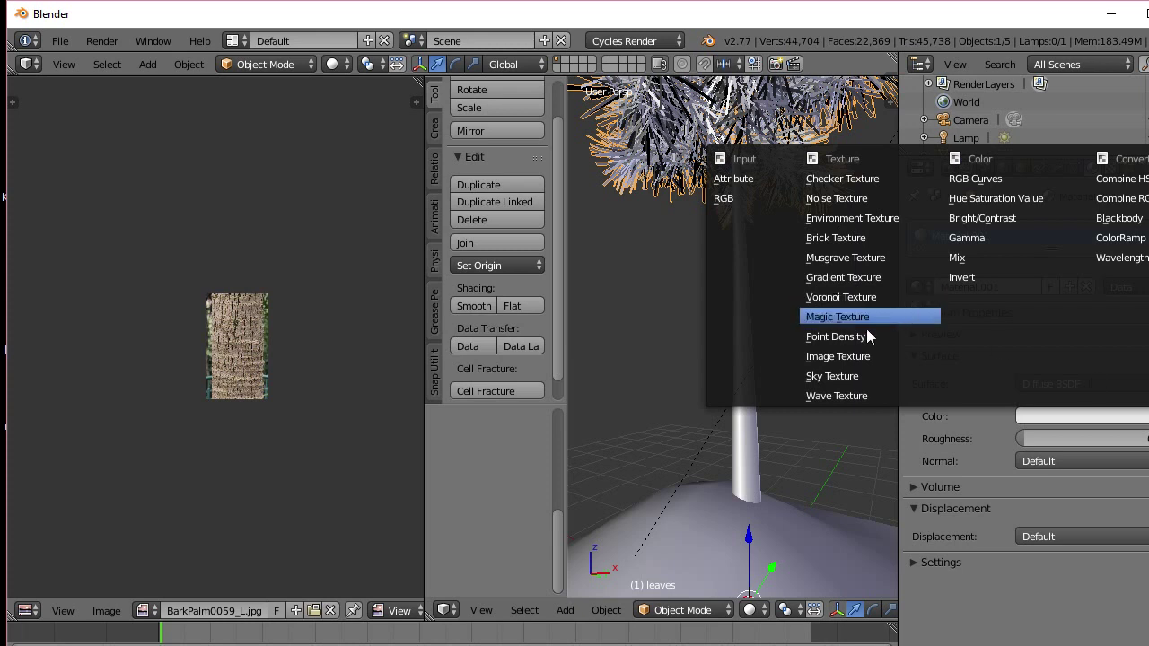
{"action": "left_click", "coordinate": [846, 356]}
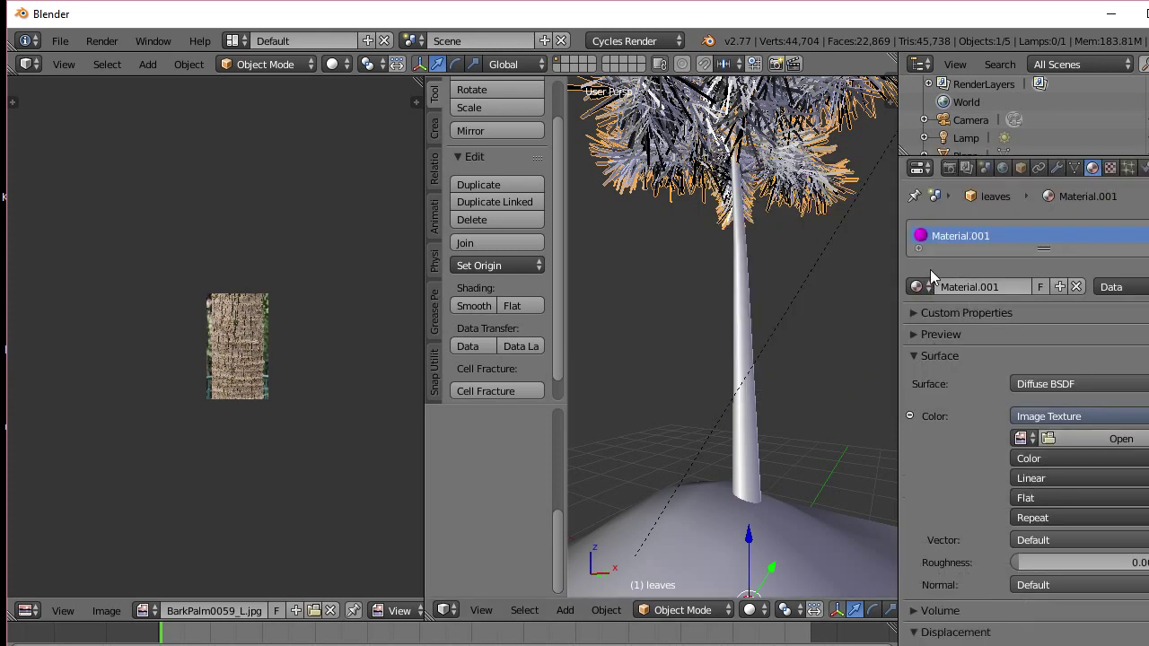
Load LeavesTropical0149_S.jpg from the Textures folder on the Desktop as the leaf texture, browsing the files as thumbnails
{"action": "left_click", "coordinate": [1070, 436]}
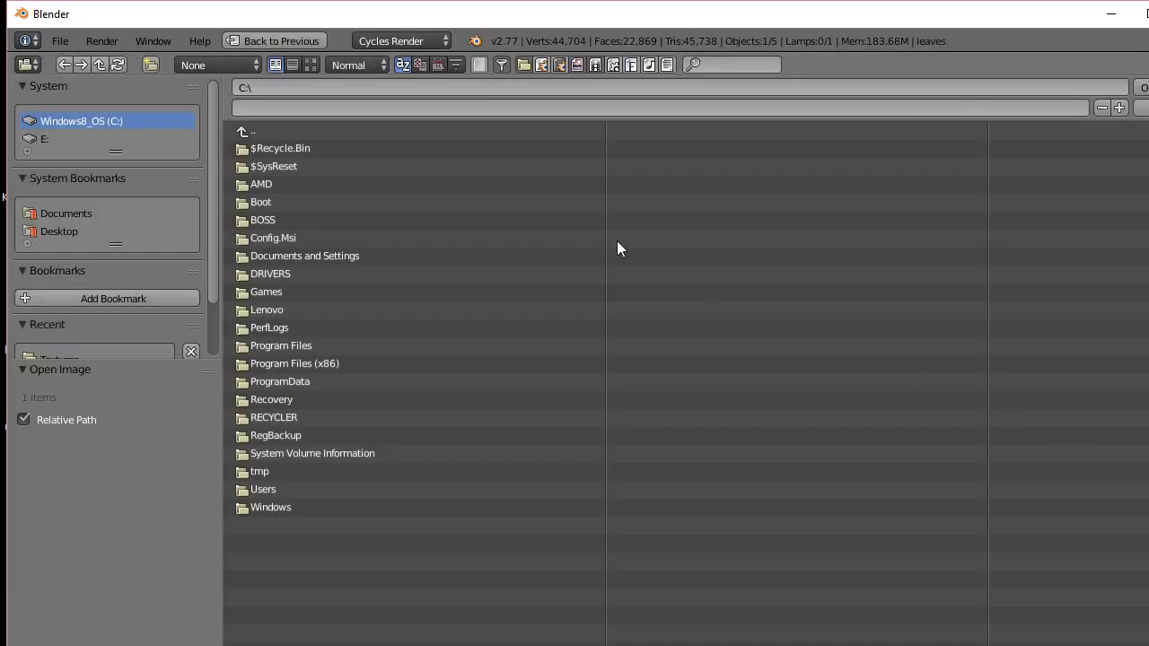
{"action": "left_click", "coordinate": [310, 65]}
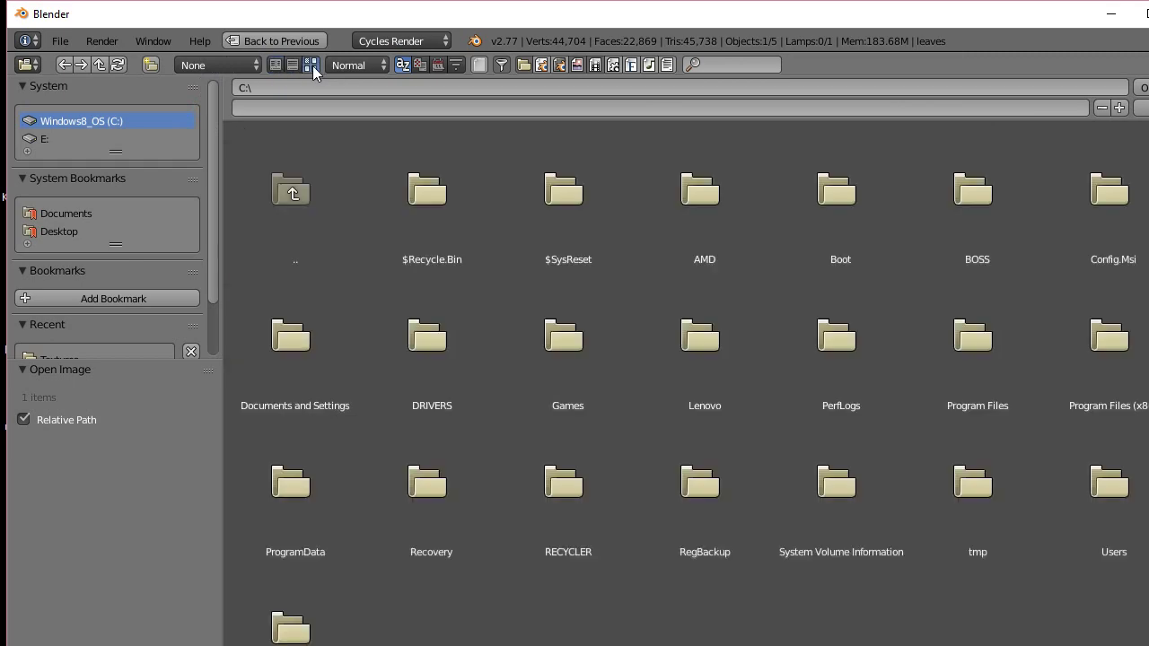
{"action": "left_click", "coordinate": [58, 231]}
{"action": "left_click", "coordinate": [1087, 349]}
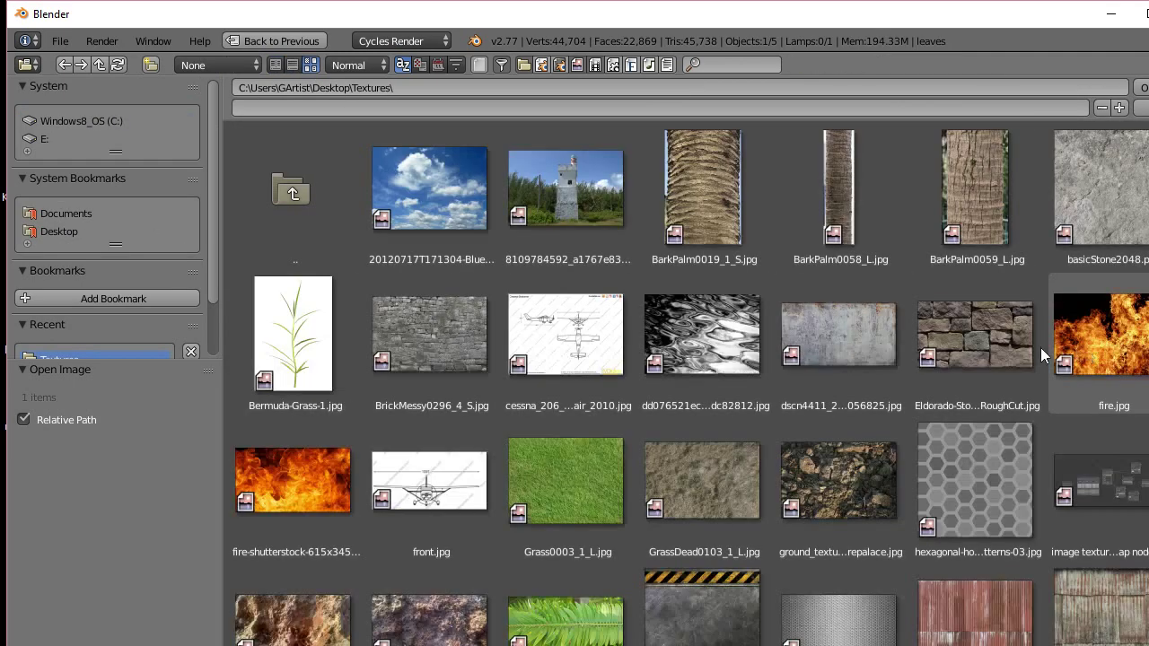
{"action": "scroll", "coordinate": [1040, 348], "scroll_direction": "down", "scroll_amount": 3}
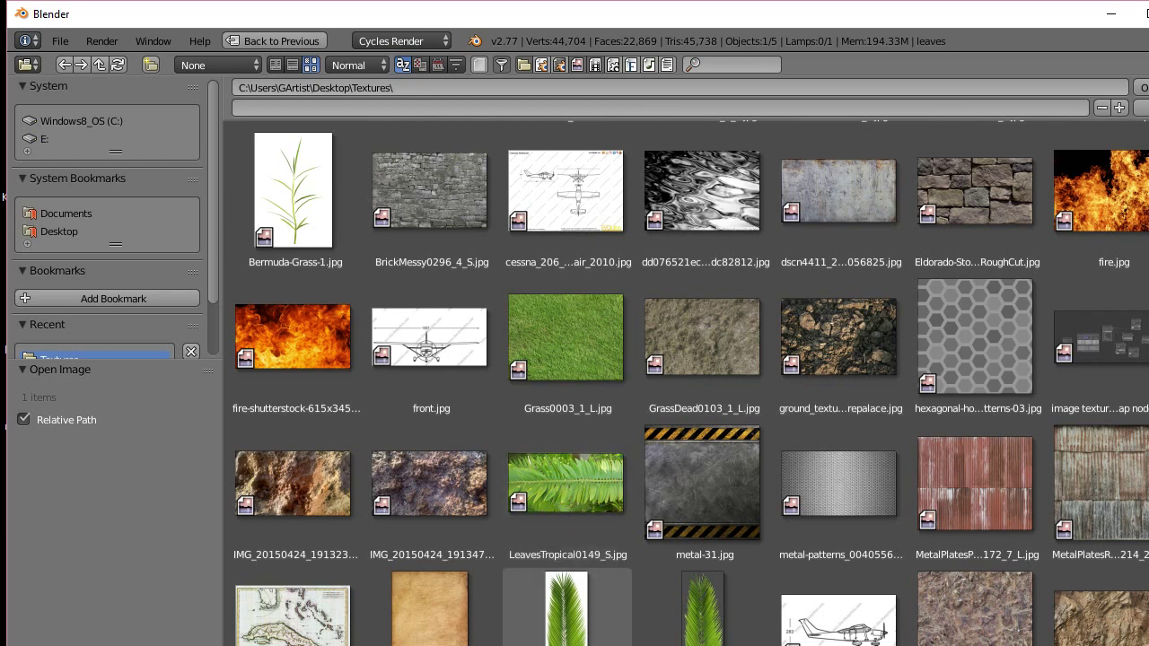
{"action": "left_click", "coordinate": [570, 478]}
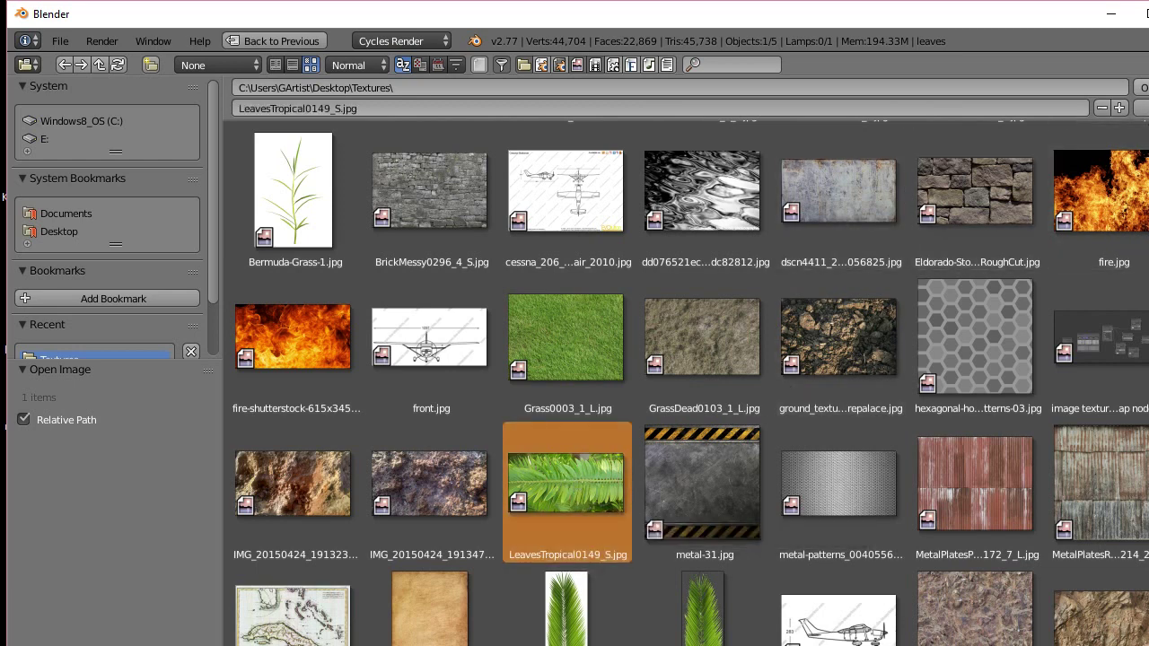
{"action": "left_click", "coordinate": [1142, 87]}
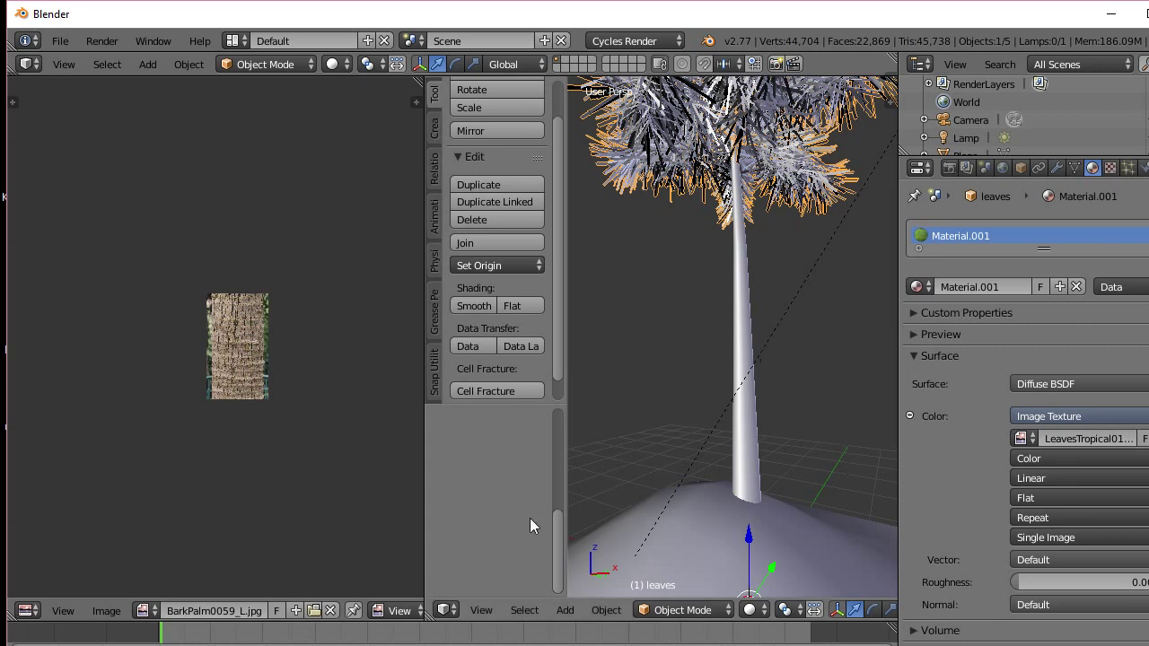
Show LeavesTropical0149_S.jpg in the image editor and unwrap the whole leaves mesh with Smart UV Project at a 66.00 angle limit
{"action": "left_click", "coordinate": [147, 611]}
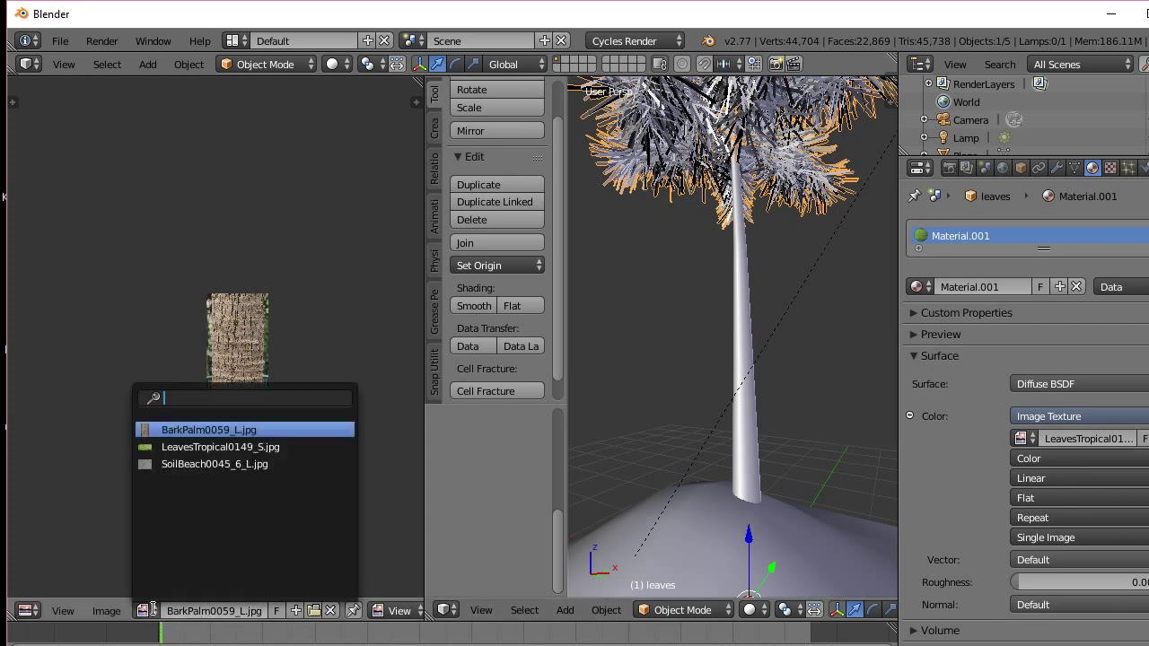
{"action": "left_click", "coordinate": [191, 447]}
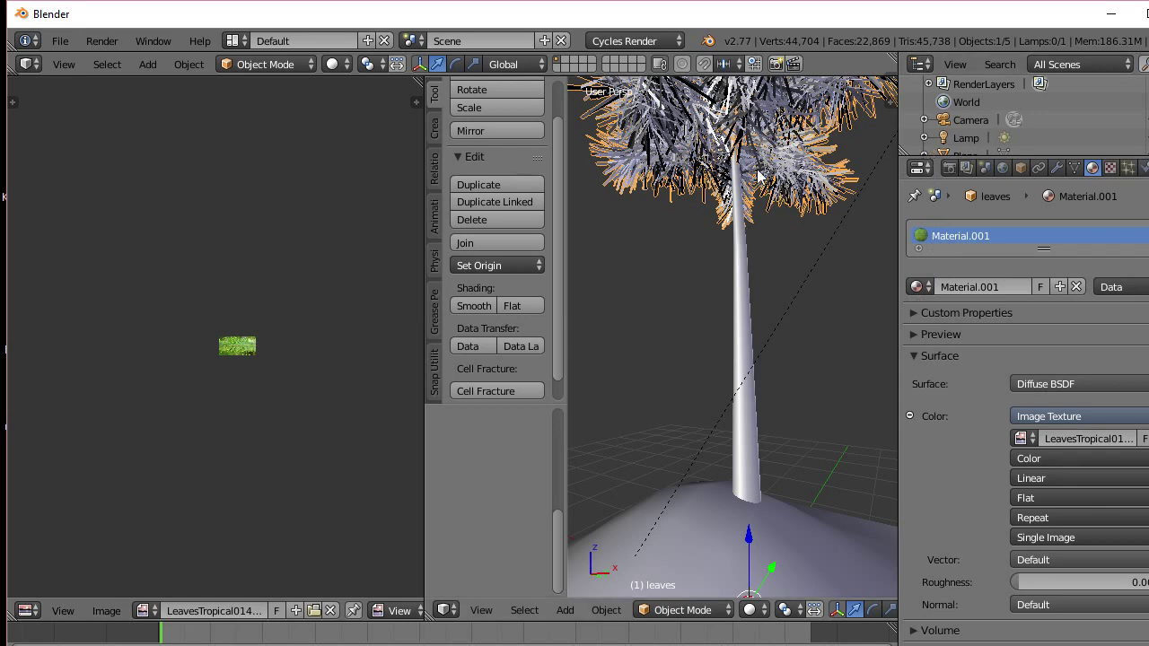
{"action": "key", "text": "Tab"}
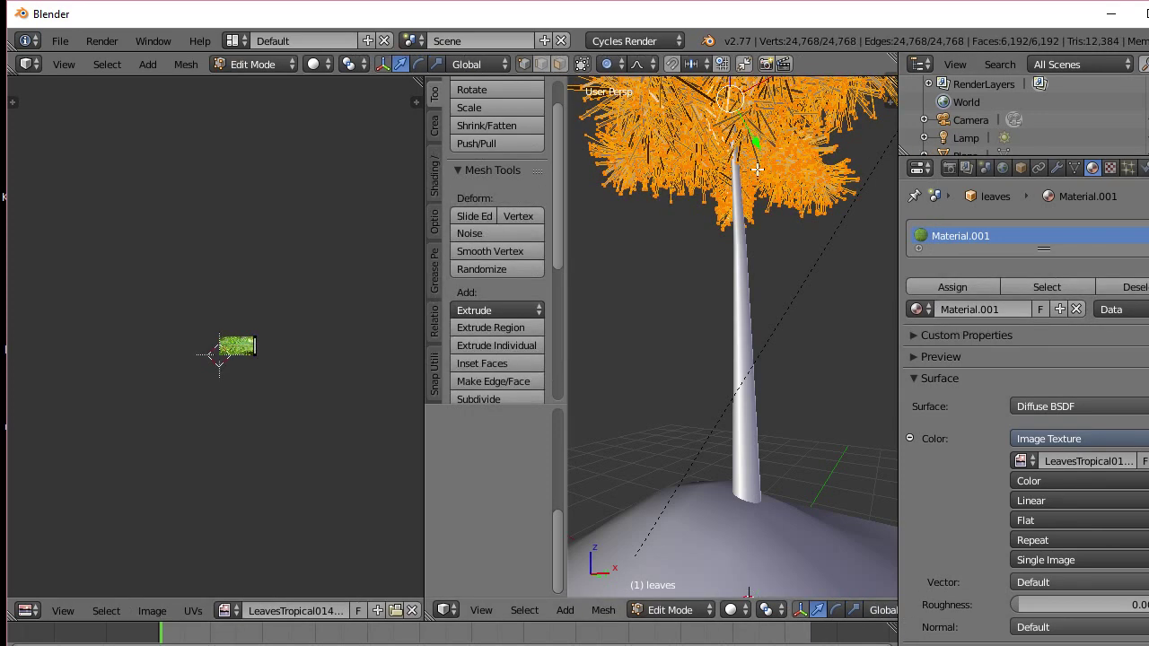
{"action": "key", "text": "u"}
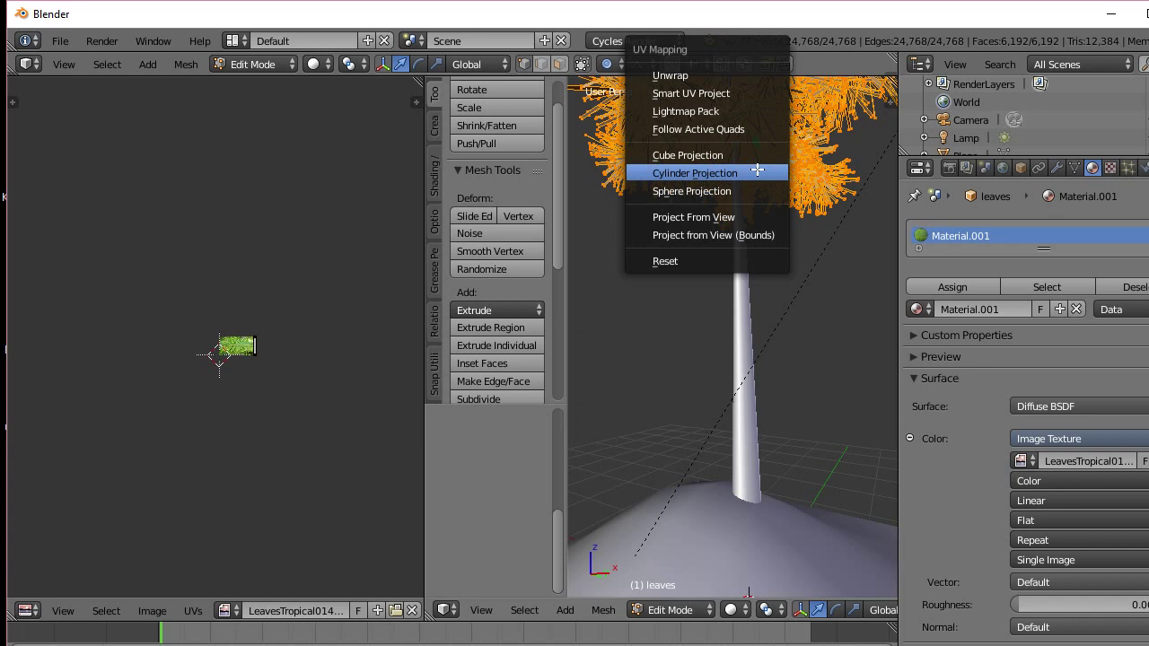
{"action": "left_click", "coordinate": [726, 93]}
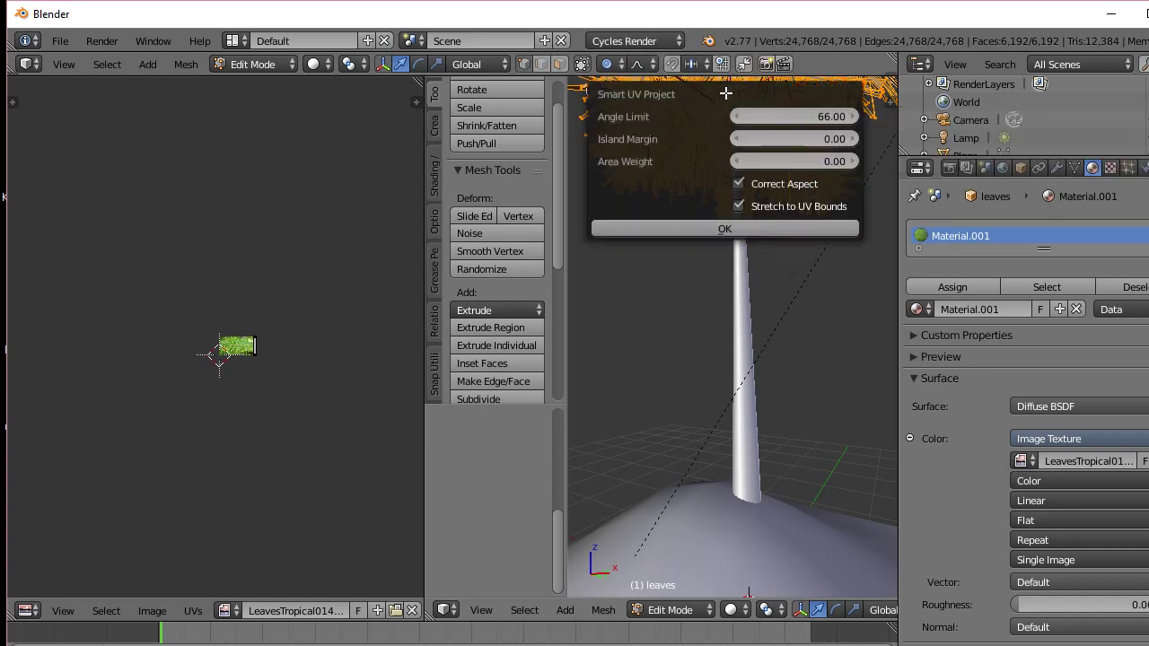
{"action": "left_click", "coordinate": [721, 228]}
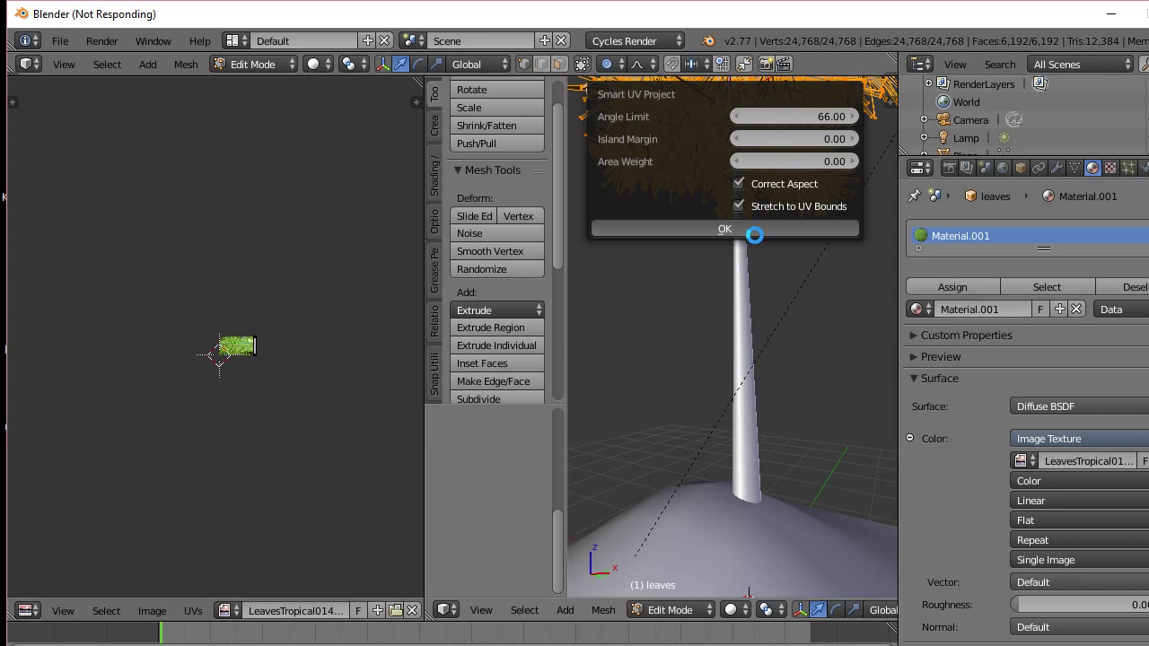
{"action": "left_click", "coordinate": [755, 236]}
{"action": "right_click", "coordinate": [755, 236]}
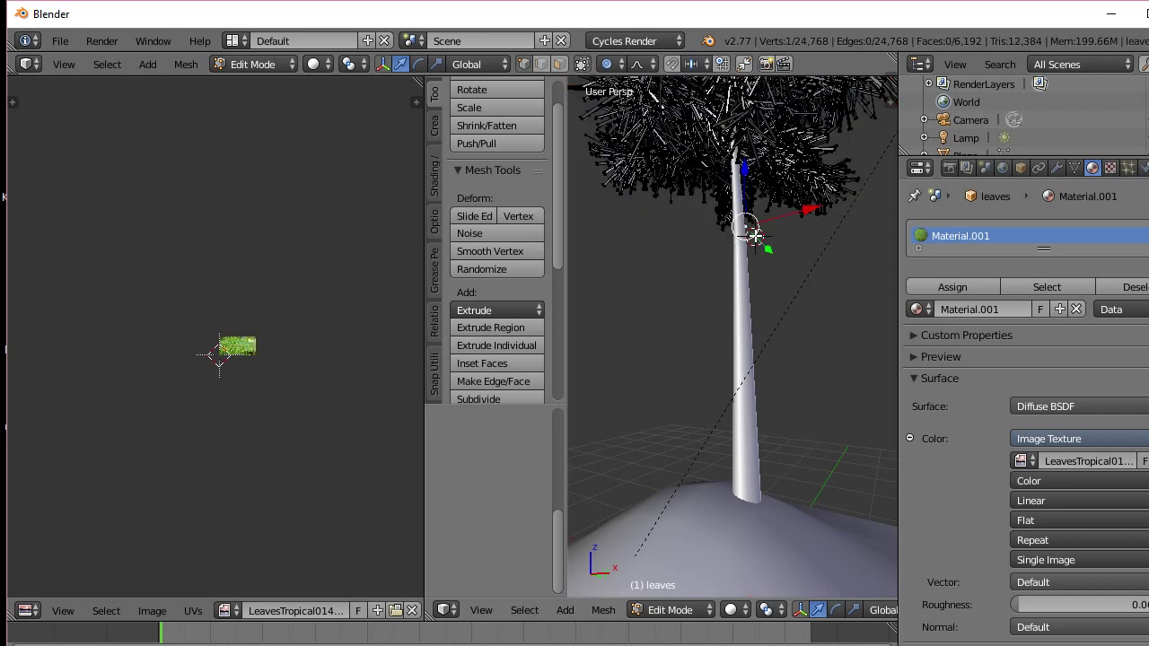
{"action": "scroll", "coordinate": [783, 195], "scroll_direction": "up", "scroll_amount": 2}
{"action": "scroll", "coordinate": [783, 195], "scroll_direction": "down", "scroll_amount": 3}
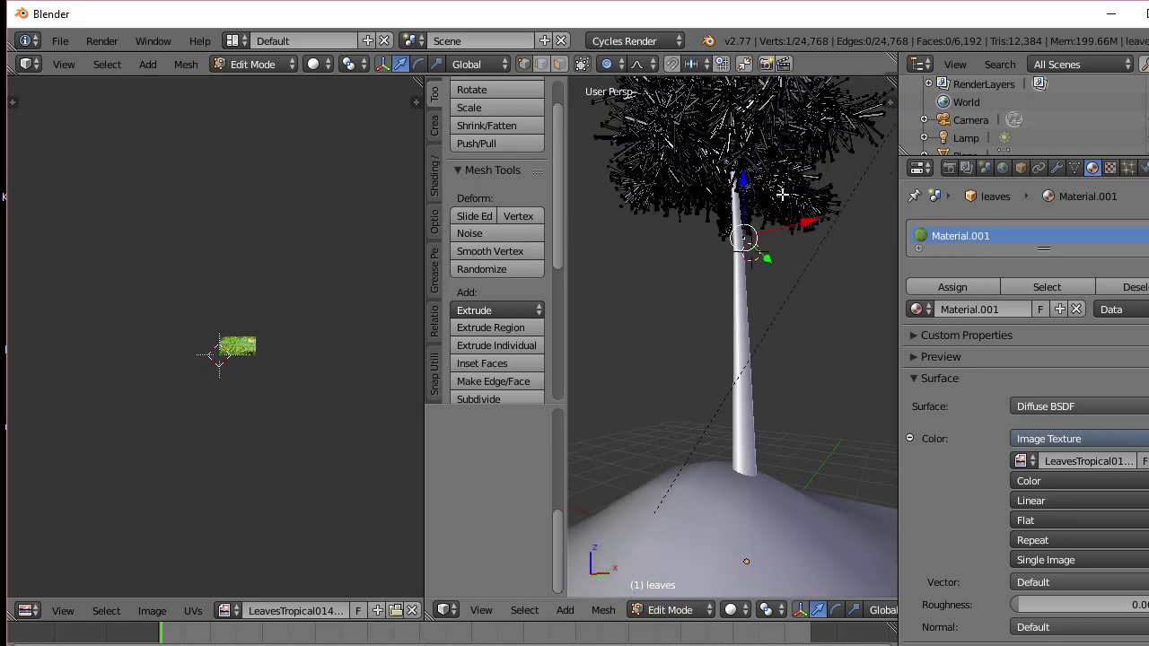
{"action": "scroll", "coordinate": [781, 191], "scroll_direction": "up", "scroll_amount": 5}
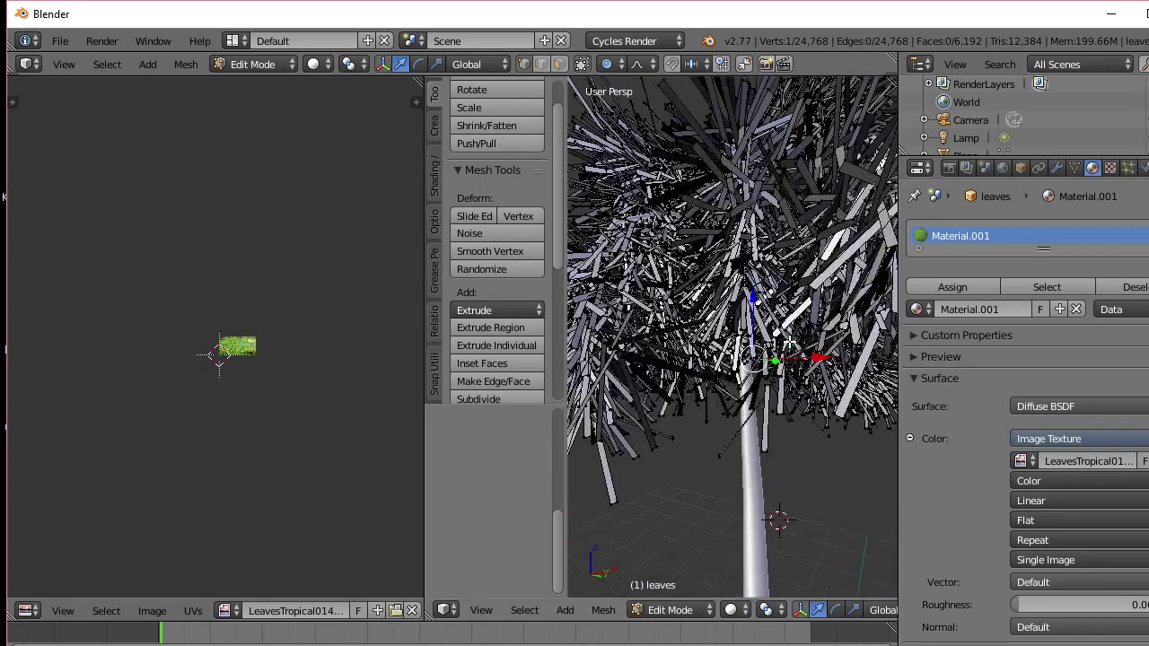
Save the scene as cg palm tree.blend in the Documents folder
{"action": "left_click", "coordinate": [58, 41]}
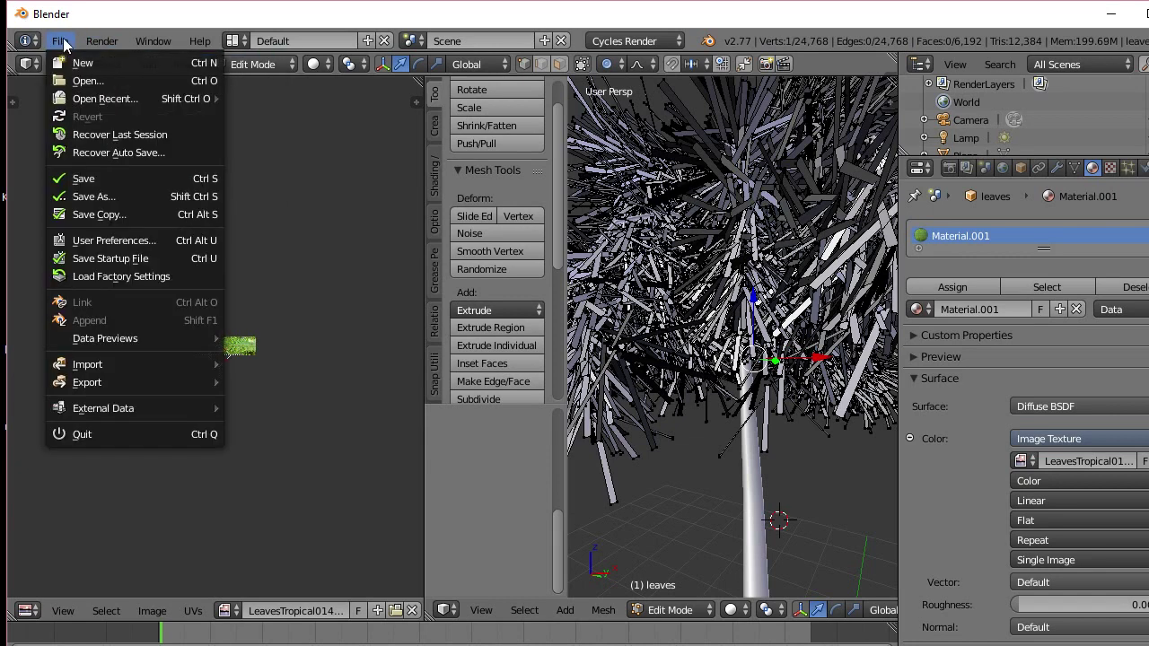
{"action": "left_click", "coordinate": [93, 197]}
{"action": "left_click", "coordinate": [408, 108]}
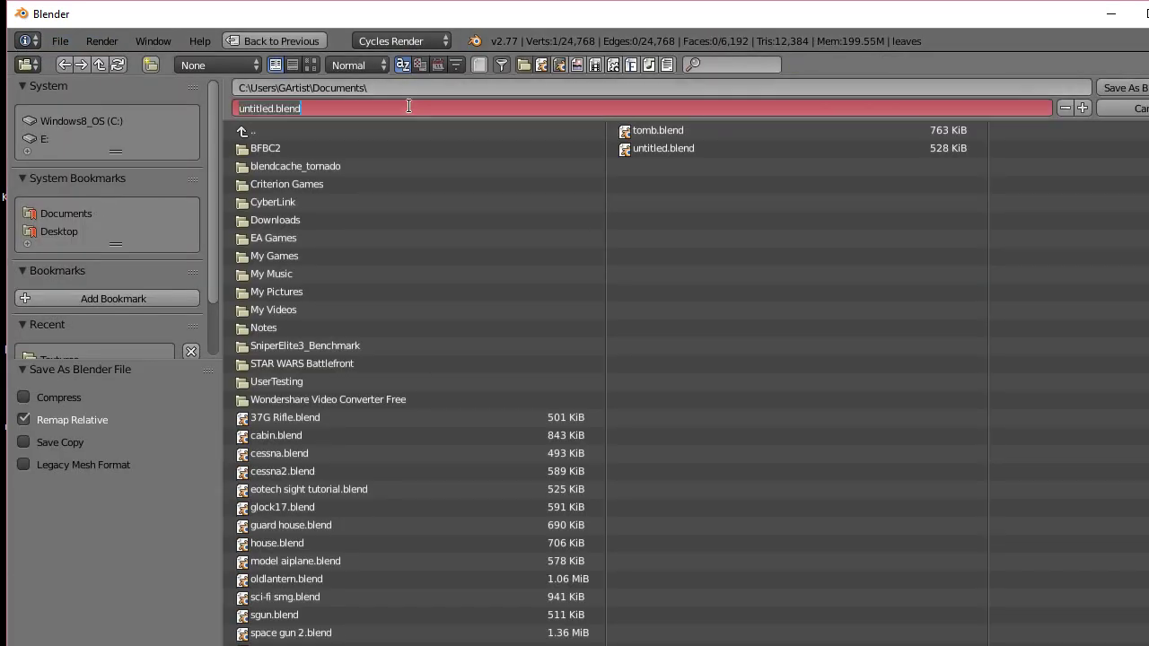
{"action": "type", "text": "cg palm tree"}
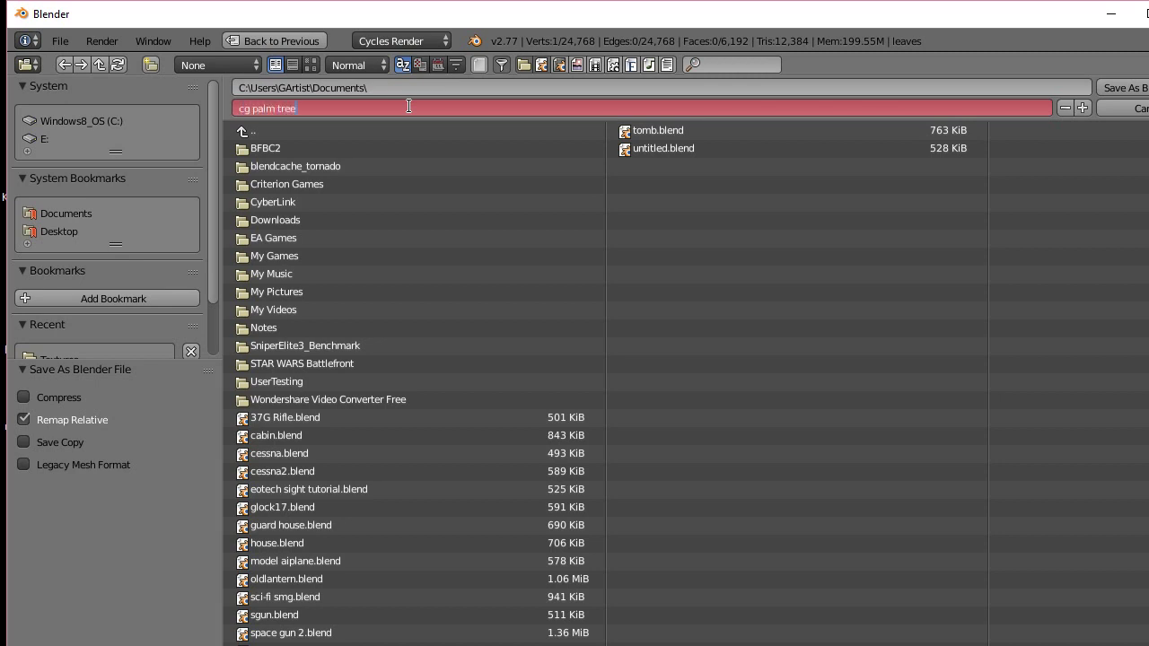
{"action": "key", "text": "Return"}
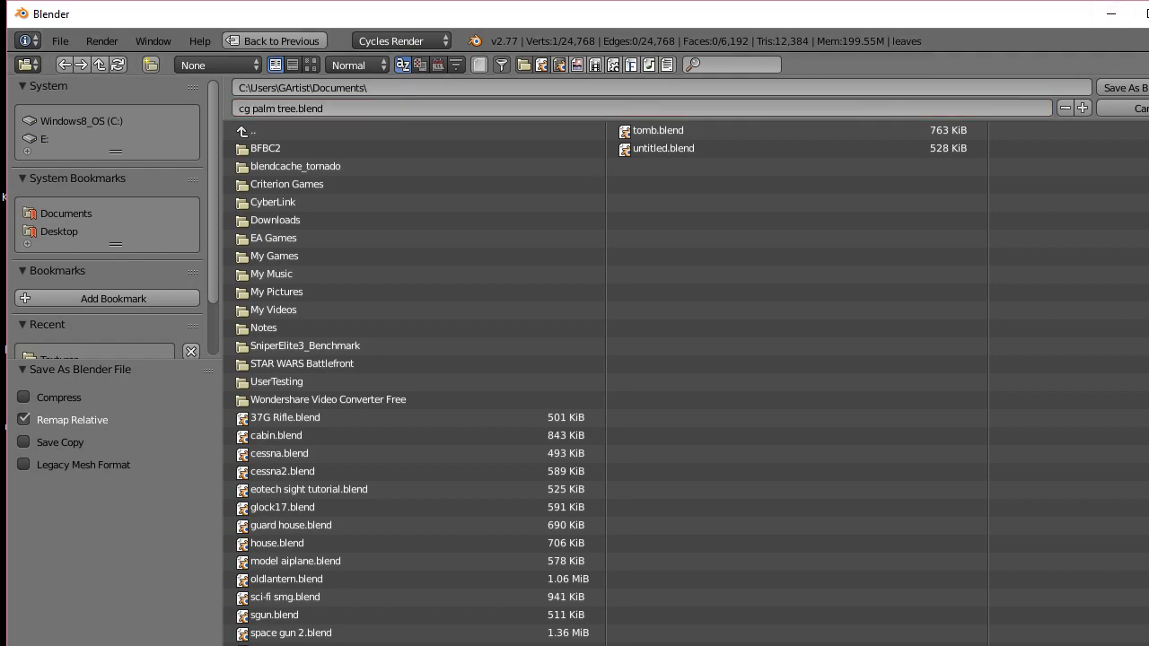
{"action": "left_click", "coordinate": [1133, 88]}
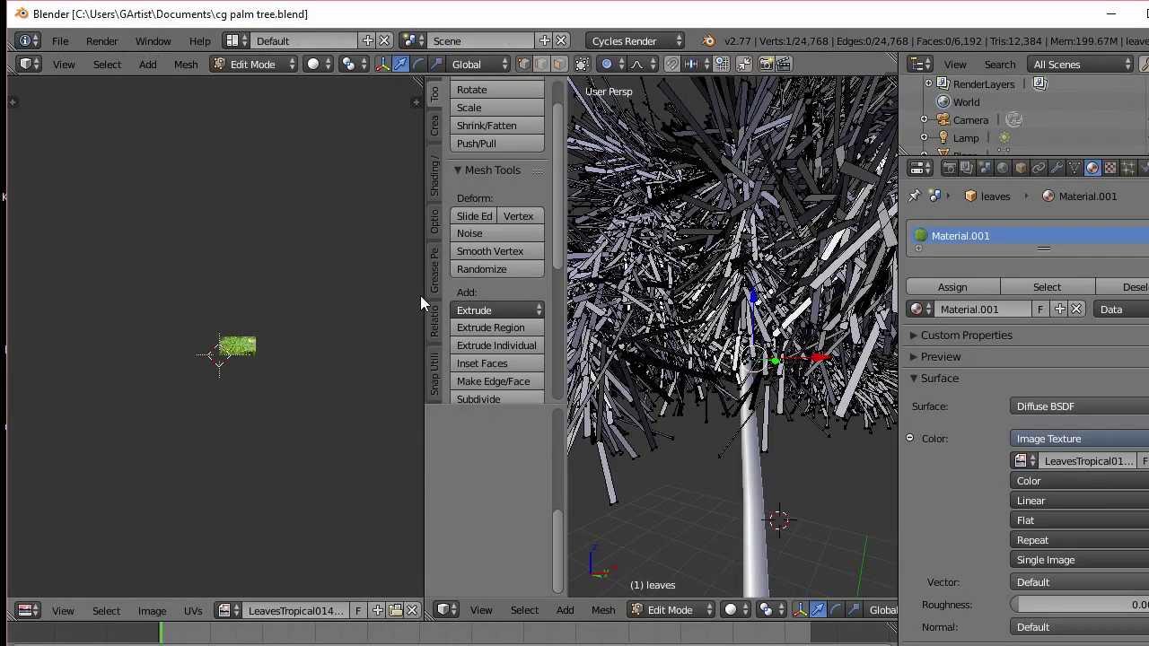
Leave the leaves' Edit Mode and select all objects in the scene
{"action": "scroll", "coordinate": [190, 369], "scroll_direction": "up", "scroll_amount": 5}
{"action": "scroll", "coordinate": [233, 381], "scroll_direction": "up", "scroll_amount": 5}
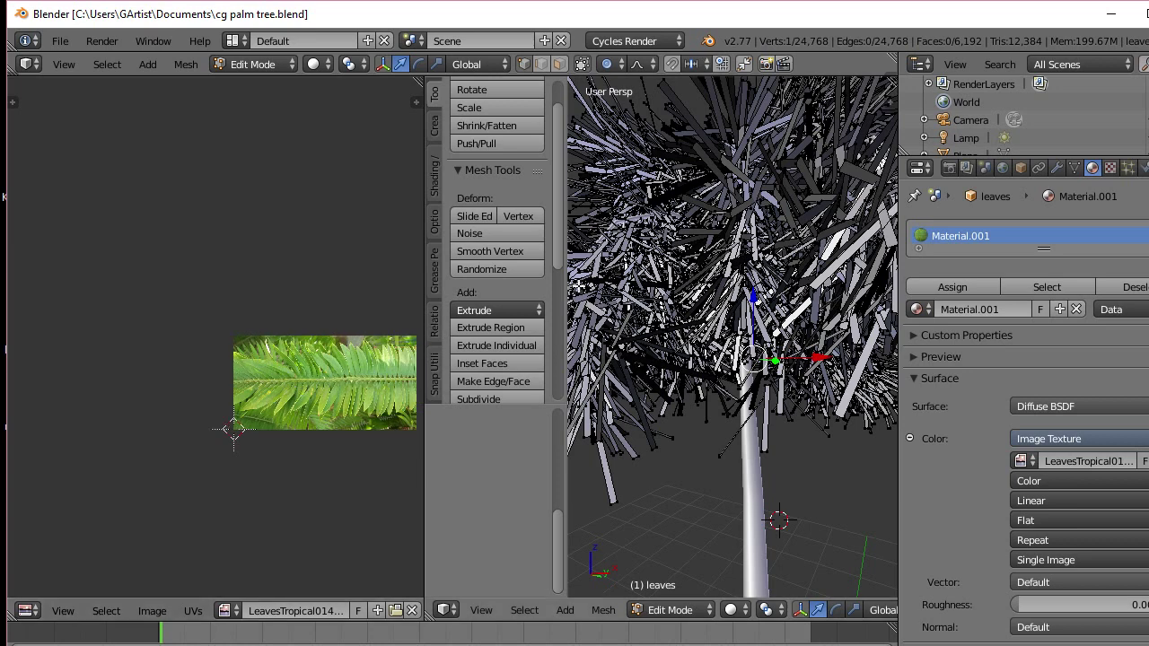
{"action": "key", "text": "Tab"}
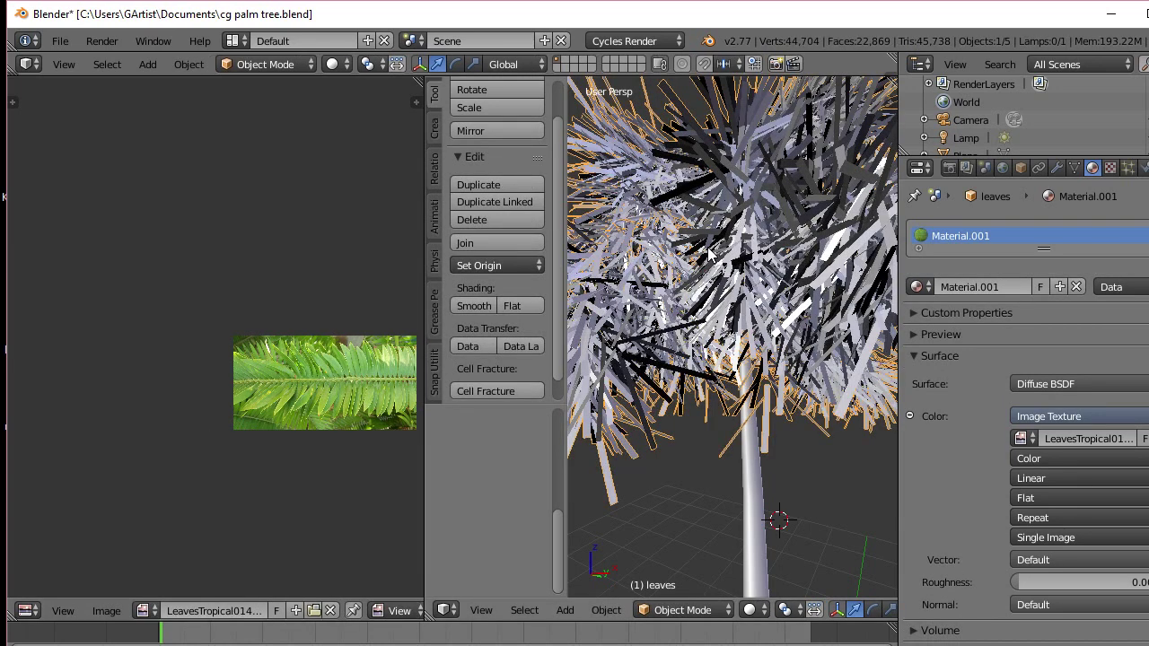
{"action": "key", "text": "Tab"}
{"action": "key", "text": "Tab"}
{"action": "key", "text": "a"}
{"action": "key", "text": "a"}
{"action": "scroll", "coordinate": [738, 241], "scroll_direction": "down", "scroll_amount": 2}
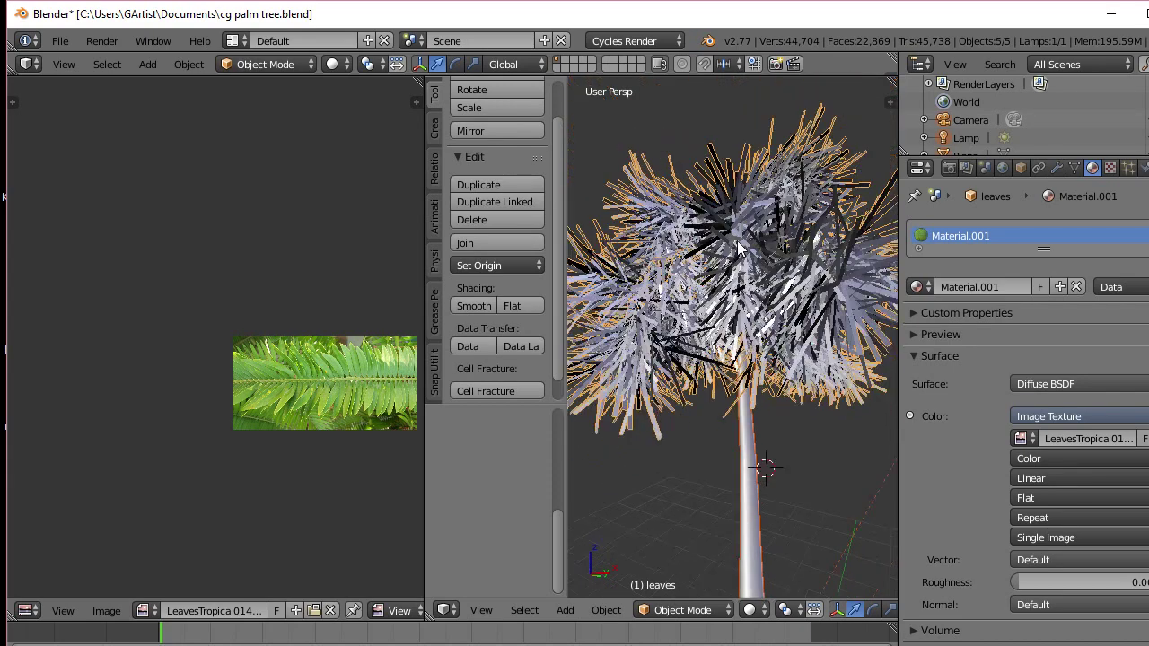
{"action": "scroll", "coordinate": [737, 241], "scroll_direction": "down", "scroll_amount": 1}
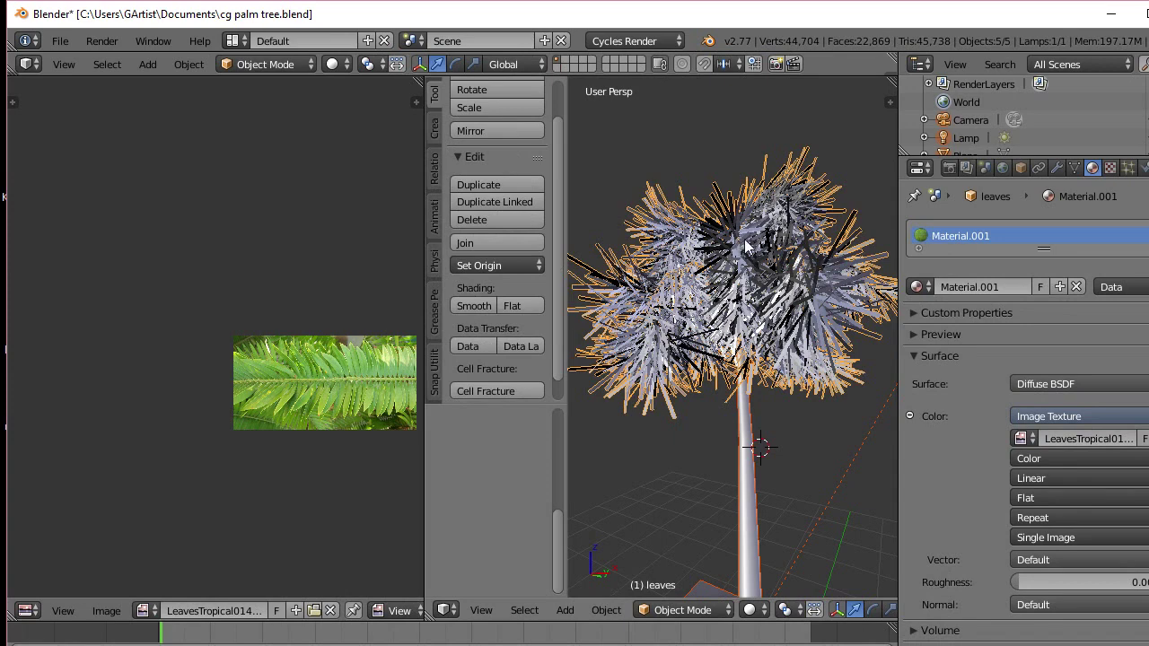
{"action": "key", "text": "u"}
{"action": "left_click", "coordinate": [744, 239]}
Switch the viewport to Rendered shading and inspect the leaf texture on the palm from close up and farther away
{"action": "left_click", "coordinate": [752, 610]}
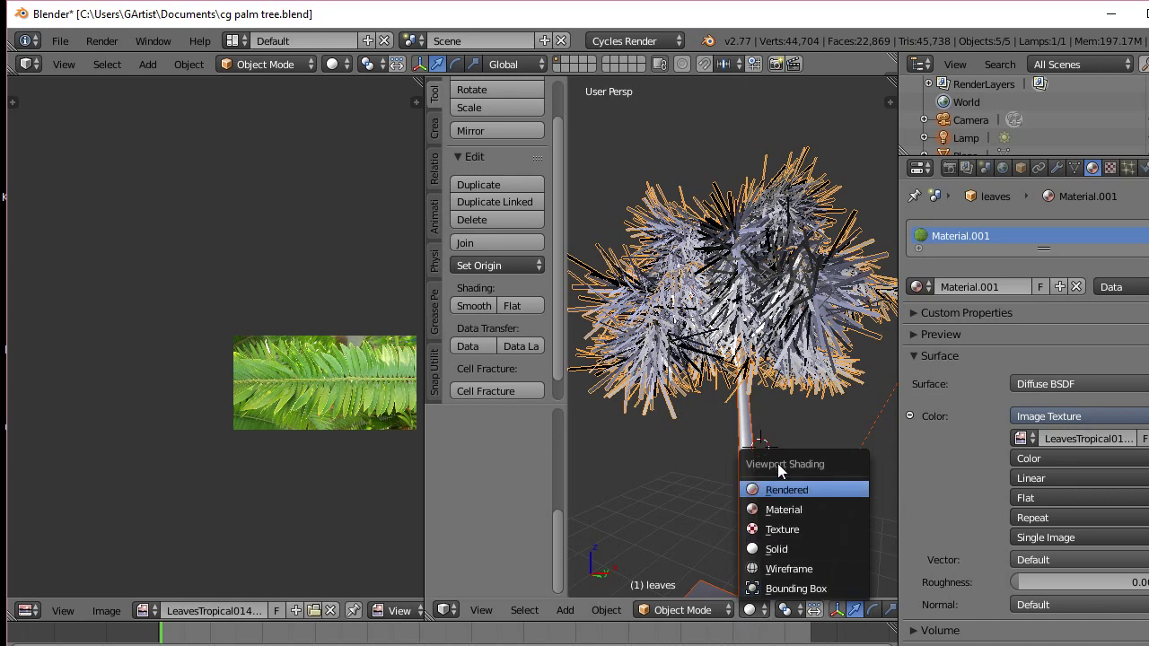
{"action": "left_click", "coordinate": [780, 490]}
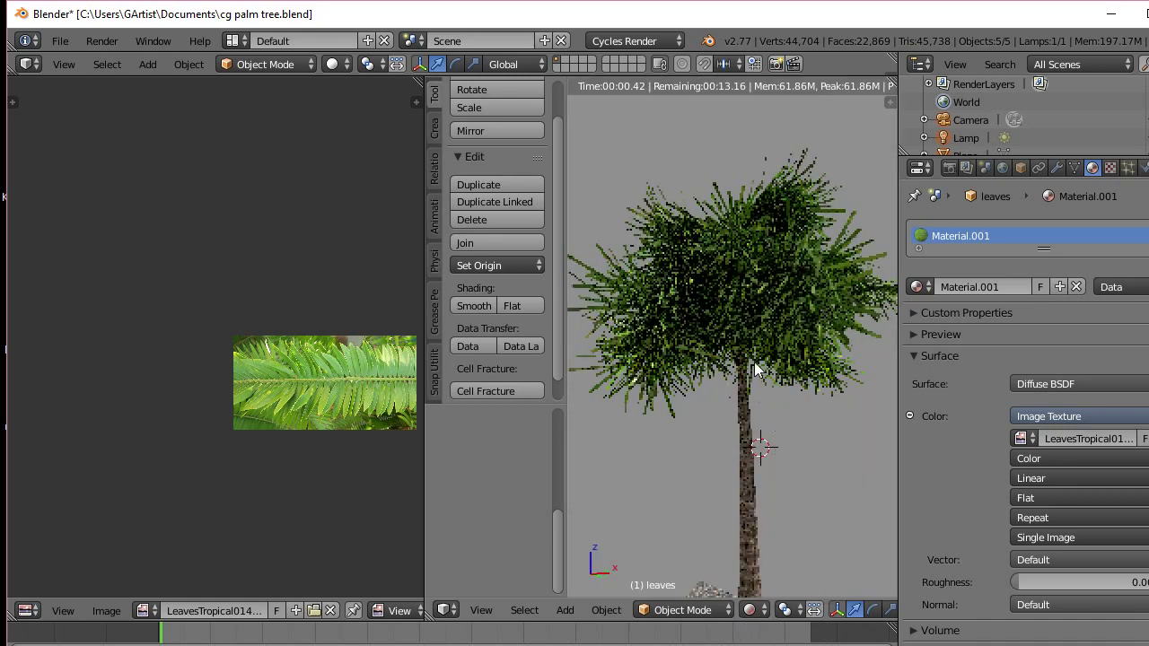
{"action": "scroll", "coordinate": [754, 368], "scroll_direction": "up", "scroll_amount": 2}
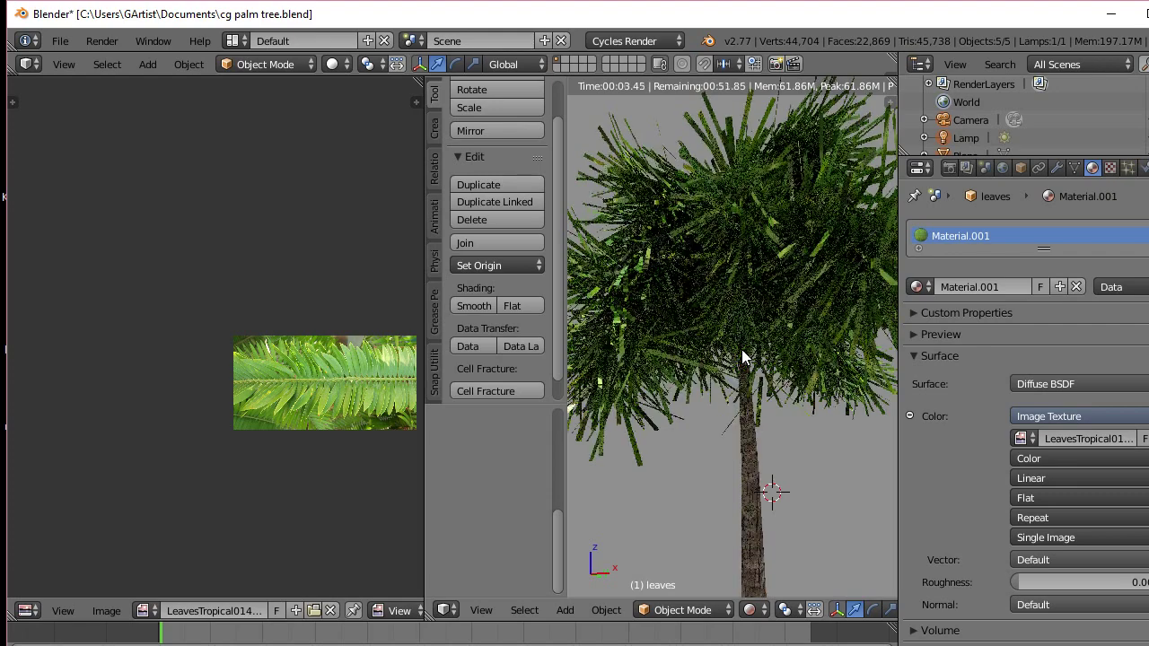
{"action": "scroll", "coordinate": [742, 349], "scroll_direction": "up", "scroll_amount": 2}
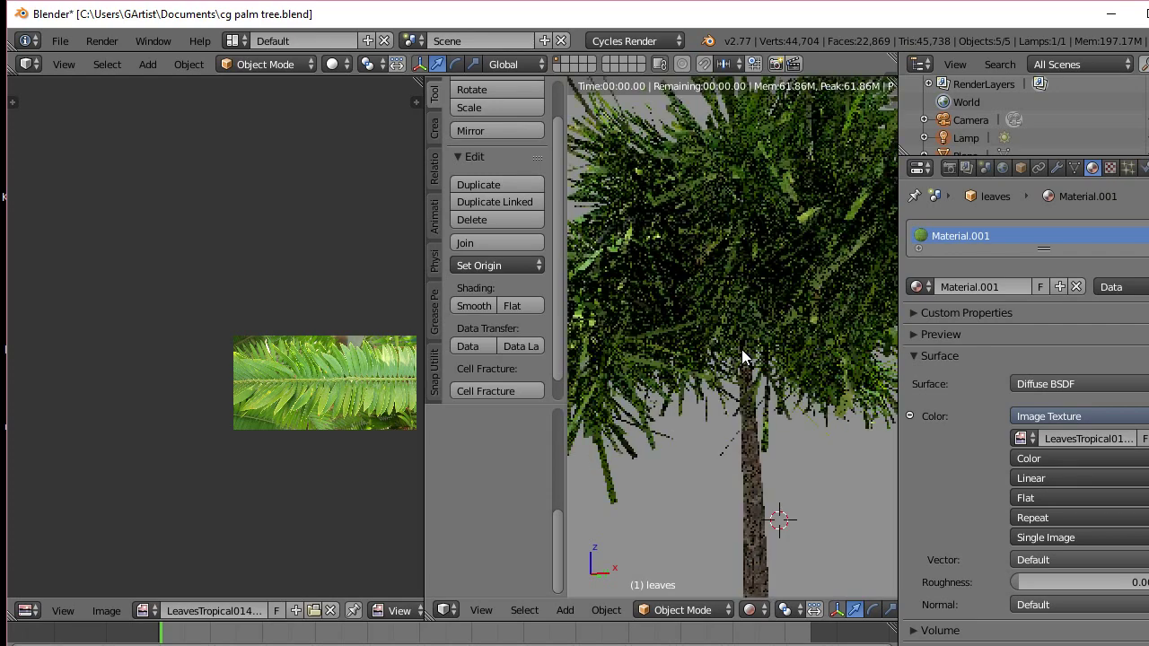
{"action": "scroll", "coordinate": [738, 341], "scroll_direction": "down", "scroll_amount": 3}
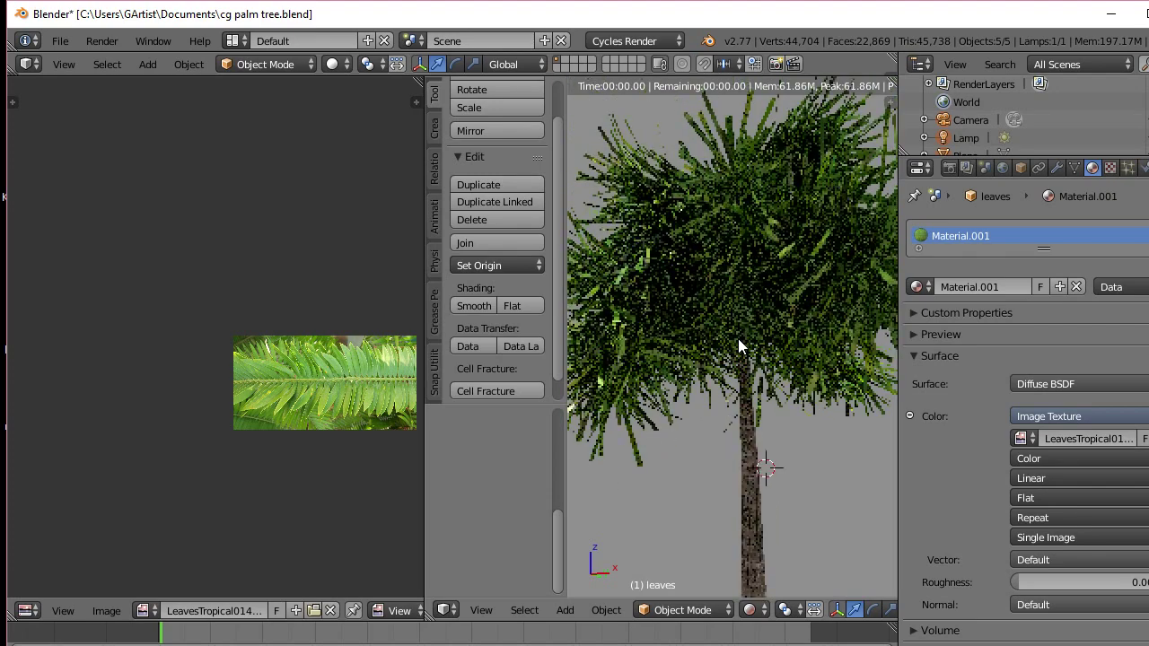
{"action": "scroll", "coordinate": [738, 339], "scroll_direction": "down", "scroll_amount": 1}
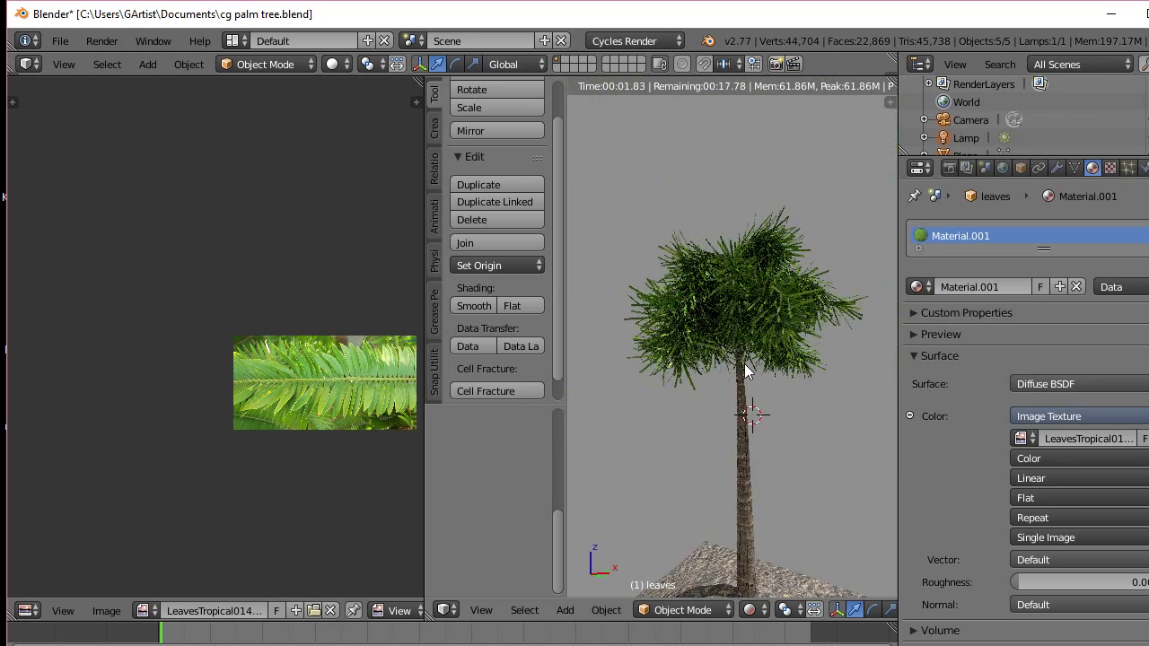
{"action": "scroll", "coordinate": [744, 410], "scroll_direction": "down", "scroll_amount": 1}
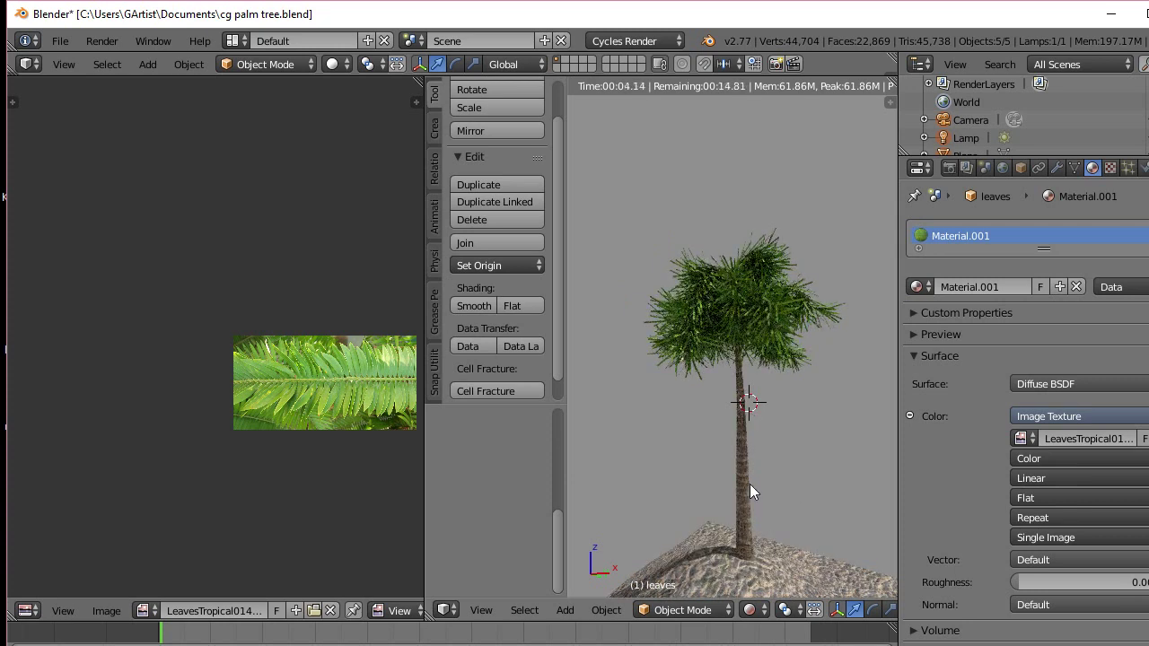
{"action": "scroll", "coordinate": [744, 406], "scroll_direction": "up", "scroll_amount": 1}
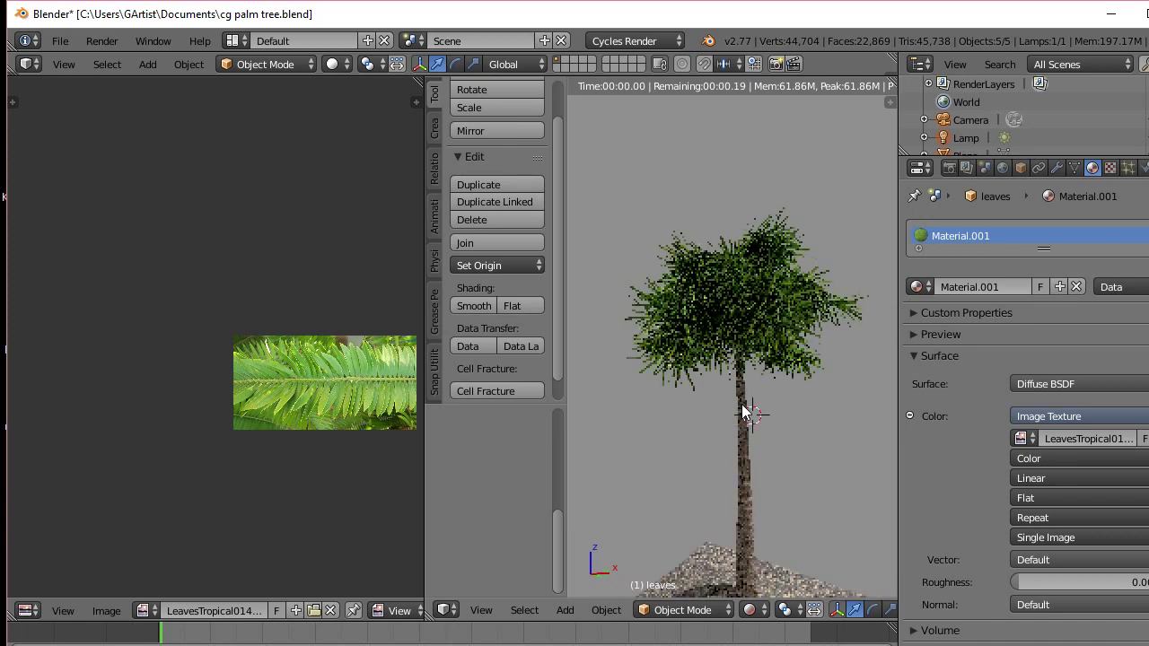
{"action": "scroll", "coordinate": [743, 411], "scroll_direction": "up", "scroll_amount": 1}
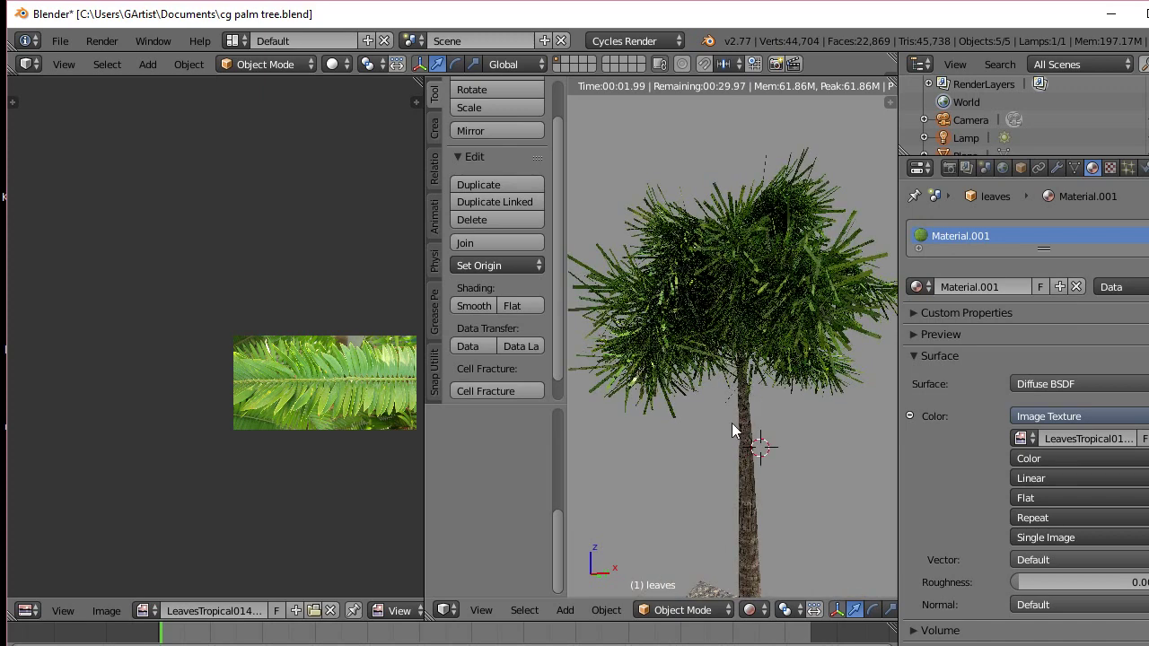
{"action": "scroll", "coordinate": [382, 339], "scroll_direction": "up", "scroll_amount": 3}
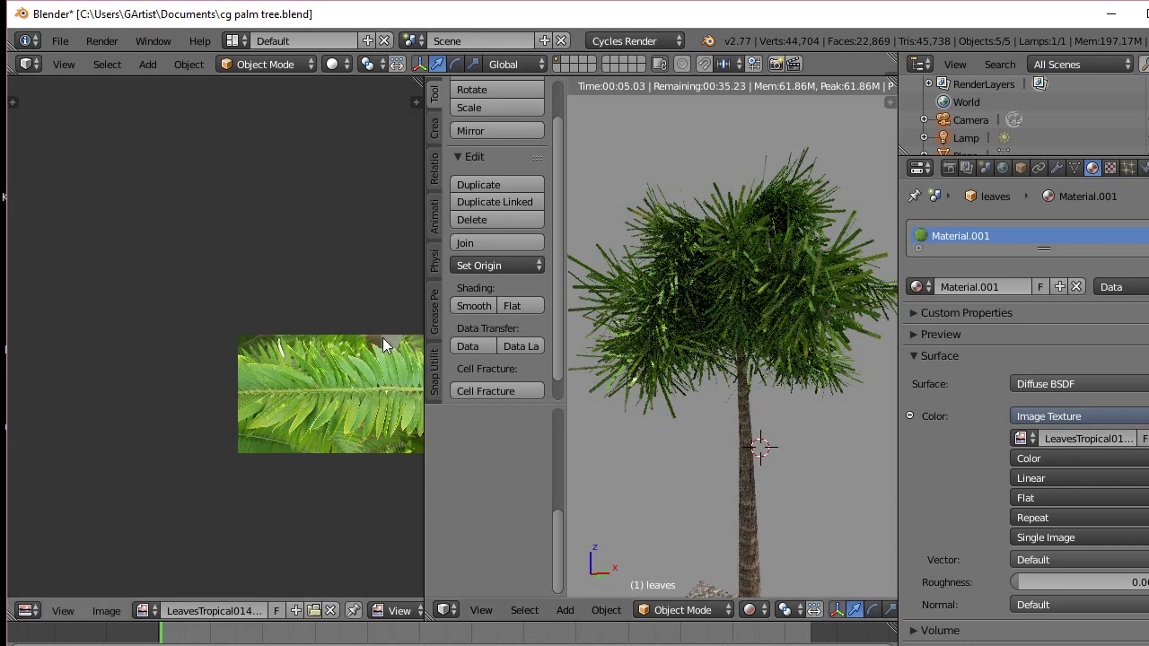
{"action": "scroll", "coordinate": [342, 423], "scroll_direction": "down", "scroll_amount": 3}
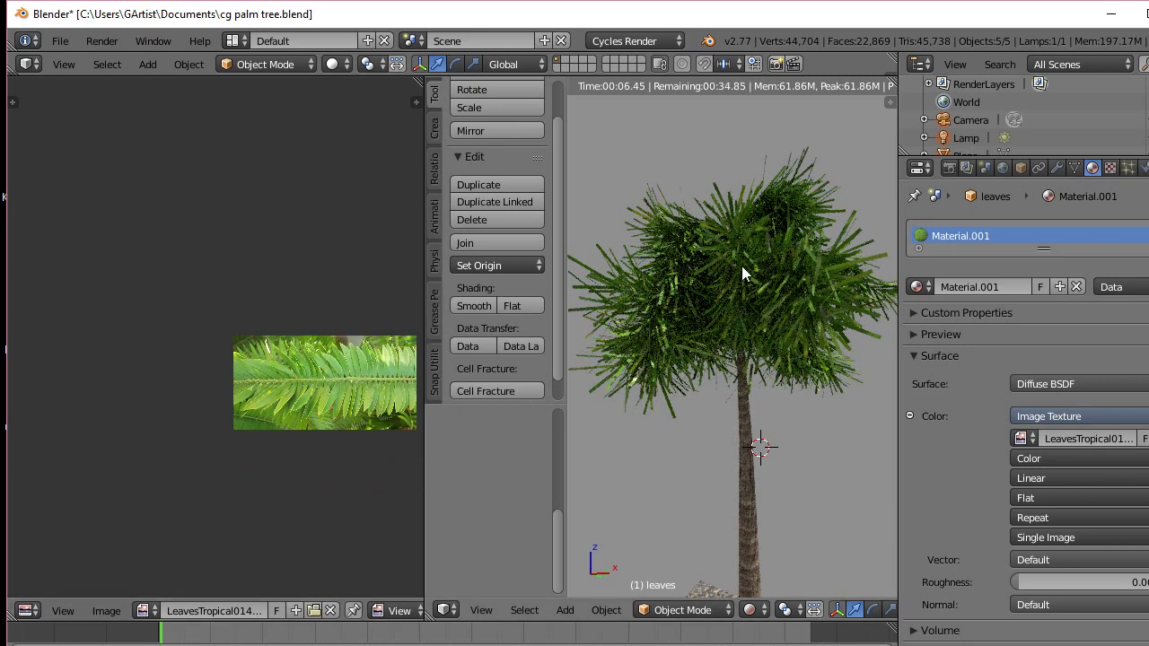
Return the viewport to Solid shading, then deselect the tree object's mesh in Edit Mode and go back to Object Mode
{"action": "left_click", "coordinate": [752, 609]}
{"action": "left_click", "coordinate": [777, 549]}
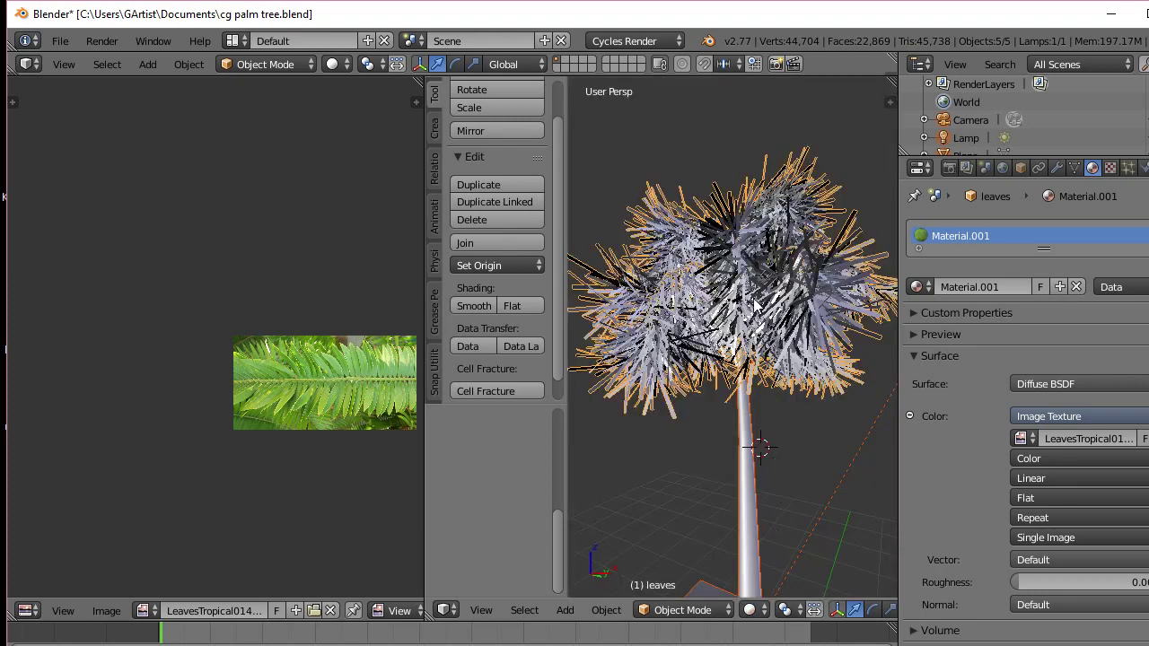
{"action": "right_click", "coordinate": [752, 296]}
{"action": "key", "text": "Tab"}
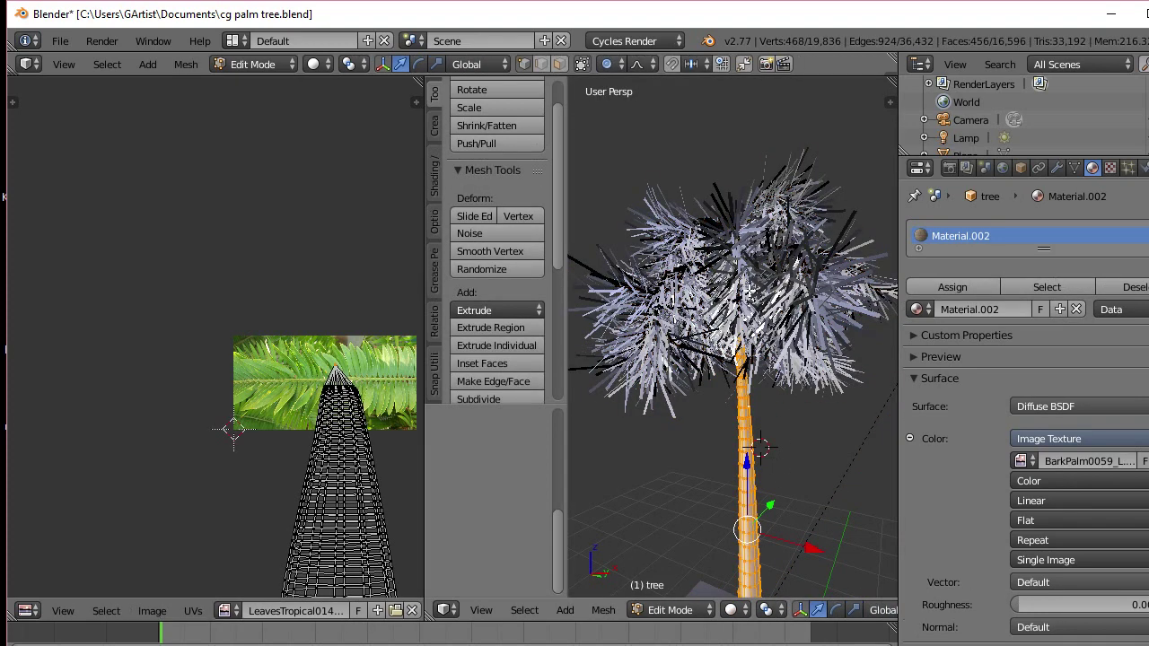
{"action": "key", "text": "a"}
{"action": "key", "text": "Tab"}
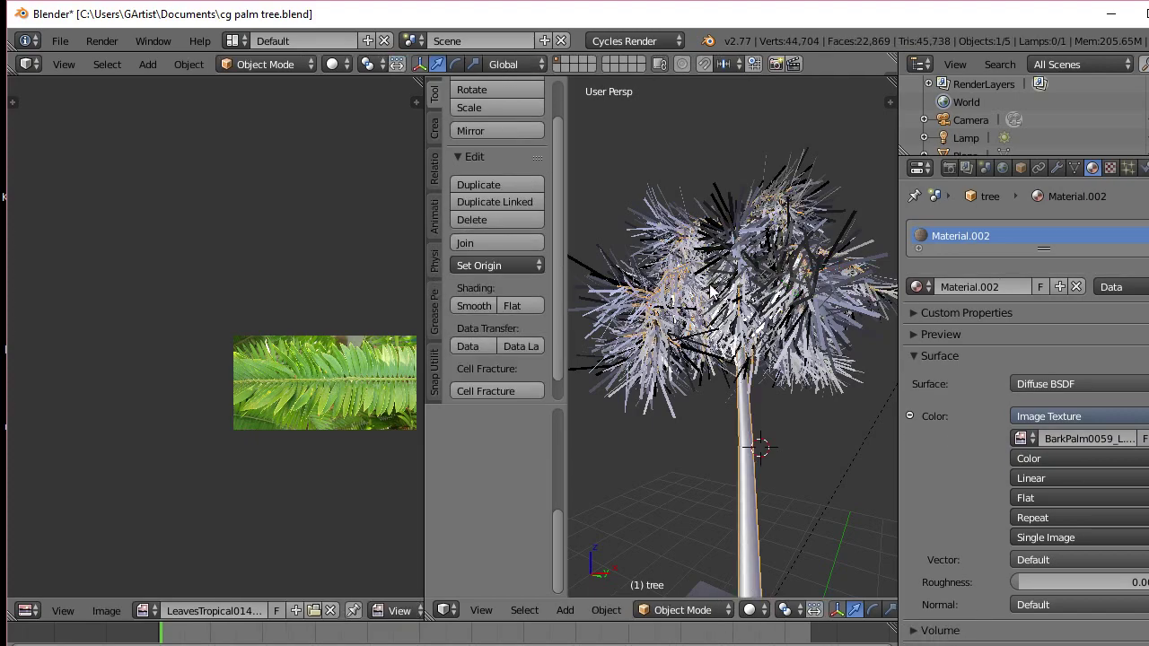
Bring the tree object's mesh into Edit Mode and back to Object Mode, then select the palm's leaves object
{"action": "middle_click_drag", "start_coordinate": [717, 301], "coordinate": [793, 305]}
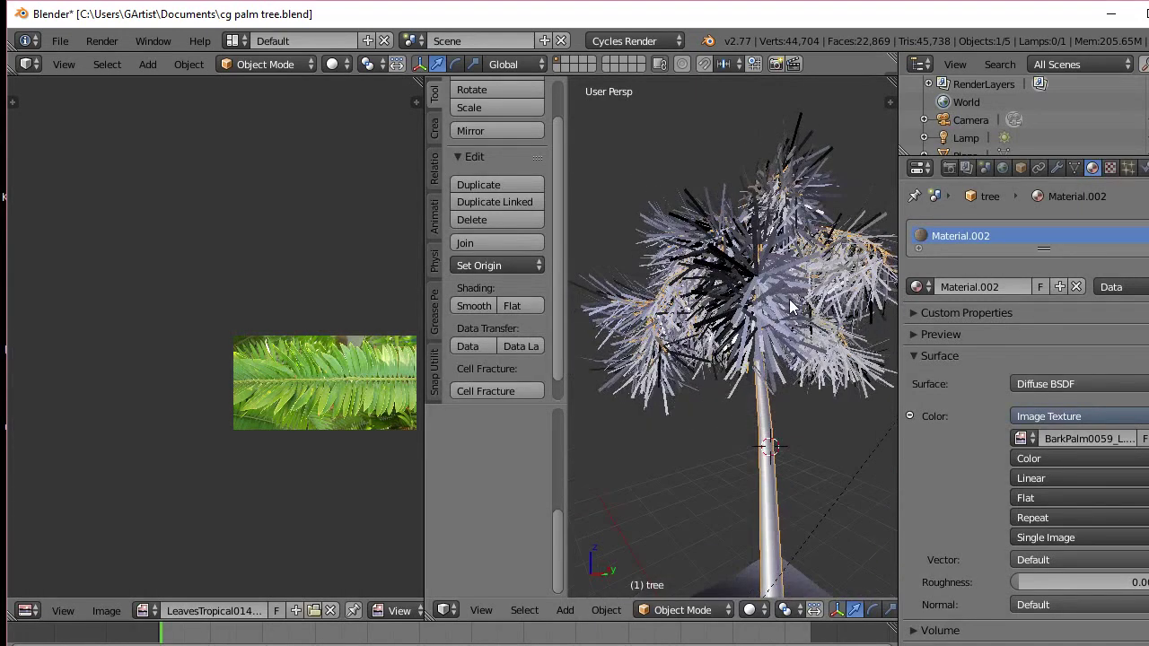
{"action": "right_click", "coordinate": [763, 304]}
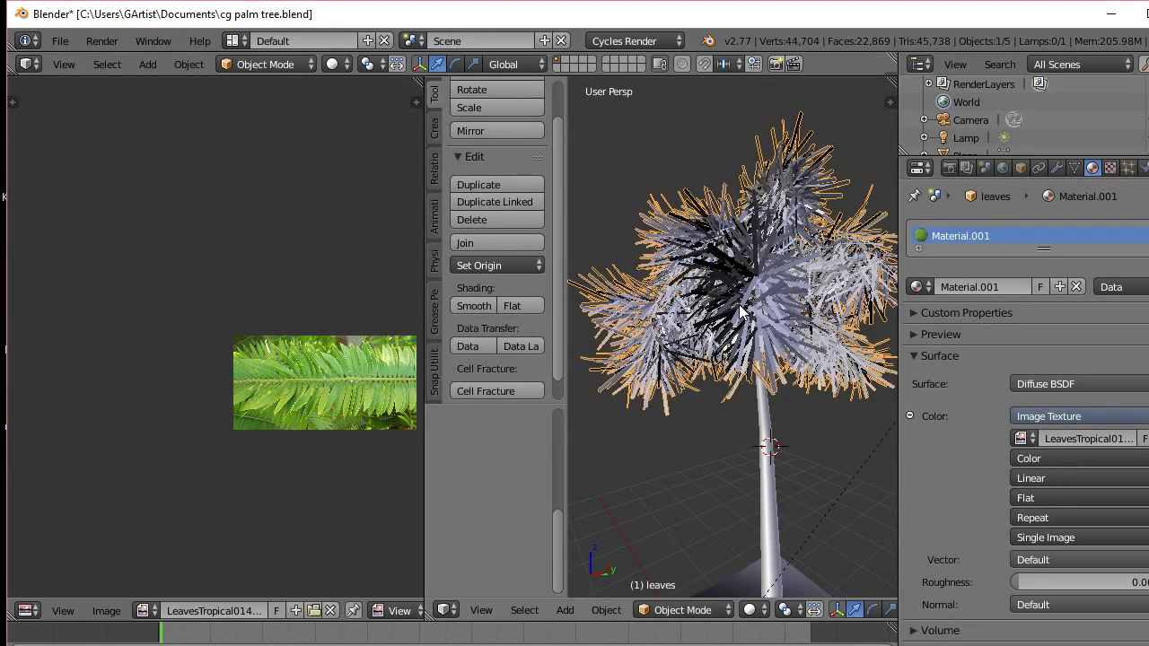
{"action": "key", "text": "a"}
{"action": "key", "text": "a"}
{"action": "right_click", "coordinate": [741, 310]}
{"action": "key", "text": "Tab"}
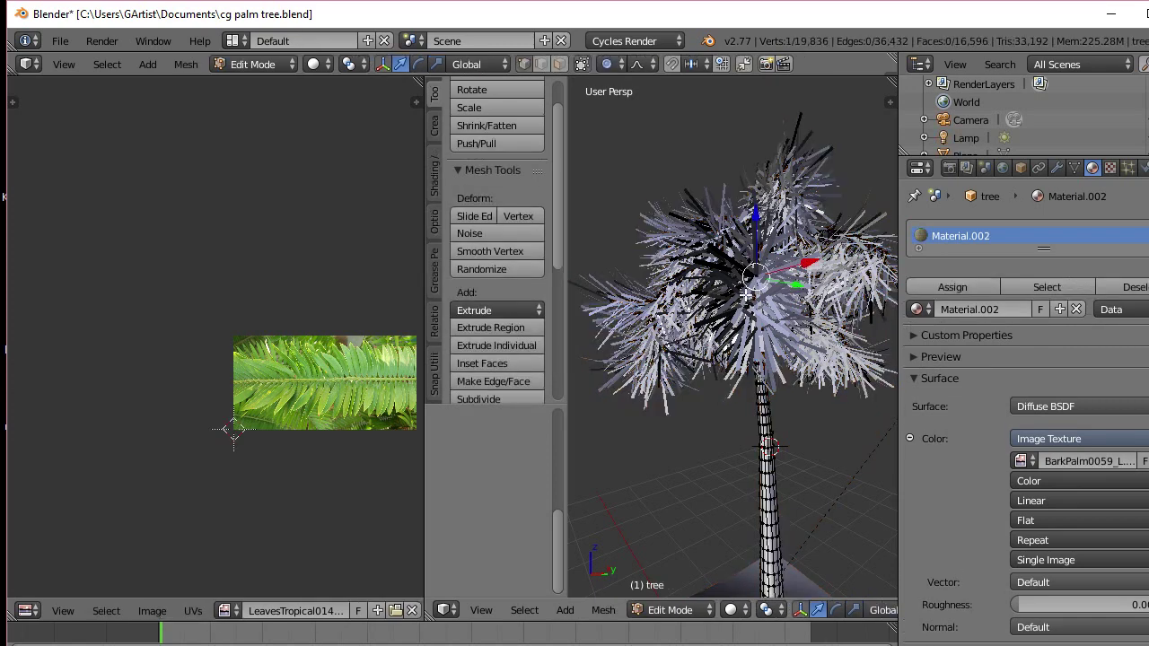
{"action": "key", "text": "Tab"}
{"action": "right_click", "coordinate": [757, 284]}
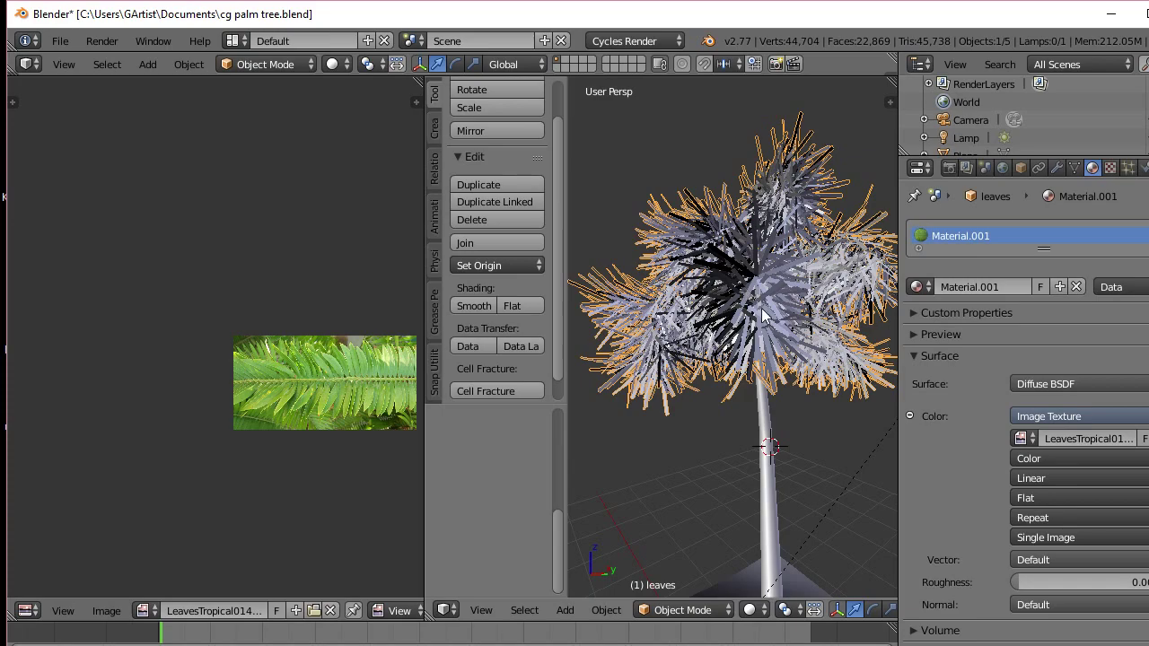
Set the world background colour to a teal blue of about R 0.08, G 0.30, B 0.36
{"action": "middle_click_drag", "start_coordinate": [760, 303], "coordinate": [700, 296]}
{"action": "scroll", "coordinate": [709, 297], "scroll_direction": "down", "scroll_amount": 4}
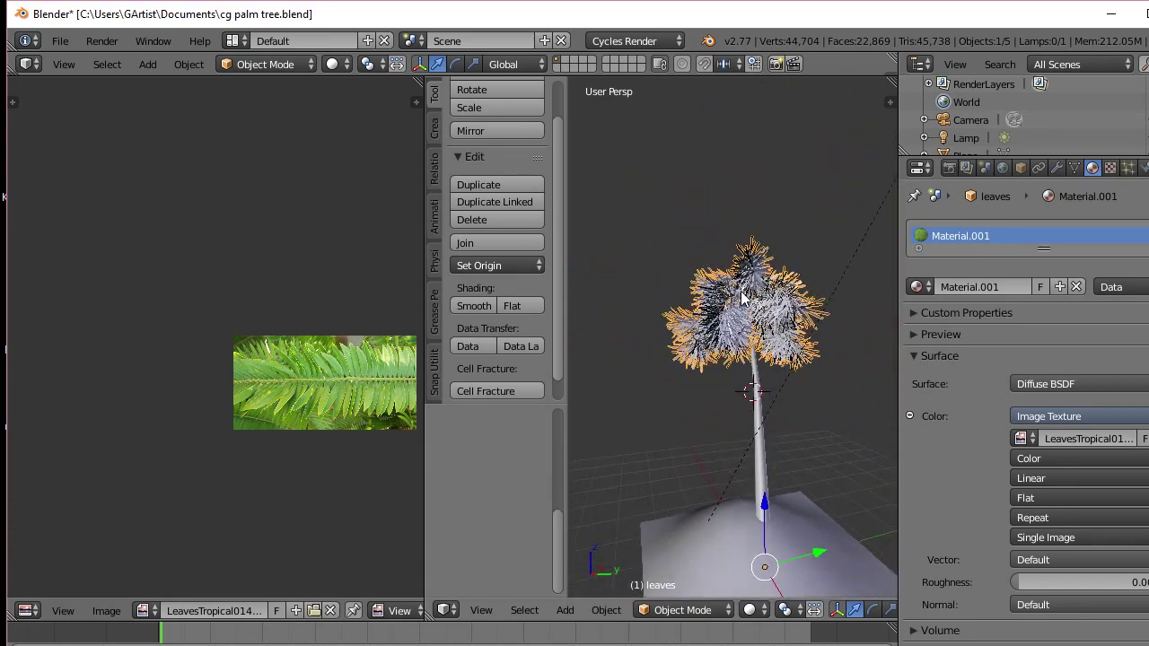
{"action": "key", "text": "u"}
{"action": "scroll", "coordinate": [769, 386], "scroll_direction": "up", "scroll_amount": 2}
{"action": "scroll", "coordinate": [769, 390], "scroll_direction": "down", "scroll_amount": 2}
{"action": "middle_click_drag", "start_coordinate": [768, 390], "coordinate": [812, 384]}
{"action": "left_click", "coordinate": [1003, 168]}
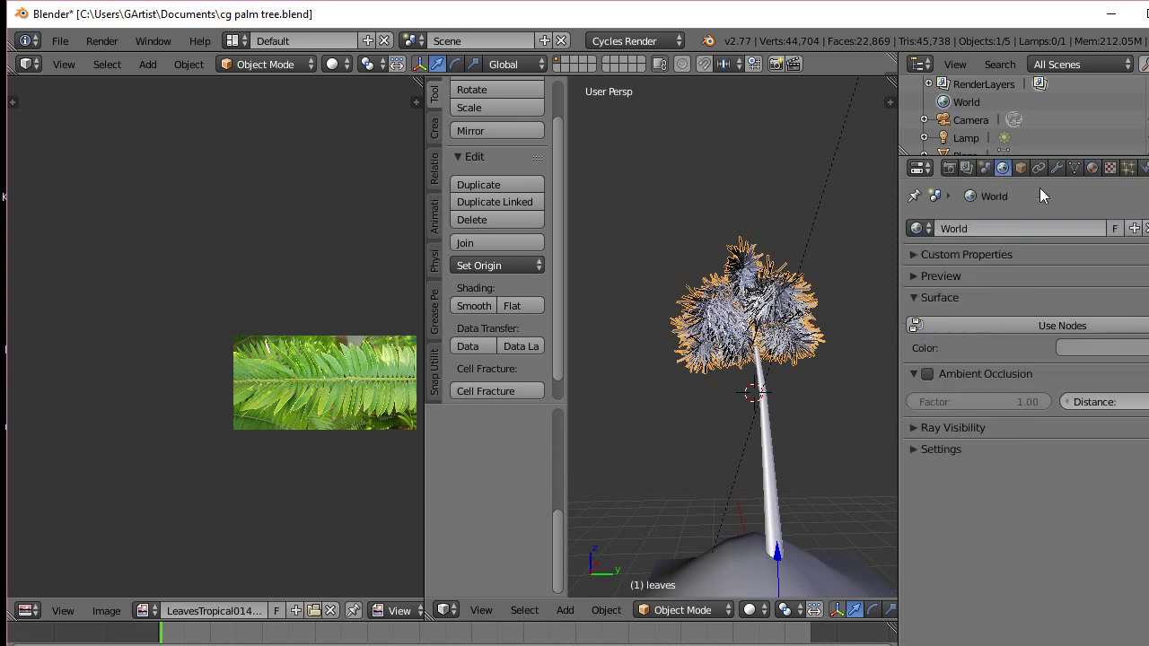
{"action": "left_click", "coordinate": [1115, 350]}
{"action": "left_click_drag", "start_coordinate": [1110, 170], "coordinate": [1108, 160]}
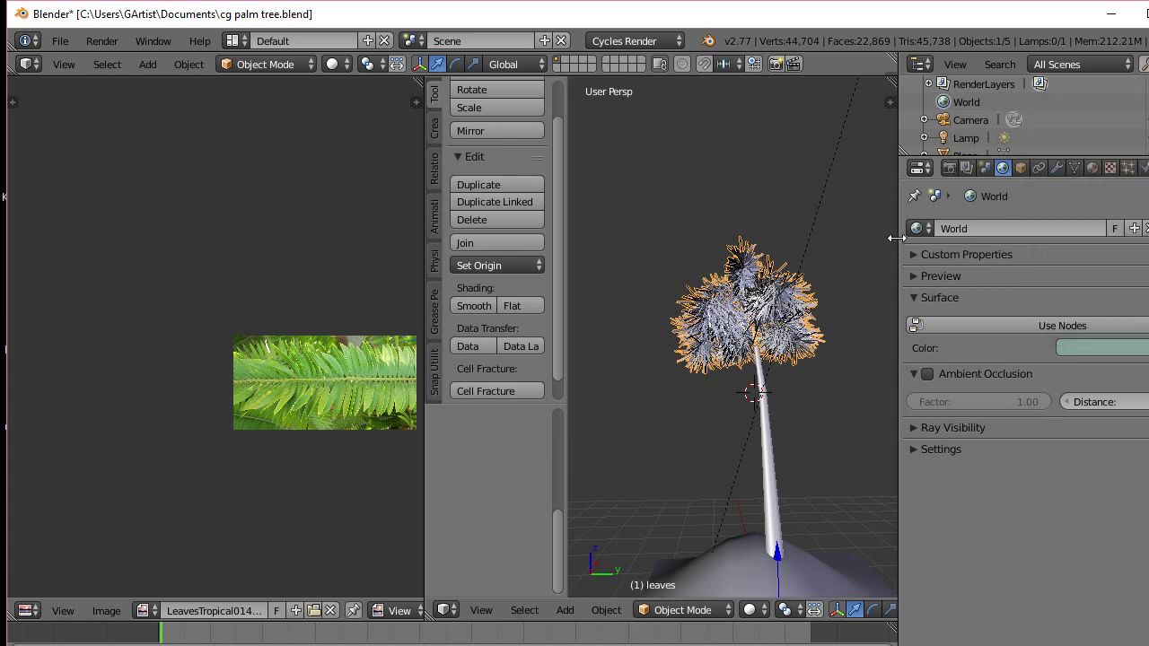
{"action": "left_click", "coordinate": [1073, 348]}
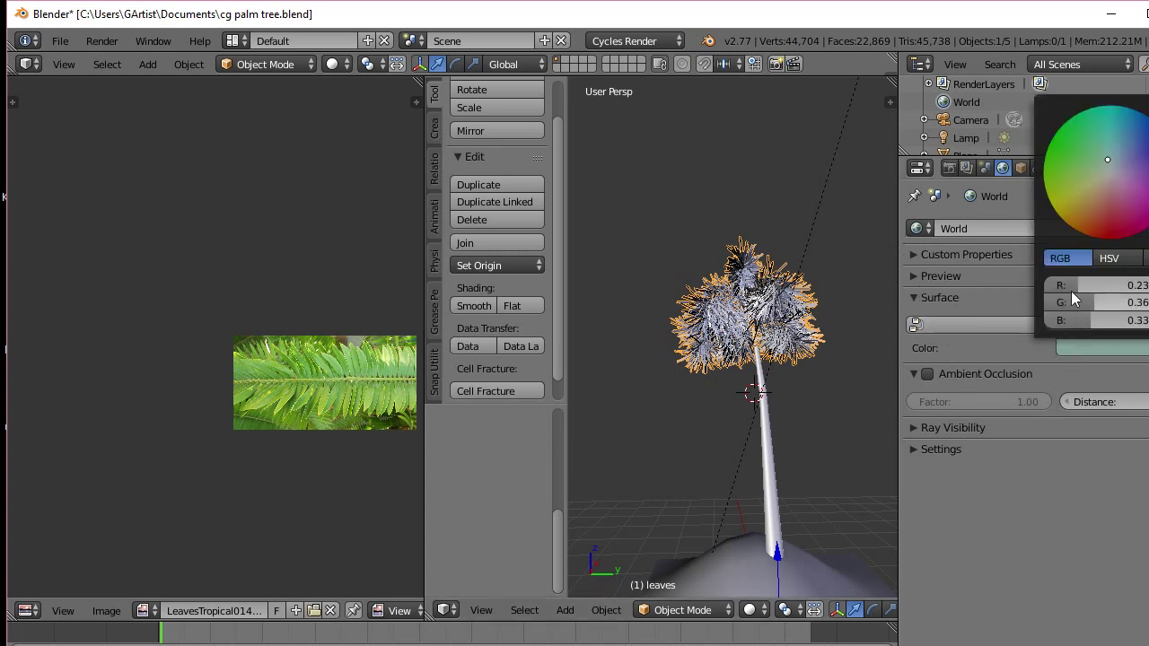
{"action": "left_click_drag", "start_coordinate": [1105, 160], "coordinate": [1115, 138]}
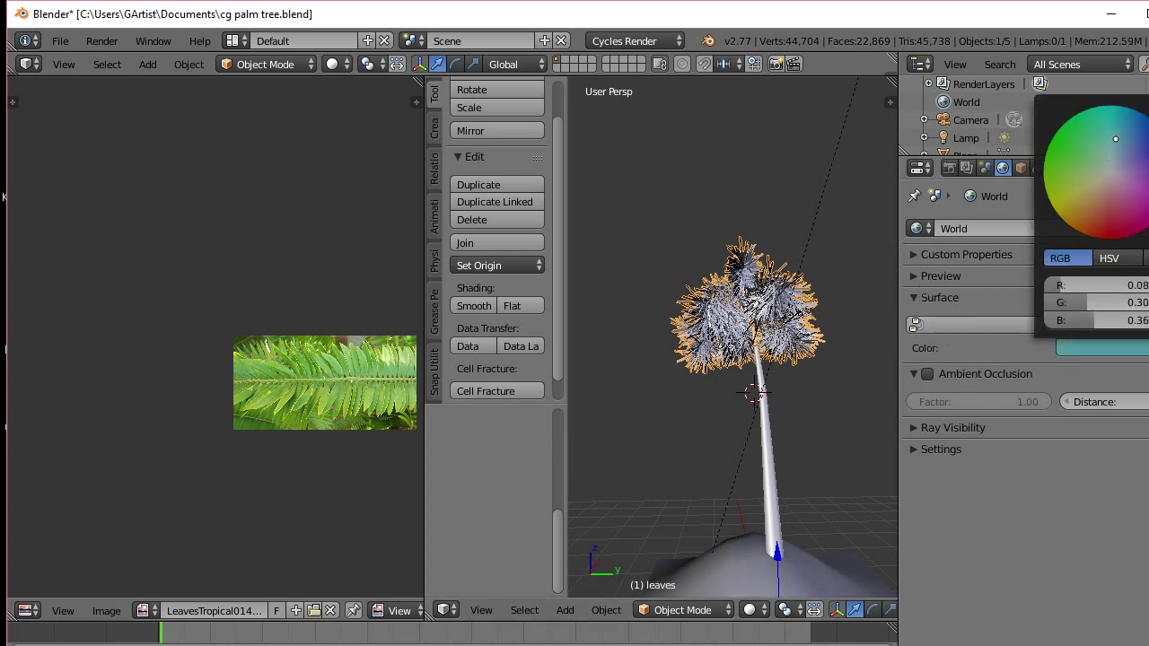
Switch the viewport to Rendered shading and inspect the palm and island against the new background colour
{"action": "left_click", "coordinate": [768, 611]}
{"action": "left_click", "coordinate": [779, 488]}
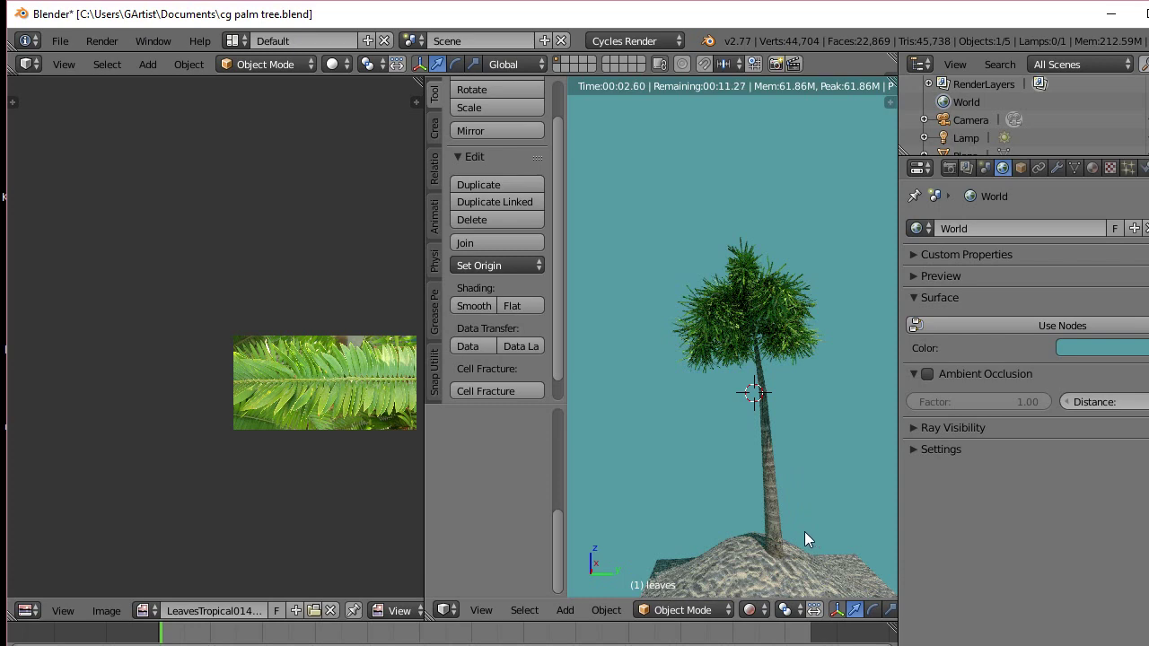
{"action": "scroll", "coordinate": [804, 531], "scroll_direction": "down", "scroll_amount": 1}
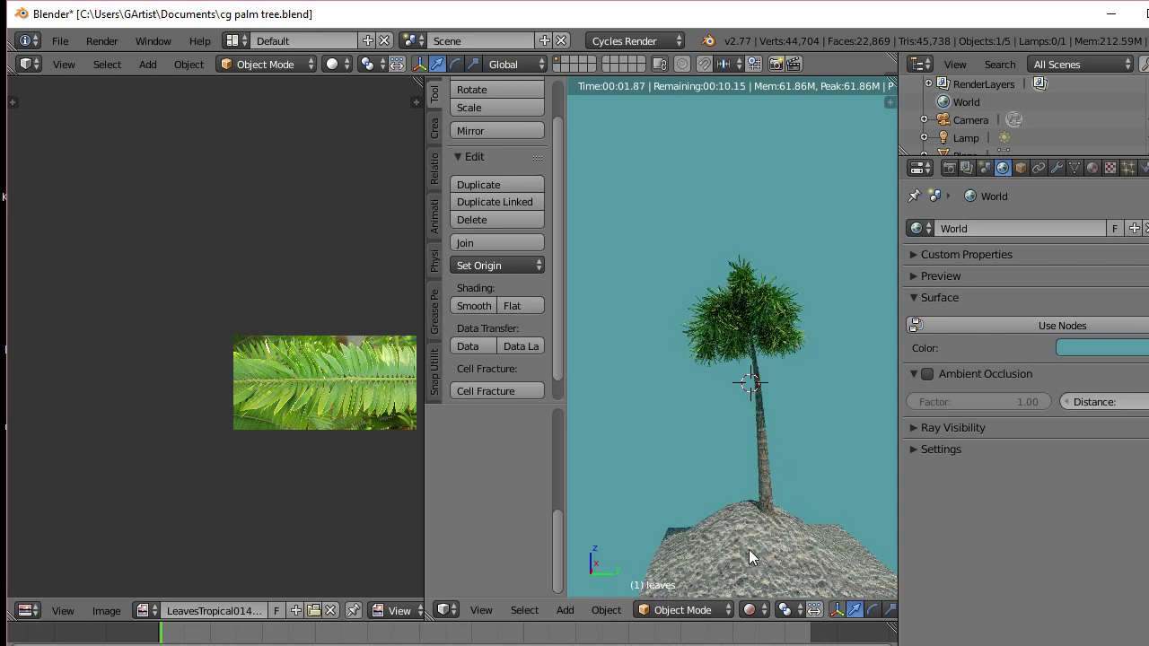
{"action": "middle_click_drag", "start_coordinate": [749, 549], "coordinate": [752, 482]}
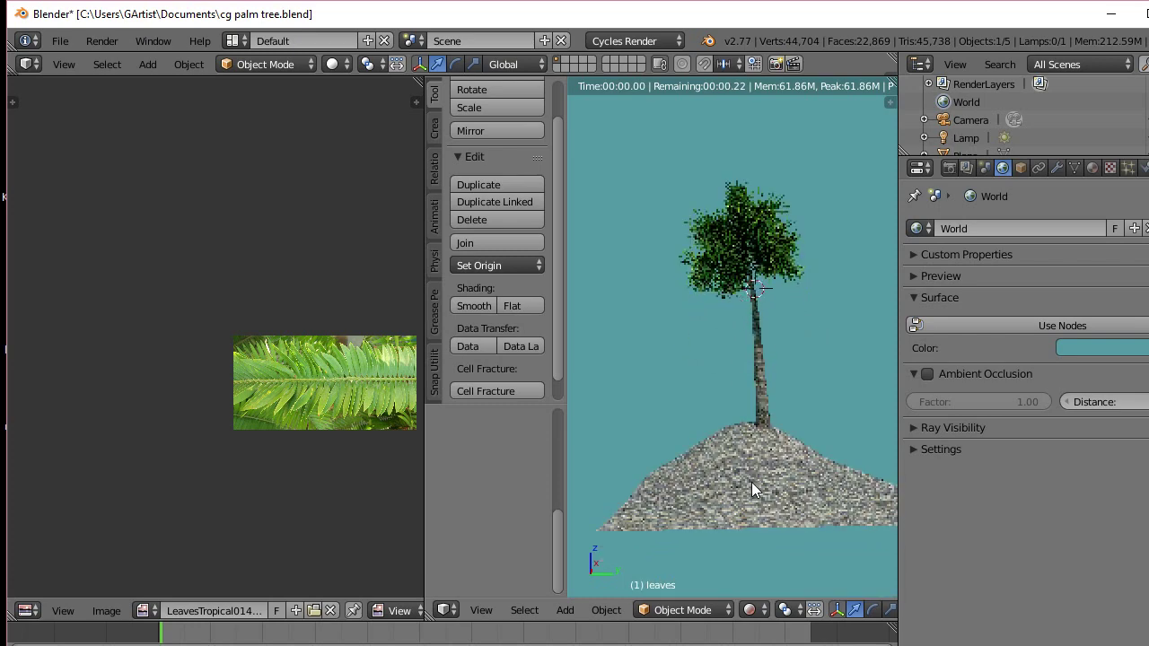
{"action": "scroll", "coordinate": [751, 482], "scroll_direction": "up", "scroll_amount": 3}
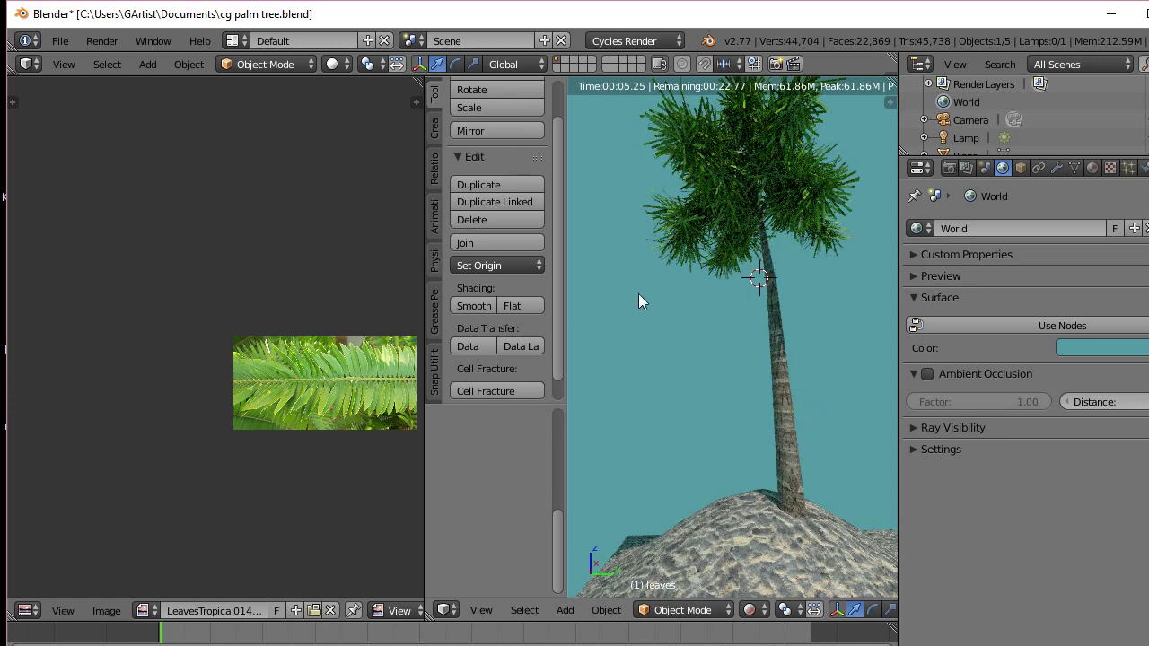
Select the tree trunk and return the viewport to Solid shading
{"action": "right_click", "coordinate": [784, 353]}
{"action": "left_click", "coordinate": [761, 613]}
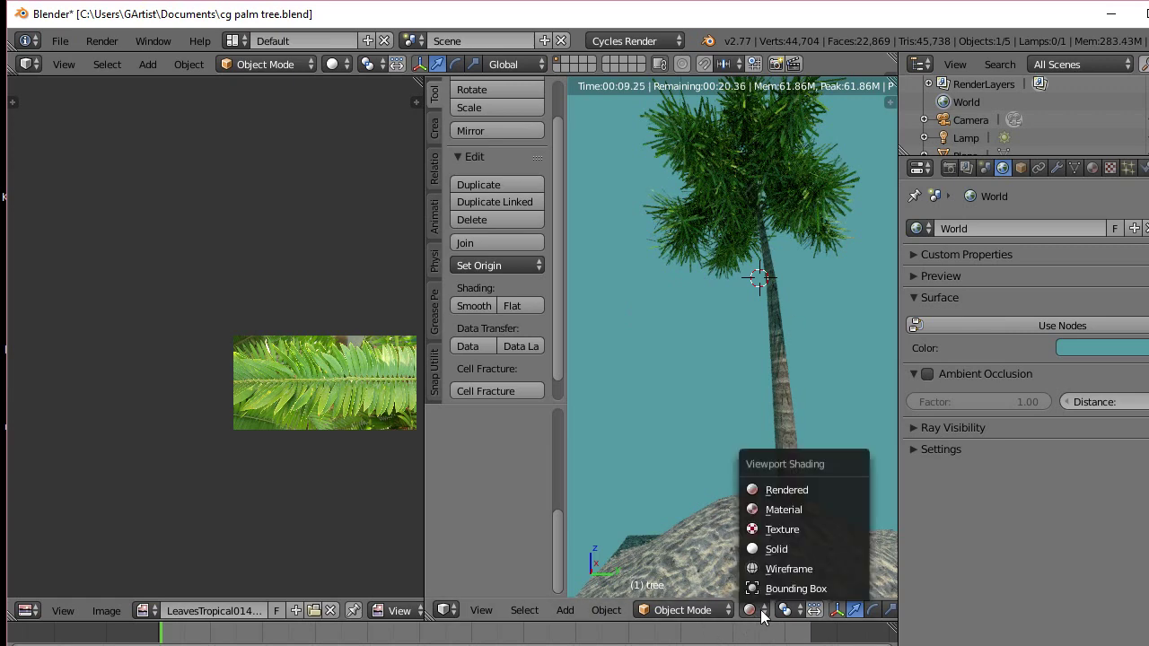
{"action": "left_click", "coordinate": [781, 548]}
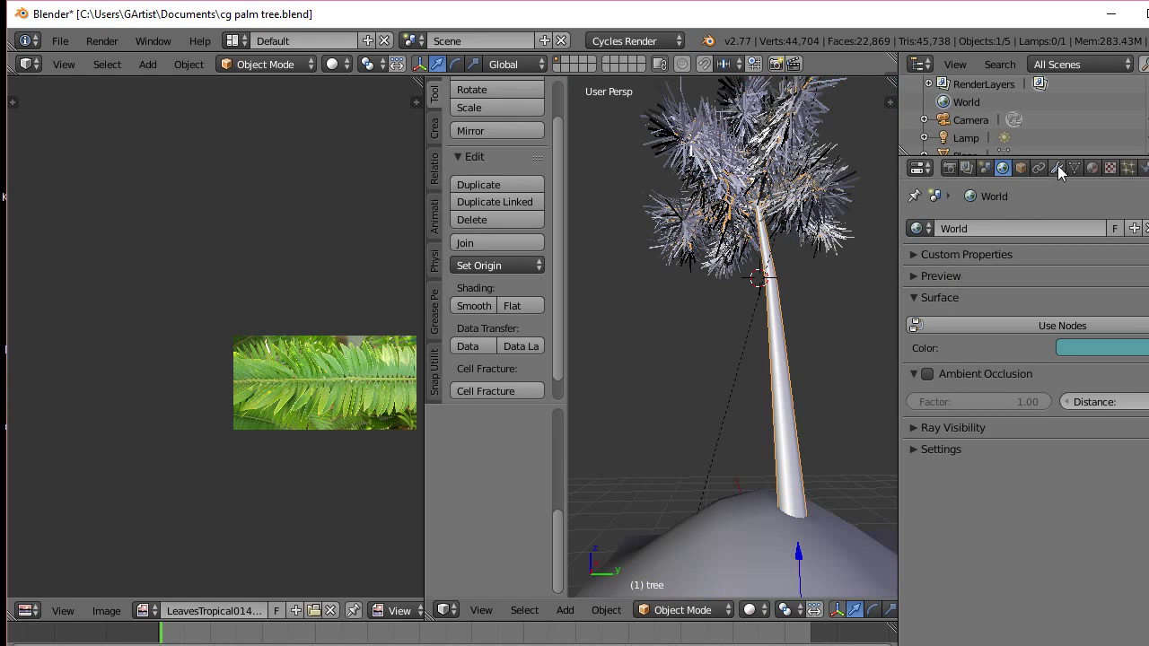
Select the leaves object and choose LeavesTropical0149_S.jpg as the image texture of its Material.001 colour
{"action": "right_click", "coordinate": [779, 154]}
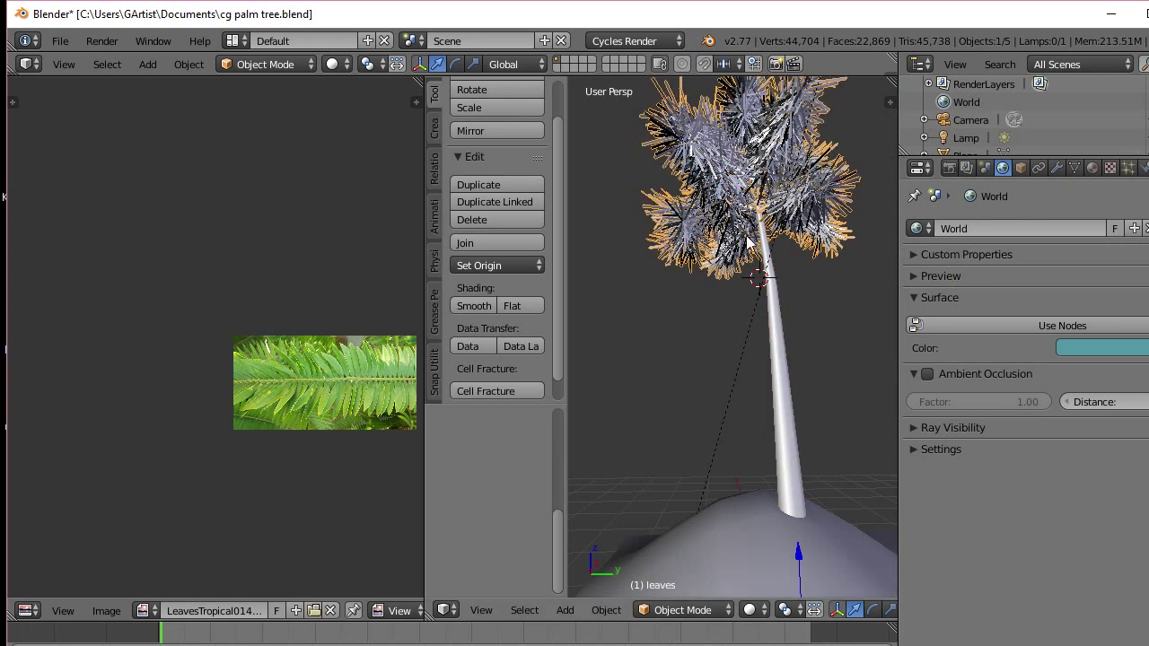
{"action": "left_click", "coordinate": [1093, 168]}
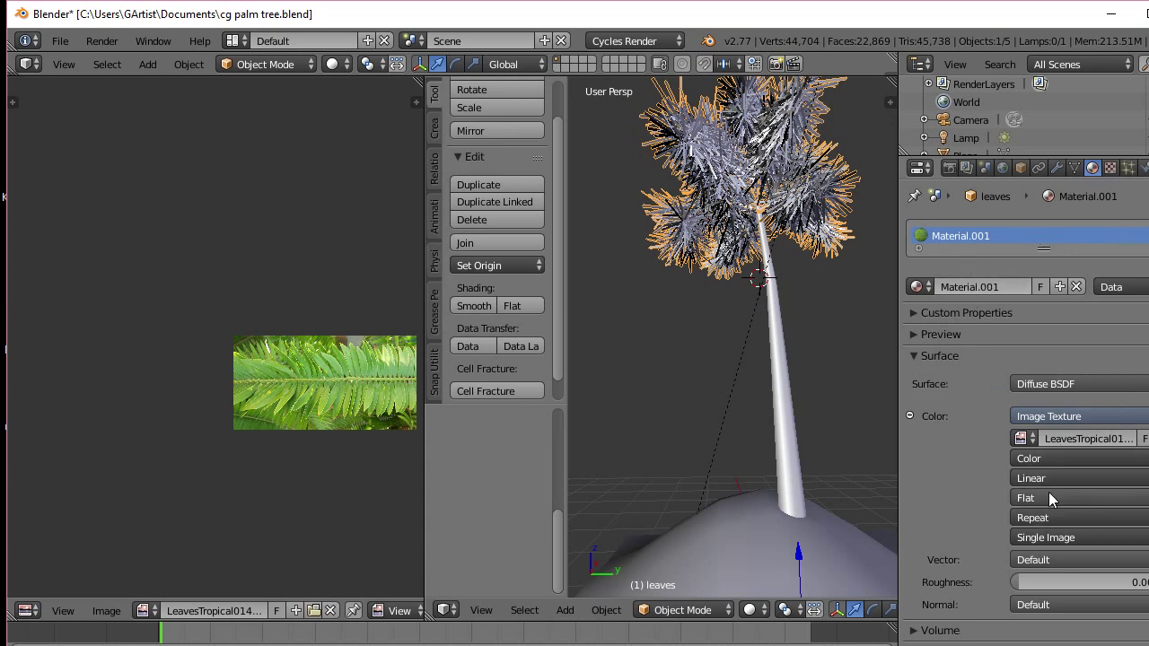
{"action": "left_click", "coordinate": [1022, 439]}
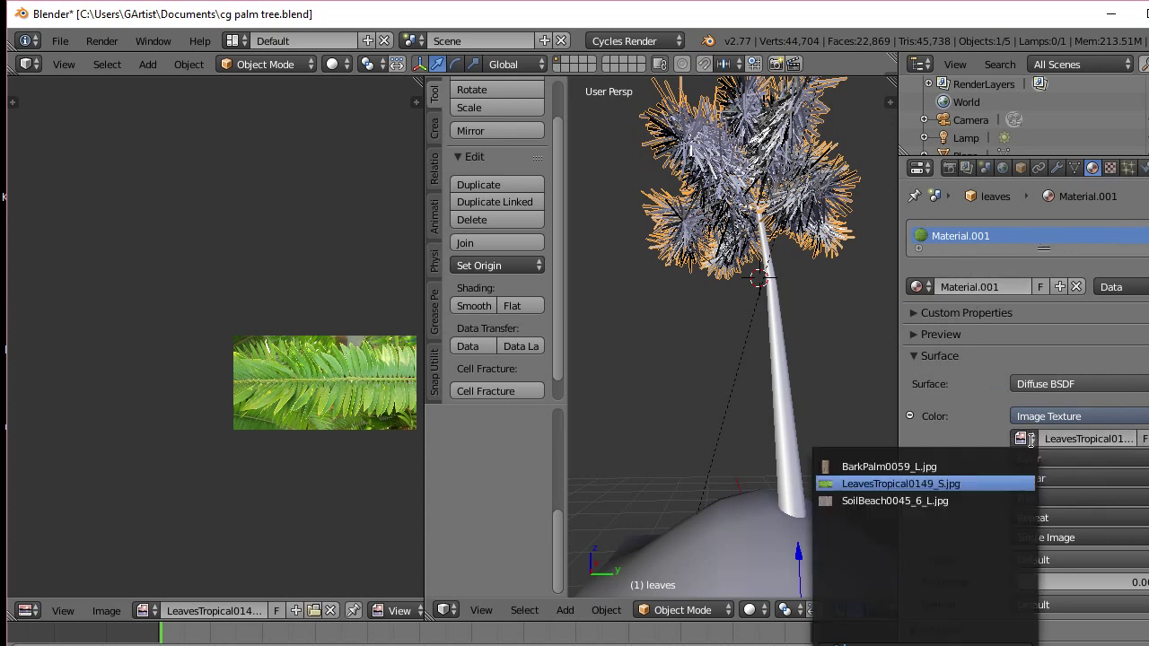
{"action": "left_click", "coordinate": [1029, 483]}
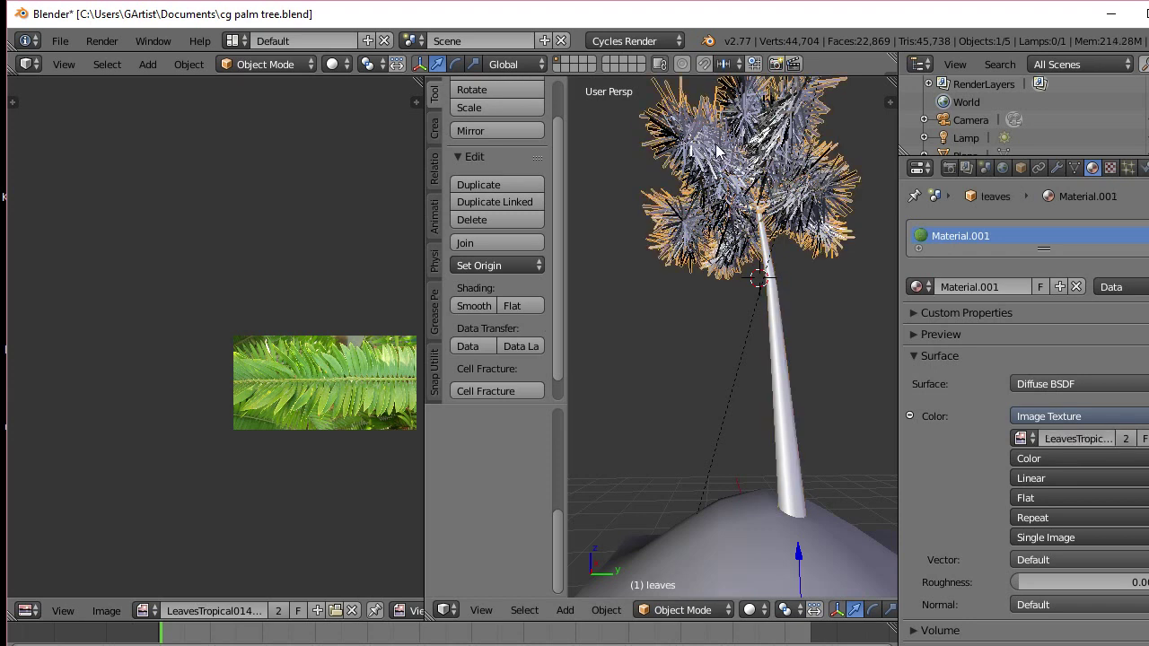
Put the leaves object in Edit Mode and select its entire mesh so all its UVs are shown
{"action": "key", "text": "Tab"}
{"action": "key", "text": "Tab"}
{"action": "key", "text": "Tab"}
{"action": "right_click", "coordinate": [714, 162]}
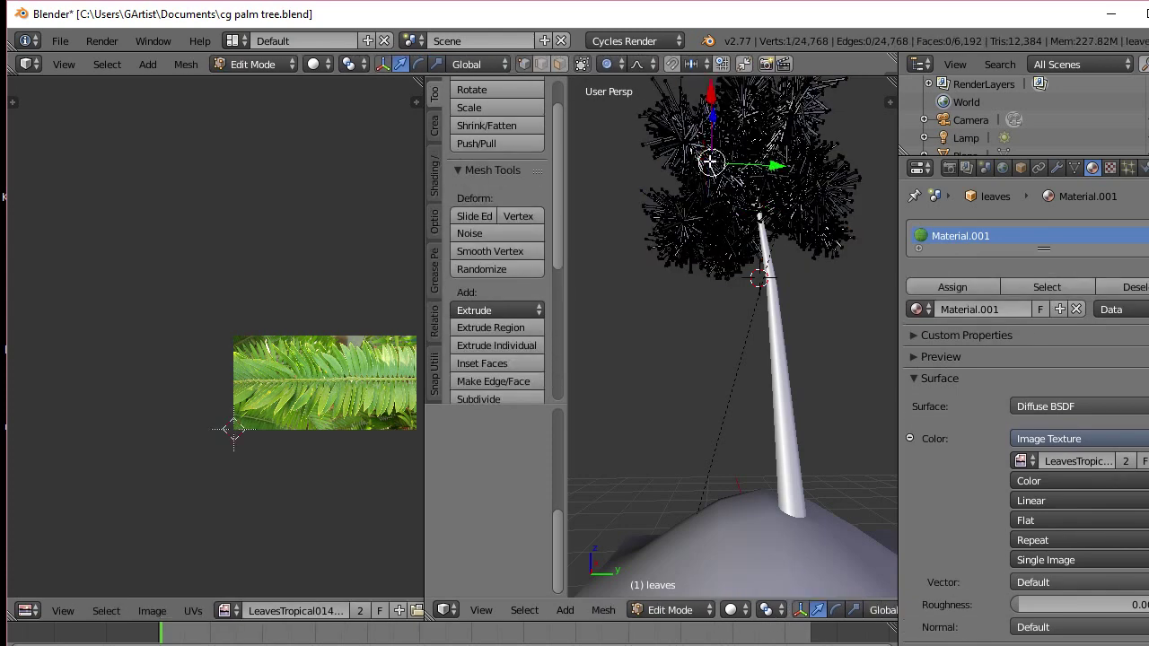
{"action": "key", "text": "ctrl+l"}
{"action": "right_click", "coordinate": [696, 162]}
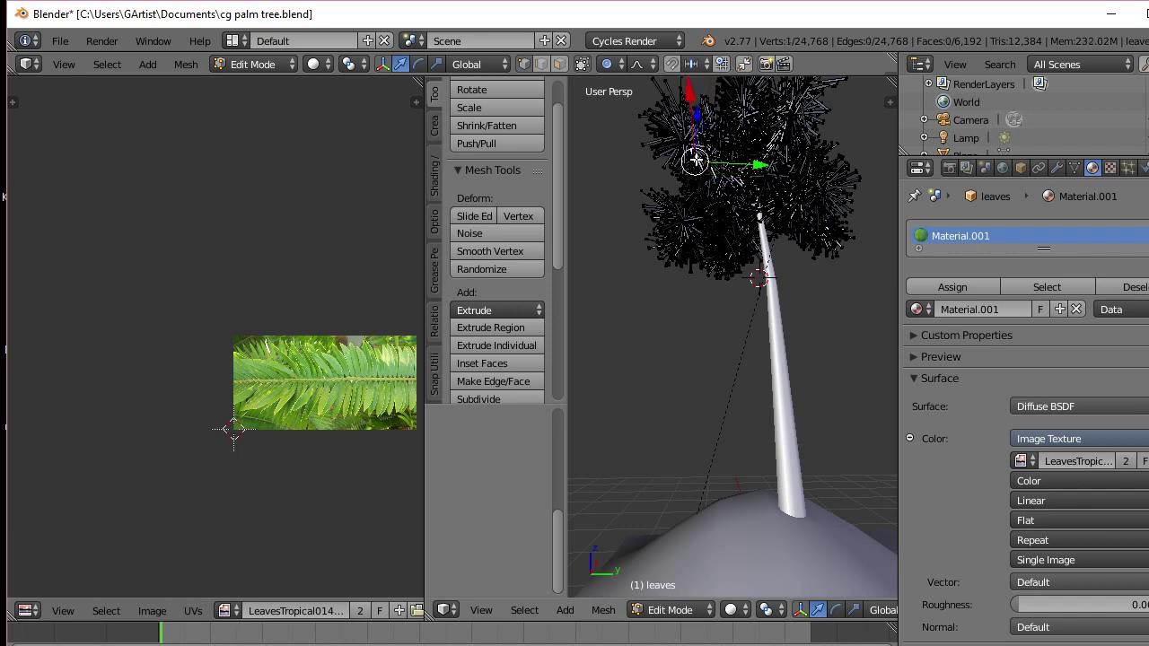
{"action": "key", "text": "a"}
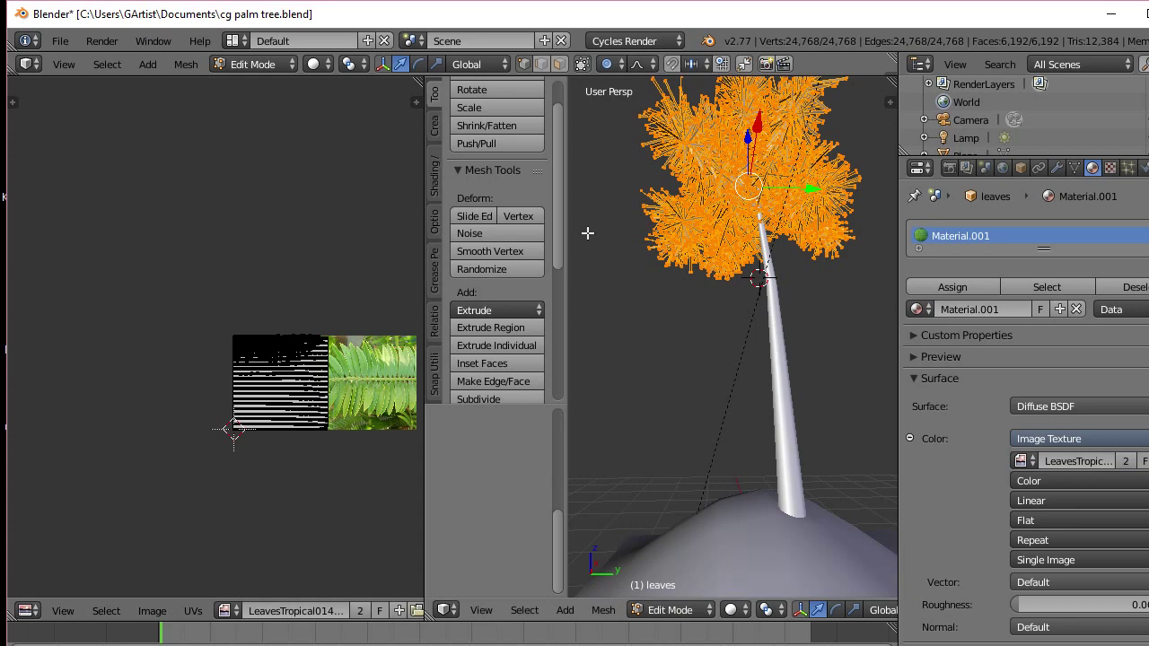
Box-select all the leaf UVs and move them sideways over the right half of the leaf image
{"action": "scroll", "coordinate": [303, 386], "scroll_direction": "up", "scroll_amount": 4}
{"action": "scroll", "coordinate": [299, 386], "scroll_direction": "down", "scroll_amount": 5}
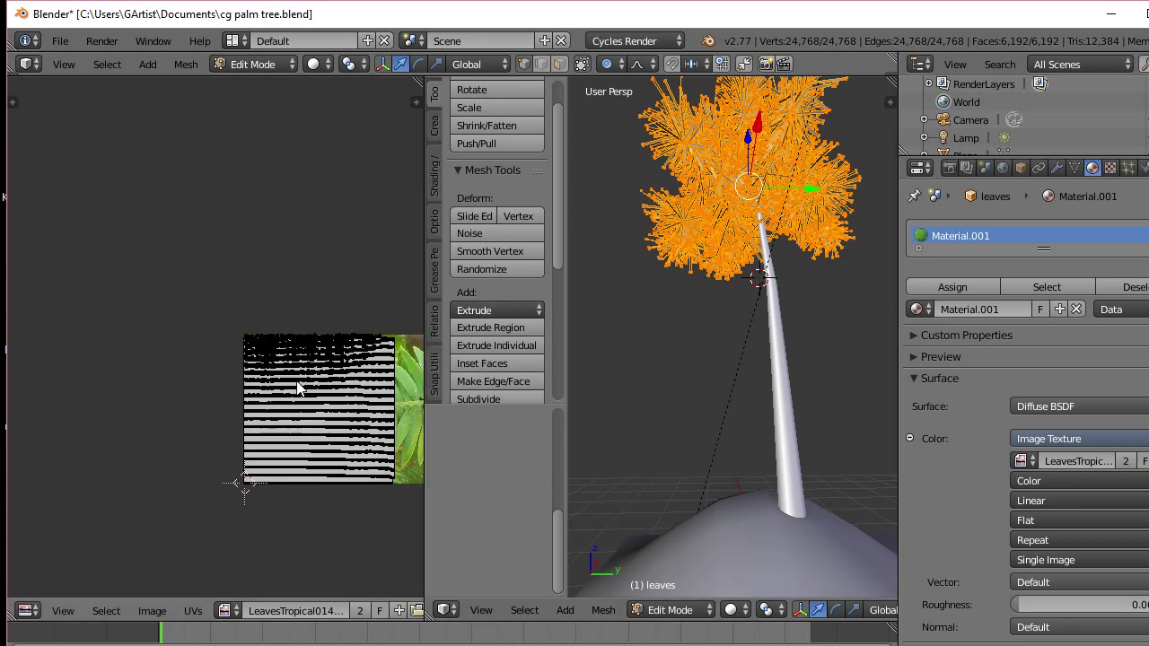
{"action": "key", "text": "b"}
{"action": "left_click_drag", "start_coordinate": [195, 299], "coordinate": [349, 459]}
{"action": "key", "text": "g"}
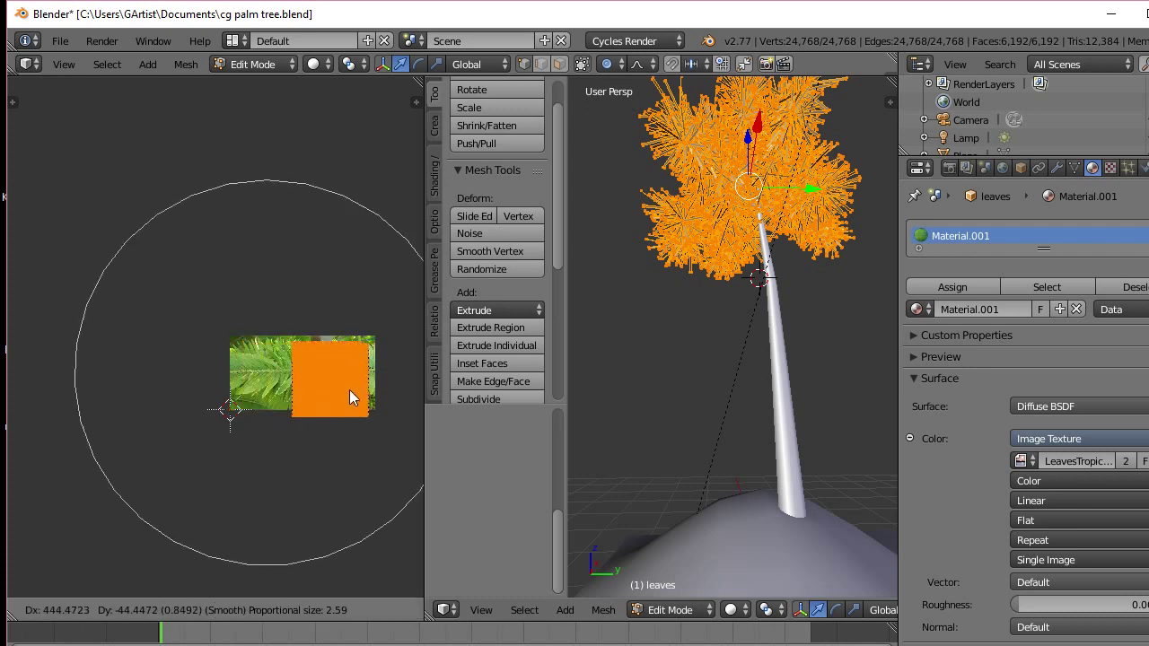
{"action": "left_click", "coordinate": [344, 385]}
Stretch the selected leaf UVs along X until they span roughly the full width of the leaf image
{"action": "scroll", "coordinate": [344, 384], "scroll_direction": "up", "scroll_amount": 3}
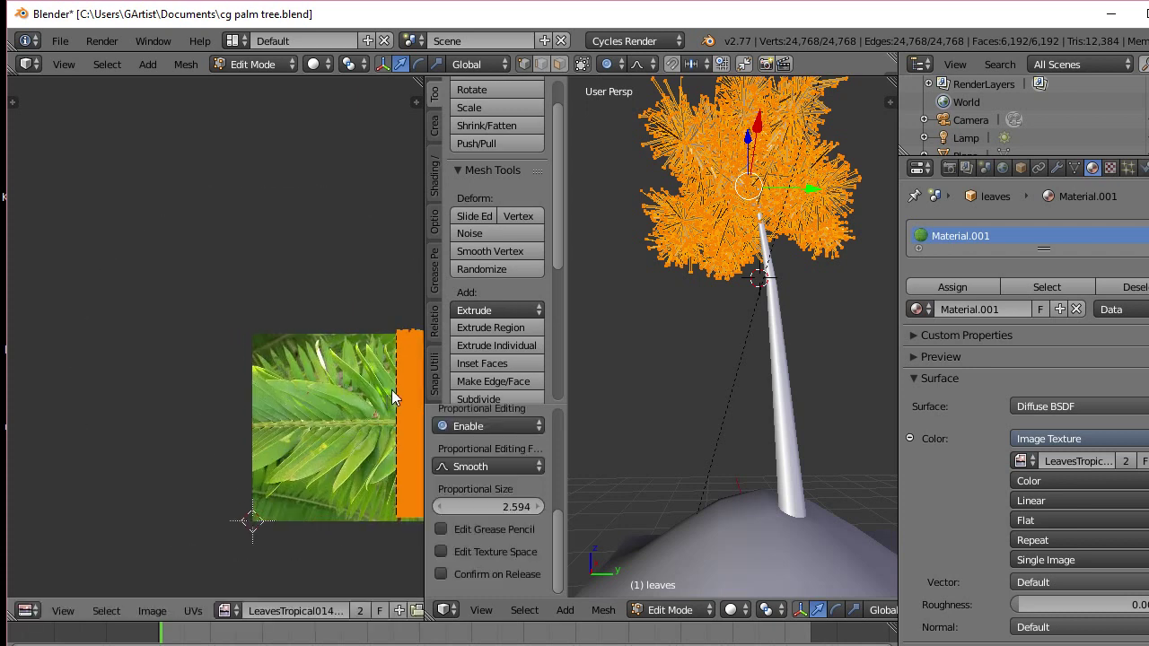
{"action": "middle_click_drag", "start_coordinate": [391, 388], "coordinate": [213, 288]}
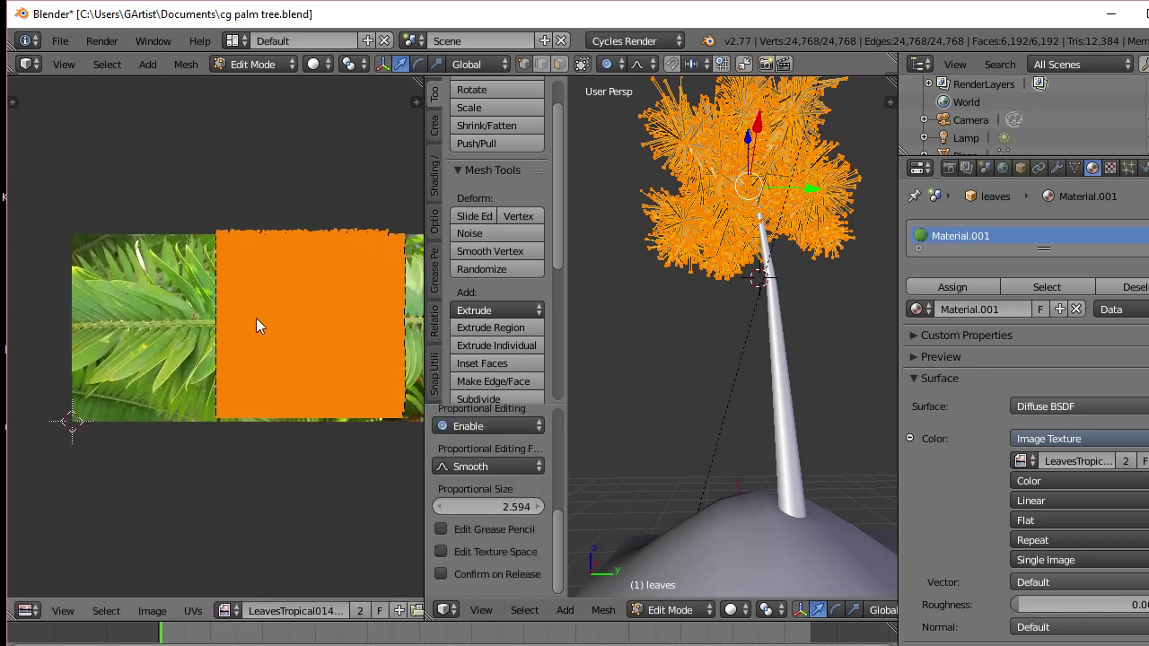
{"action": "key", "text": "s"}
{"action": "key", "text": "x"}
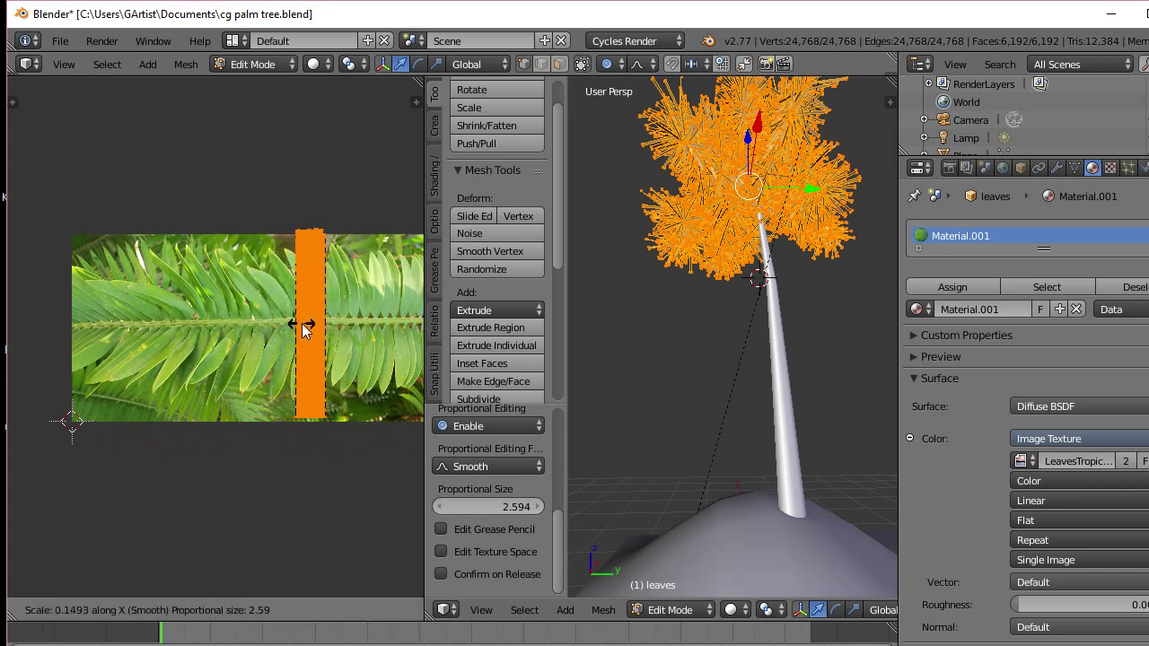
{"action": "left_click", "coordinate": [179, 308]}
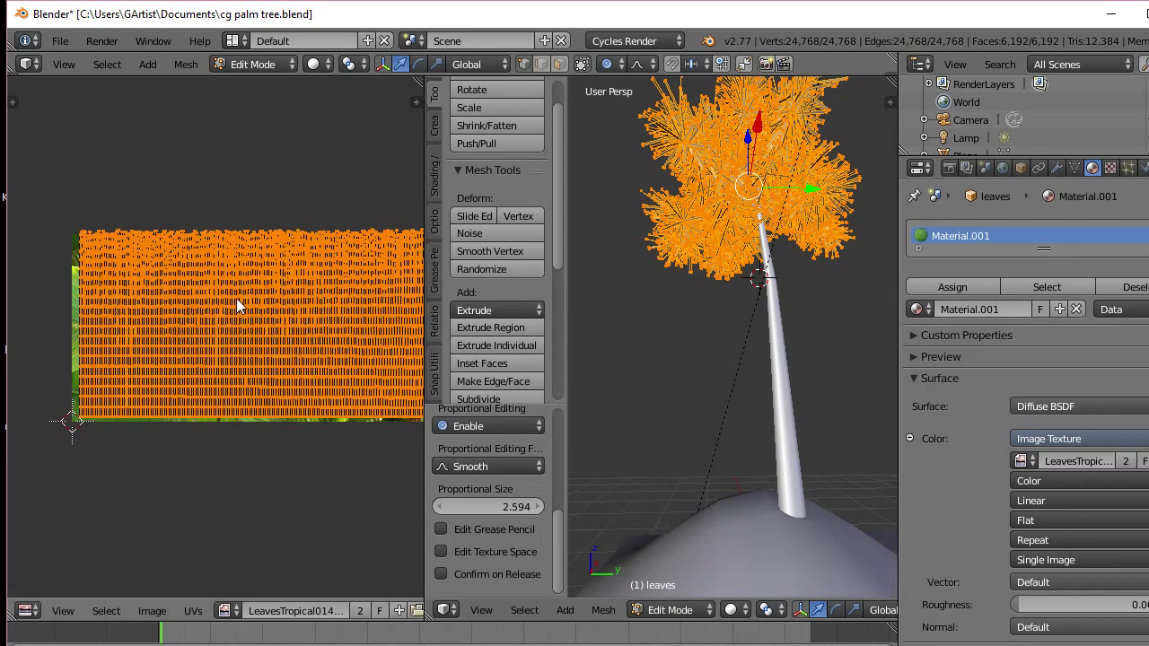
Scale the leaf UVs down uniformly and centre them inside the leaf image, leaving a margin on every side
{"action": "scroll", "coordinate": [236, 298], "scroll_direction": "down", "scroll_amount": 2}
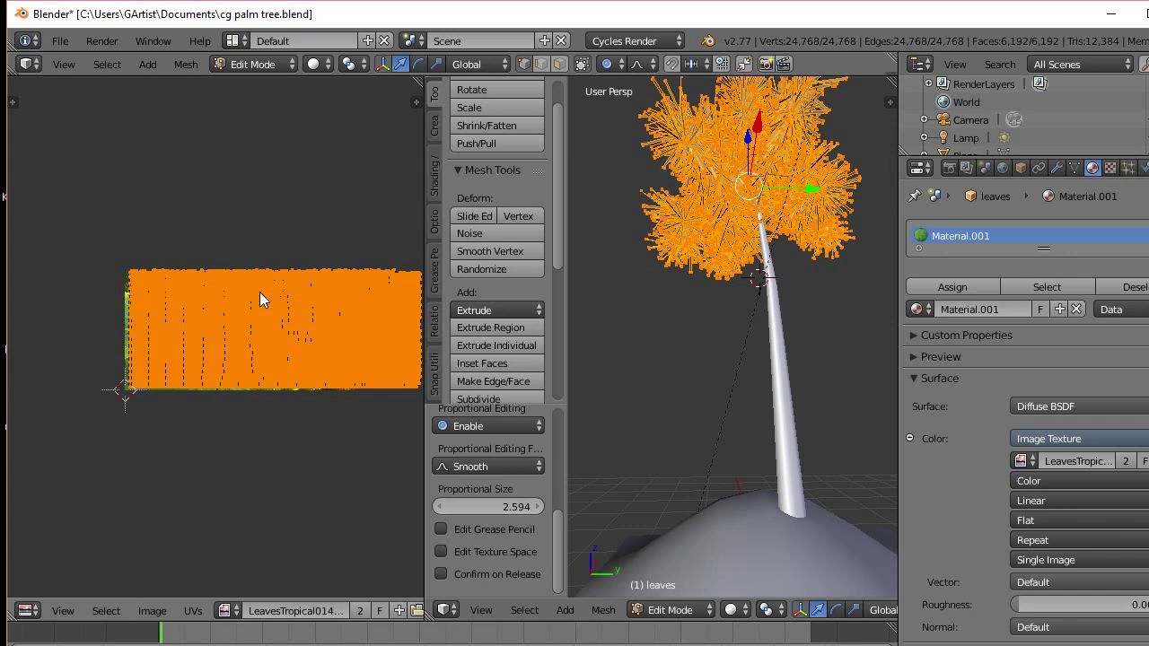
{"action": "key", "text": "s"}
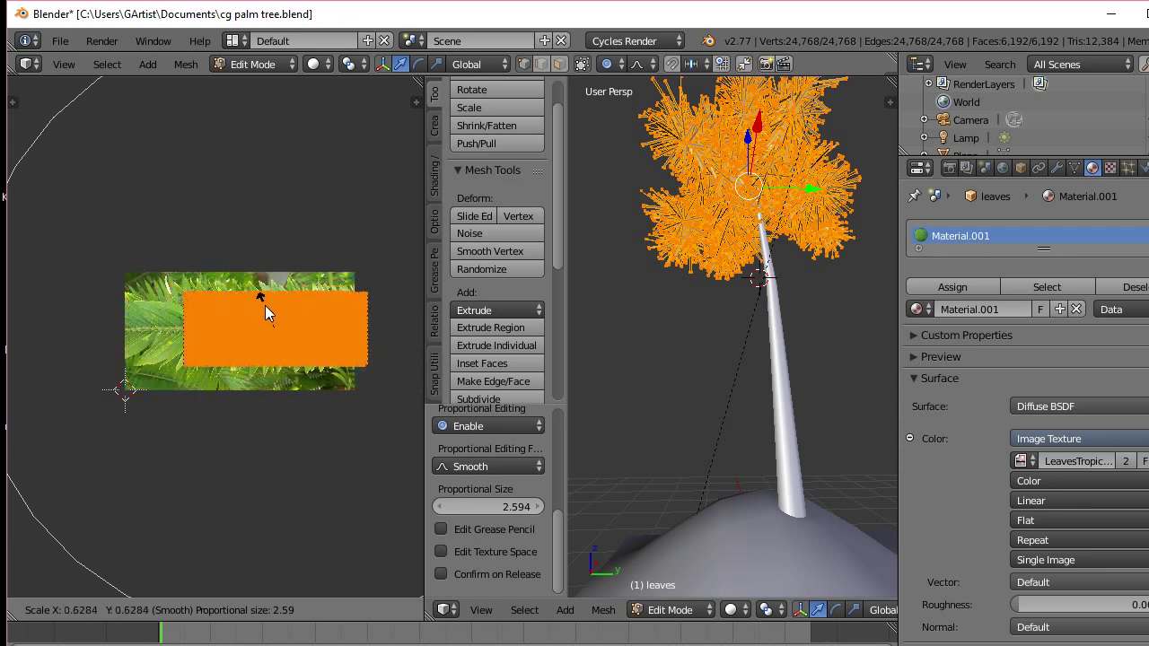
{"action": "left_click", "coordinate": [264, 306]}
{"action": "key", "text": "g"}
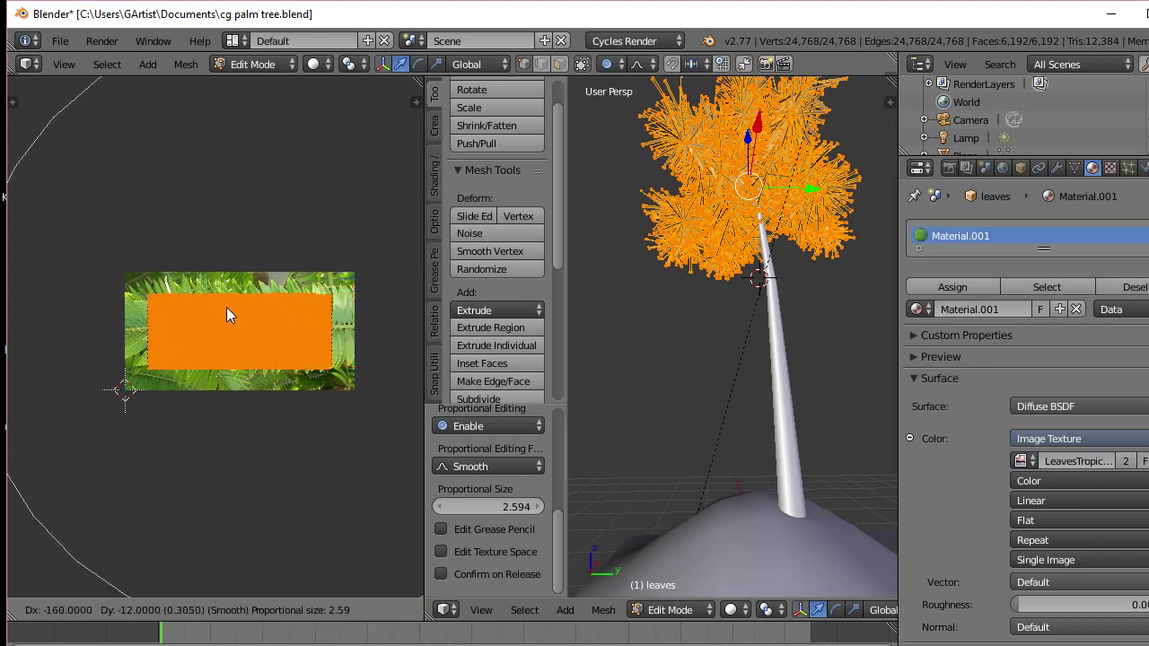
{"action": "left_click", "coordinate": [226, 307]}
{"action": "key", "text": "s"}
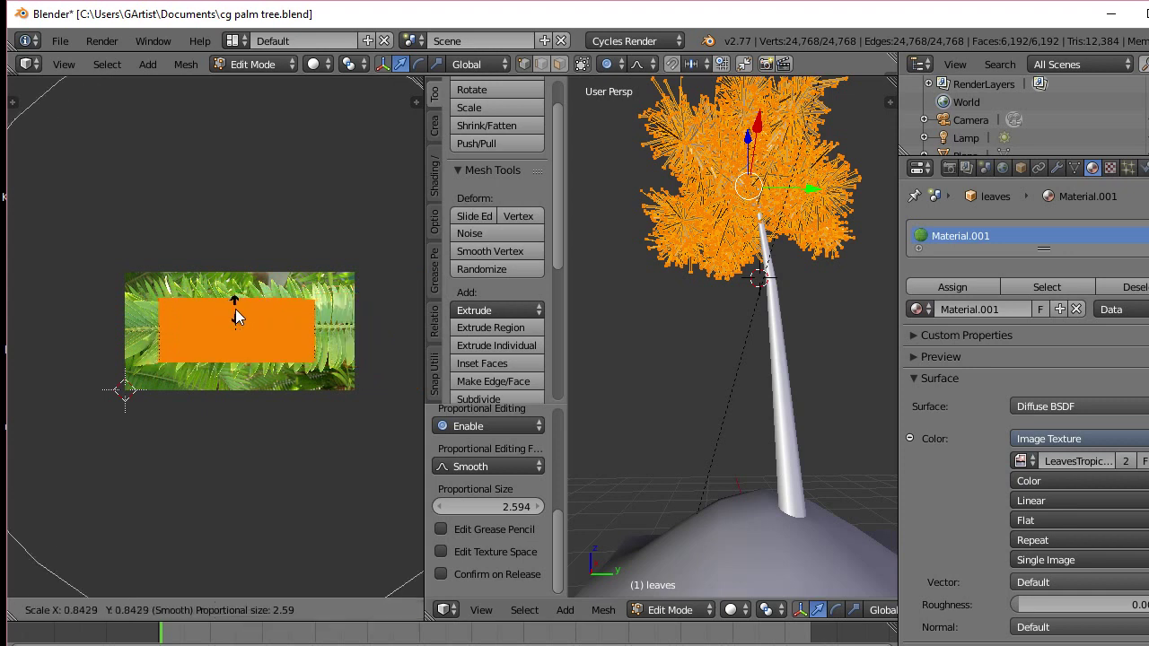
{"action": "left_click", "coordinate": [226, 306]}
Turn off proportional editing and scale the leaf UVs about 1.3 along Y and 1.13 along X to nearly fill the leaf image
{"action": "key", "text": "o"}
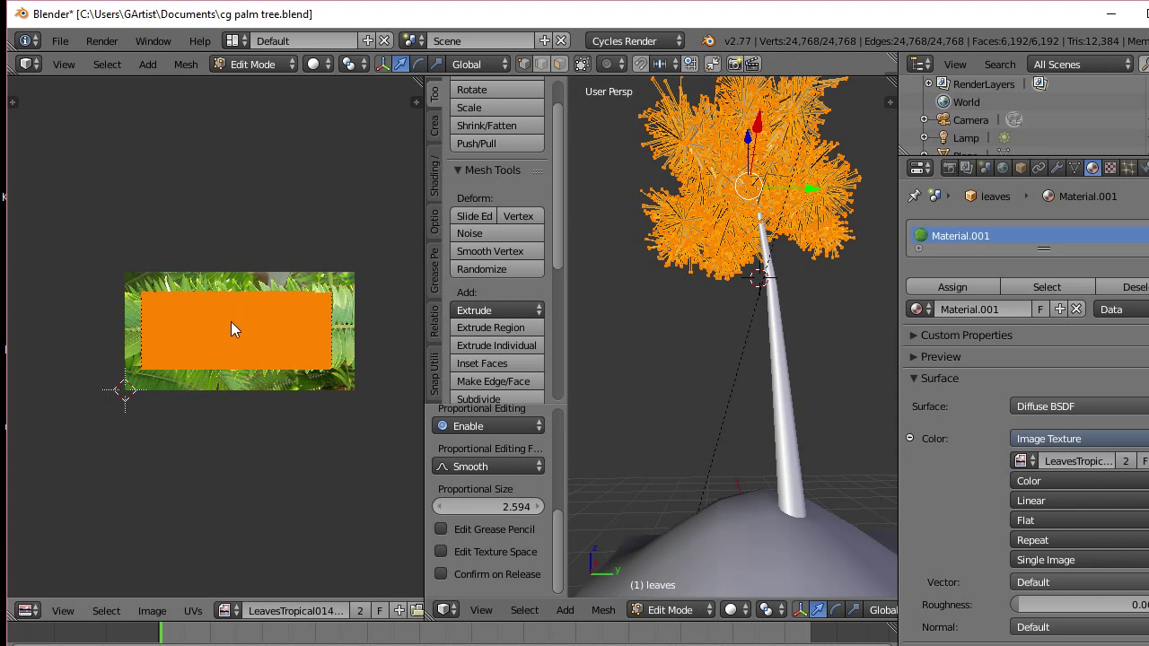
{"action": "key", "text": "s"}
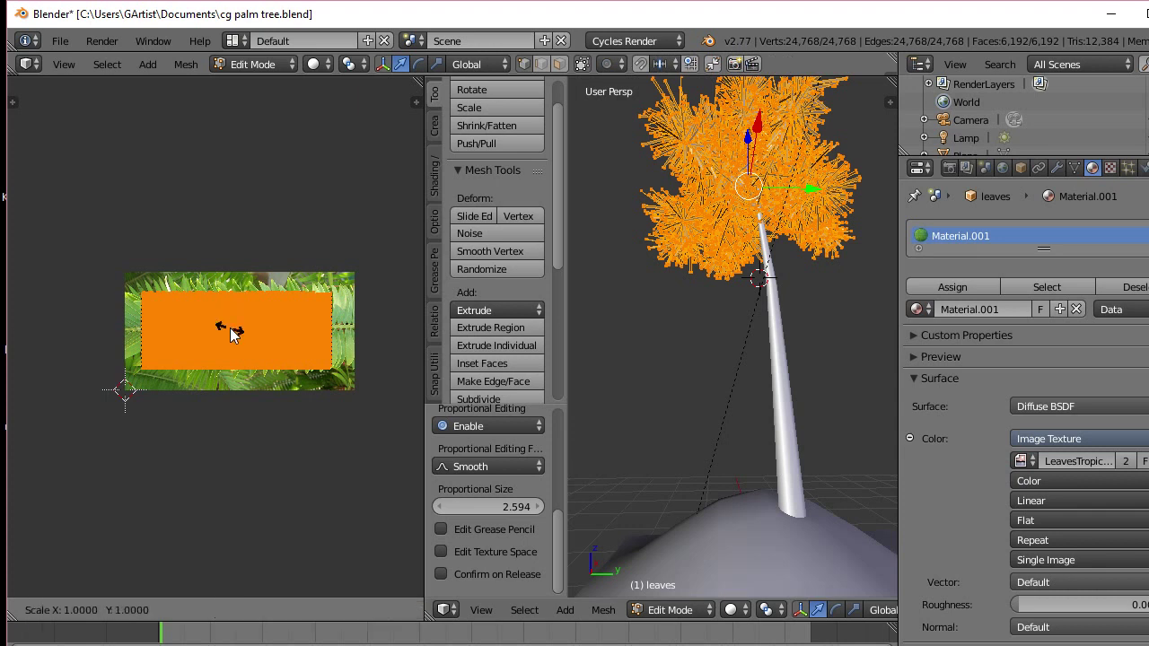
{"action": "key", "text": "y"}
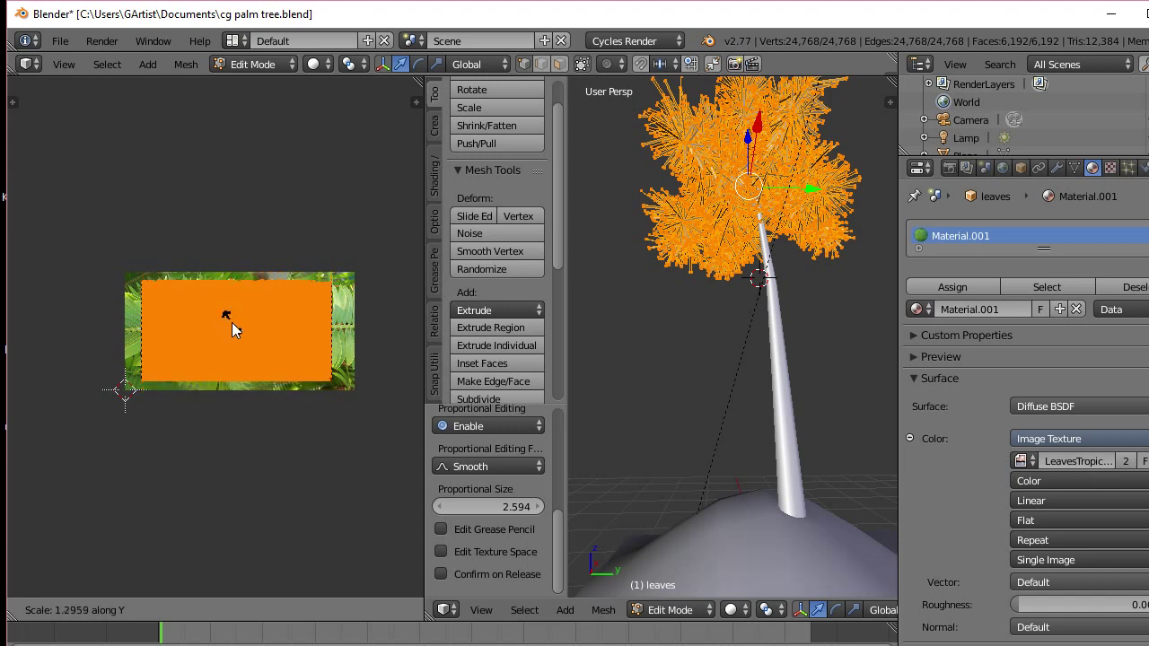
{"action": "left_click", "coordinate": [231, 329]}
{"action": "key", "text": "s"}
{"action": "key", "text": "x"}
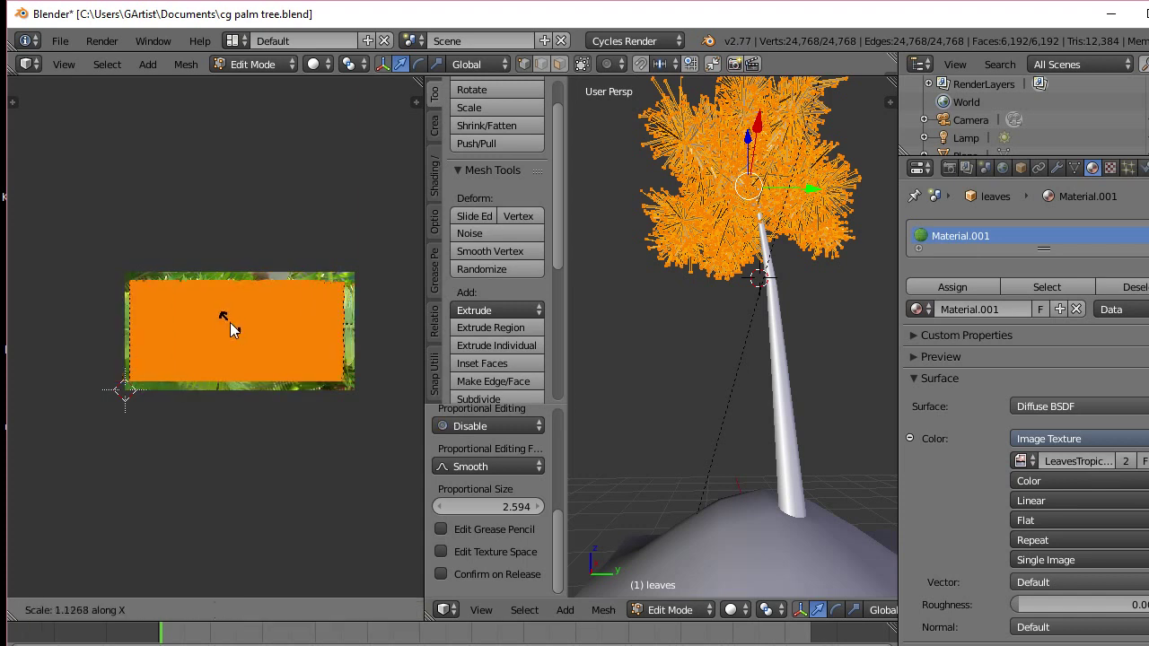
{"action": "left_click", "coordinate": [230, 329]}
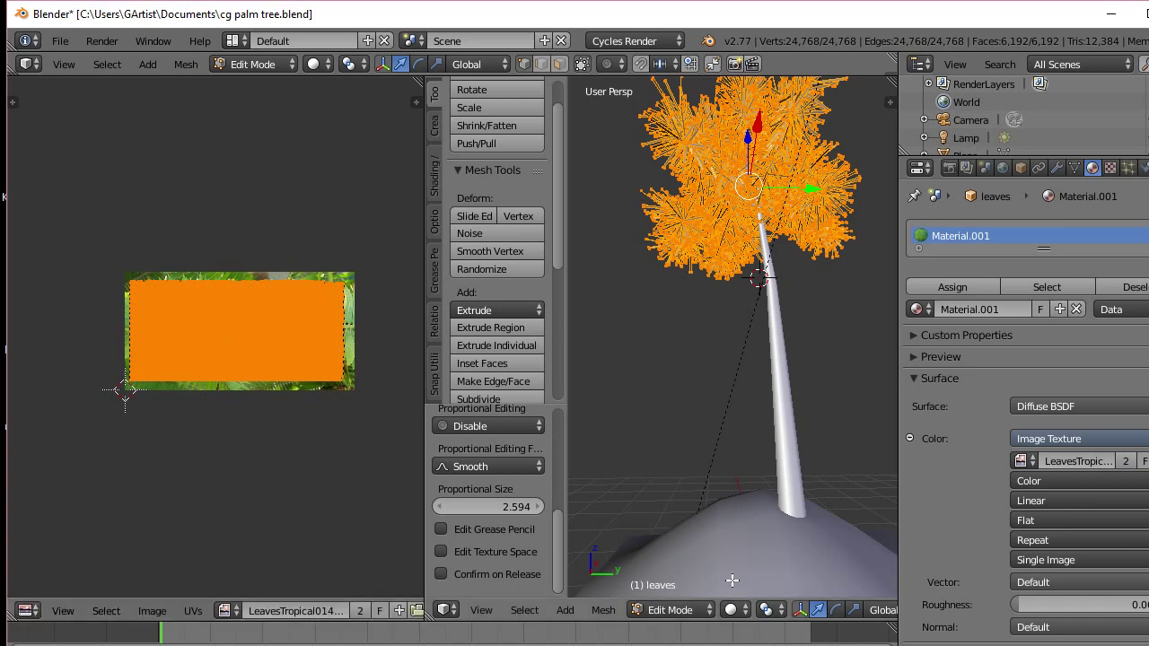
Preview the scene in Rendered shading, examine the textured palm and mound from several sides, and return to Solid shading
{"action": "left_click", "coordinate": [746, 612]}
{"action": "left_click", "coordinate": [771, 490]}
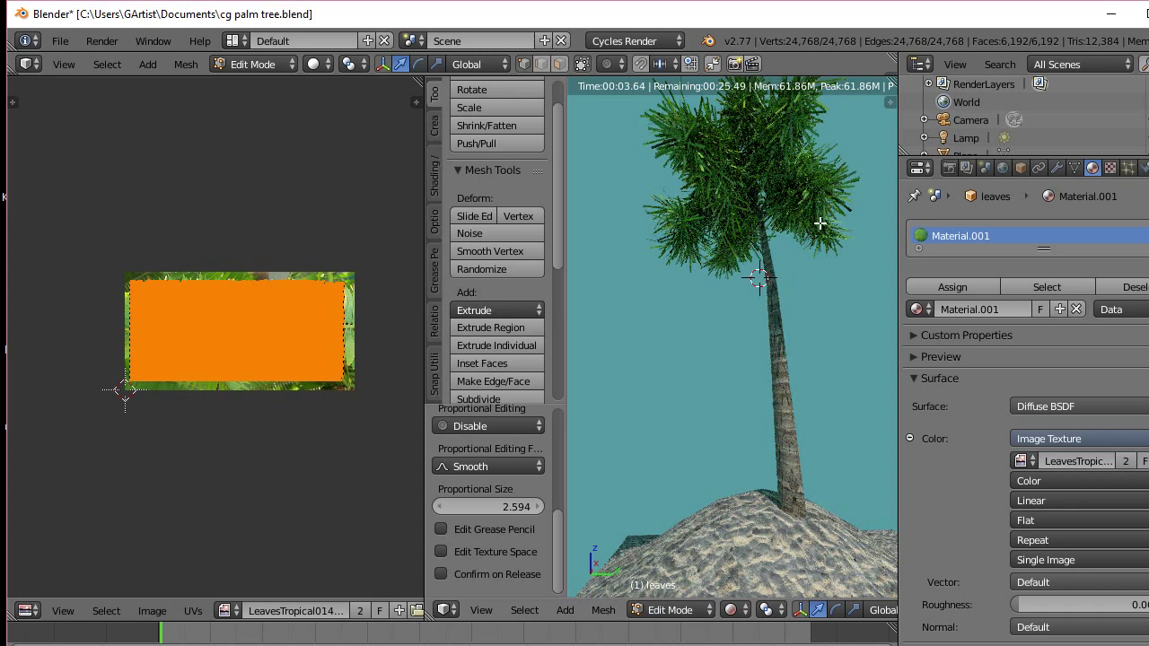
{"action": "scroll", "coordinate": [796, 319], "scroll_direction": "down", "scroll_amount": 1}
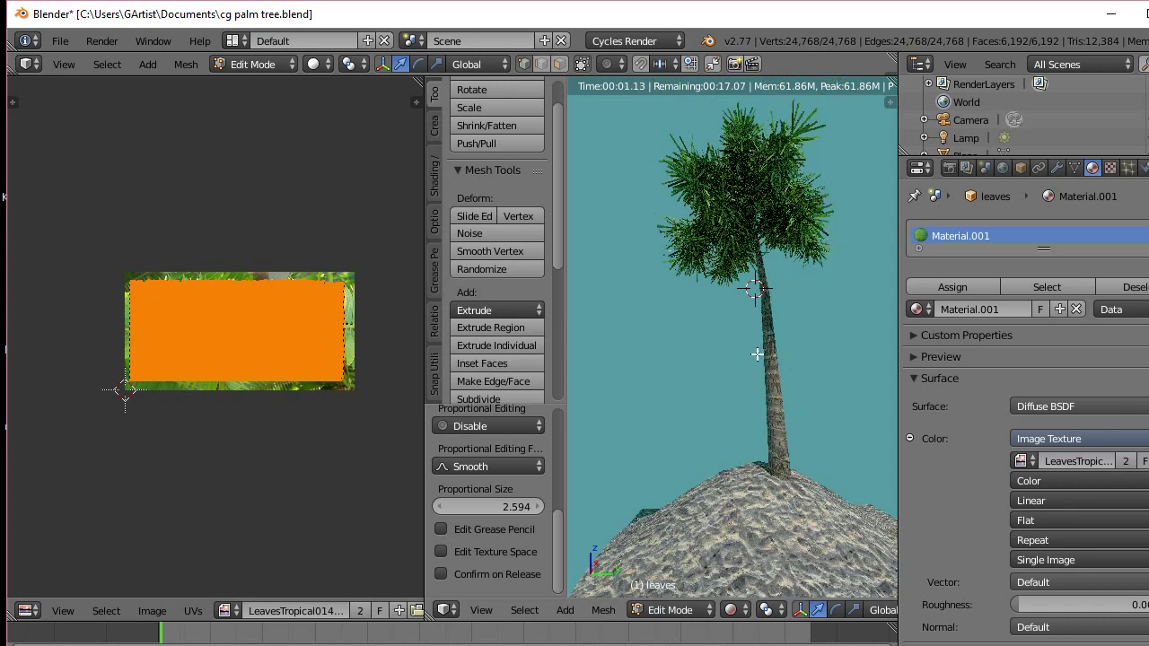
{"action": "middle_click_drag", "start_coordinate": [802, 397], "coordinate": [598, 391]}
{"action": "middle_click_drag", "start_coordinate": [612, 385], "coordinate": [639, 386]}
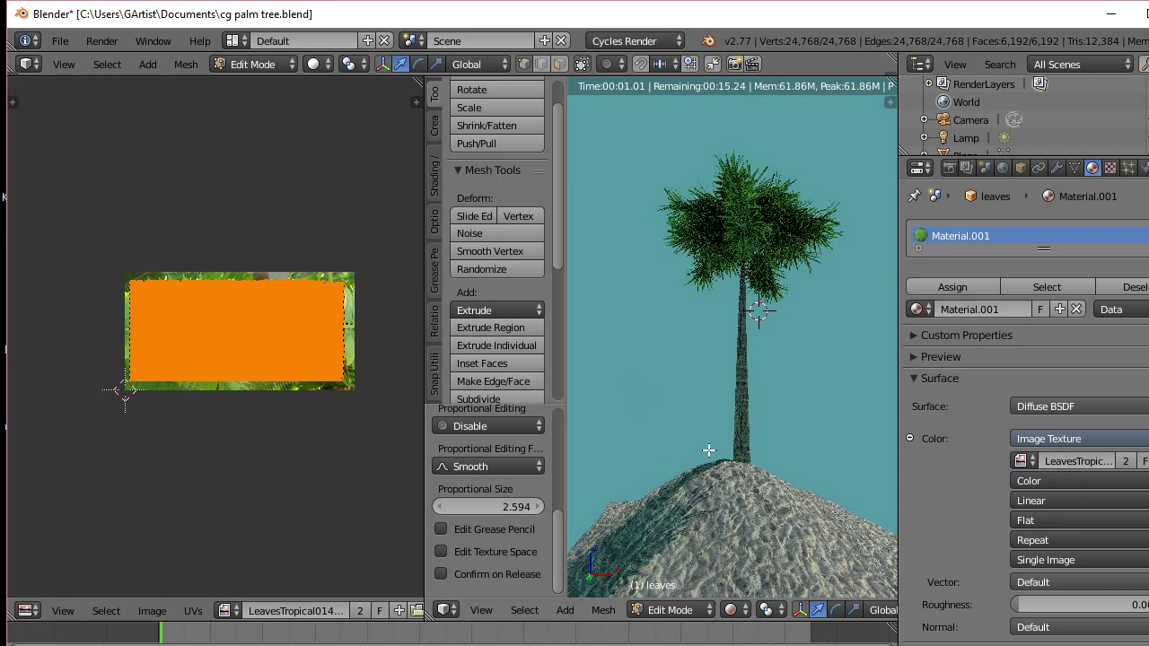
{"action": "middle_click_drag", "start_coordinate": [748, 346], "coordinate": [729, 395]}
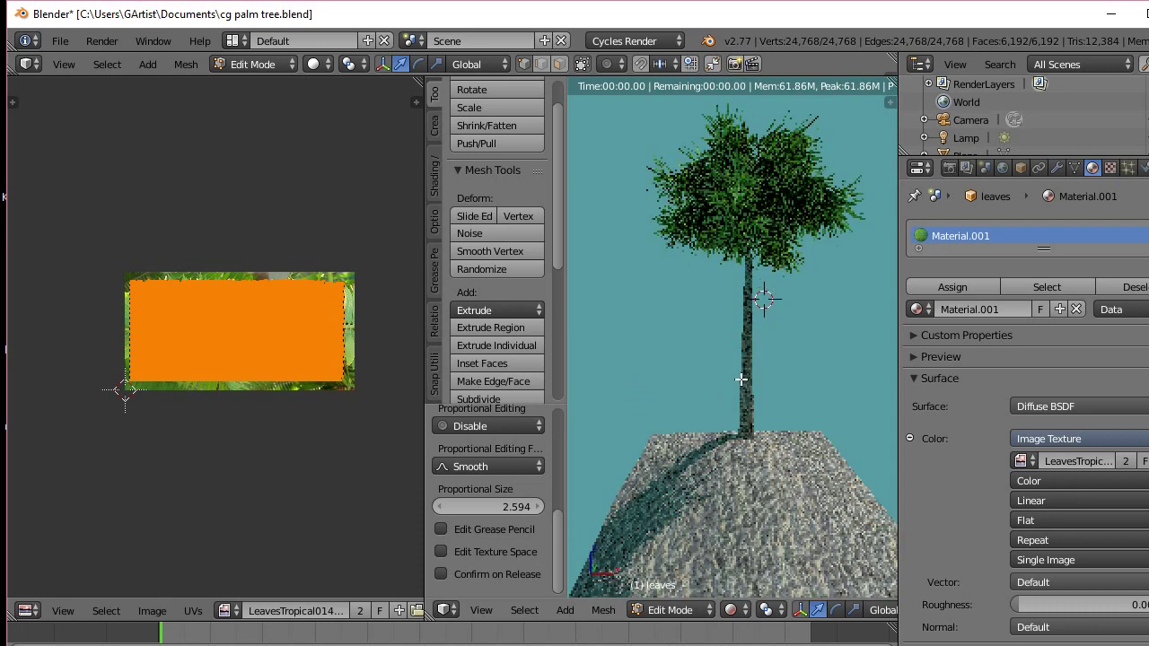
{"action": "scroll", "coordinate": [748, 377], "scroll_direction": "up", "scroll_amount": 1}
{"action": "scroll", "coordinate": [749, 372], "scroll_direction": "down", "scroll_amount": 1}
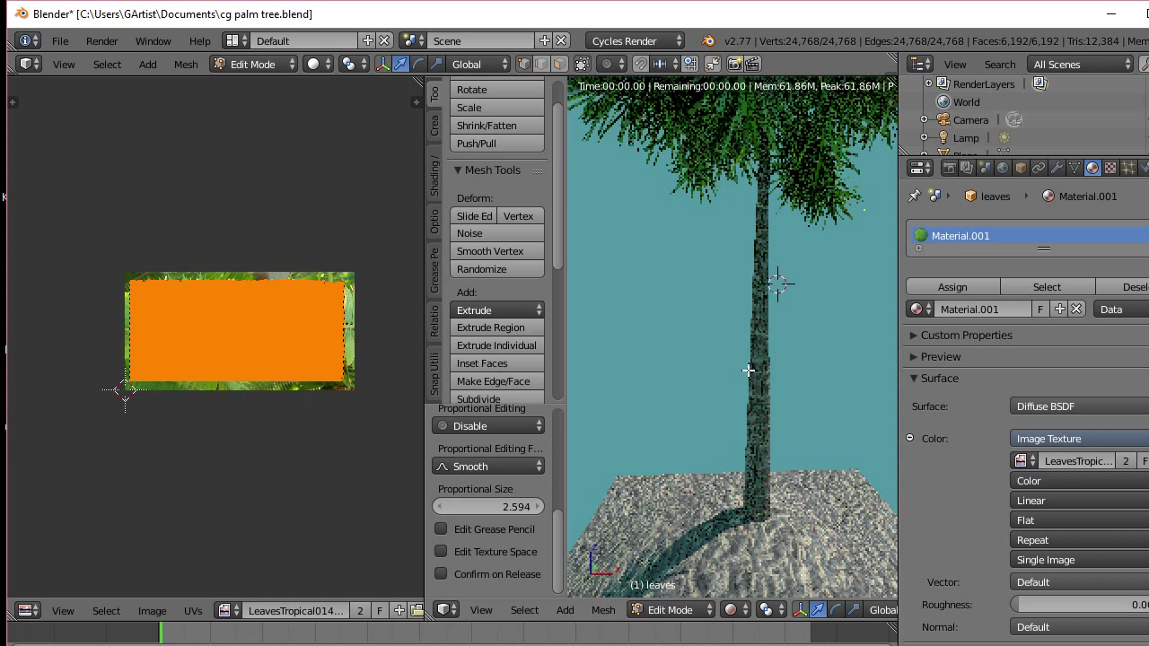
{"action": "scroll", "coordinate": [763, 287], "scroll_direction": "down", "scroll_amount": 2}
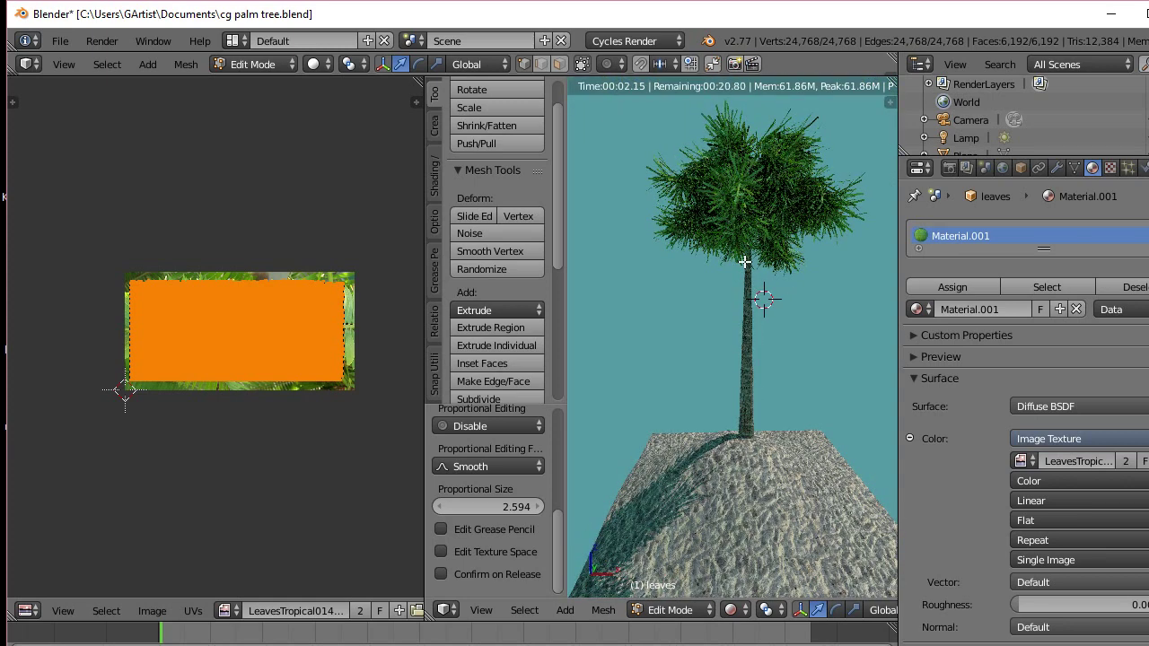
{"action": "left_click", "coordinate": [746, 611]}
{"action": "left_click", "coordinate": [758, 552]}
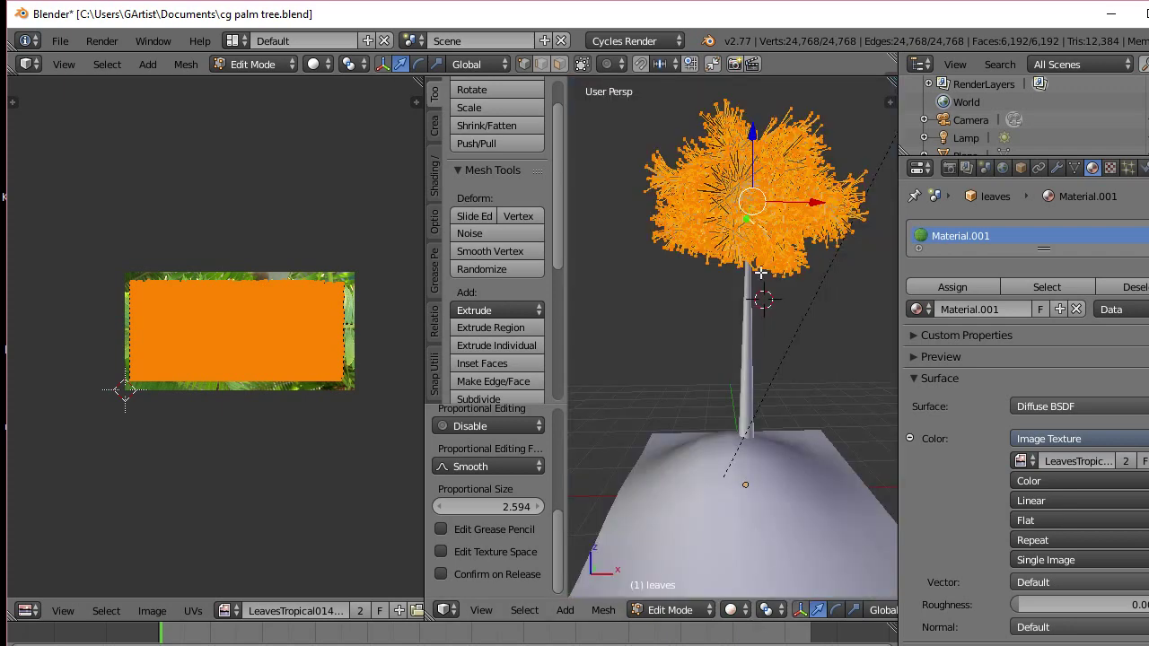
Leave Edit Mode, select the trunk together with the leaves, and join them into one tree object
{"action": "key", "text": "Tab"}
{"action": "right_click", "coordinate": [754, 312]}
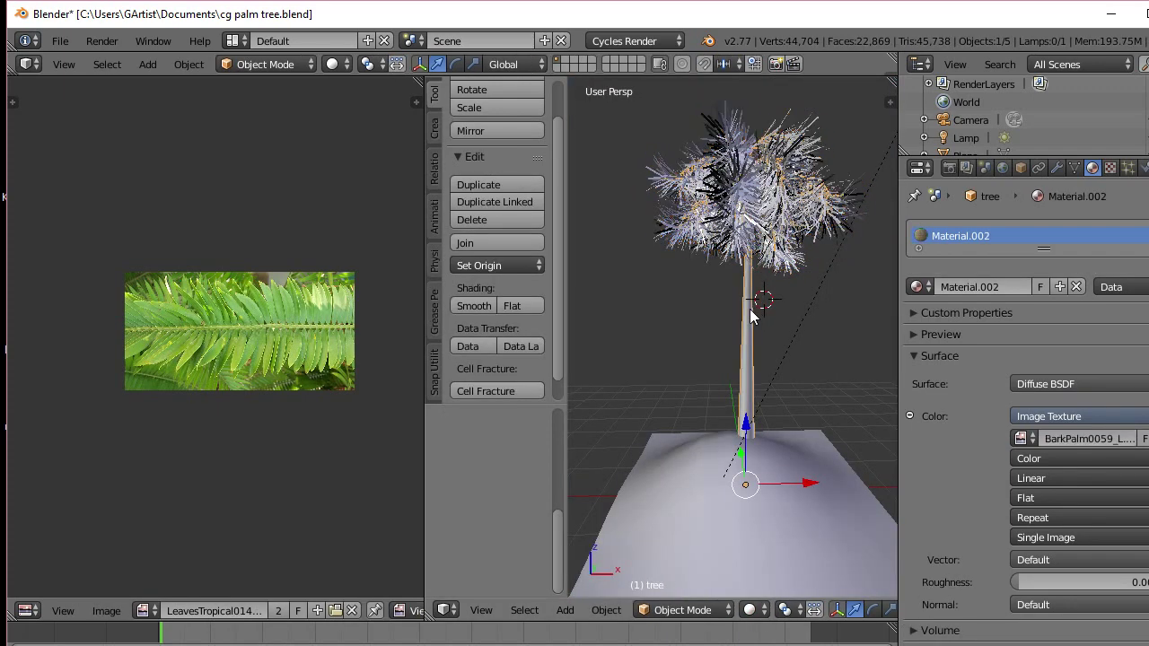
{"action": "right_click", "coordinate": [735, 222], "text": "shift"}
{"action": "right_click", "coordinate": [735, 203], "text": "shift"}
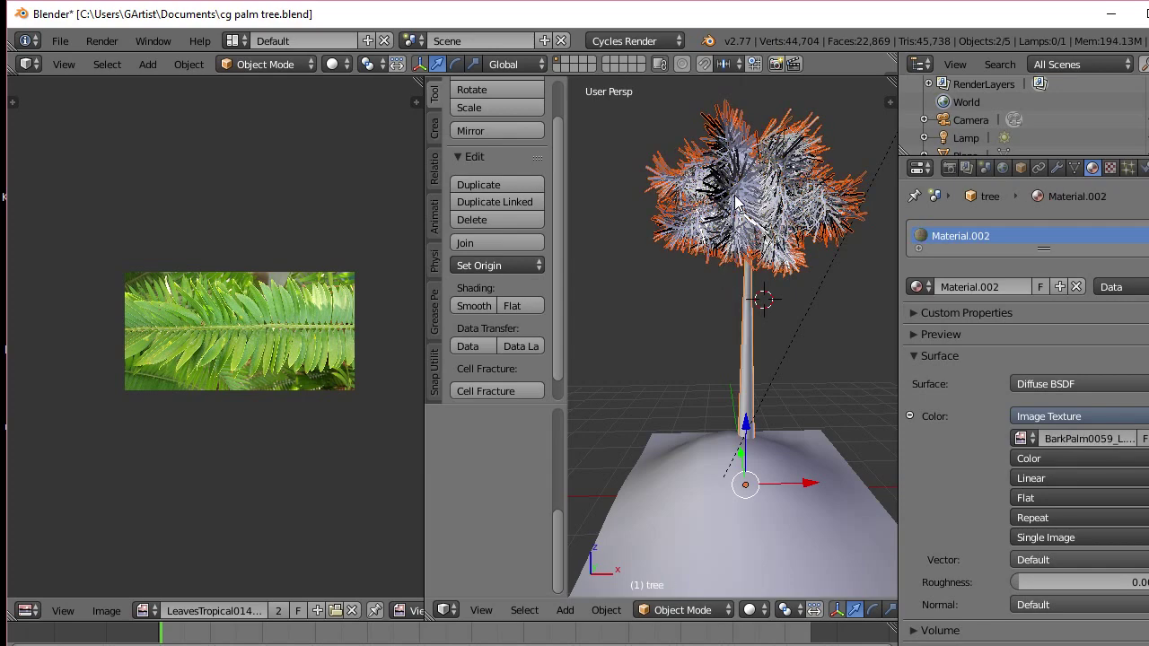
{"action": "middle_click_drag", "start_coordinate": [736, 203], "coordinate": [636, 197]}
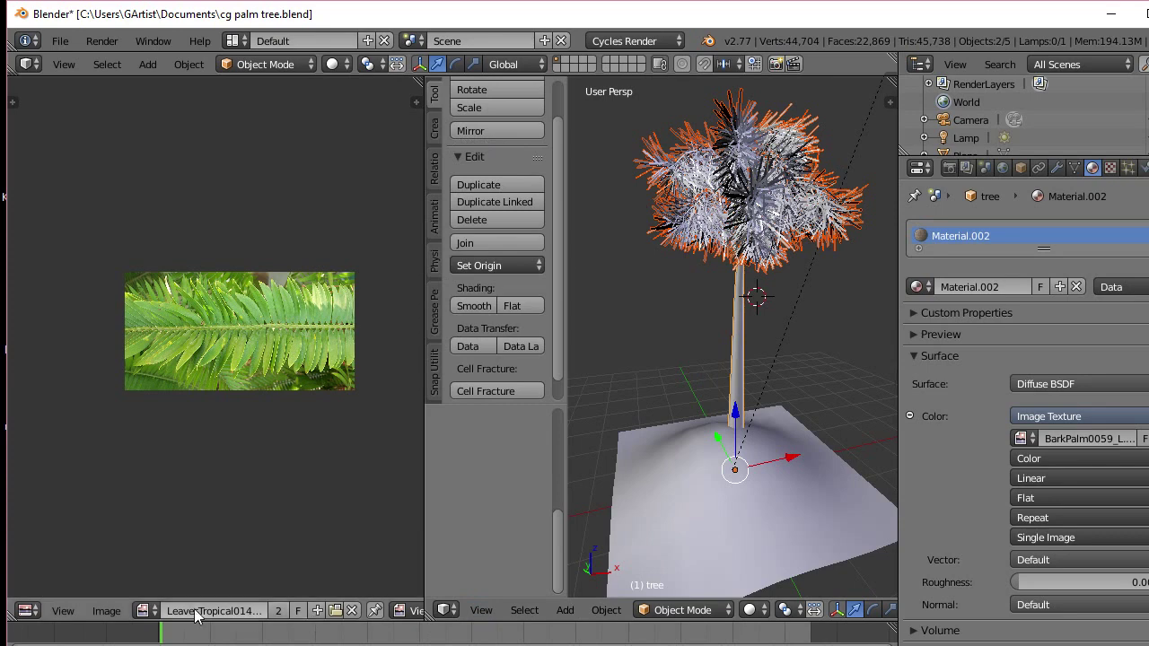
{"action": "left_click", "coordinate": [103, 611]}
{"action": "left_click", "coordinate": [125, 479]}
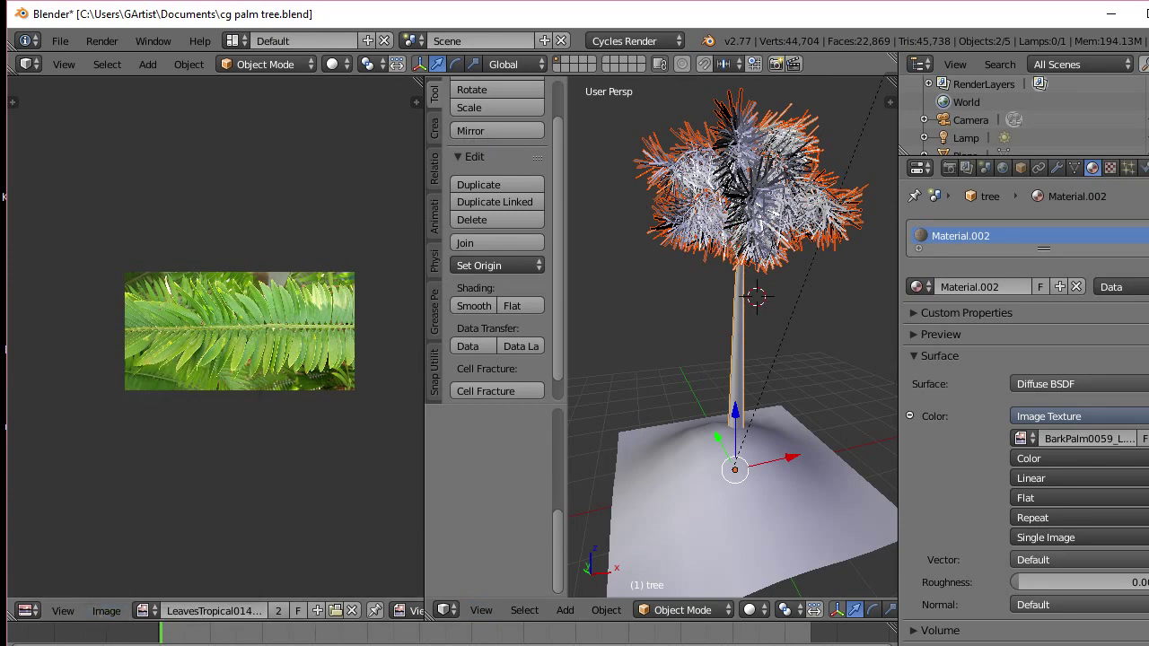
{"action": "left_click", "coordinate": [606, 610]}
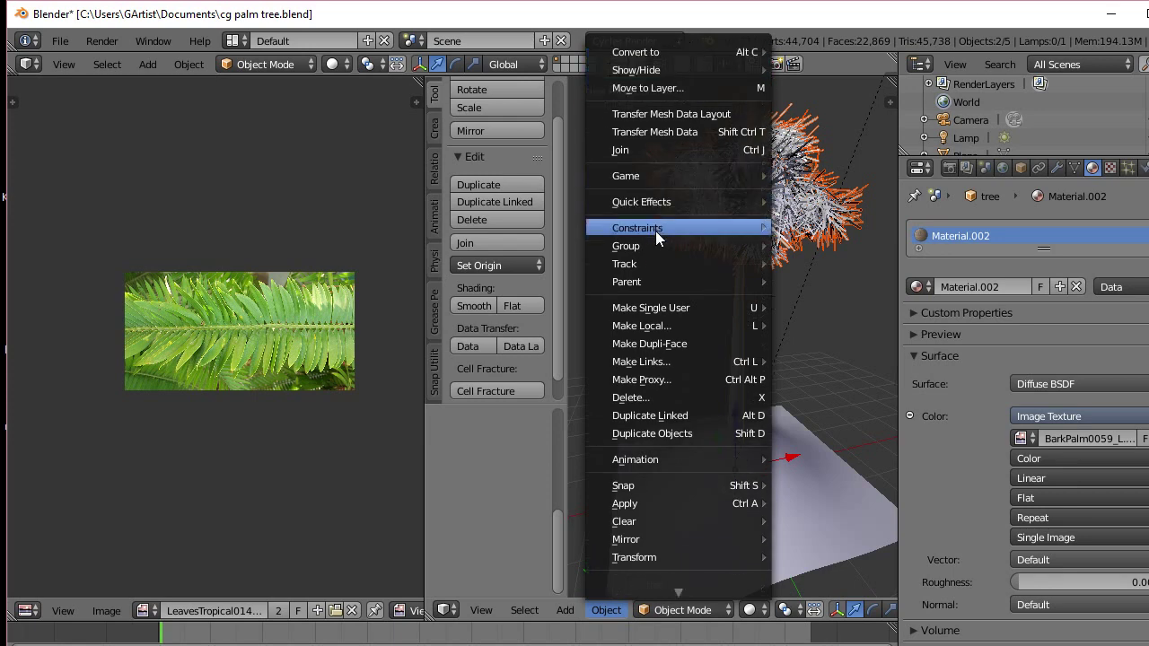
{"action": "mouse_move", "coordinate": [647, 172]}
{"action": "left_click", "coordinate": [649, 151]}
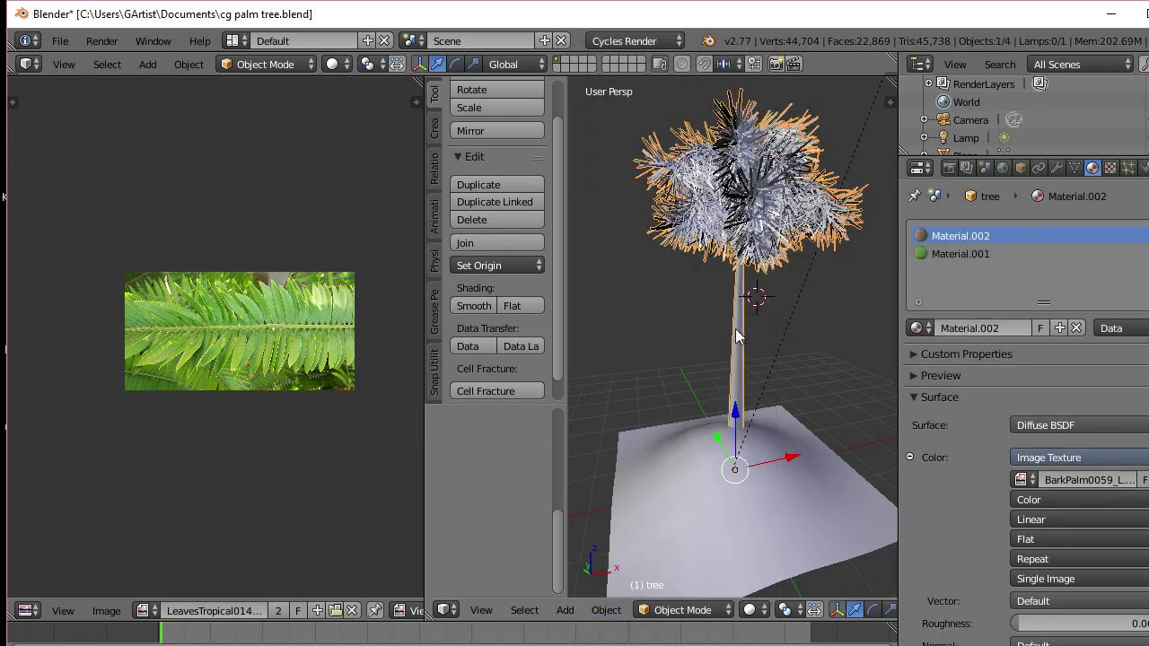
{"action": "key", "text": "g"}
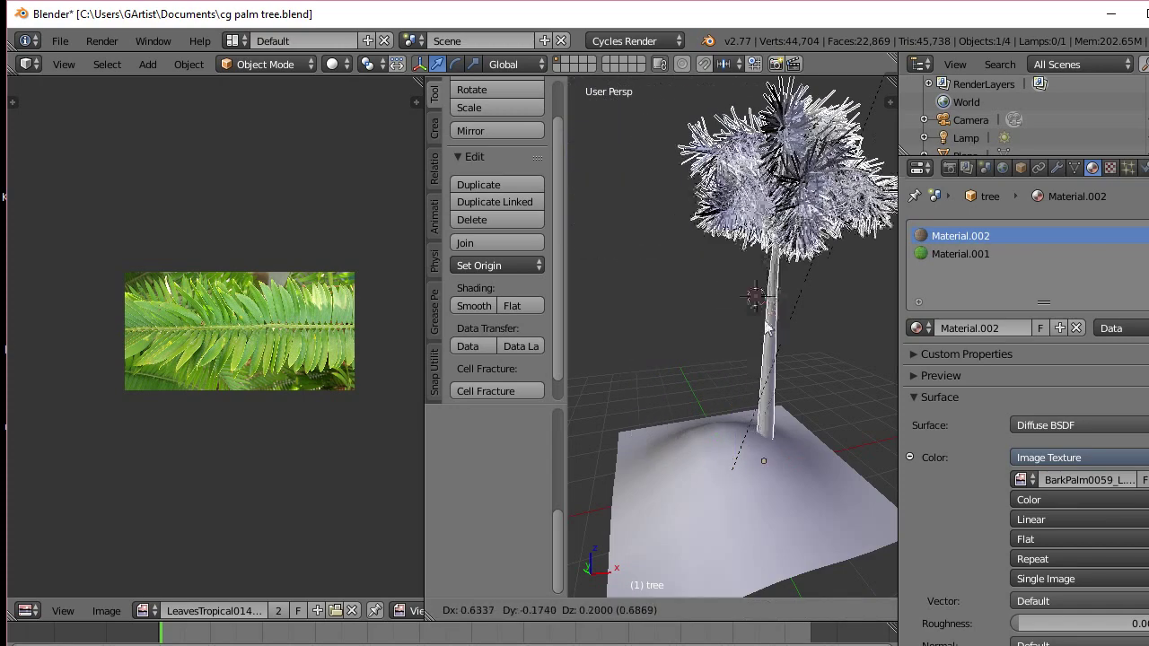
{"action": "right_click", "coordinate": [725, 320]}
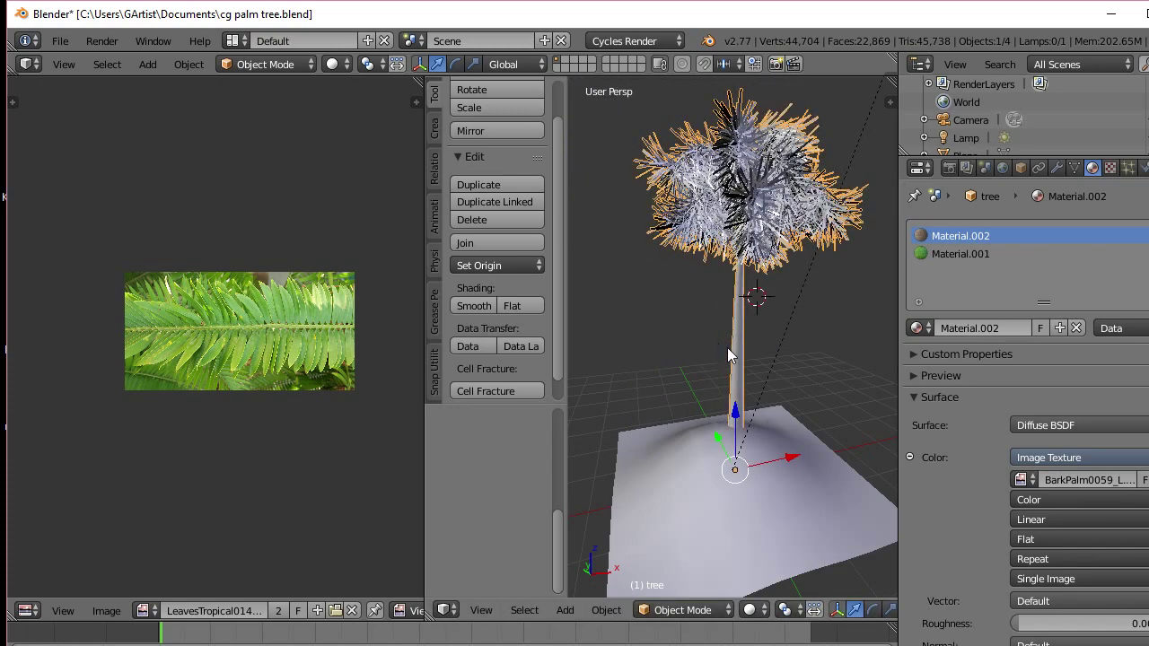
Duplicate the joined palm and place the copy along the X axis, beside the original on the mound
{"action": "key", "text": "shift+d"}
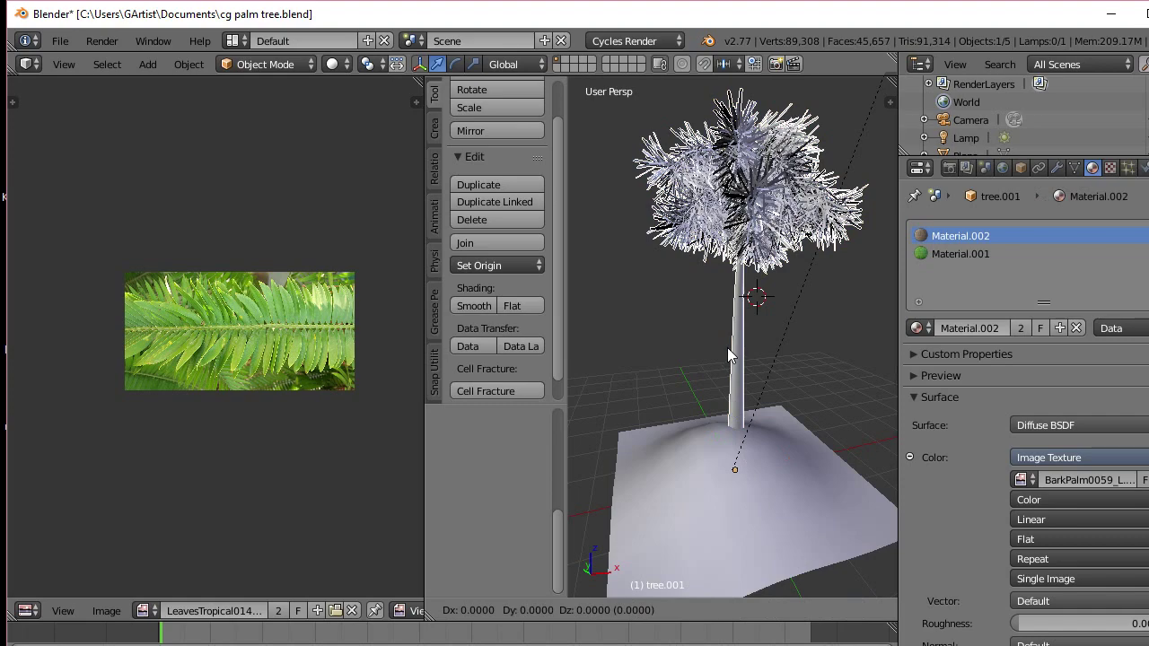
{"action": "key", "text": "x"}
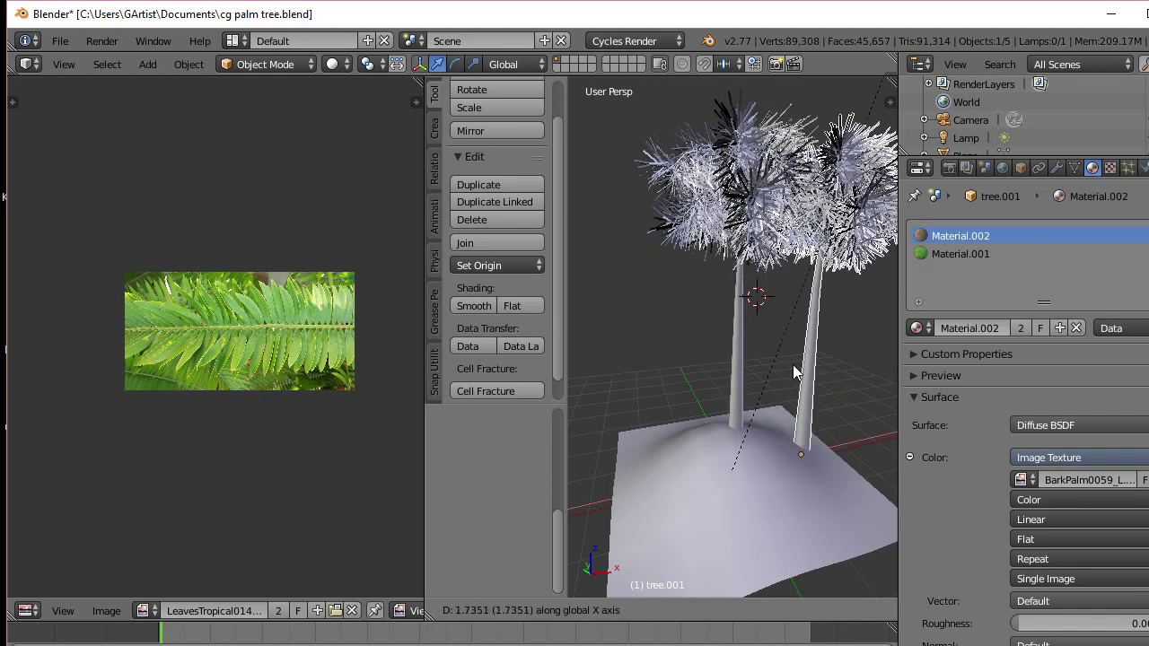
{"action": "left_click", "coordinate": [773, 368]}
Rotate the duplicated palm so that it leans outward, away from the original tree
{"action": "middle_click_drag", "start_coordinate": [773, 369], "coordinate": [687, 345]}
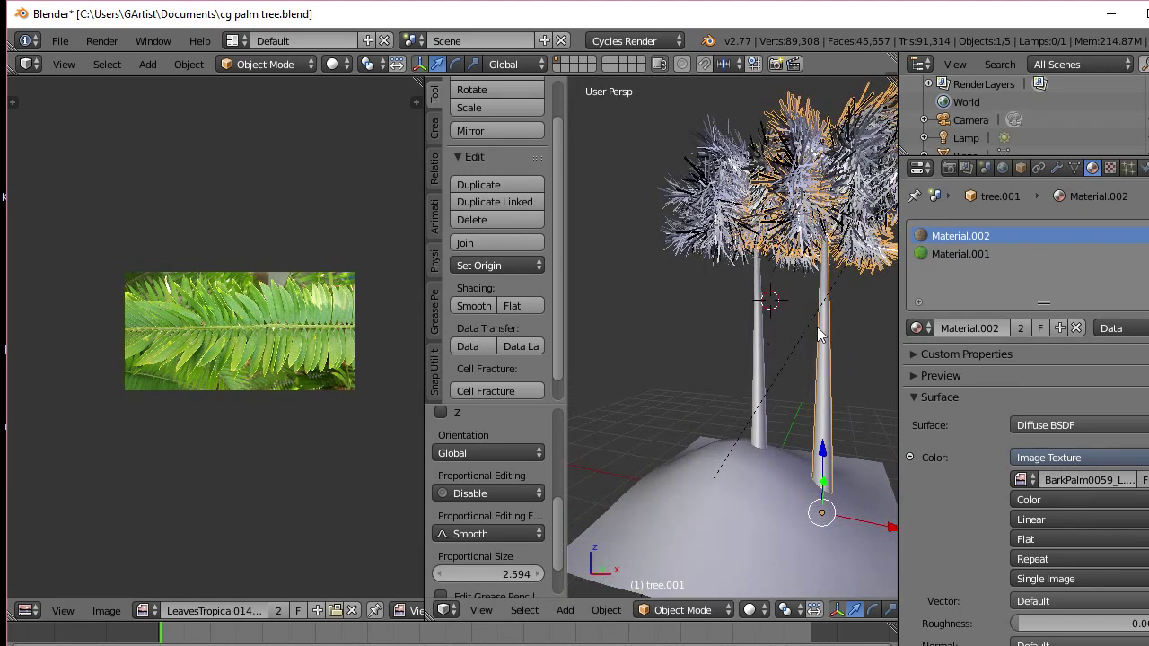
{"action": "scroll", "coordinate": [817, 328], "scroll_direction": "down", "scroll_amount": 2}
{"action": "middle_click_drag", "start_coordinate": [815, 331], "coordinate": [854, 332]}
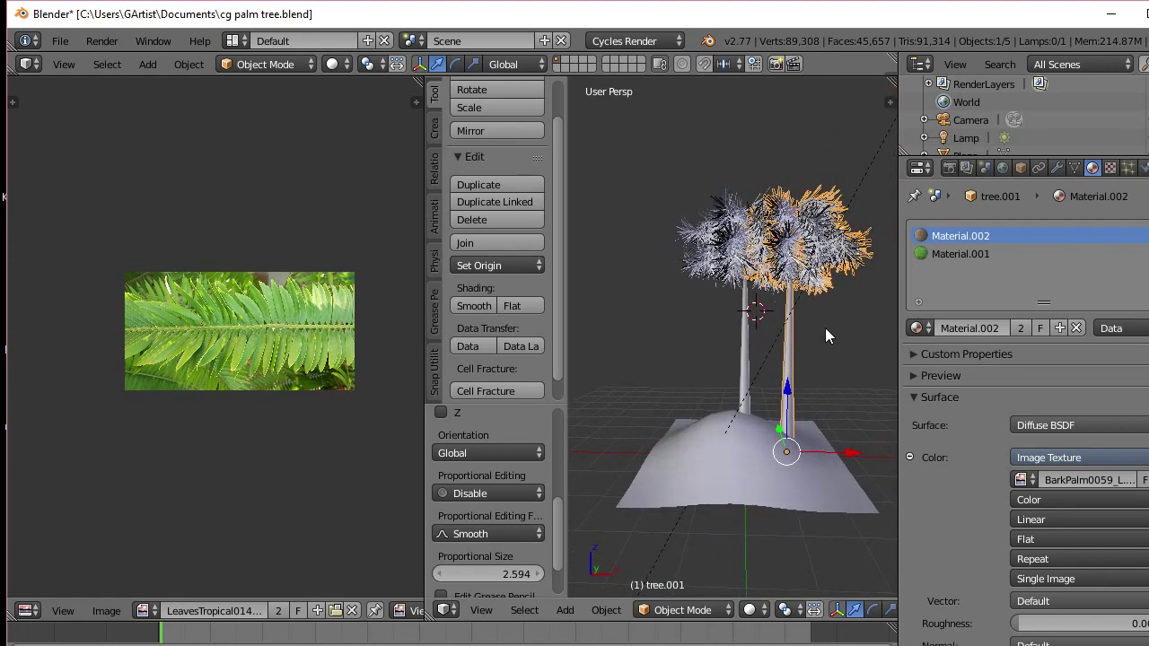
{"action": "key", "text": "r"}
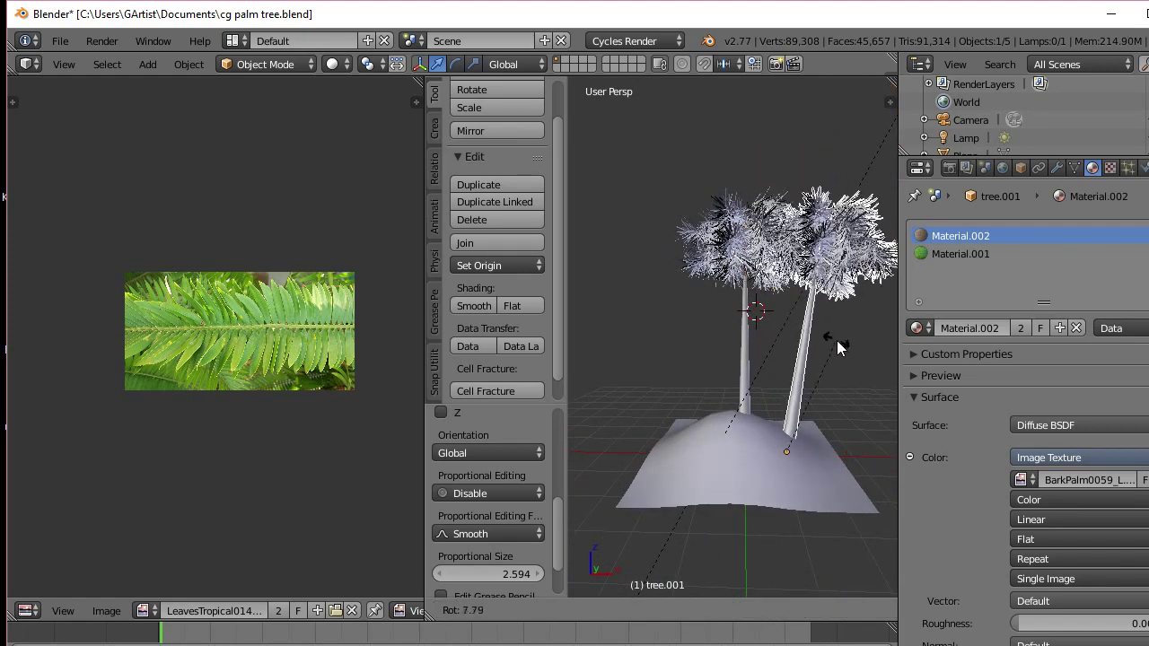
{"action": "left_click", "coordinate": [843, 350]}
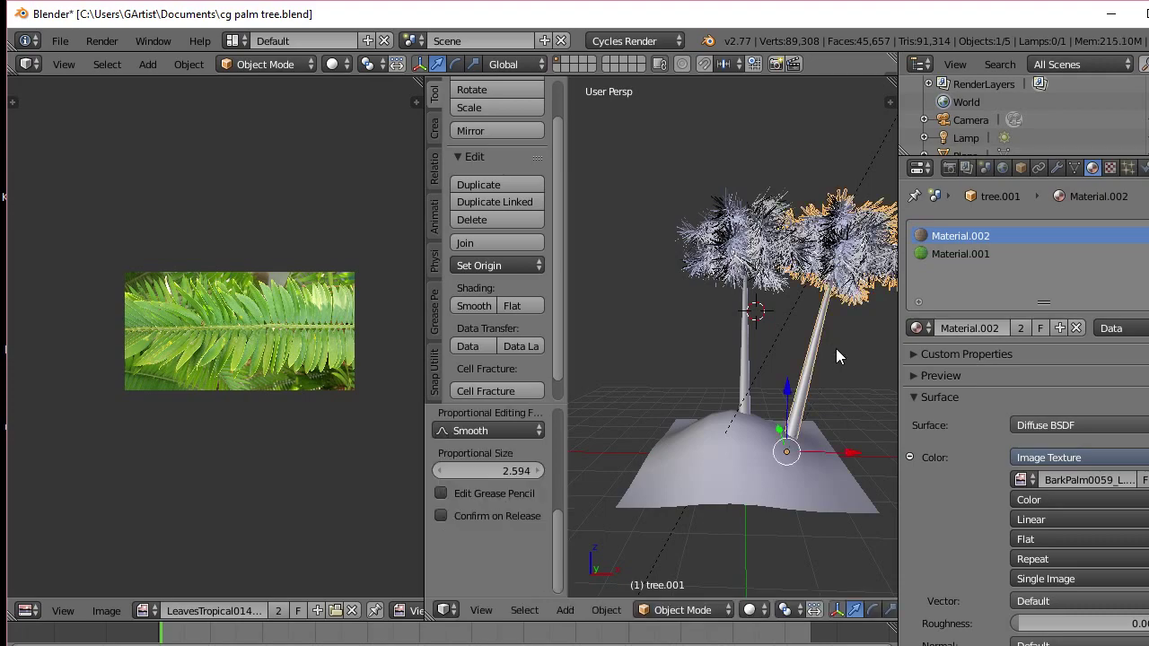
{"action": "middle_click_drag", "start_coordinate": [836, 349], "coordinate": [723, 344]}
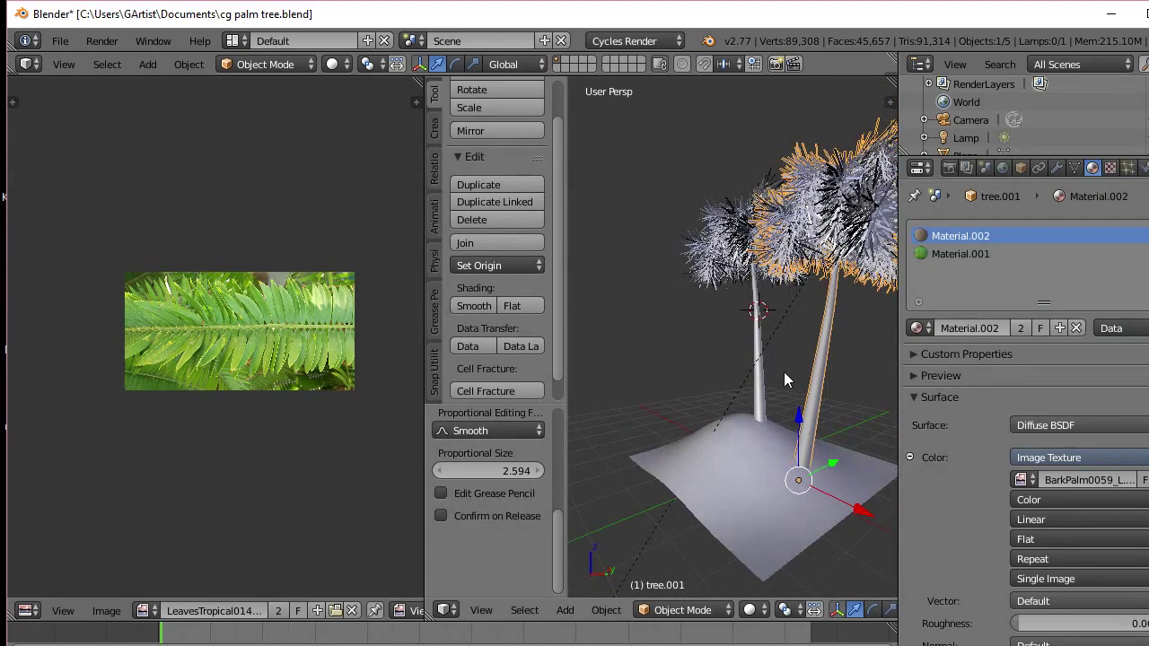
{"action": "key", "text": "r"}
{"action": "right_click", "coordinate": [781, 407]}
{"action": "middle_click_drag", "start_coordinate": [781, 407], "coordinate": [829, 404]}
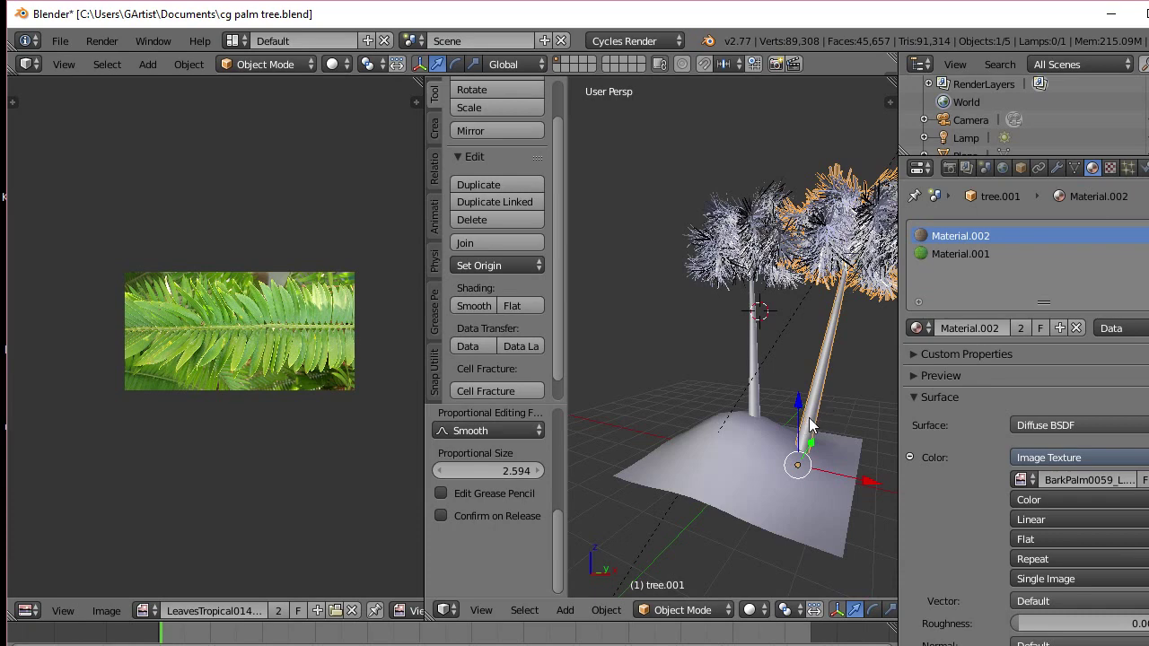
Duplicate the leaning palm, place the copy on the original tree's other side, and rotate it to lean the opposite way
{"action": "key", "text": "shift+d"}
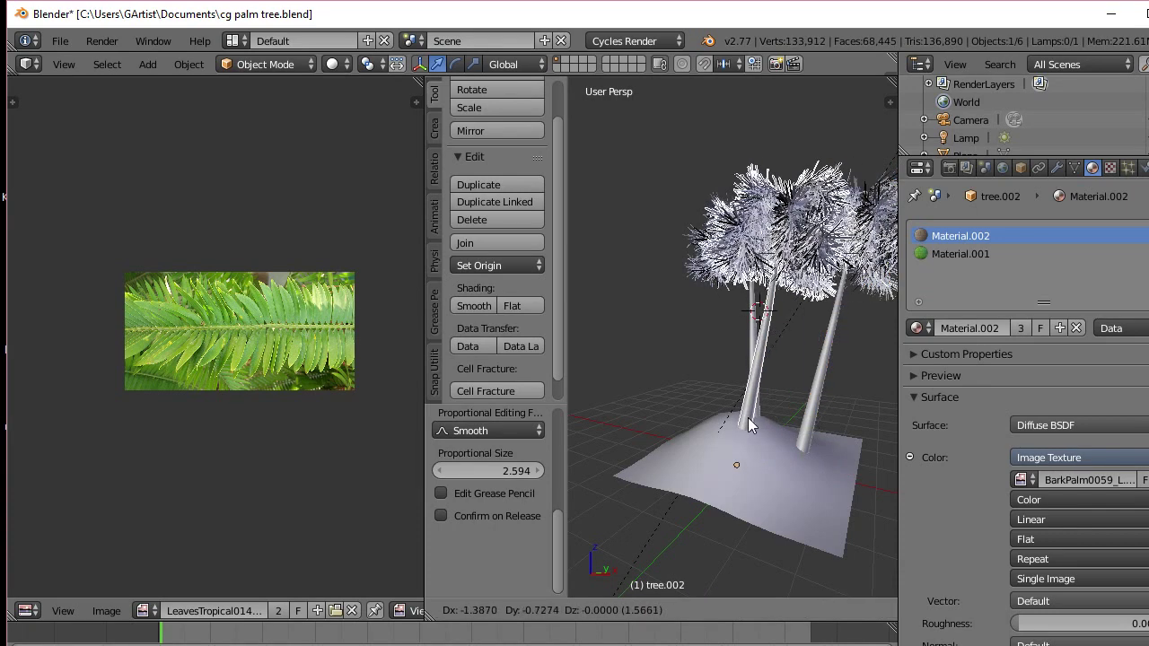
{"action": "left_click", "coordinate": [743, 417]}
{"action": "key", "text": "g"}
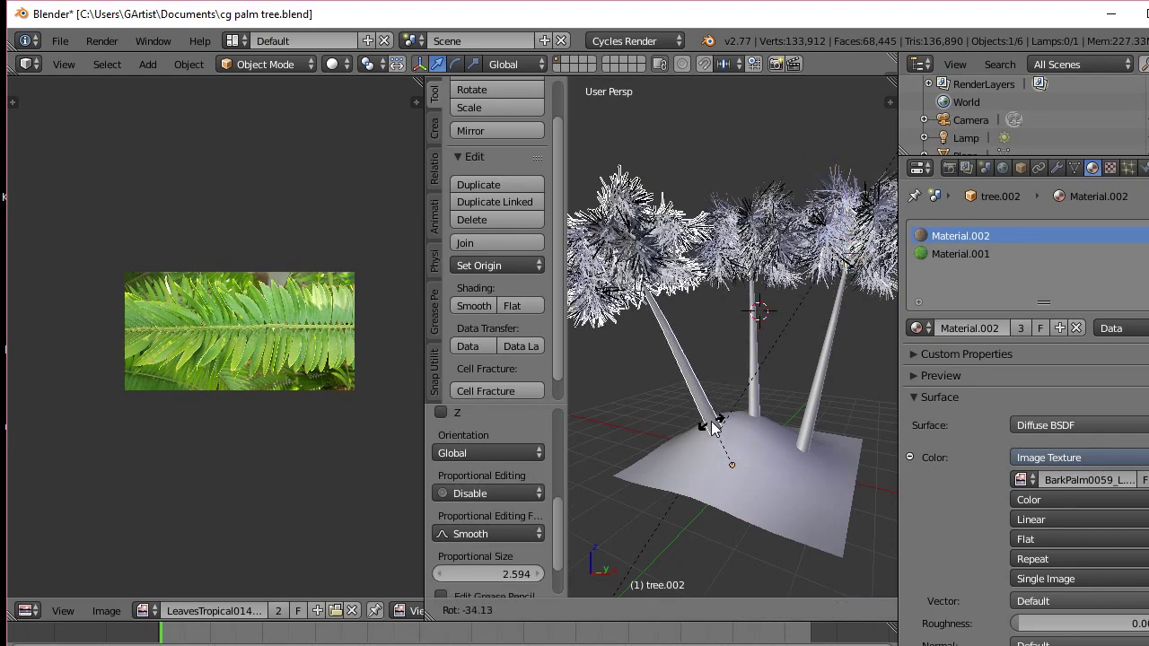
{"action": "left_click", "coordinate": [722, 424]}
Select the first duplicated palm and move its base closer to the other two trees on the mound
{"action": "scroll", "coordinate": [724, 422], "scroll_direction": "up", "scroll_amount": 4}
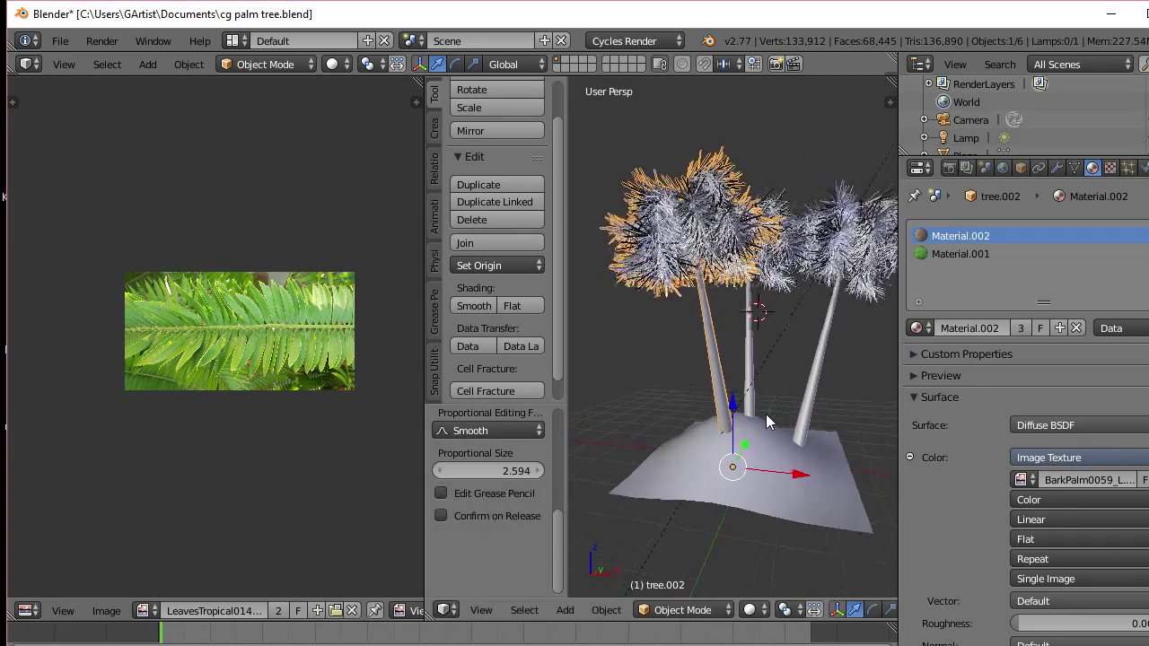
{"action": "scroll", "coordinate": [727, 422], "scroll_direction": "up", "scroll_amount": 2}
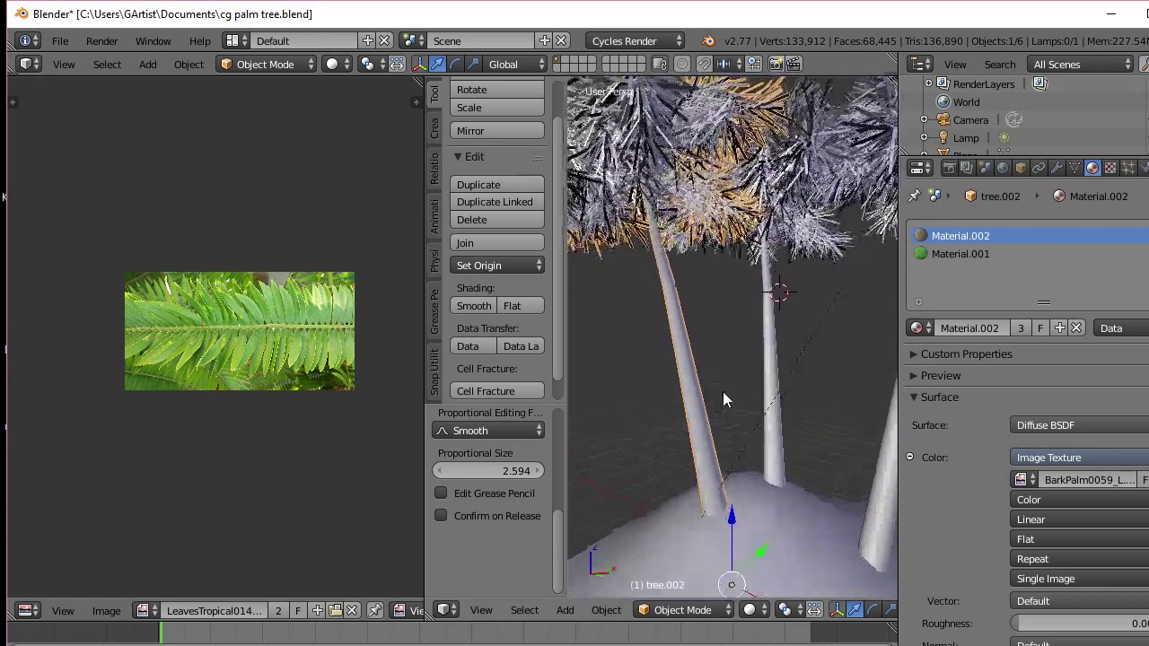
{"action": "right_click", "coordinate": [876, 520]}
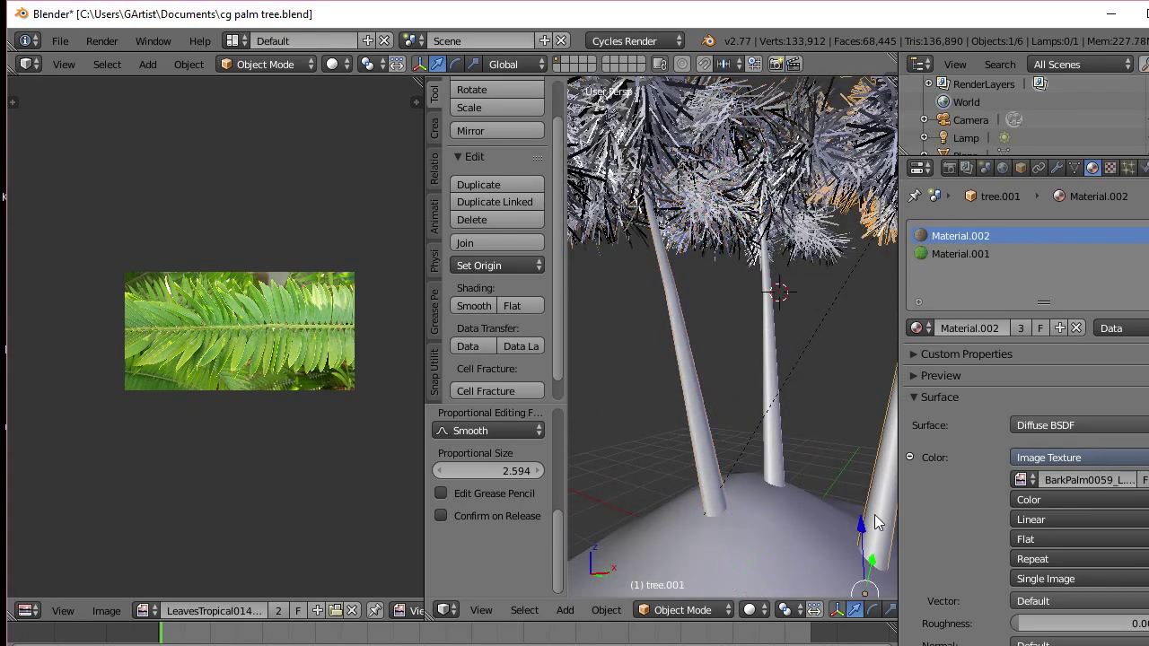
{"action": "key", "text": "g"}
{"action": "left_click", "coordinate": [826, 500]}
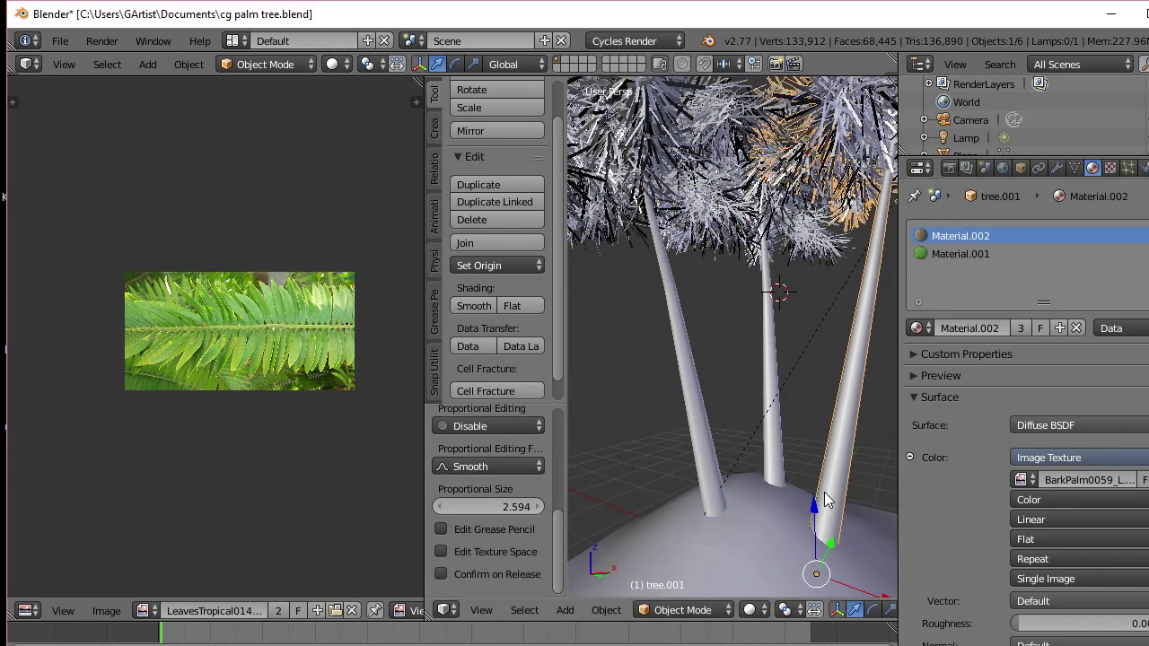
{"action": "scroll", "coordinate": [849, 493], "scroll_direction": "down", "scroll_amount": 5}
{"action": "scroll", "coordinate": [852, 410], "scroll_direction": "up", "scroll_amount": 7}
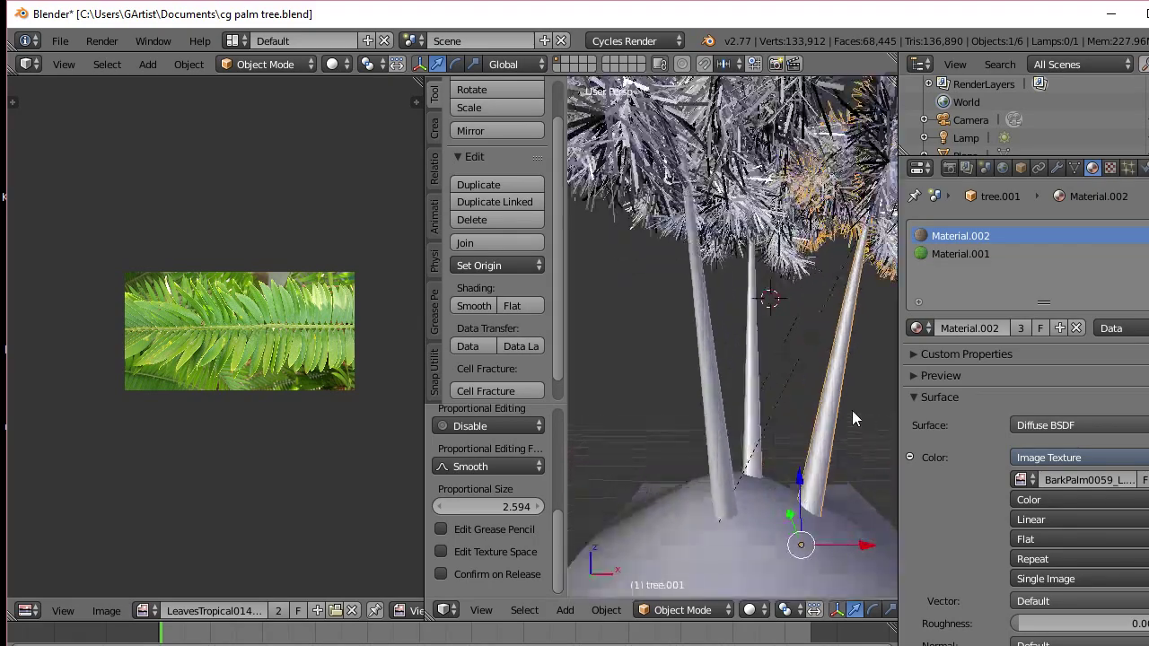
Select the second duplicated palm and rotate it slightly so that it leans further outward from the group
{"action": "scroll", "coordinate": [781, 443], "scroll_direction": "down", "scroll_amount": 4}
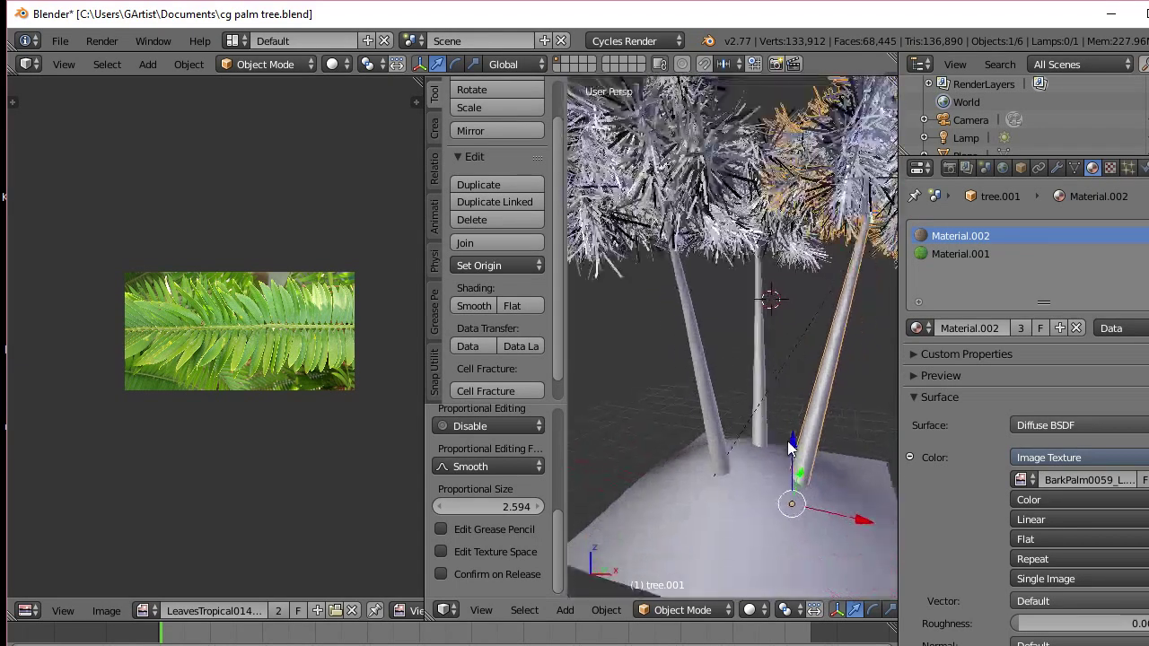
{"action": "right_click", "coordinate": [714, 386]}
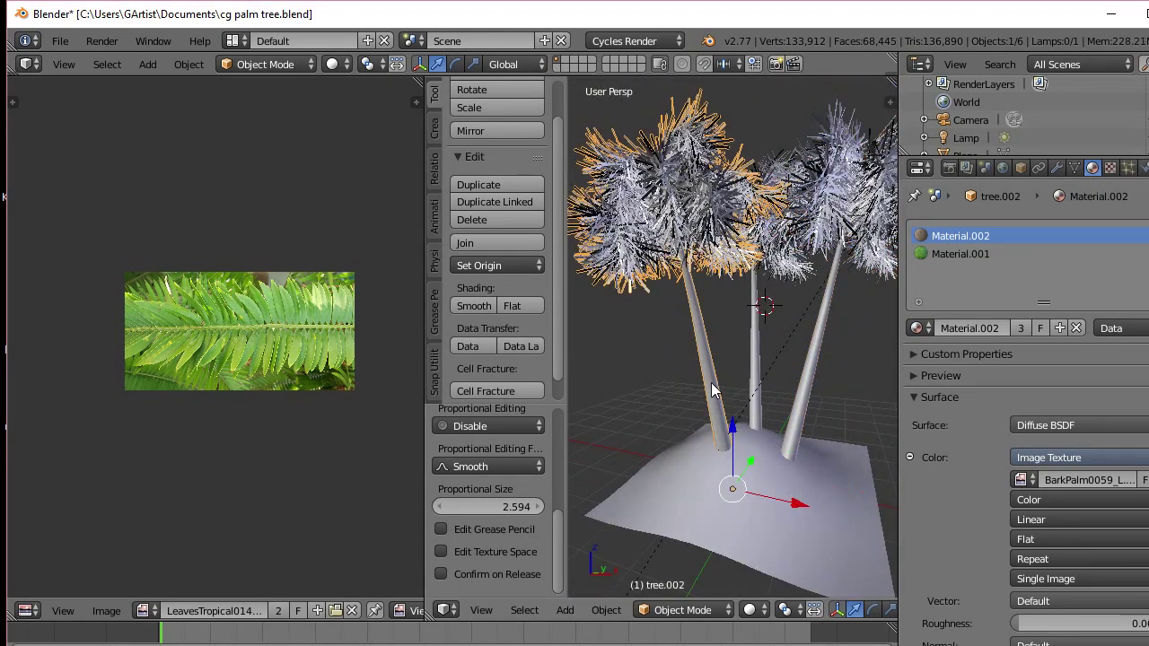
{"action": "key", "text": "r"}
{"action": "left_click", "coordinate": [705, 388]}
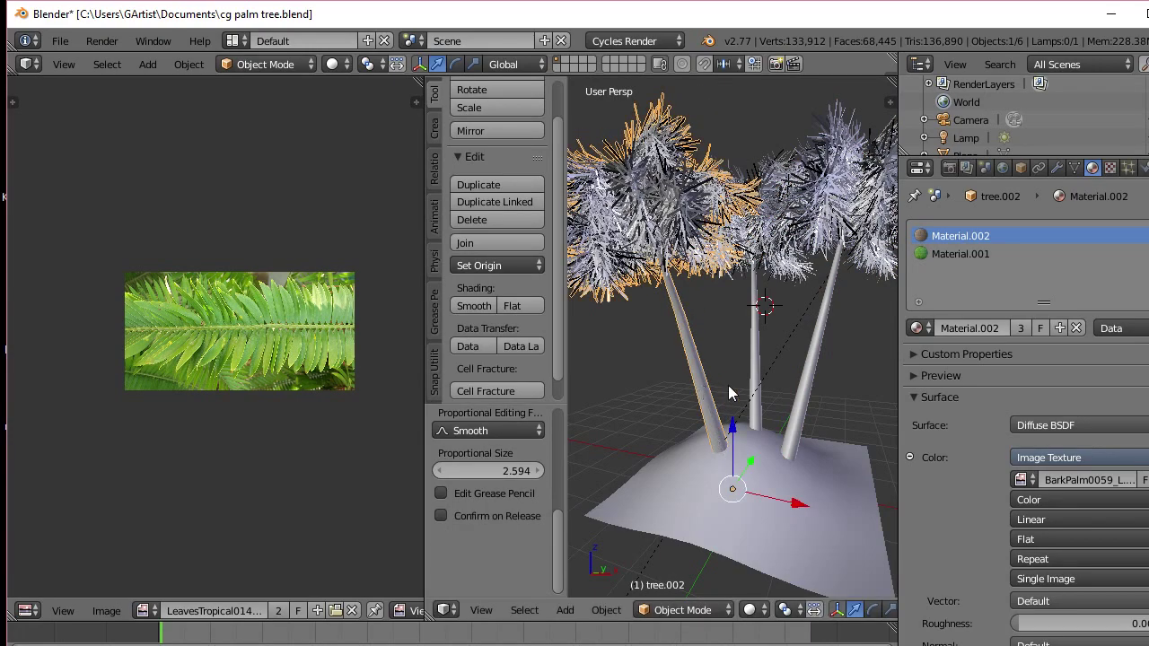
{"action": "middle_click_drag", "start_coordinate": [729, 393], "coordinate": [784, 364]}
{"action": "scroll", "coordinate": [783, 364], "scroll_direction": "down", "scroll_amount": 2}
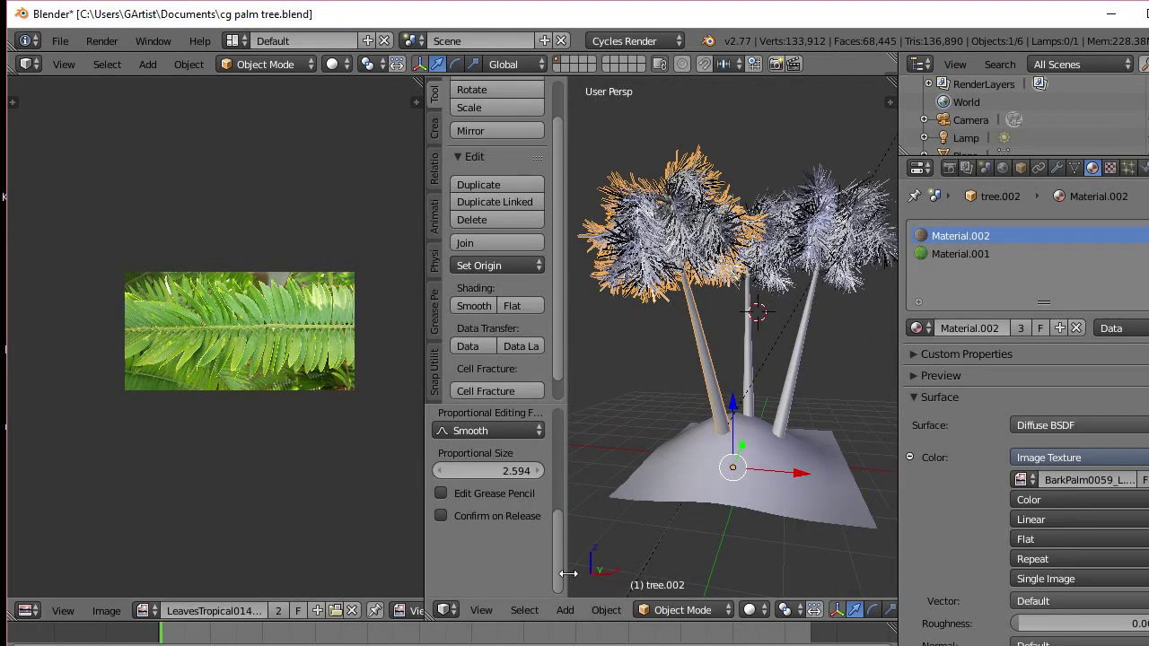
Narrow the tool shelf and enlarge the 3D view over the image editor, with the whole palm group framed
{"action": "left_click_drag", "start_coordinate": [568, 583], "coordinate": [546, 585]}
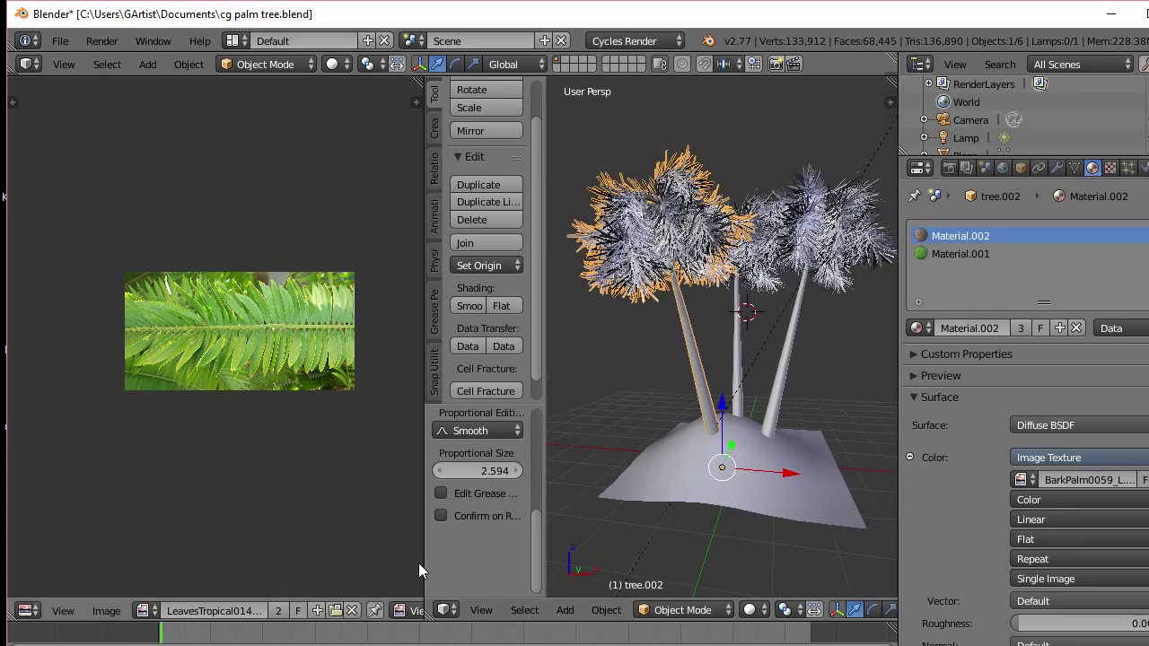
{"action": "left_click_drag", "start_coordinate": [425, 565], "coordinate": [34, 549]}
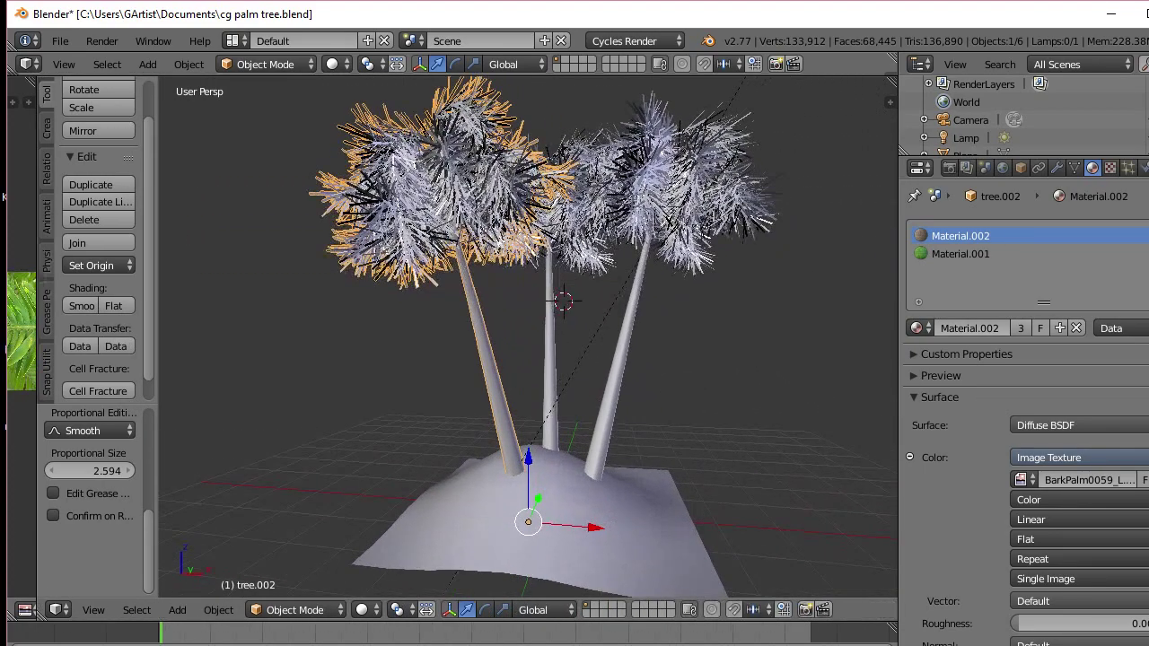
{"action": "scroll", "coordinate": [474, 456], "scroll_direction": "up", "scroll_amount": 3}
{"action": "scroll", "coordinate": [494, 452], "scroll_direction": "down", "scroll_amount": 3}
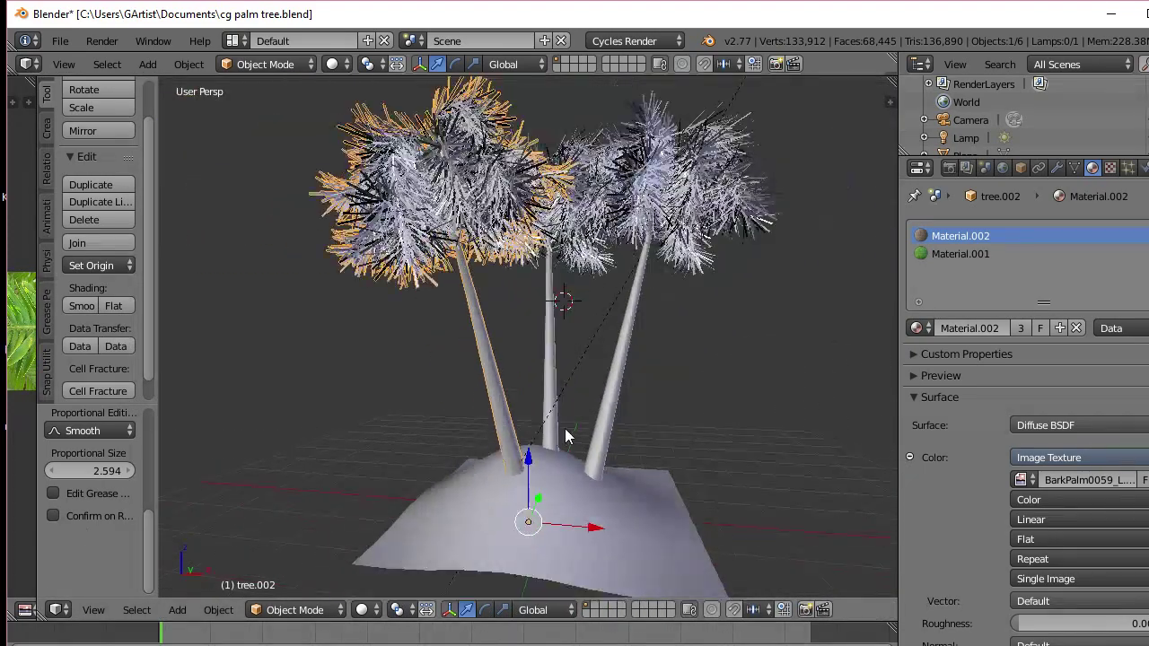
{"action": "middle_click_drag", "start_coordinate": [582, 372], "coordinate": [552, 390], "text": "shift"}
Enable proportional editing on the second duplicated palm's mesh and select only the middle section of its trunk
{"action": "key", "text": "Tab"}
{"action": "key", "text": "Tab"}
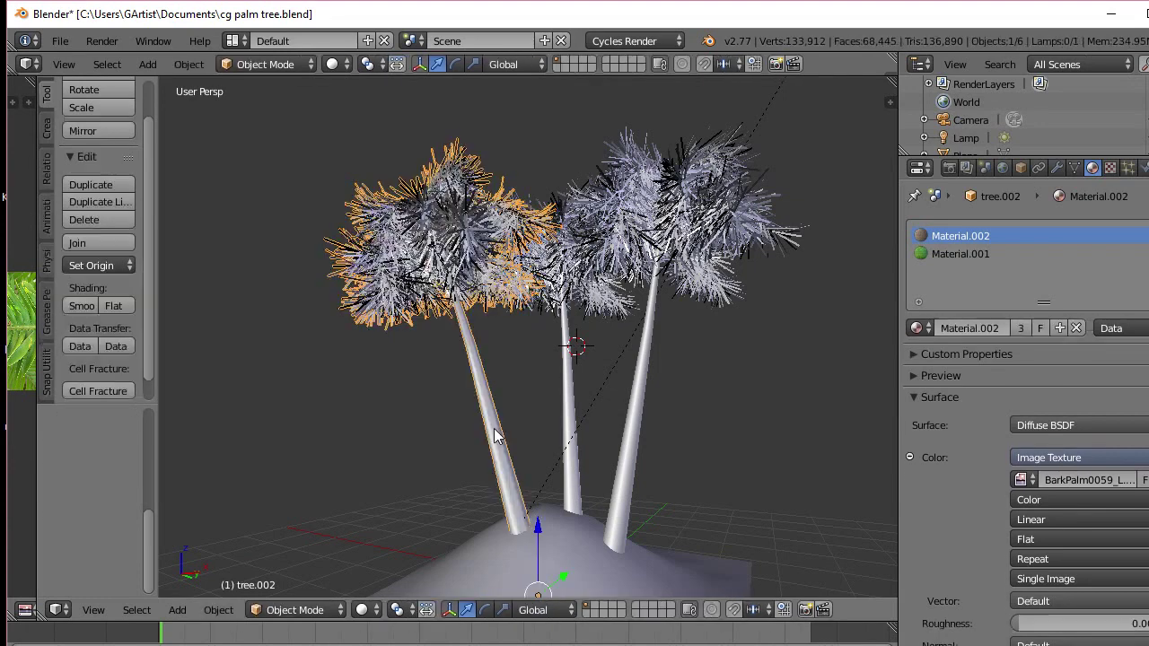
{"action": "key", "text": "Tab"}
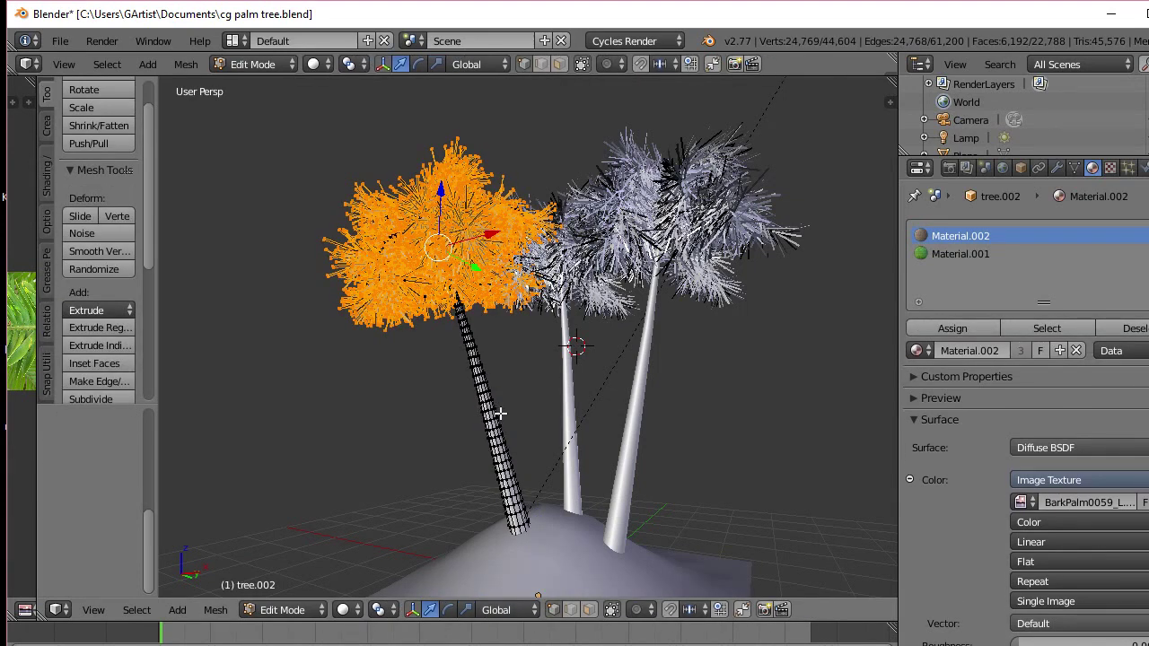
{"action": "key", "text": "o"}
{"action": "key", "text": "b"}
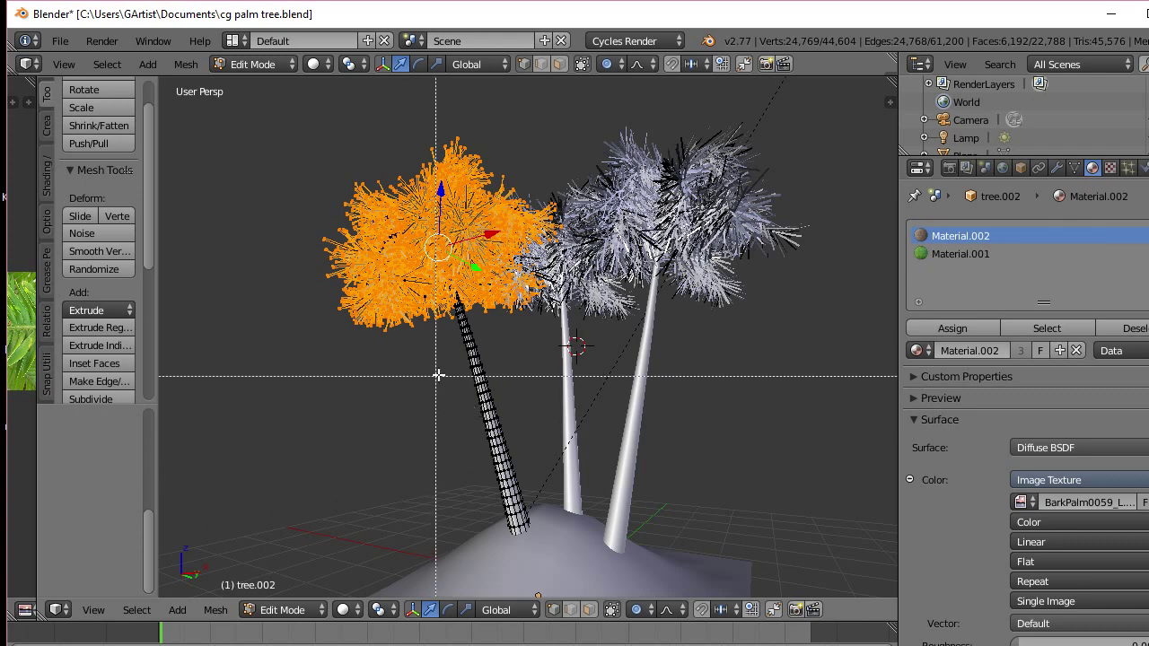
{"action": "left_click_drag", "start_coordinate": [453, 339], "coordinate": [511, 408]}
{"action": "key", "text": "Tab"}
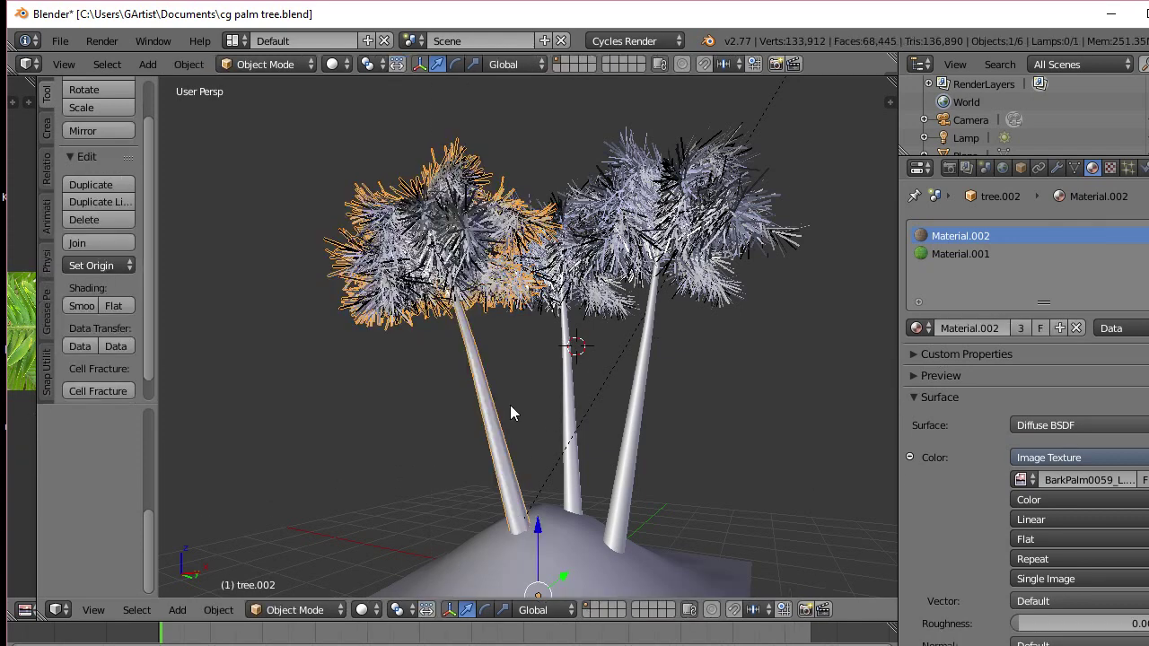
{"action": "key", "text": "Tab"}
{"action": "key", "text": "a"}
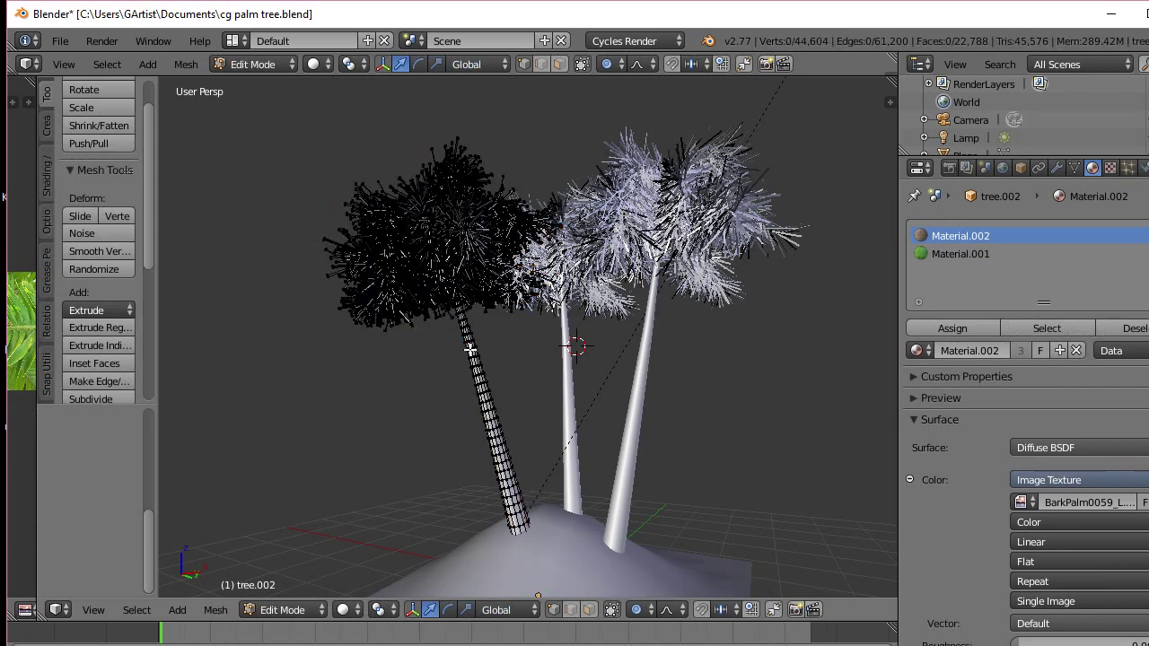
{"action": "key", "text": "b"}
{"action": "left_click_drag", "start_coordinate": [462, 329], "coordinate": [526, 462]}
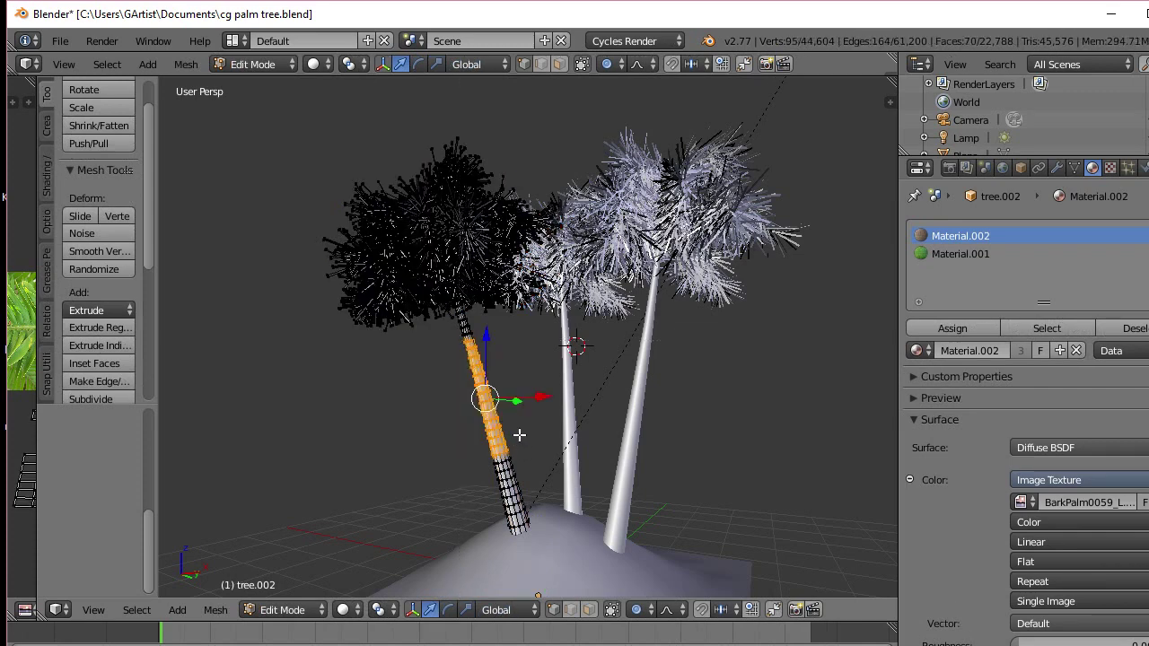
Rotate the selected trunk section about -7.6° with smooth proportional falloff to curve the trunk, and deselect the palm in Object Mode
{"action": "key", "text": "r"}
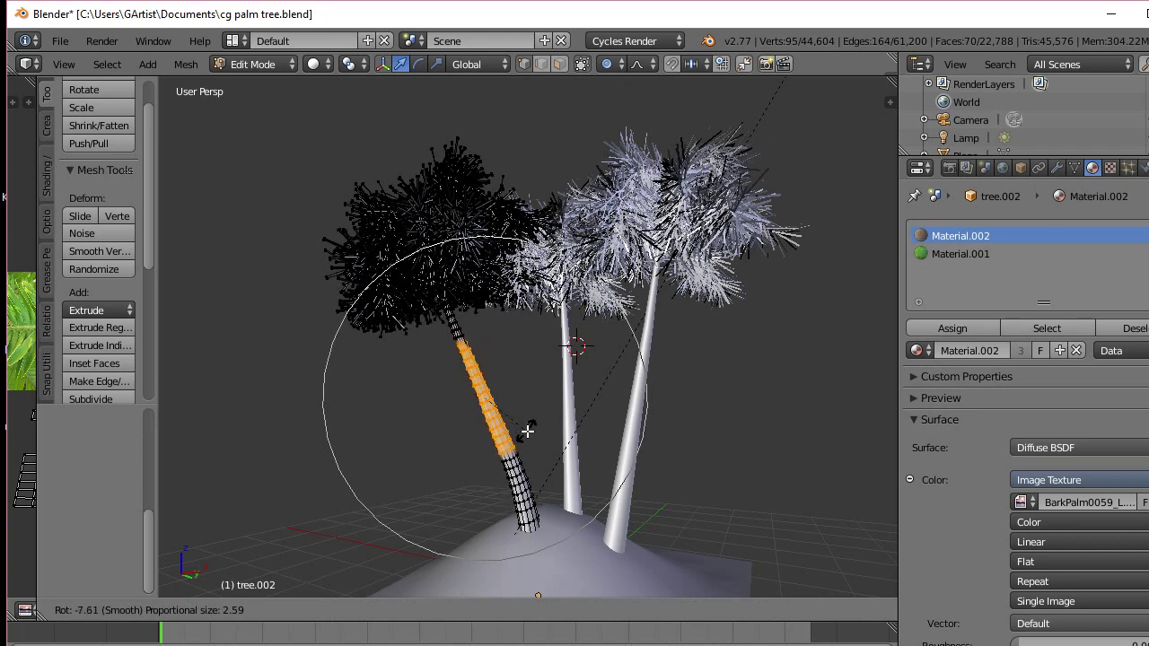
{"action": "left_click", "coordinate": [527, 431]}
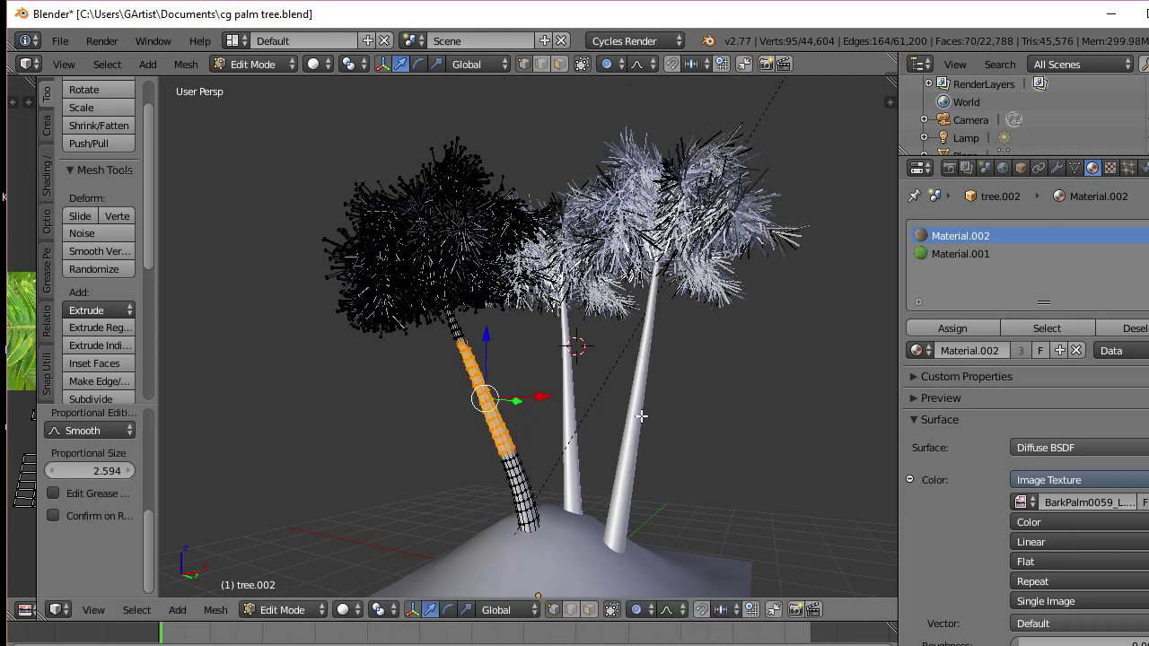
{"action": "key", "text": "Tab"}
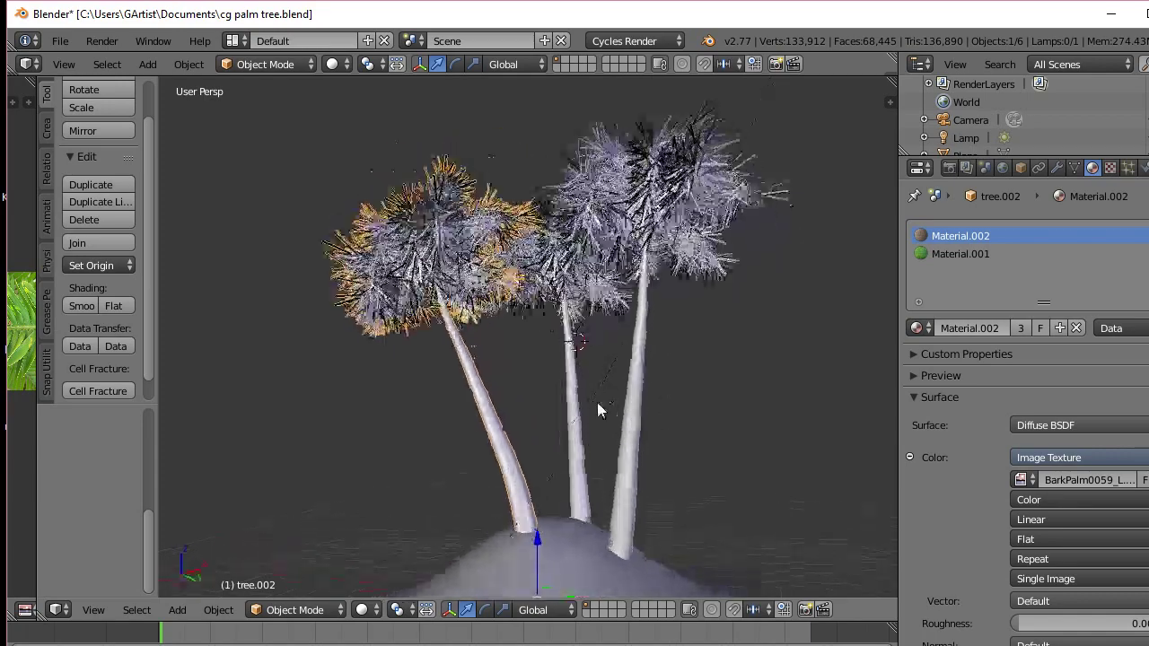
{"action": "key", "text": "Tab"}
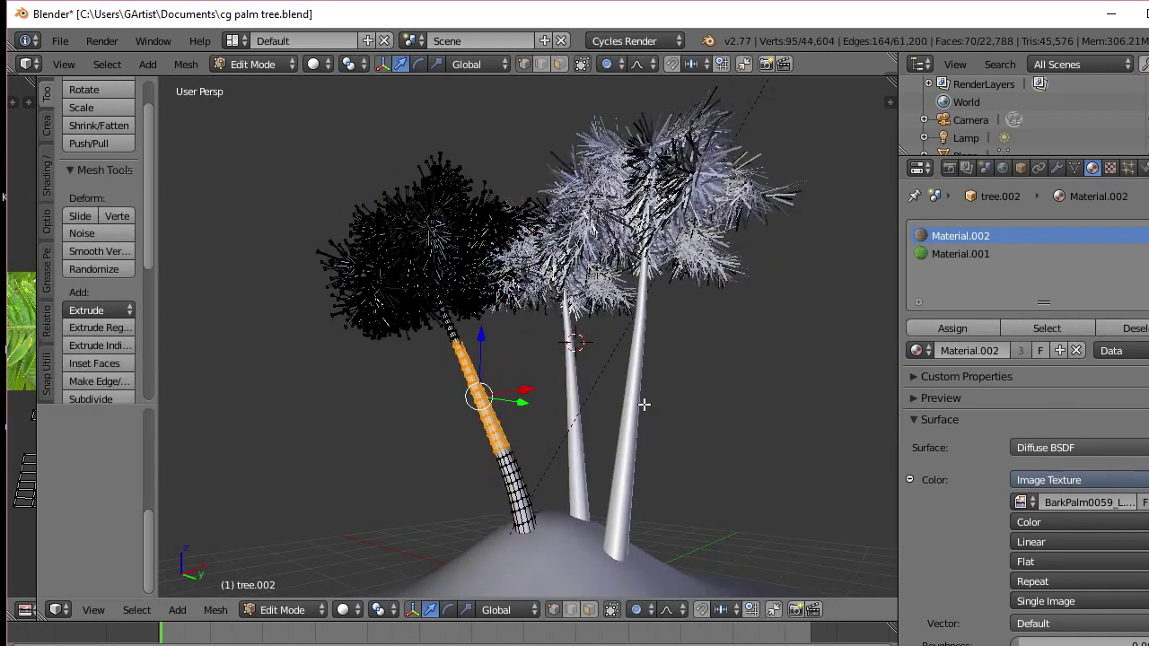
{"action": "key", "text": "Tab"}
{"action": "middle_click_drag", "start_coordinate": [646, 413], "coordinate": [678, 414]}
{"action": "key", "text": "a"}
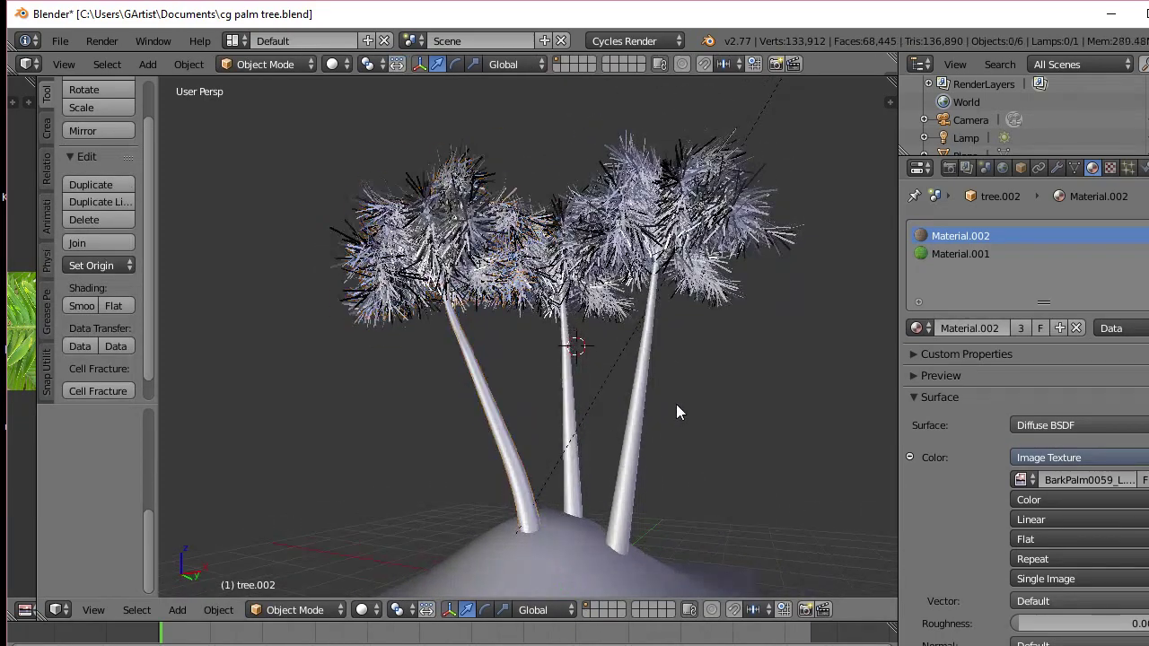
Edit the first duplicated palm's mesh, allow selection through hidden geometry, and select the middle section of its trunk
{"action": "right_click", "coordinate": [640, 387]}
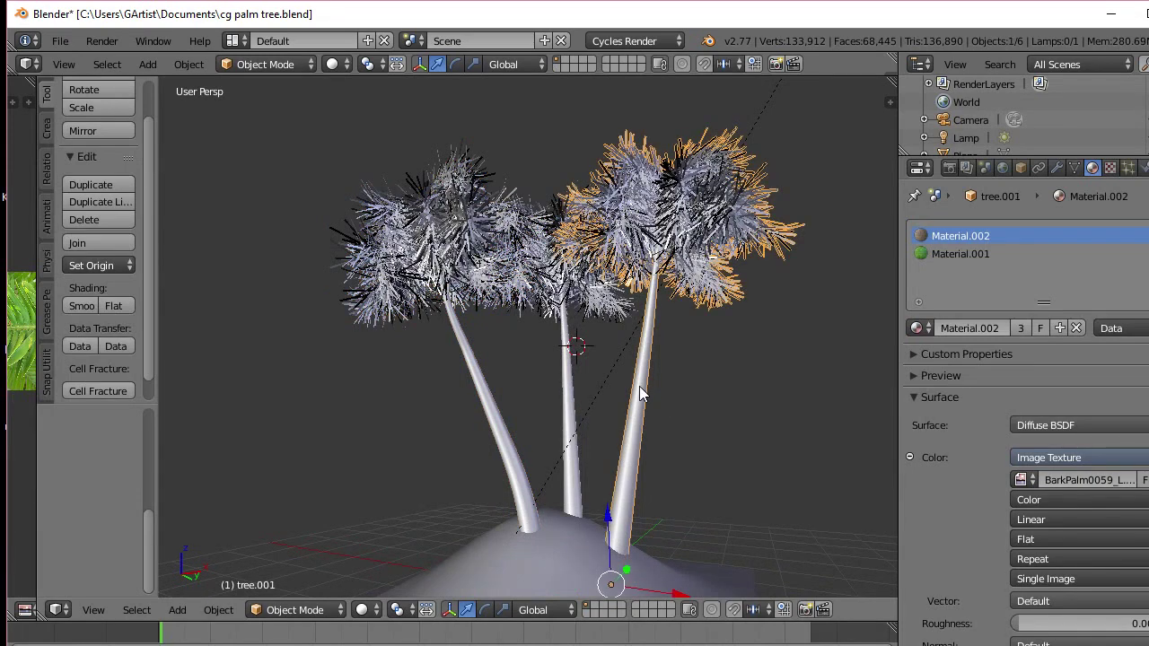
{"action": "key", "text": "Tab"}
{"action": "key", "text": "b"}
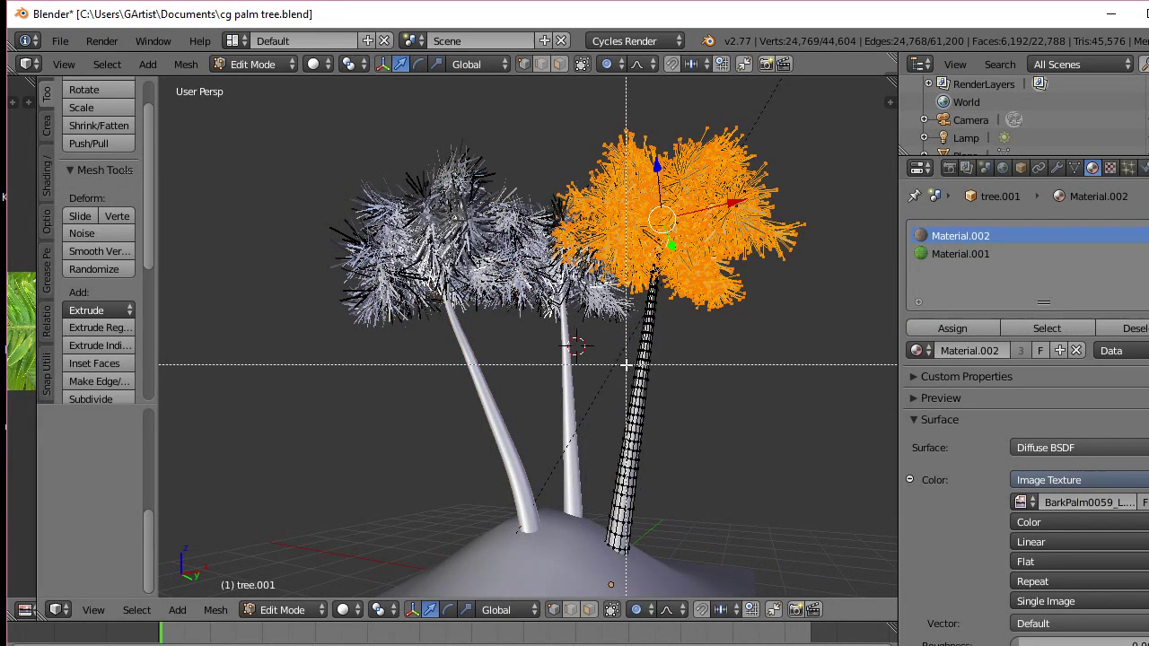
{"action": "left_click_drag", "start_coordinate": [627, 346], "coordinate": [668, 417]}
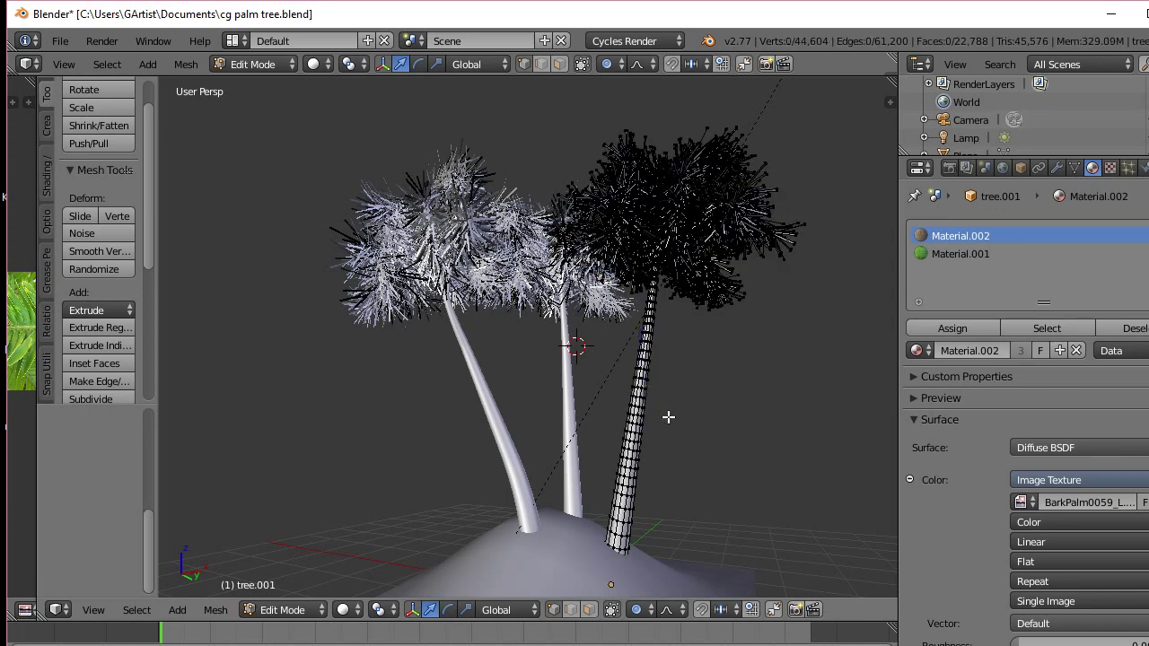
{"action": "key", "text": "b"}
{"action": "left_click_drag", "start_coordinate": [633, 320], "coordinate": [669, 412]}
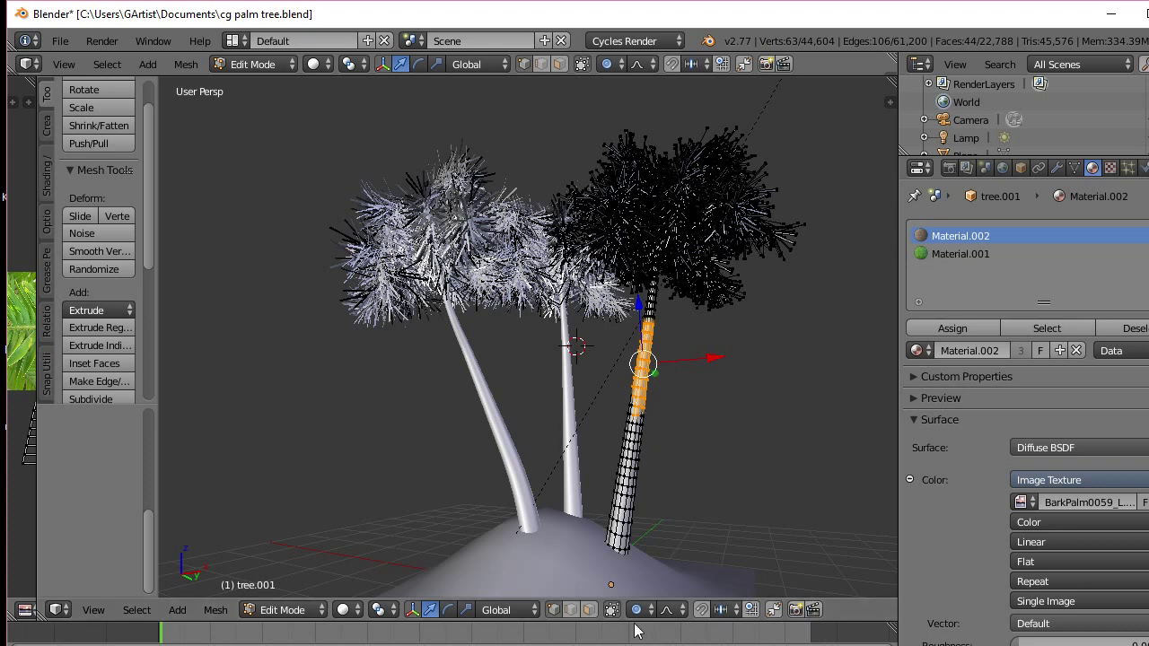
{"action": "left_click", "coordinate": [611, 609]}
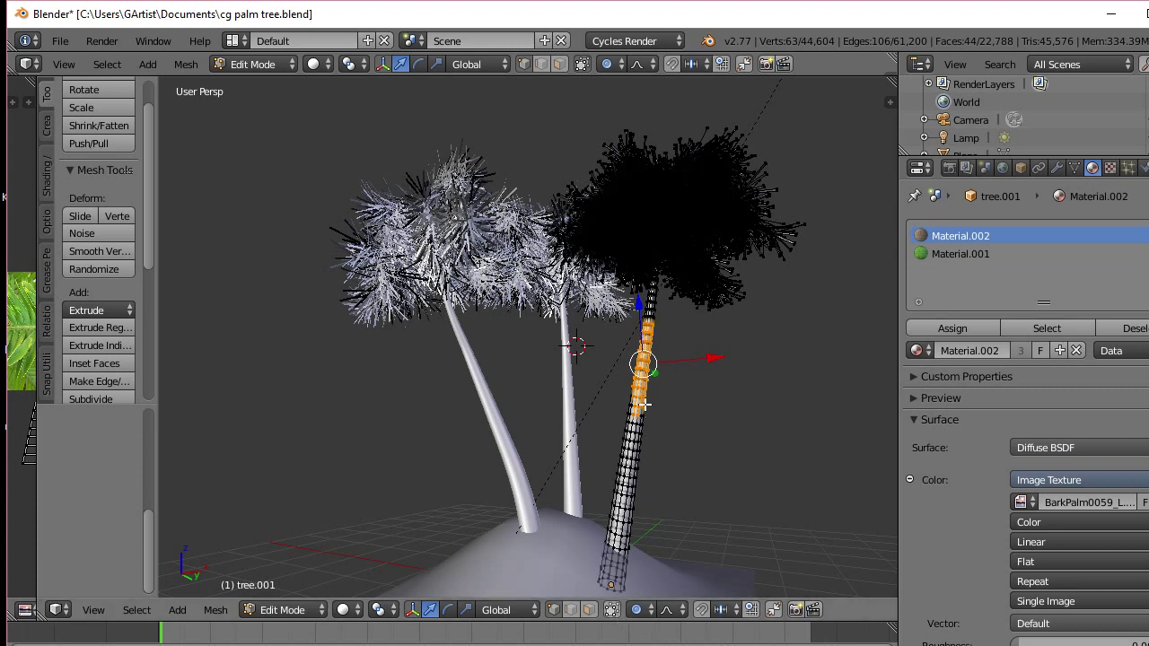
{"action": "key", "text": "a"}
{"action": "key", "text": "b"}
{"action": "left_click_drag", "start_coordinate": [629, 336], "coordinate": [663, 421]}
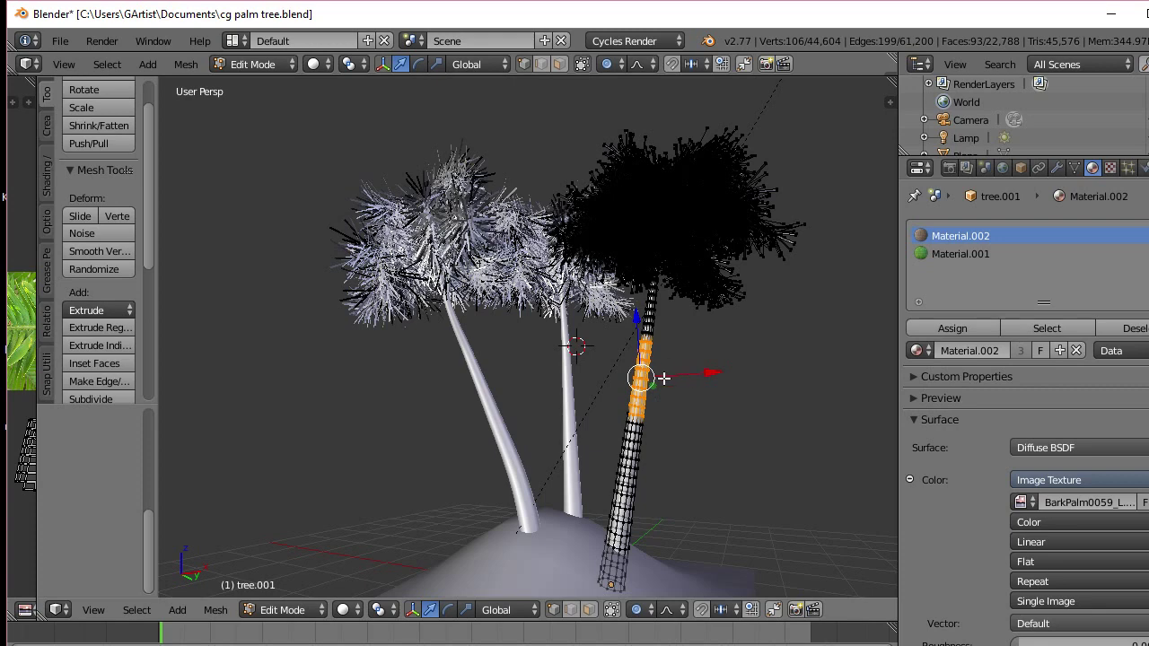
Rotate the first duplicated palm's selected trunk section with smooth proportional falloff so the trunk curves outward, and return to Object Mode
{"action": "key", "text": "r"}
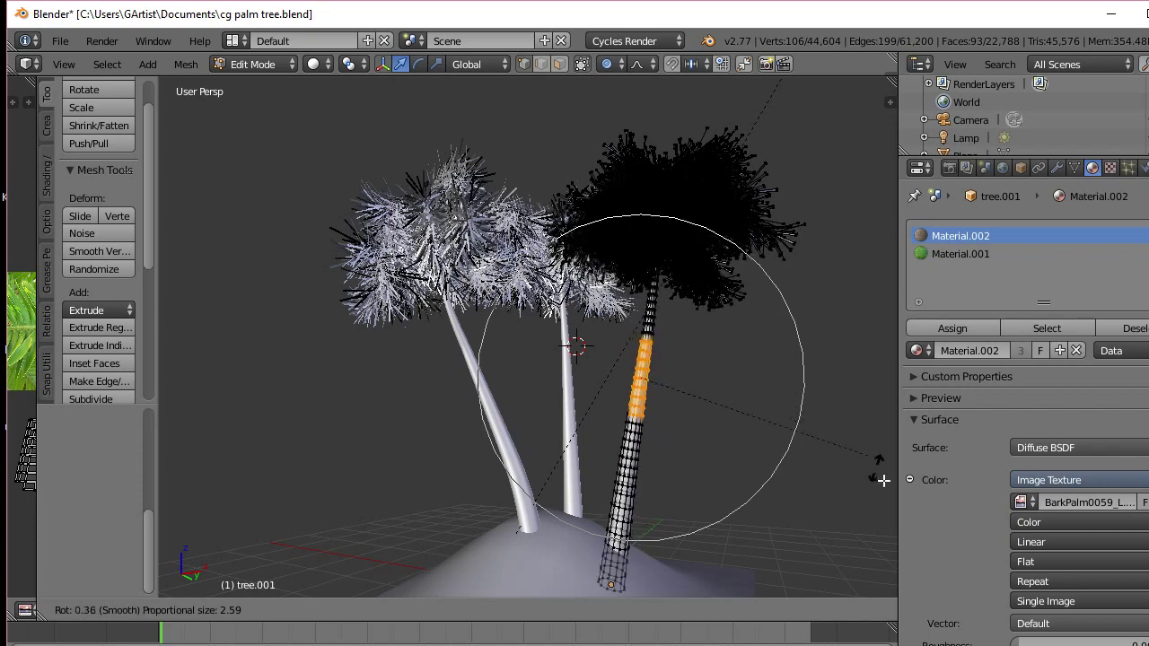
{"action": "left_click", "coordinate": [280, 585]}
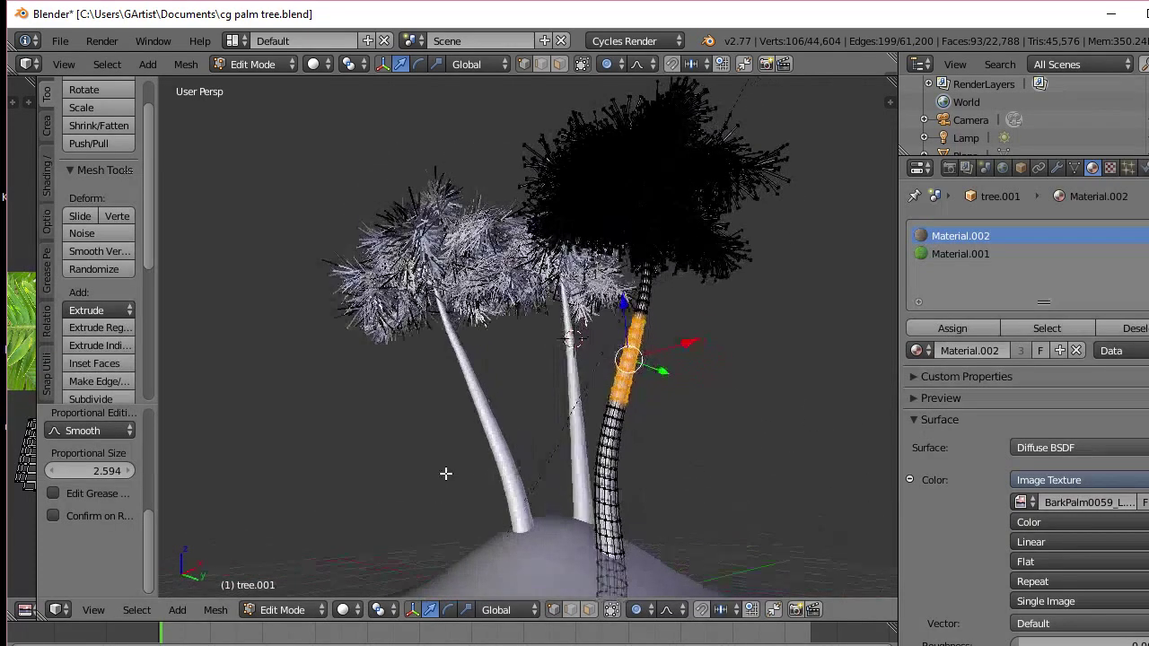
{"action": "middle_click_drag", "start_coordinate": [507, 479], "coordinate": [457, 484]}
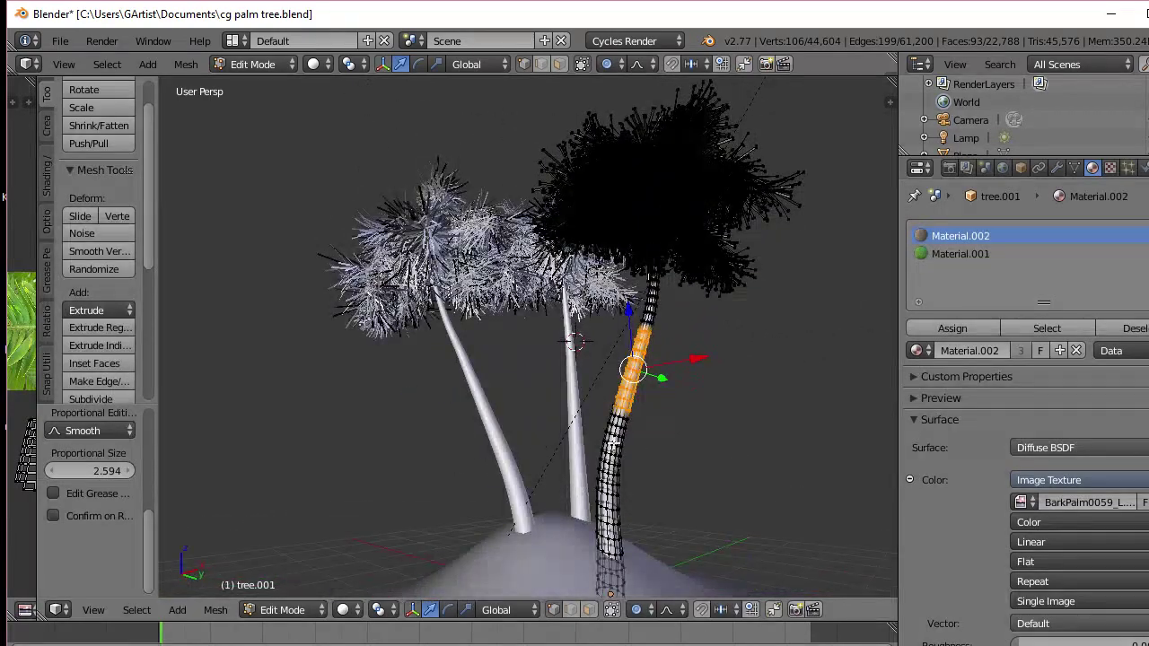
{"action": "key", "text": "Tab"}
Edit the original palm's mesh and select the long trunk section between the mound and the crown
{"action": "middle_click_drag", "start_coordinate": [650, 497], "coordinate": [536, 453]}
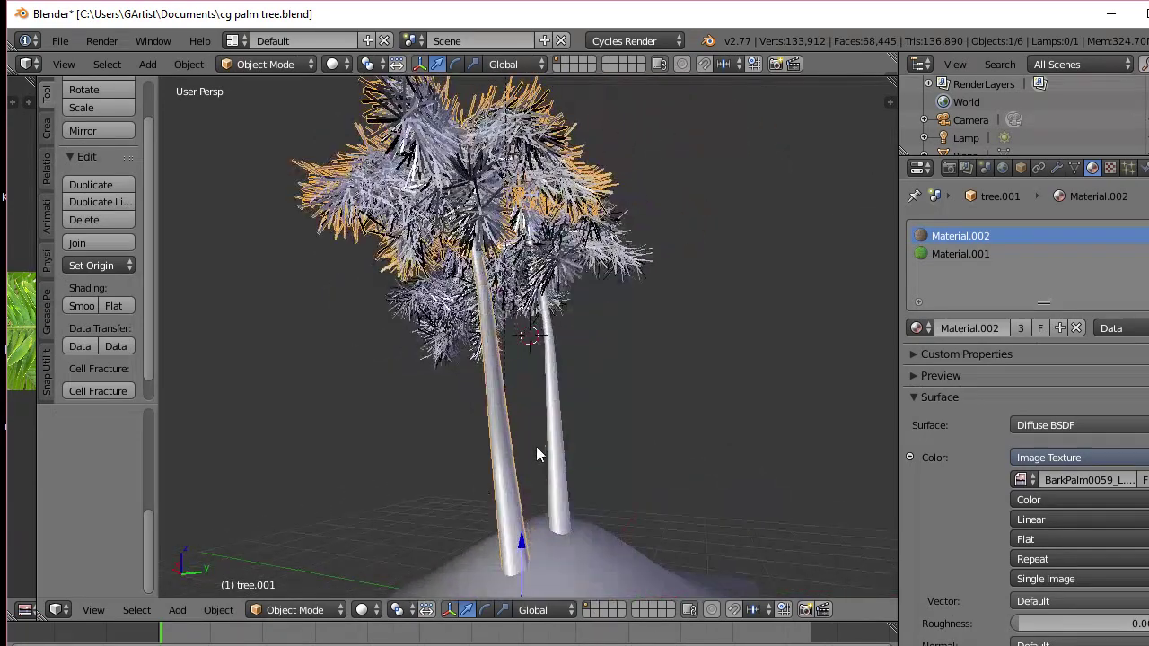
{"action": "right_click", "coordinate": [557, 422]}
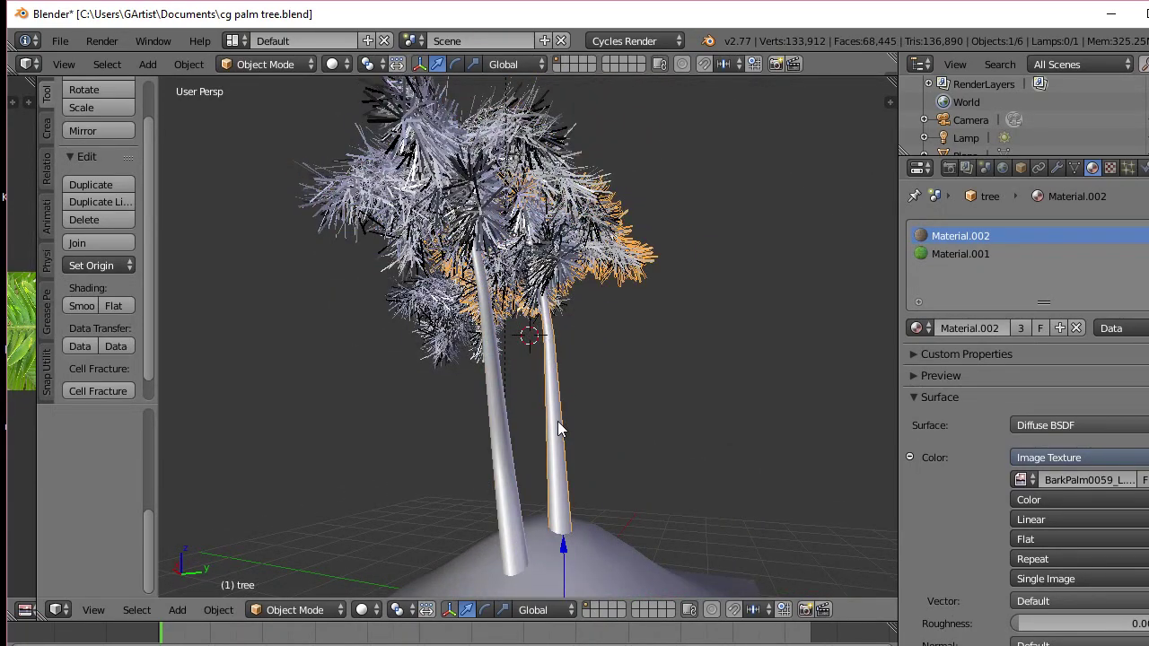
{"action": "key", "text": "Tab"}
{"action": "key", "text": "a"}
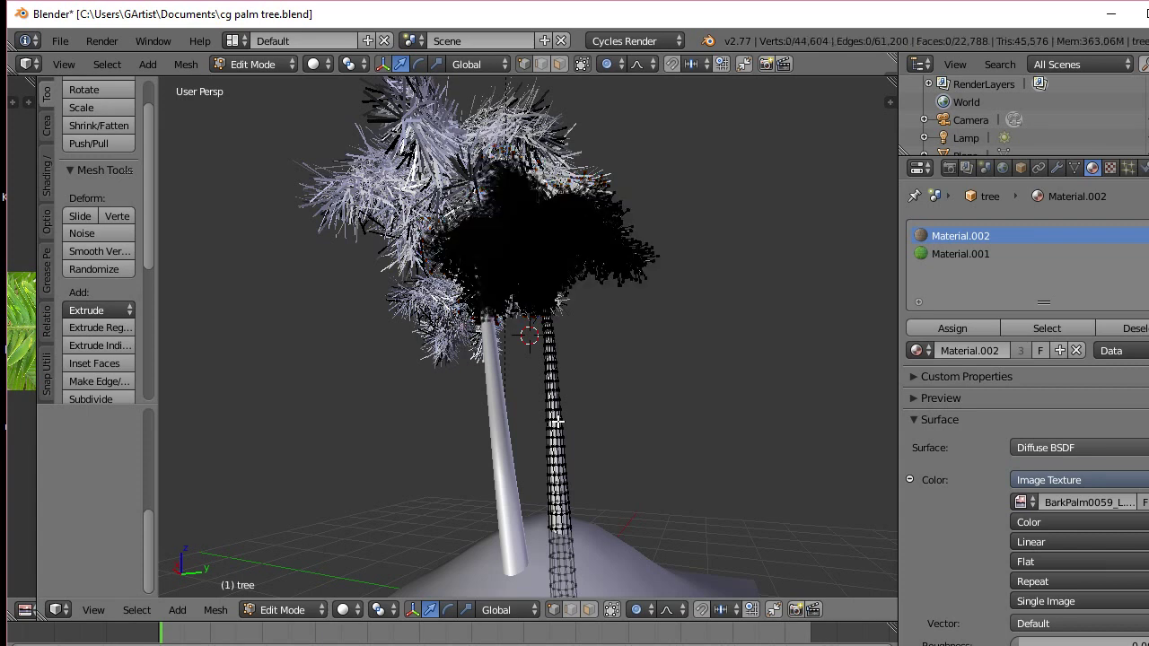
{"action": "key", "text": "b"}
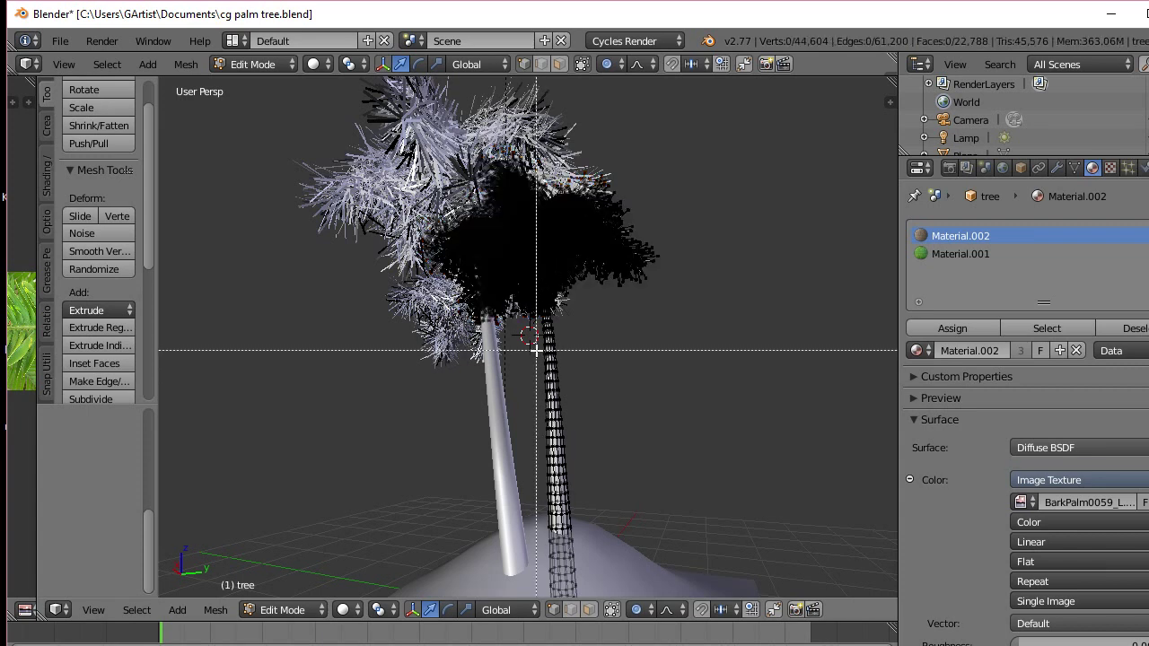
{"action": "left_click_drag", "start_coordinate": [536, 344], "coordinate": [611, 519]}
{"action": "mouse_move", "coordinate": [598, 497]}
{"action": "middle_mouse_down"}
{"action": "mouse_move", "coordinate": [721, 500]}
{"action": "mouse_move", "coordinate": [589, 489]}
{"action": "middle_mouse_up"}
Rotate the original palm's selected trunk section with smooth proportional falloff to bend the trunk, and return to Object Mode
{"action": "key", "text": "r"}
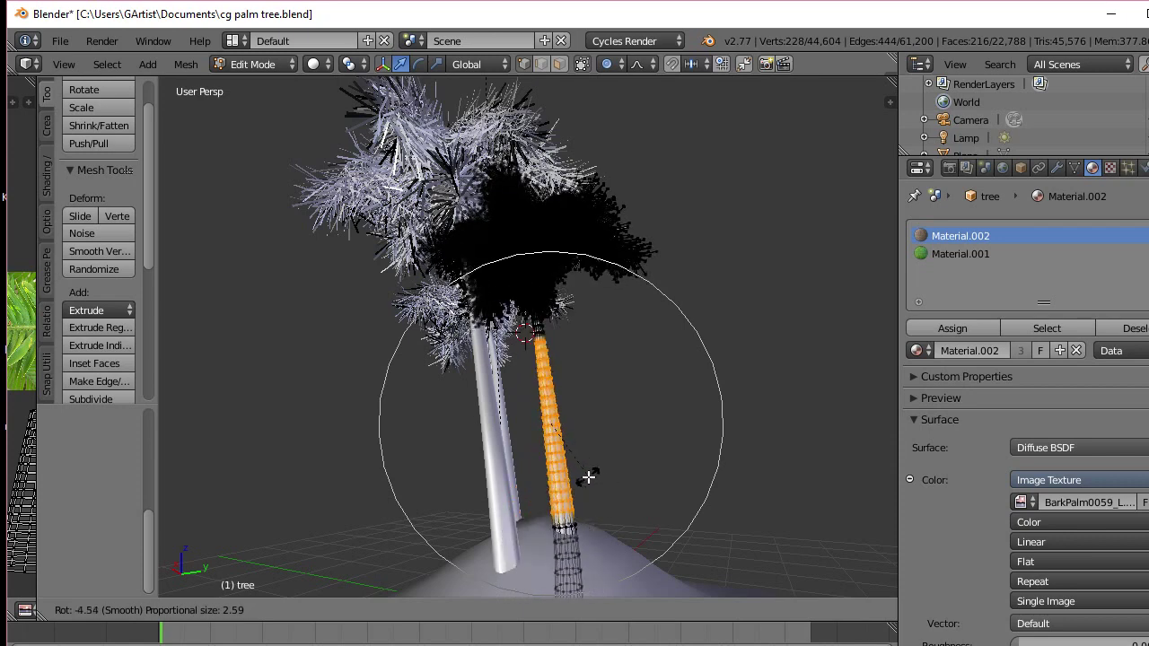
{"action": "left_click", "coordinate": [568, 478]}
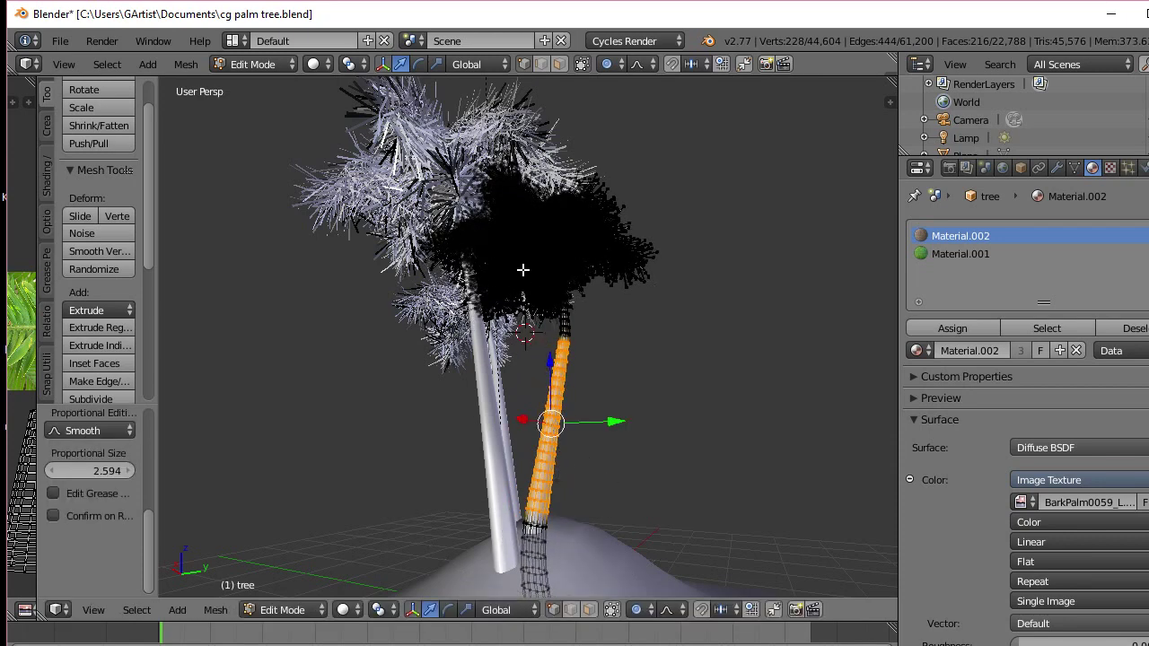
{"action": "key", "text": "Tab"}
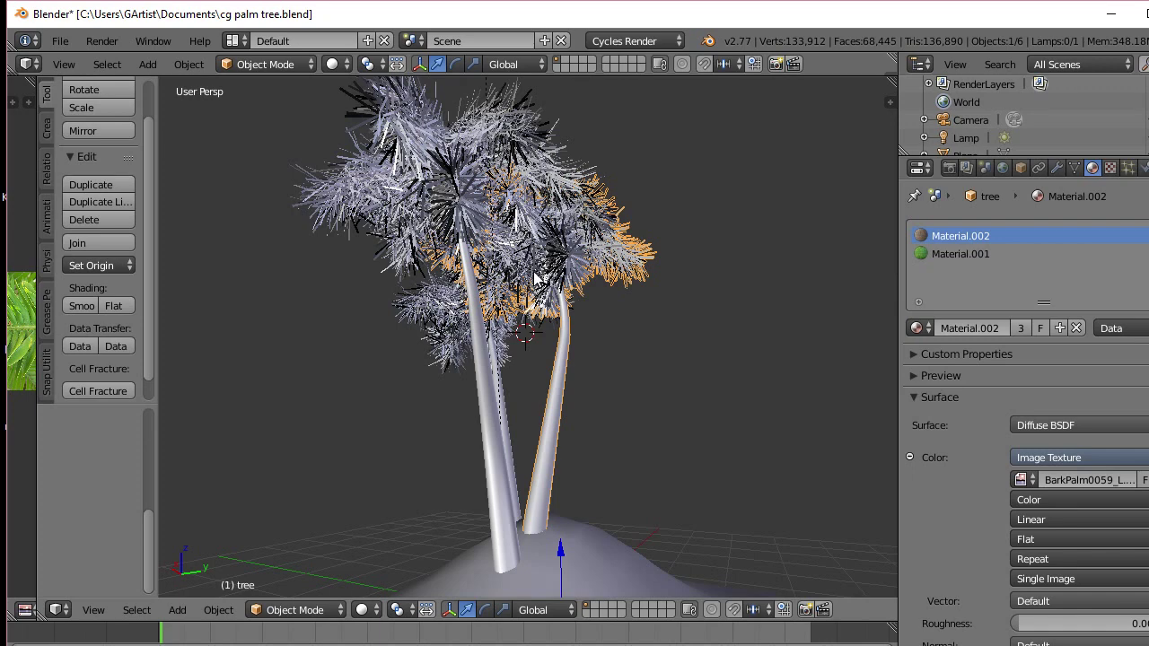
Move the original palm away from the other two palms and rotate it about 8.7° so it leans outward
{"action": "key", "text": "g"}
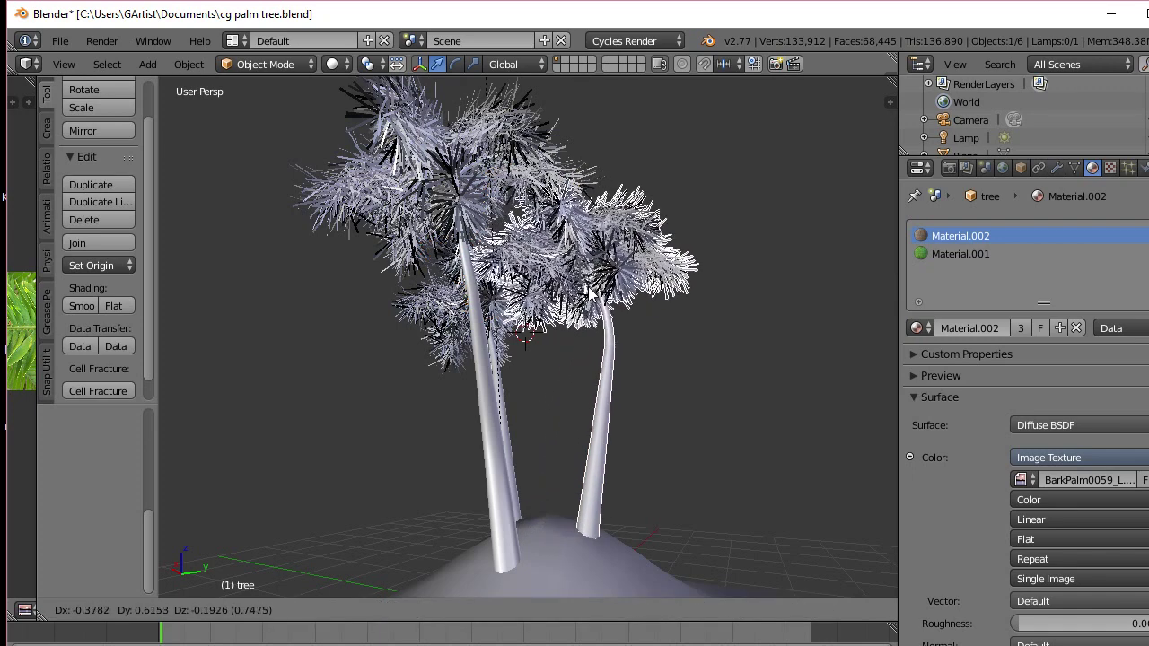
{"action": "left_click", "coordinate": [589, 292]}
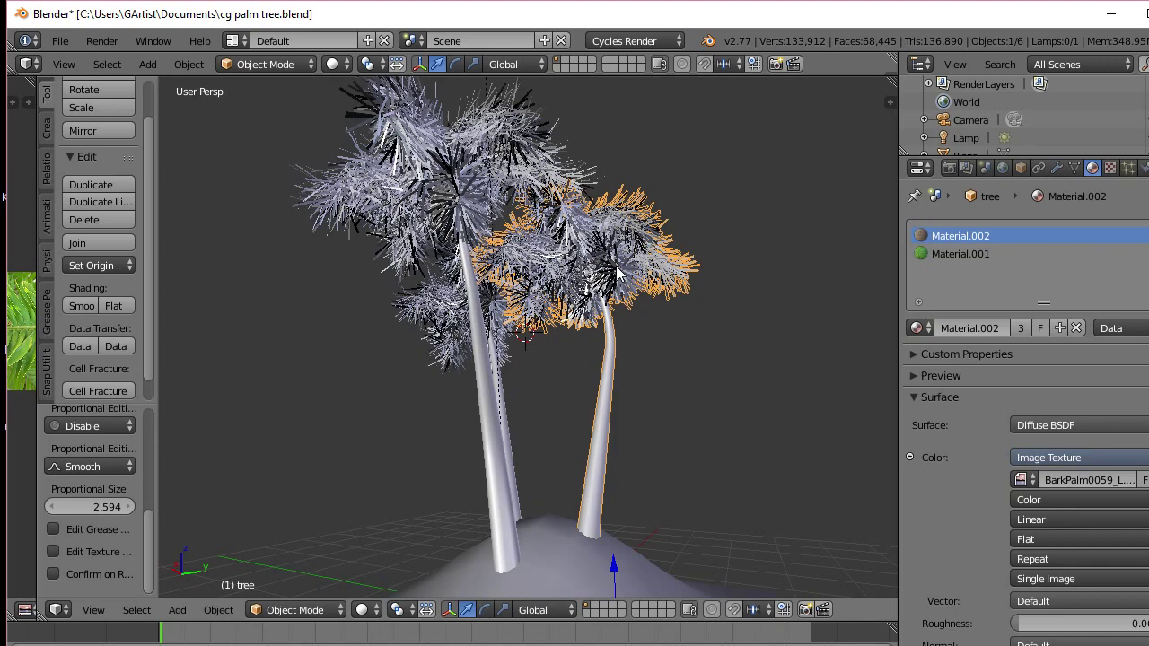
{"action": "key", "text": "r"}
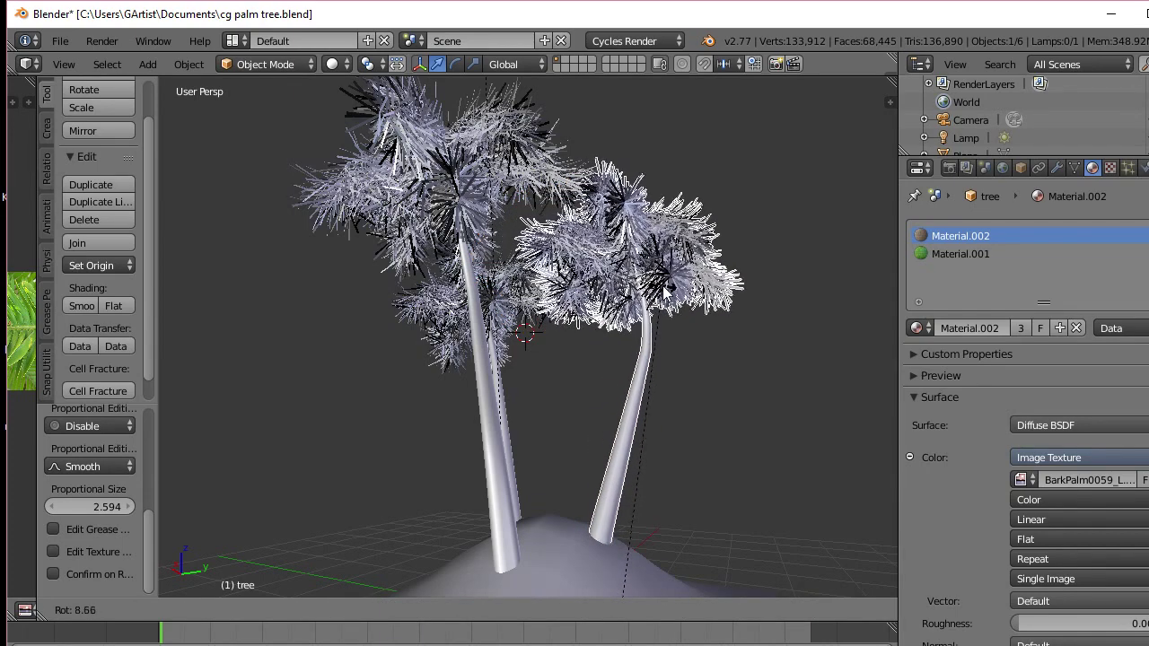
{"action": "left_click", "coordinate": [666, 295]}
{"action": "middle_click_drag", "start_coordinate": [676, 344], "coordinate": [586, 330]}
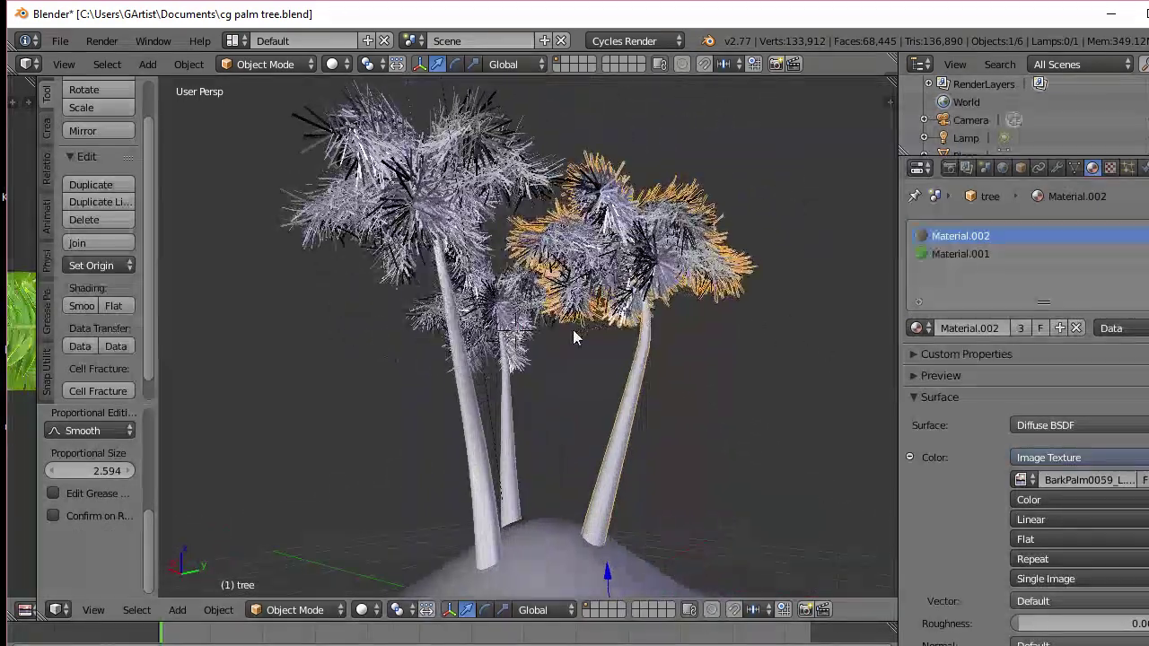
Freely rotate the original palm with Trackball rotation and move it back toward the middle of the mound
{"action": "key", "text": "r"}
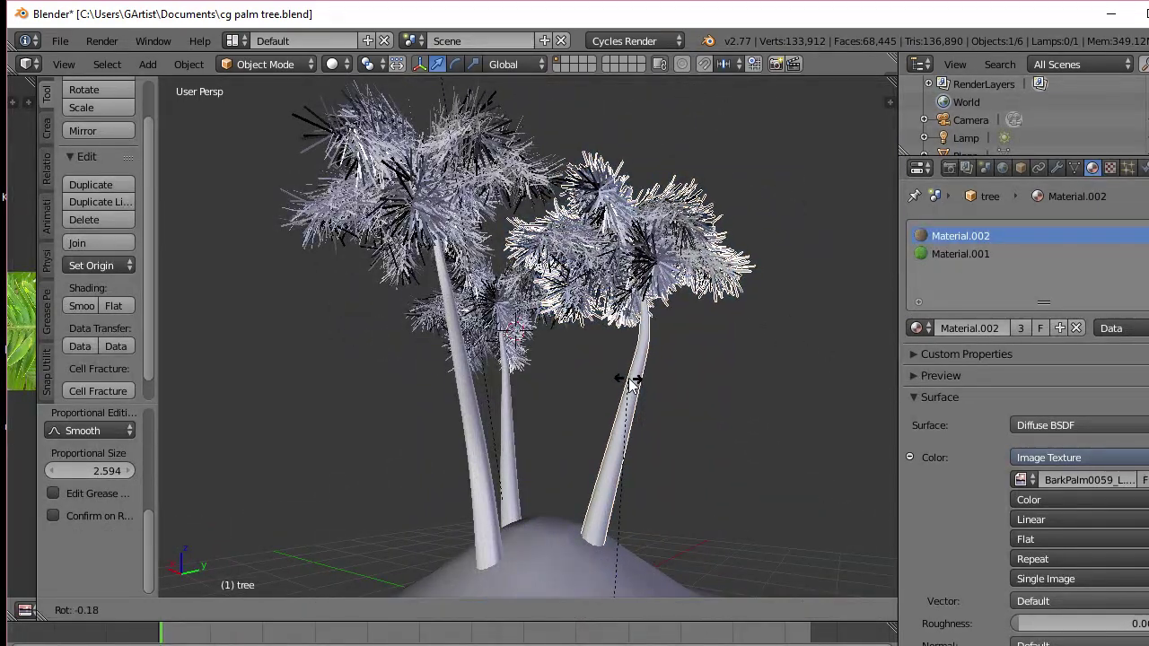
{"action": "key", "text": "r"}
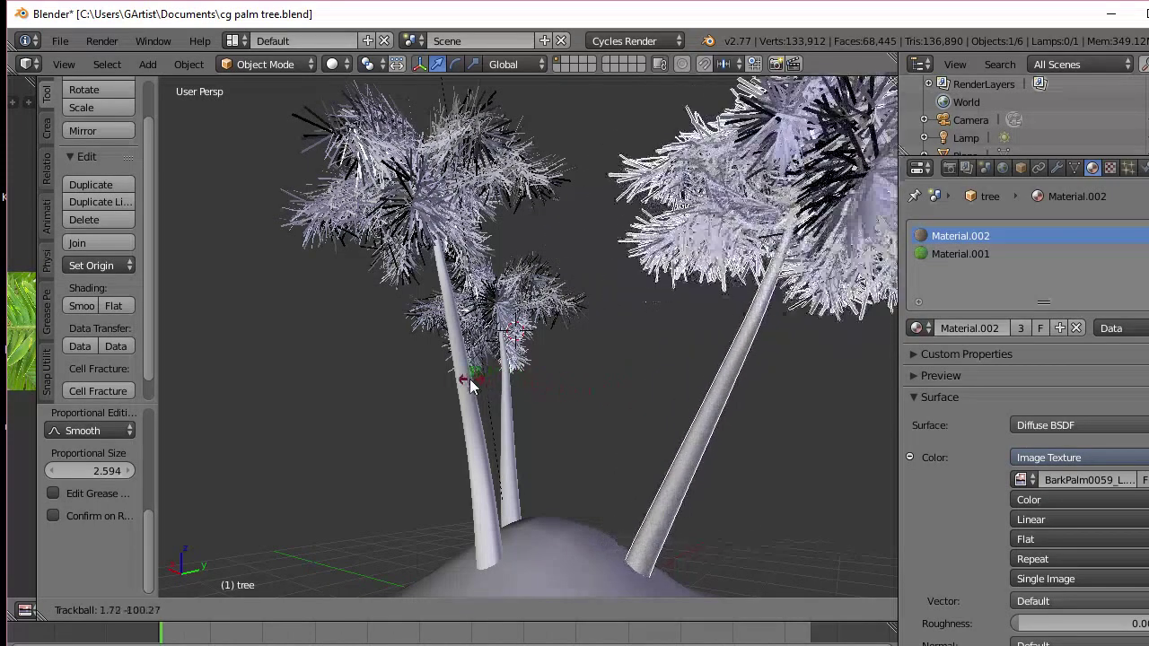
{"action": "left_click", "coordinate": [417, 366]}
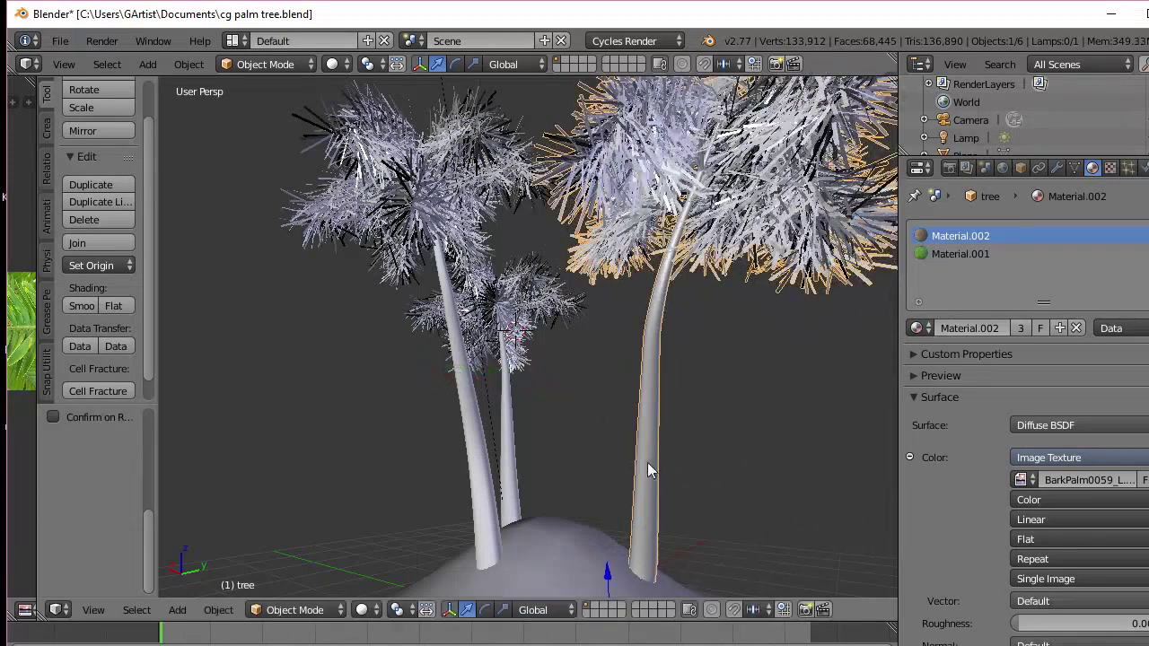
{"action": "key", "text": "g"}
{"action": "left_click", "coordinate": [600, 533]}
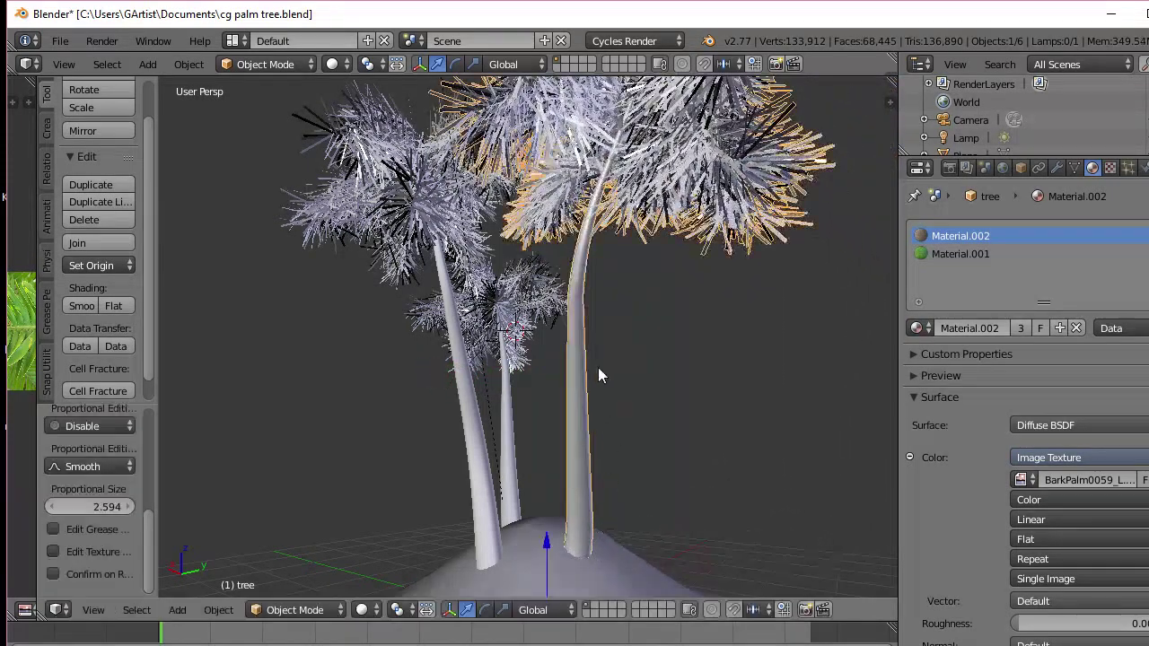
Rotate the original palm from two different side views so it leans away from the other two palms
{"action": "middle_click_drag", "start_coordinate": [598, 367], "coordinate": [708, 367]}
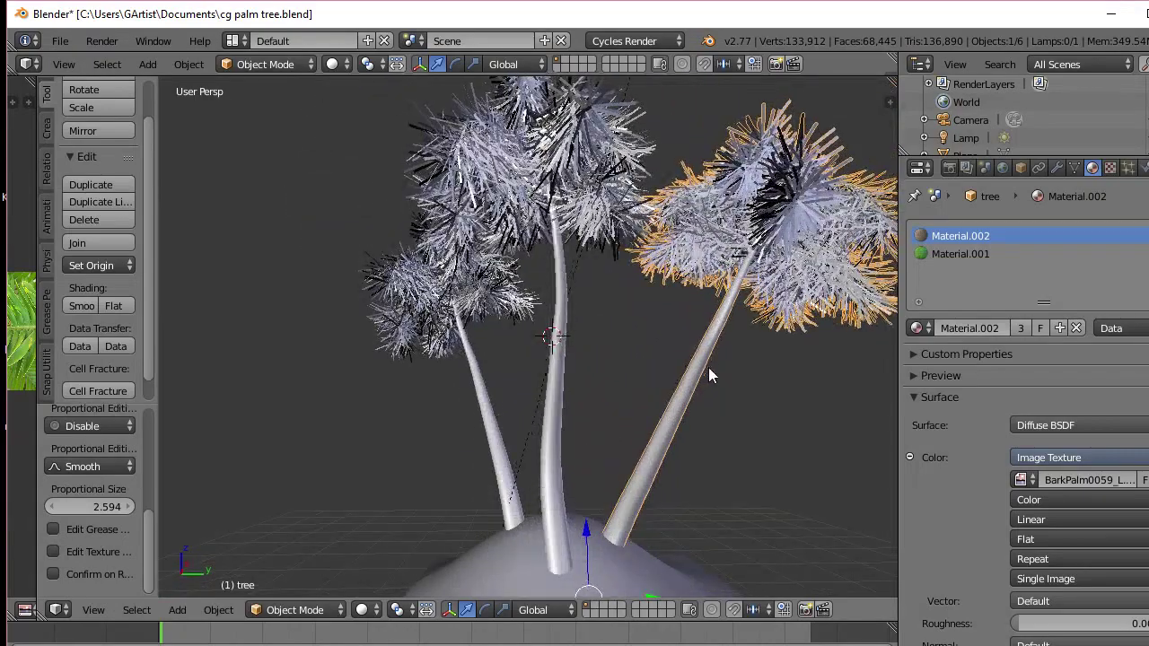
{"action": "key", "text": "r"}
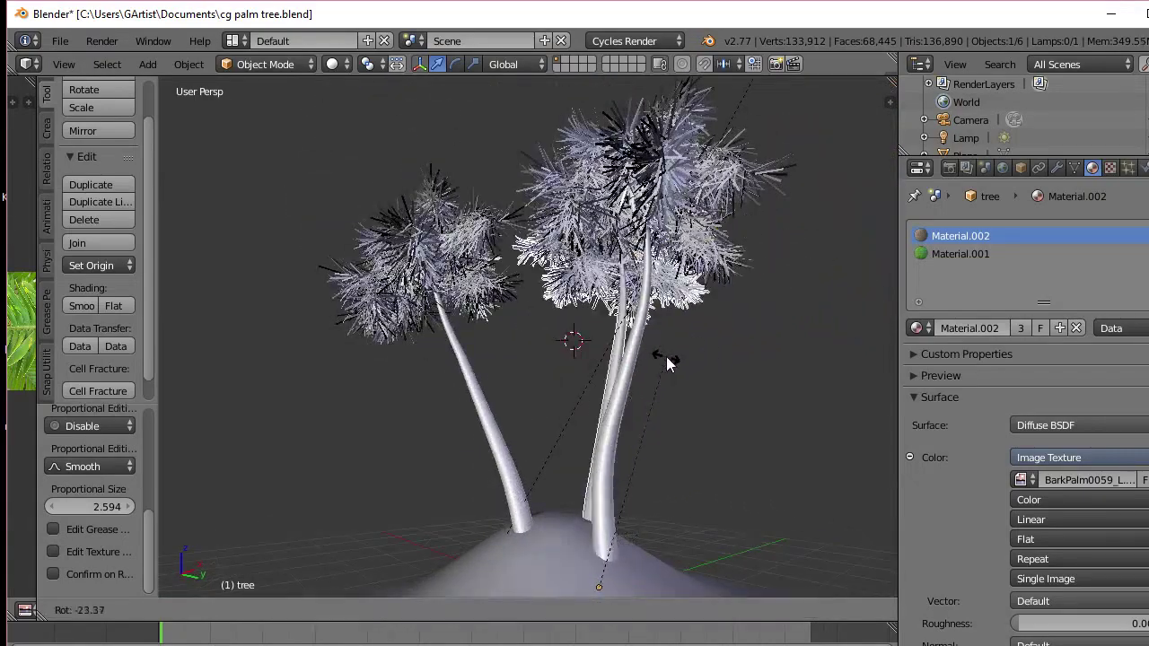
{"action": "left_click", "coordinate": [665, 363]}
{"action": "middle_click_drag", "start_coordinate": [654, 364], "coordinate": [874, 403]}
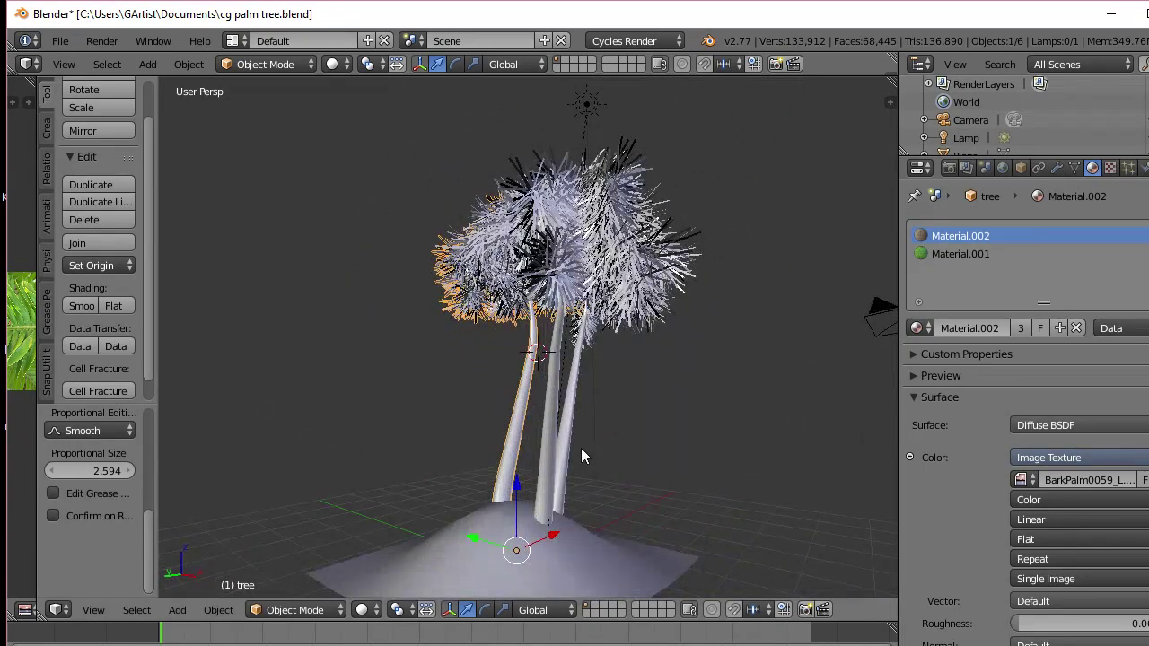
{"action": "key", "text": "r"}
{"action": "left_click", "coordinate": [492, 438]}
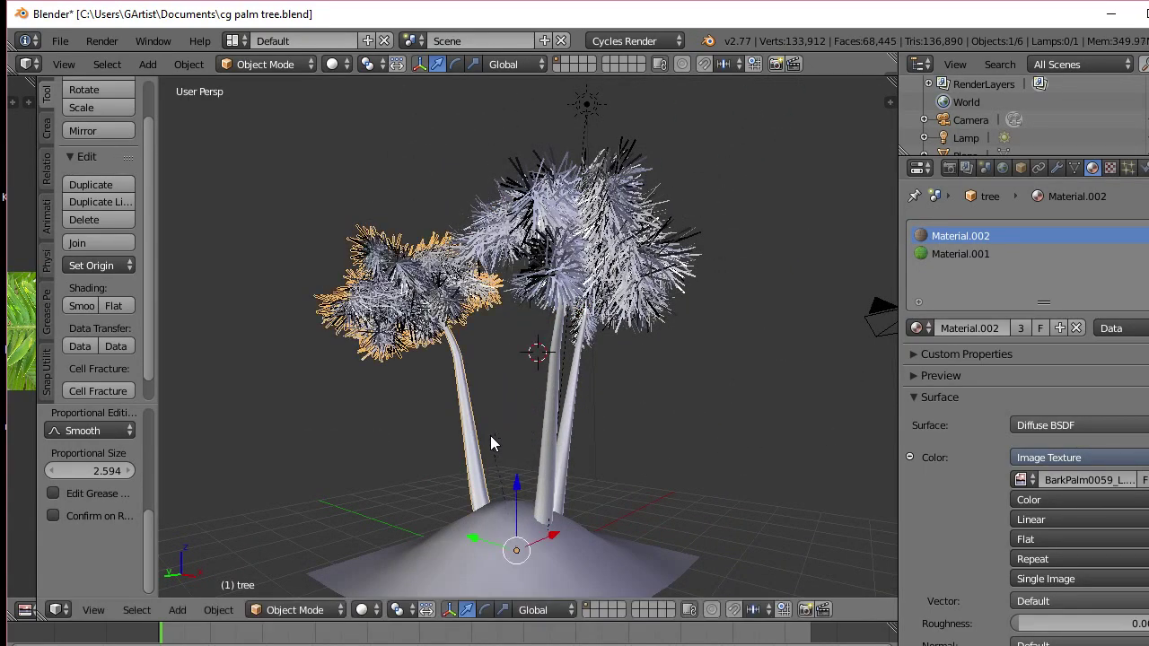
Move the leaning original palm slightly closer to the bases of the other two palms on the mound
{"action": "middle_click_drag", "start_coordinate": [490, 436], "coordinate": [844, 471]}
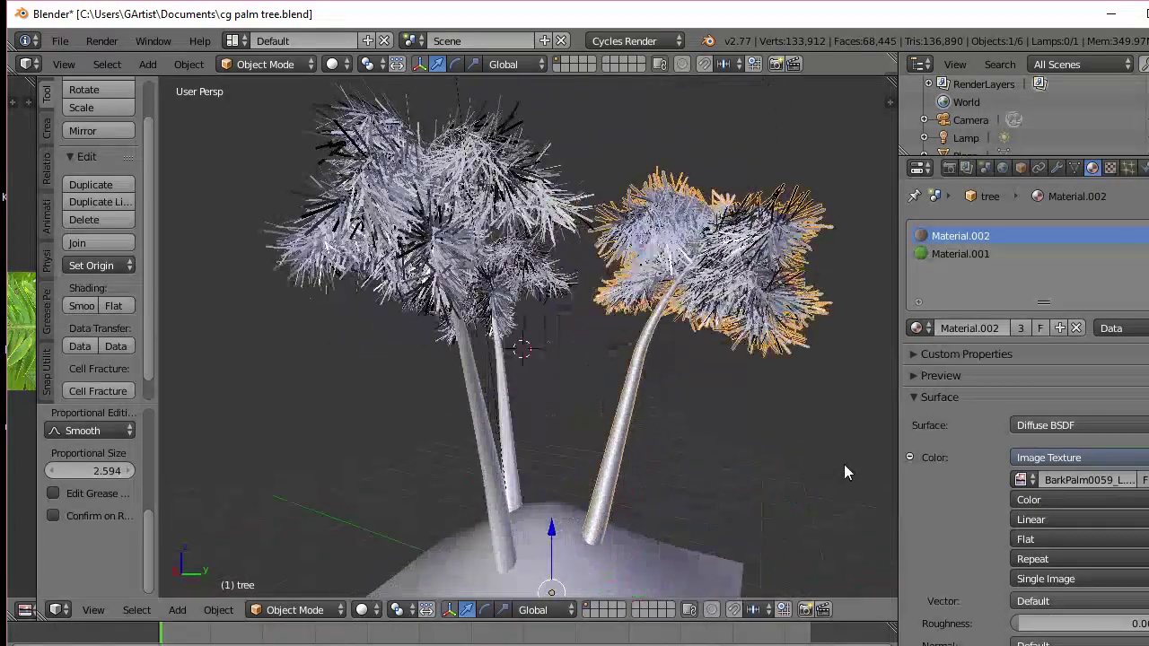
{"action": "key", "text": "g"}
{"action": "left_click", "coordinate": [538, 516]}
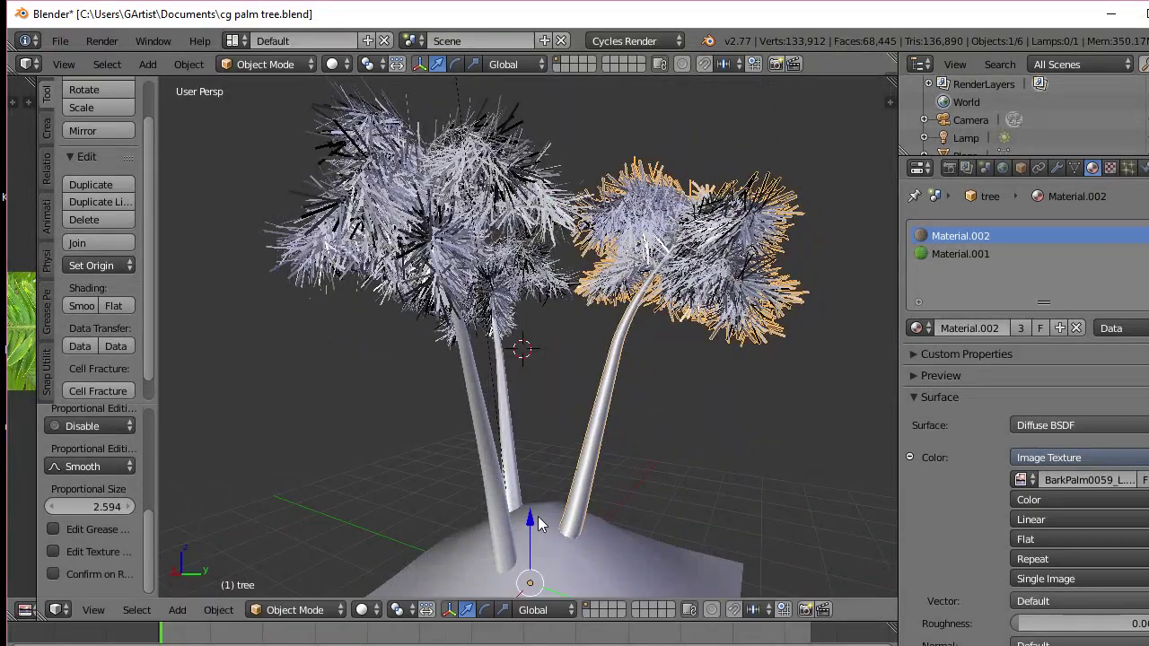
Switch the viewport shading to Rendered with the whole island in view
{"action": "middle_click_drag", "start_coordinate": [537, 516], "coordinate": [816, 489]}
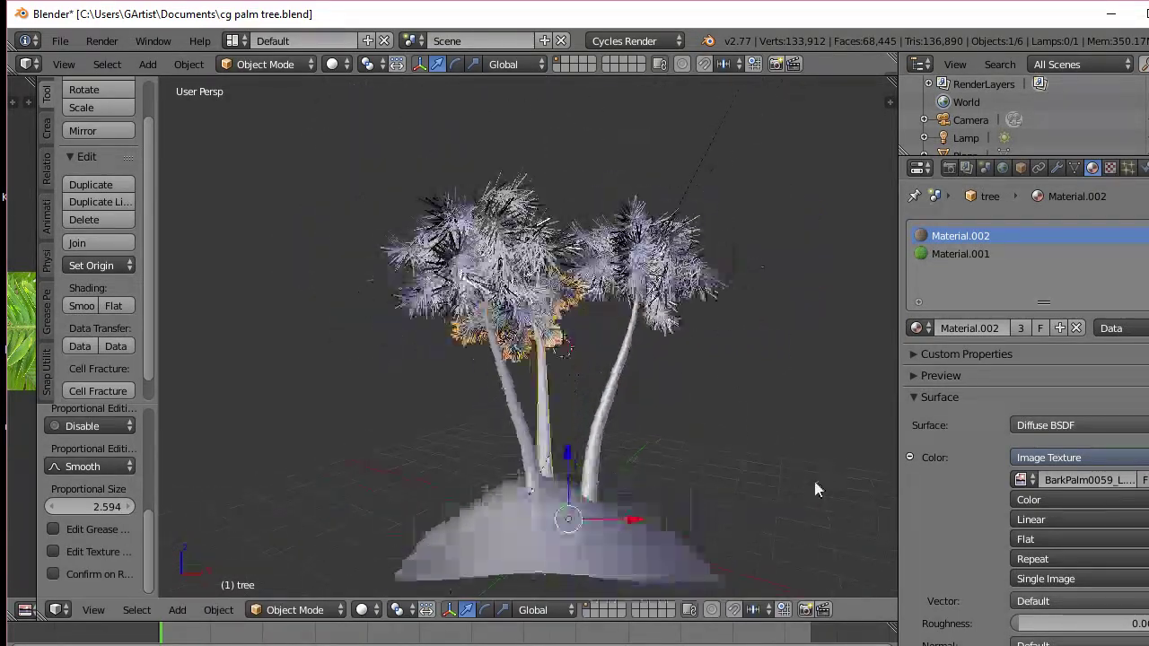
{"action": "scroll", "coordinate": [780, 499], "scroll_direction": "down", "scroll_amount": 3}
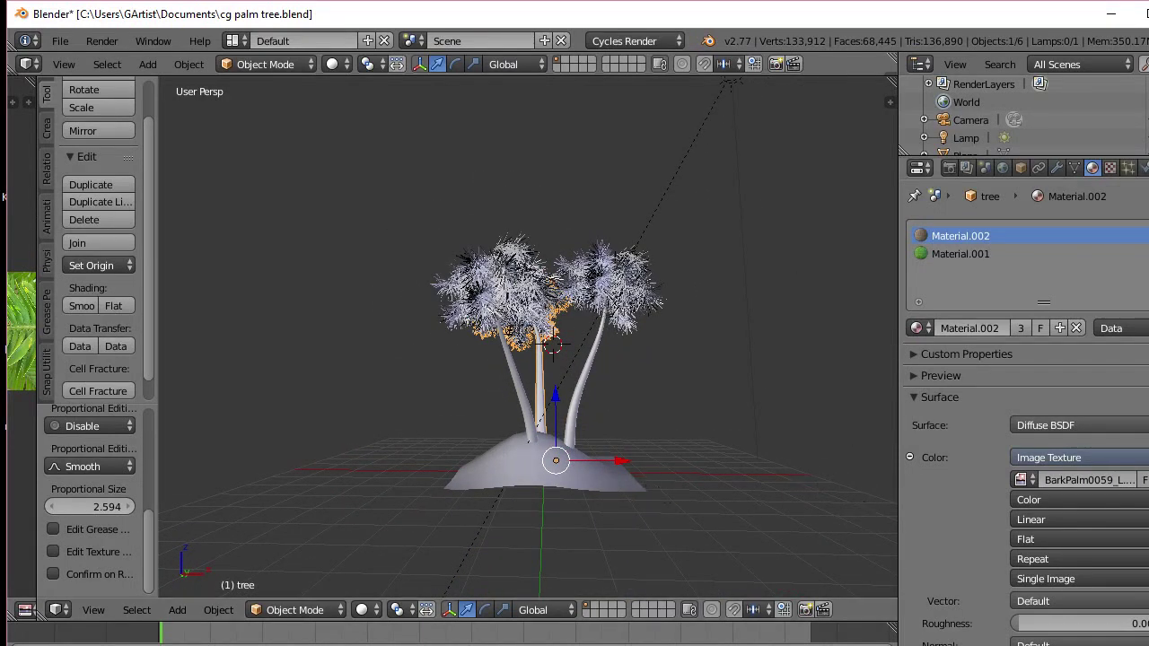
{"action": "left_click", "coordinate": [374, 610]}
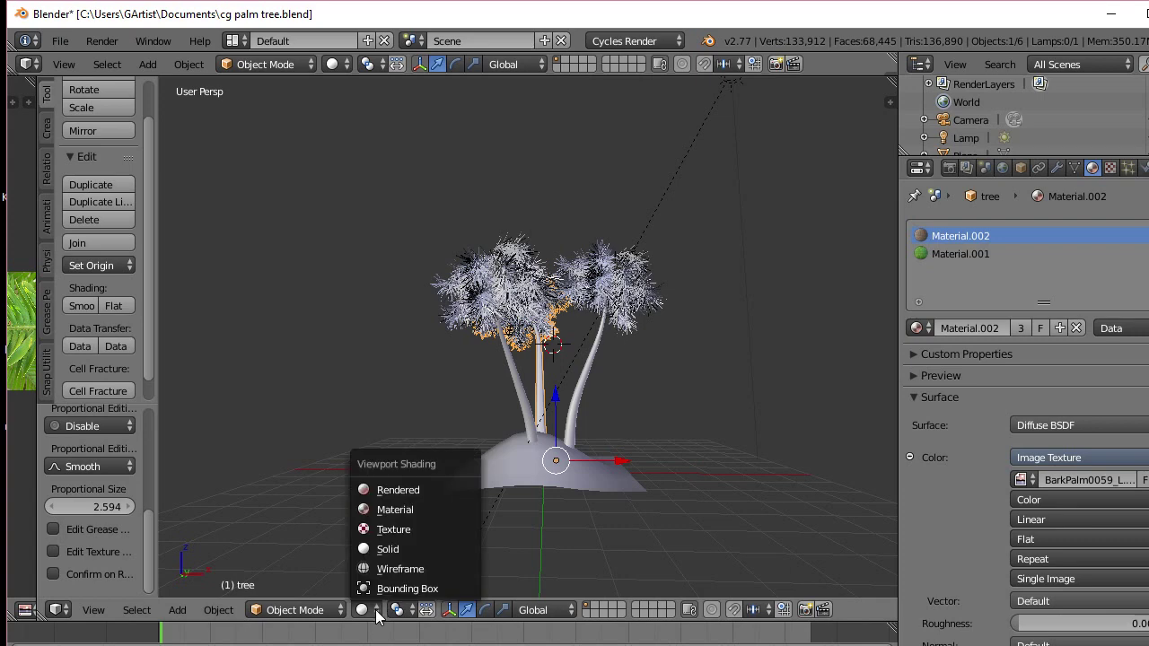
{"action": "left_click", "coordinate": [400, 490]}
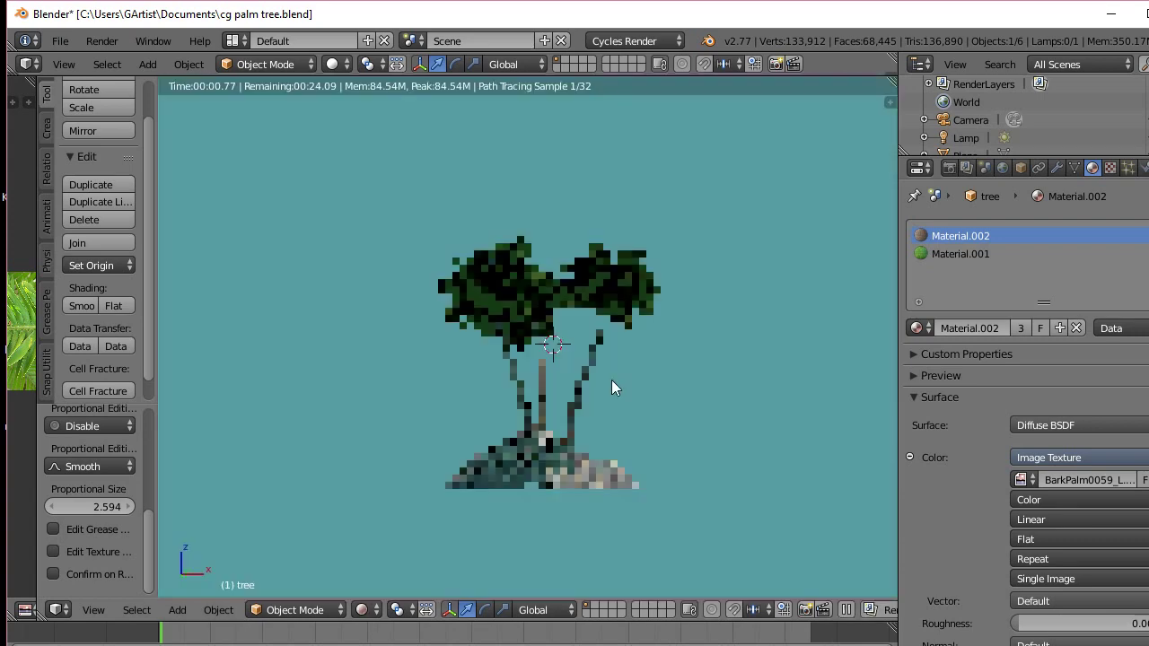
Examine the rendered island up close and from several angles, checking the palms' placement, trunk curves, textures and lighting
{"action": "scroll", "coordinate": [600, 380], "scroll_direction": "up", "scroll_amount": 4}
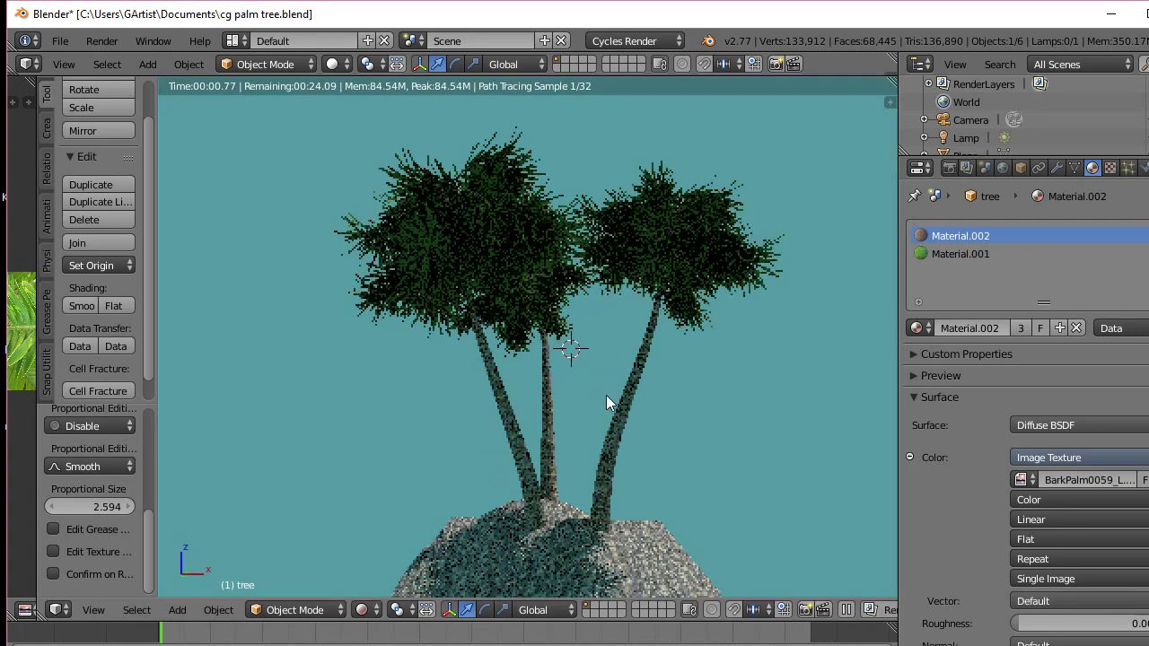
{"action": "middle_click_drag", "start_coordinate": [578, 407], "coordinate": [636, 451]}
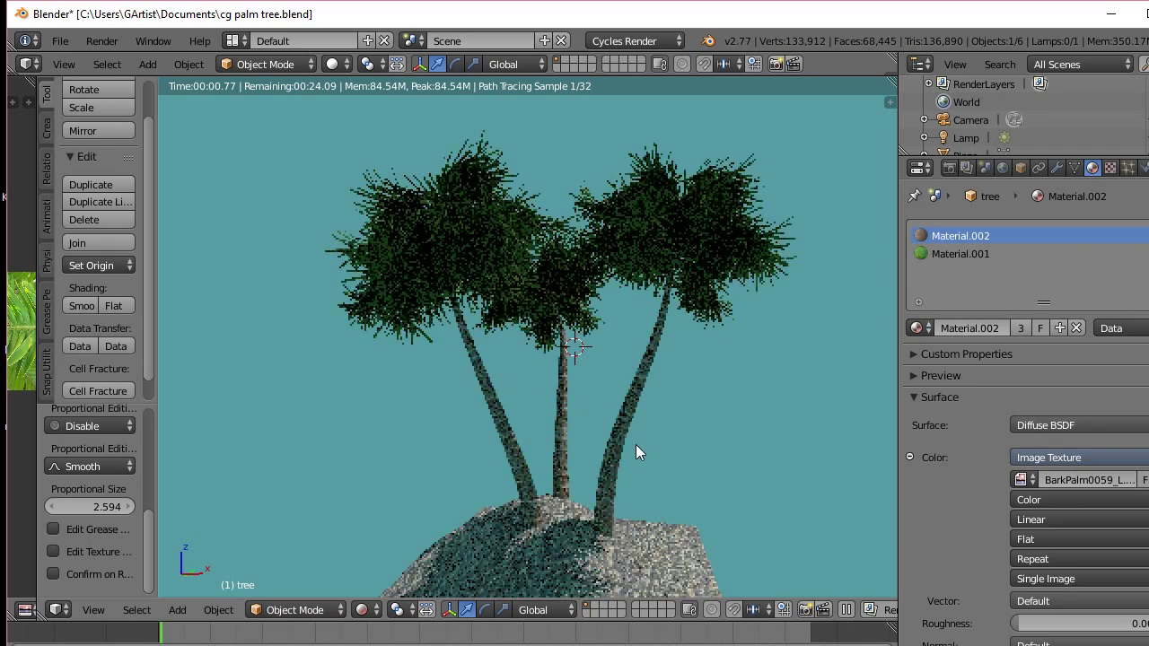
{"action": "scroll", "coordinate": [636, 451], "scroll_direction": "up", "scroll_amount": 4}
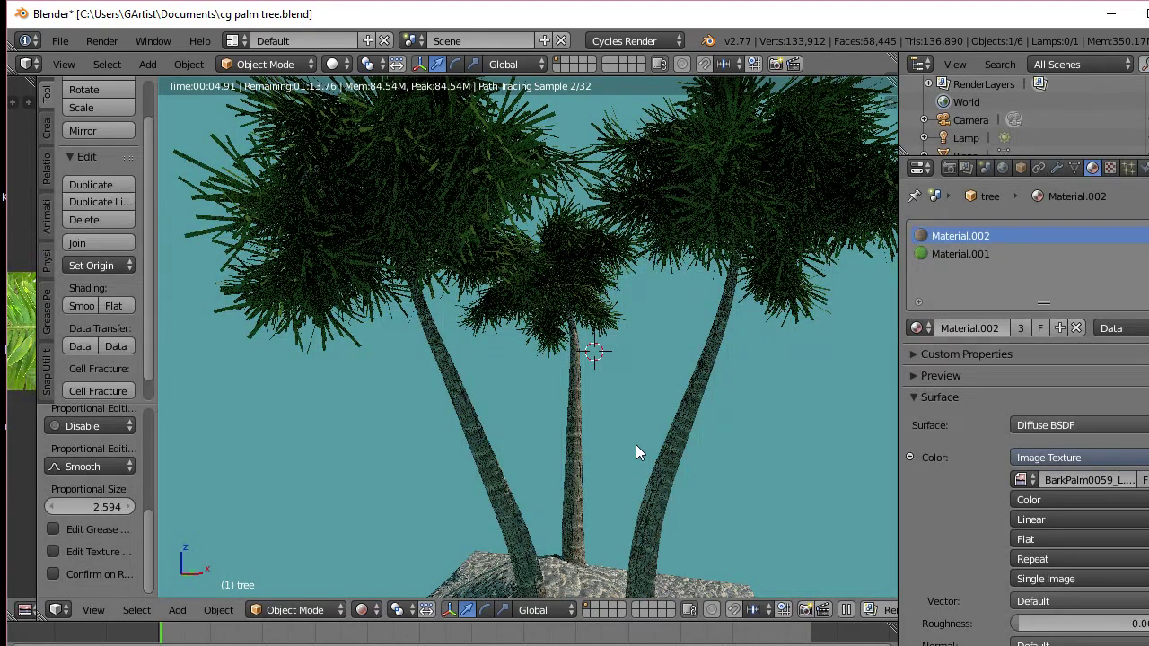
{"action": "scroll", "coordinate": [635, 452], "scroll_direction": "down", "scroll_amount": 4}
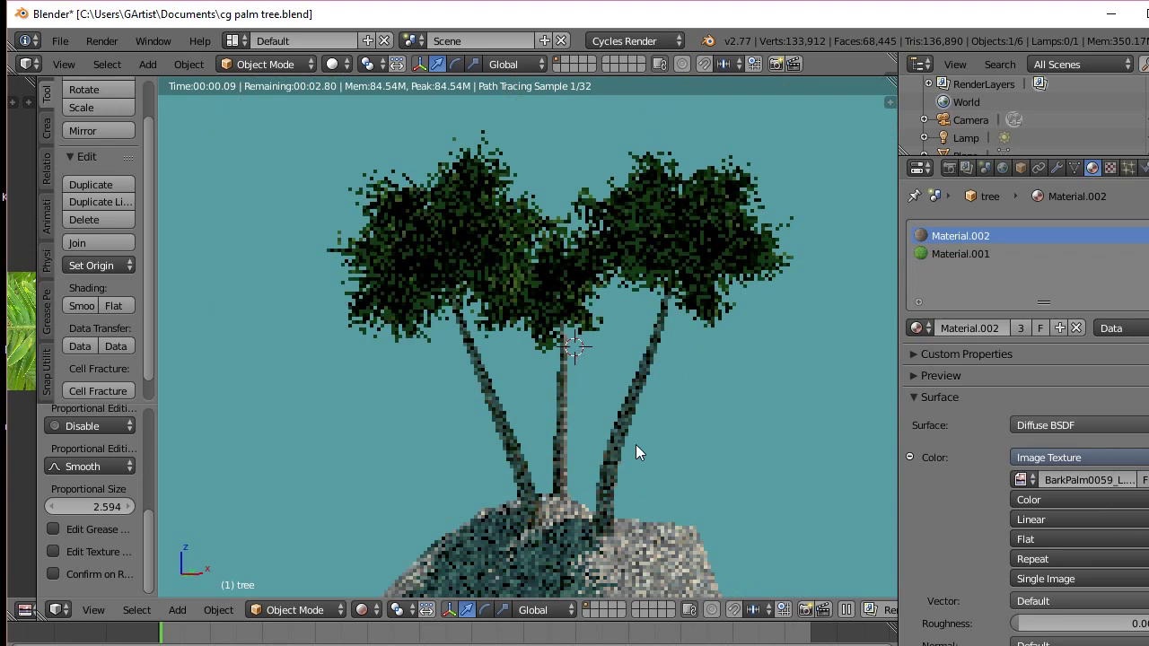
{"action": "middle_click_drag", "start_coordinate": [620, 550], "coordinate": [629, 533]}
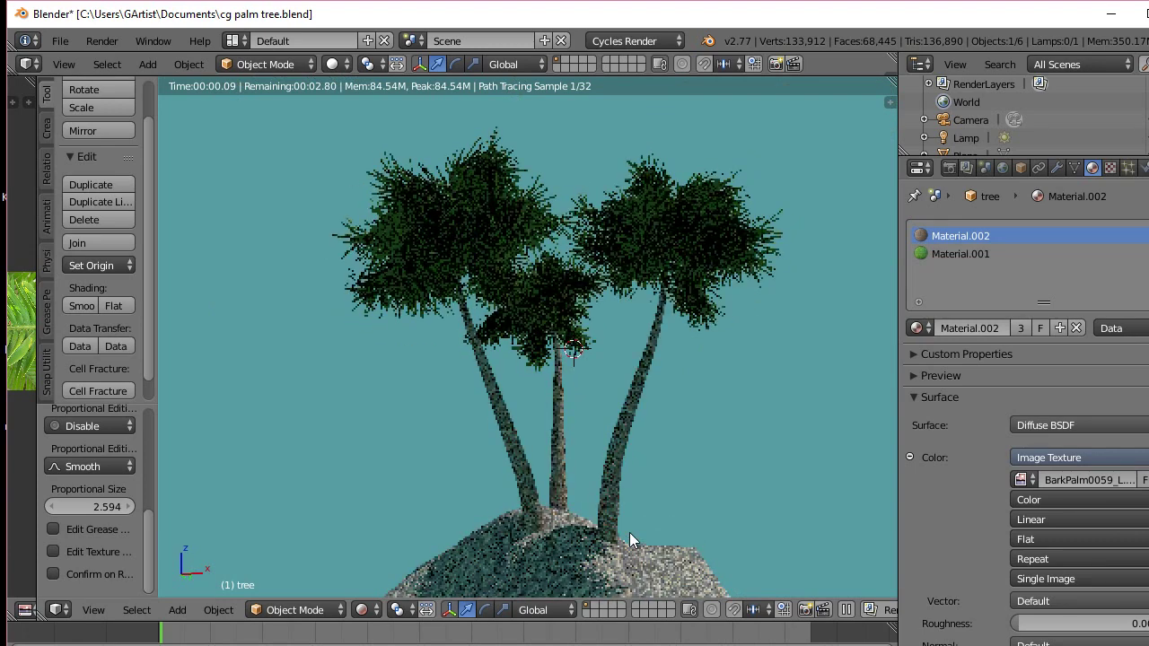
{"action": "scroll", "coordinate": [629, 532], "scroll_direction": "down", "scroll_amount": 2}
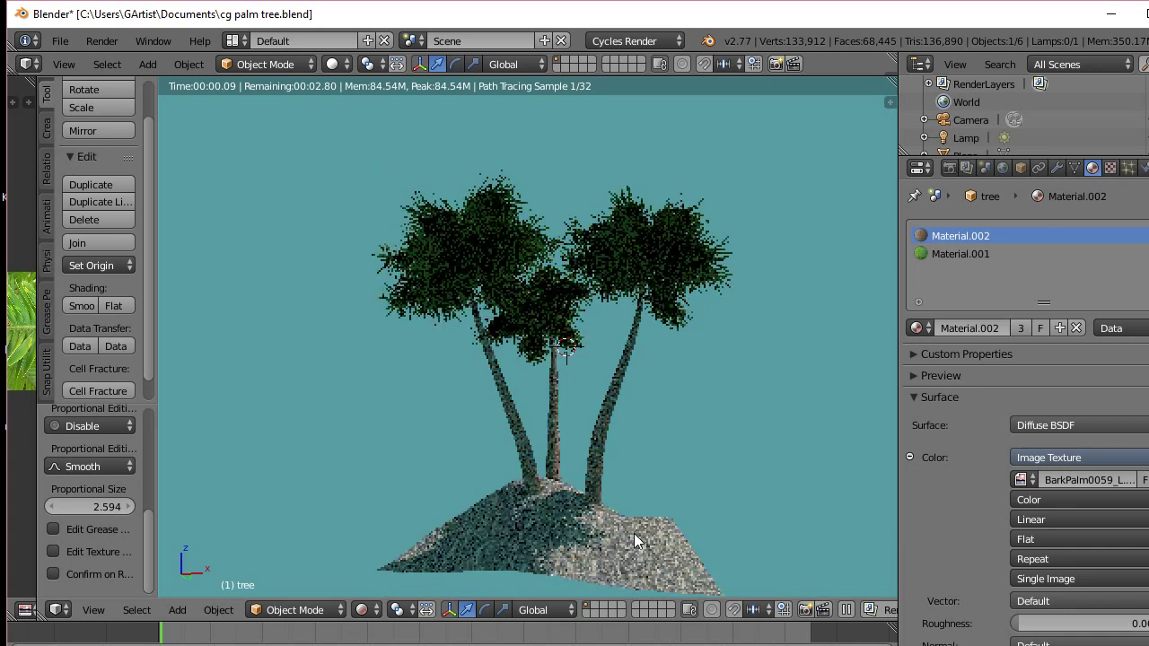
{"action": "middle_click_drag", "start_coordinate": [634, 534], "coordinate": [652, 535]}
{"action": "scroll", "coordinate": [651, 532], "scroll_direction": "up", "scroll_amount": 2}
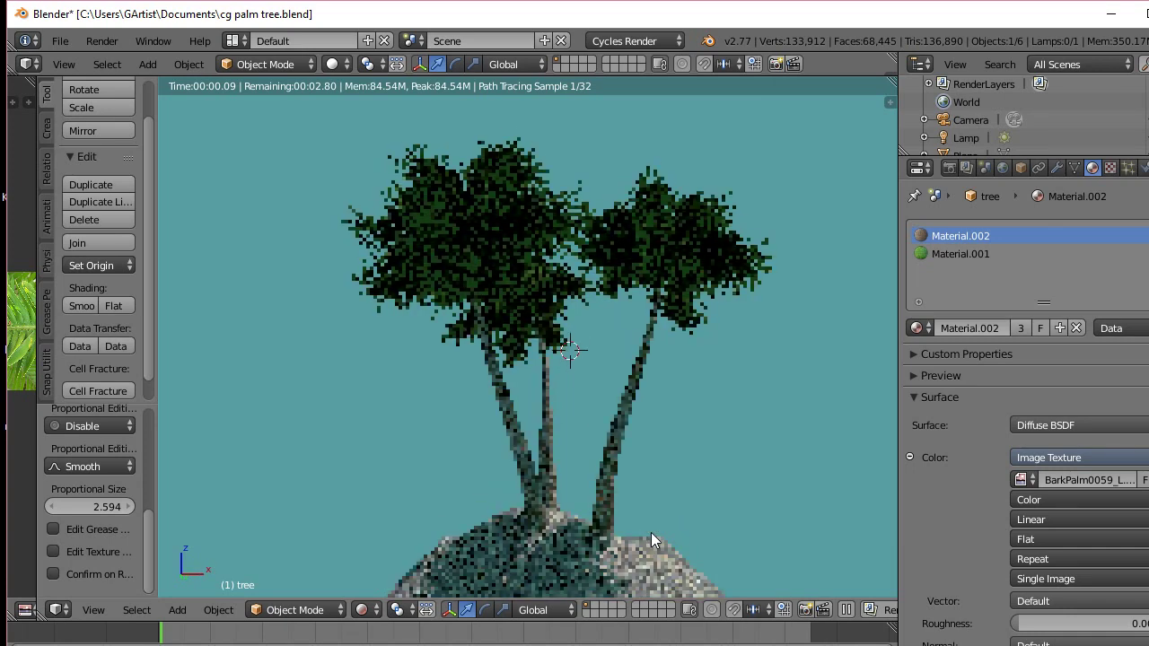
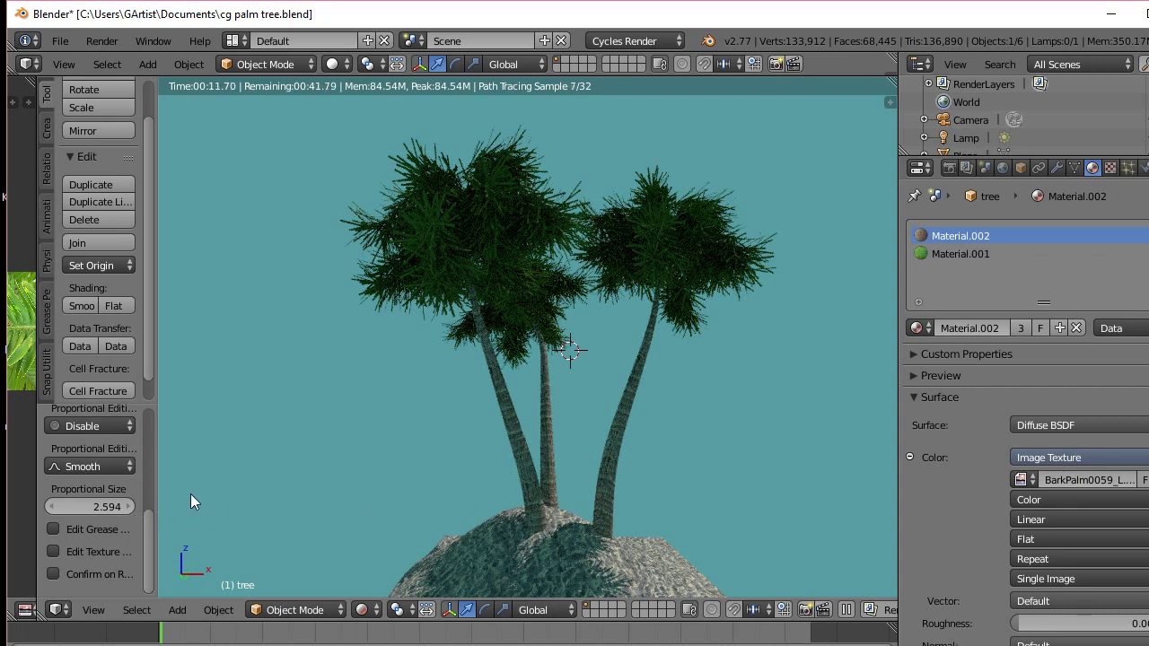
{"action": "scroll", "coordinate": [580, 304], "scroll_direction": "up", "scroll_amount": 2}
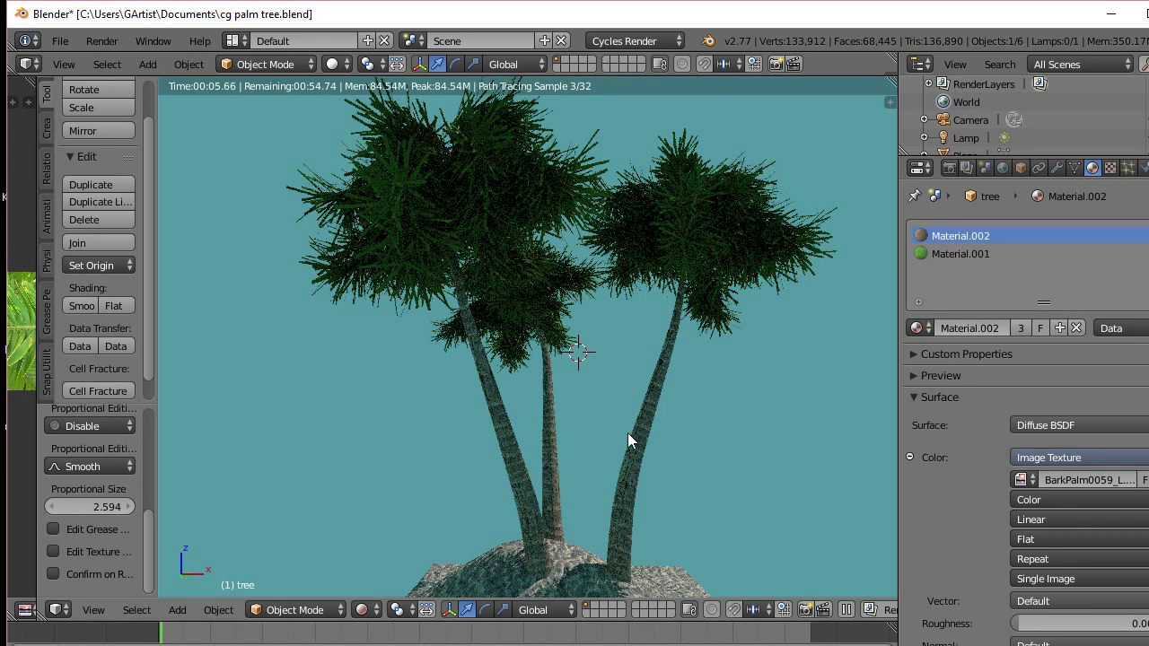
{"action": "scroll", "coordinate": [602, 471], "scroll_direction": "down", "scroll_amount": 1}
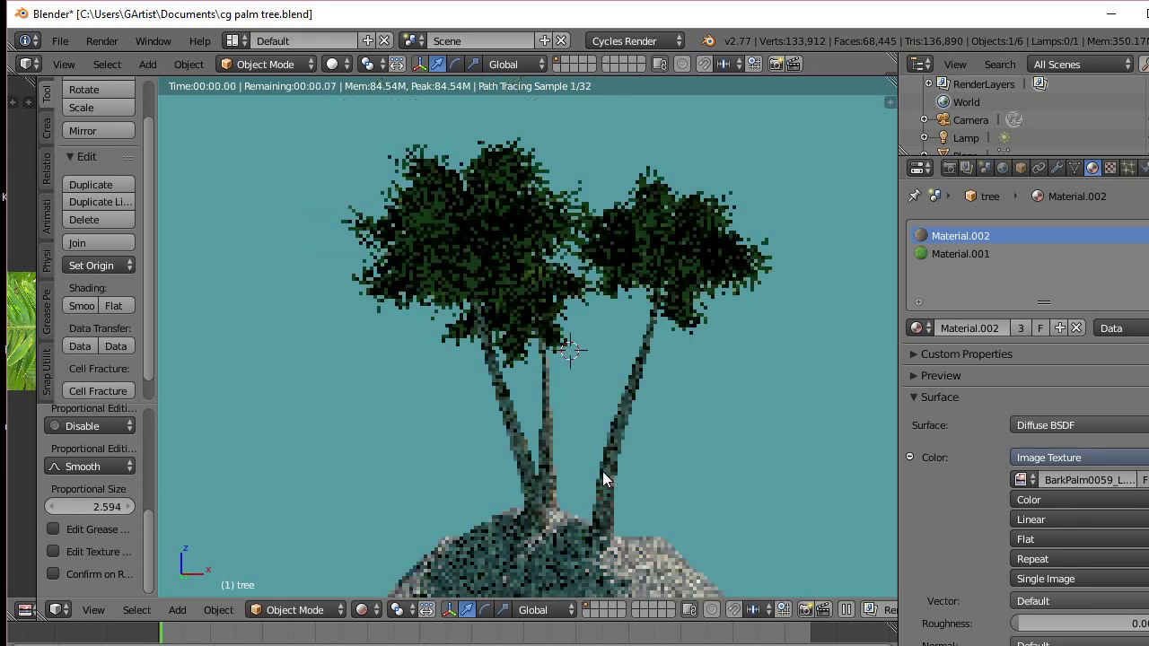
{"action": "middle_click_drag", "start_coordinate": [606, 520], "coordinate": [536, 522]}
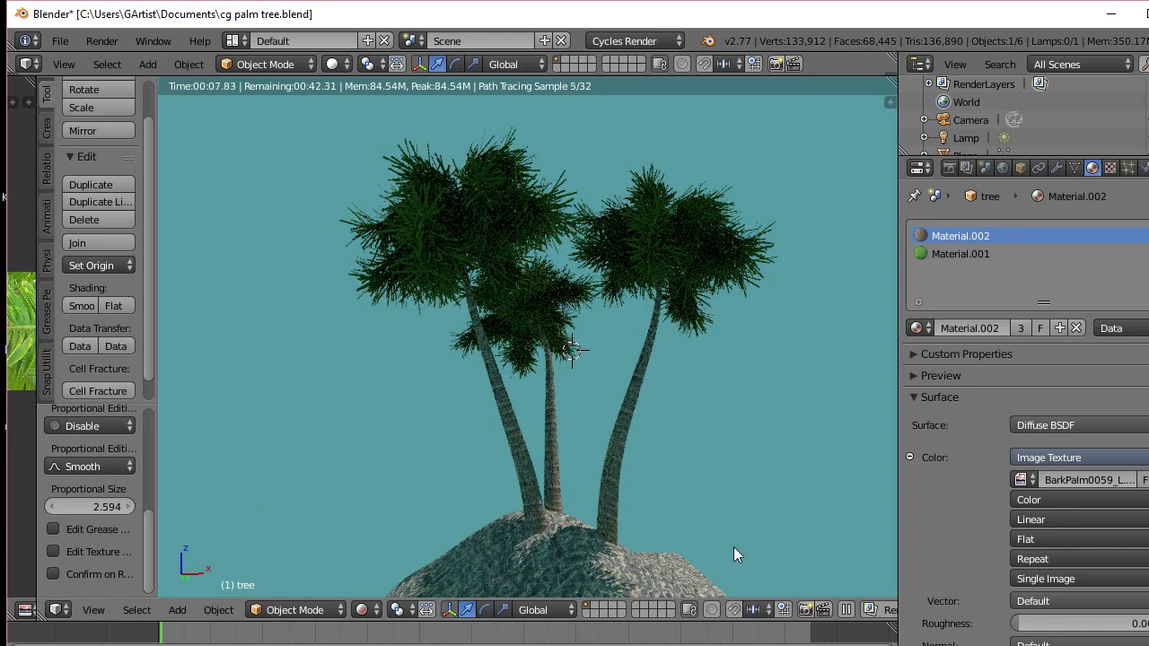
{"action": "scroll", "coordinate": [623, 466], "scroll_direction": "down", "scroll_amount": 3}
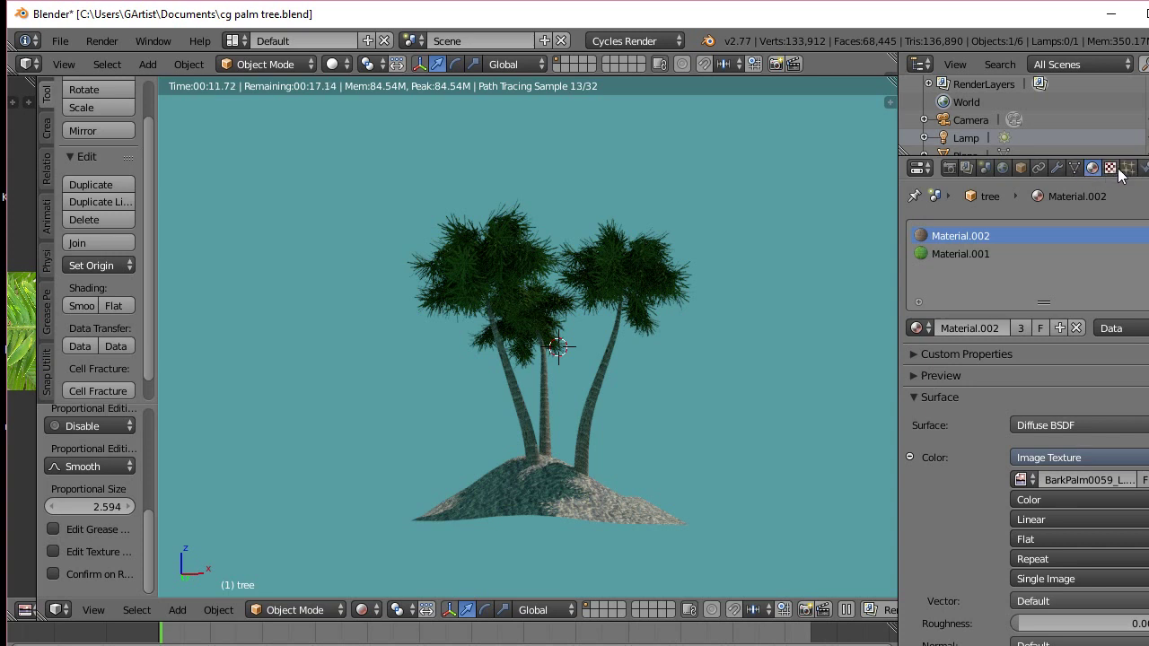
Select the sun lamp and raise its emission strength to about 11
{"action": "left_click", "coordinate": [988, 132]}
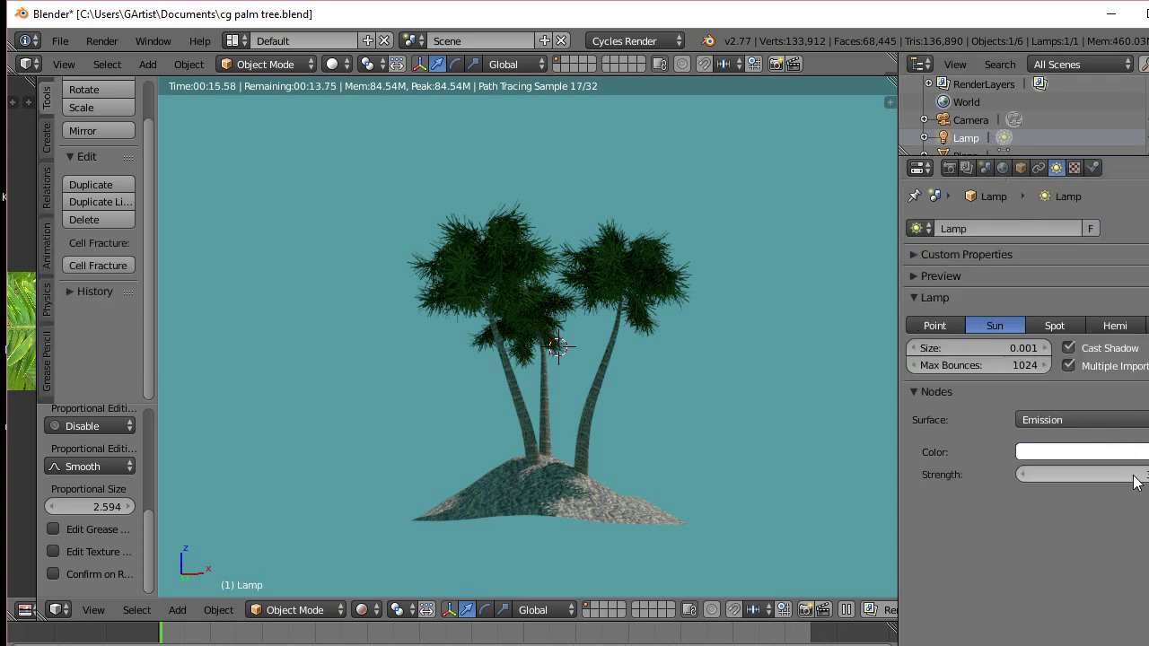
{"action": "mouse_move", "coordinate": [1147, 475]}
{"action": "left_mouse_down"}
{"action": "mouse_move", "coordinate": [1129, 475]}
{"action": "mouse_move", "coordinate": [1148, 475]}
{"action": "left_mouse_up"}
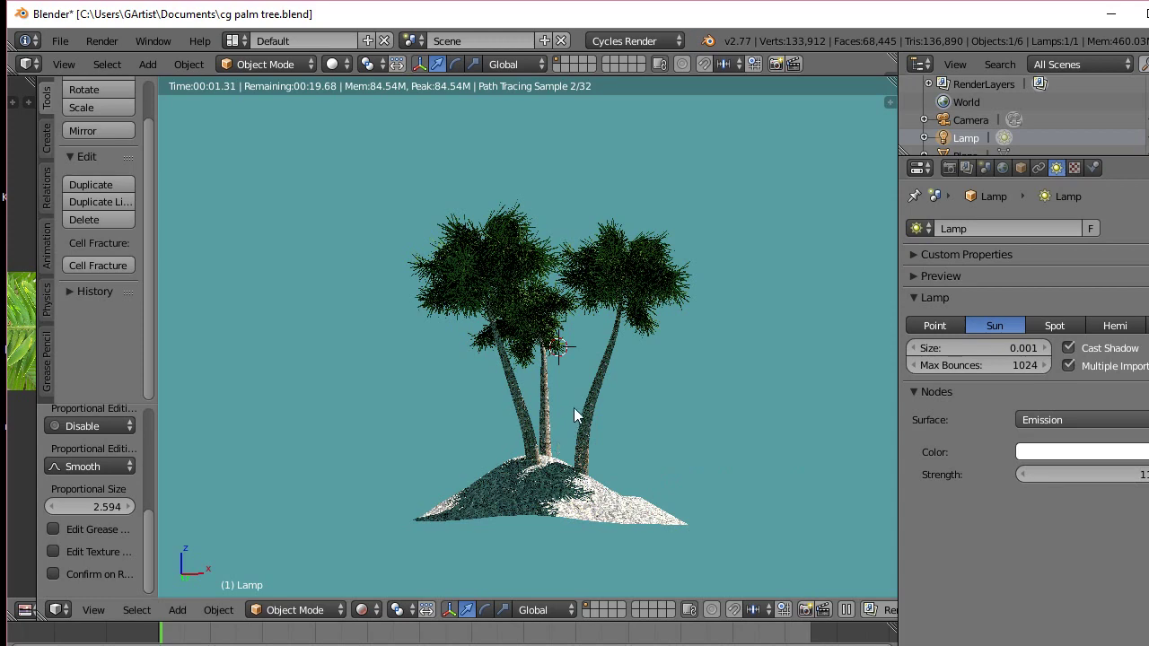
Try a sun lamp emission strength of about 26, and settle on about 18
{"action": "scroll", "coordinate": [575, 406], "scroll_direction": "up", "scroll_amount": 1}
{"action": "scroll", "coordinate": [575, 405], "scroll_direction": "up", "scroll_amount": 1}
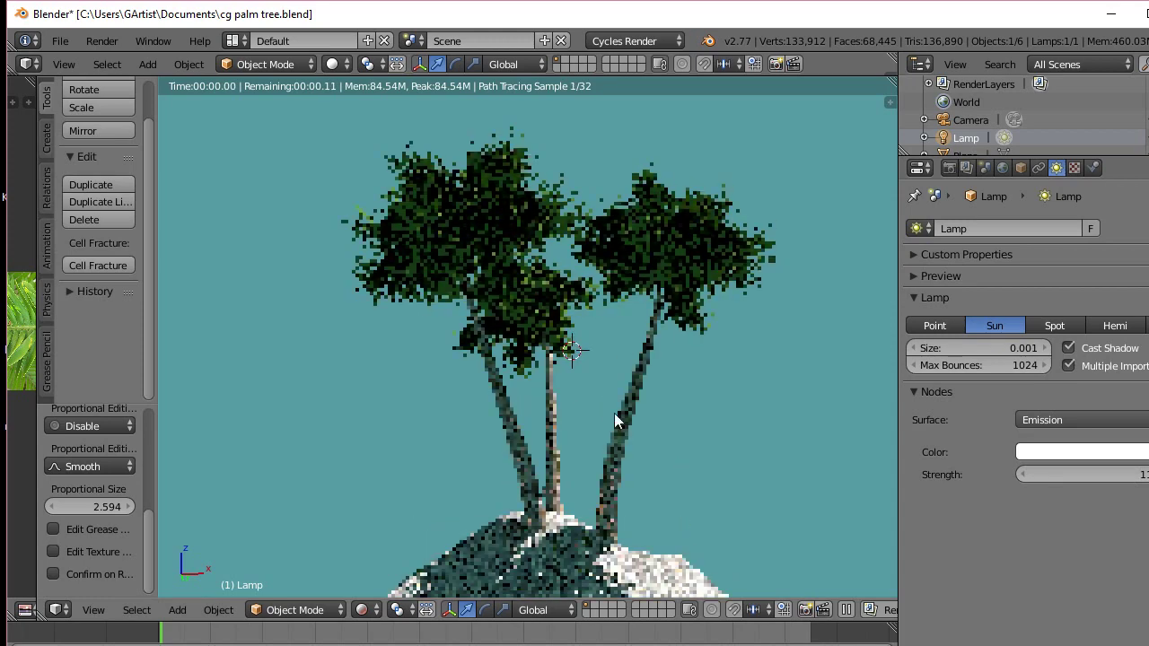
{"action": "left_click_drag", "start_coordinate": [1073, 478], "coordinate": [1131, 478]}
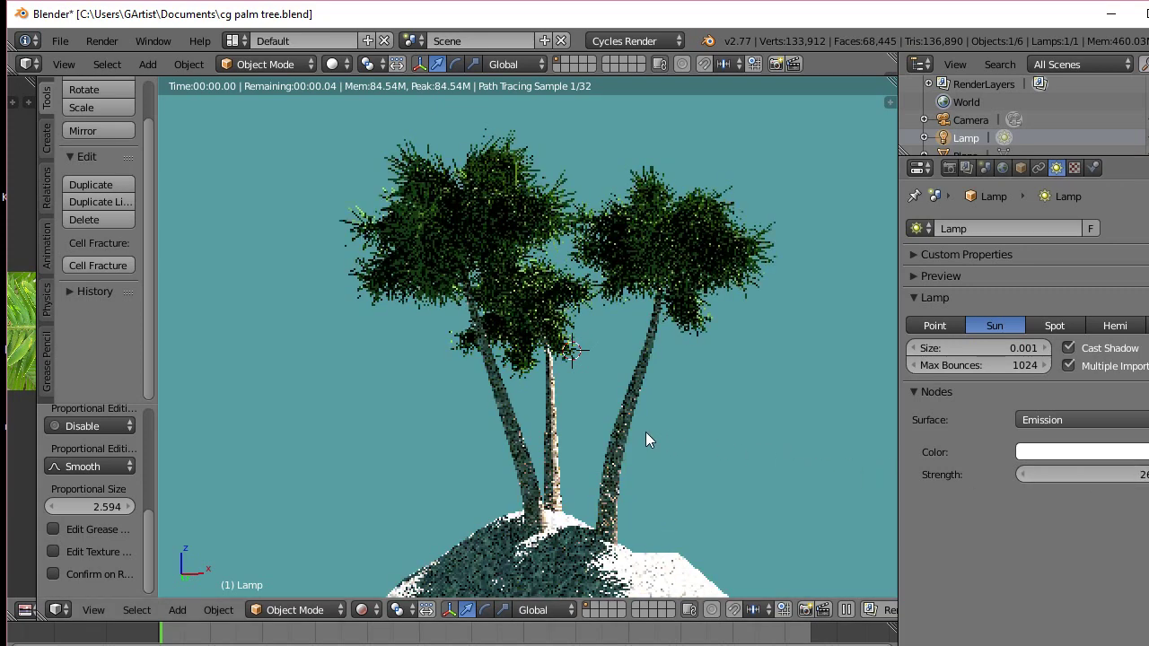
{"action": "scroll", "coordinate": [646, 432], "scroll_direction": "down", "scroll_amount": 2}
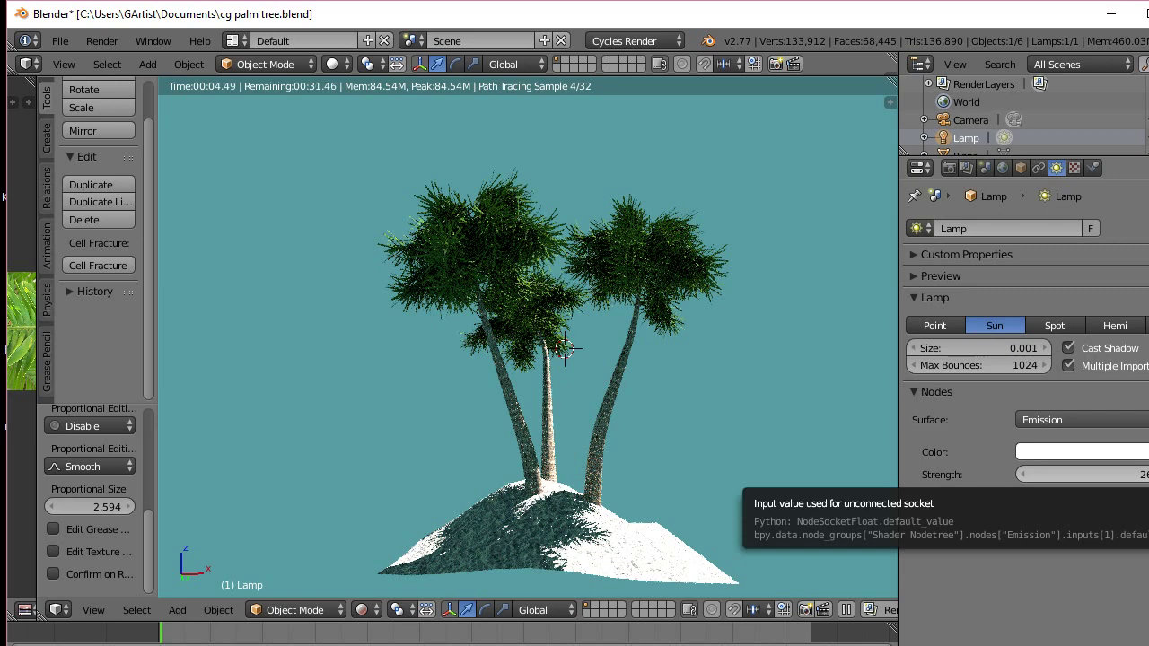
{"action": "left_click_drag", "start_coordinate": [1145, 475], "coordinate": [1122, 475]}
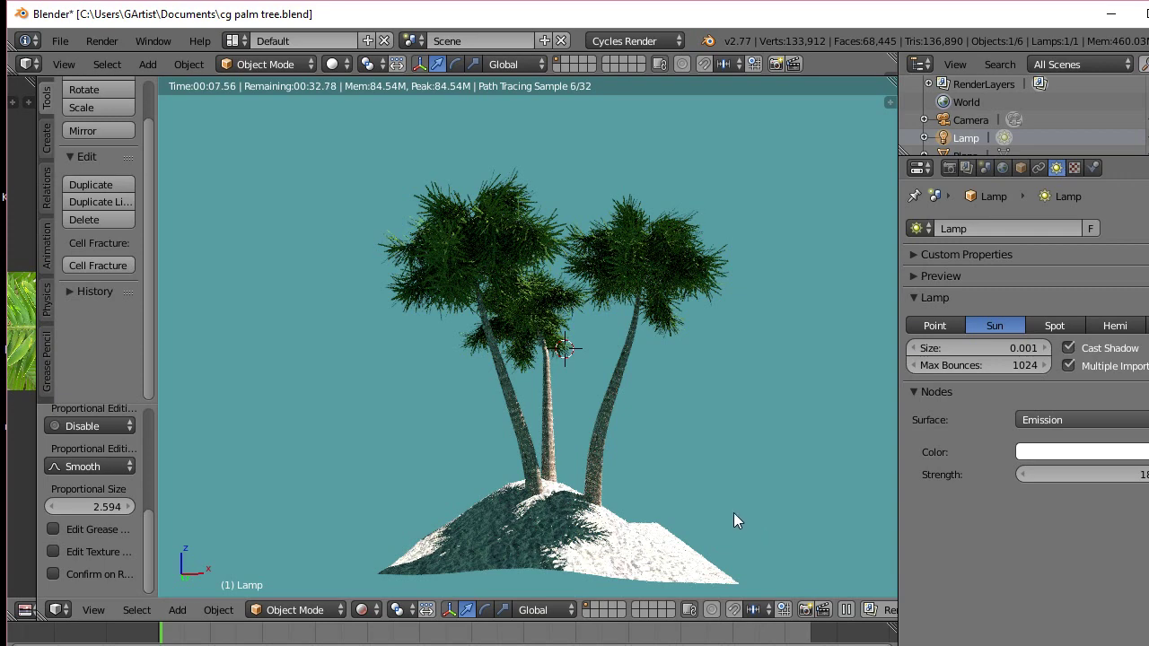
Examine the rendered palms and mound up close and at full view to judge the sun's brightness and shadows
{"action": "scroll", "coordinate": [734, 513], "scroll_direction": "up", "scroll_amount": 3}
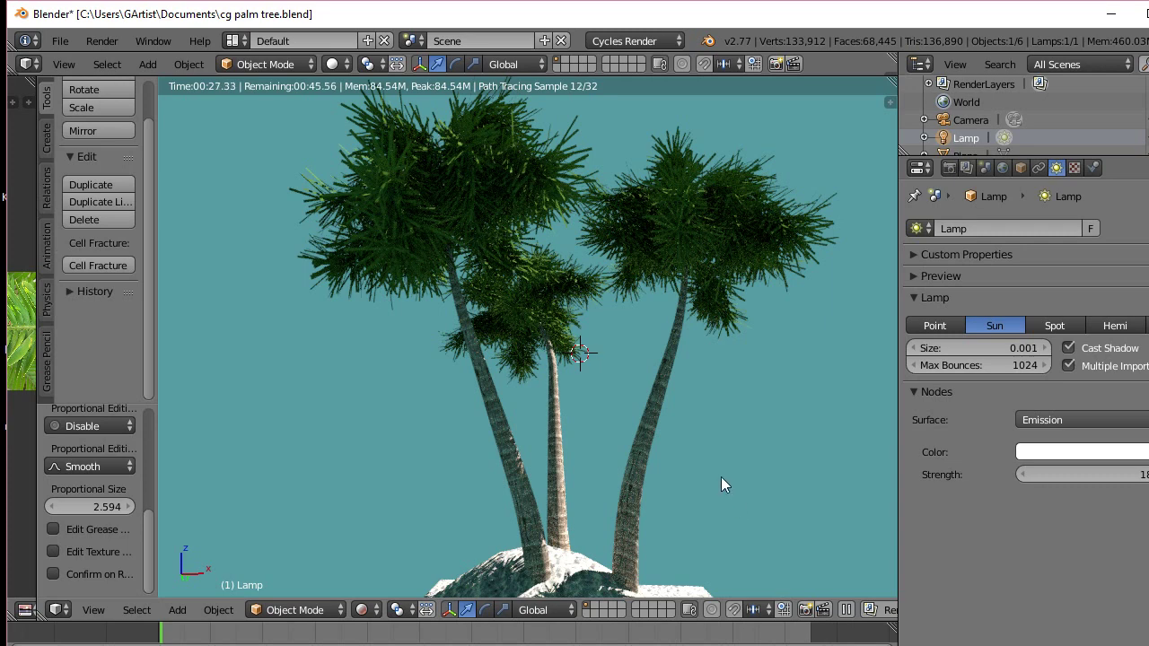
{"action": "scroll", "coordinate": [721, 477], "scroll_direction": "down", "scroll_amount": 1}
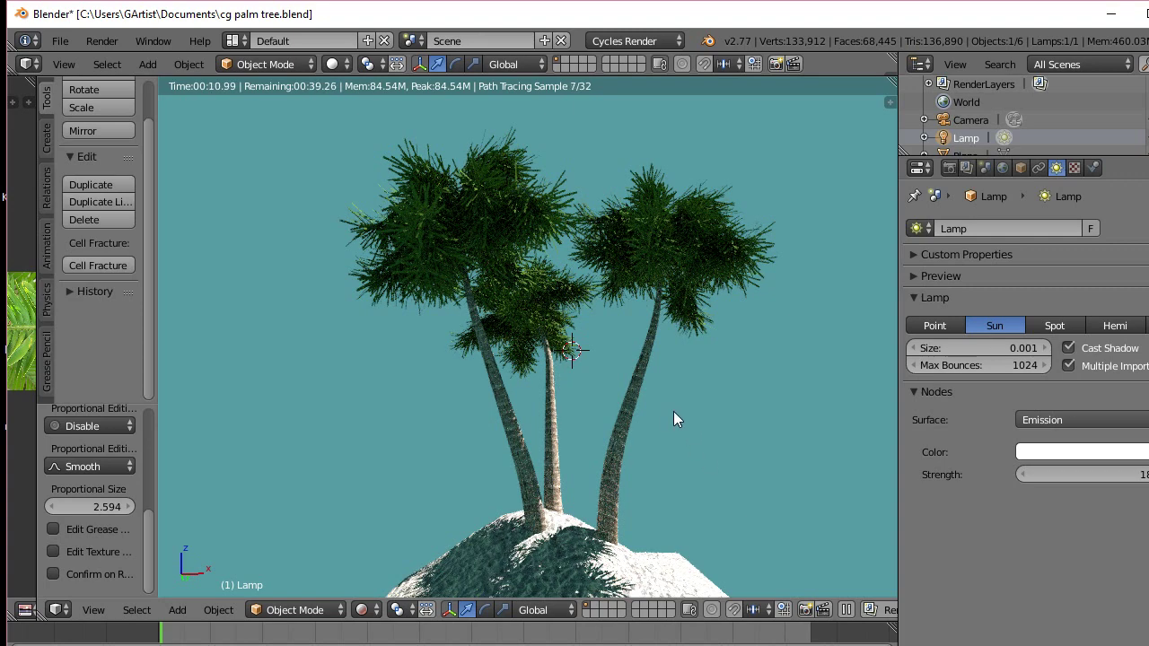
{"action": "scroll", "coordinate": [676, 419], "scroll_direction": "down", "scroll_amount": 1}
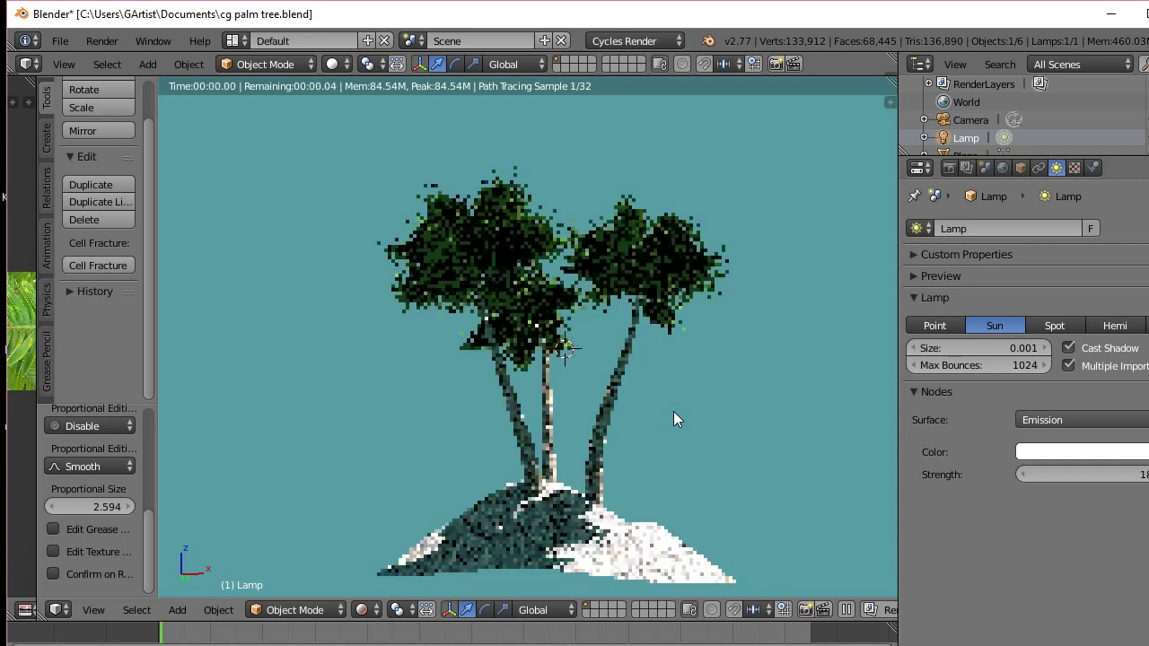
{"action": "scroll", "coordinate": [676, 419], "scroll_direction": "up", "scroll_amount": 1}
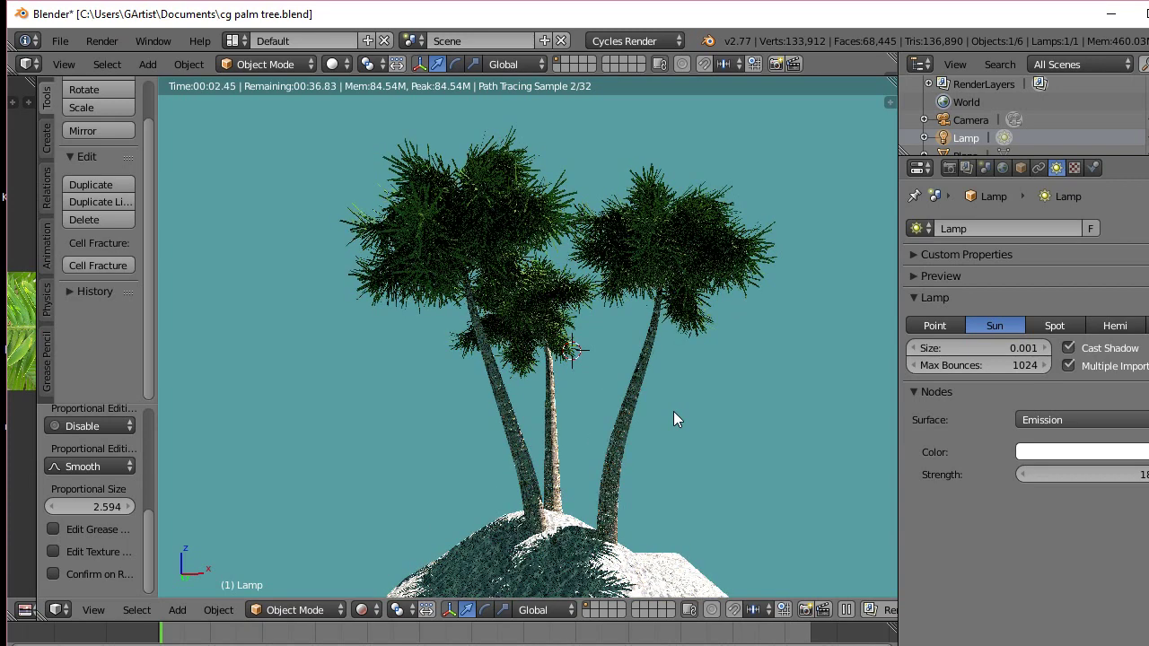
{"action": "scroll", "coordinate": [676, 419], "scroll_direction": "down", "scroll_amount": 1}
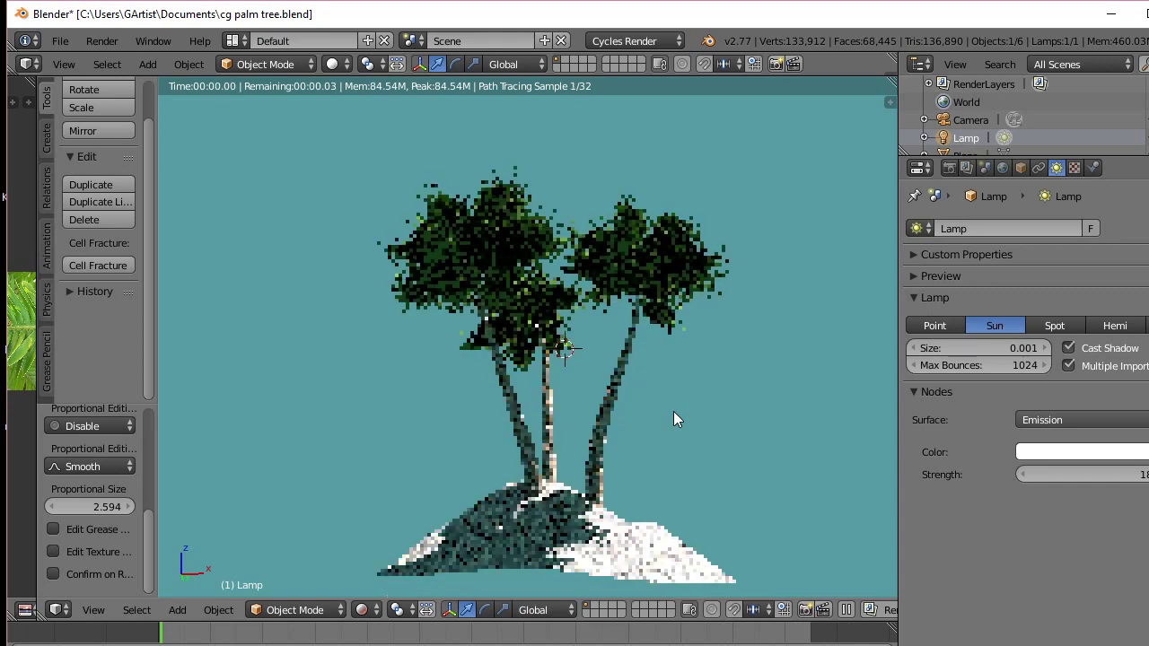